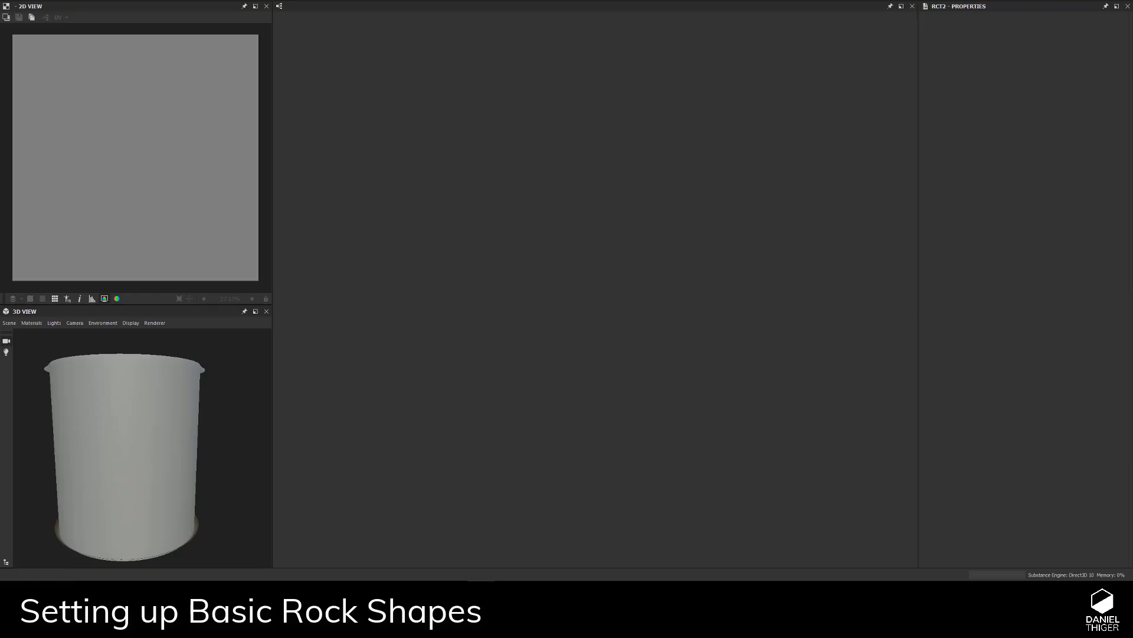
- Create a new Substance graph named RCT2 at 2048 × 2048 px with size mode relative to parent
left_click(8, 0)
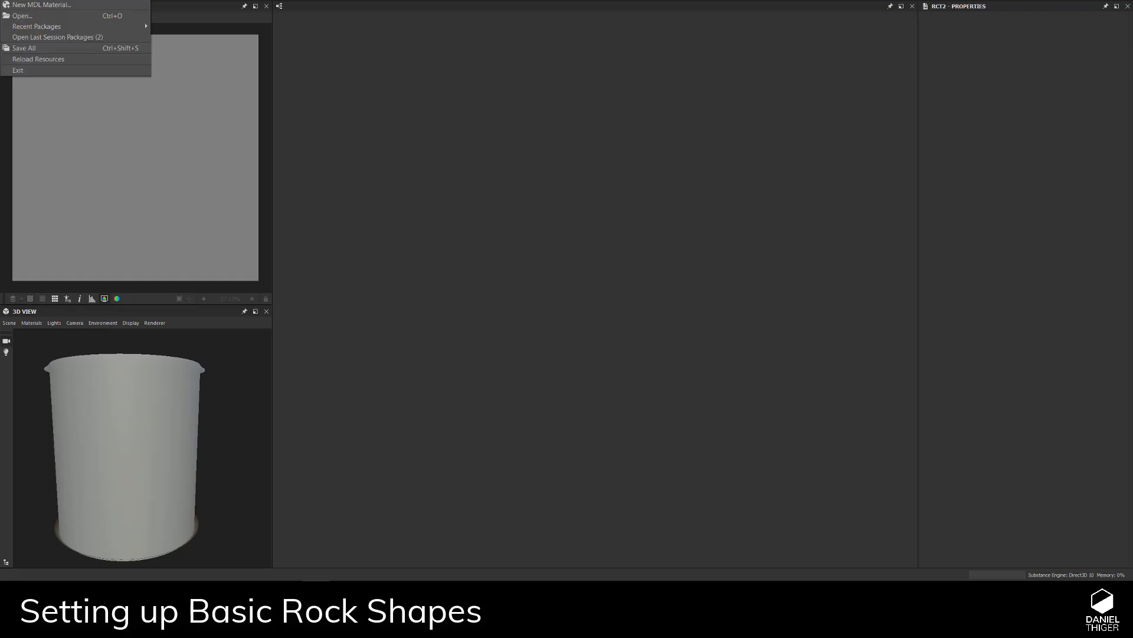
left_click(31, 5)
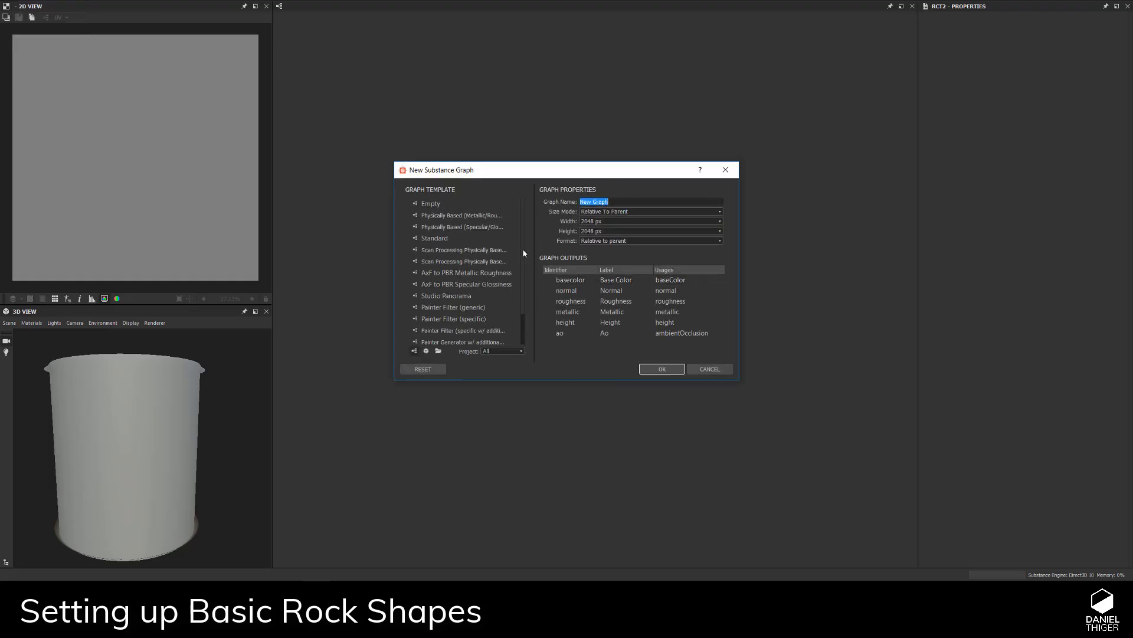
scroll(521, 326, "down", 1)
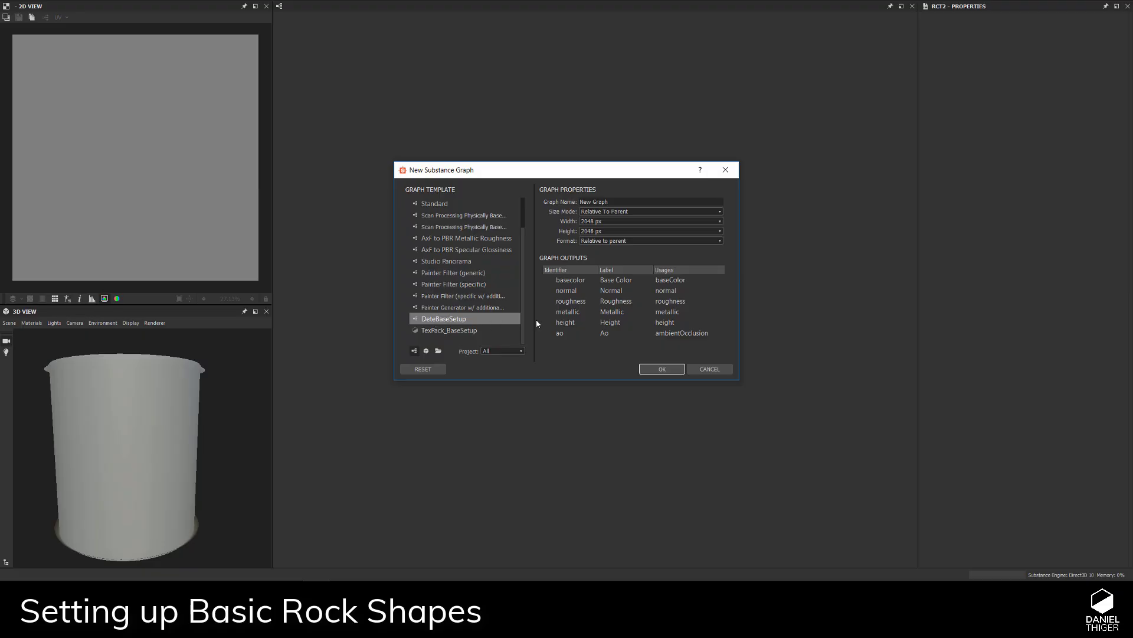
scroll(522, 324, "up", 1)
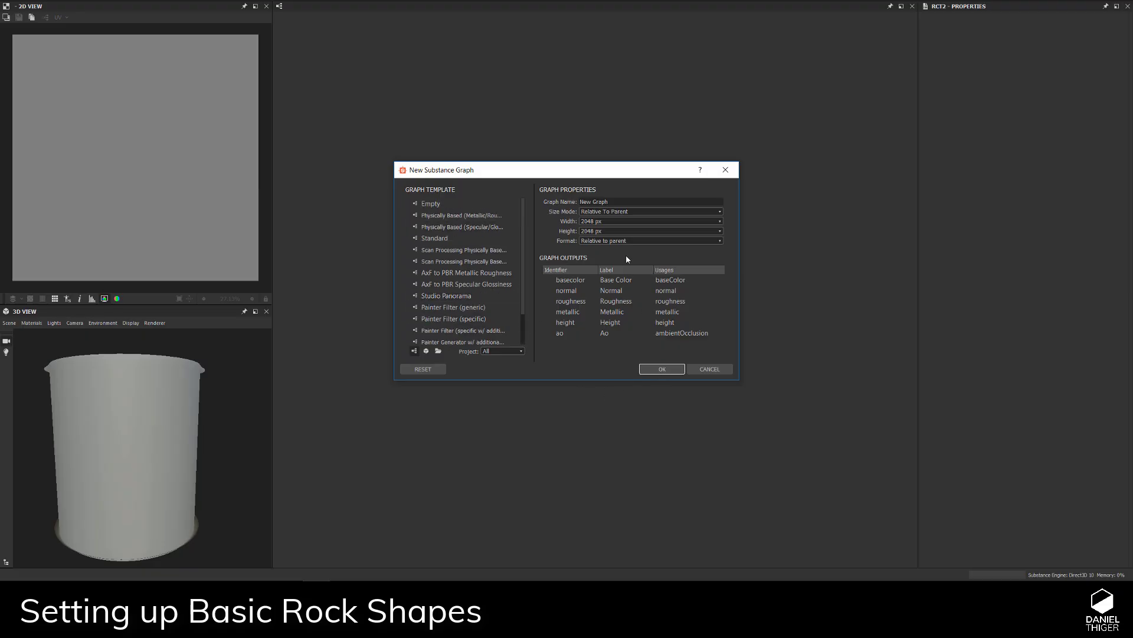
triple_click(611, 203)
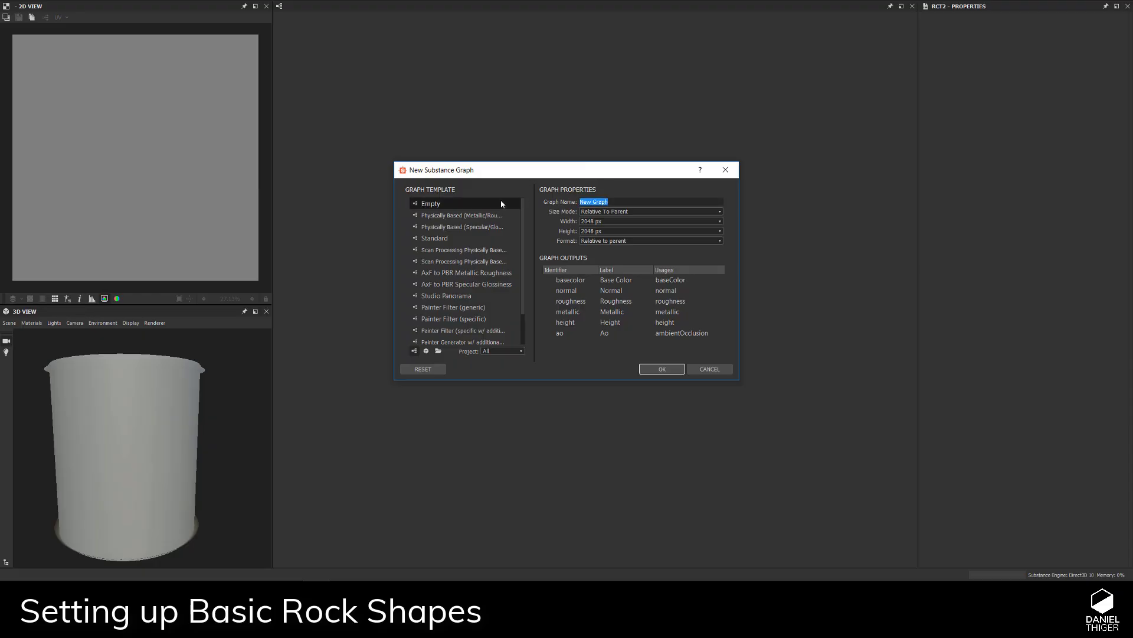
type("RCT2")
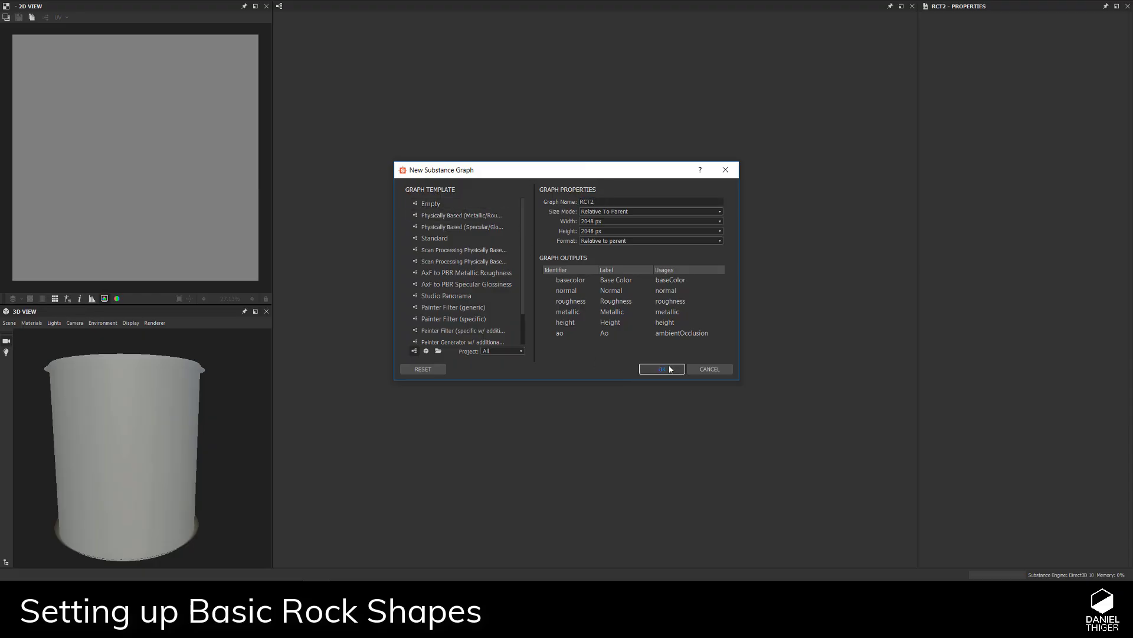
triple_click(610, 231)
left_click(614, 215)
left_click(660, 370)
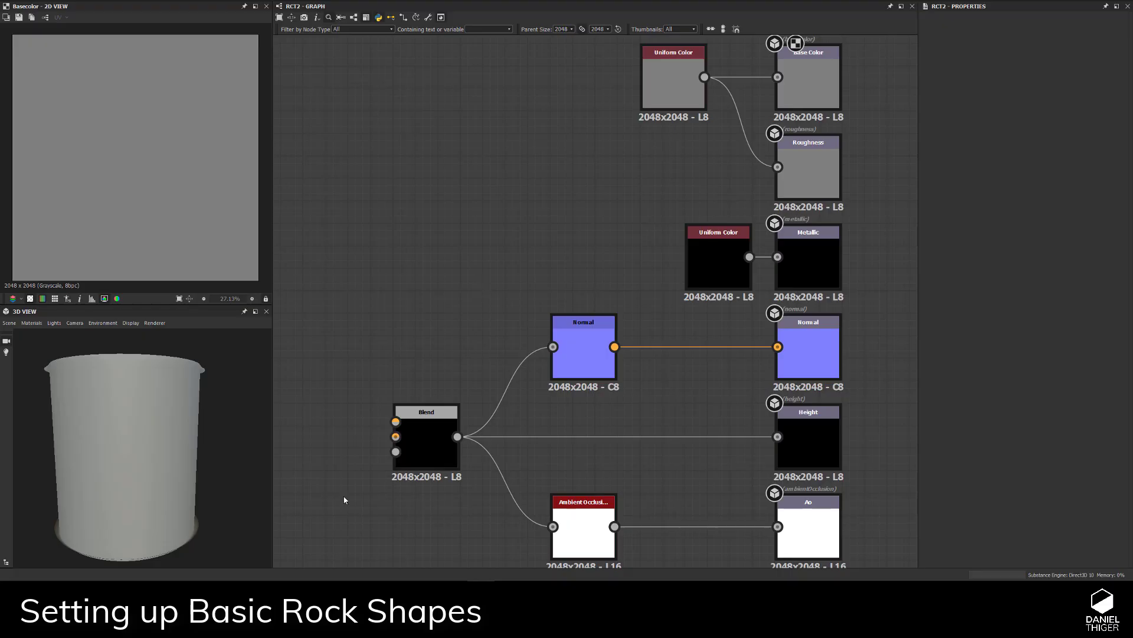
- Add RCT1_Examples as a node before the Blend node and set its RCT1 Examples parameter to 4
scroll(424, 295, "down", 3)
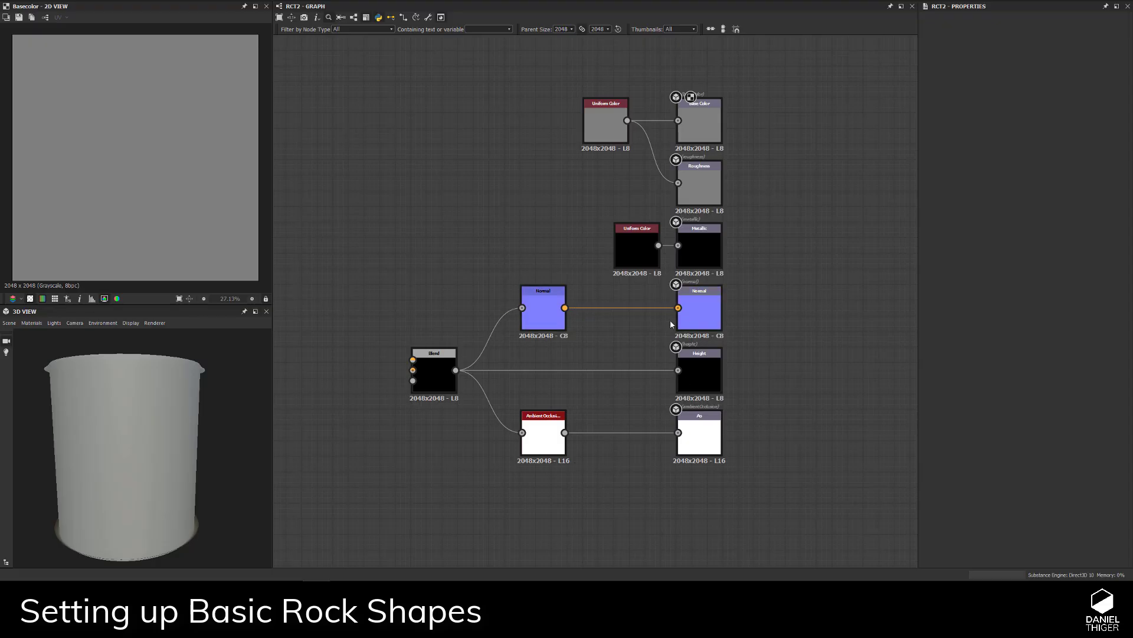
middle_click_drag(417, 264, 451, 303)
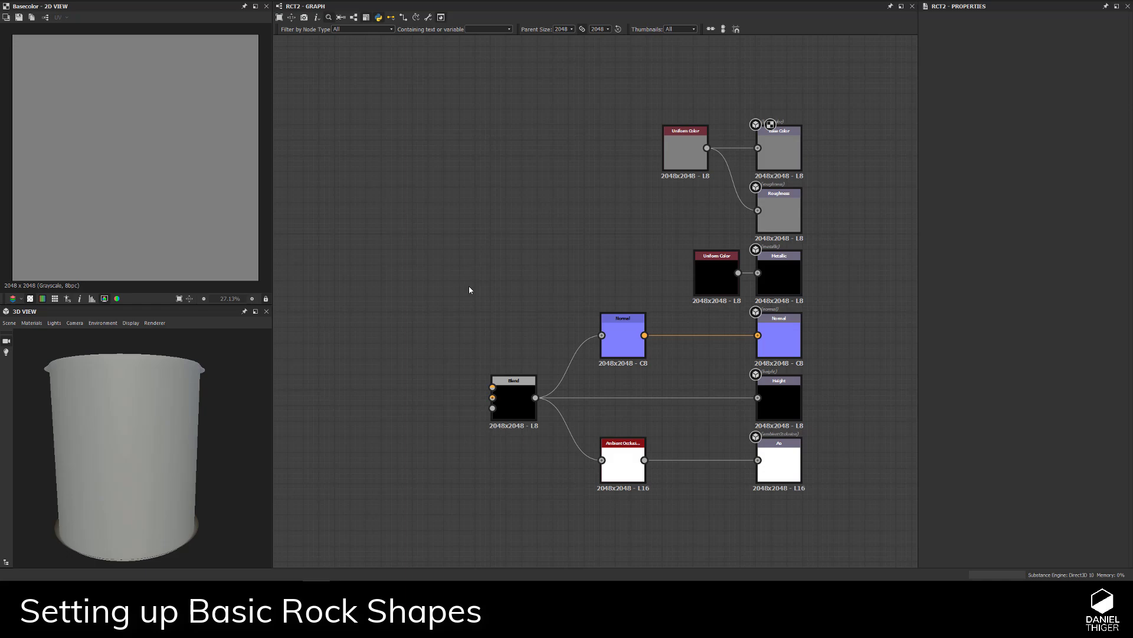
middle_click_drag(448, 289, 467, 258)
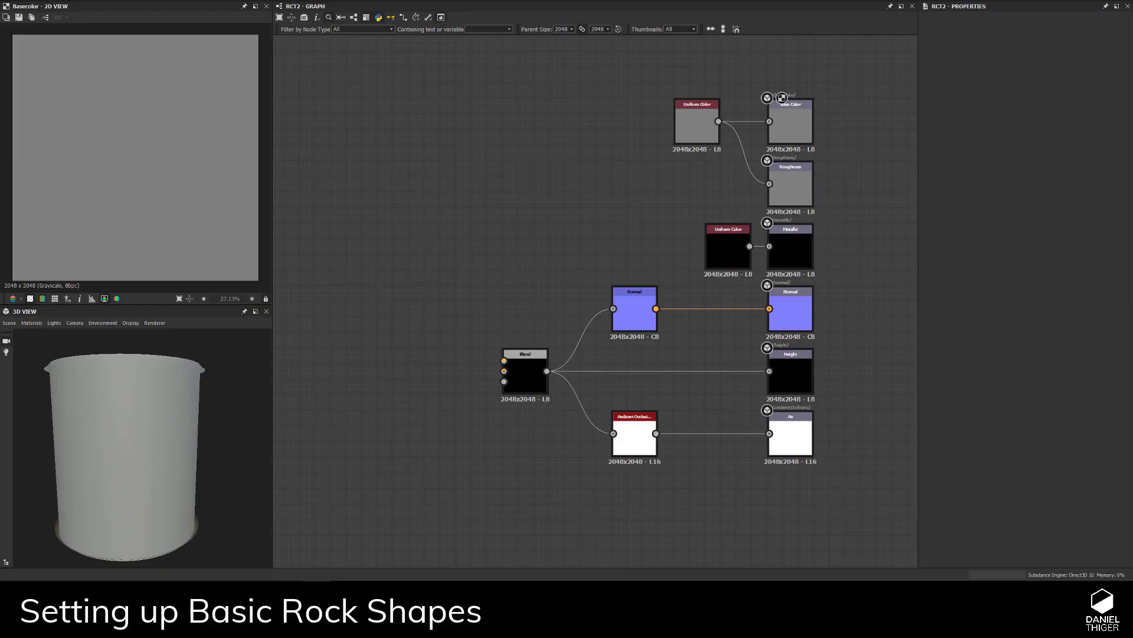
left_click_drag(133, 224, 408, 383)
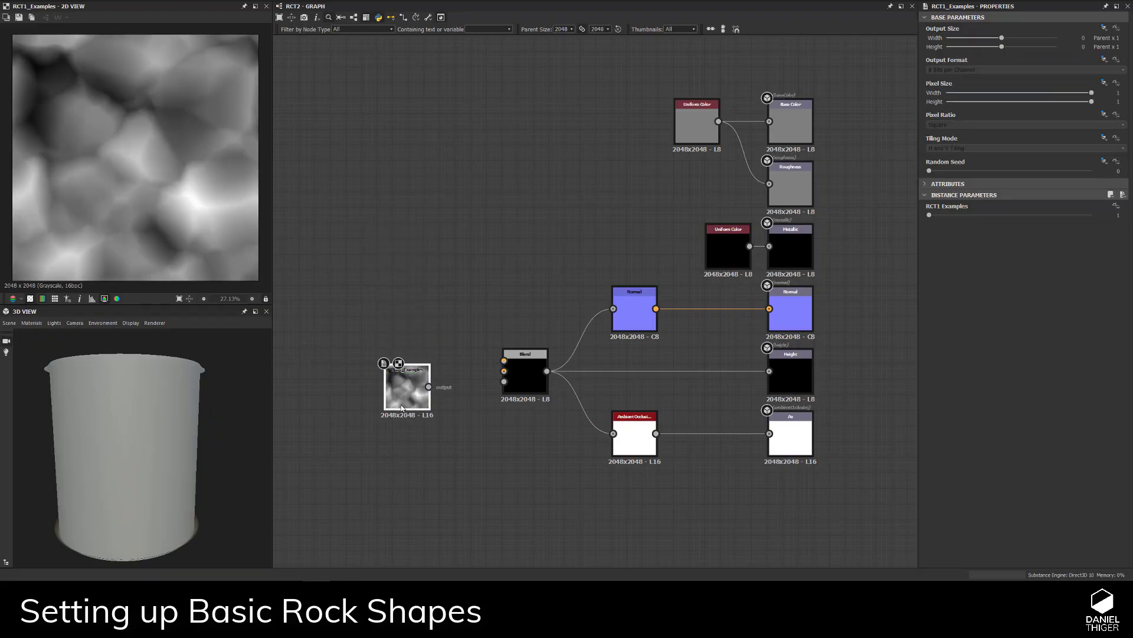
scroll(383, 378, "up", 3)
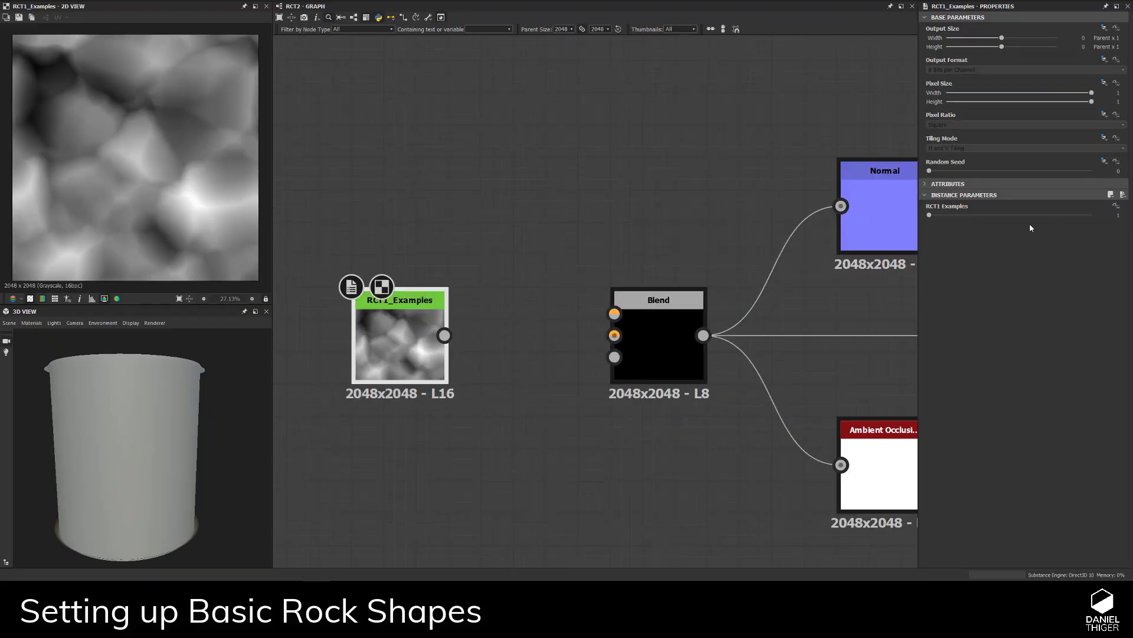
left_click_drag(933, 219, 1094, 225)
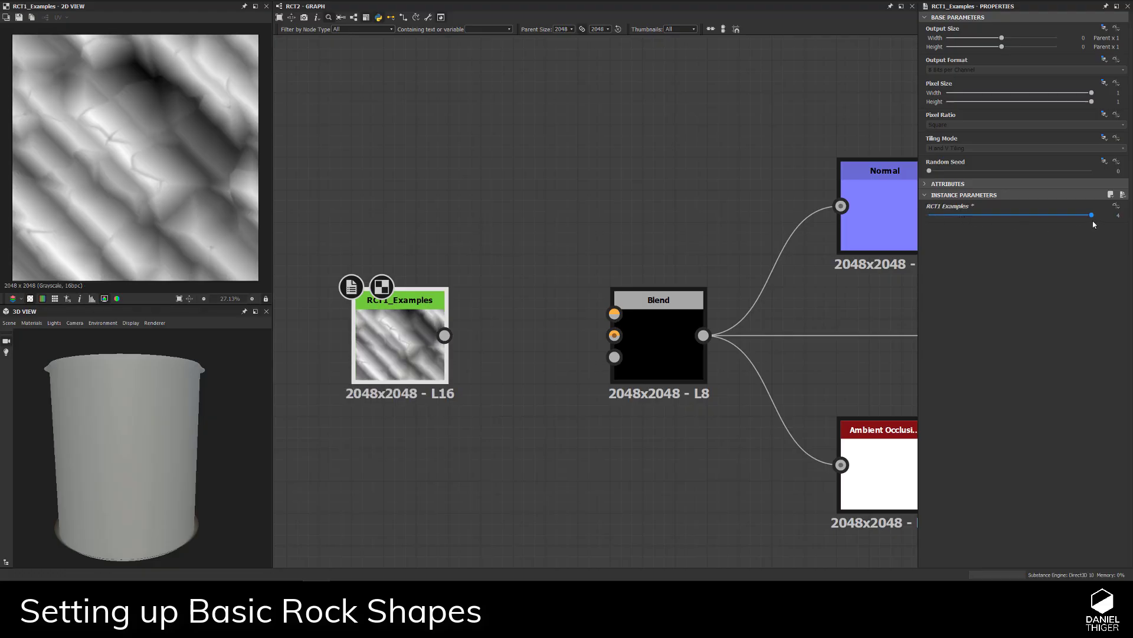
- Connect the RCT1_Examples output to the Blend node's second input and enlarge the 3D view for a closer look at the rock
scroll(546, 268, "down", 4)
scroll(546, 277, "up", 3)
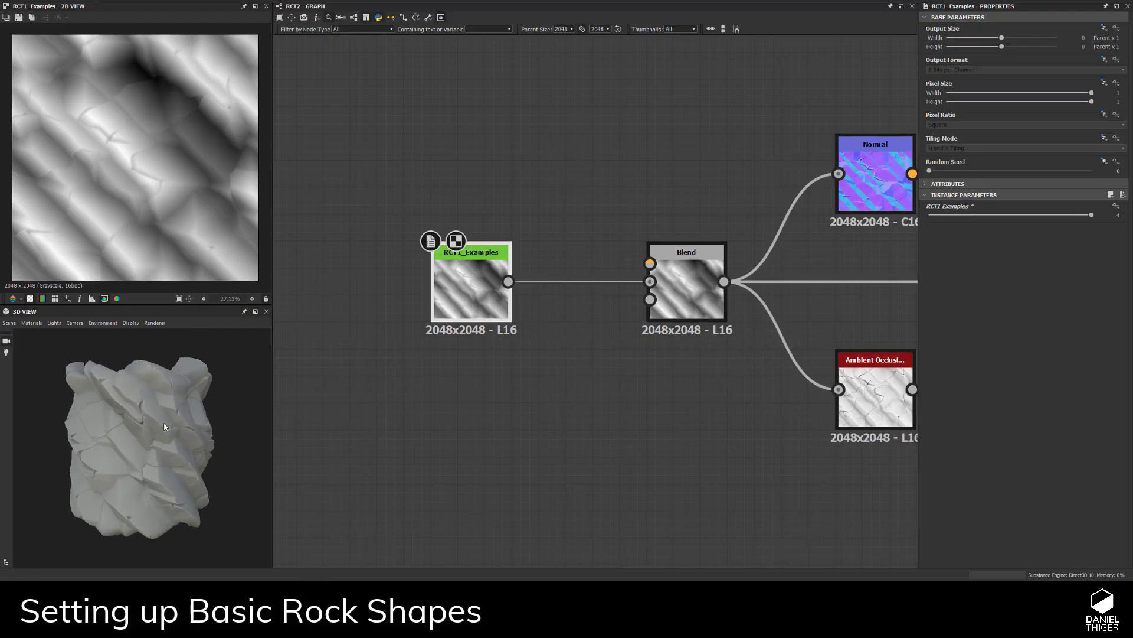
scroll(147, 434, "up", 5)
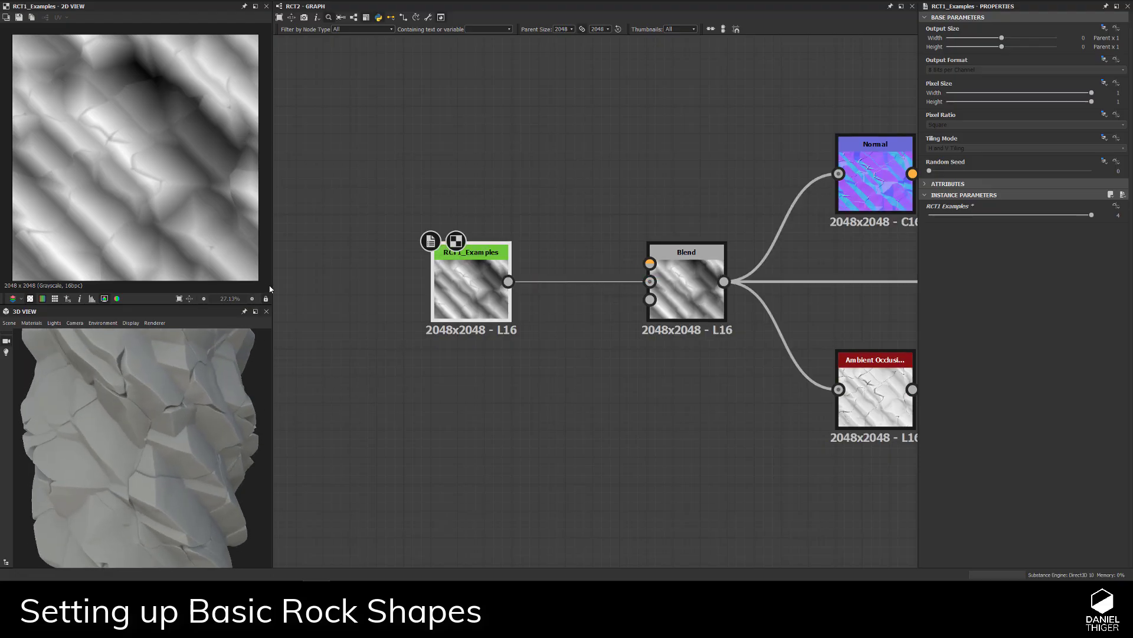
left_click_drag(269, 289, 290, 289)
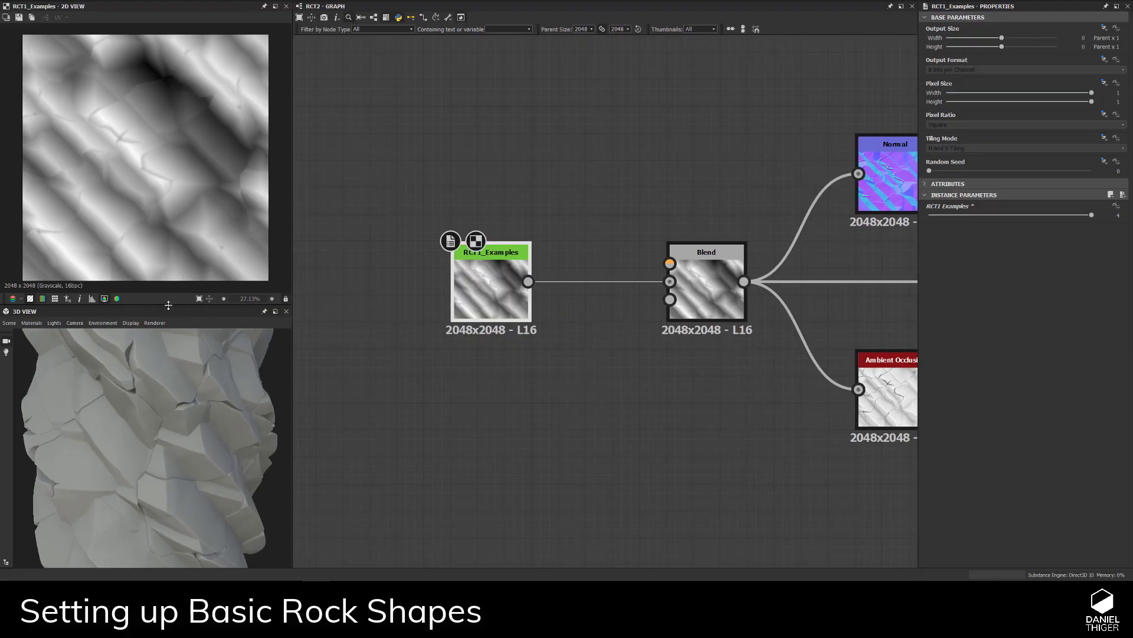
left_click_drag(168, 305, 168, 277)
- Set the Ambient Occlusion node's Height Depth to 0.31 and Radius to 0.22
key("f")
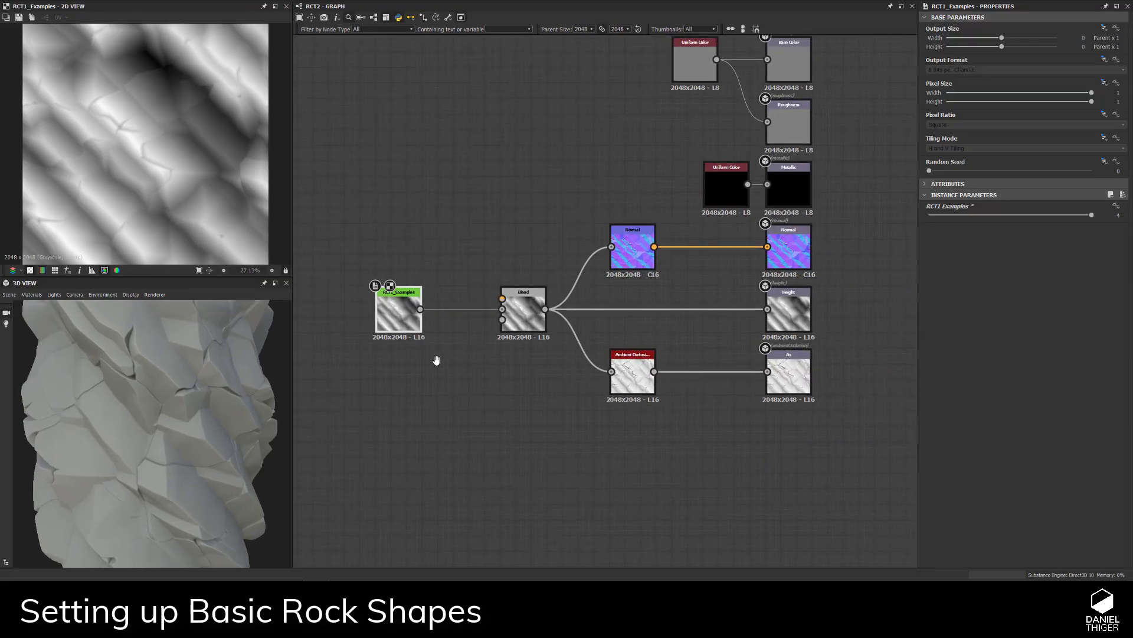
left_click(632, 378)
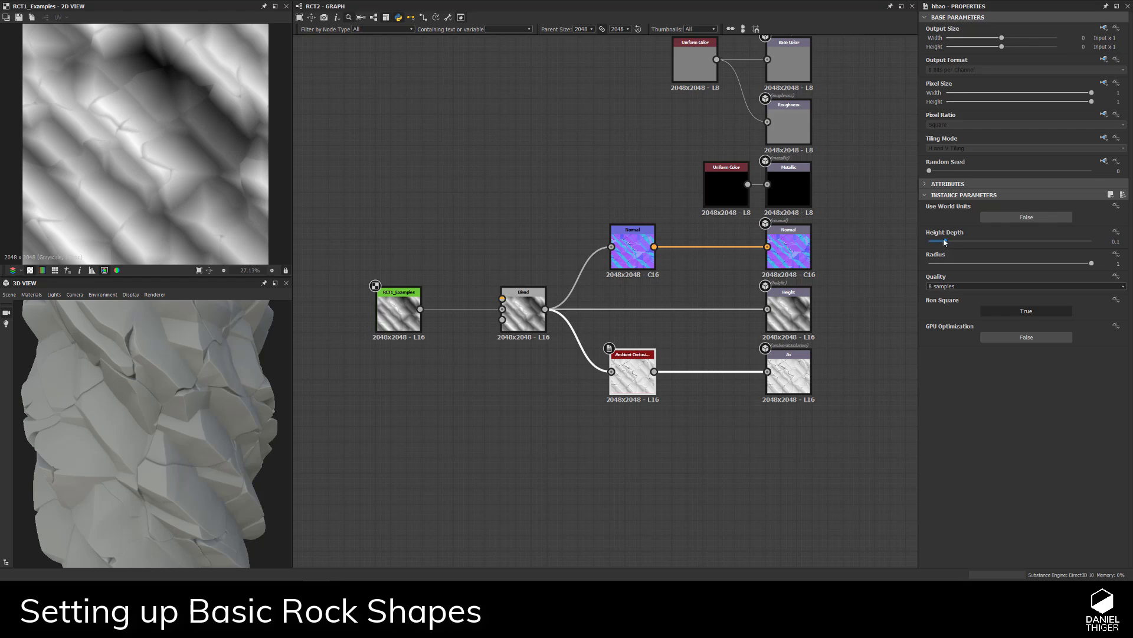
mouse_move(945, 242)
left_mouse_down()
mouse_move(990, 244)
mouse_move(979, 241)
mouse_move(965, 265)
left_mouse_up()
left_click(951, 264)
- Move the RCT1_Examples node far away from the Blend node to make room for more nodes between them
scroll(443, 383, "down", 3)
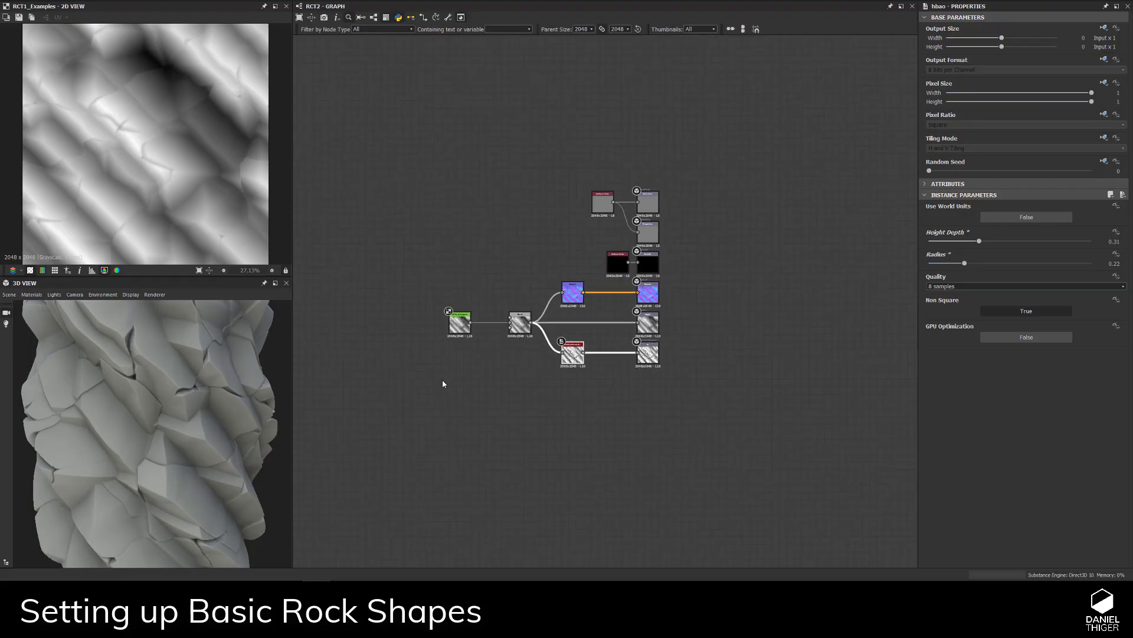
middle_click_drag(443, 384, 621, 412)
left_click_drag(634, 353, 316, 354)
middle_click_drag(374, 417, 407, 447)
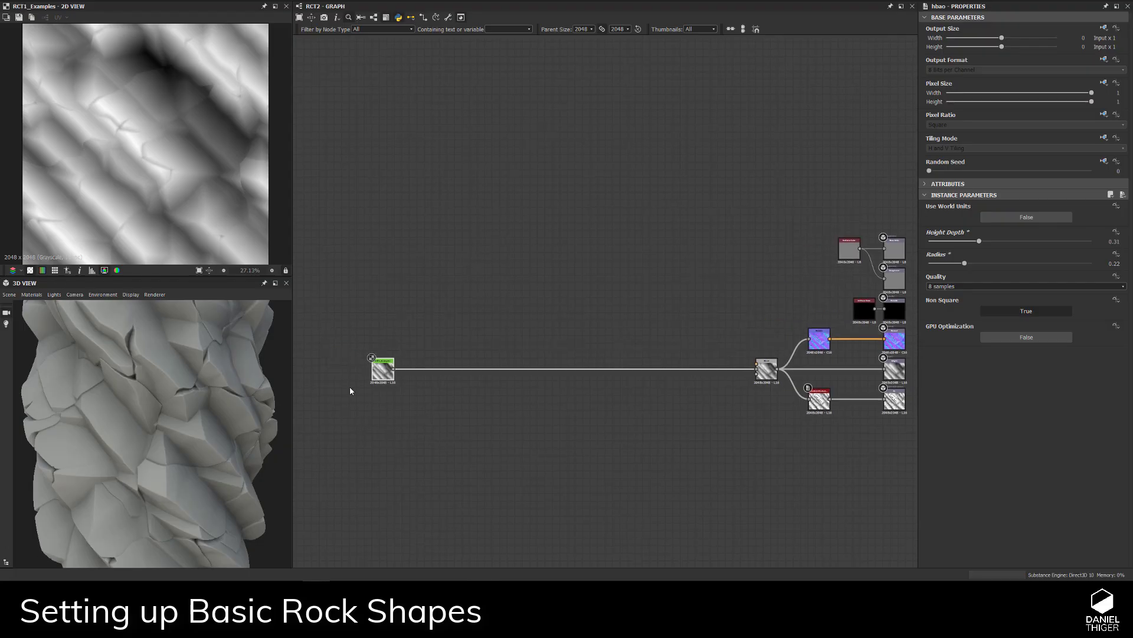
scroll(350, 386, "up", 4)
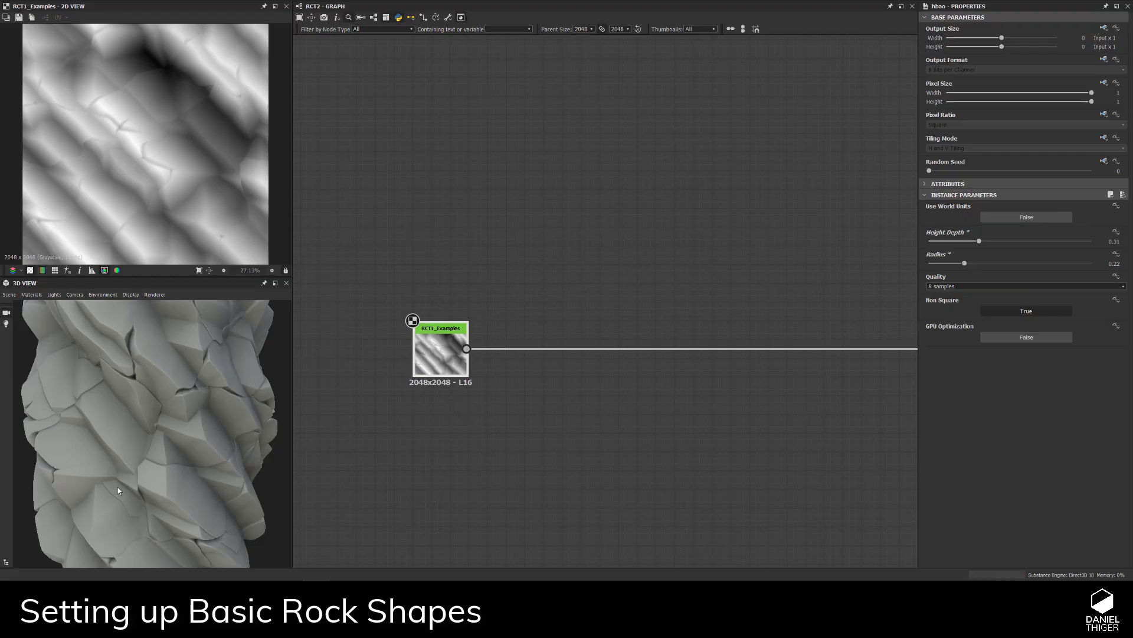
- Examine the rock shapes, edges and cracks on the 3D preview mesh from several angles and distances
left_click_drag(118, 487, 206, 465)
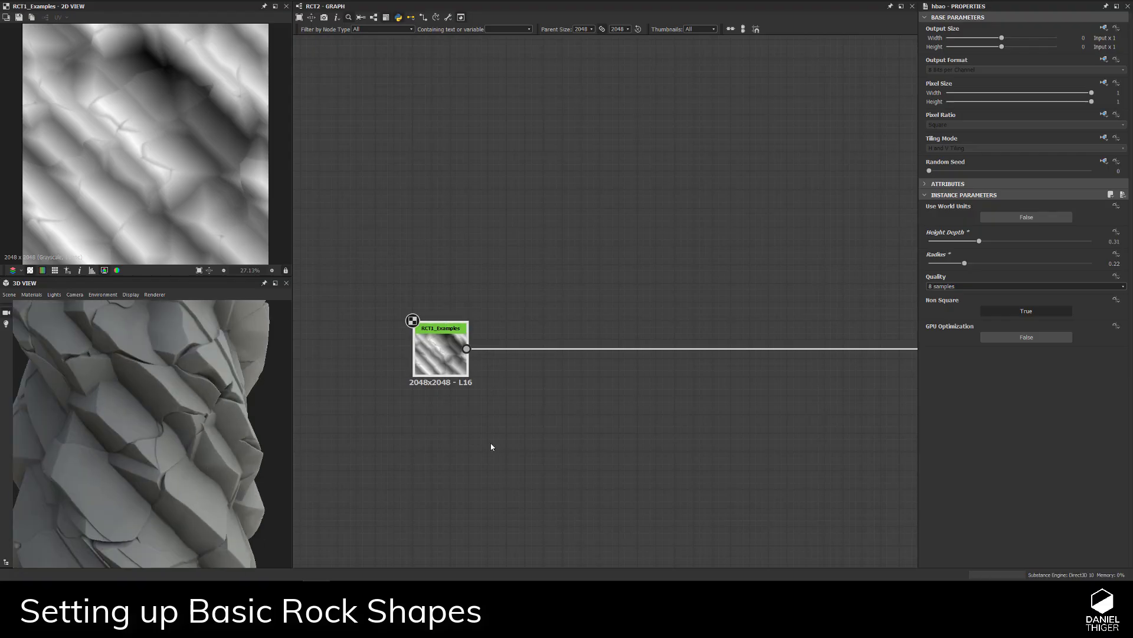
scroll(135, 435, "down", 5)
left_click_drag(135, 436, 168, 394)
scroll(127, 448, "up", 5)
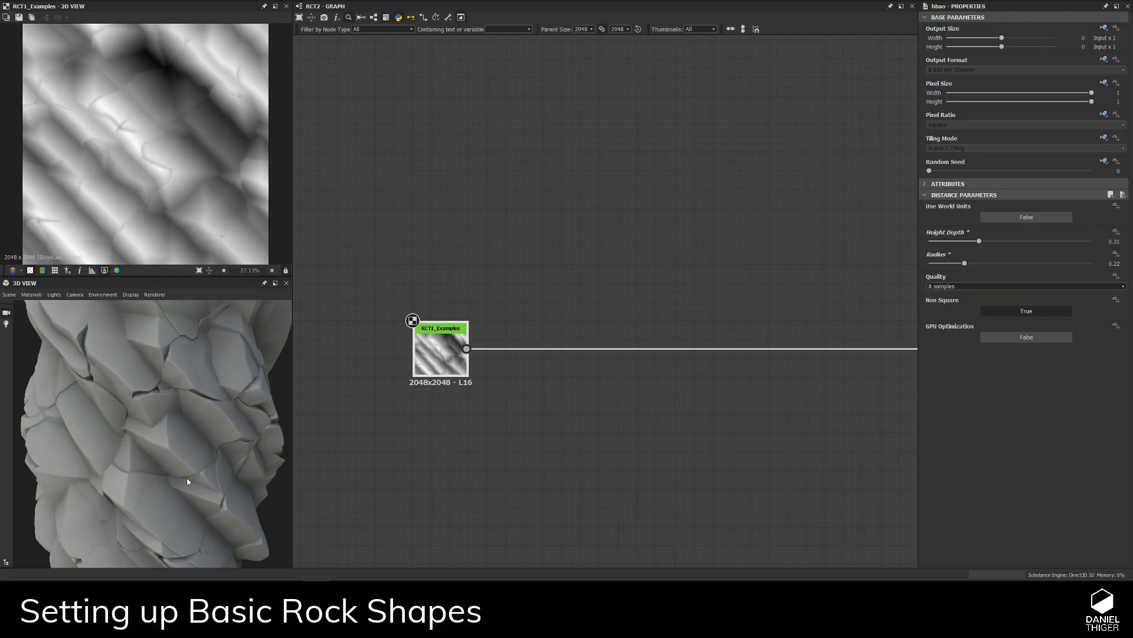
left_click_drag(187, 482, 193, 428)
left_click_drag(122, 483, 305, 443)
left_click_drag(190, 384, 164, 458)
scroll(165, 459, "up", 3)
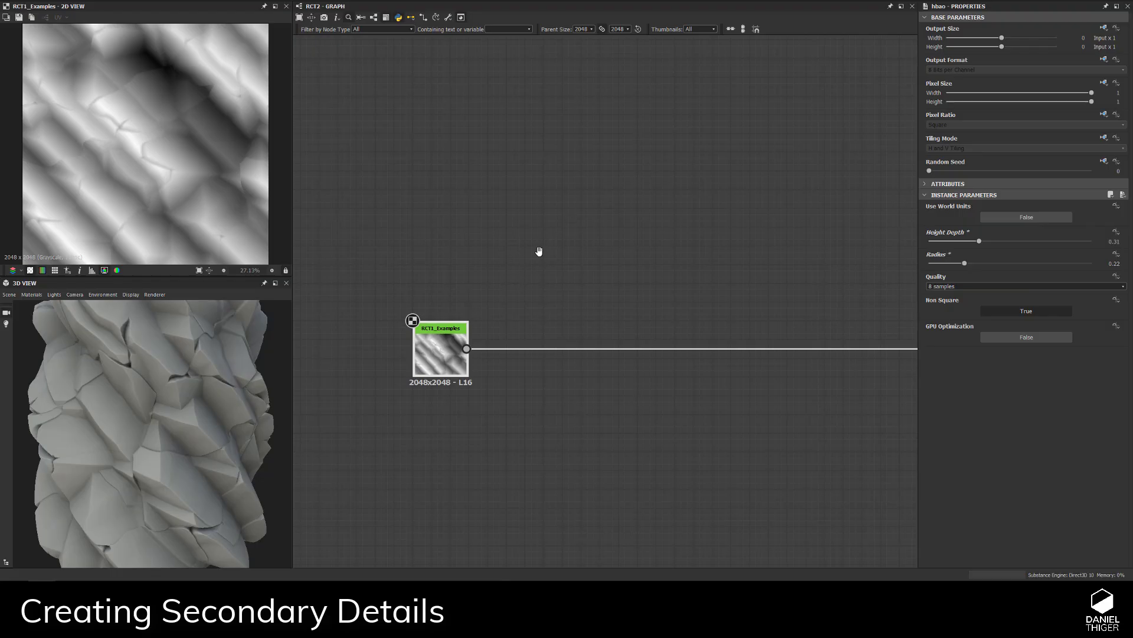
middle_click_drag(539, 250, 615, 251)
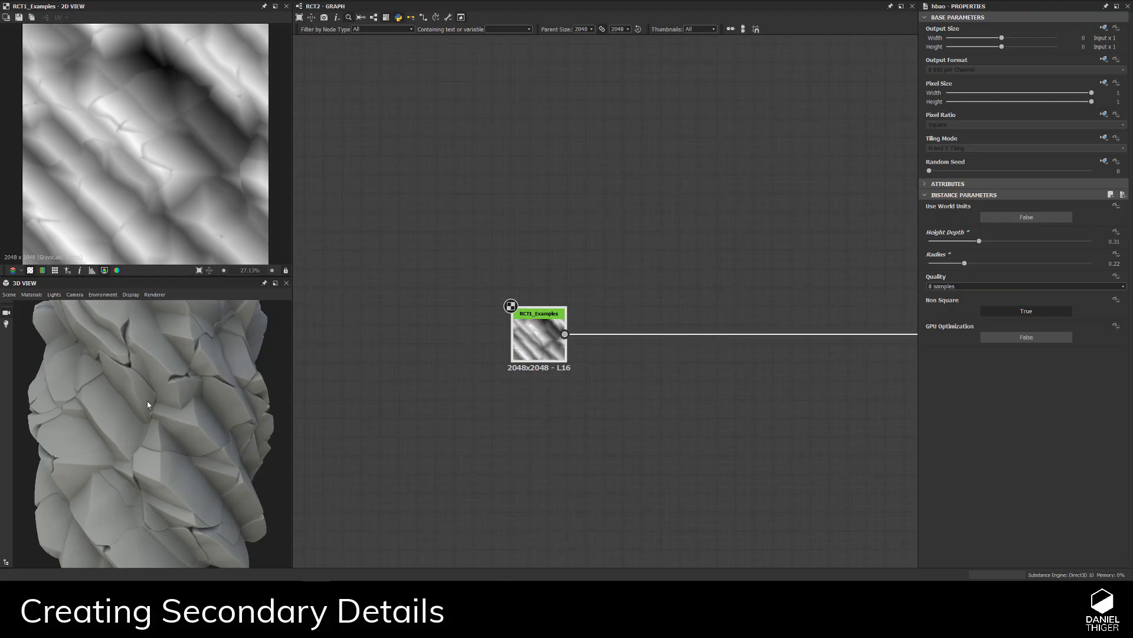
mouse_move(147, 402)
left_mouse_down()
mouse_move(188, 395)
mouse_move(141, 396)
mouse_move(122, 377)
mouse_move(123, 435)
mouse_move(153, 413)
left_mouse_up()
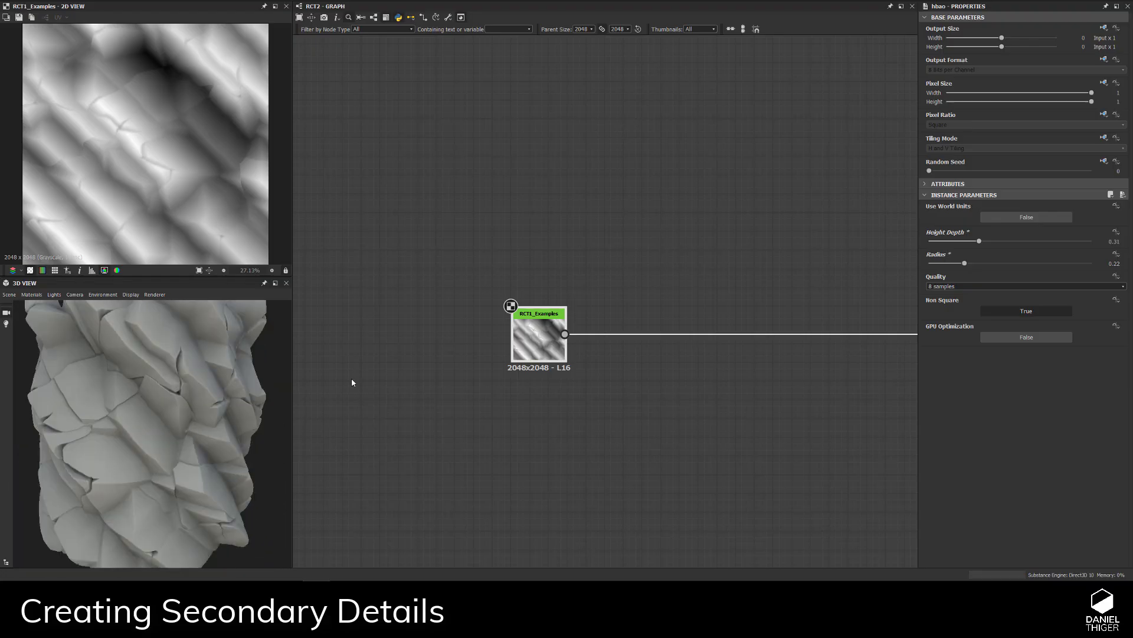
mouse_move(109, 381)
left_mouse_down()
mouse_move(150, 371)
mouse_move(171, 388)
mouse_move(125, 384)
mouse_move(120, 416)
mouse_move(123, 376)
mouse_move(143, 420)
mouse_move(101, 363)
left_mouse_up()
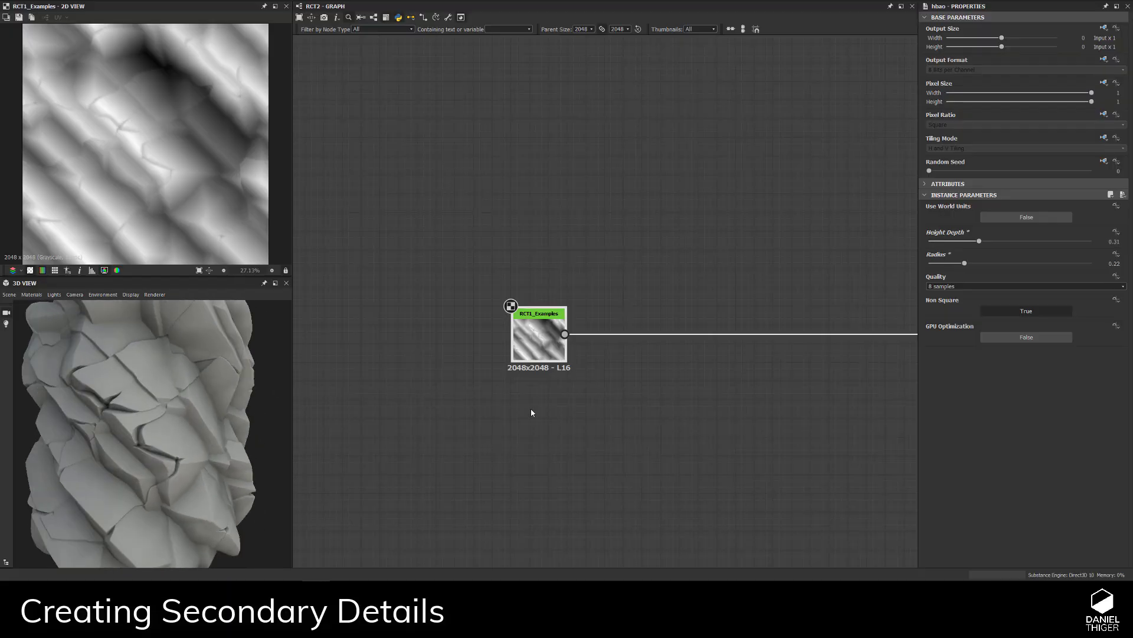
- Add a Shadows node above RCT1_Examples and connect the RCT1_Examples output to its height input
middle_click_drag(608, 391, 567, 401)
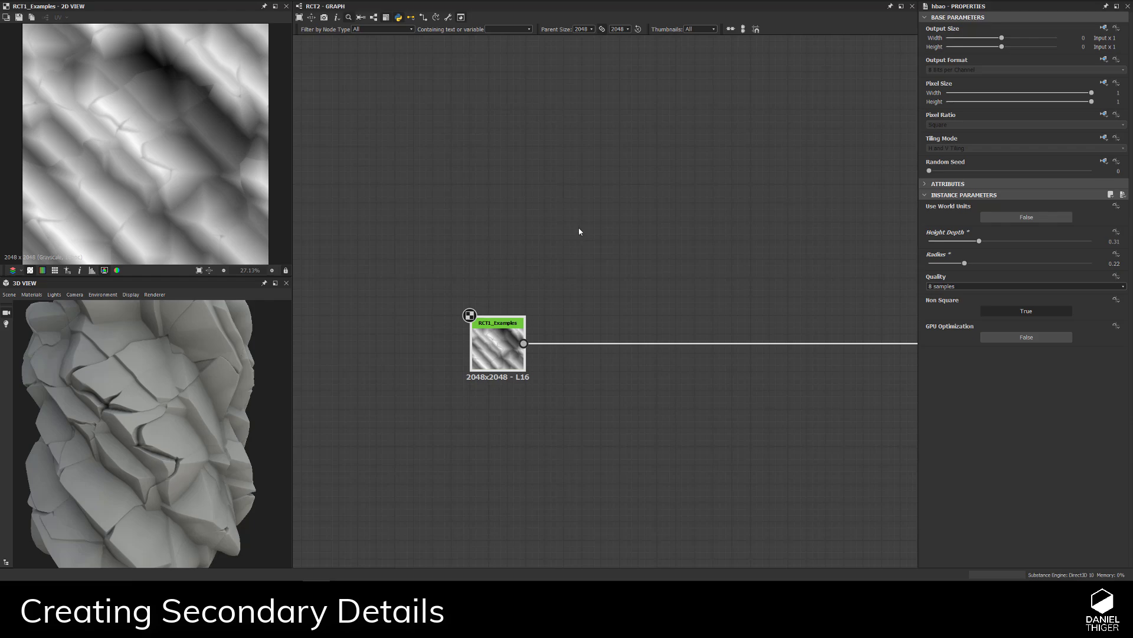
key("space")
type("sha")
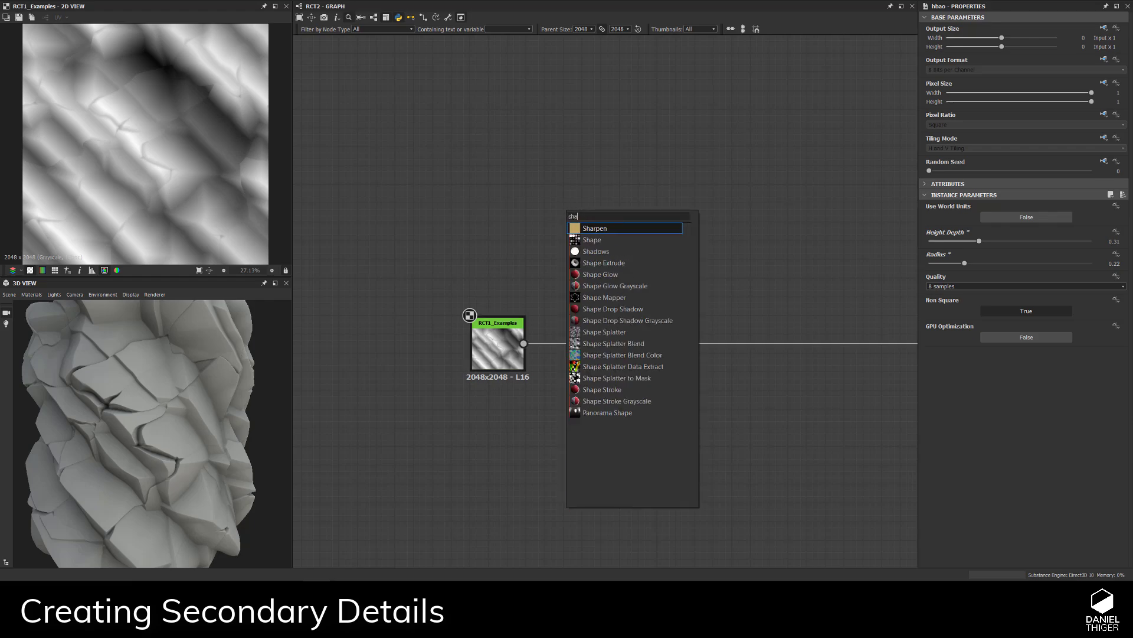
left_click(598, 251)
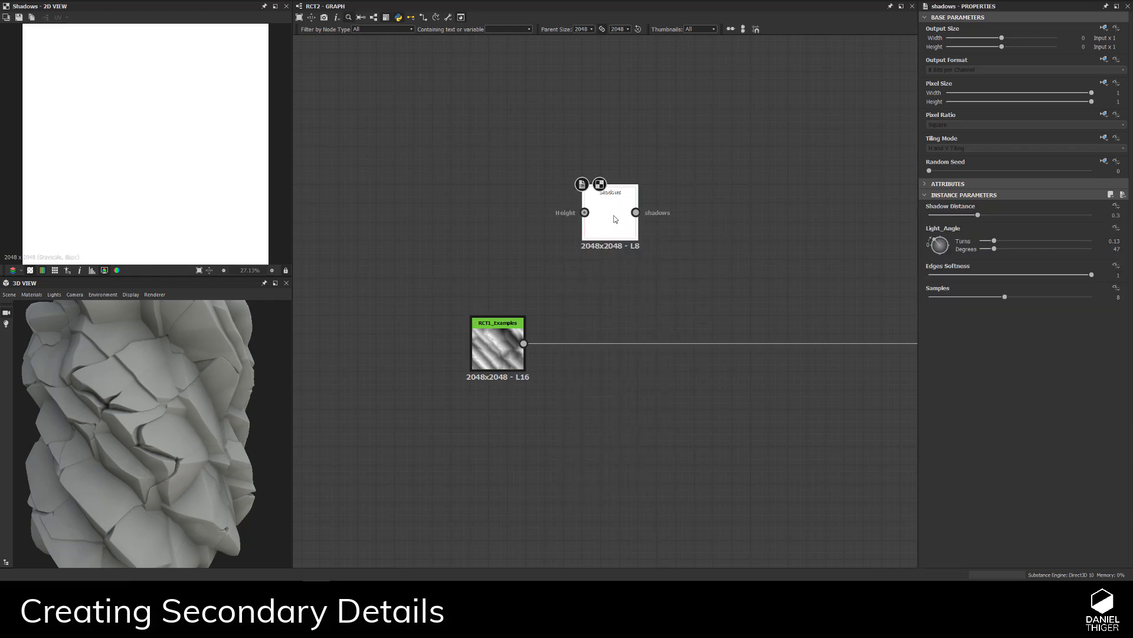
left_click_drag(615, 219, 616, 195)
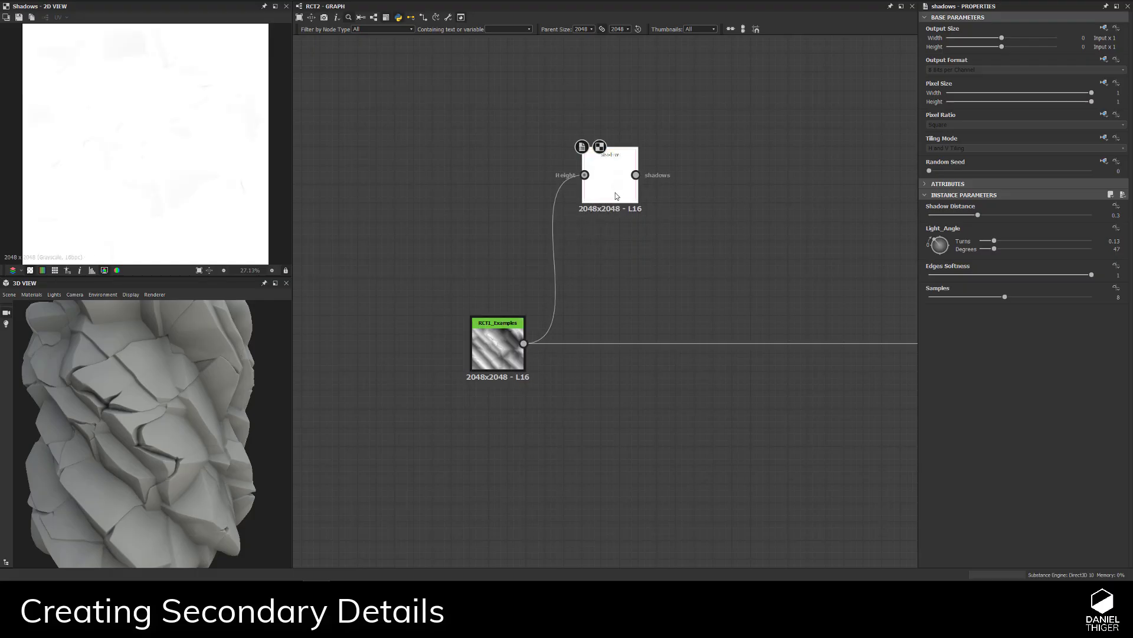
- Set the Shadows node's Shadow Distance to 8 and try Light Angle values of 200 and 0.5 degrees
left_click(1112, 215)
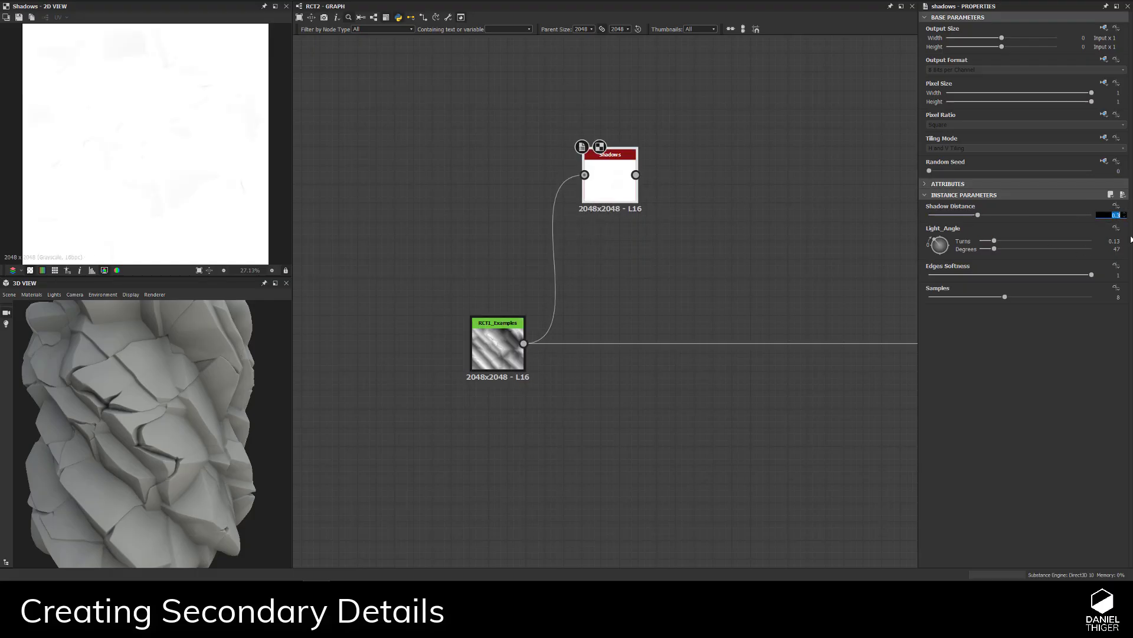
type("8")
key("Tab")
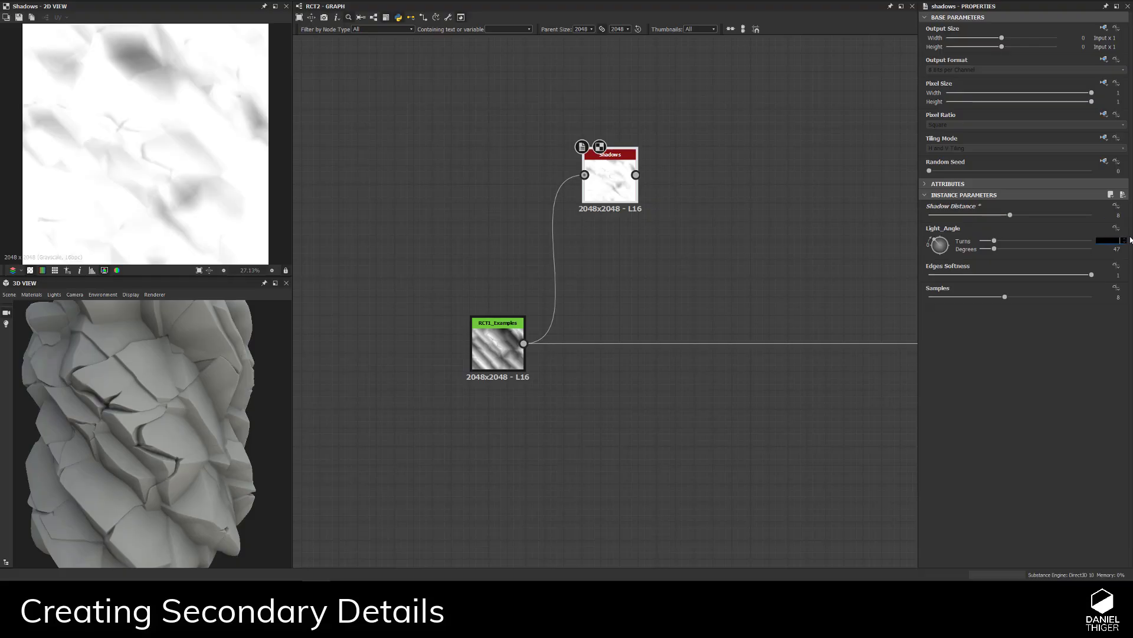
key("Tab")
type("200")
key("Return")
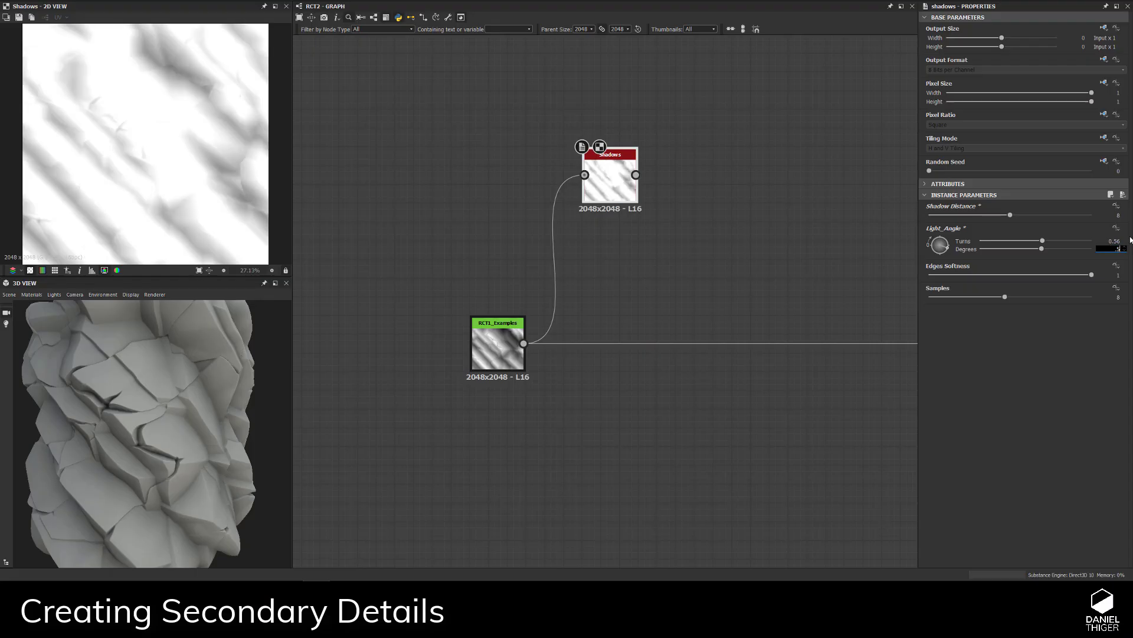
key("Return")
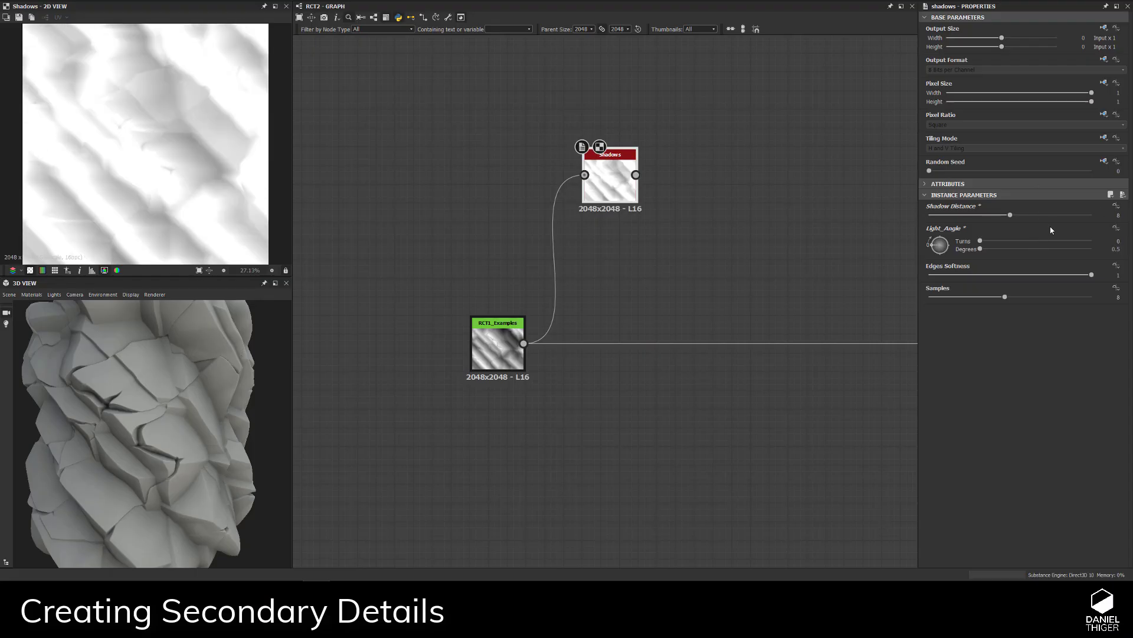
- Set the Shadows node's Light Angle to 200 degrees, Edges Softness to 0.5 and Samples to 16
double_click(1115, 249)
type("200")
key("Return")
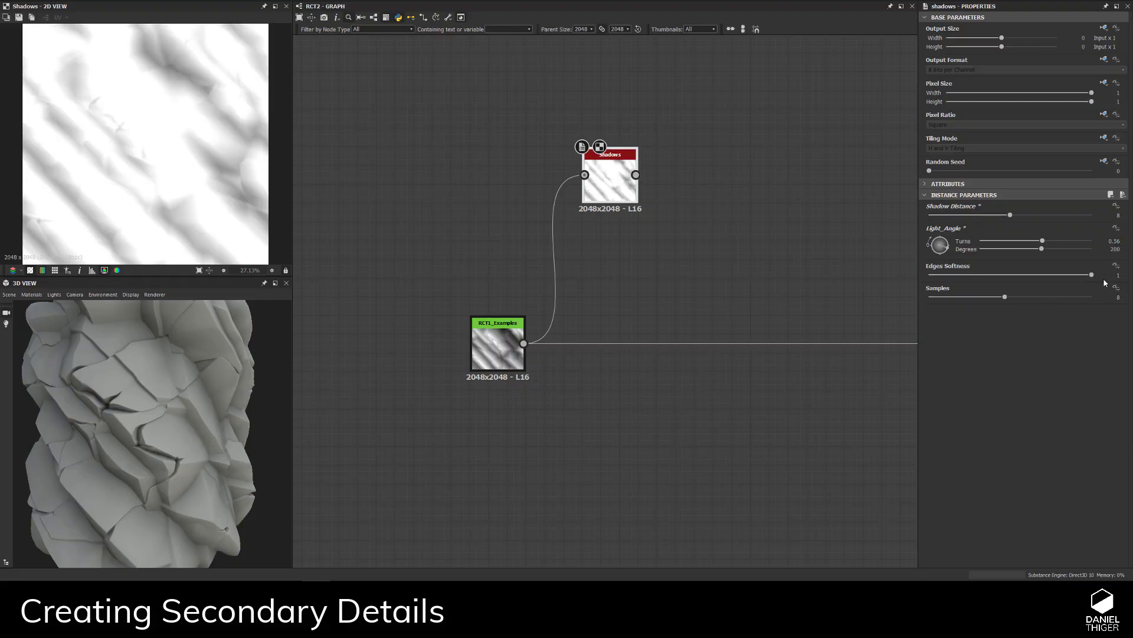
double_click(1116, 275)
type(".5")
key("Return")
double_click(1115, 297)
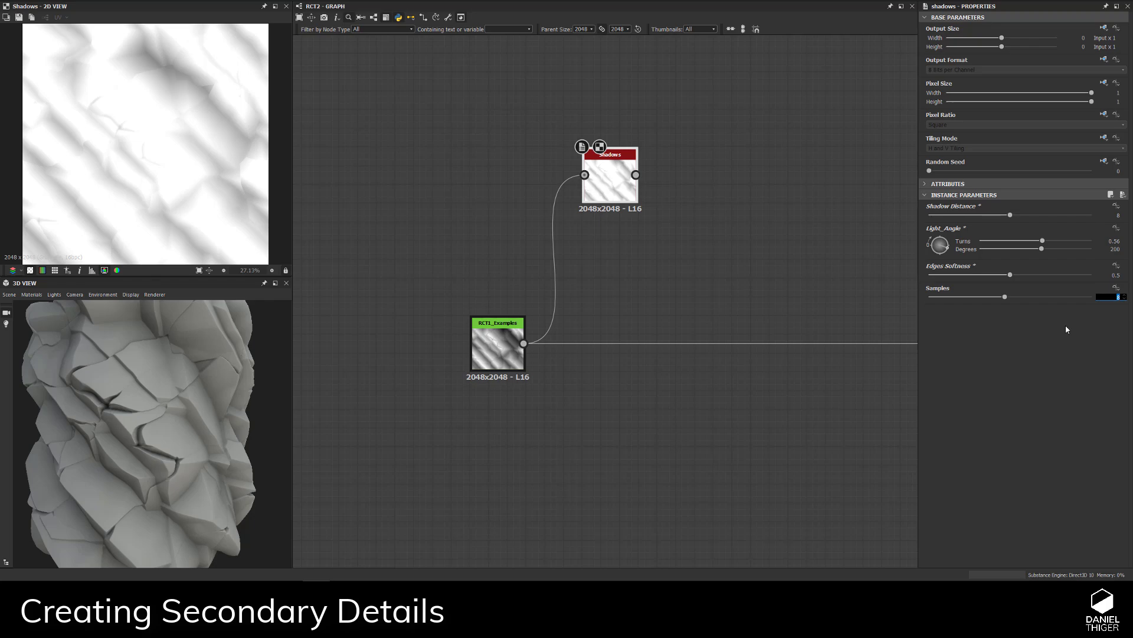
key("Return")
- Add a Quantize Grayscale node connected to the output of the Shadows node
middle_click_drag(736, 199, 599, 204)
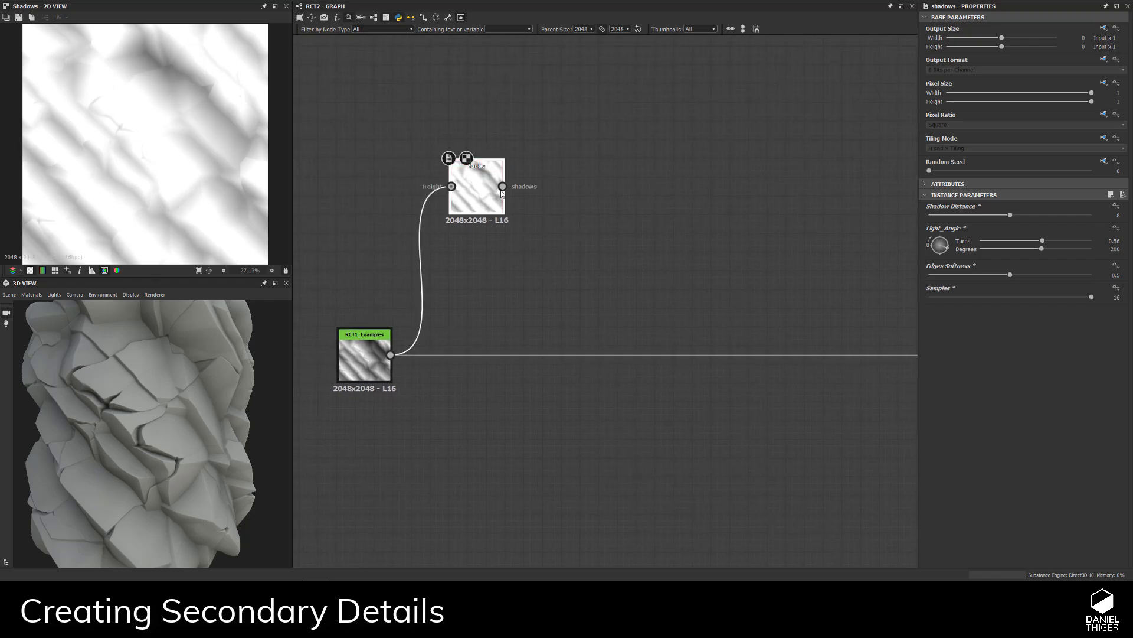
left_click_drag(502, 187, 511, 198)
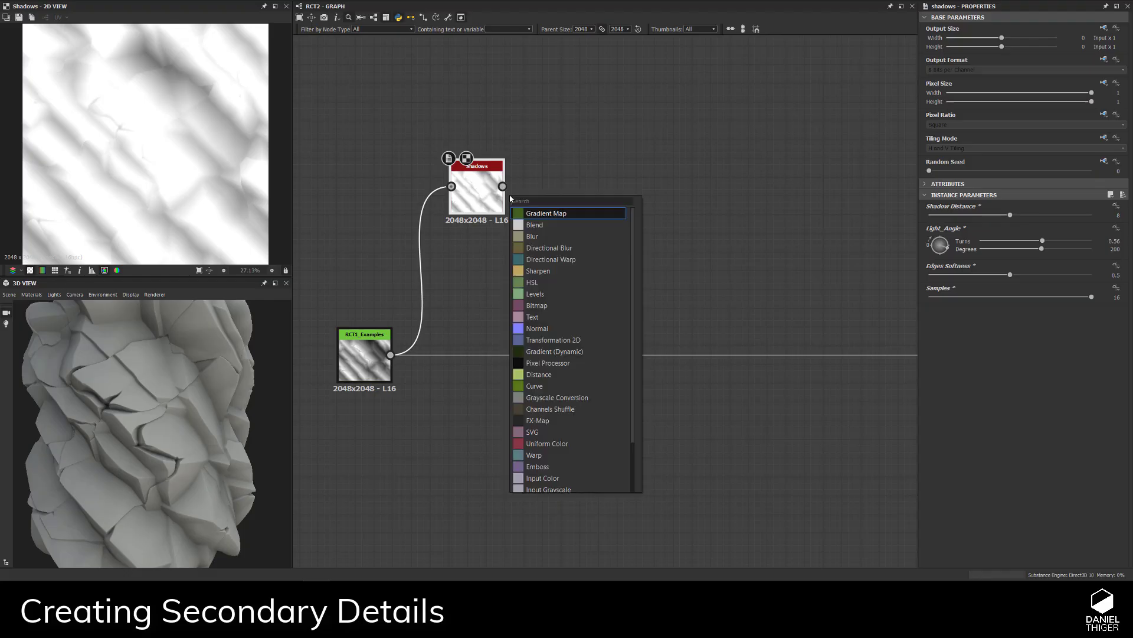
type("qu")
key("Down")
key("Down")
key("Down")
key("Return")
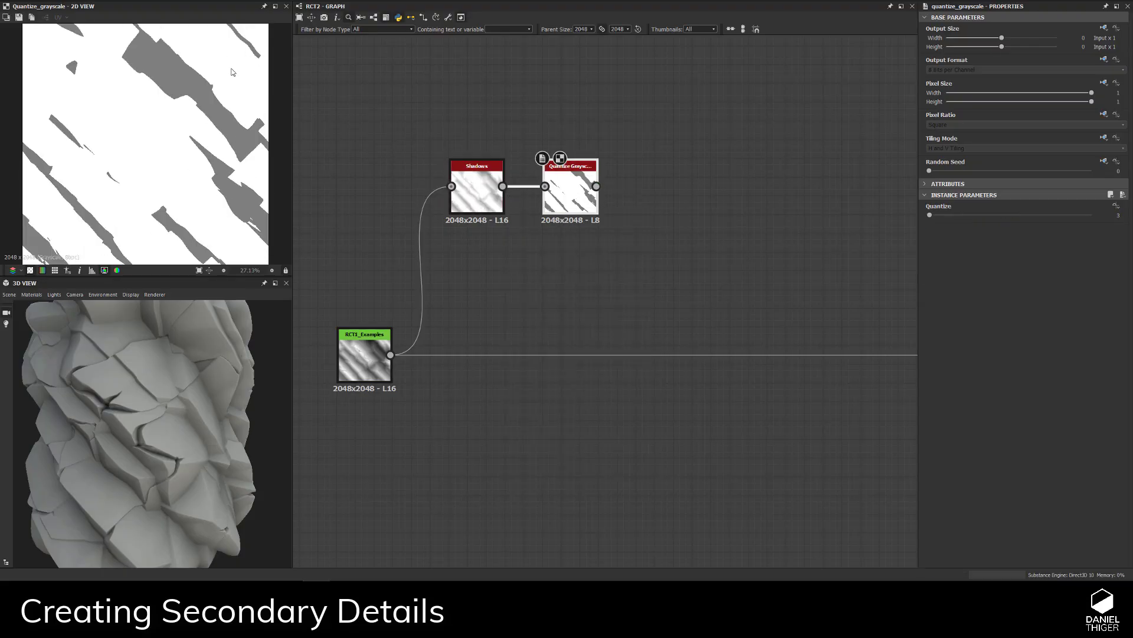
- Set the Quantize Grayscale node's Quantize value to 15
left_click(1117, 215)
type("15")
key("Return")
- Compare the quantized bands with the Shadows output in the 2D view at several zoom levels
scroll(218, 171, "up", 5)
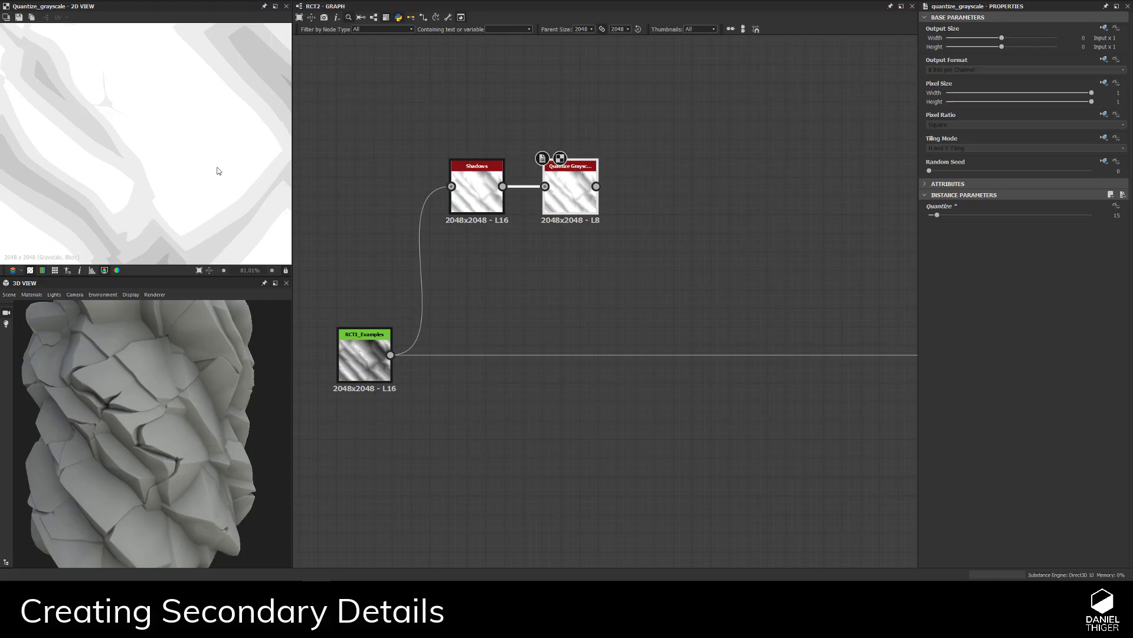
double_click(477, 188)
double_click(570, 188)
scroll(232, 177, "down", 2)
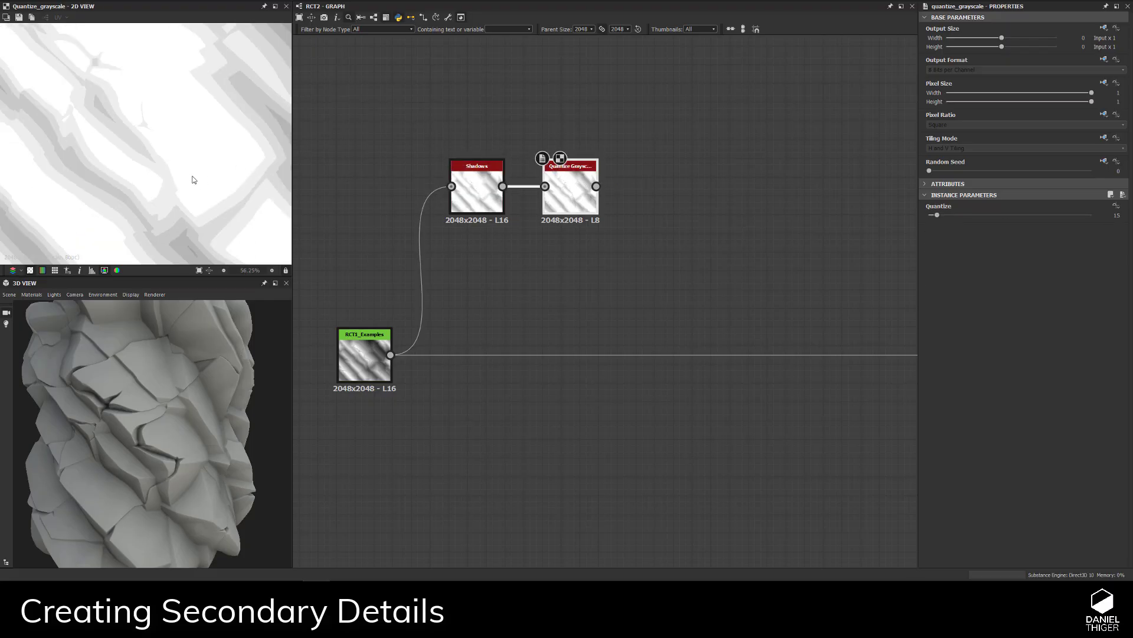
mouse_move(570, 198)
left_mouse_down()
mouse_move(645, 198)
mouse_move(579, 197)
left_mouse_up()
scroll(153, 174, "down", 2)
scroll(153, 174, "up", 2)
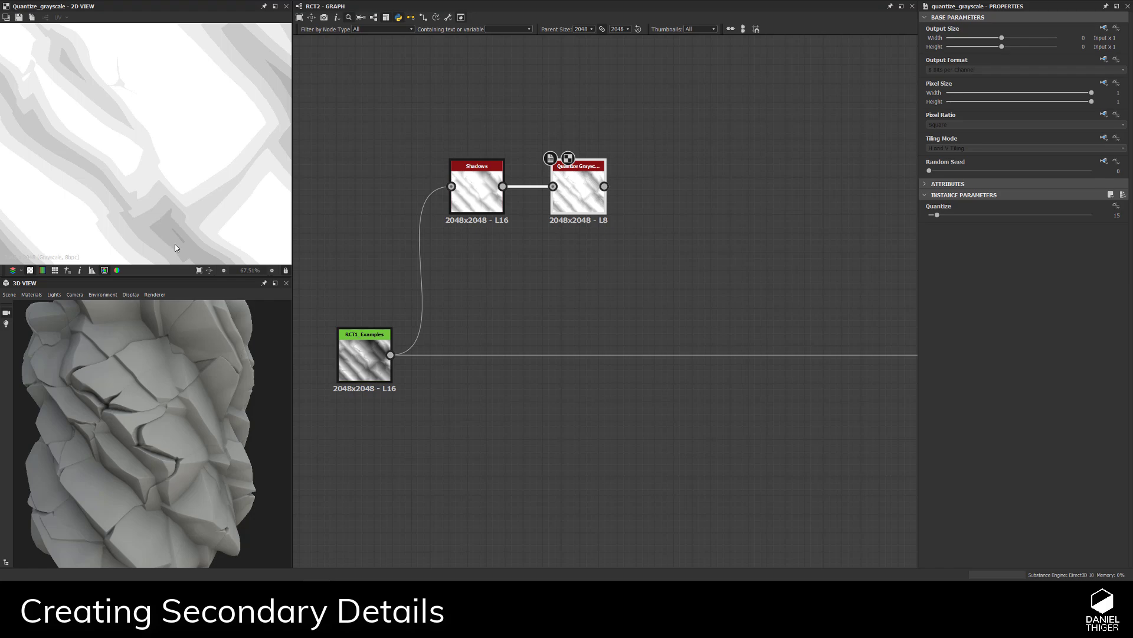
scroll(168, 219, "down", 5)
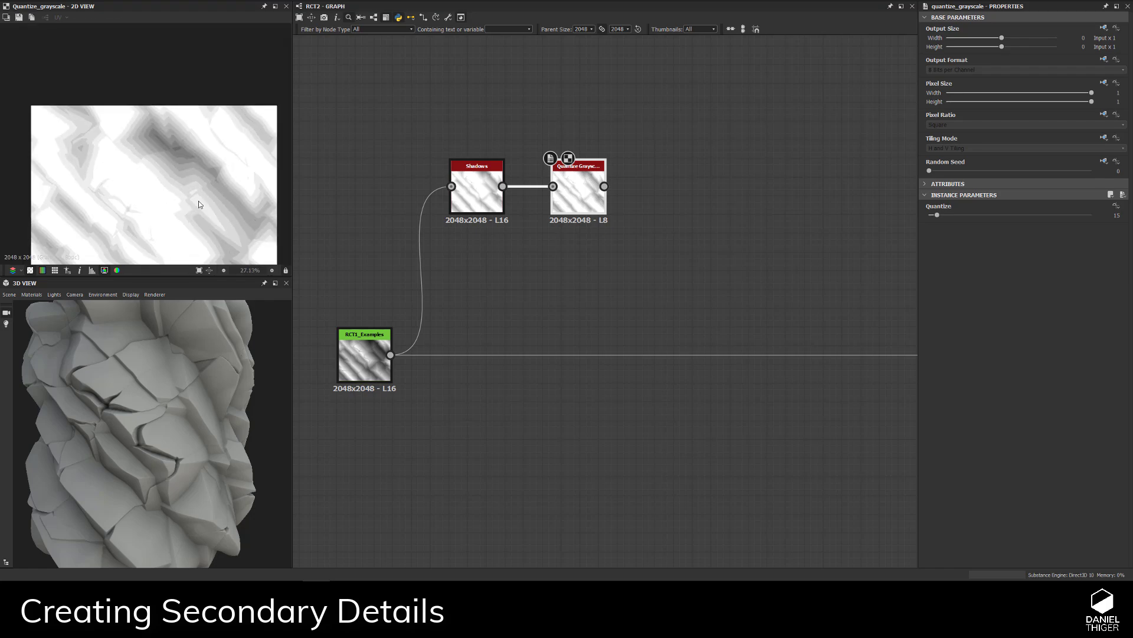
scroll(199, 204, "up", 4)
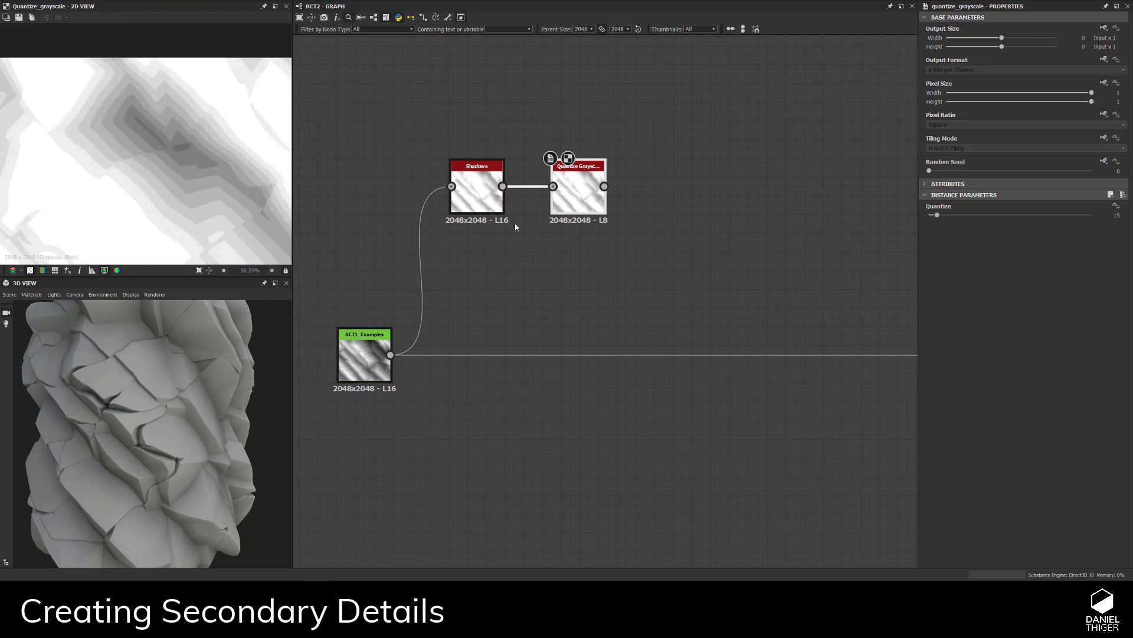
- Move the Quantize Grayscale node closer to Shadows and add an Edge Detect node right after it
left_click_drag(582, 195, 558, 196)
middle_click_drag(557, 196, 501, 219)
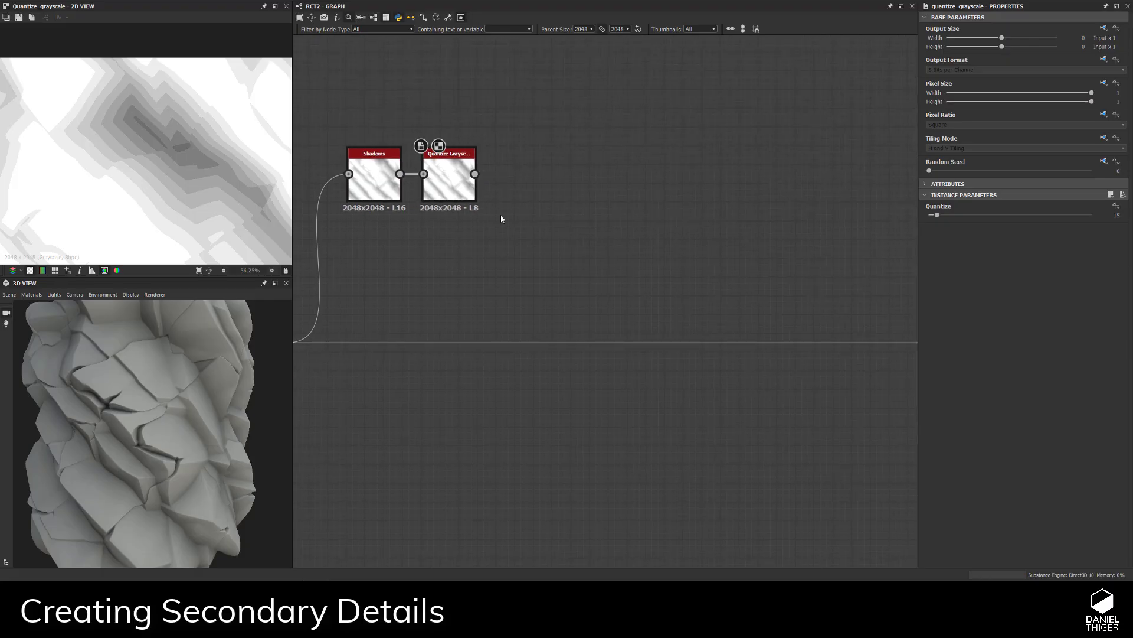
key("space")
type("e")
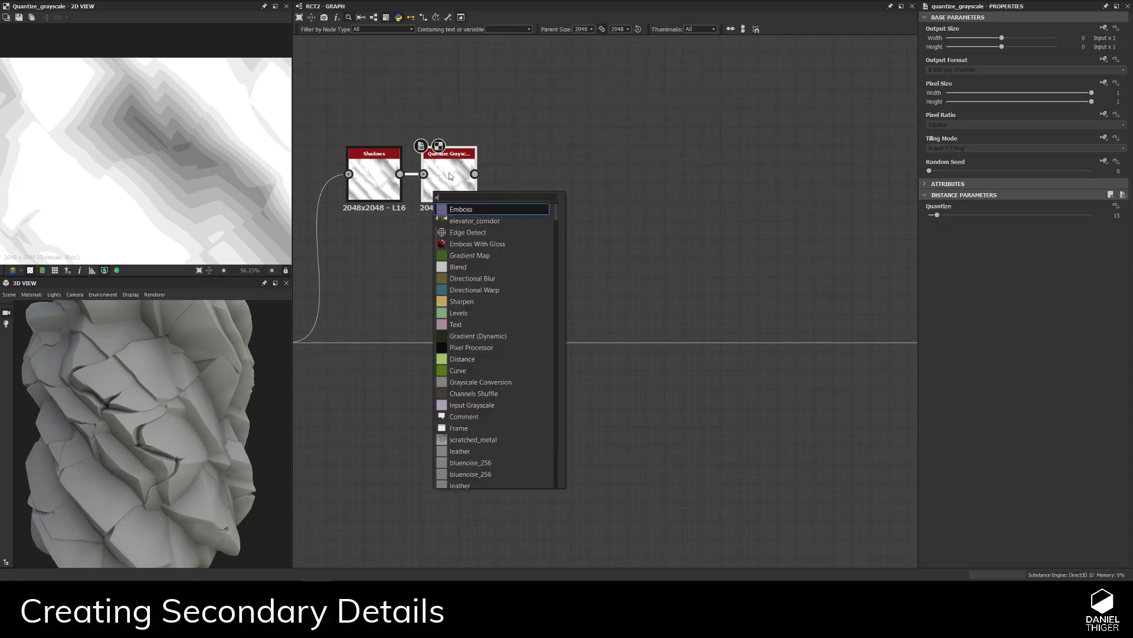
type("d")
key("Return")
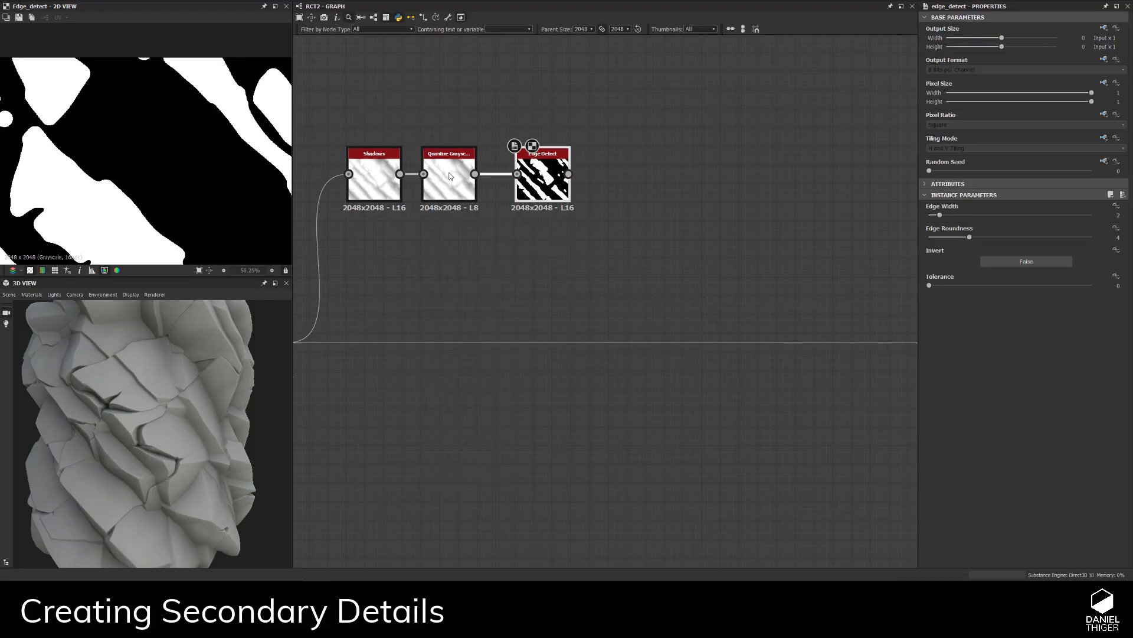
left_click_drag(542, 177, 525, 177)
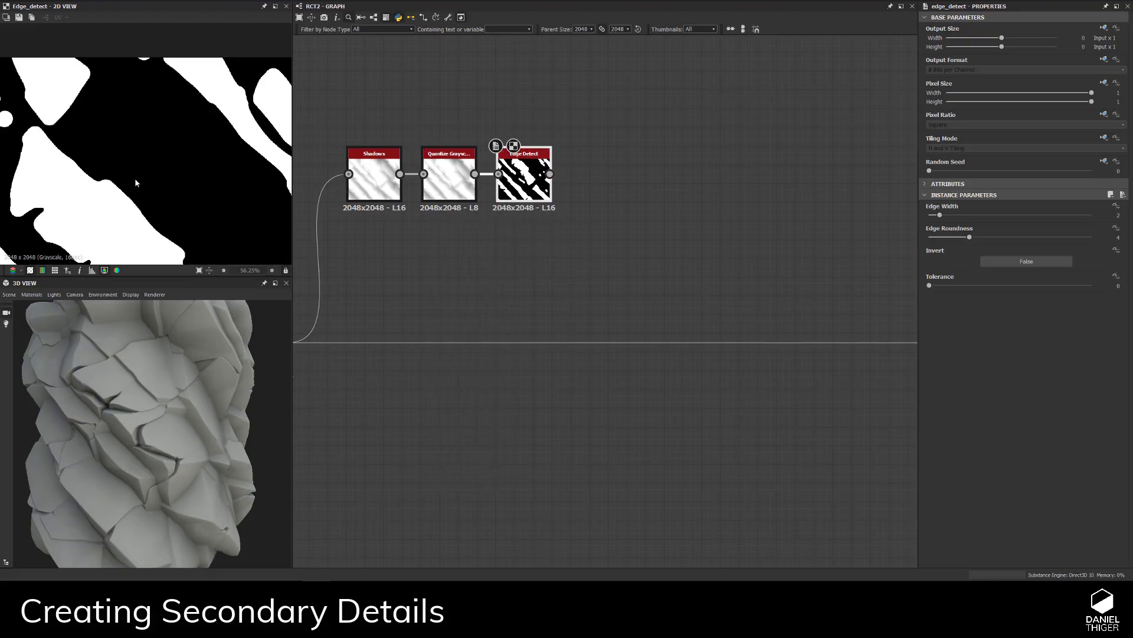
- Set the Edge Detect node's Edge Width to 2.5 and Edge Roundness to 0.4, and check the resulting pattern
double_click(1118, 215)
type("2.5")
key("Tab")
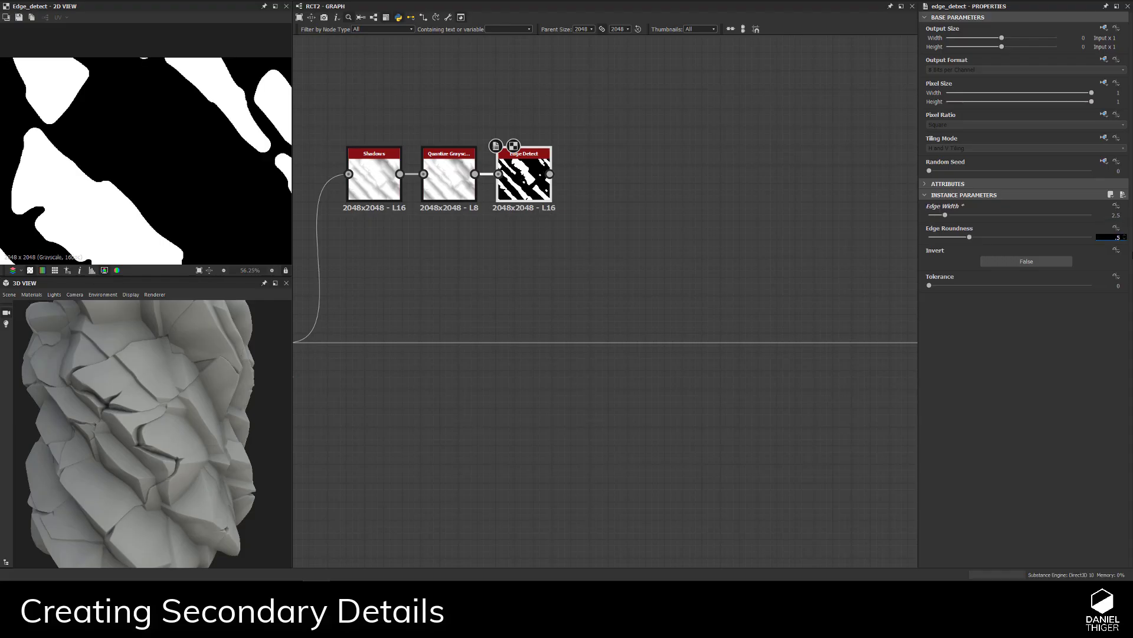
type("0.4")
key("Return")
scroll(91, 112, "down", 3)
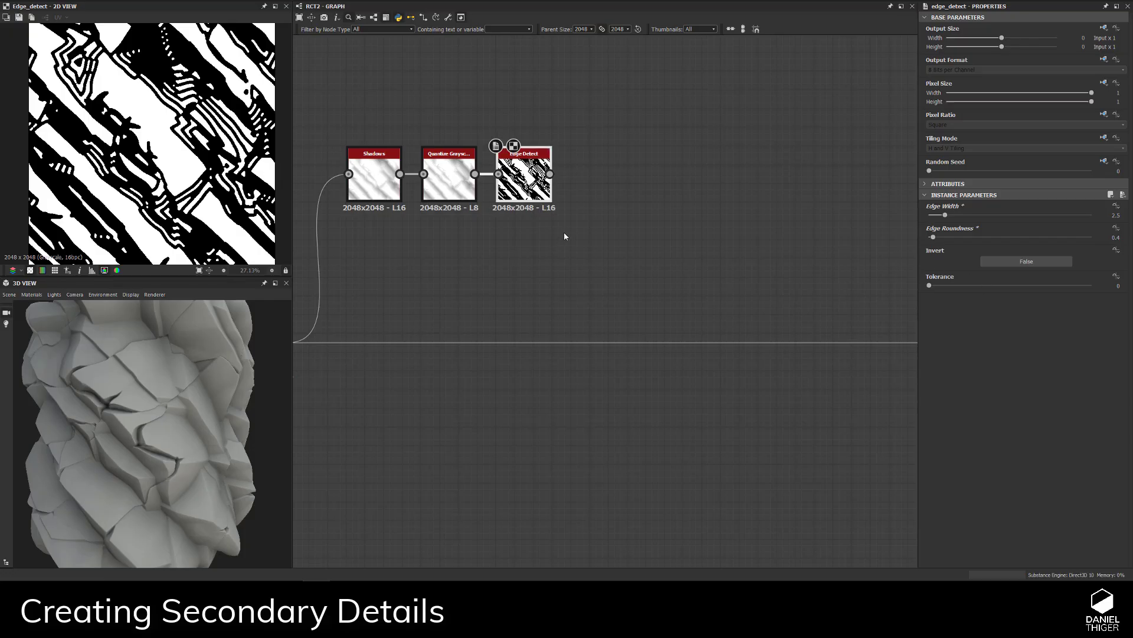
scroll(531, 234, "up", 2)
scroll(197, 221, "up", 3)
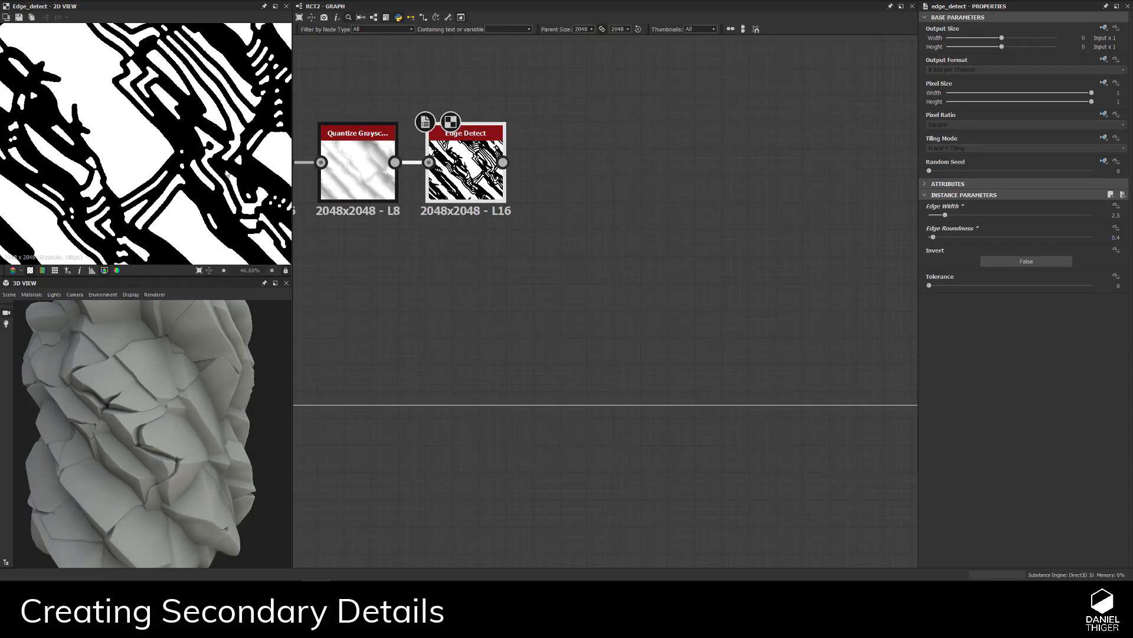
scroll(227, 174, "down", 3)
- Add a Bevel node connected to the output of the Edge Detect node
middle_click_drag(523, 245, 502, 251)
key("space")
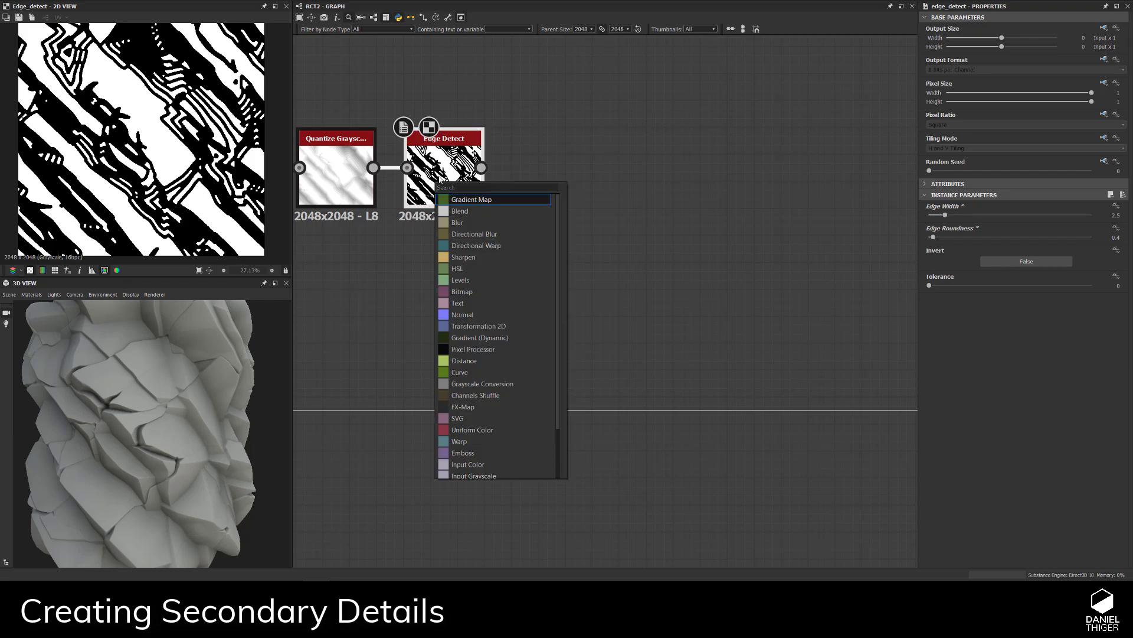
type("bevel")
left_click(463, 201)
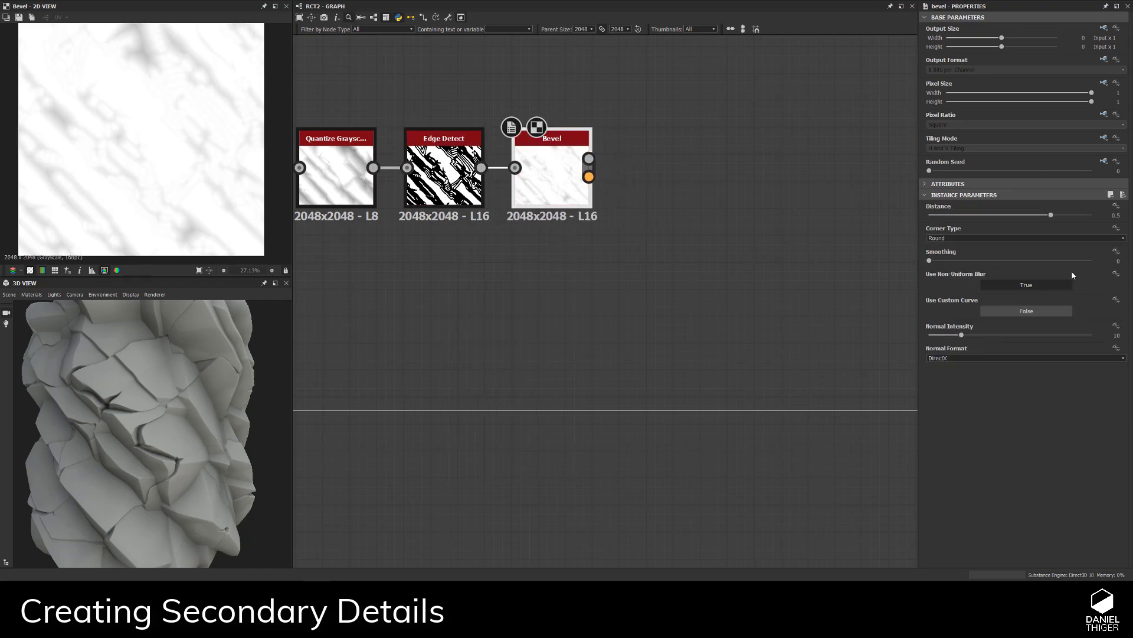
- Set the Bevel node's Distance to 0.1 and inspect its height output up close in the 2D view
left_click(1113, 214)
type("0.1")
key("Return")
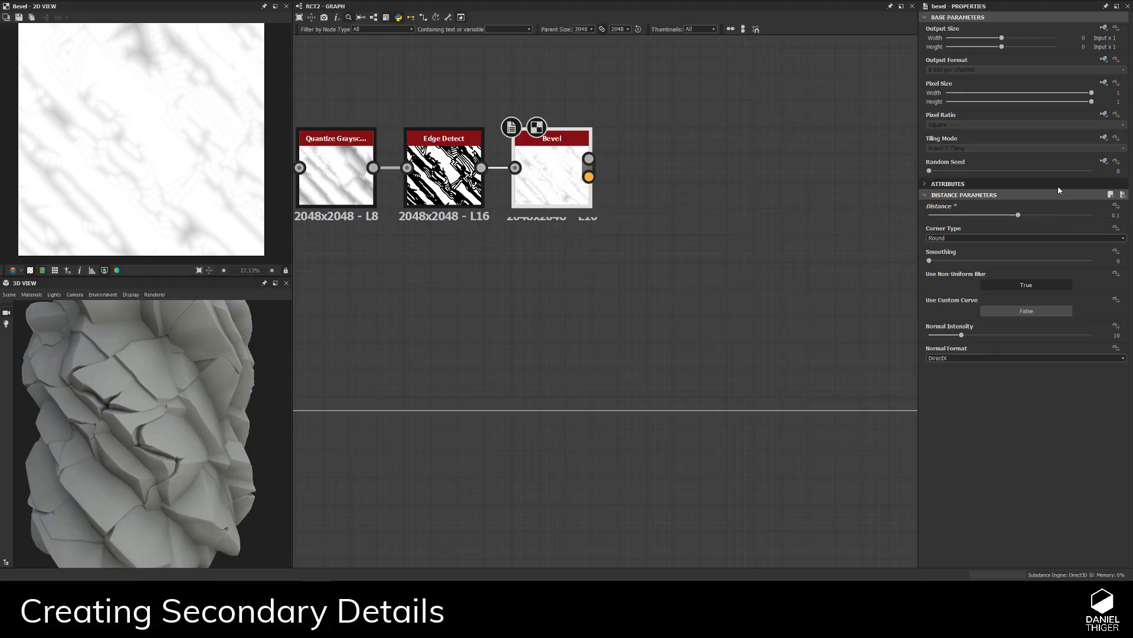
scroll(183, 226, "up", 3)
scroll(182, 225, "up", 4)
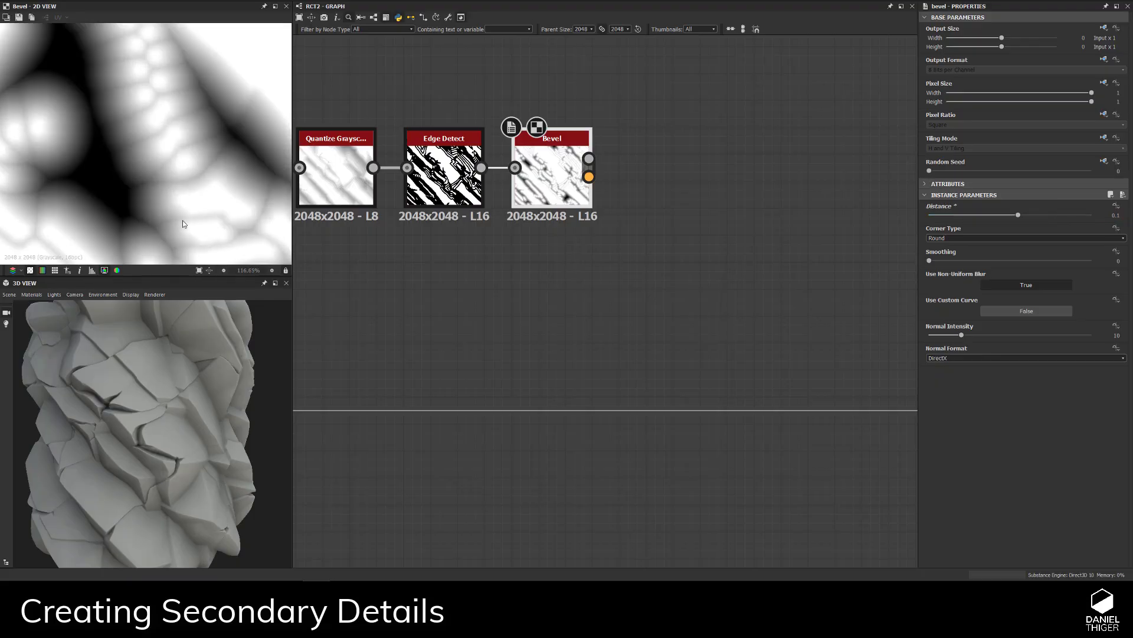
scroll(182, 221, "down", 5)
middle_click_drag(182, 221, 190, 136)
scroll(189, 136, "down", 2)
scroll(510, 304, "down", 2)
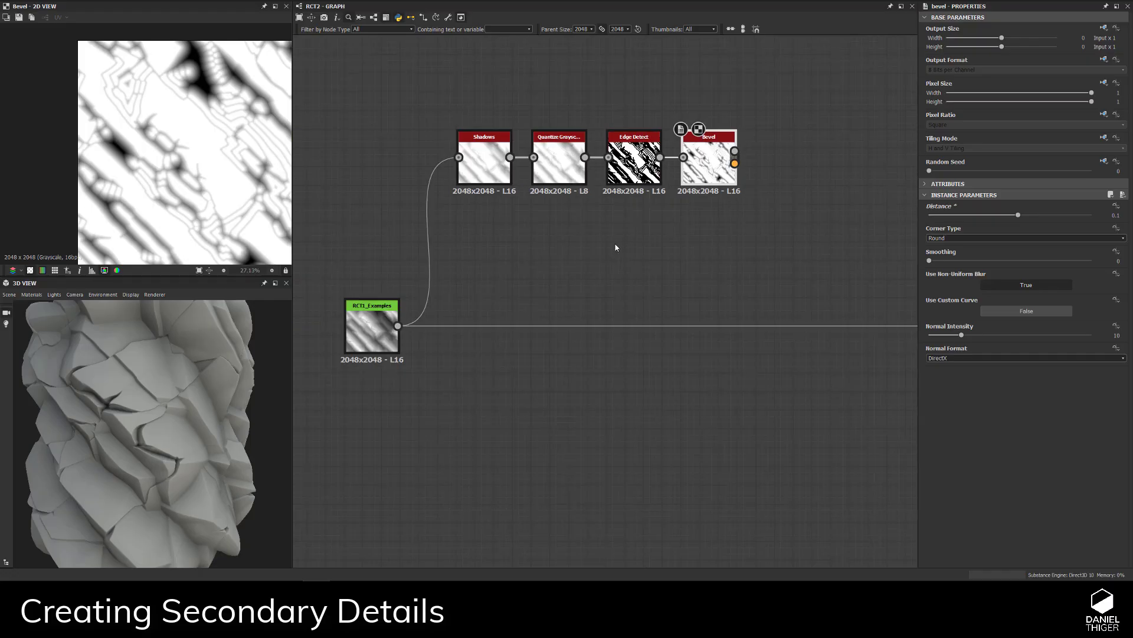
- Insert a Blend node into the main RCT1_Examples connection and feed the Bevel height output into its foreground
middle_click_drag(618, 246, 453, 268)
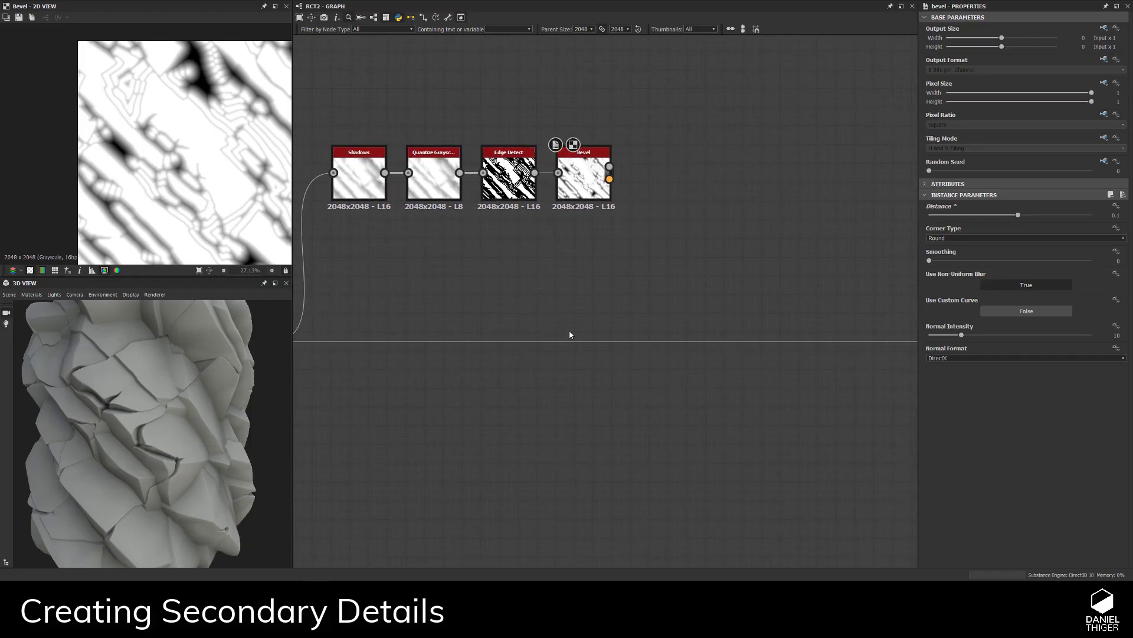
key("space")
type("bl")
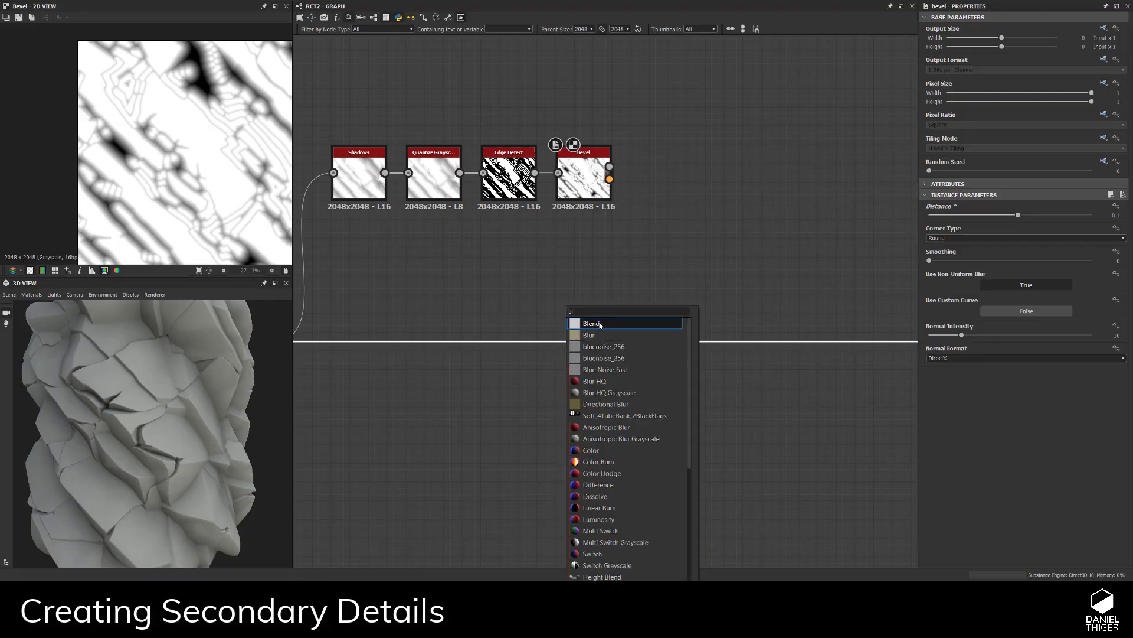
left_click(600, 324)
middle_click_drag(620, 287, 569, 285)
left_click_drag(561, 164, 649, 326)
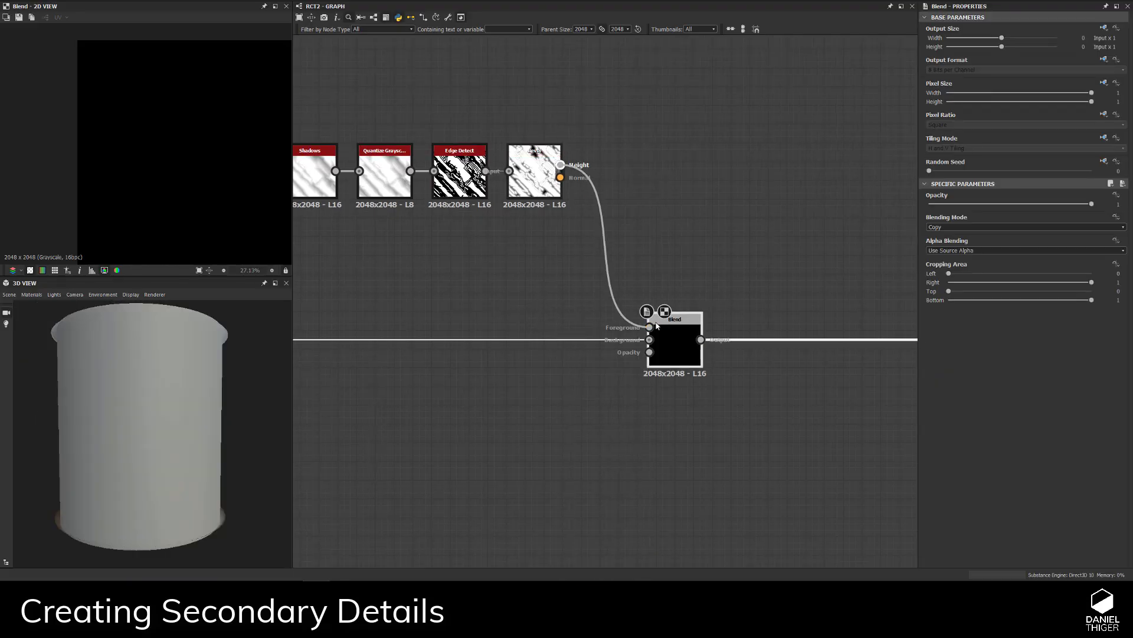
- Set the new Blend node to Multiply with an opacity of 0.35 and check the rock in the 3D view
left_click(947, 227)
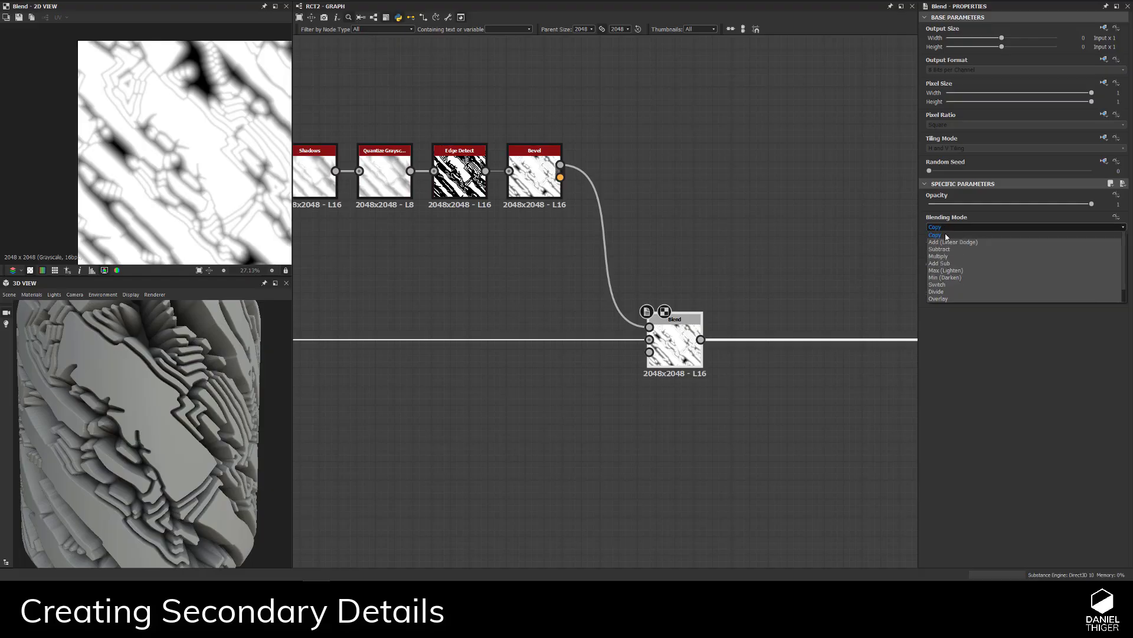
left_click(938, 257)
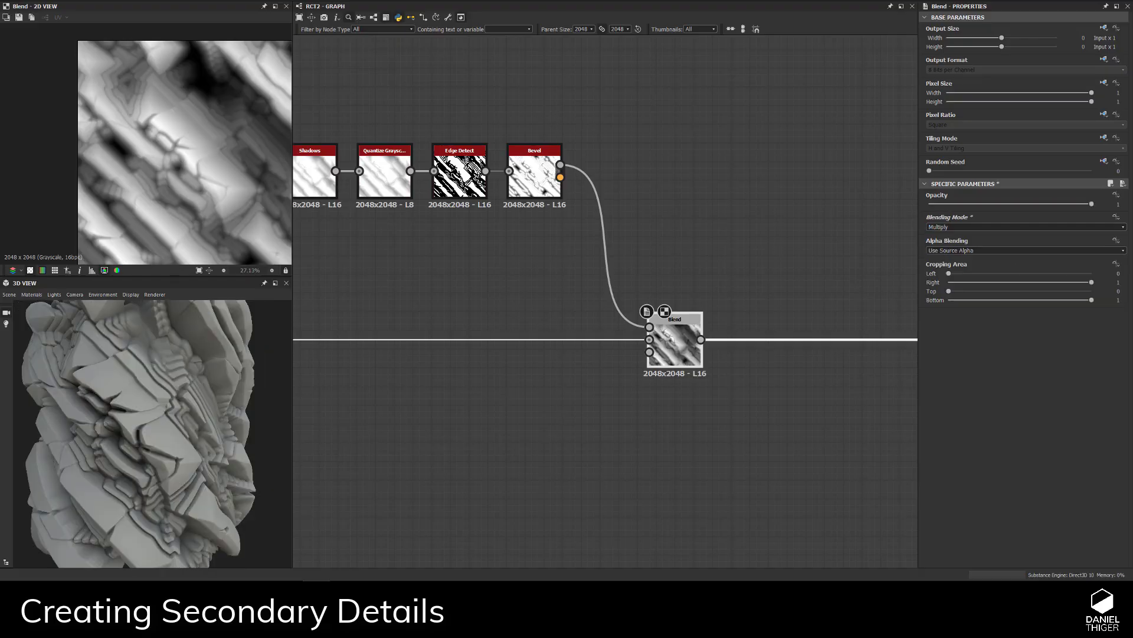
left_click(1124, 205)
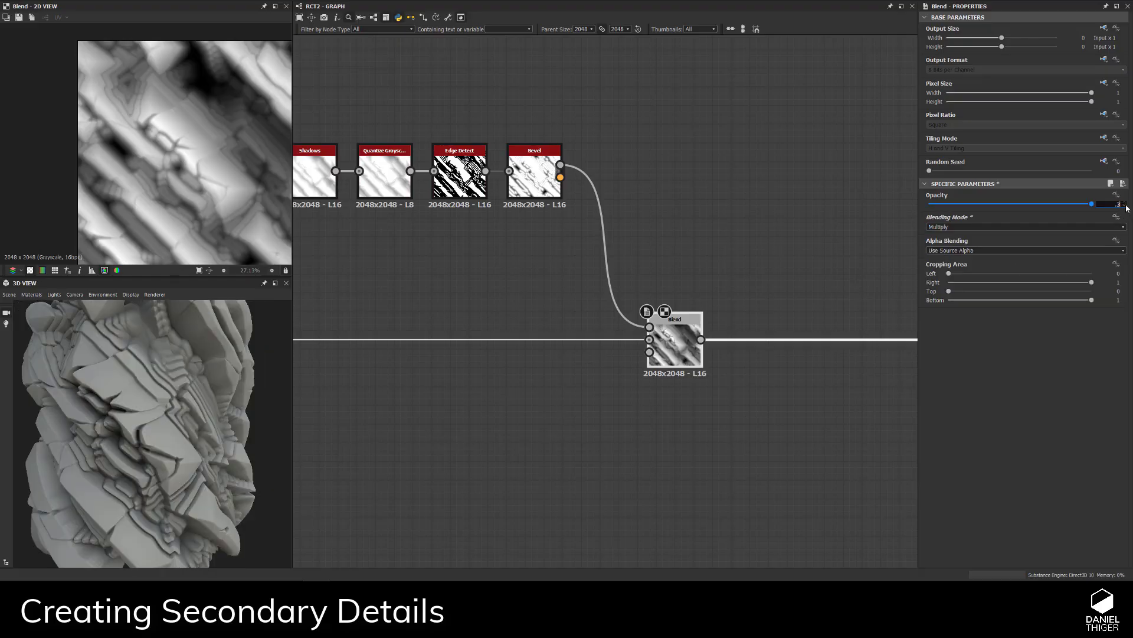
type("0.35")
key("Return")
left_click_drag(118, 345, 235, 321)
scroll(115, 409, "up", 5)
scroll(114, 410, "down", 5)
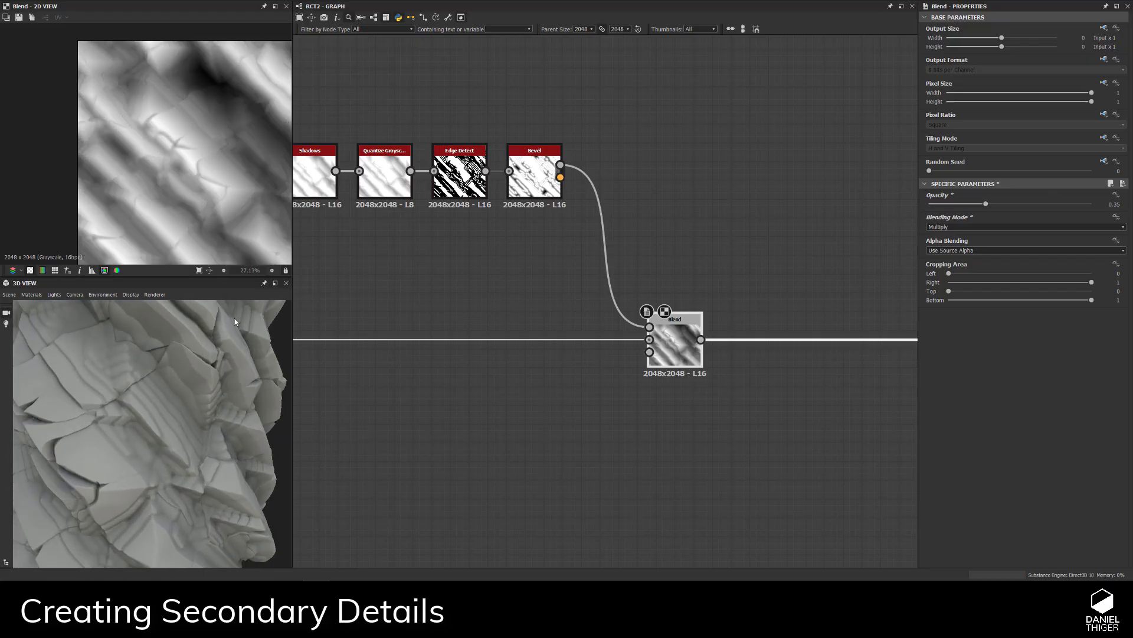
- Compare the RCT1_Examples output with the Shadows output in the 2D view
middle_click_drag(328, 243, 443, 260)
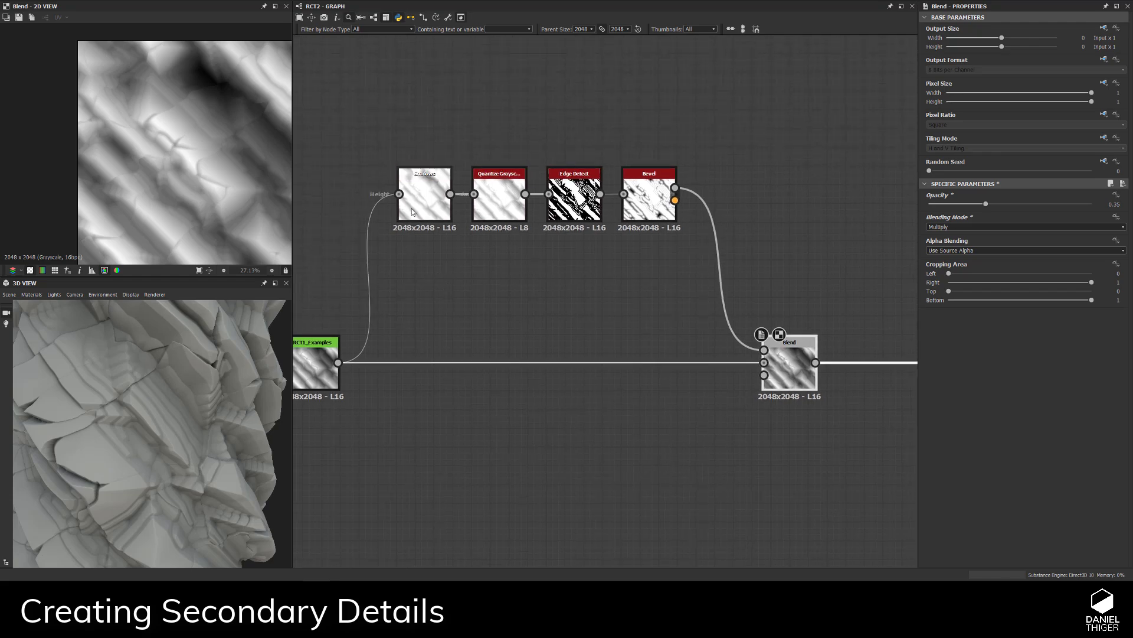
double_click(415, 201)
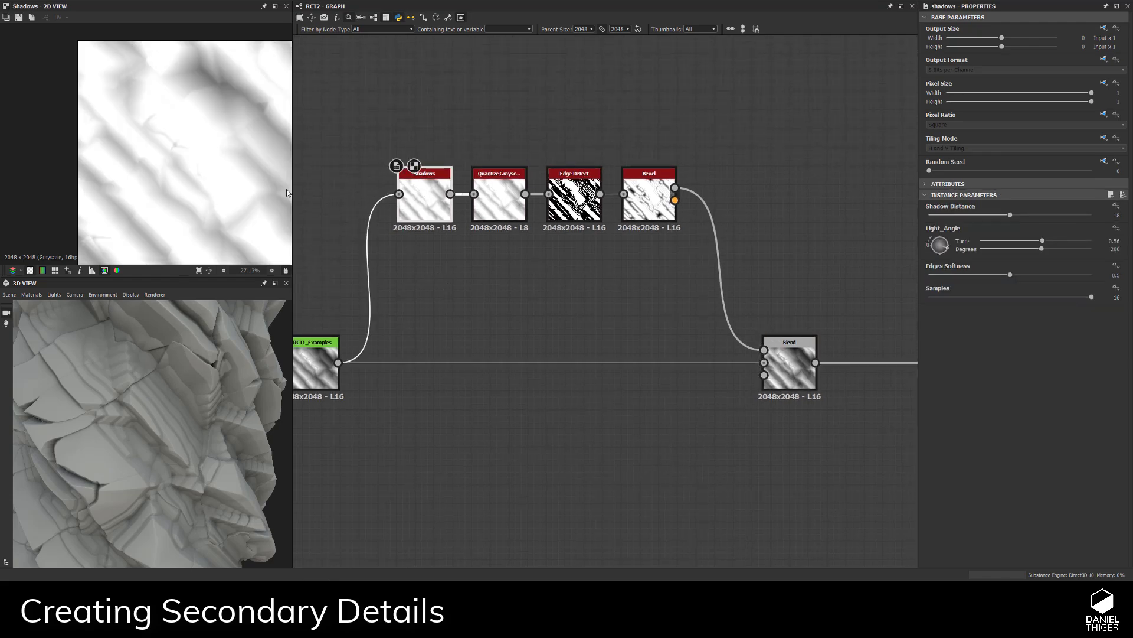
middle_click_drag(432, 326, 461, 322)
double_click(341, 361)
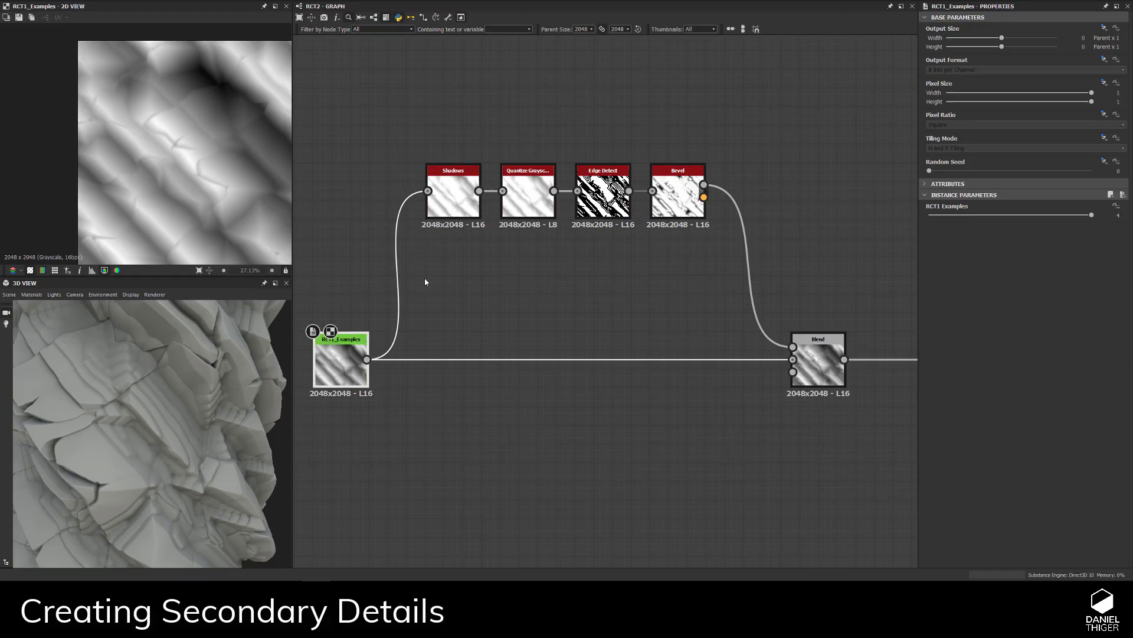
double_click(440, 192)
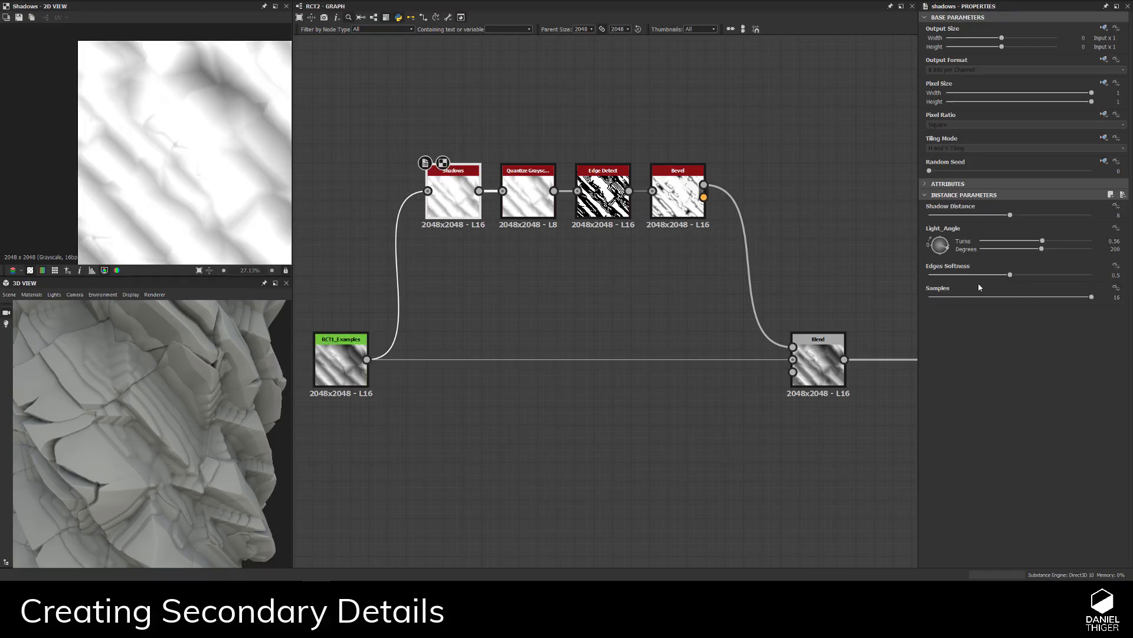
- Try other Light Angle directions on the Shadows node, including 0 degrees, and restore the angle to 200 degrees
left_click_drag(947, 244, 933, 253)
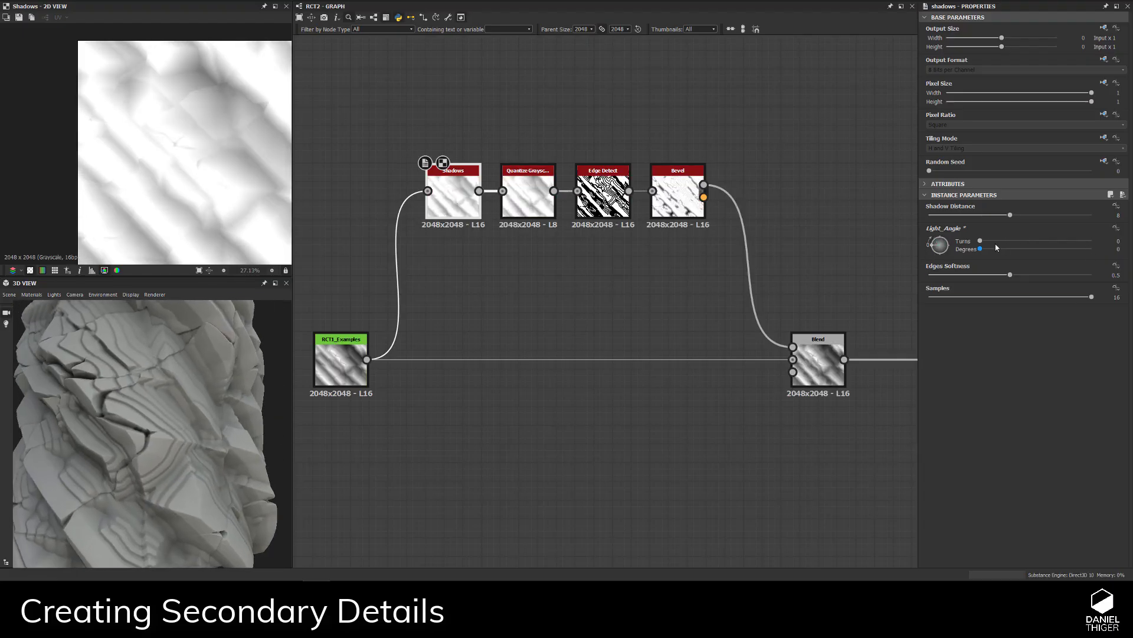
left_click(1110, 249)
type("200")
key("Return")
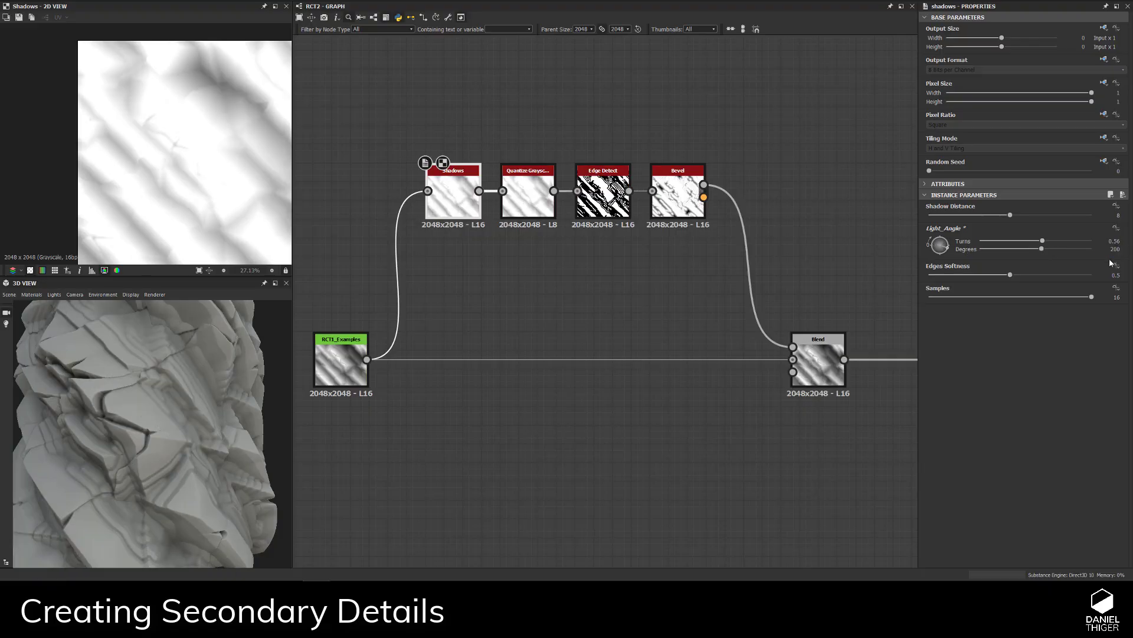
- Add the DeteDirectionalWarp node to the graph and feed the Bevel height output into its main input
left_click_drag(107, 373, 161, 399)
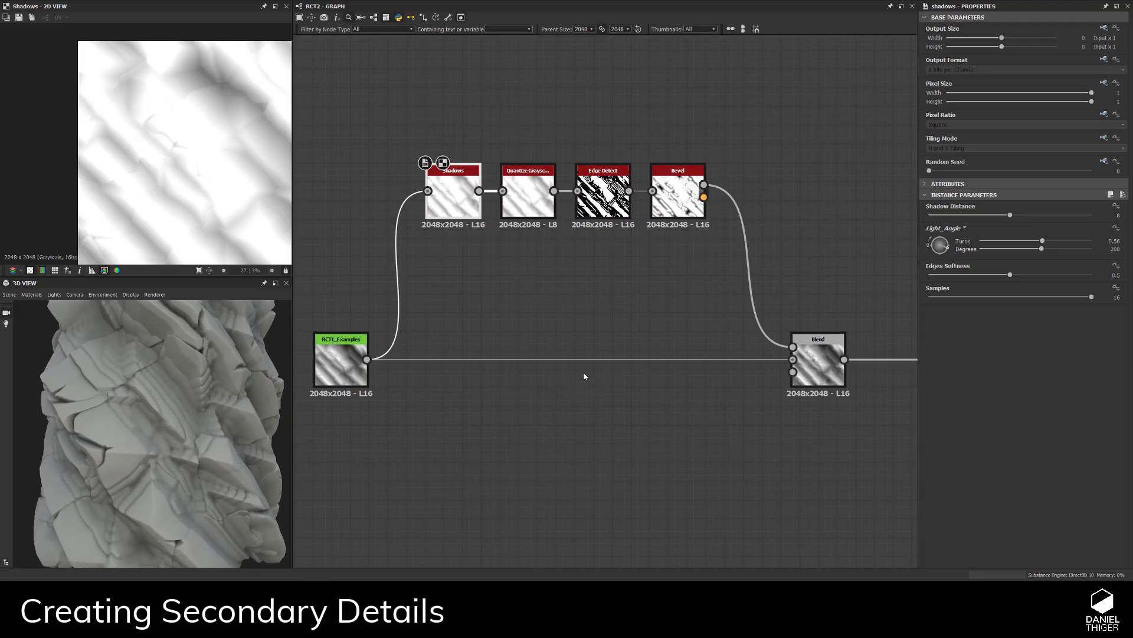
middle_click_drag(584, 376, 398, 372)
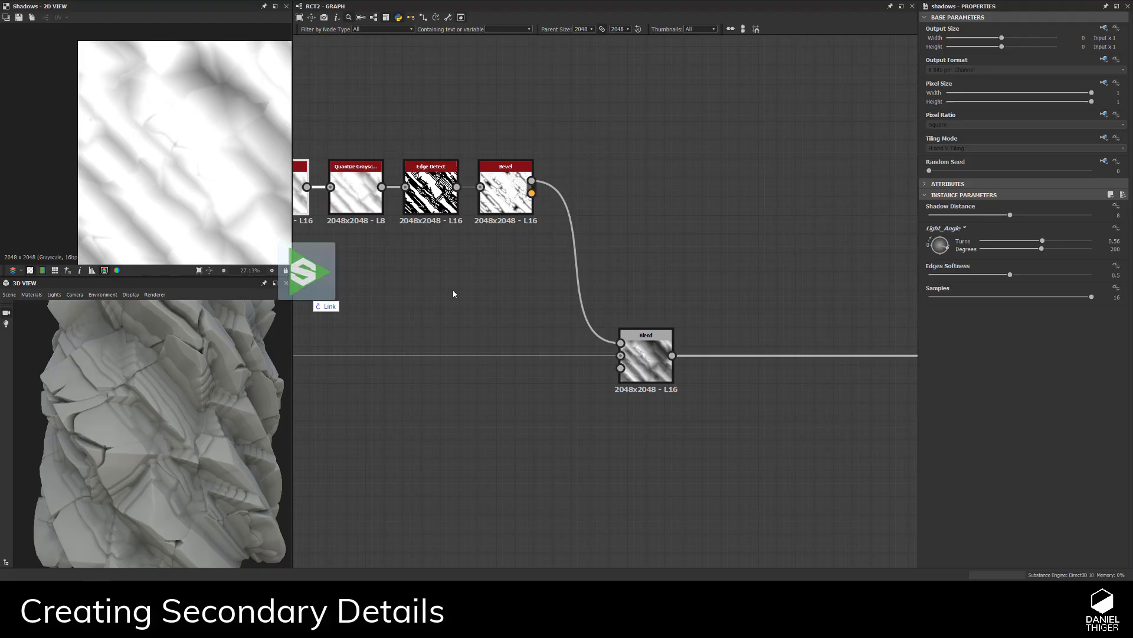
left_click_drag(322, 298, 626, 252)
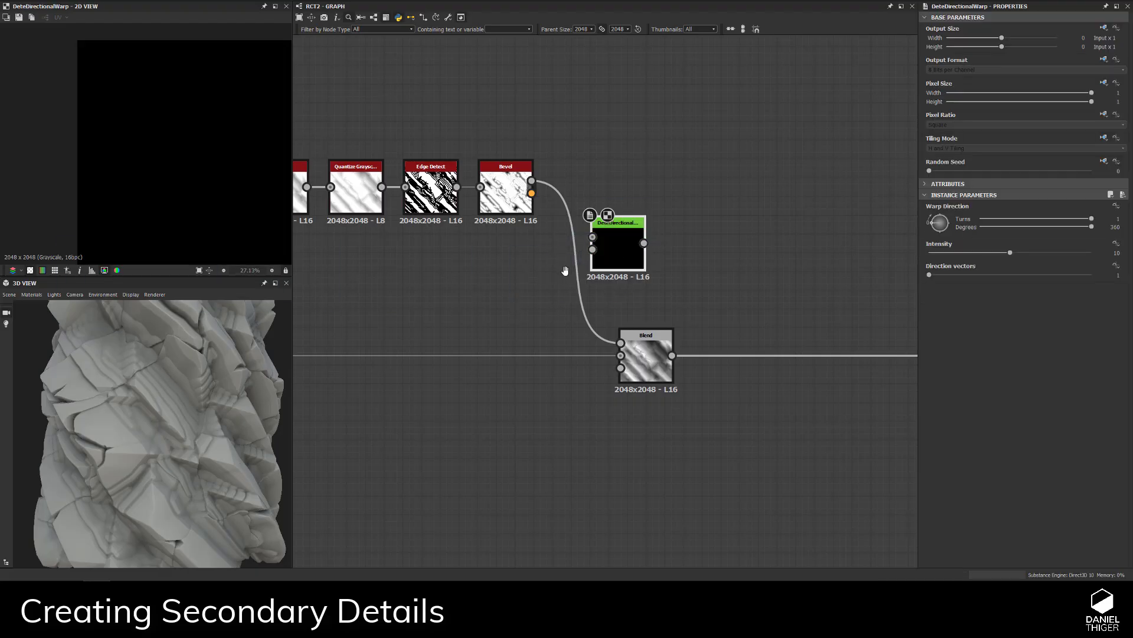
middle_click_drag(562, 263, 614, 274)
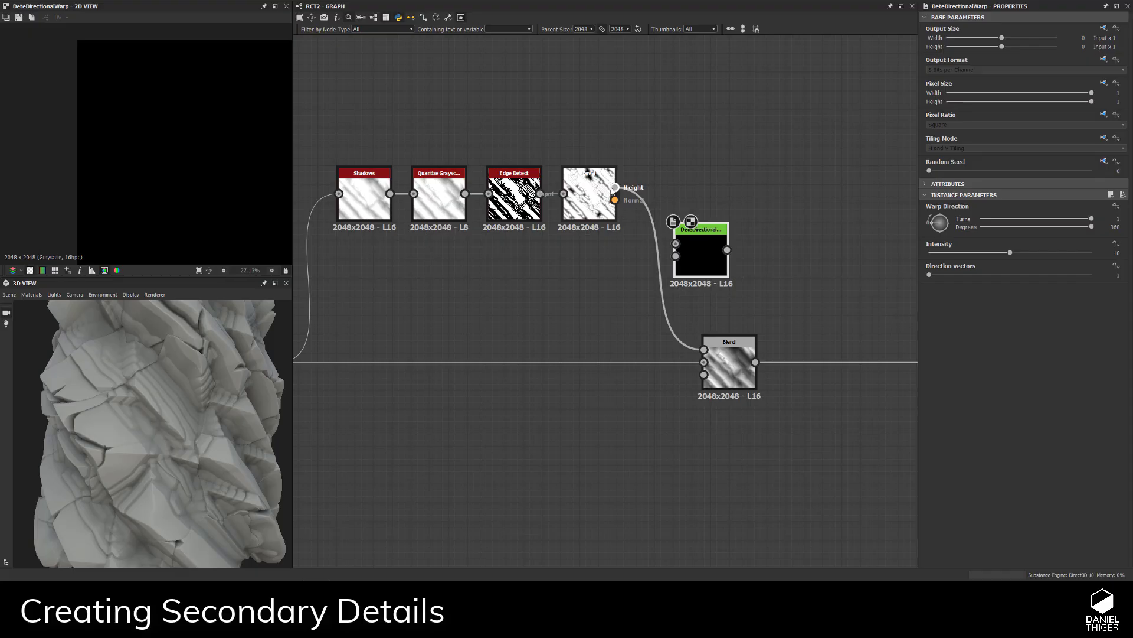
left_click_drag(615, 187, 689, 194)
- Add a Clouds 2 node below Bevel and connect its output to the intensity input of the directional warp
key("space")
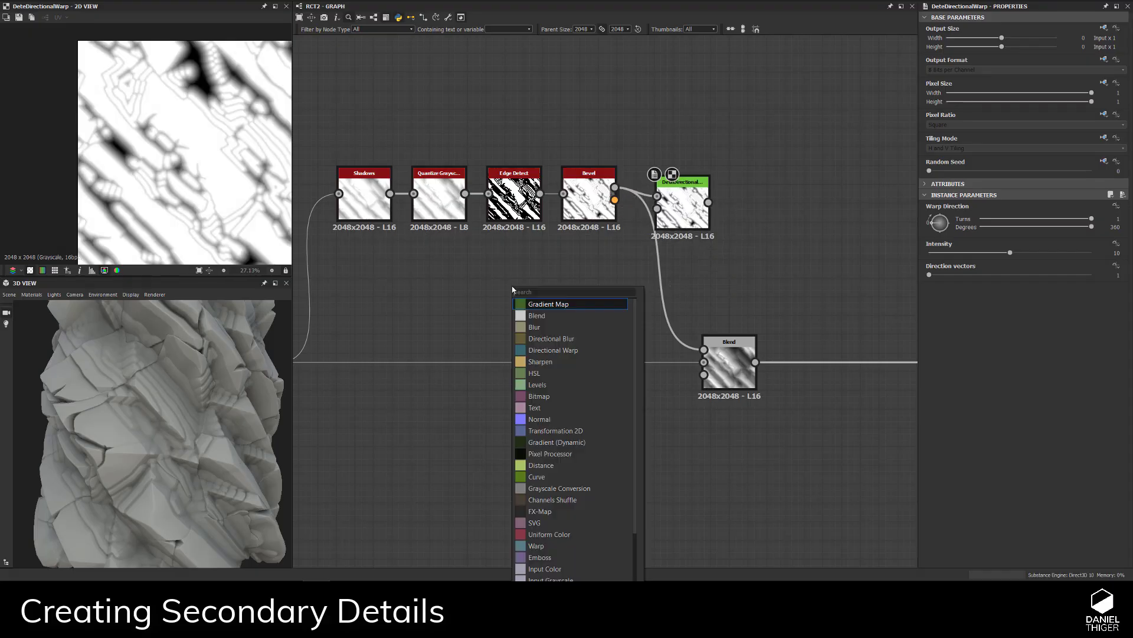
type("clou")
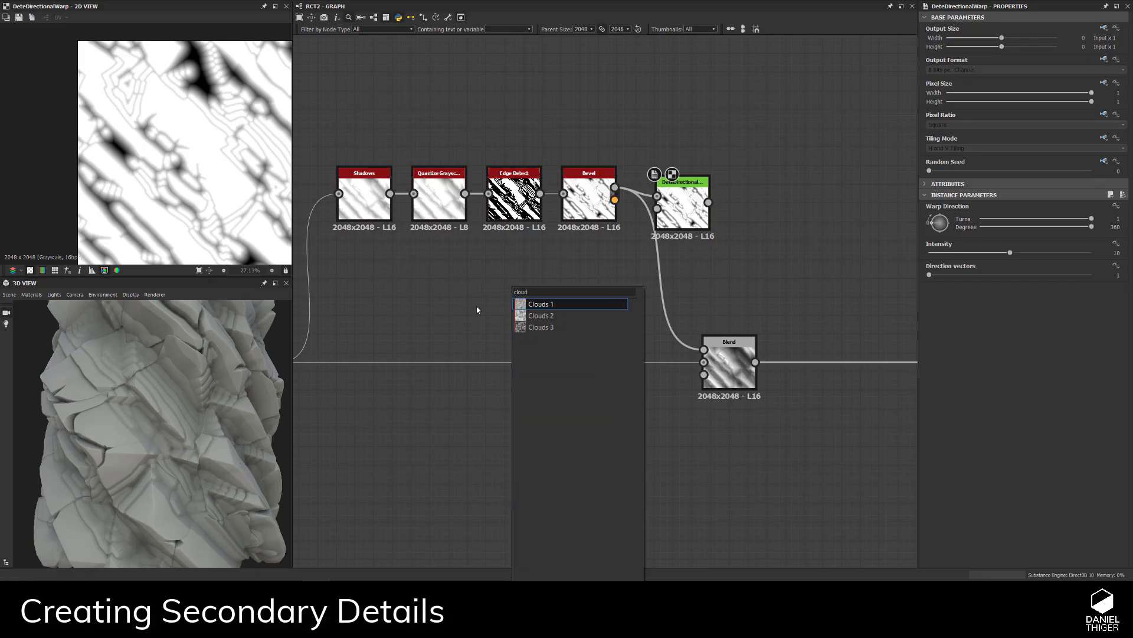
type("d")
left_click(549, 315)
left_click_drag(508, 277, 583, 260)
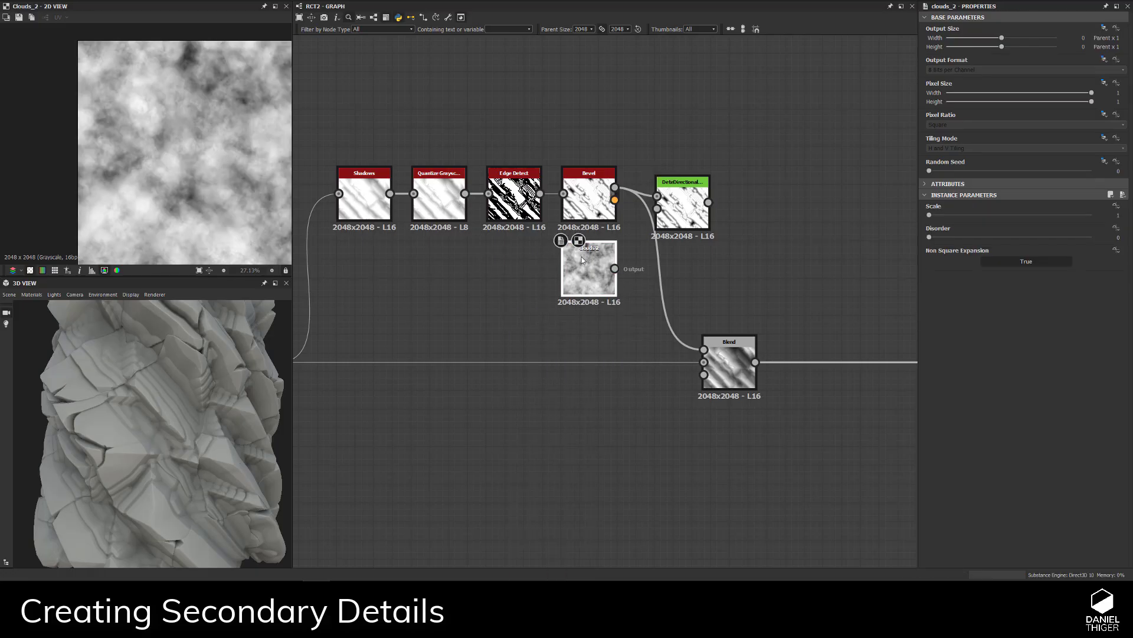
middle_click_drag(588, 262, 505, 289)
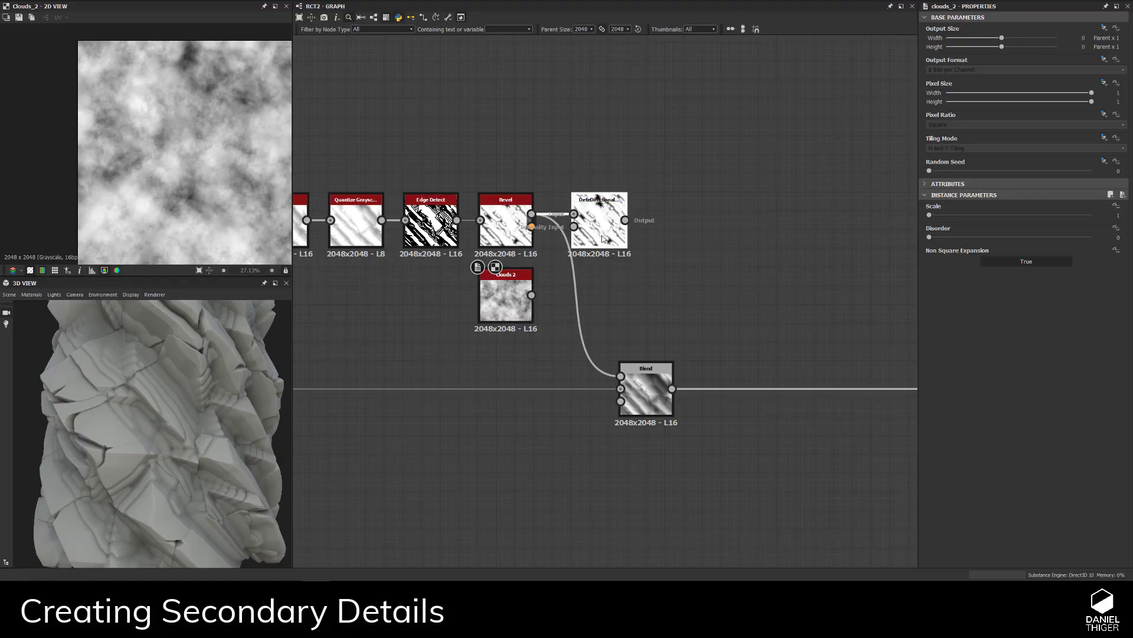
left_click_drag(644, 404, 728, 404)
left_click_drag(532, 295, 573, 227)
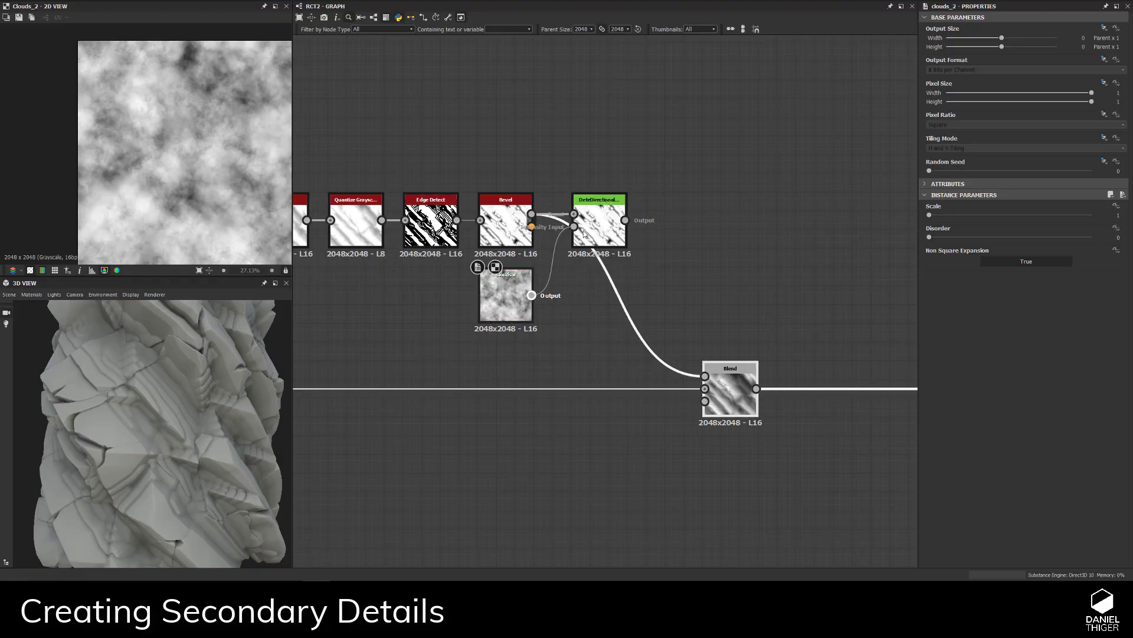
- Preview the directional warp node and set its Warp Direction to 120 degrees and its Intensity to 15
double_click(604, 230)
scroll(178, 181, "up", 3)
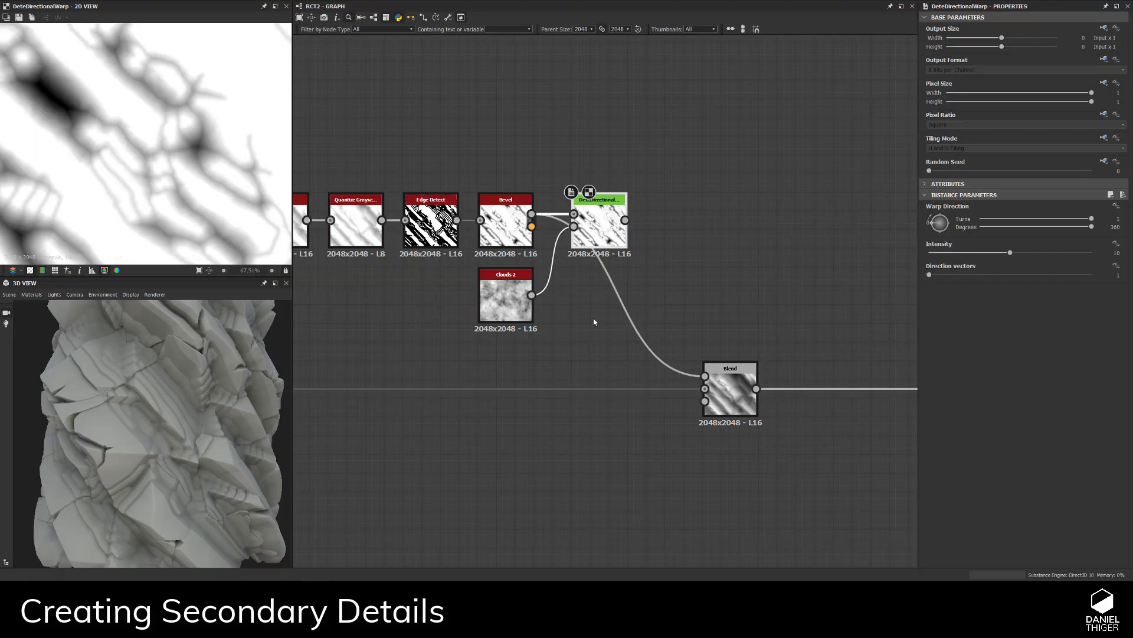
double_click(1115, 227)
key("Return")
double_click(1102, 251)
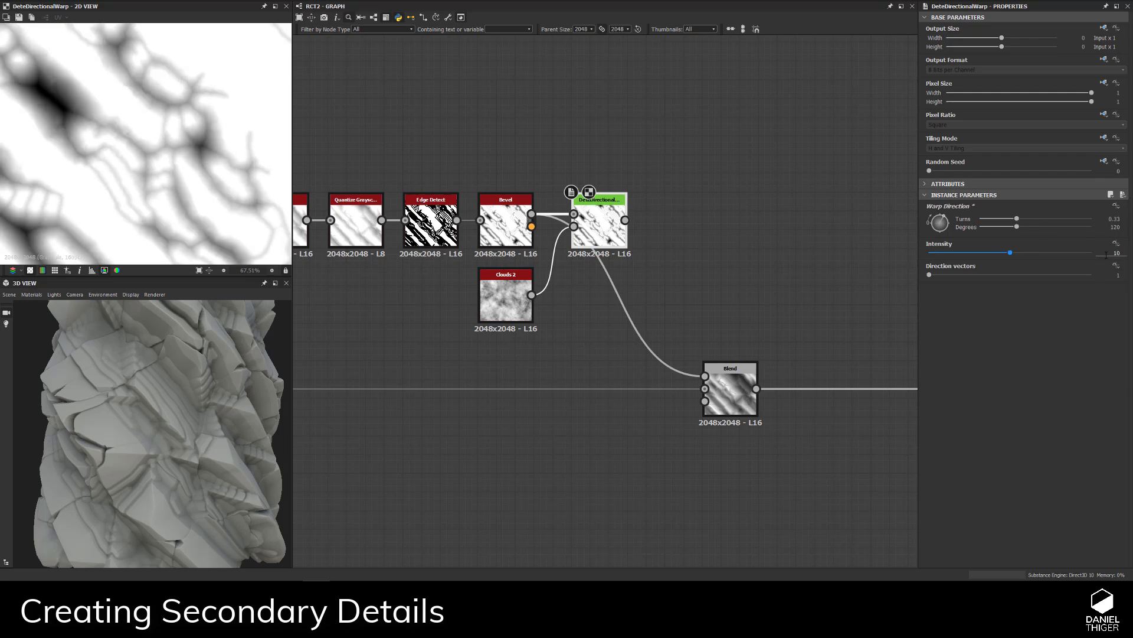
type("15")
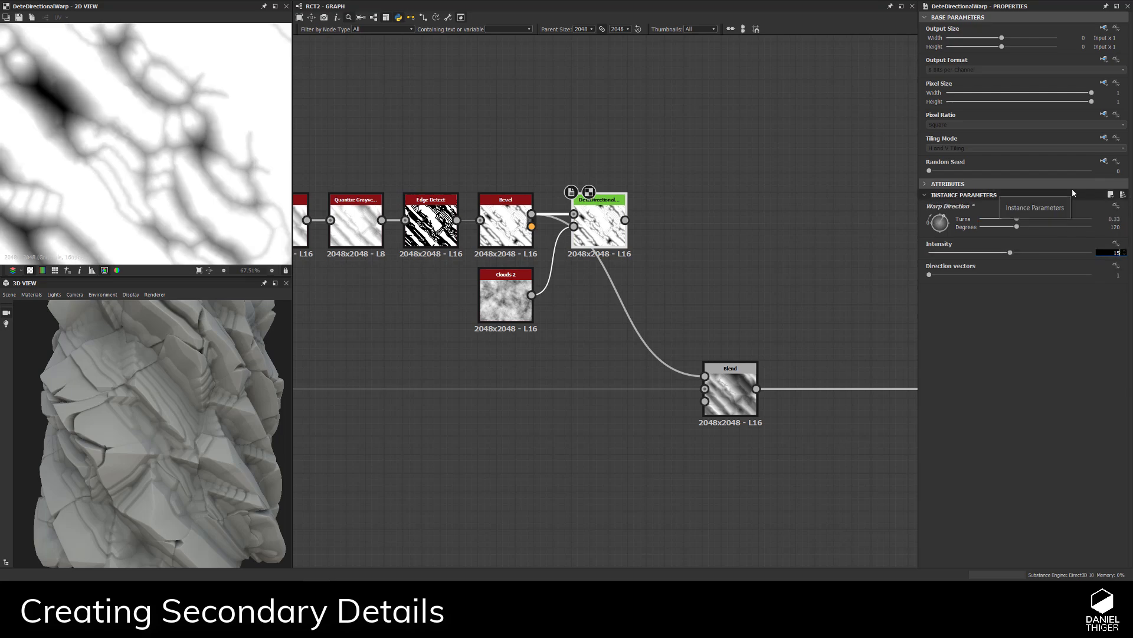
key("Return")
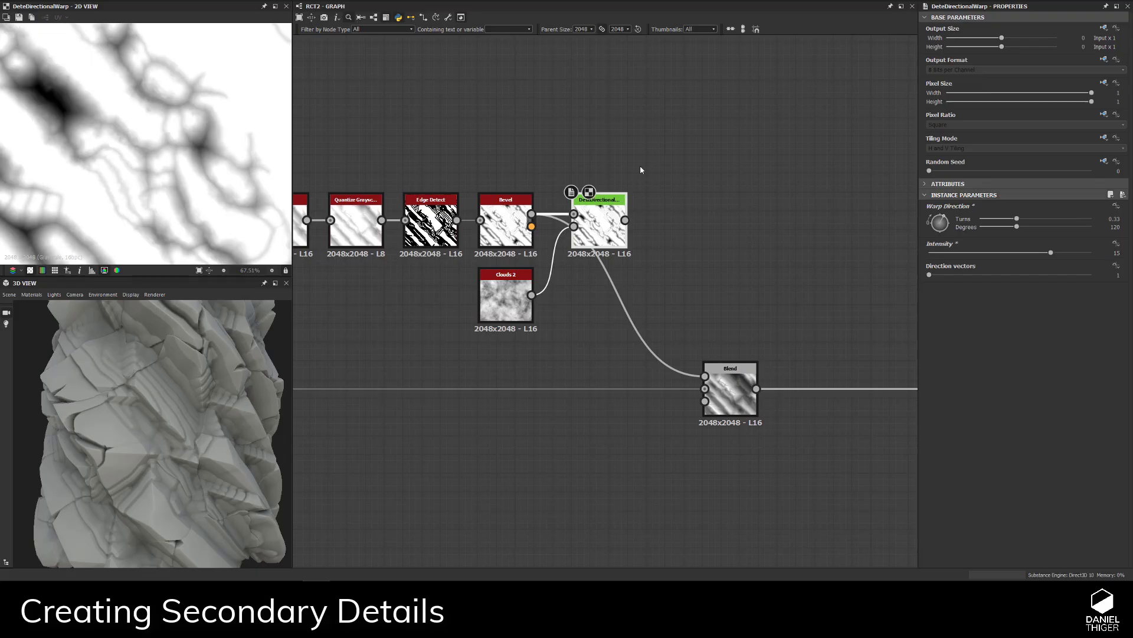
- Set the directional warp's Direction vectors to 3 while viewing the warped edges in the 2D view
scroll(202, 136, "down", 4)
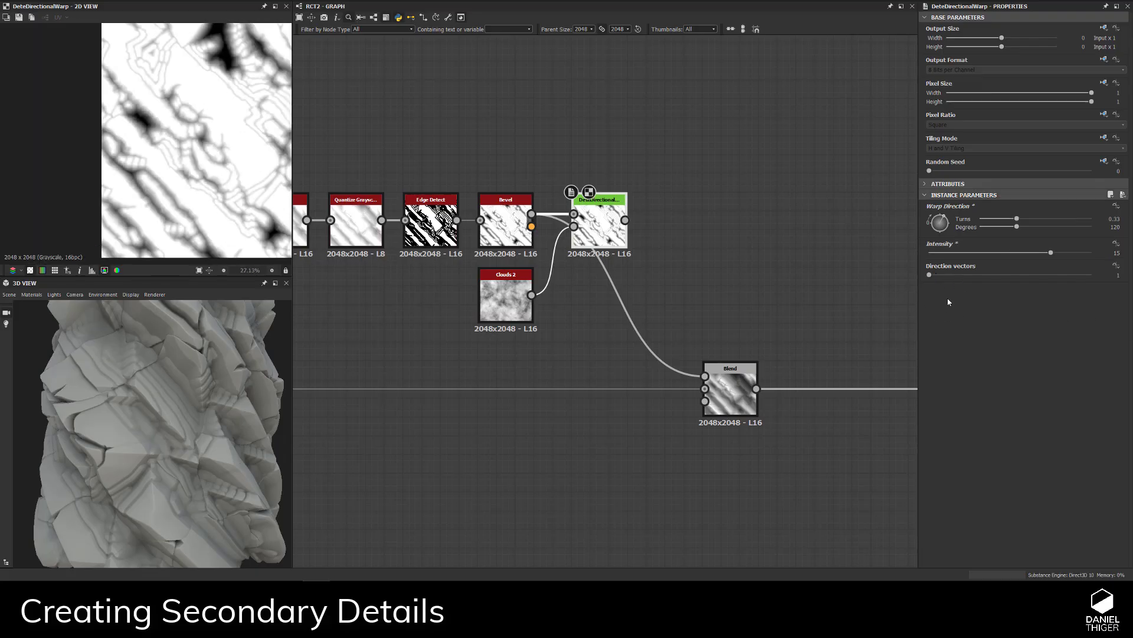
scroll(182, 217, "up", 2)
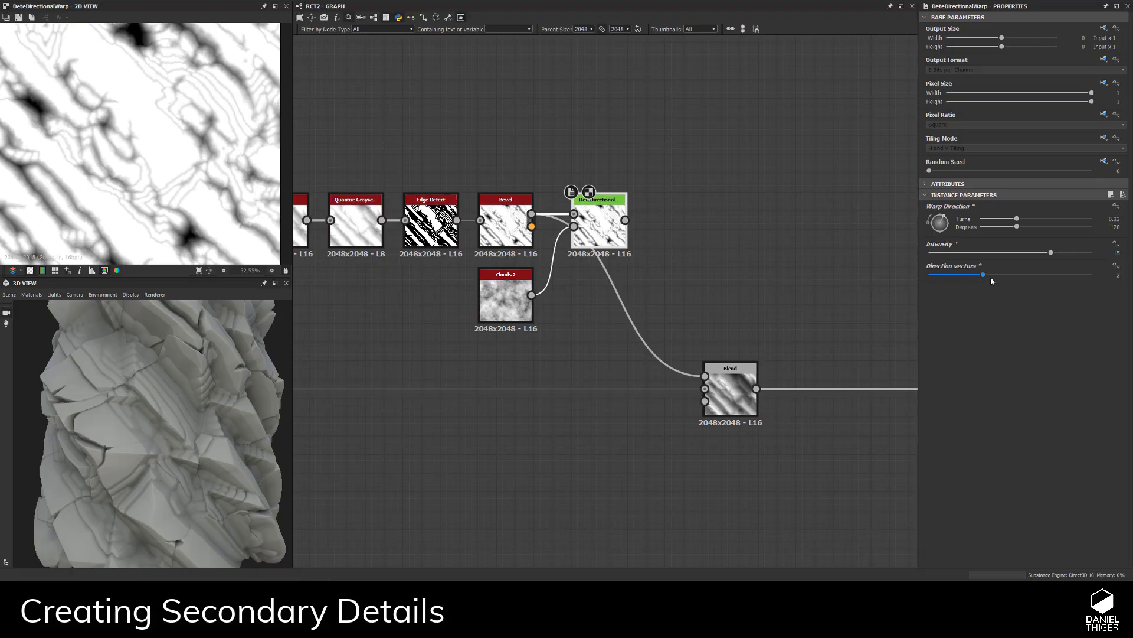
left_click_drag(991, 276, 1040, 278)
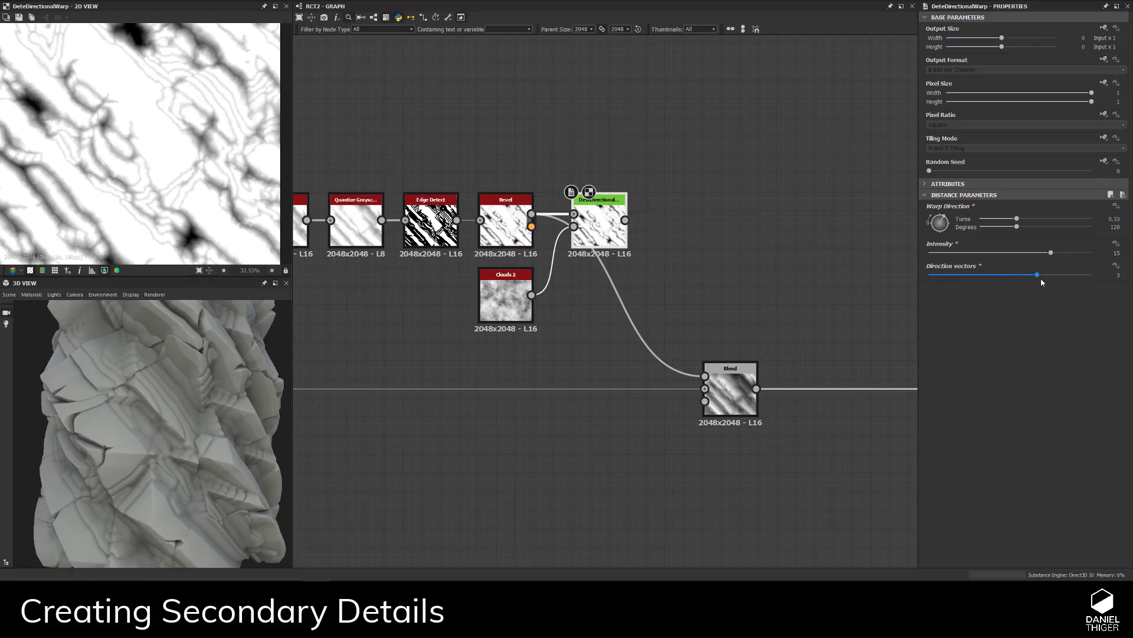
- Feed the directional warp output into the Blend foreground and check the warped details on the rock in 3D
middle_click_drag(633, 251, 512, 223)
left_click_drag(504, 193, 602, 353)
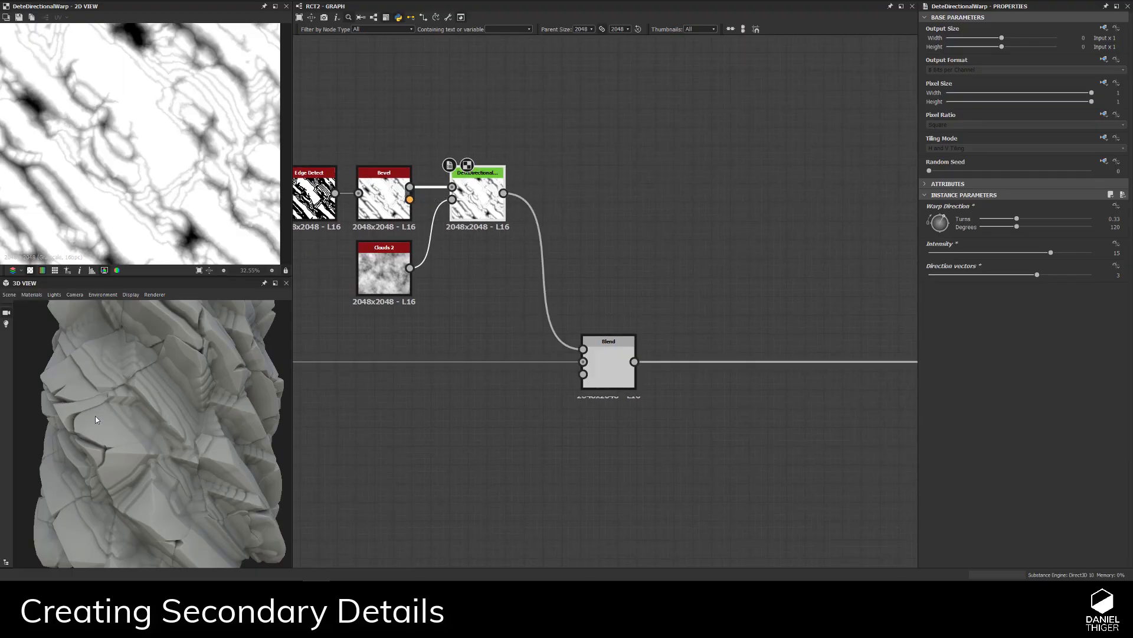
left_click_drag(129, 437, 212, 423)
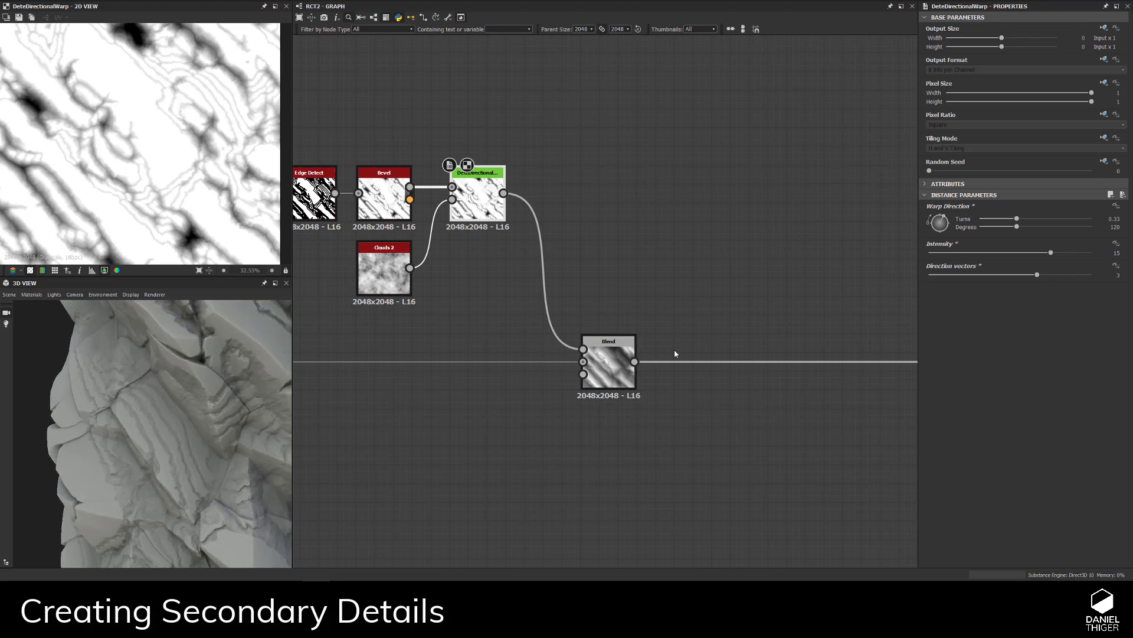
- Insert a Slope Blur Grayscale node between the directional warp and Blend, and line it up with the upper chain
left_click_drag(609, 378, 692, 376)
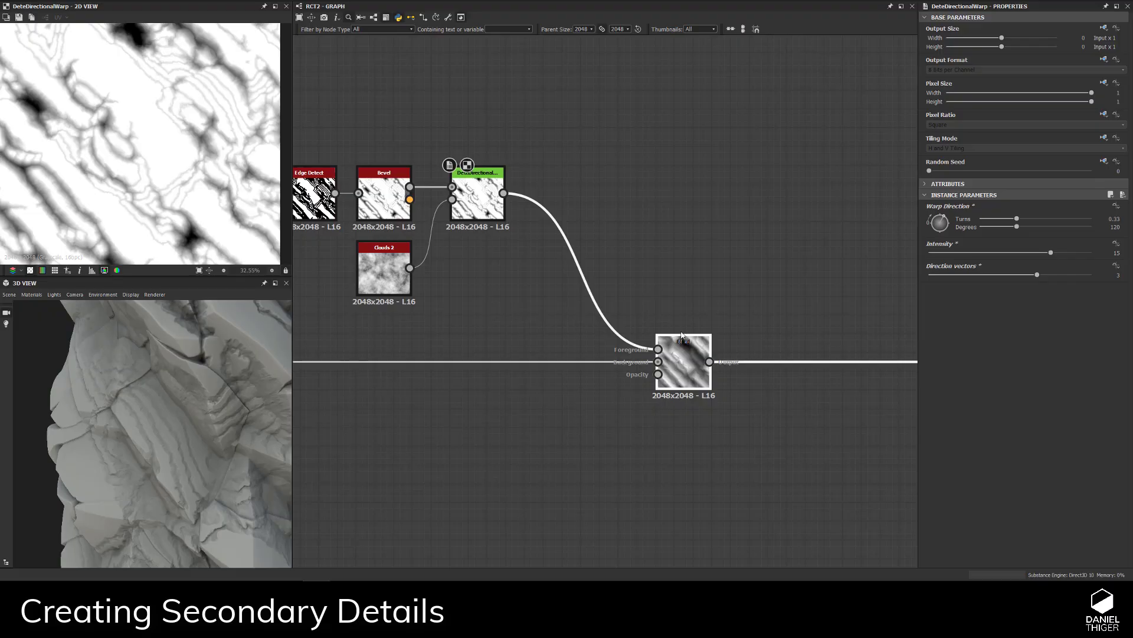
left_click(657, 264)
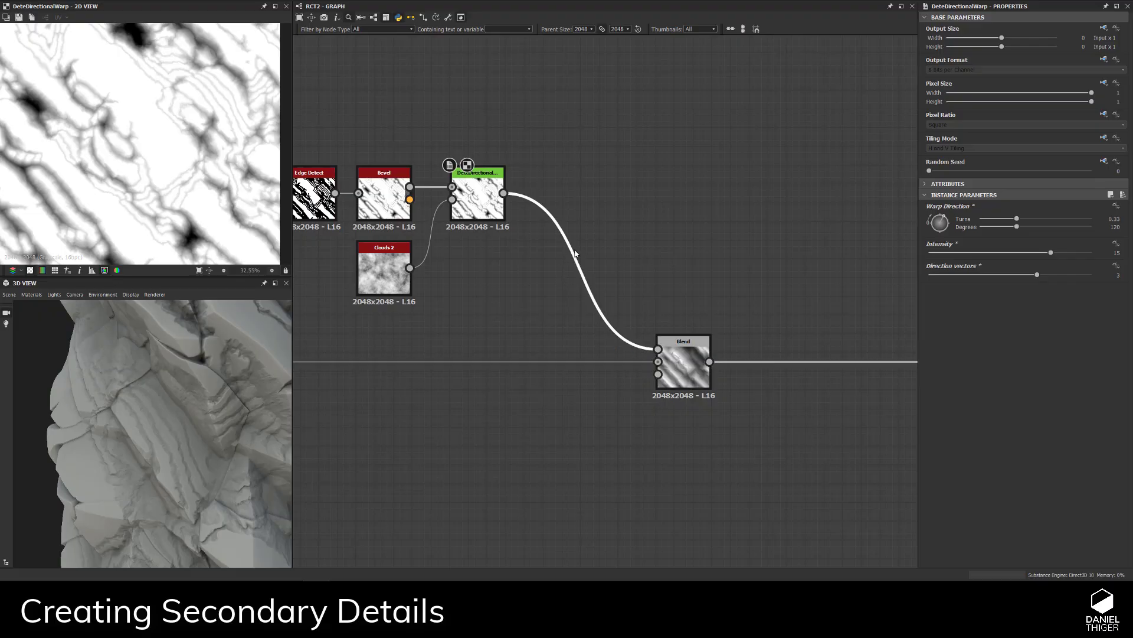
key("space")
type("slop")
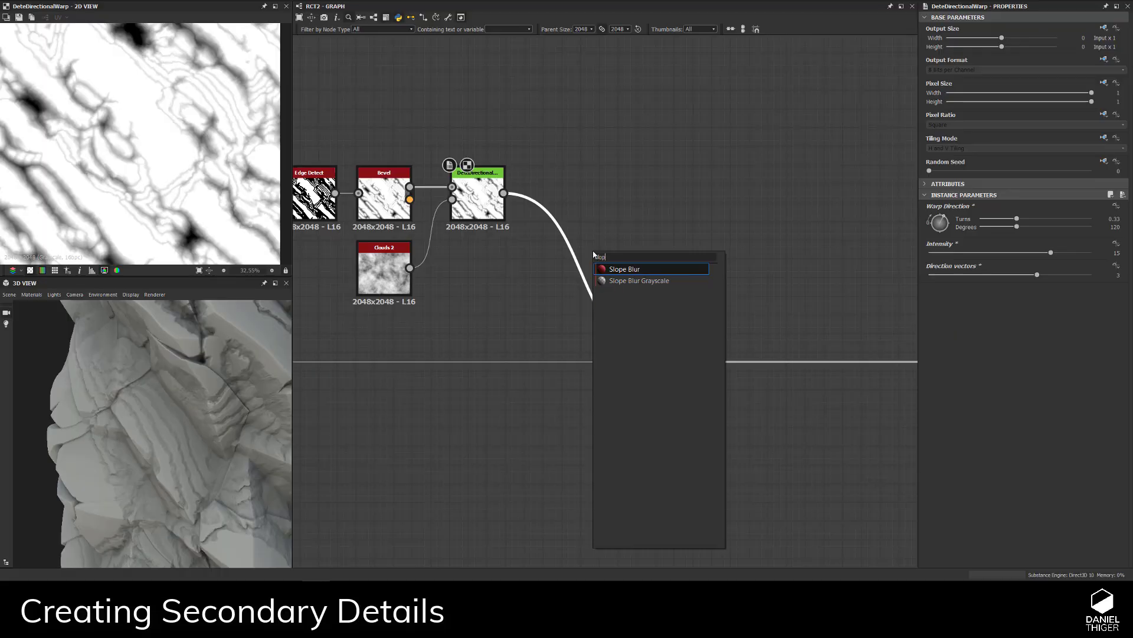
key("Down")
key("Return")
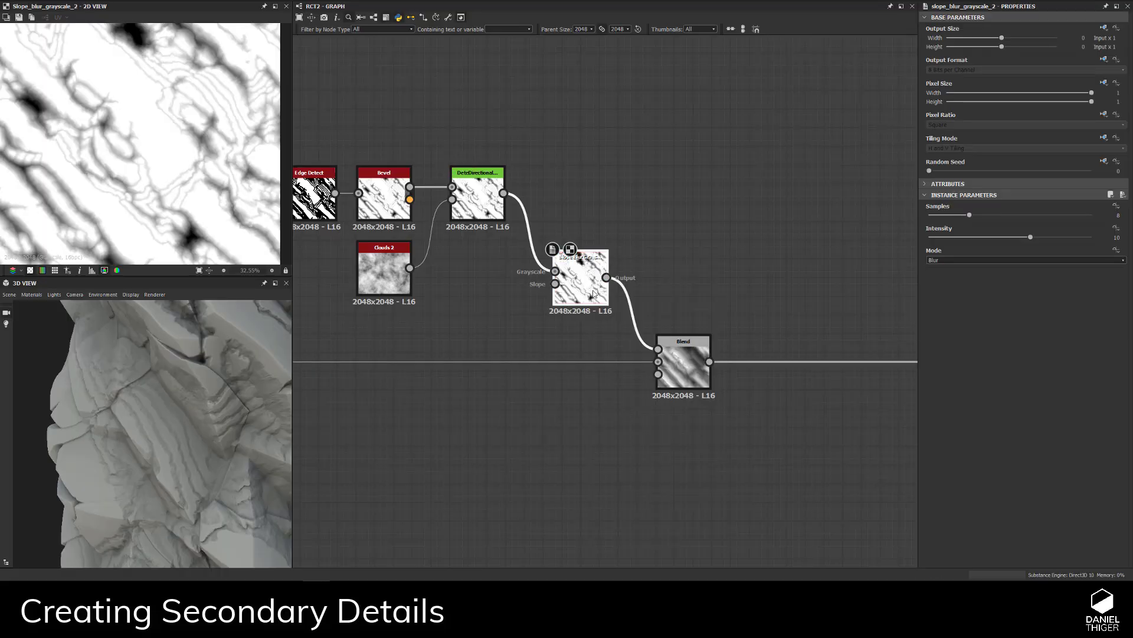
left_click_drag(586, 283, 577, 198)
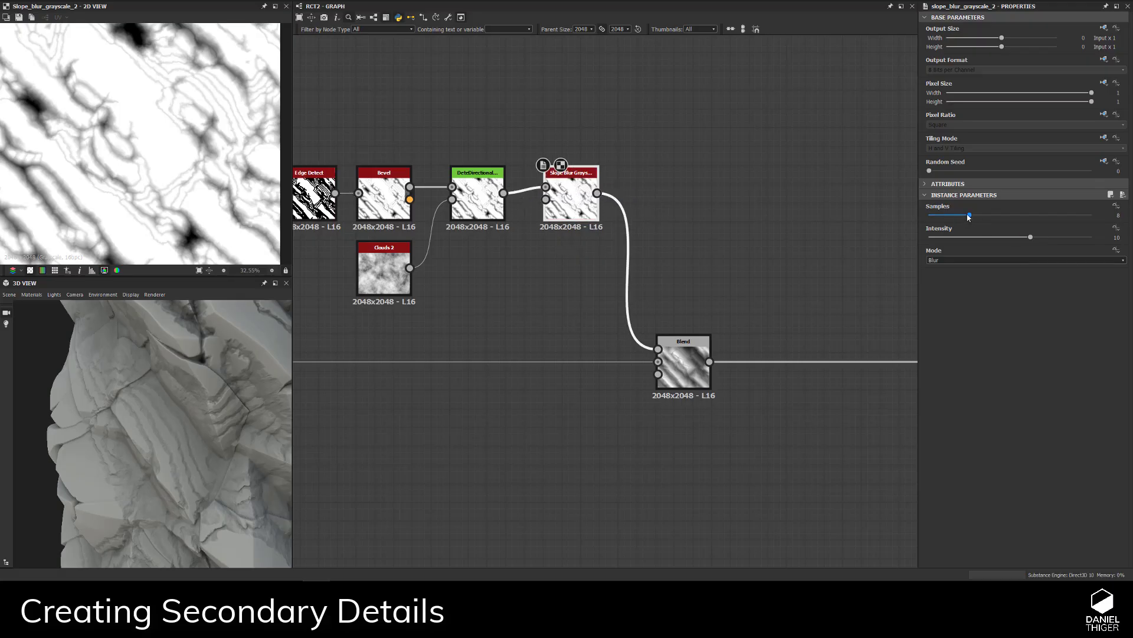
- Set the Slope Blur Grayscale node to 32 samples, an intensity of 0.5 and Min mode
left_click_drag(971, 217, 1092, 216)
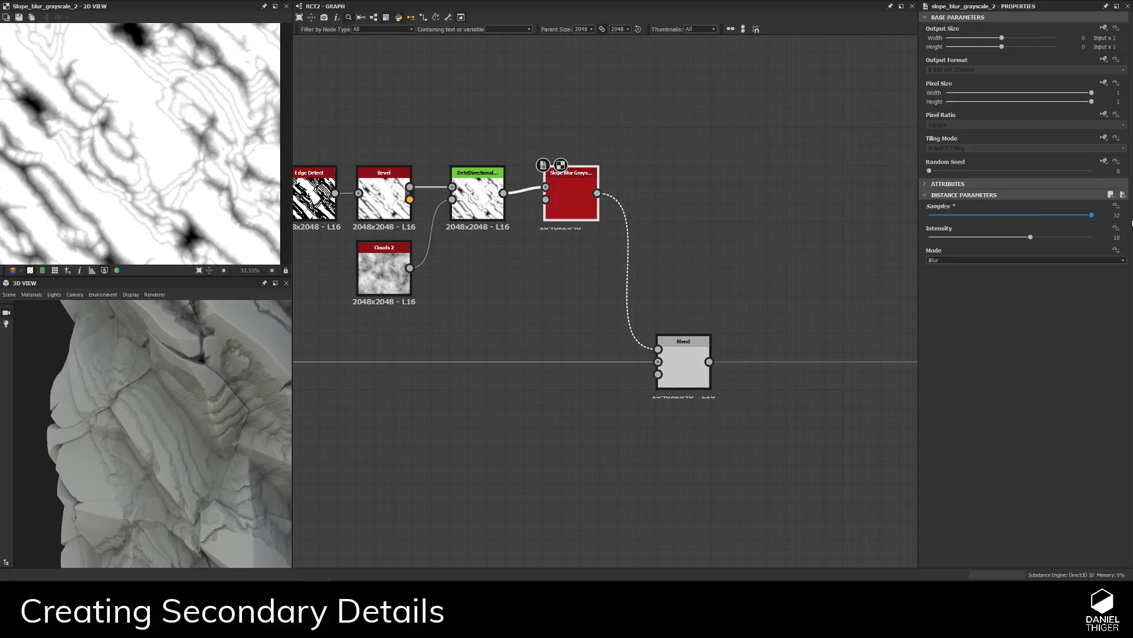
left_click(1116, 236)
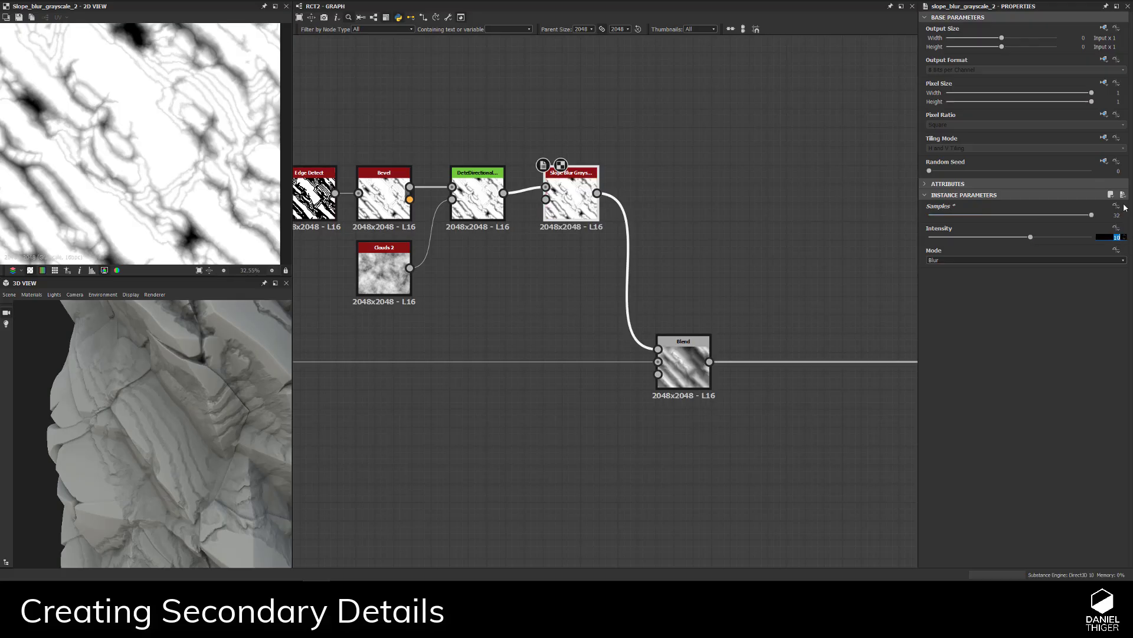
key("Return")
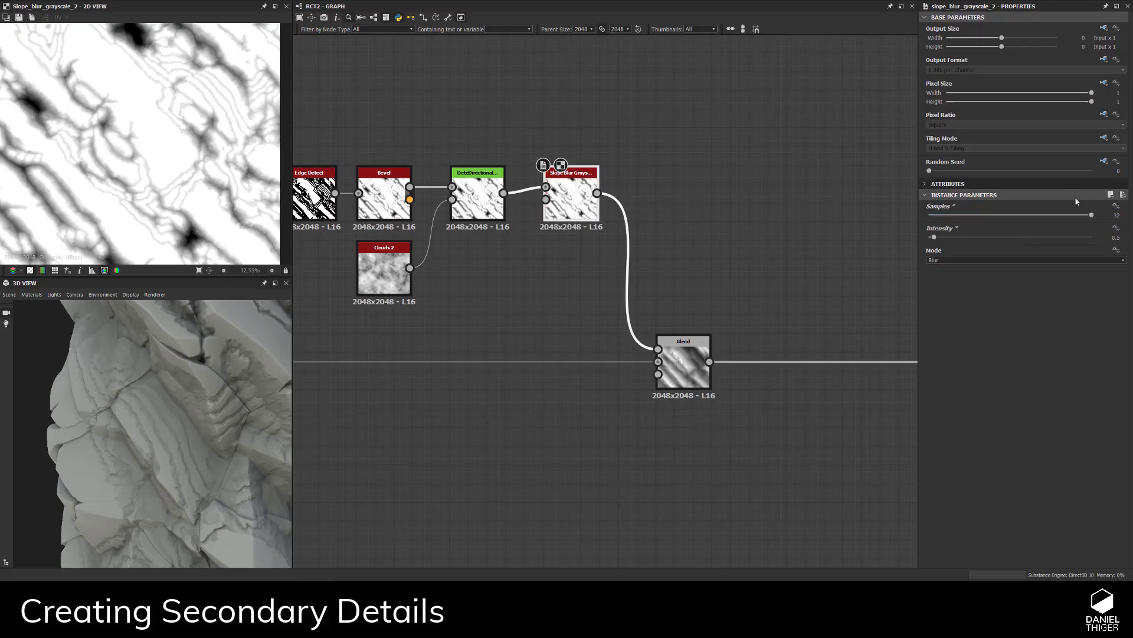
left_click(943, 260)
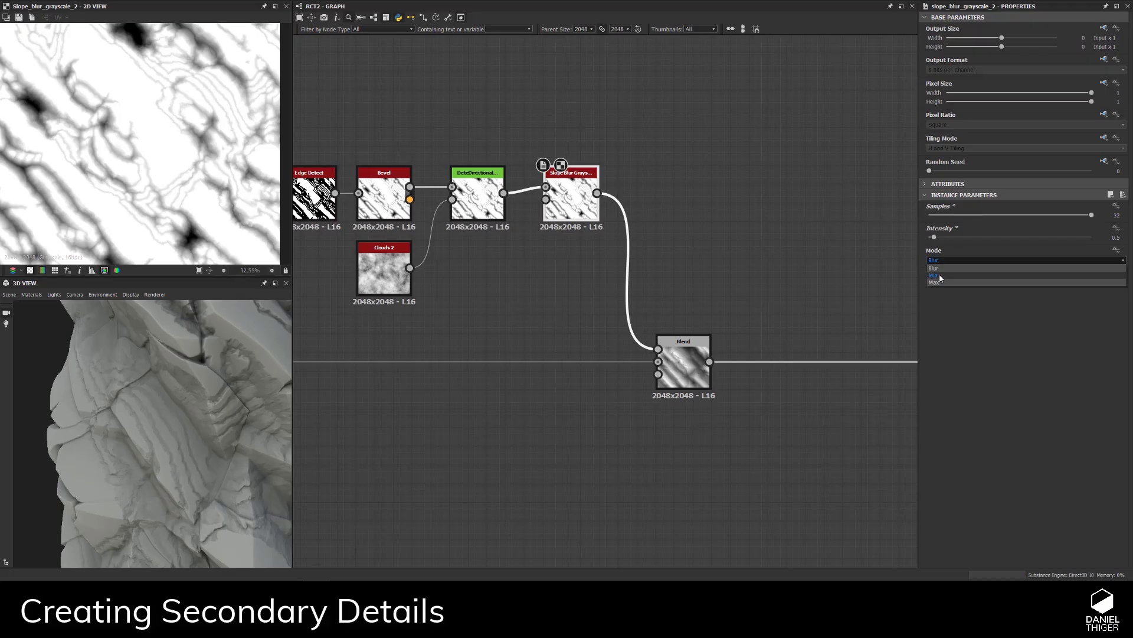
left_click(944, 278)
- Connect Clouds 2 to the Slope input of the Slope Blur and compare its output with the directional warp's in 2D
scroll(410, 283, "up", 2)
left_click_drag(409, 267, 605, 169)
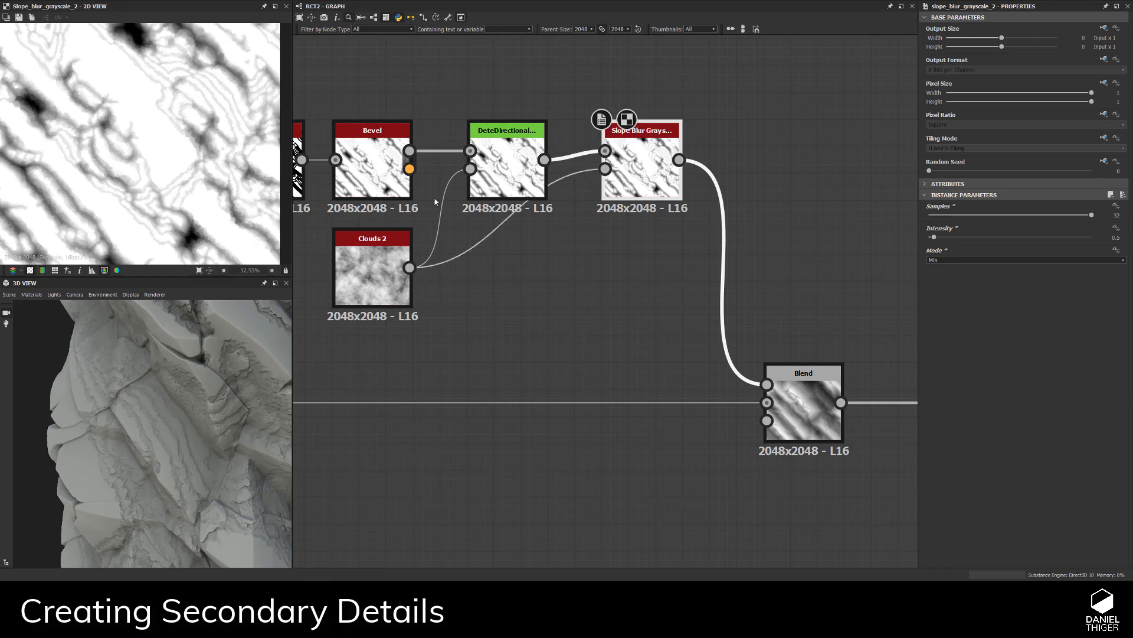
scroll(152, 173, "up", 3)
middle_click_drag(152, 173, 126, 138)
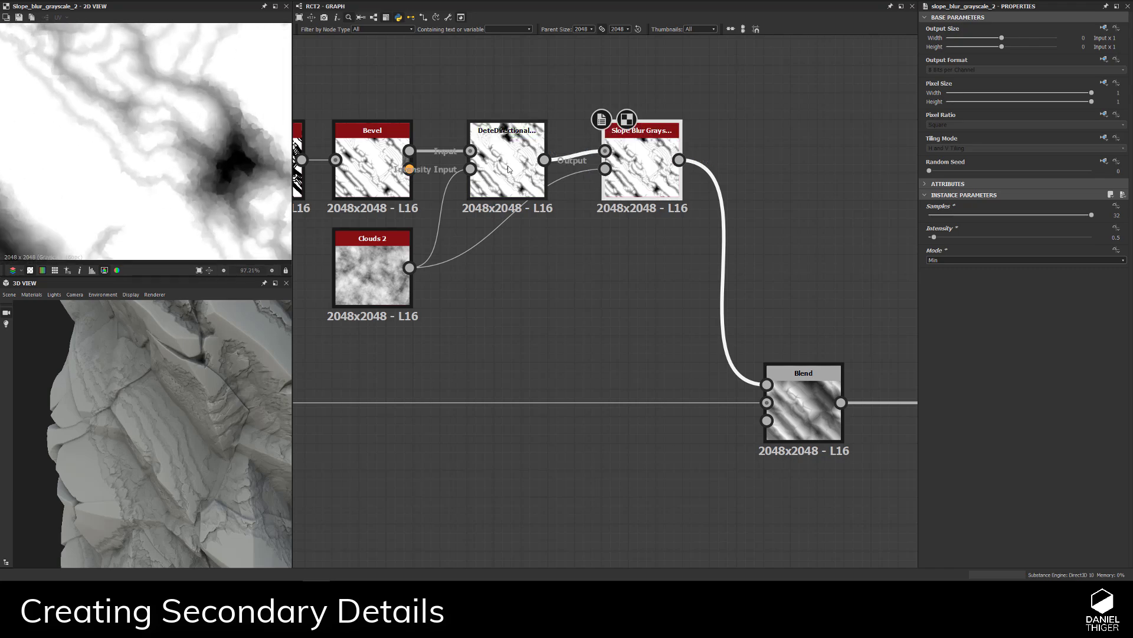
double_click(507, 168)
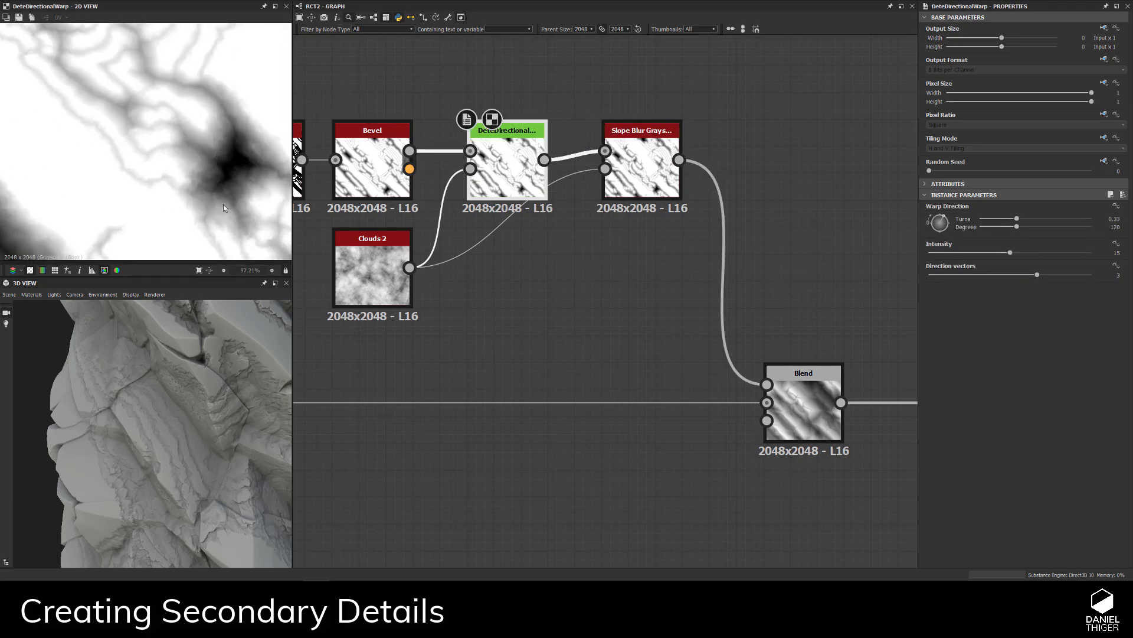
double_click(654, 192)
scroll(208, 155, "down", 1)
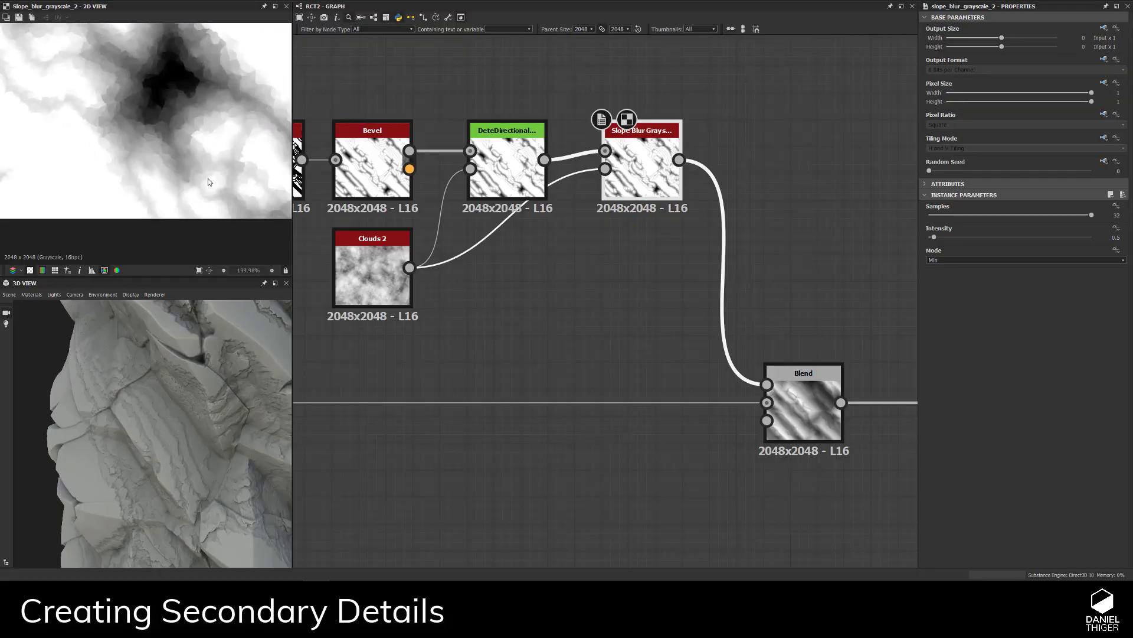
- Inspect the chipped edges on the rock in the 3D view and preview the Clouds 2 noise in the 2D view
left_click_drag(233, 390, 163, 363)
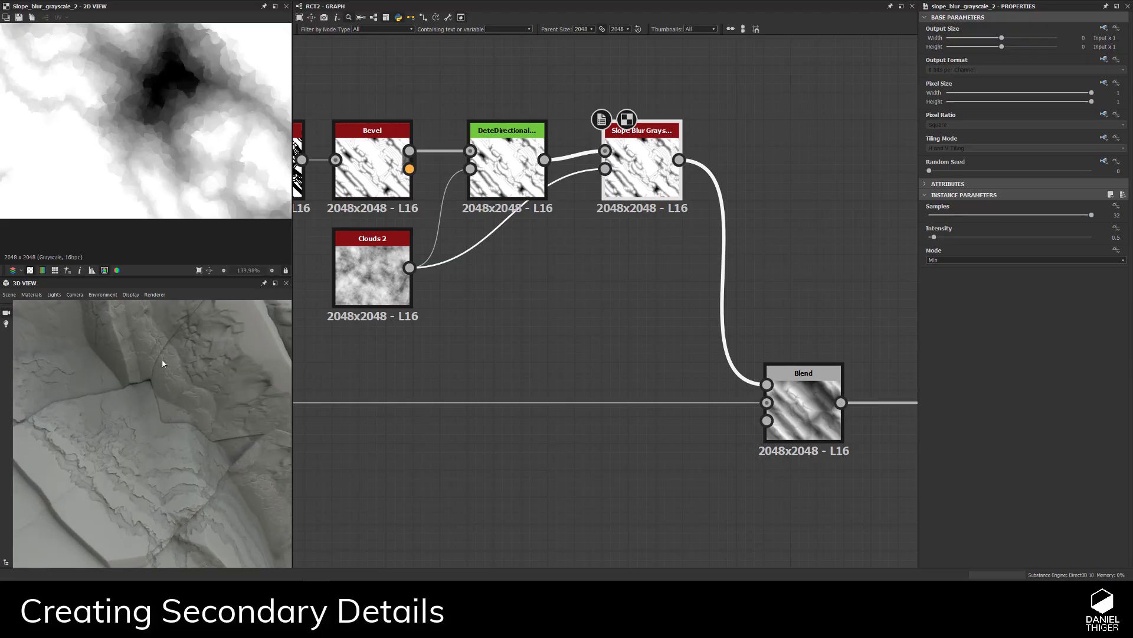
left_click(495, 317)
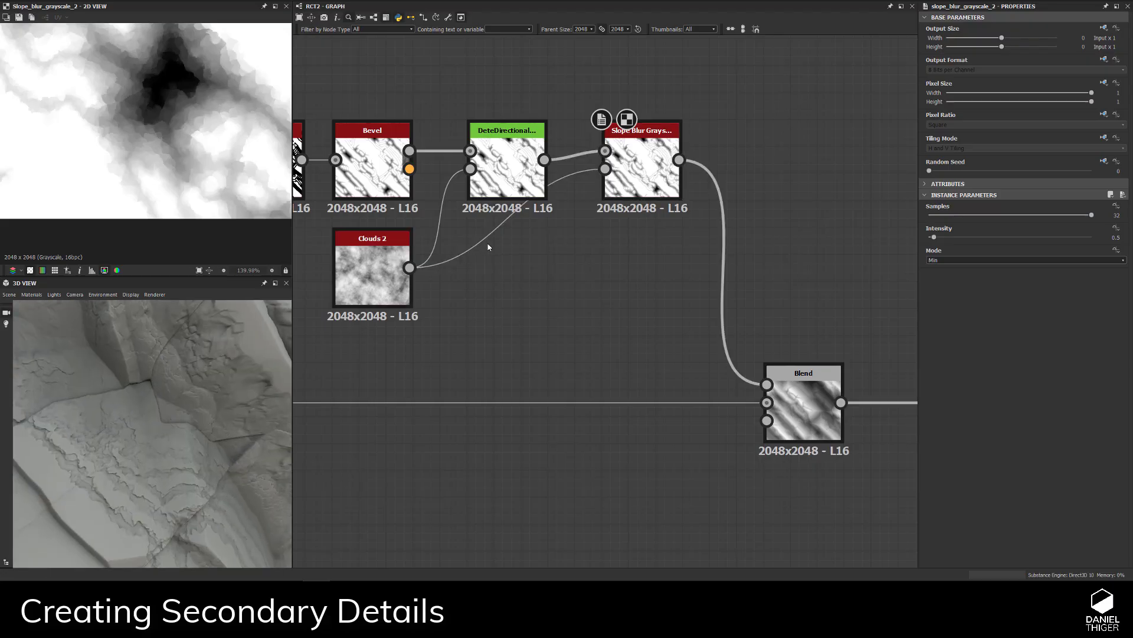
double_click(370, 279)
left_click_drag(177, 390, 497, 321)
left_click(497, 321)
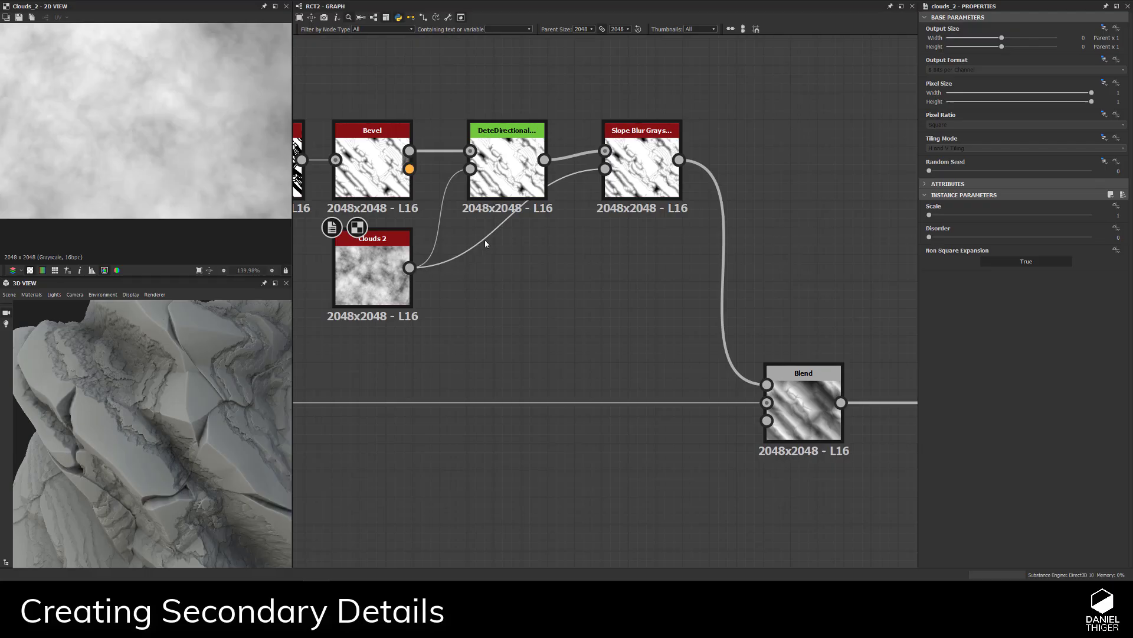
- Insert a Safe Transform Grayscale node between Clouds 2 and the Slope Blur, and set its relative output width and height to -2
left_click(485, 242)
key("space")
type("sa")
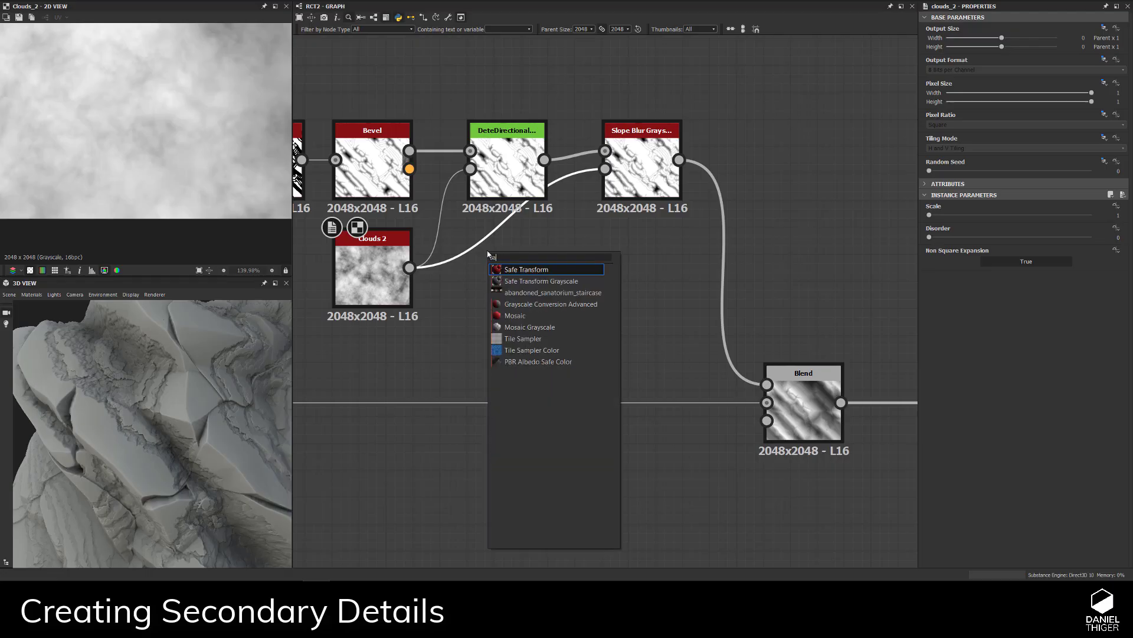
left_click(513, 282)
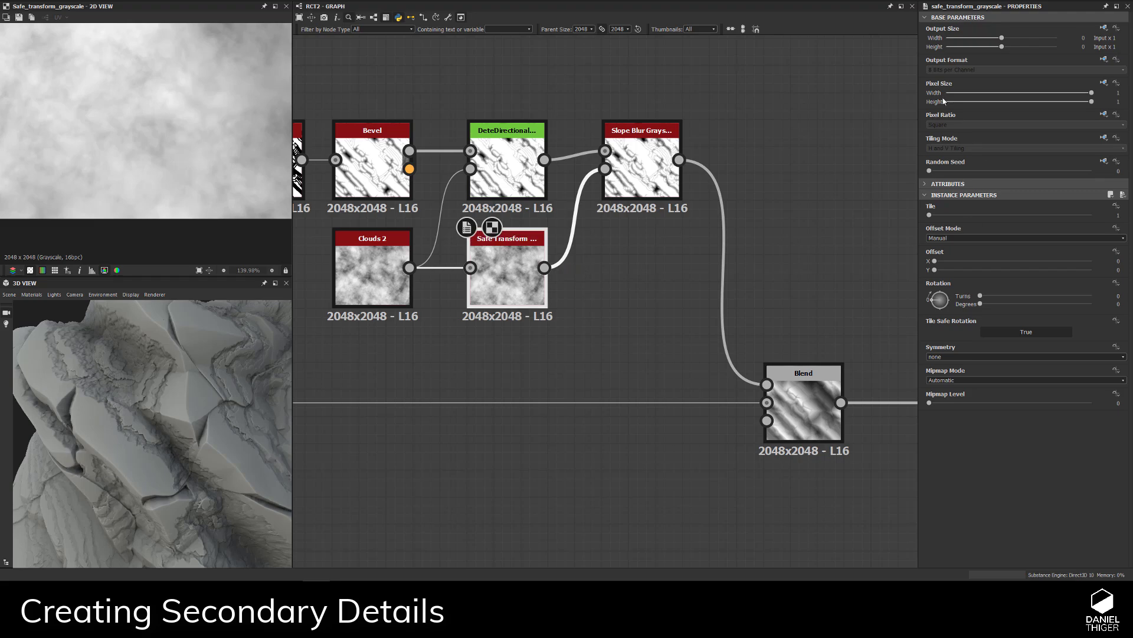
left_click_drag(999, 39, 992, 46)
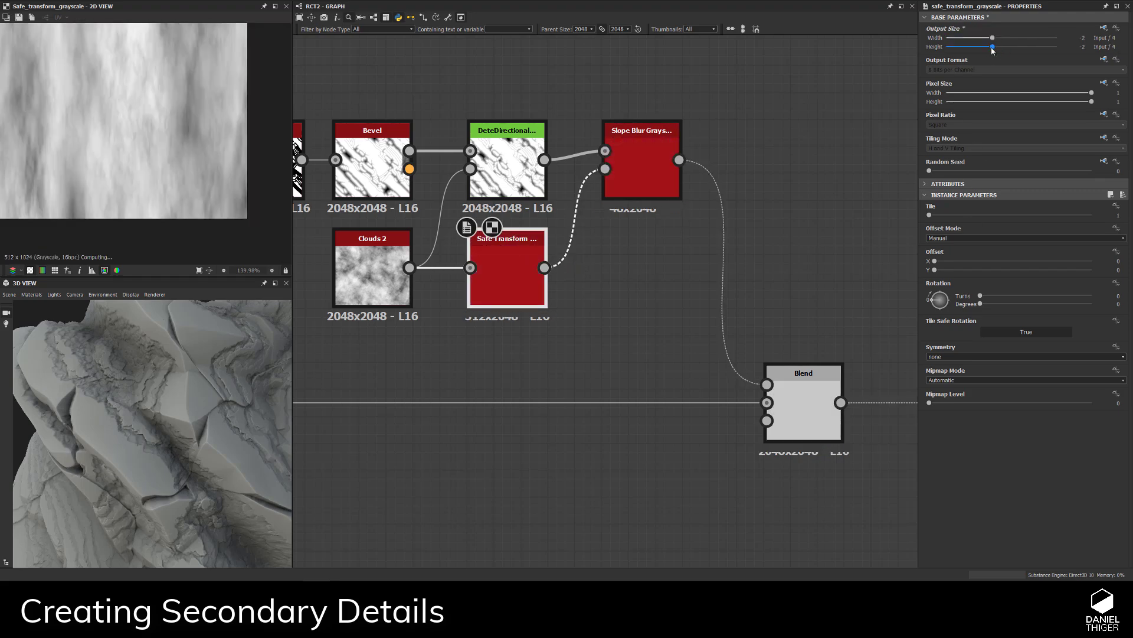
- Compare the Clouds 2 noise with the Safe Transform's reduced output in the 2D view and look over the rock in 3D
left_click(360, 289)
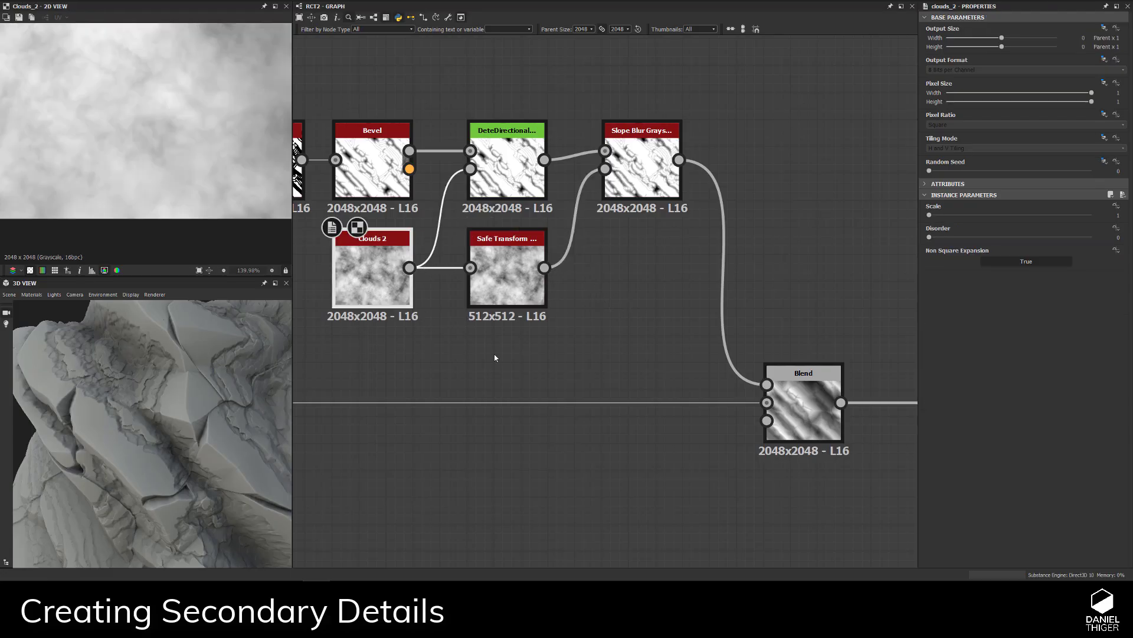
middle_click_drag(561, 331, 572, 263)
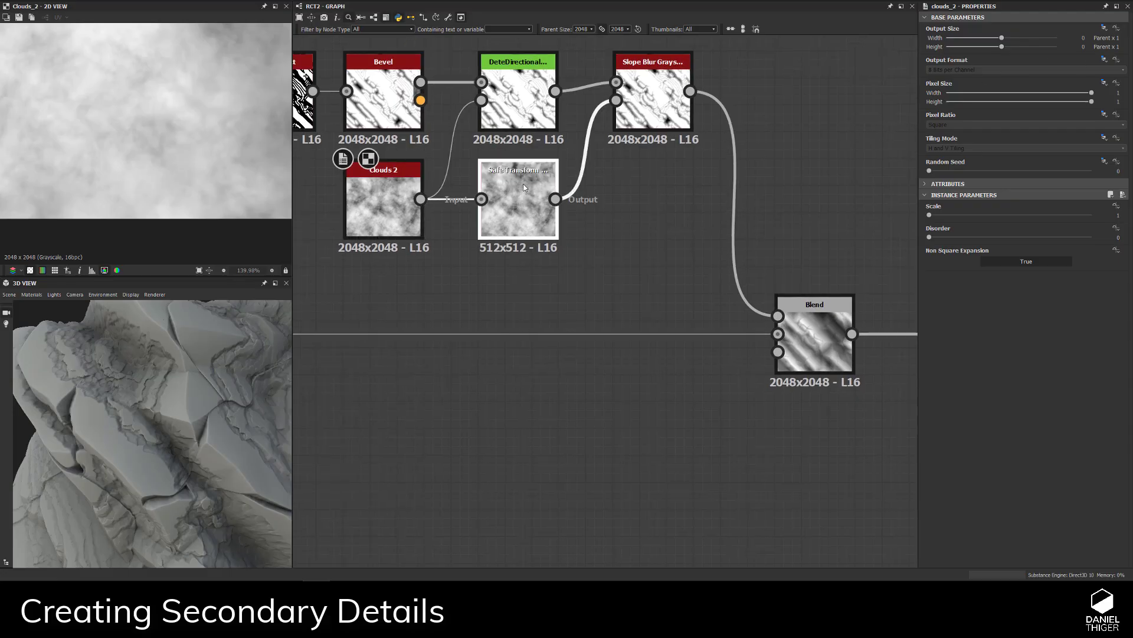
left_click(524, 188)
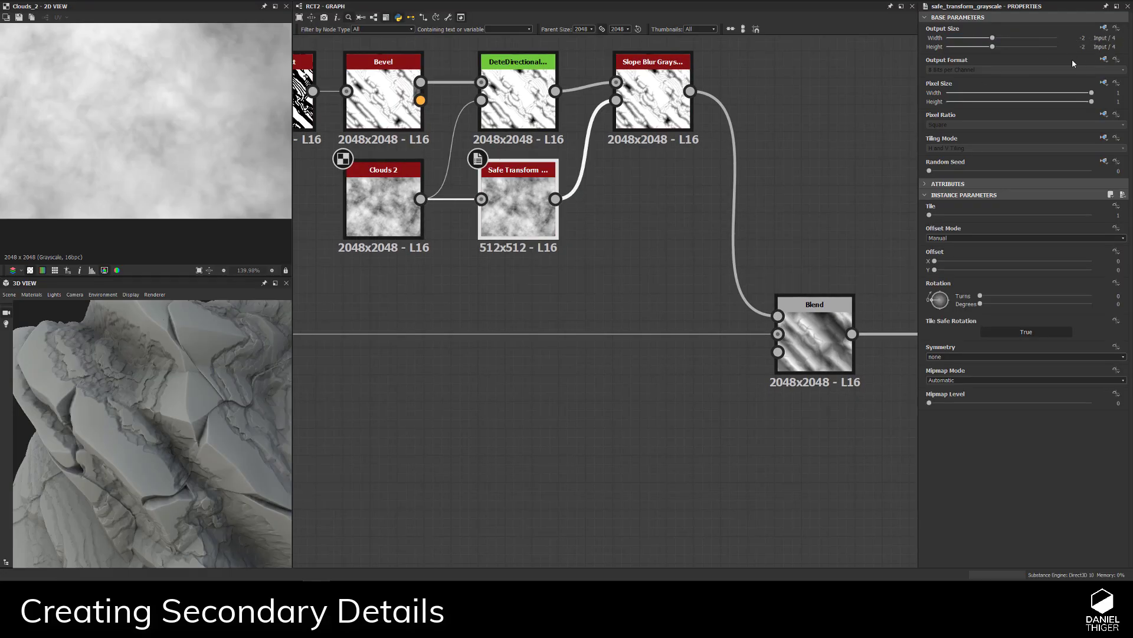
double_click(501, 204)
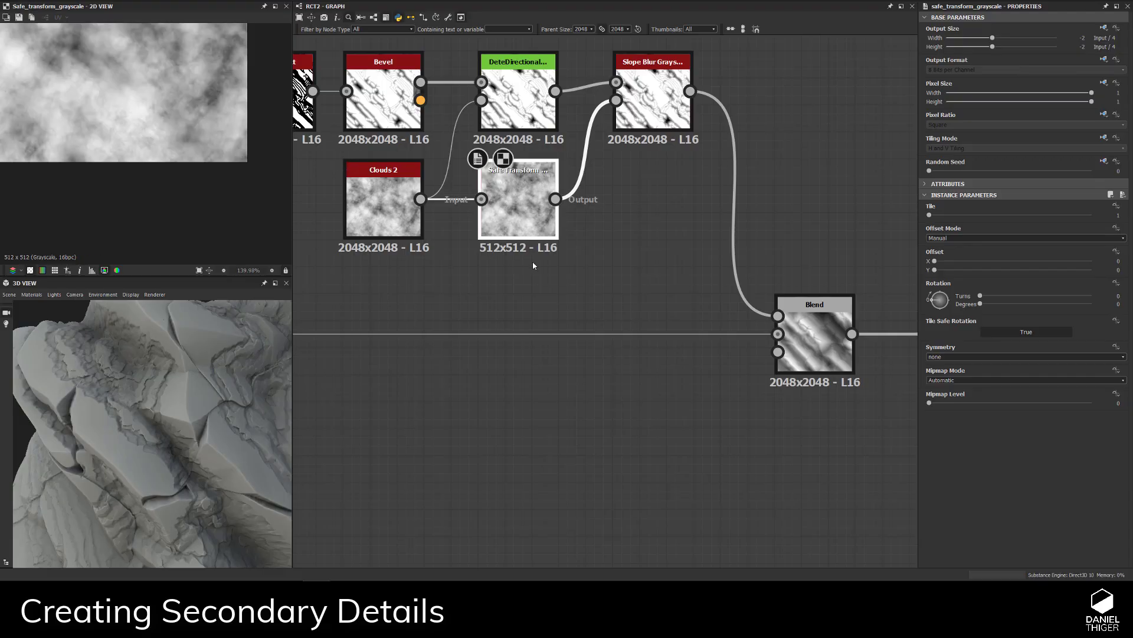
left_click_drag(180, 394, 198, 443)
- Preview the Slope Blur in 2D, try feeding Clouds 2 directly into its Slope input, and examine the rock in 3D
double_click(663, 119)
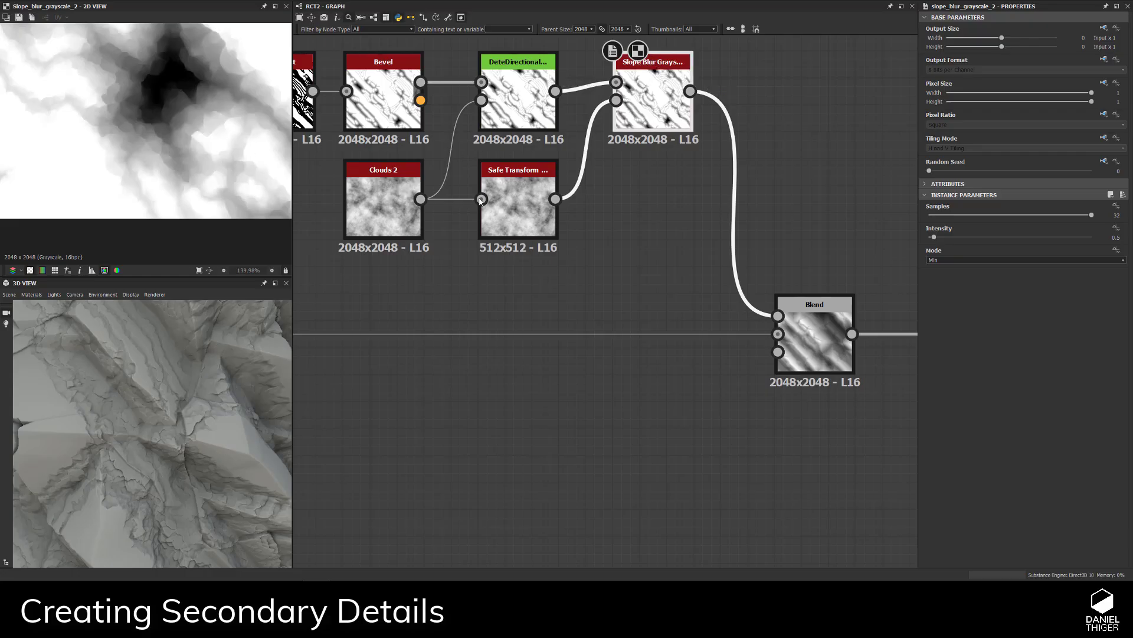
left_click_drag(420, 199, 617, 100)
scroll(187, 412, "down", 5)
mouse_move(188, 412)
left_mouse_down()
mouse_move(139, 418)
mouse_move(260, 418)
mouse_move(206, 420)
left_mouse_up()
scroll(139, 418, "up", 5)
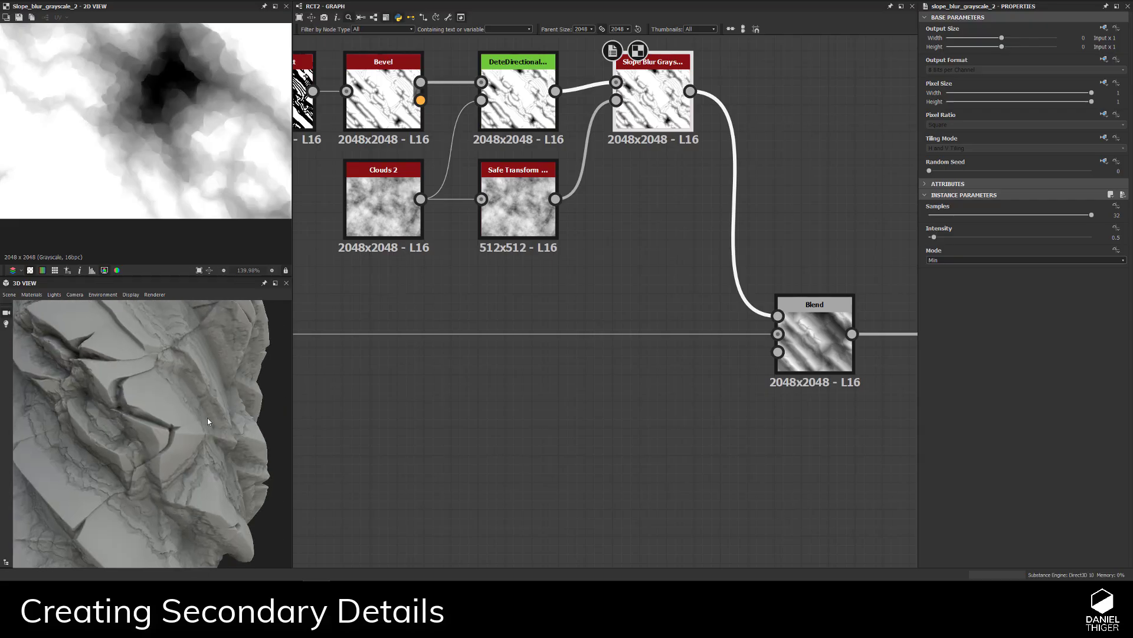
scroll(183, 406, "down", 5)
scroll(182, 406, "up", 5)
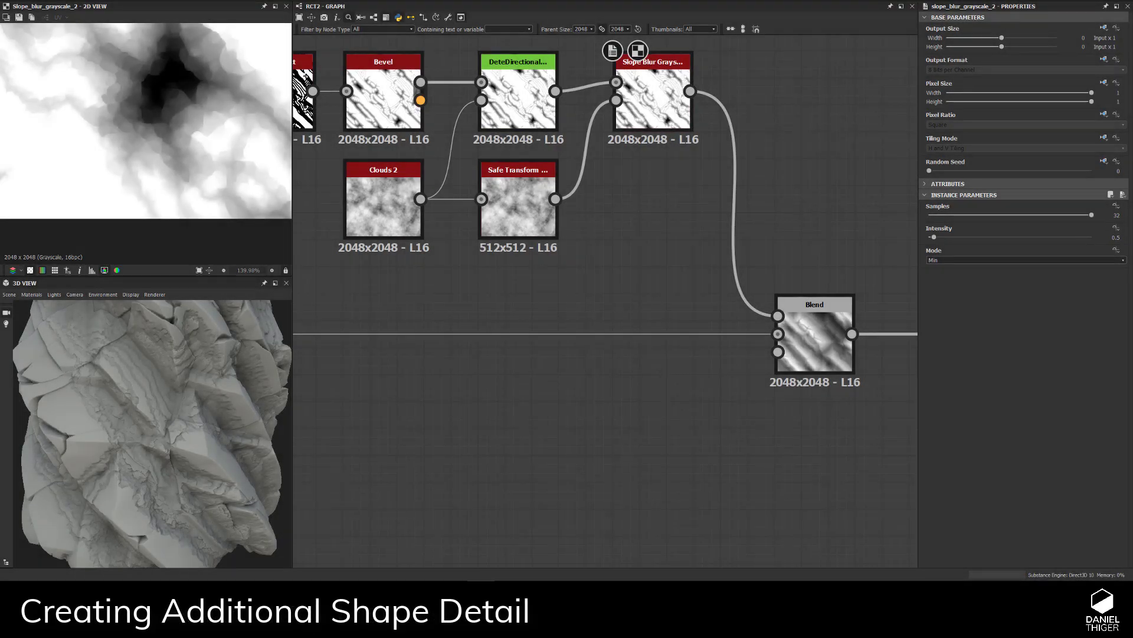
- Add a frame around the eight detail nodes of the upper chain, including Clouds 2 and the Safe Transform
middle_click_drag(682, 416, 582, 443)
scroll(556, 455, "down", 3)
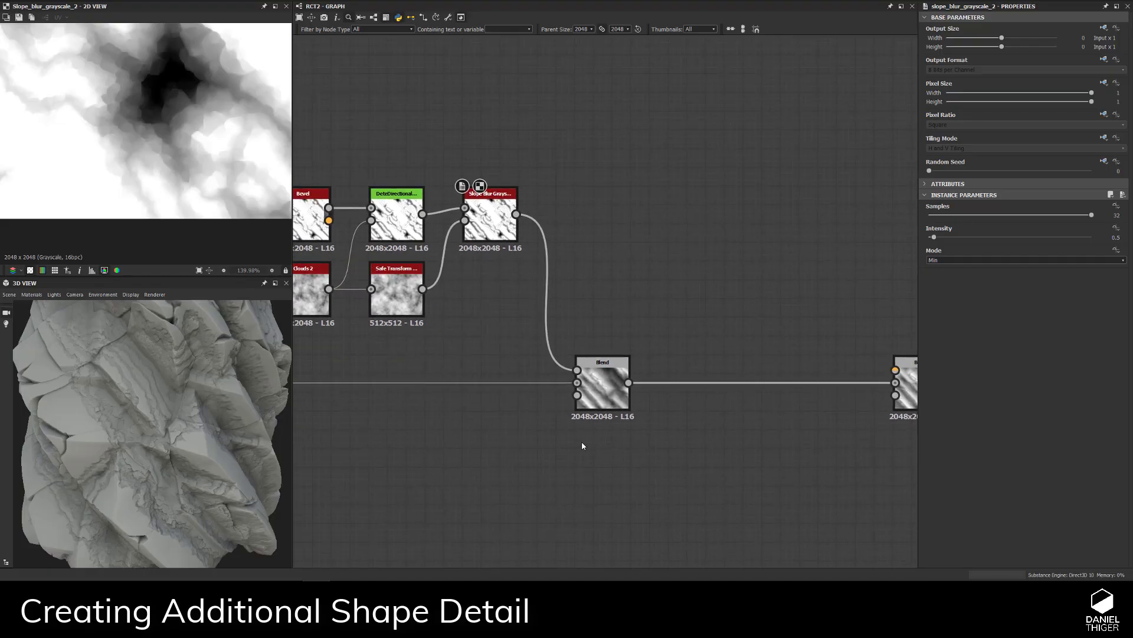
scroll(519, 358, "down", 4)
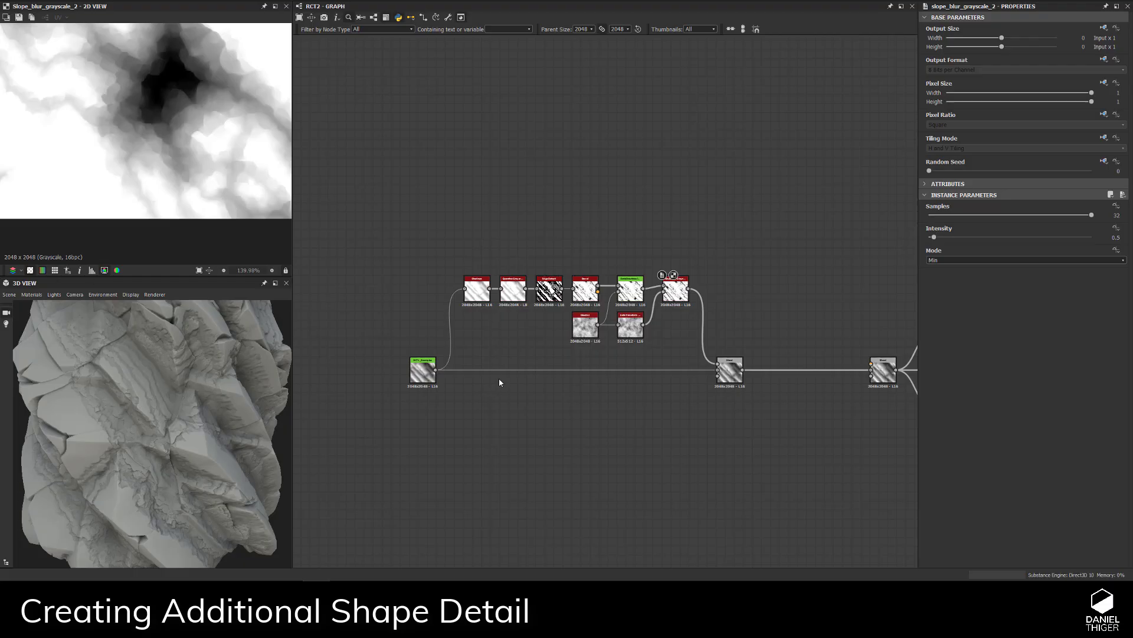
left_click_drag(458, 227, 697, 348)
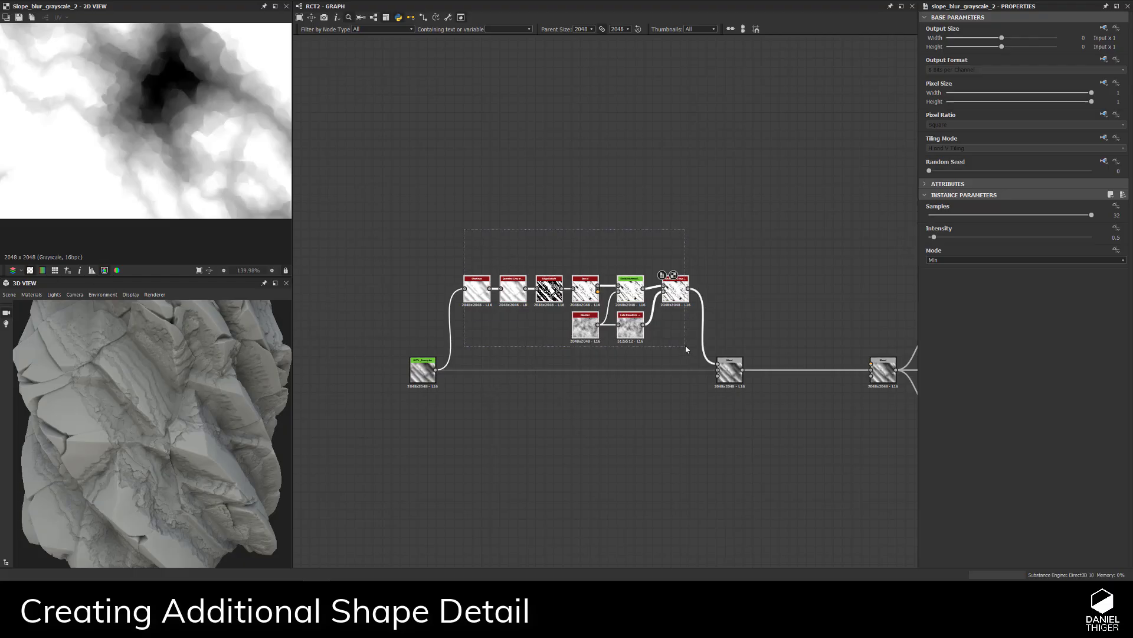
right_click(674, 297)
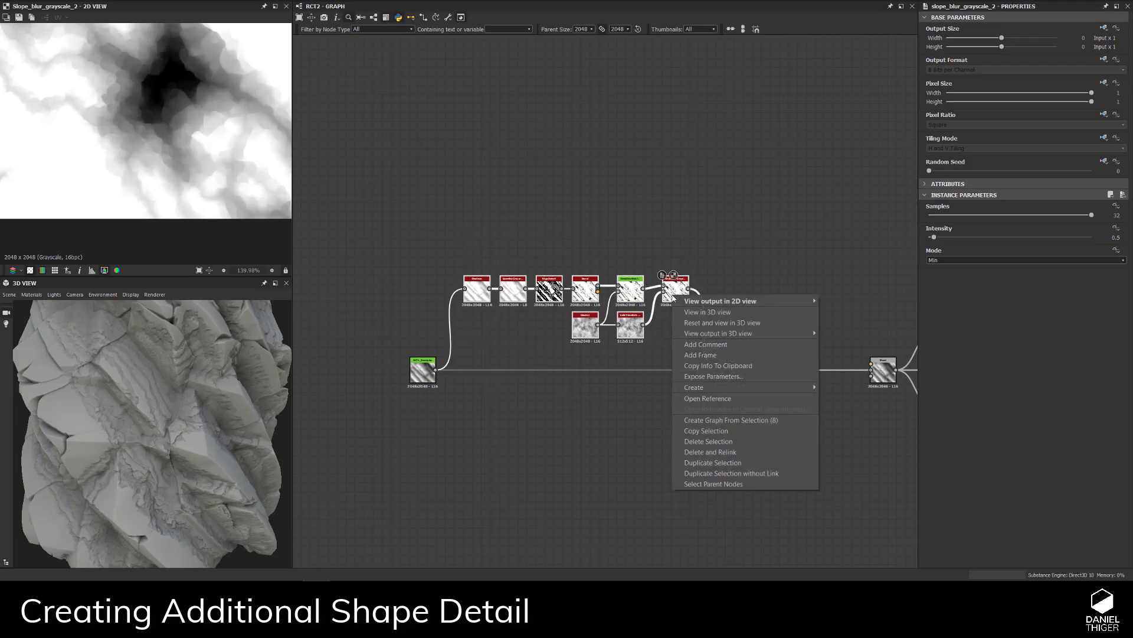
left_click(694, 356)
left_click(537, 322)
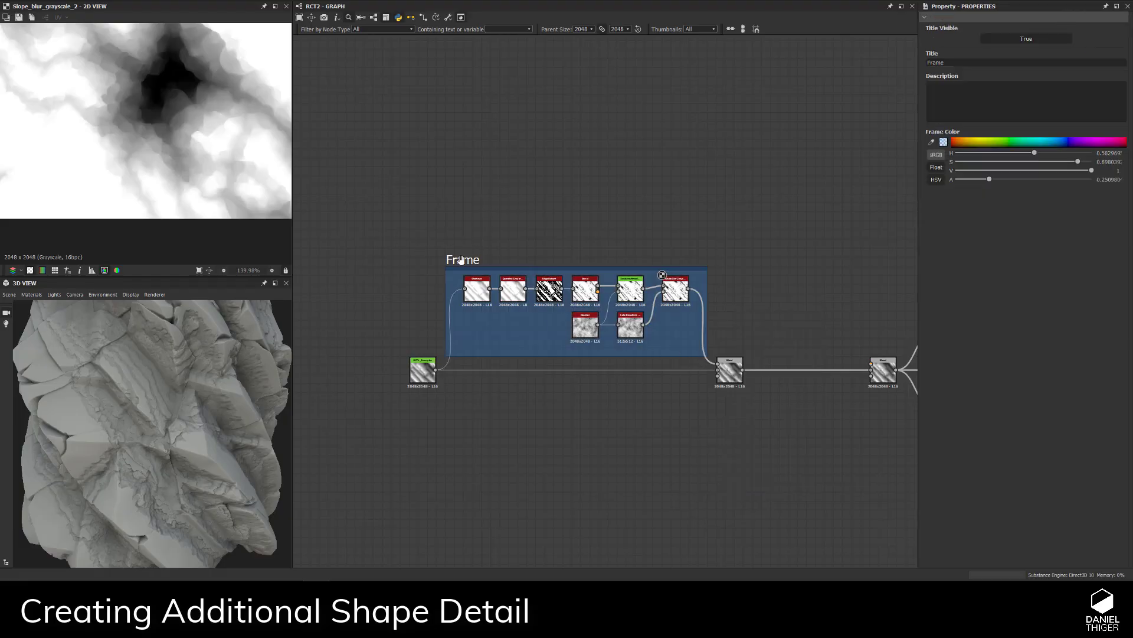
- Title the new frame Secondary Detail
left_click(461, 260)
double_click(951, 63)
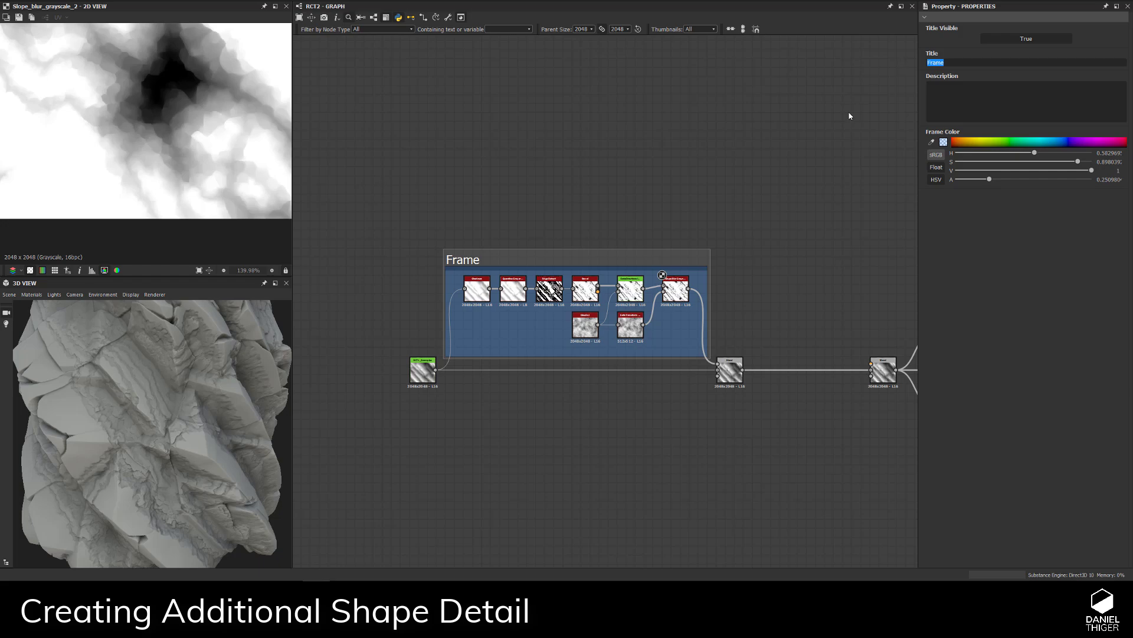
type("Secondary Detail")
key("Return")
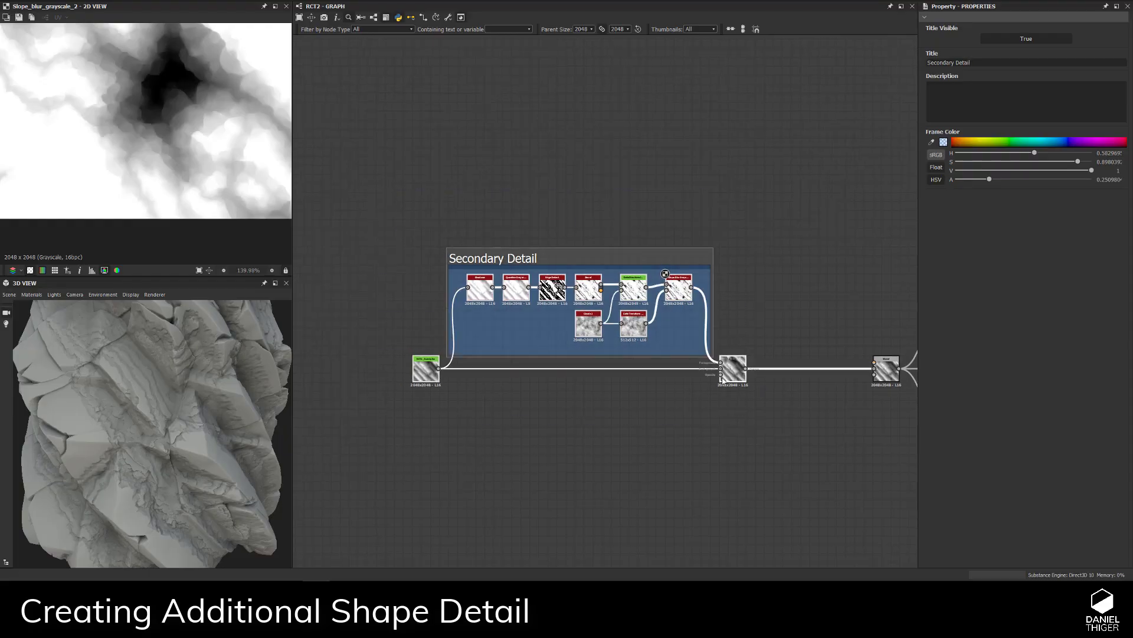
- Move the Secondary Detail frame and its Blend away from the downstream Blend to make room for more nodes, and inspect the rock's cracks
left_click_drag(738, 366, 467, 364)
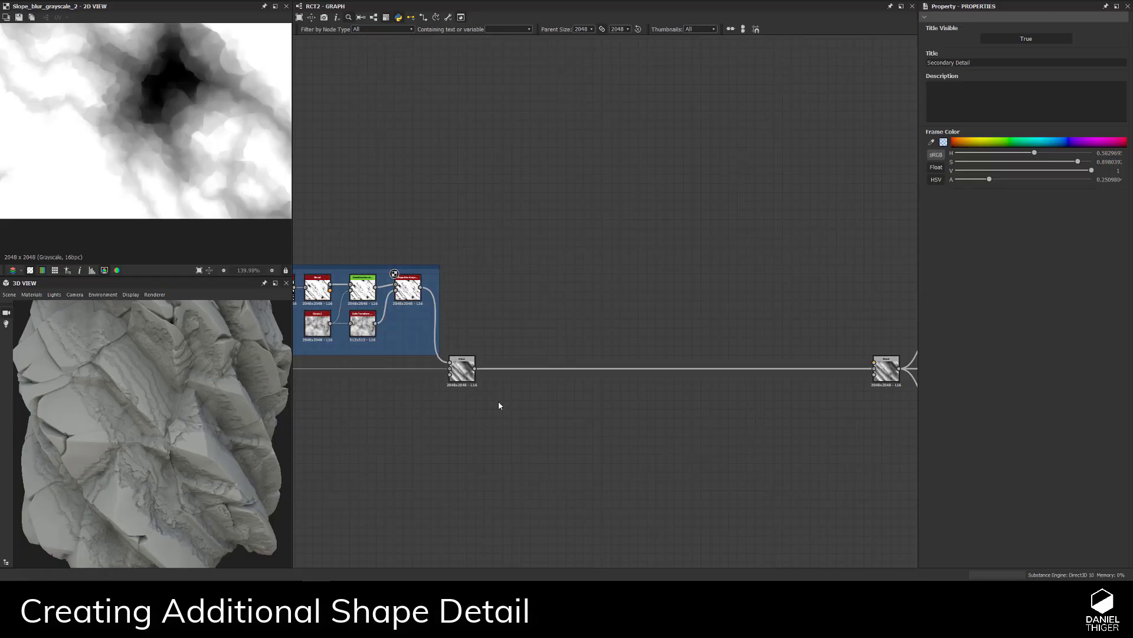
middle_click_drag(498, 405, 590, 393)
scroll(516, 398, "up", 2)
middle_click_drag(516, 397, 434, 427)
scroll(553, 394, "up", 2)
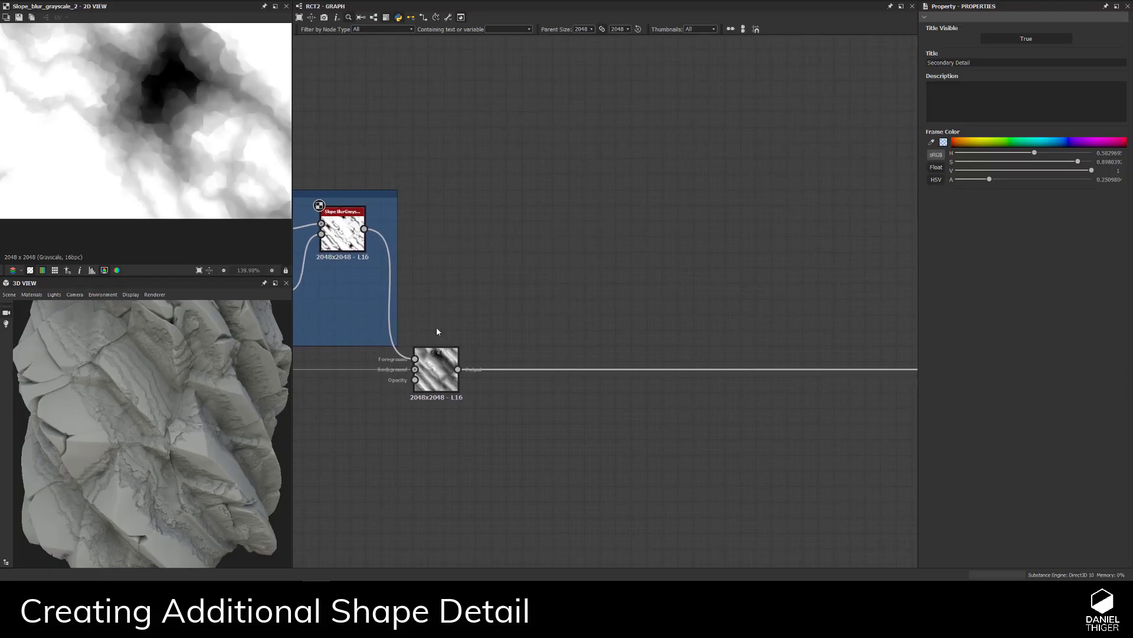
middle_click_drag(491, 314, 544, 291)
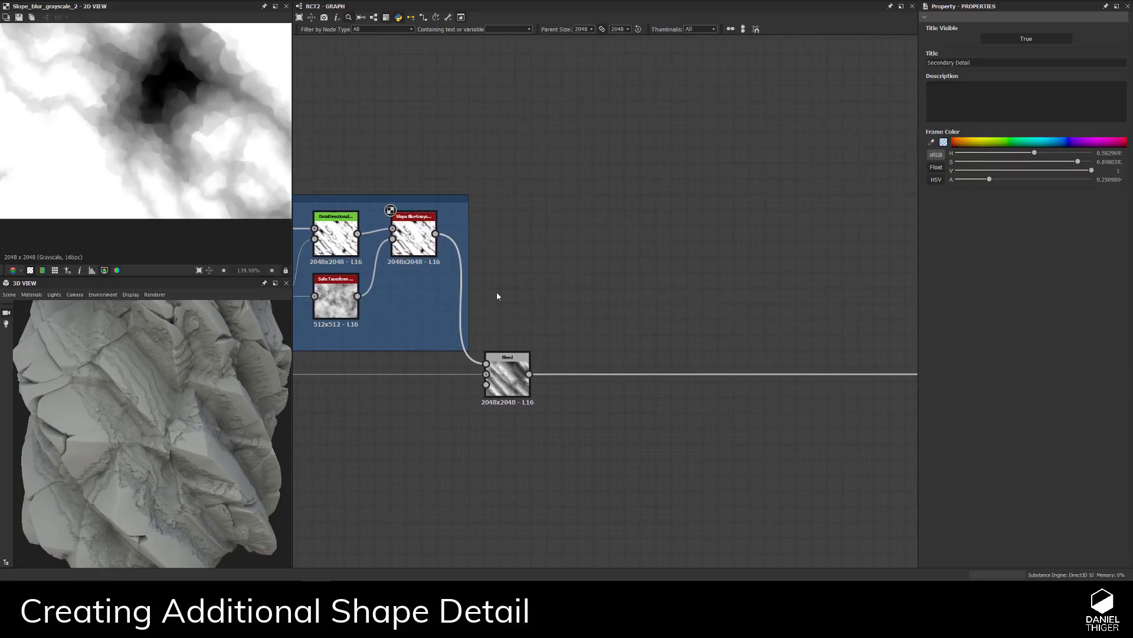
left_click_drag(184, 422, 123, 381)
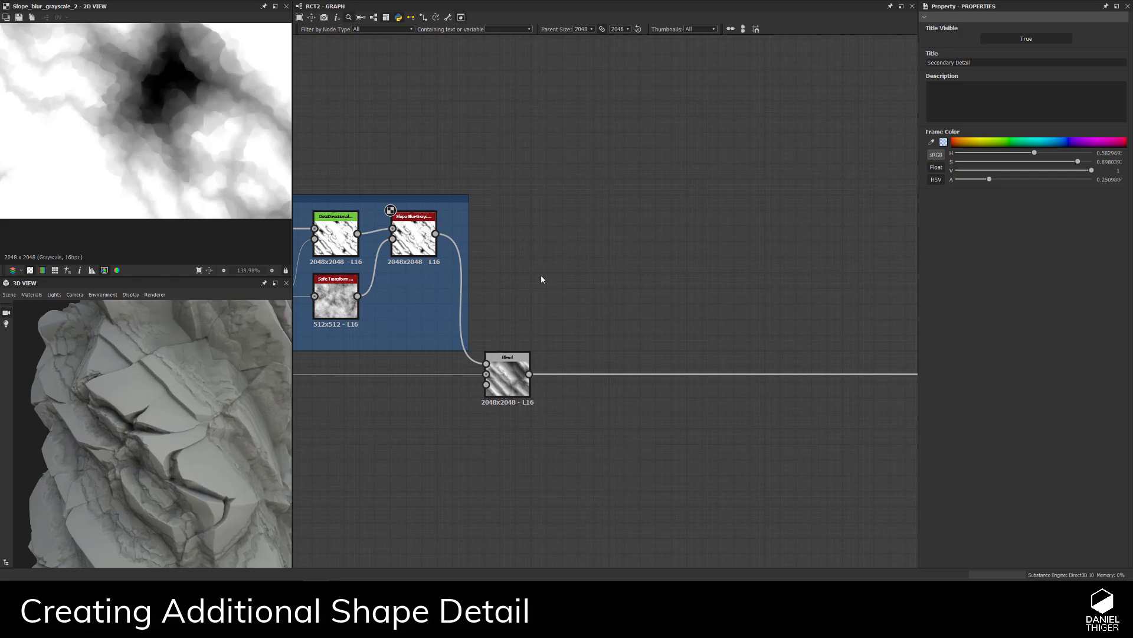
- Add a Cells 1 node, place it directly above the Blend and check its pattern in the 2D view
key("space")
type("cells")
key("Return")
left_click_drag(489, 295, 521, 280)
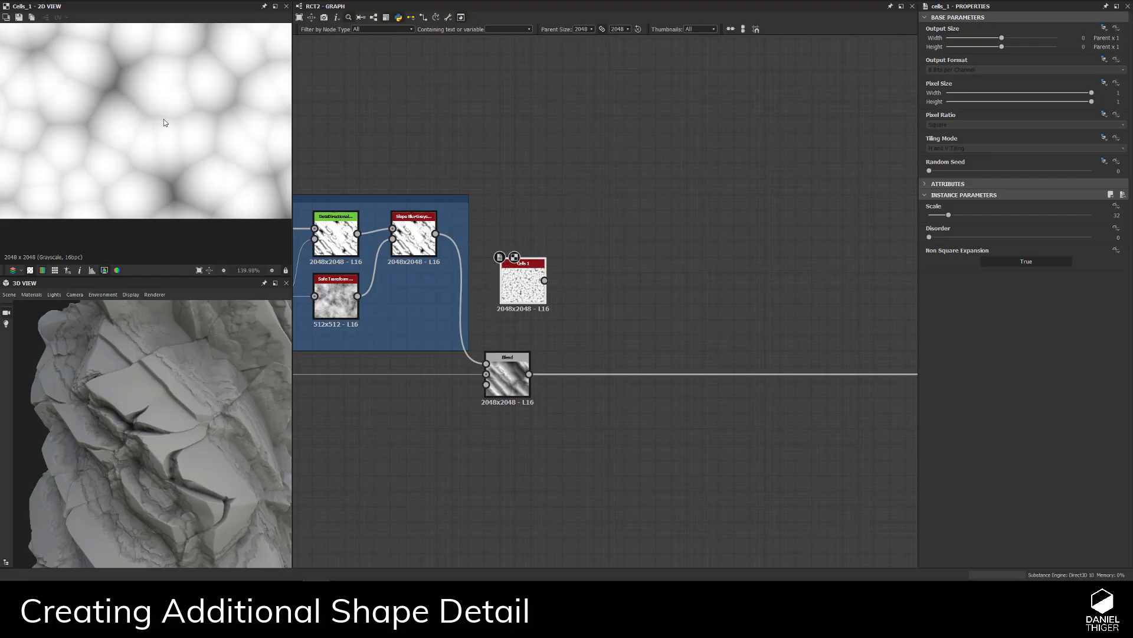
scroll(160, 112, "down", 3)
scroll(169, 129, "up", 4)
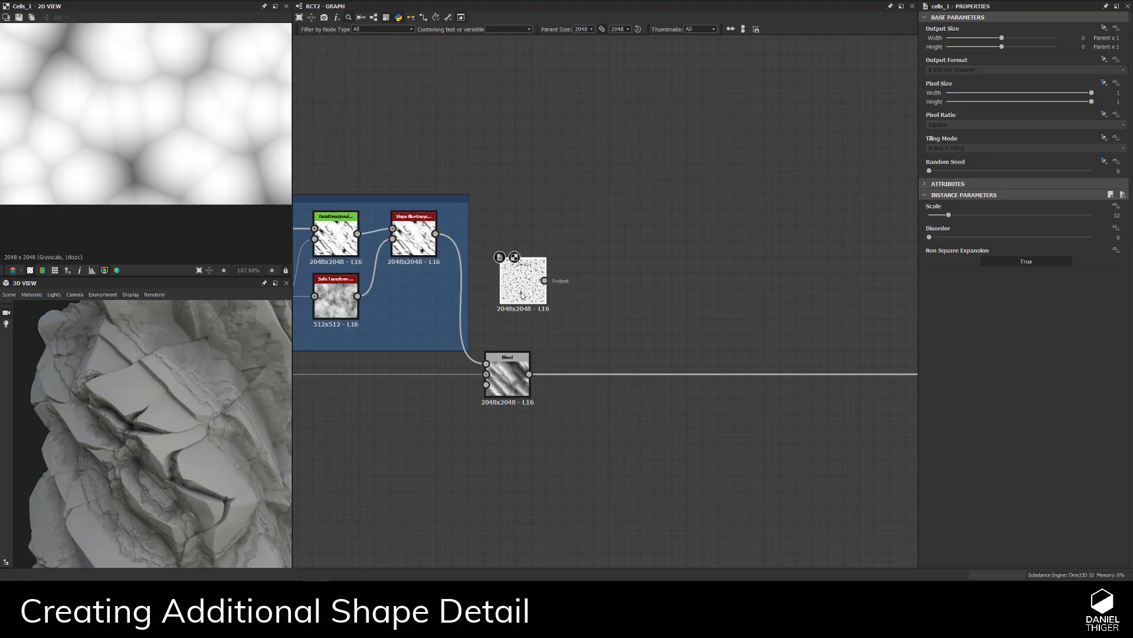
left_click_drag(517, 289, 502, 289)
- Set the Cells 1 scale to 12 and view the whole pattern in 2D
double_click(1116, 215)
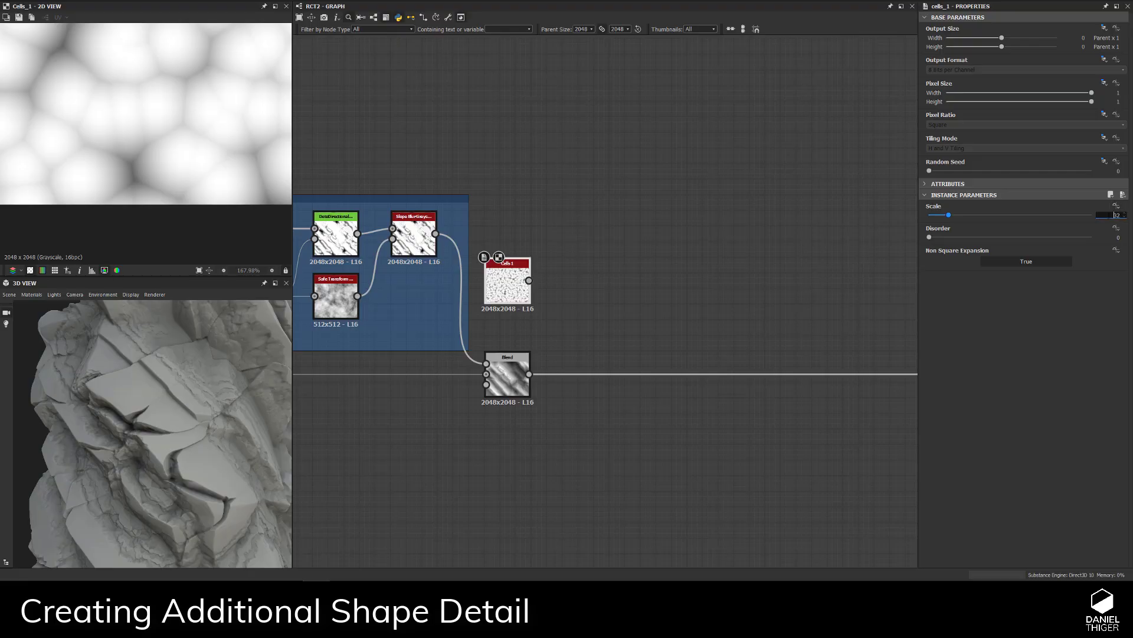
type("12")
key("Return")
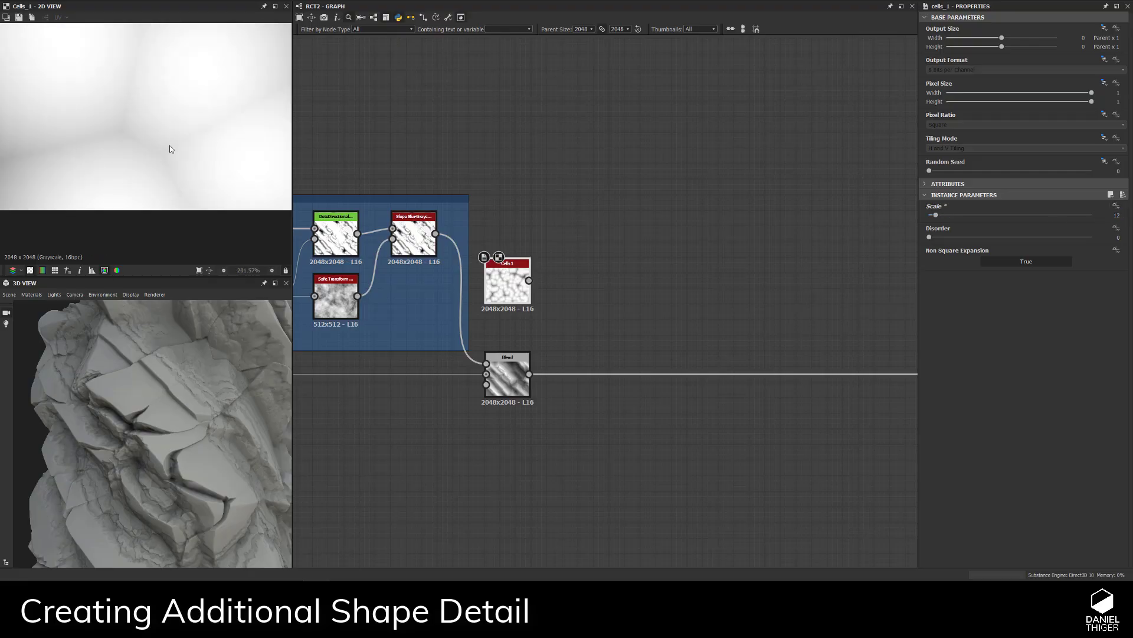
scroll(158, 122, "down", 10)
scroll(158, 121, "up", 1)
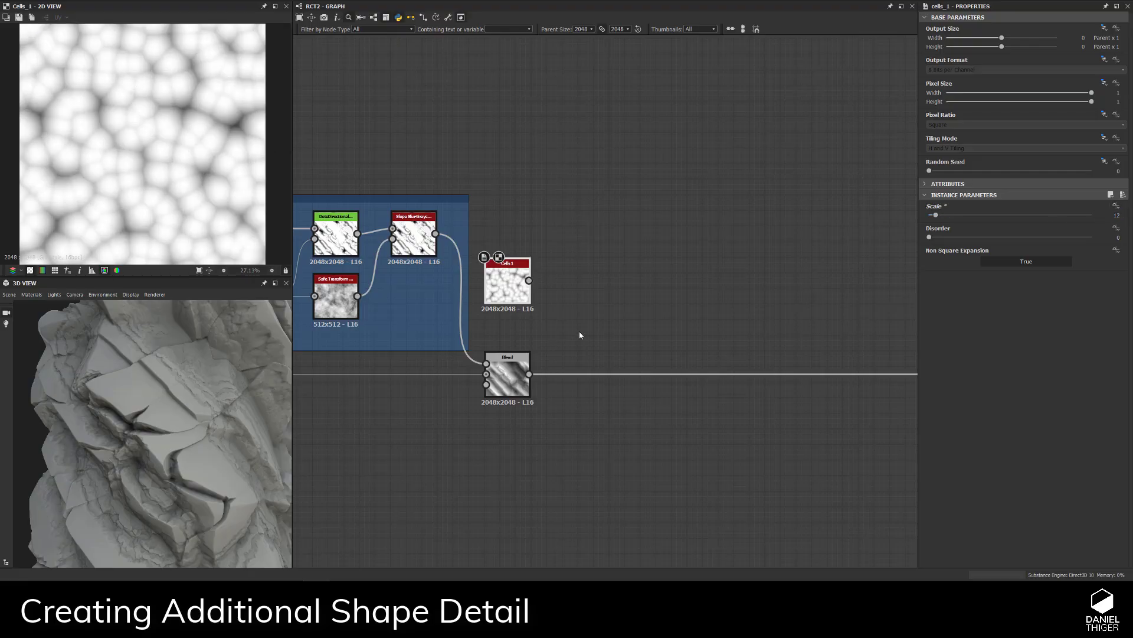
- Add a Directional Warp node beside Cells 1, feeding Cells 1 into its first input and the Blend output into its intensity input
middle_click_drag(579, 331, 529, 300)
key("space")
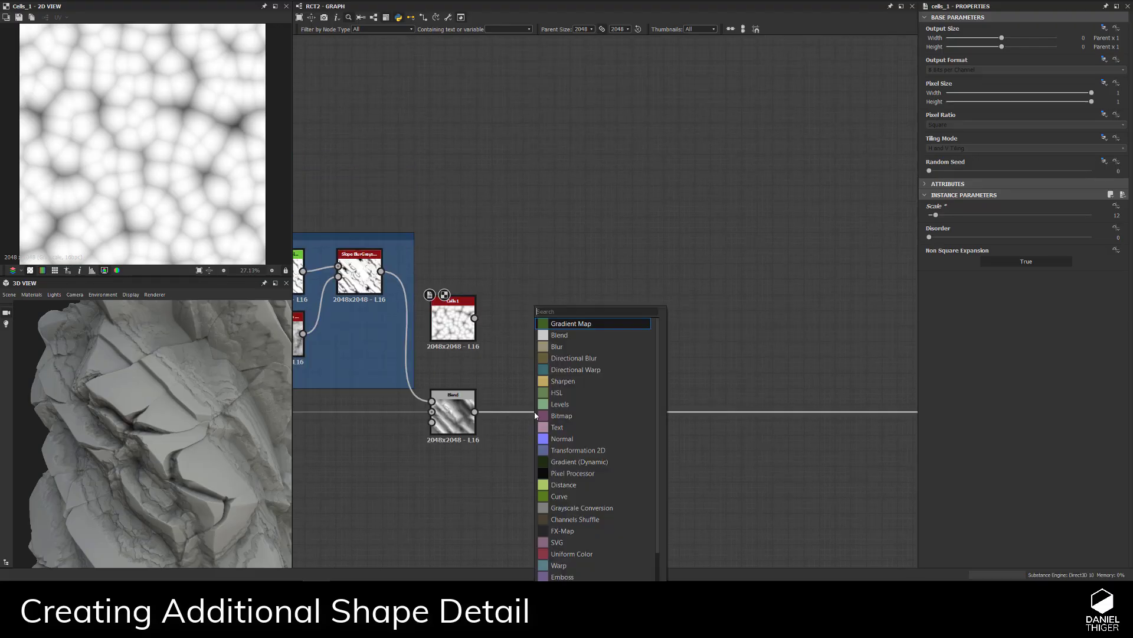
type("dire")
left_click(539, 335)
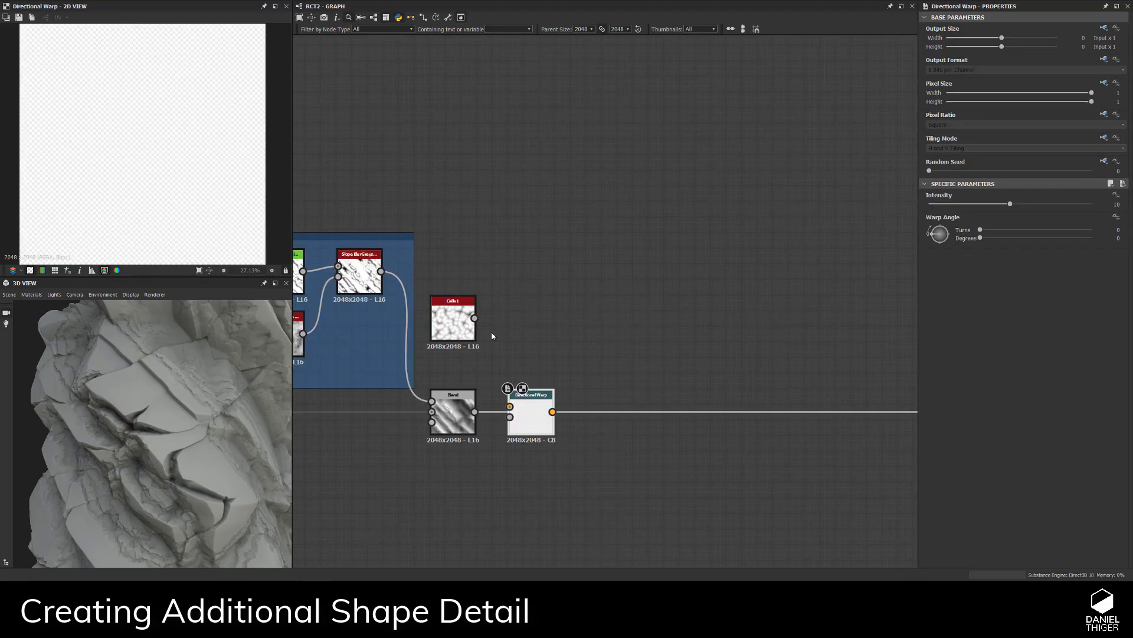
left_click_drag(525, 425, 553, 324)
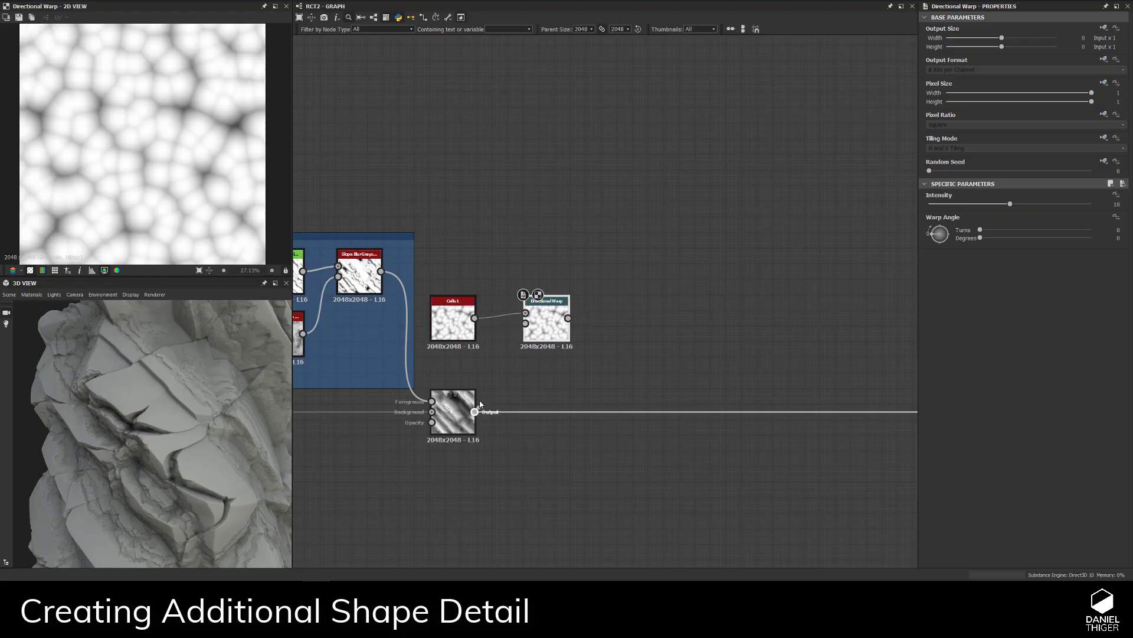
left_click_drag(475, 410, 525, 323)
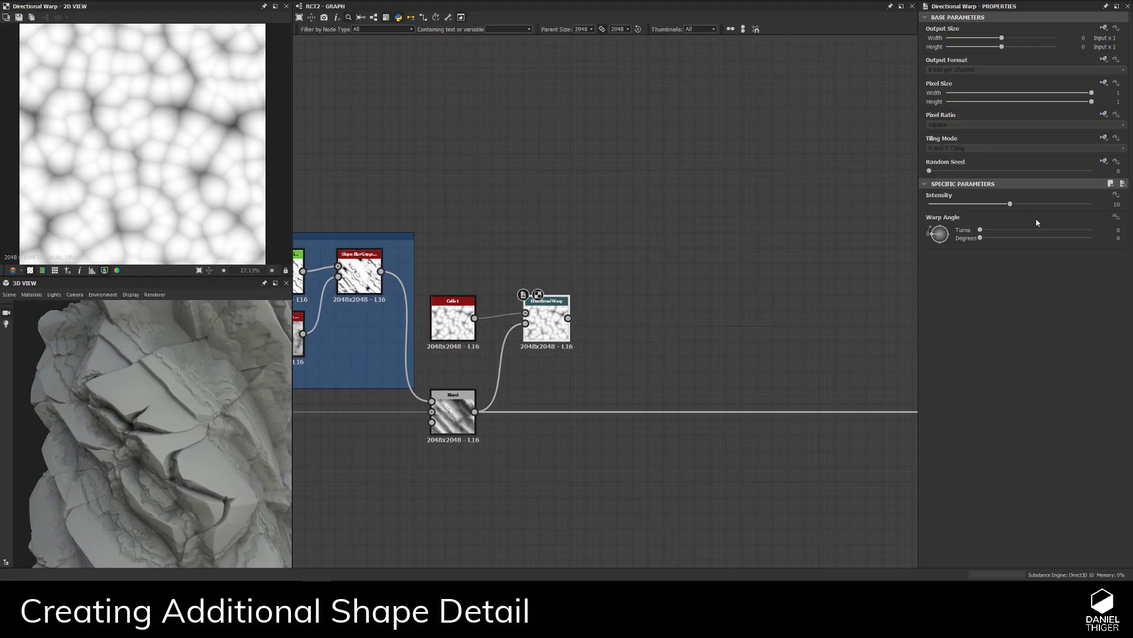
- Set the Directional Warp's intensity to 60 and its warp angle to 15 degrees
left_click(1116, 204)
type("60")
key("Return")
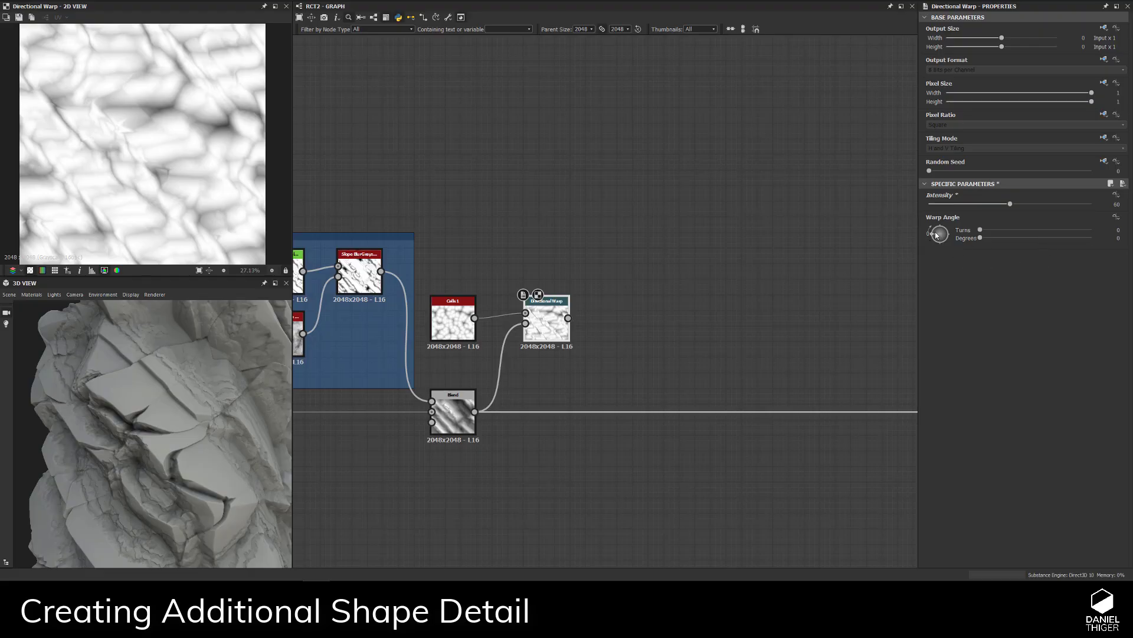
left_click_drag(936, 234, 926, 230)
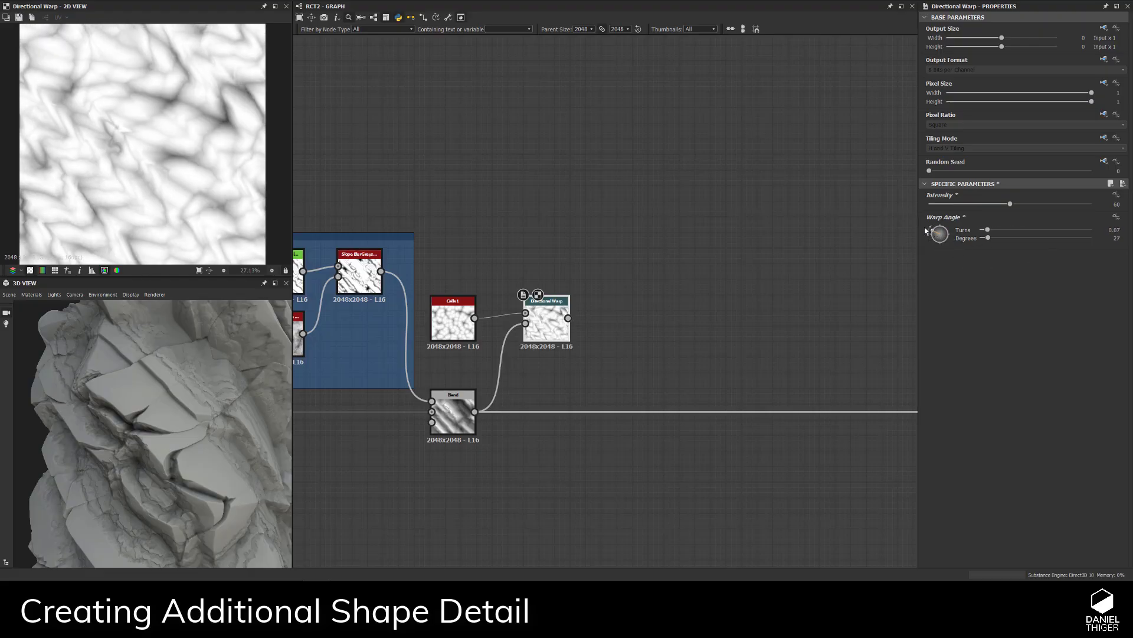
double_click(1089, 237)
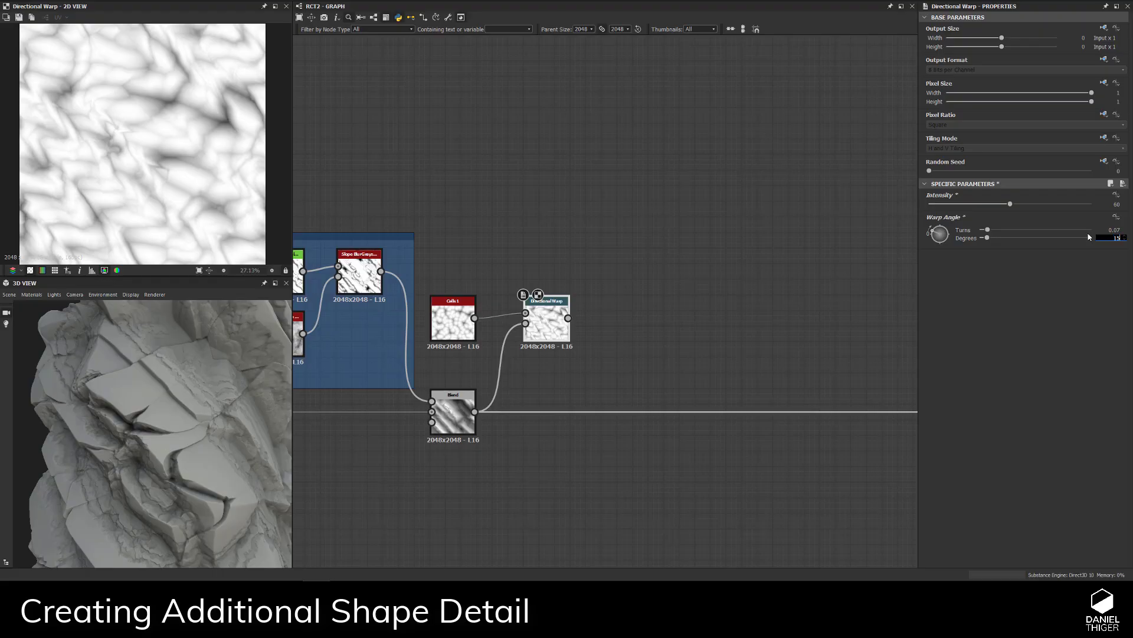
key("Return")
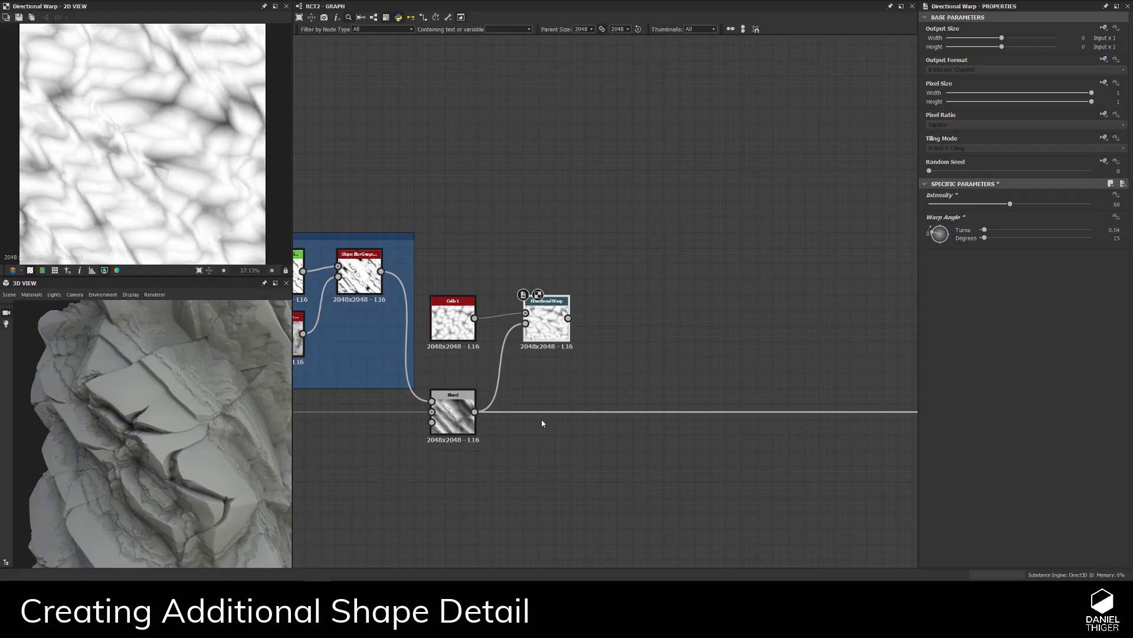
mouse_move(168, 430)
left_mouse_down()
mouse_move(180, 452)
mouse_move(169, 440)
left_mouse_up()
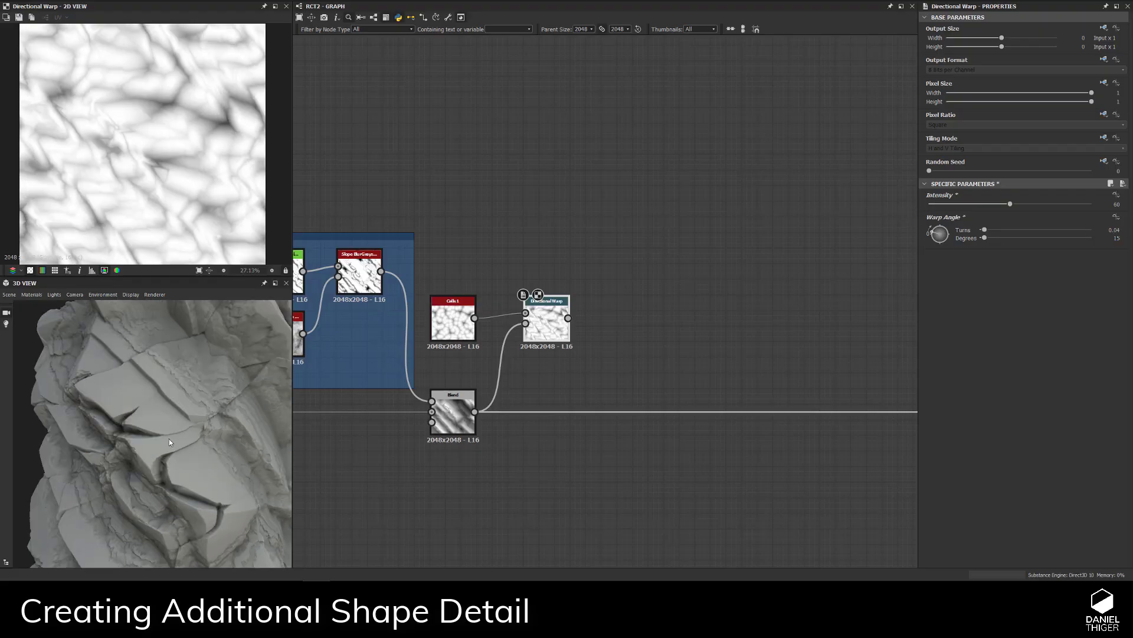
- Insert a new Blend node on the main height connection, to the right of the existing Blend
scroll(170, 444, "down", 5)
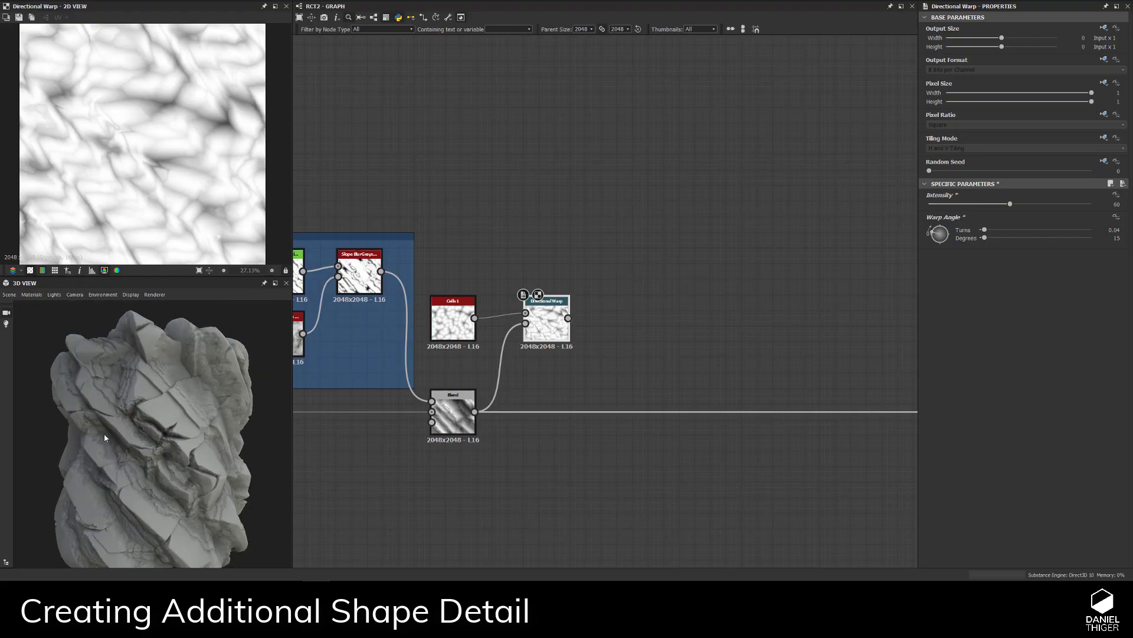
middle_click_drag(592, 387, 491, 339)
scroll(523, 412, "up", 2)
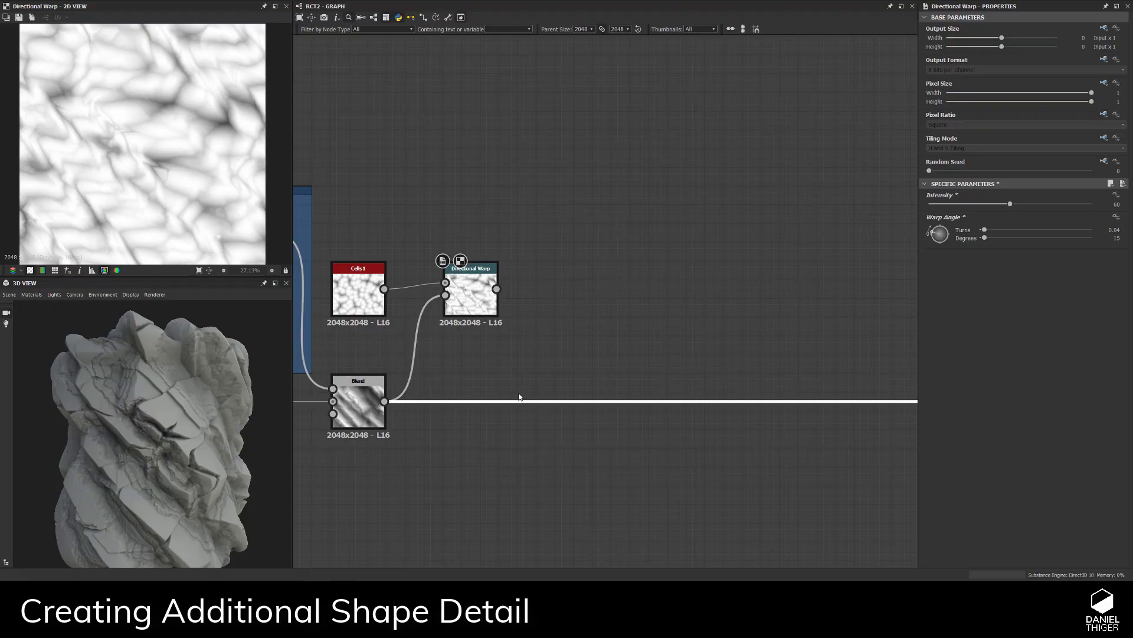
key("space")
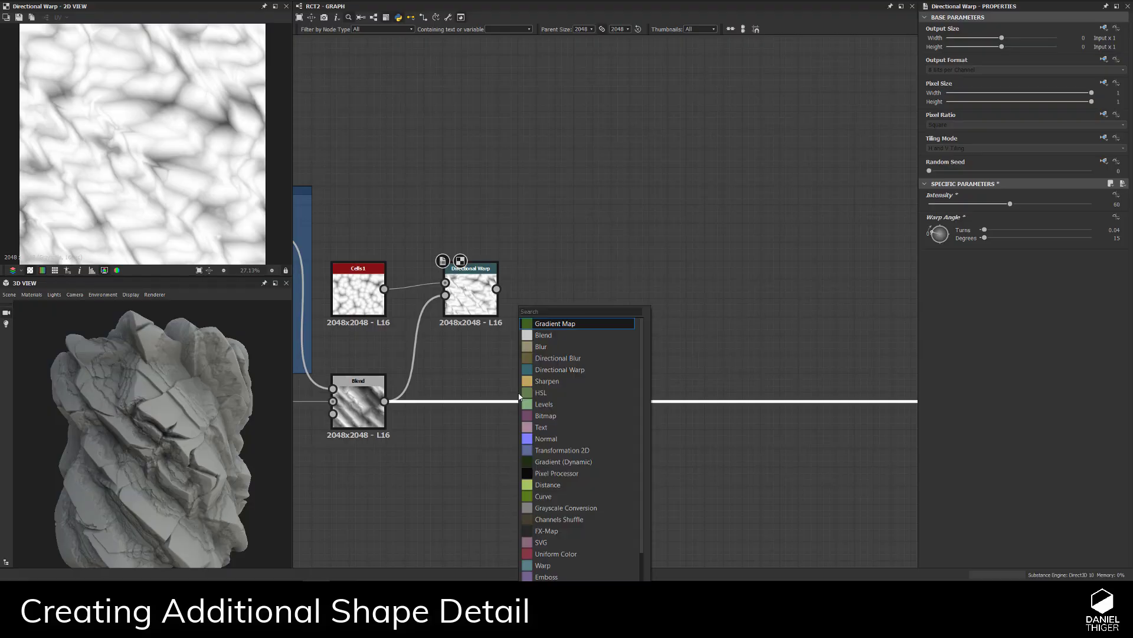
left_click(543, 335)
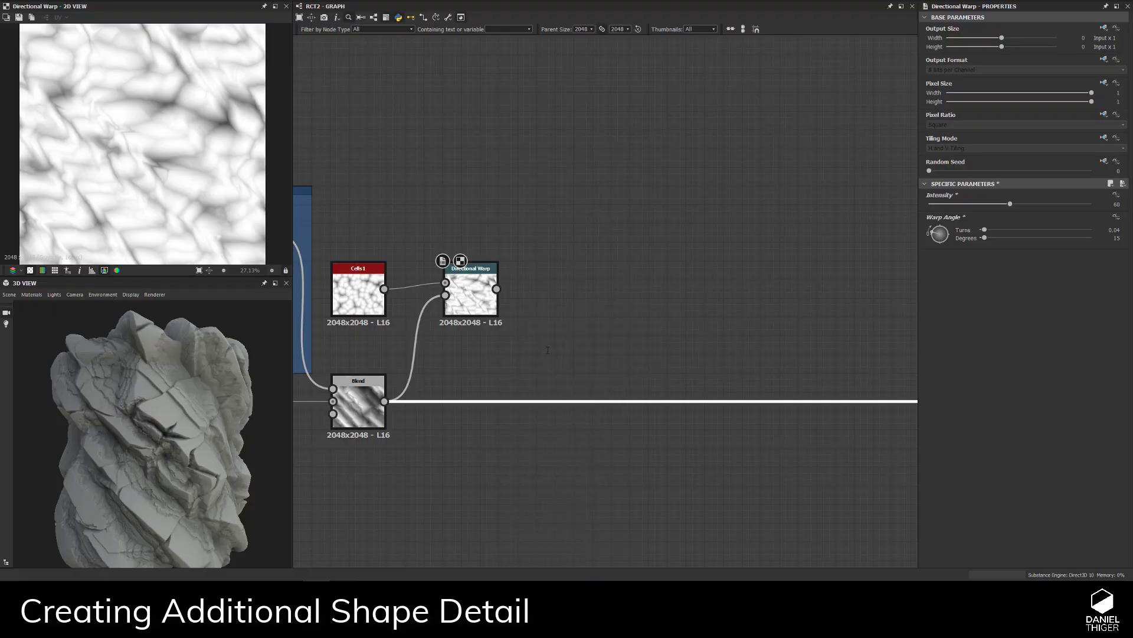
left_click_drag(807, 406, 591, 406)
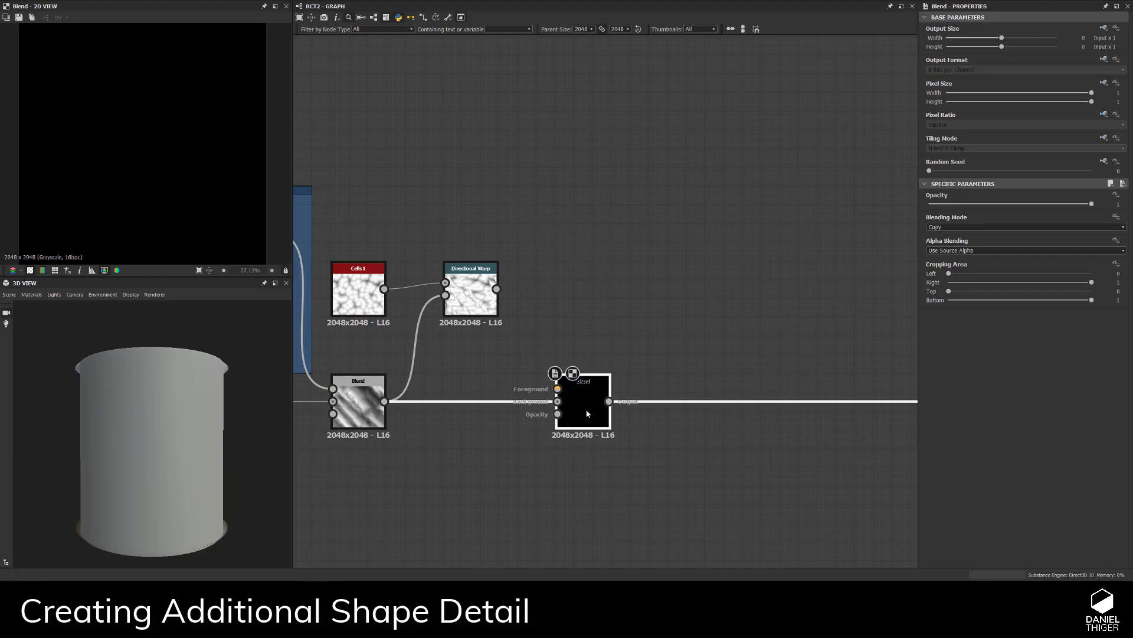
- Set the new Blend's mode to Subtract and feed the Directional Warp output into its foreground input
left_click(933, 230)
left_click(944, 246)
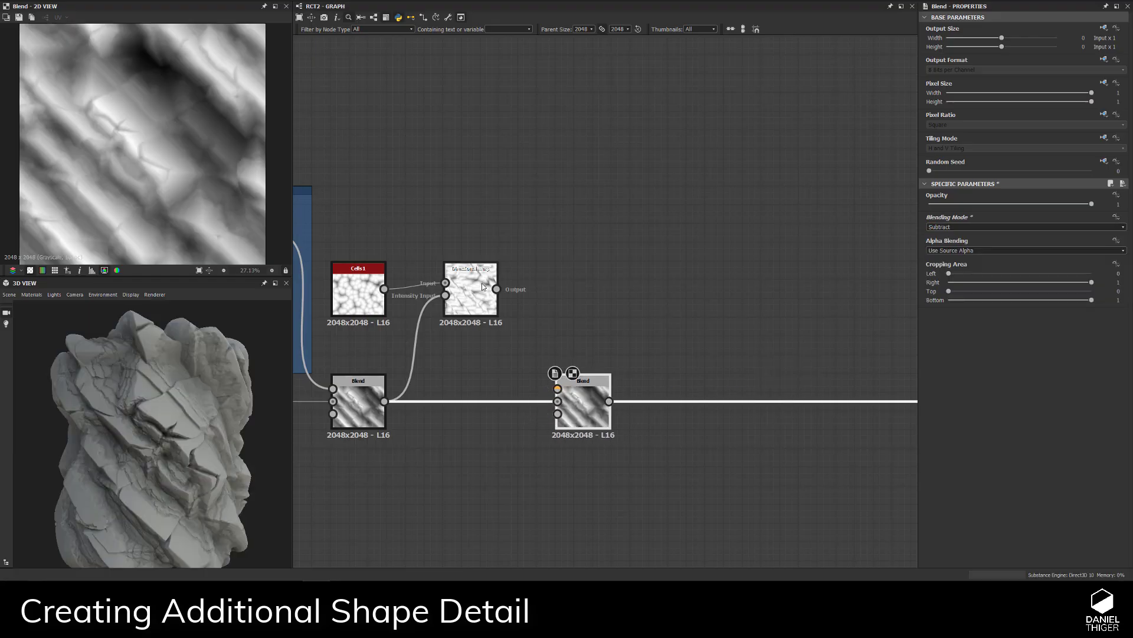
left_click_drag(497, 289, 557, 388)
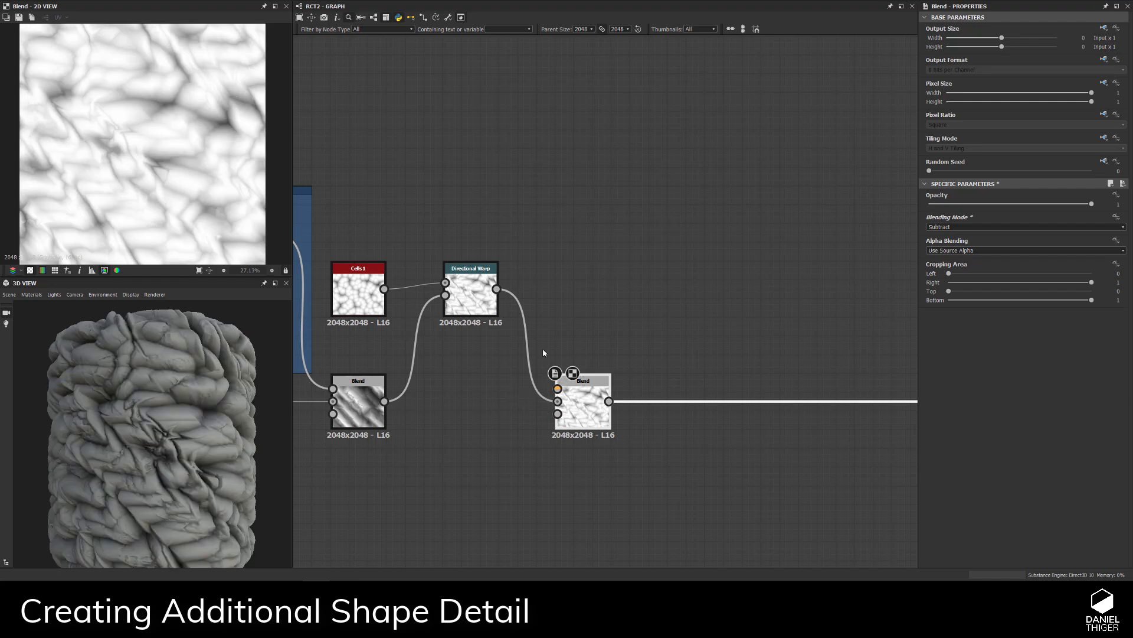
left_click_drag(497, 289, 557, 388)
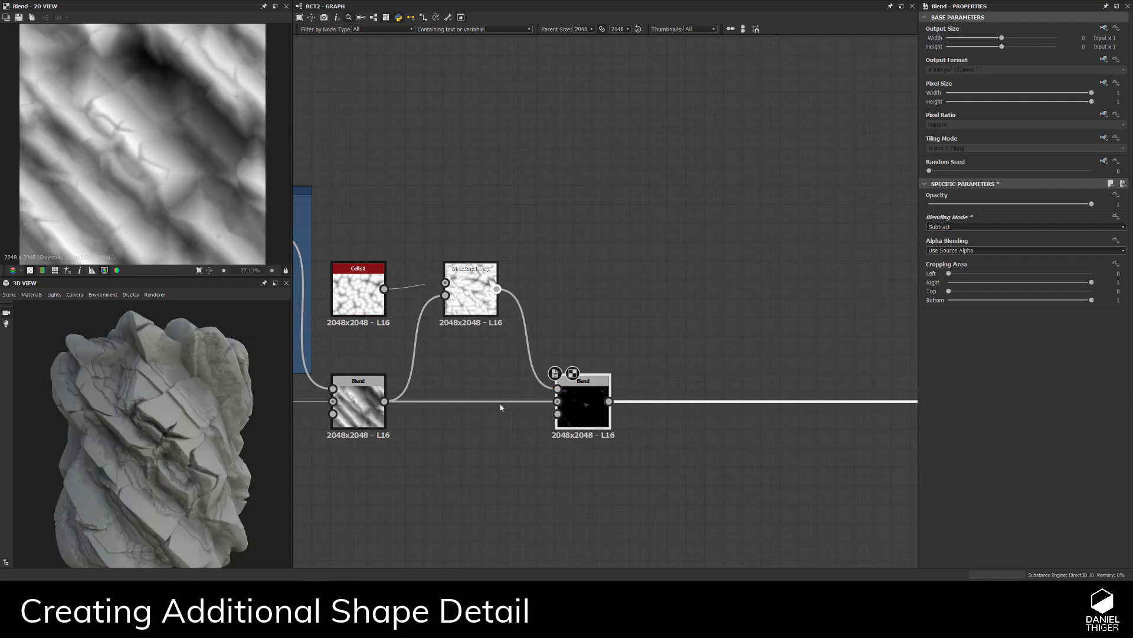
- Set the Subtract Blend's opacity to 0.1
scroll(128, 441, "up", 3)
left_click_drag(147, 438, 235, 450)
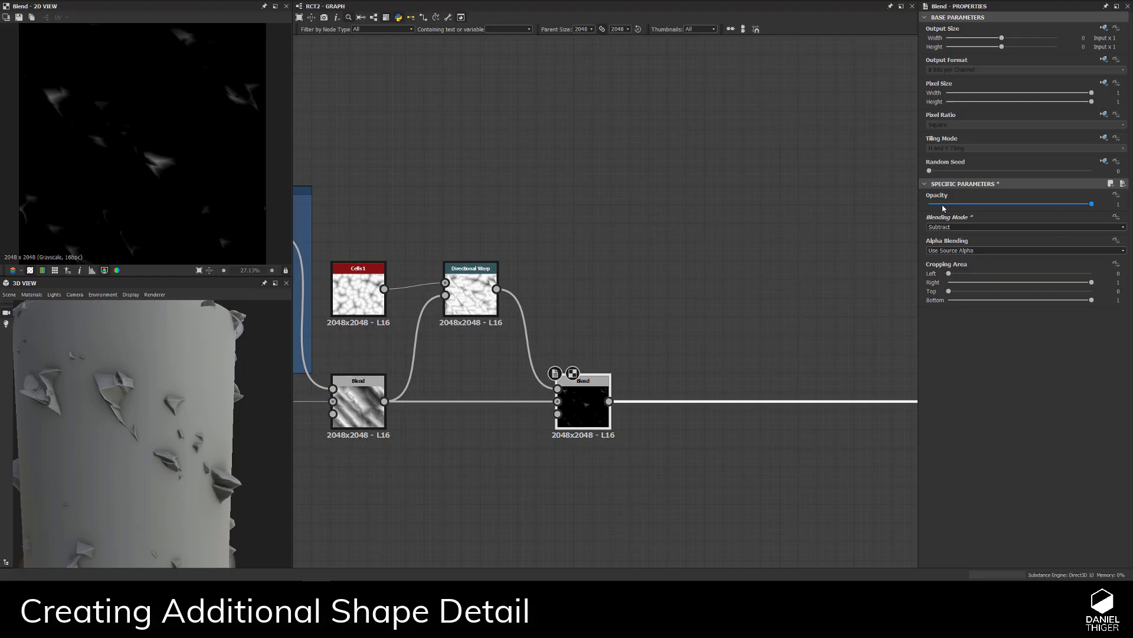
double_click(1118, 203)
type("0.1")
key("Return")
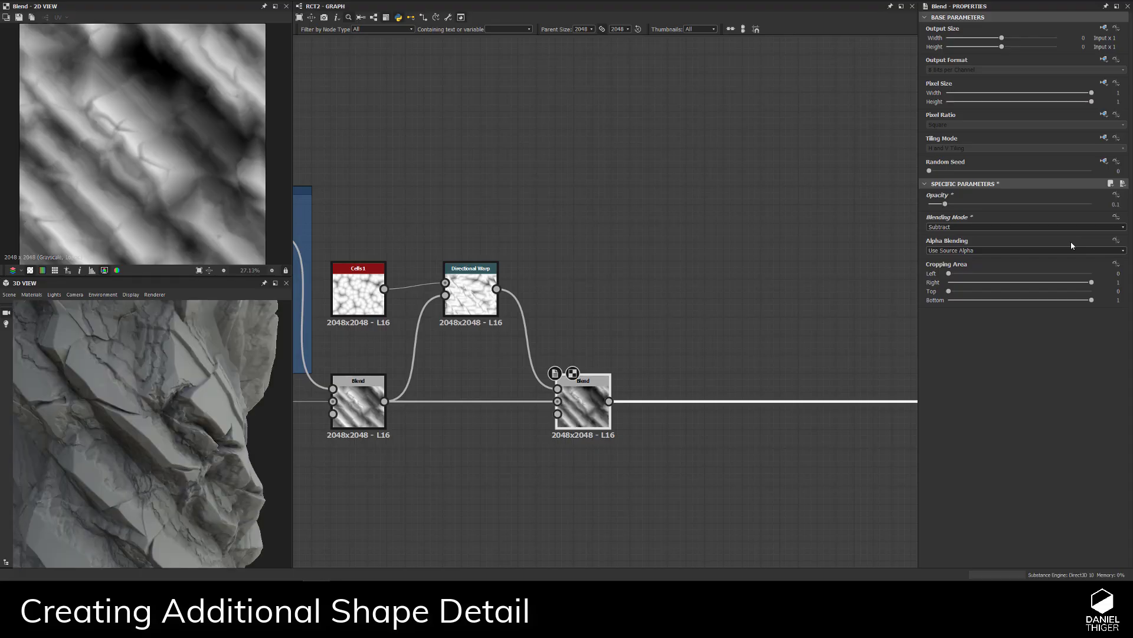
- Examine the rock surface up close and compare the outputs of the earlier Blend and the Subtract Blend in 2D
left_click_drag(184, 413, 214, 388)
left_click_drag(124, 396, 125, 474)
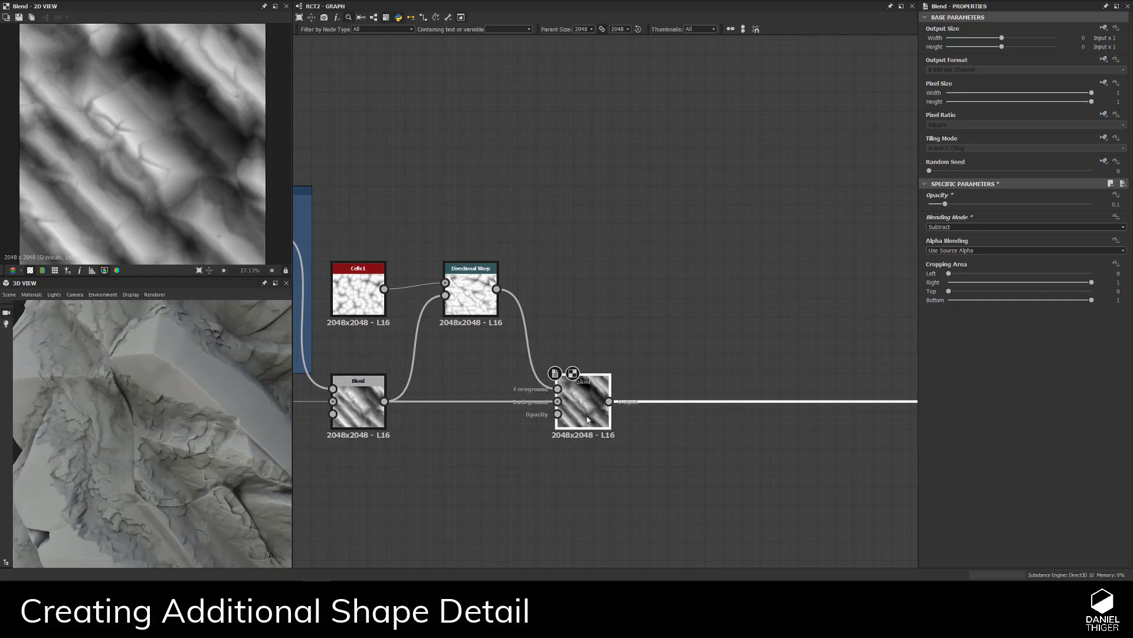
scroll(144, 145, "down", 2)
scroll(366, 466, "up", 2)
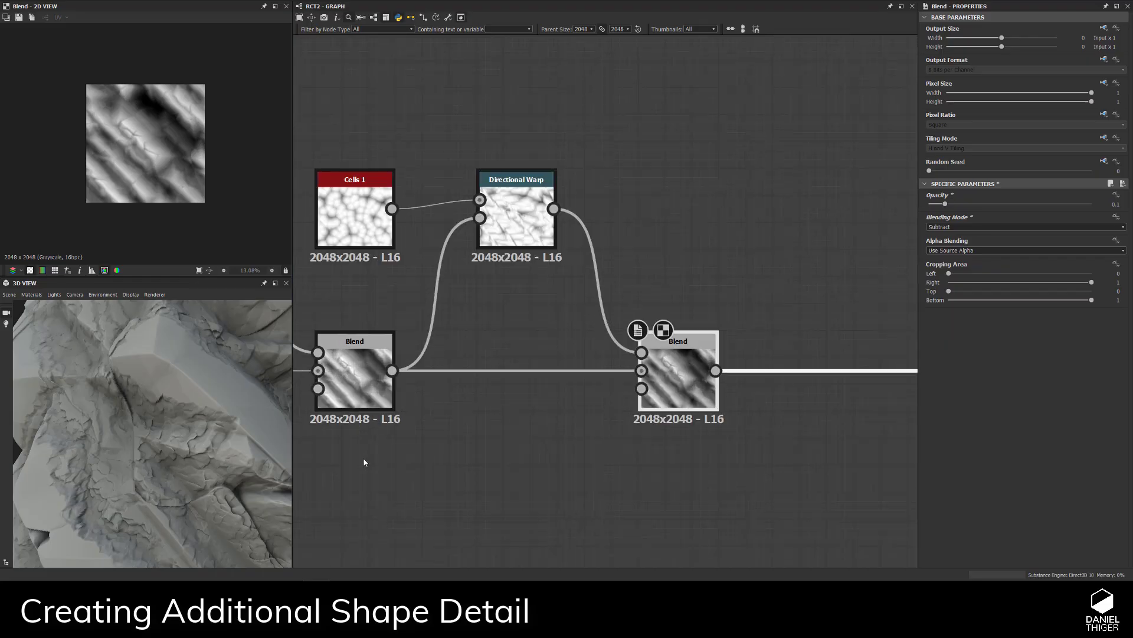
double_click(340, 360)
scroll(152, 125, "up", 1)
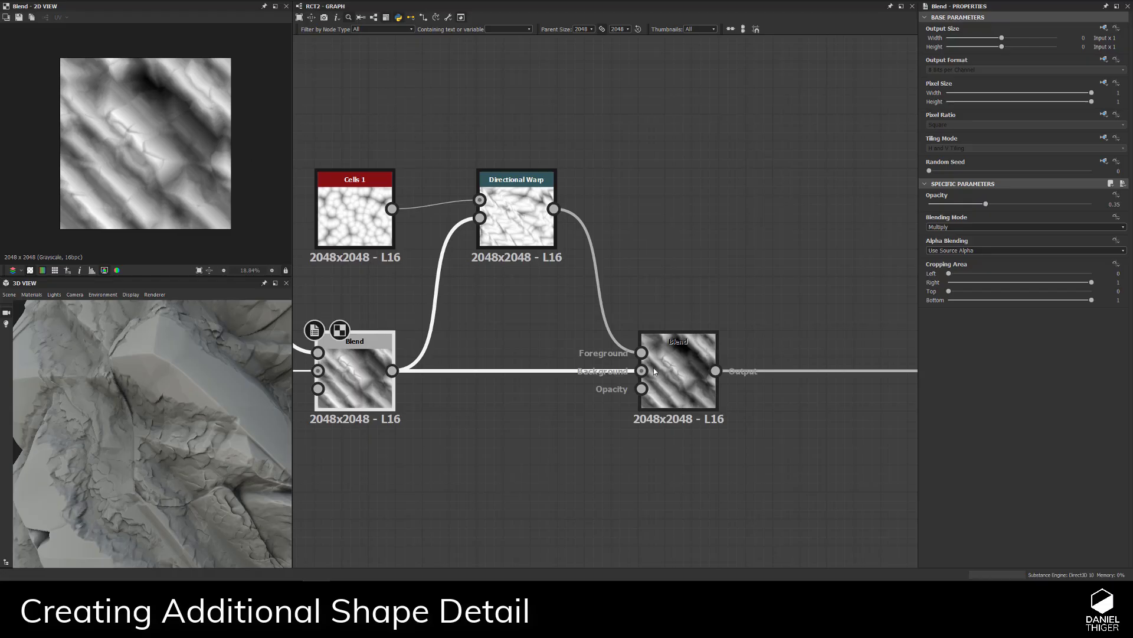
double_click(695, 375)
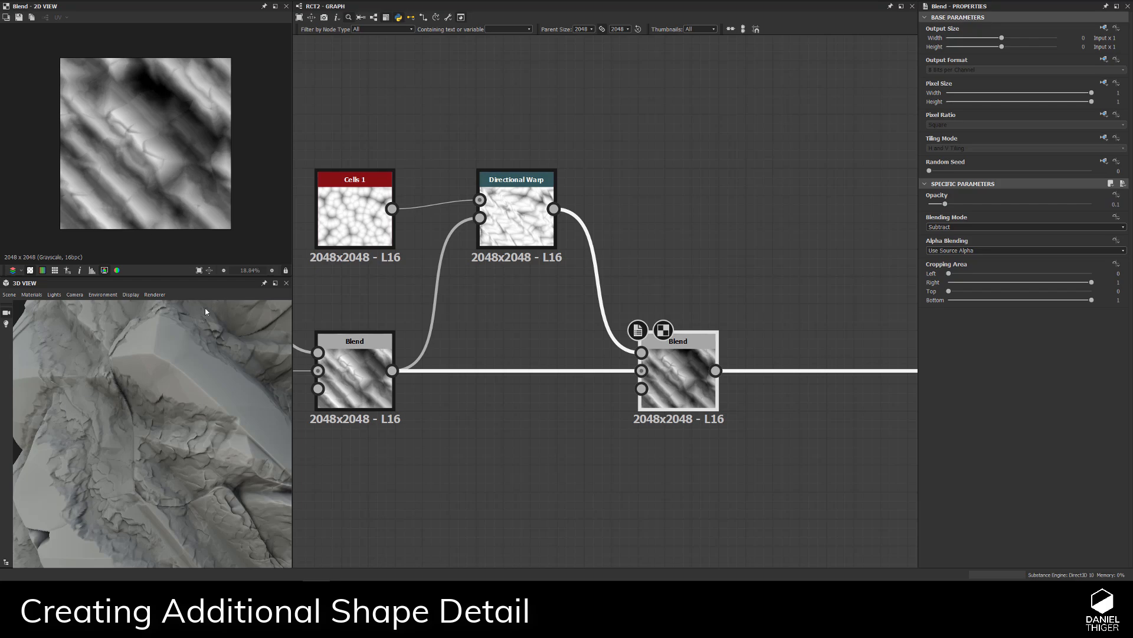
- Insert a Histogram Range node on the connection between the earlier Blend and the Subtract Blend
left_click(481, 487)
left_click(517, 371)
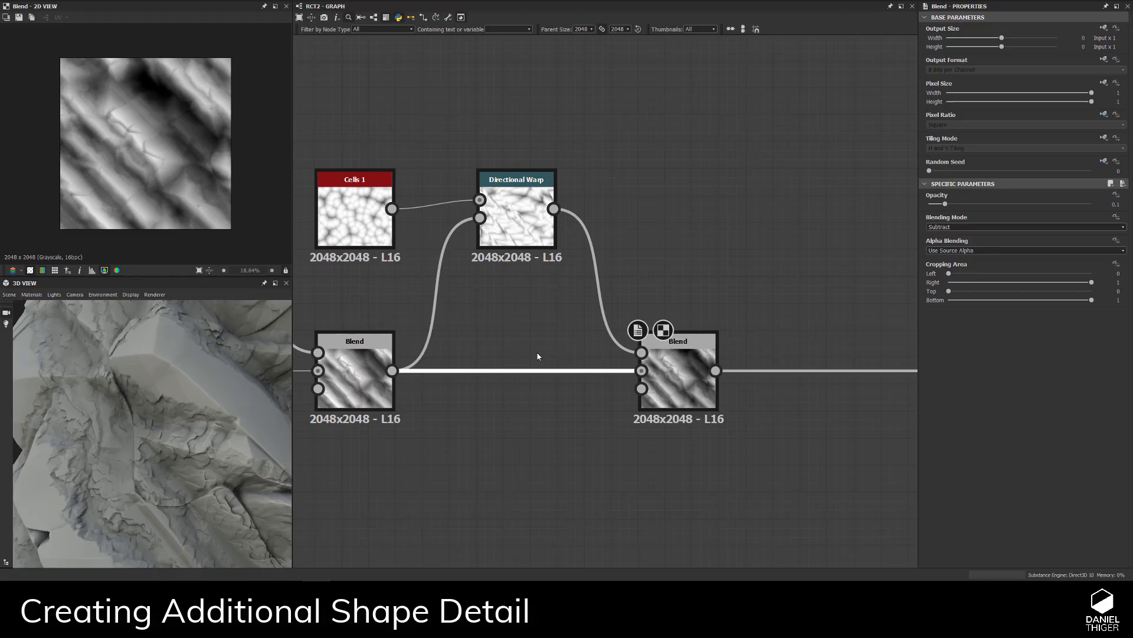
key("space")
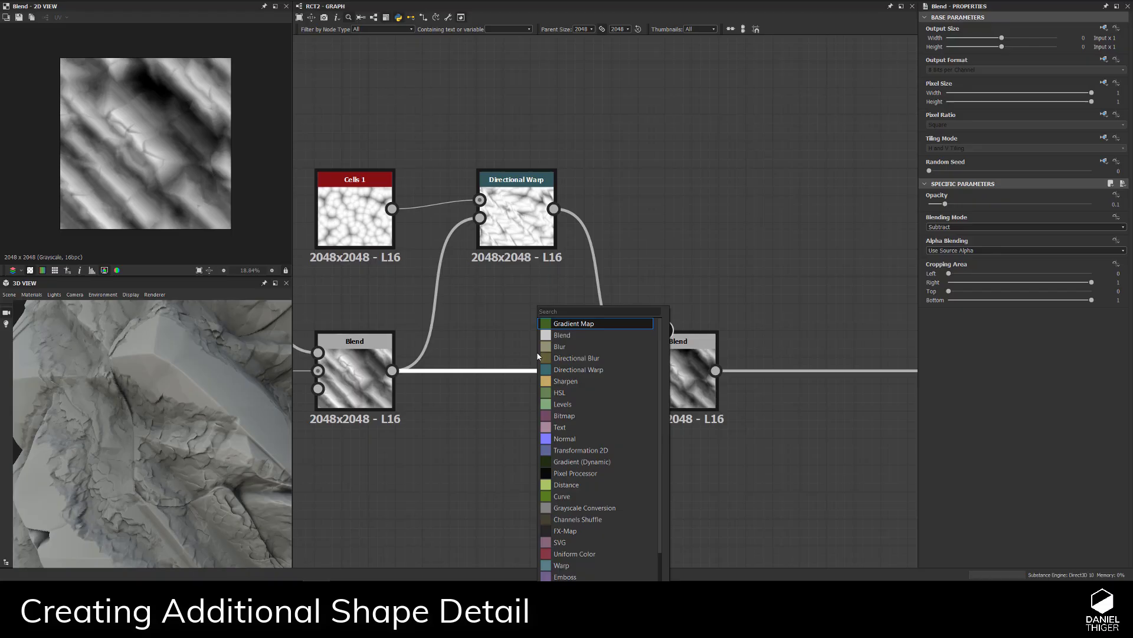
type("his")
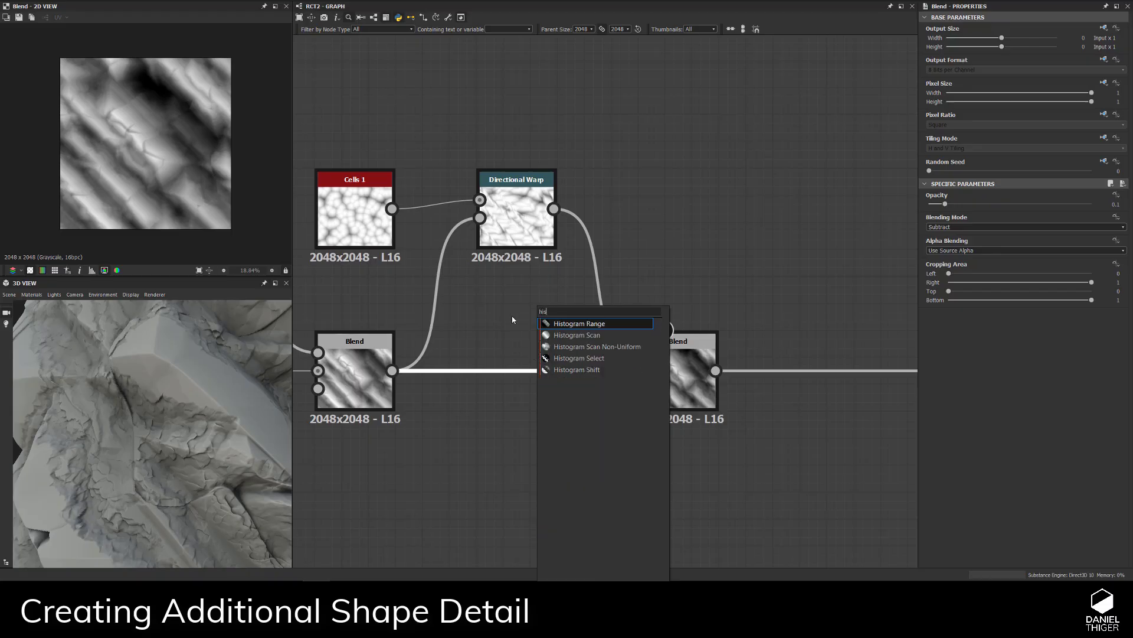
left_click(592, 324)
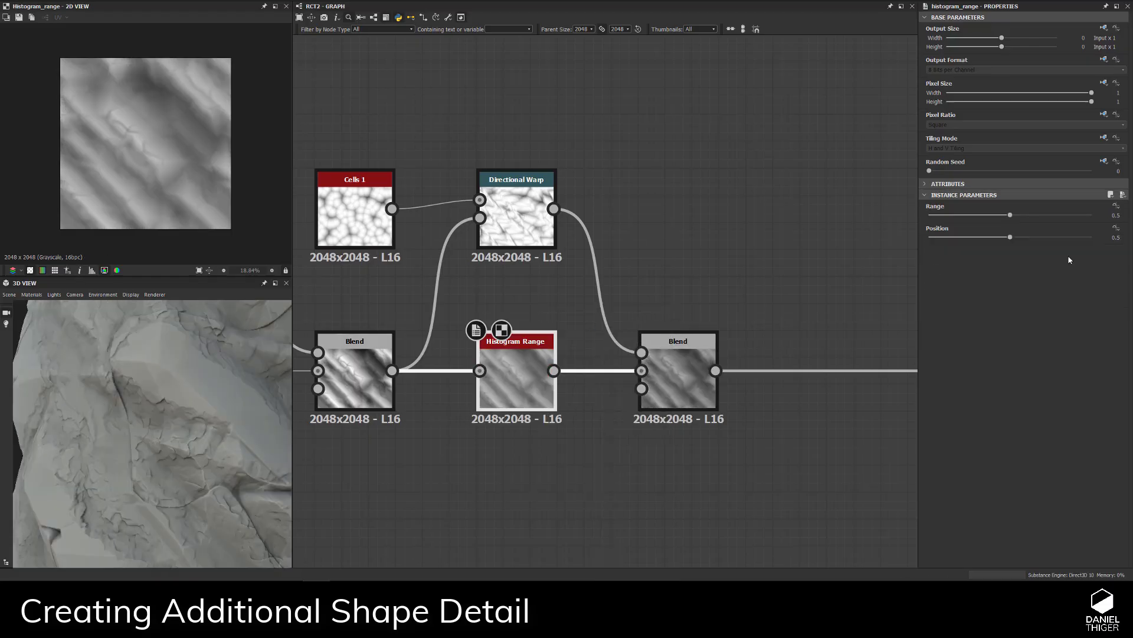
- Set the Histogram Range's range to 1 and its position to 0.6
left_click(1105, 215)
type("1")
key("Return")
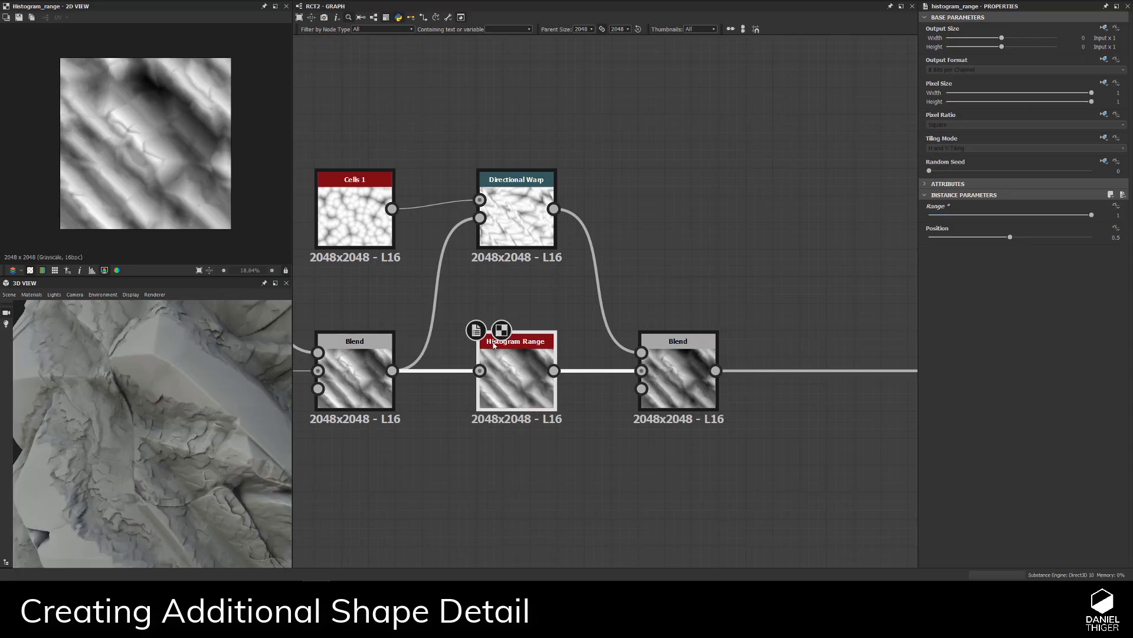
left_click_drag(1011, 239, 1023, 238)
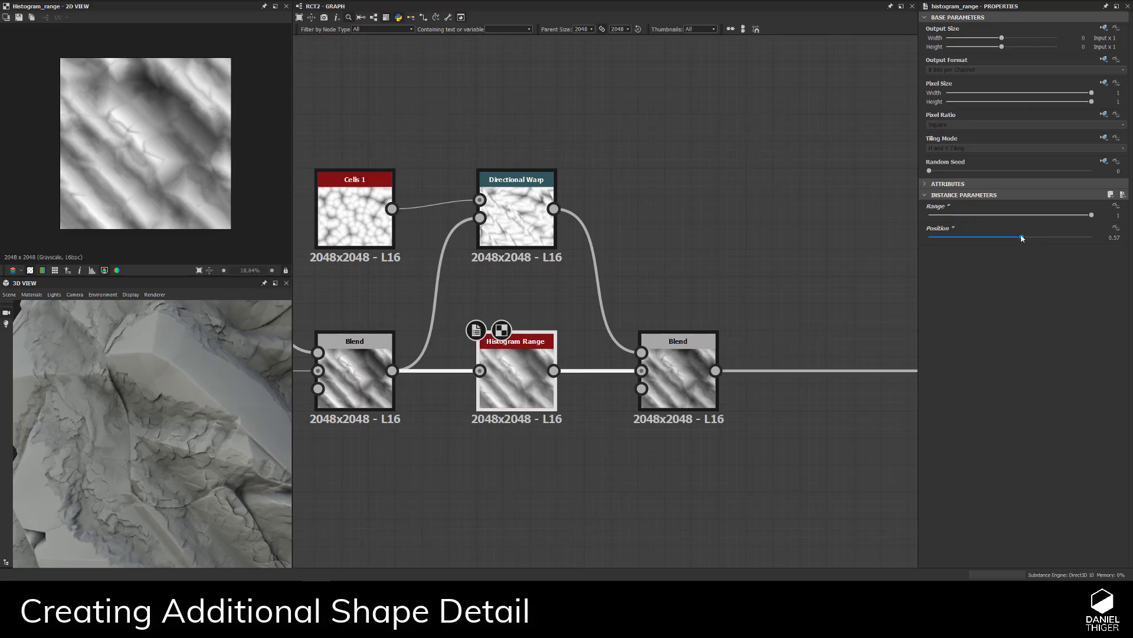
double_click(1103, 237)
type("0.6")
key("Return")
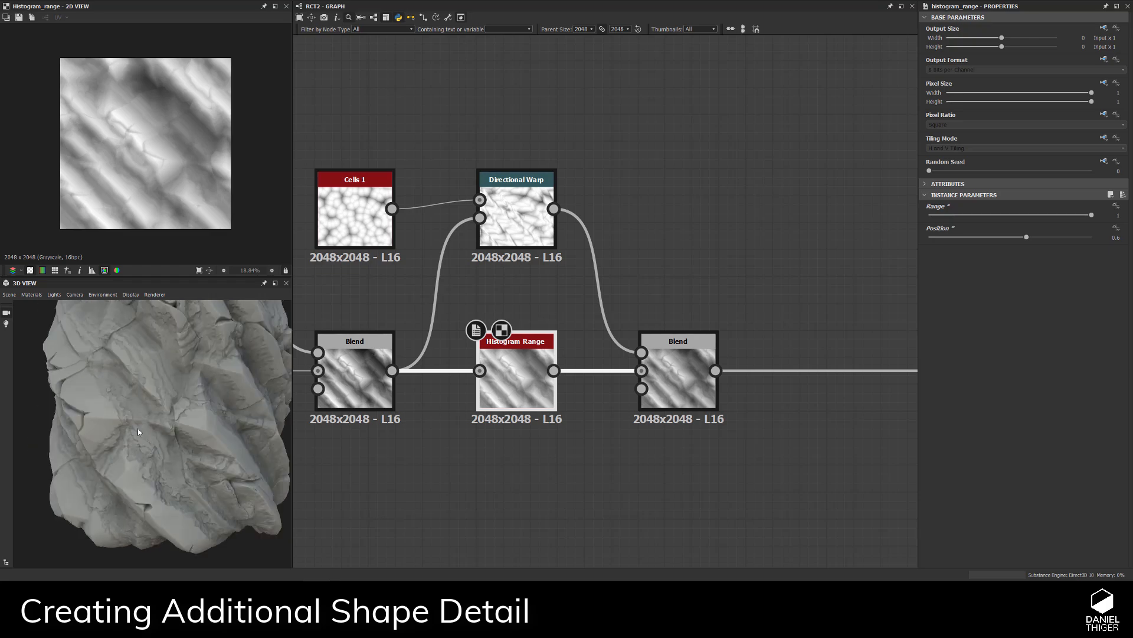
- Raise the Subtract Blend's opacity to 0.15
left_click(678, 384)
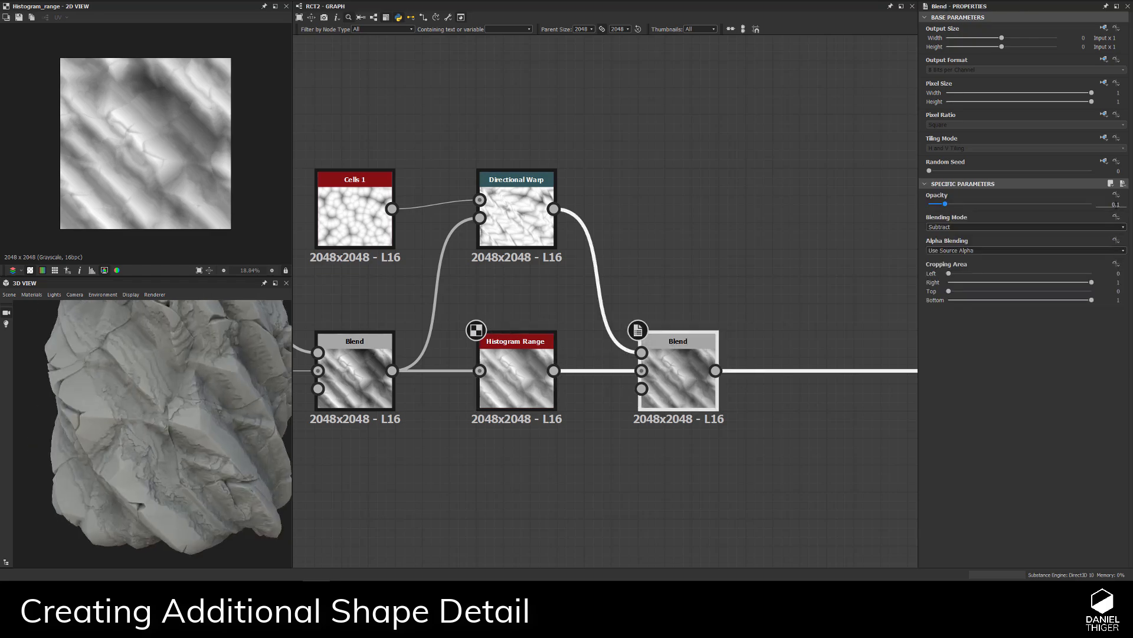
double_click(1113, 204)
key("Return")
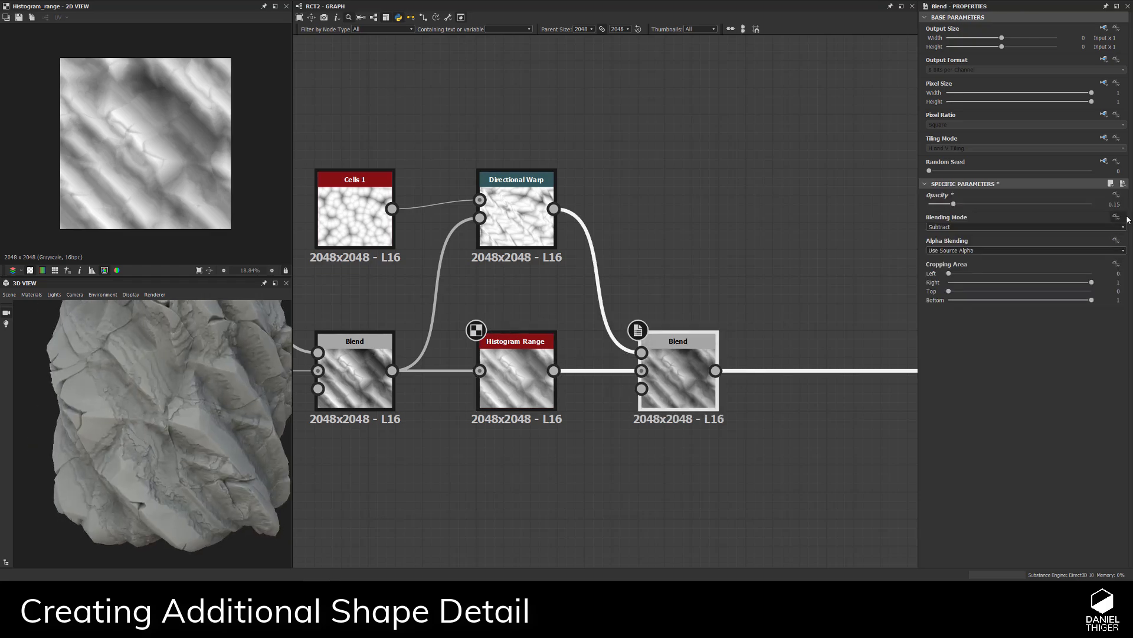
- Examine the added shape detail on the rock in 3D from several angles and under different light directions
left_click_drag(56, 392, 147, 415)
right_click_drag(147, 415, 190, 467)
left_click_drag(190, 466, 142, 439)
right_click_drag(142, 440, 122, 425)
left_click_drag(121, 425, 160, 501)
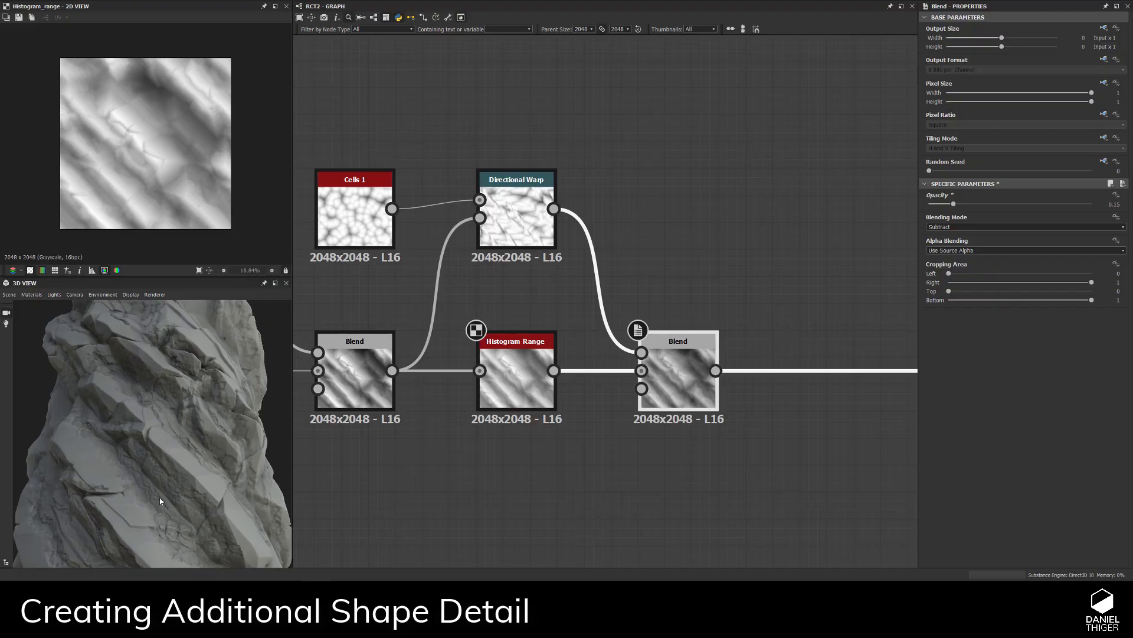
right_click_drag(160, 501, 209, 474)
left_click_drag(164, 416, 140, 440)
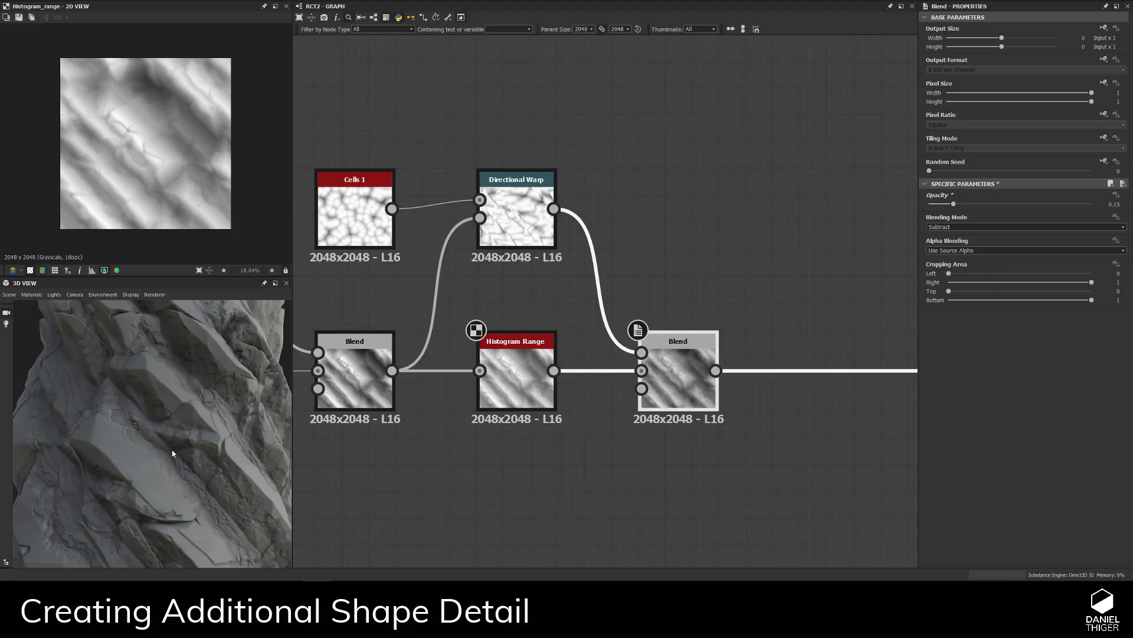
right_click_drag(173, 453, 106, 427)
left_click_drag(106, 426, 147, 421)
right_click_drag(147, 421, 133, 415)
left_click_drag(133, 416, 153, 449)
right_click_drag(153, 448, 170, 471)
left_click_drag(169, 471, 195, 448)
- Review the Cells 1, Directional Warp and first Blend outputs in 2D to compare the warped cells with the rock's height
left_click(716, 227)
middle_click_drag(716, 228, 597, 253)
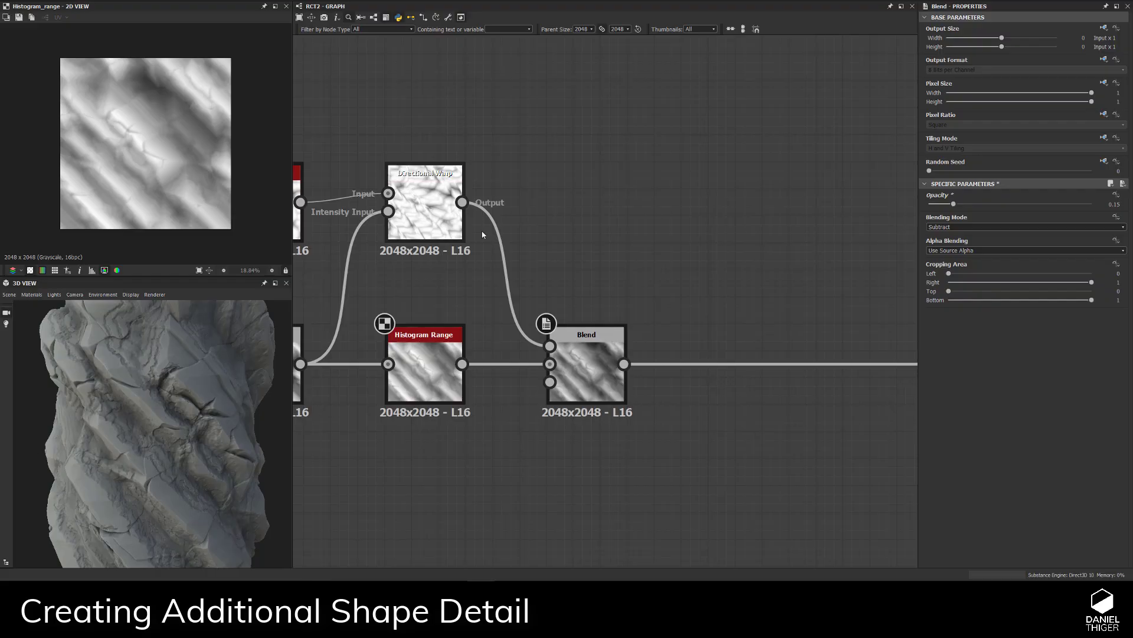
scroll(640, 245, "down", 2)
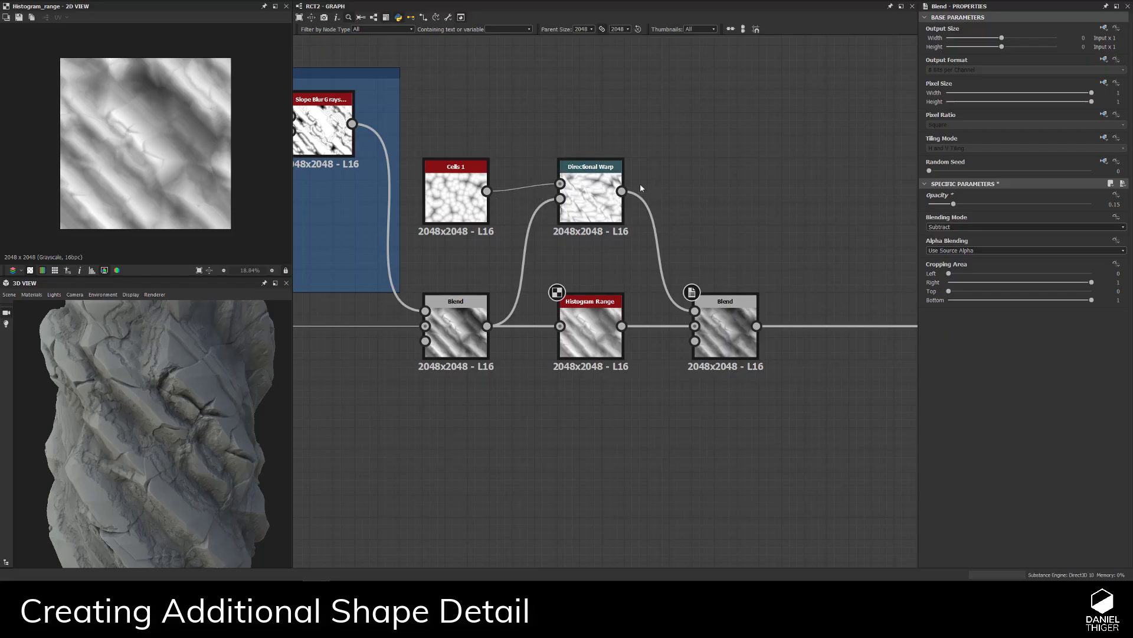
middle_click_drag(630, 155, 656, 136)
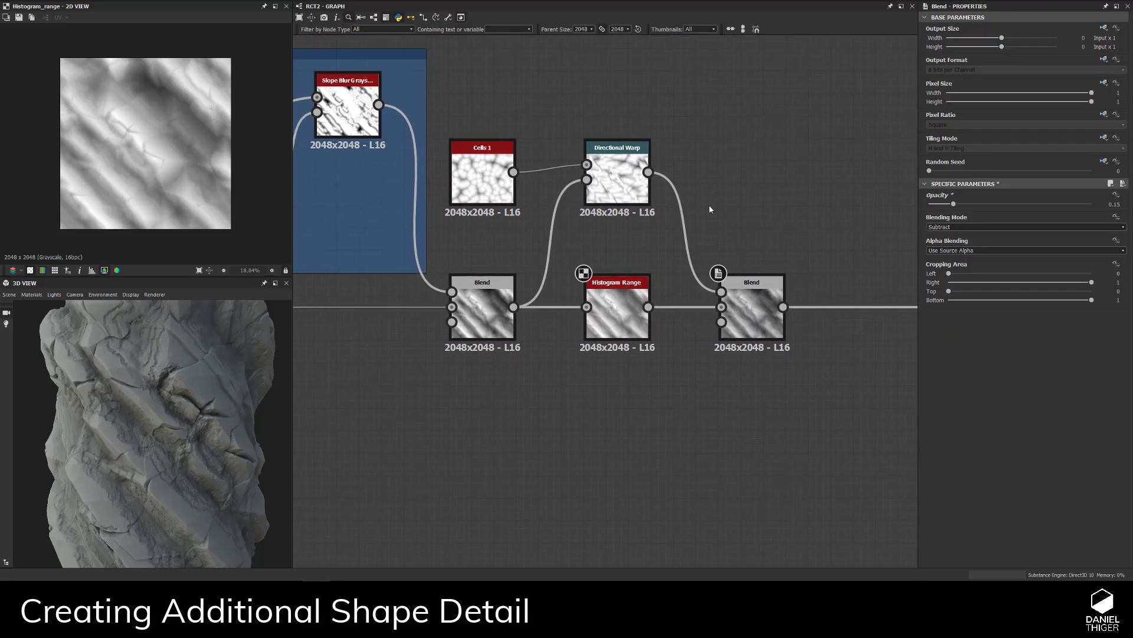
middle_click_drag(542, 402, 541, 410)
double_click(482, 184)
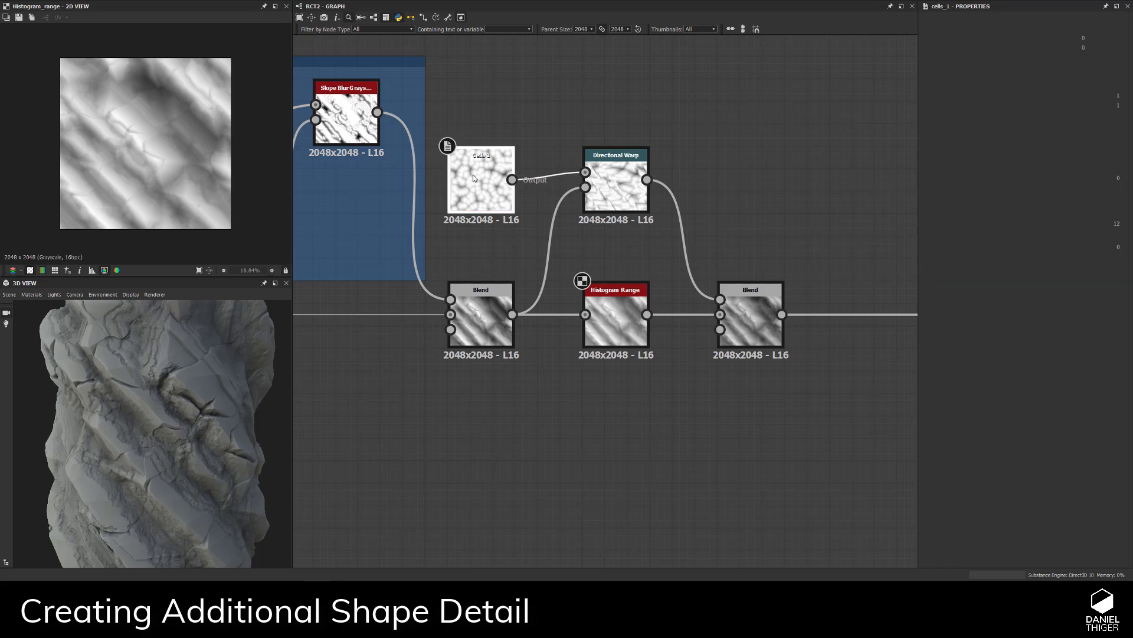
double_click(618, 193)
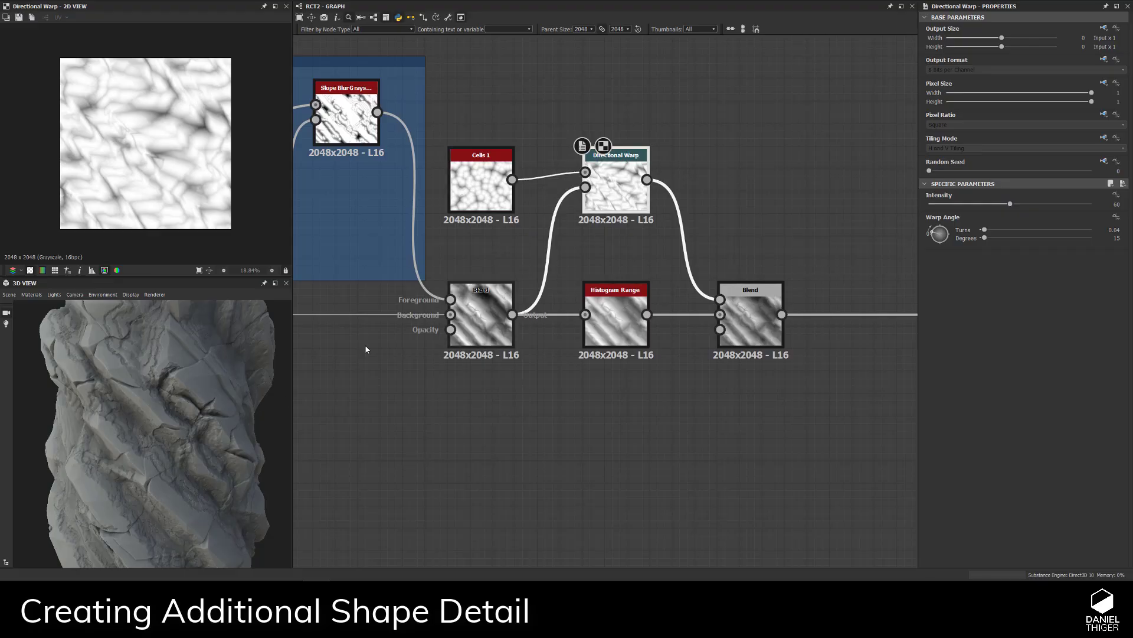
scroll(131, 438, "up", 5)
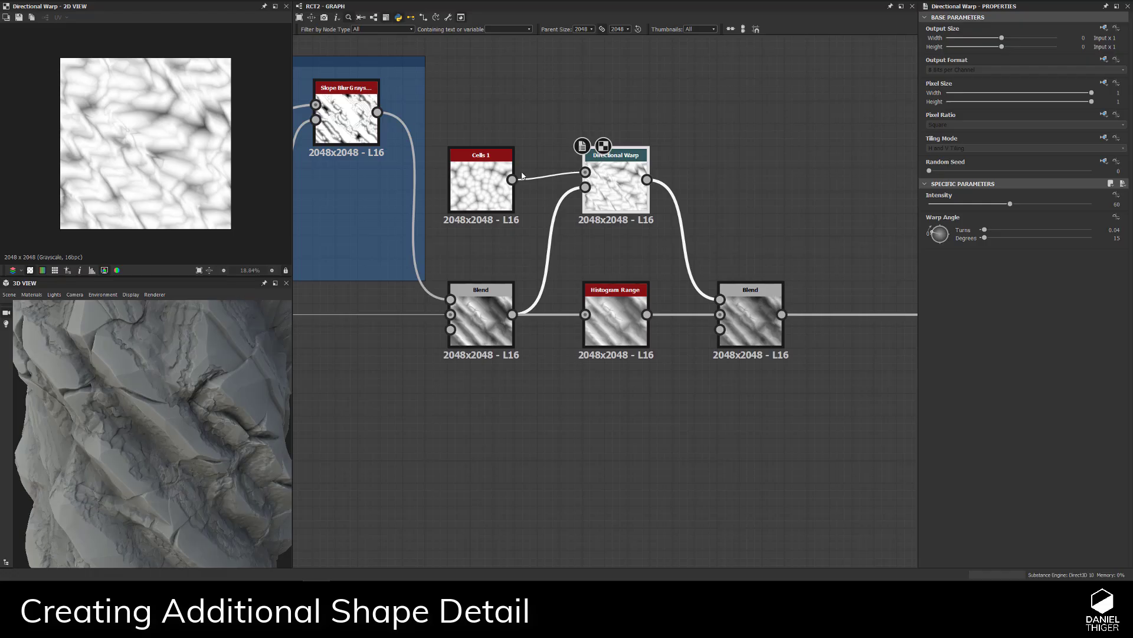
double_click(478, 183)
double_click(620, 176)
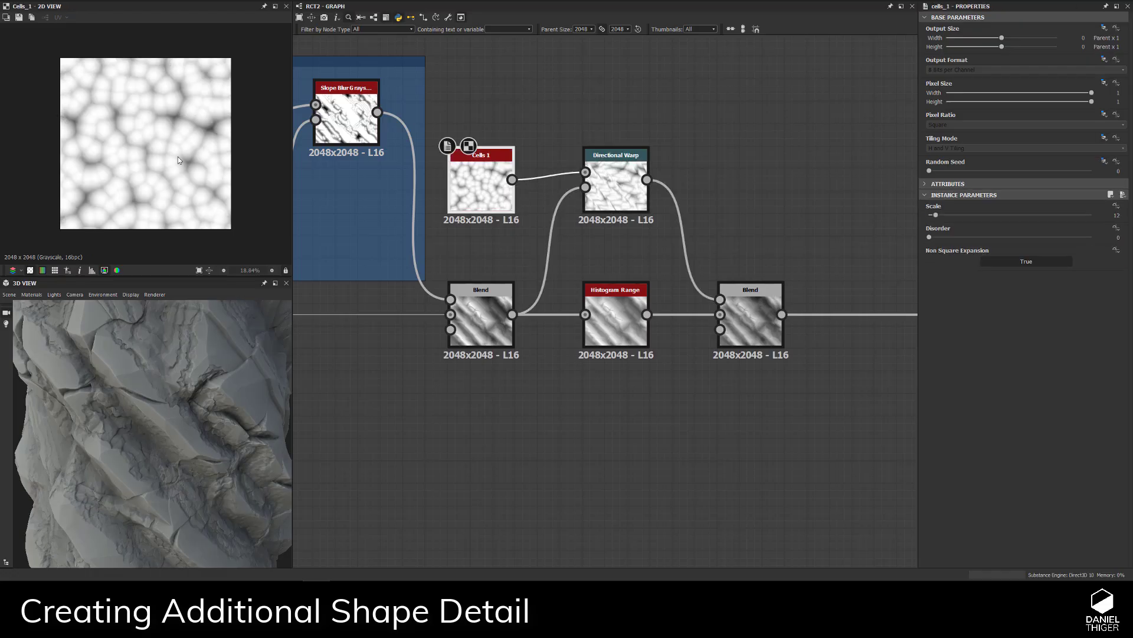
scroll(178, 157, "up", 2)
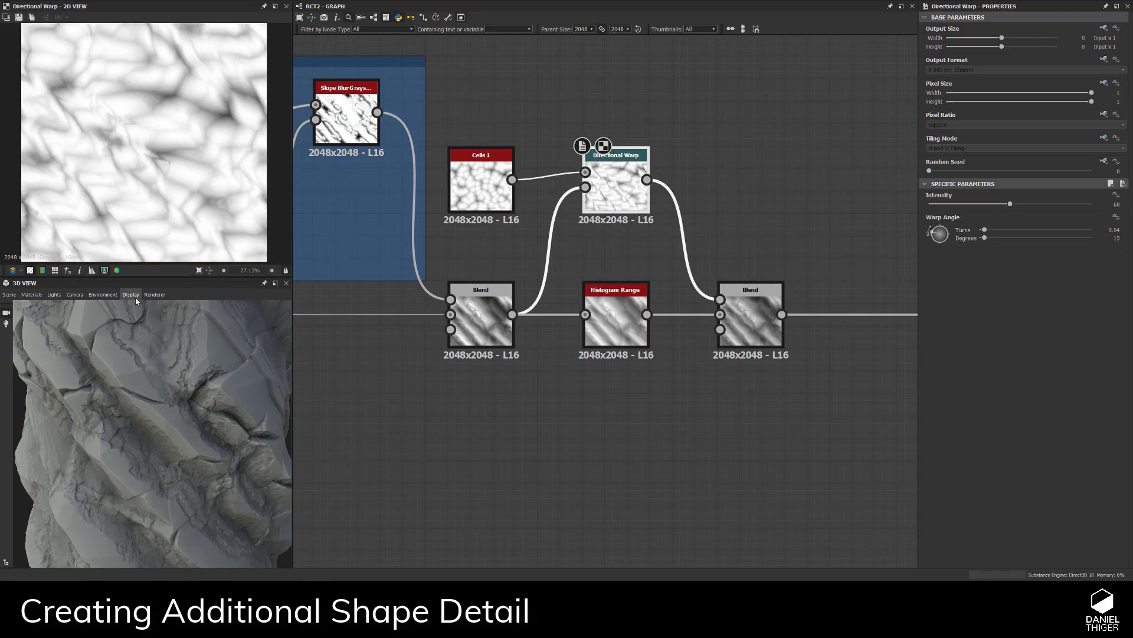
double_click(468, 319)
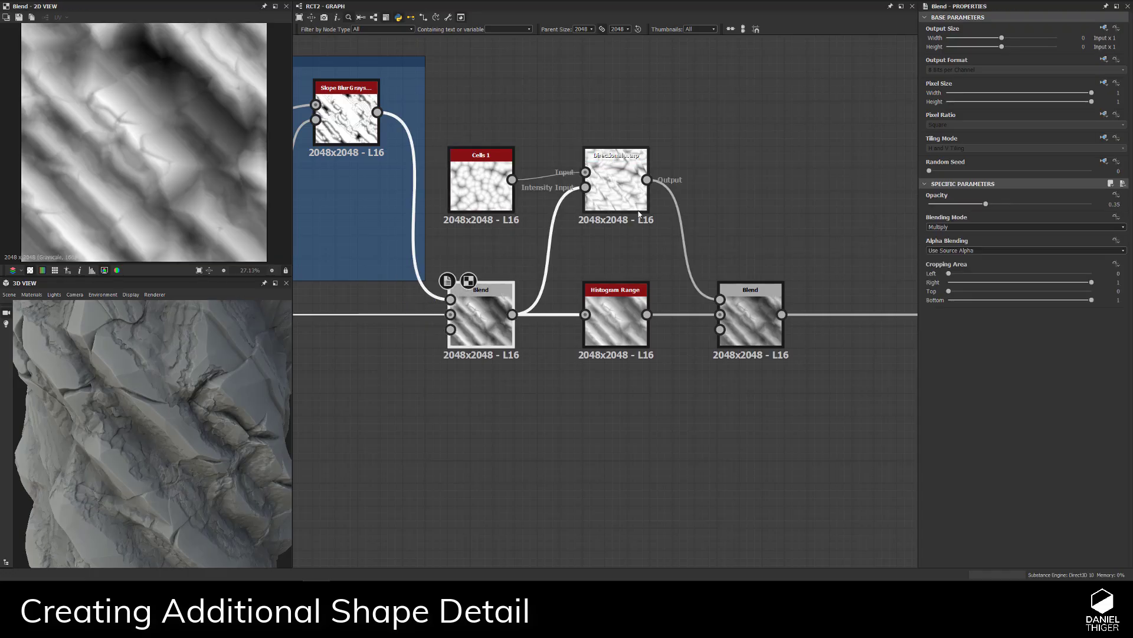
double_click(621, 182)
- Move the Directional Warp and Cells 1 nodes down, closer to the row of Blend and Histogram Range nodes
middle_click_drag(662, 216, 690, 245)
left_click_drag(531, 195, 531, 240)
left_click_drag(396, 186, 396, 232)
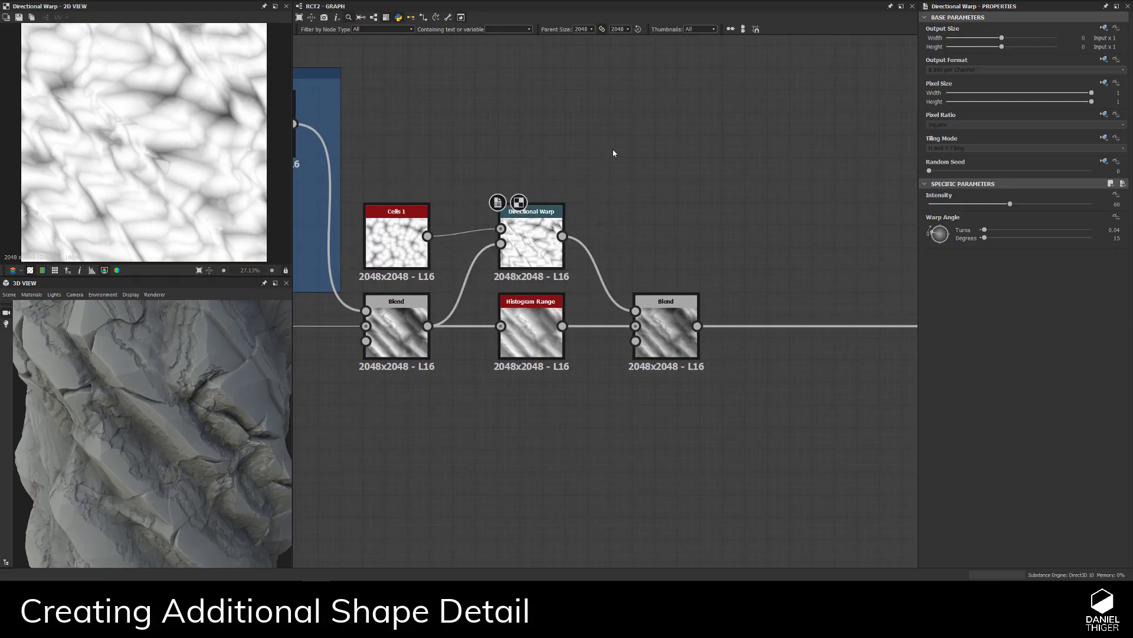
- Enclose Cells 1, Directional Warp, Histogram Range and their two Blend nodes in a frame, moved slightly away from the preceding frame
middle_click_drag(693, 200, 594, 206)
scroll(605, 198, "down", 3)
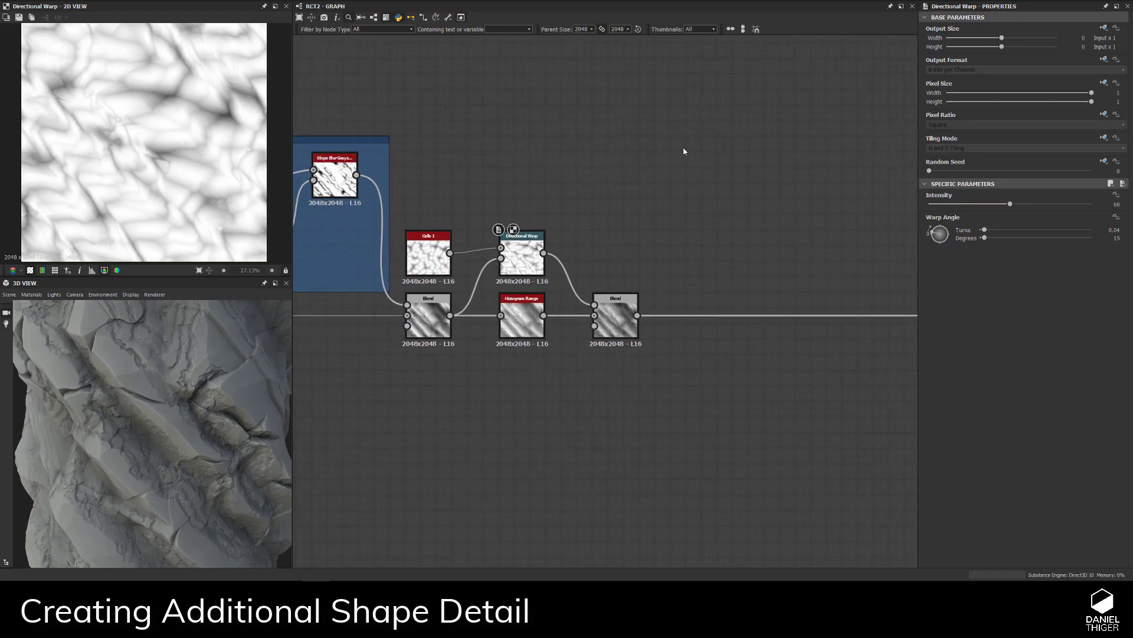
left_click_drag(705, 136, 419, 407)
right_click(418, 305)
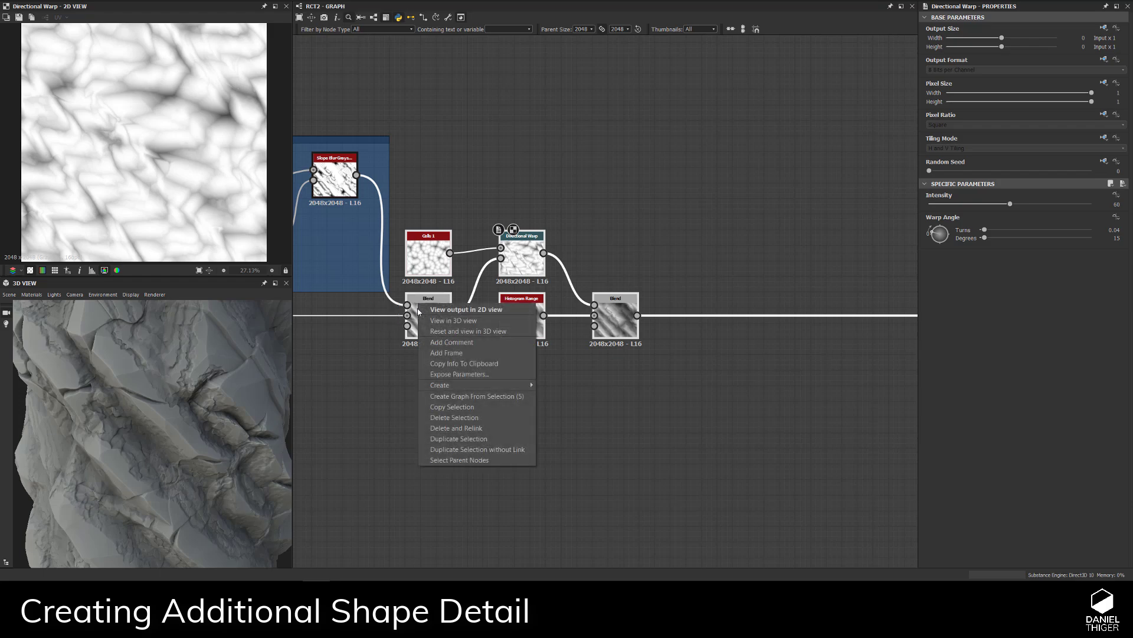
left_click(478, 357)
left_click_drag(406, 210, 444, 208)
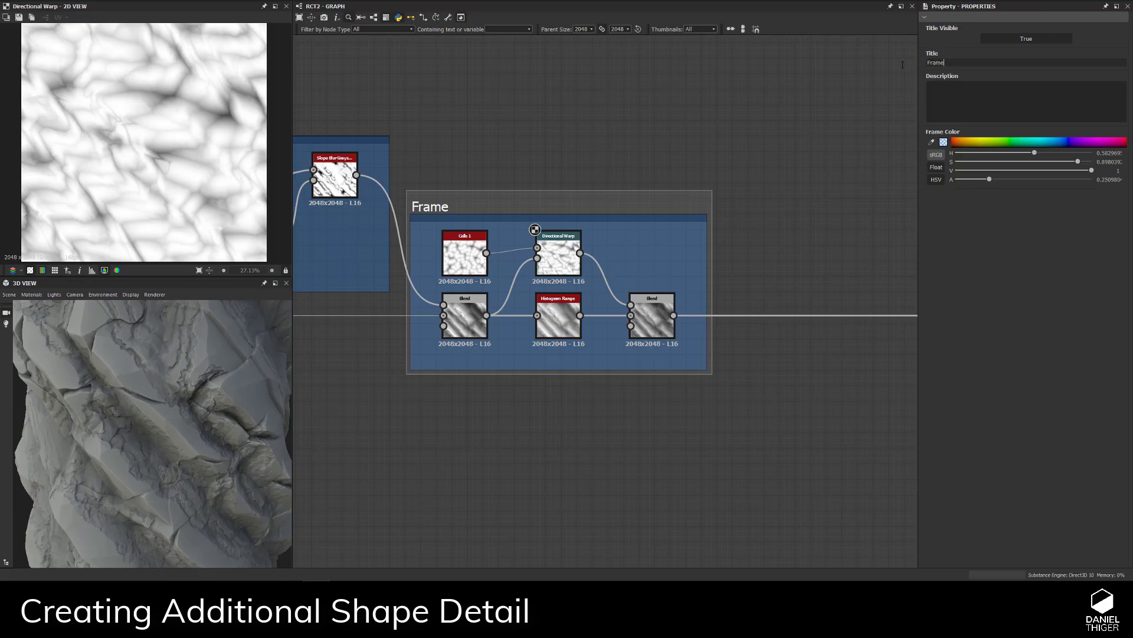
- Title the new frame "Additional Shape Detail"
key("ctrl+a")
type("Ad")
type("ditional Shape Detail")
key("Return")
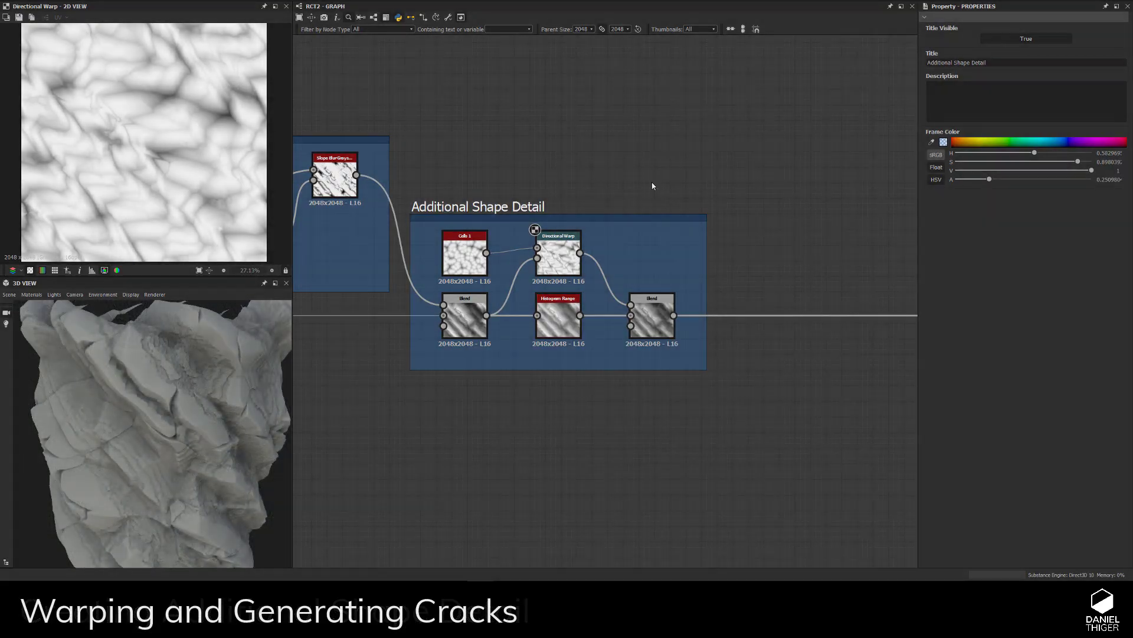
- Duplicate the DeteDirectionalWarp node of the Secondary Detail group with its input links and place the copy just after the Additional Shape Detail frame
scroll(782, 165, "down", 2)
left_click_drag(195, 378, 169, 342)
scroll(170, 348, "up", 5)
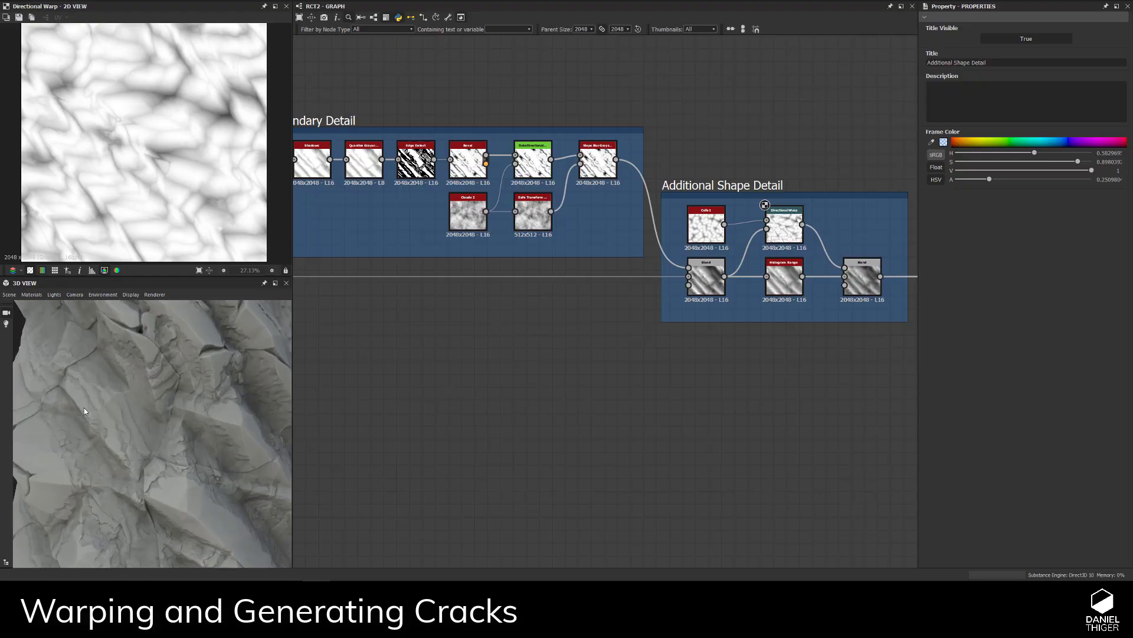
middle_click_drag(786, 327, 487, 359)
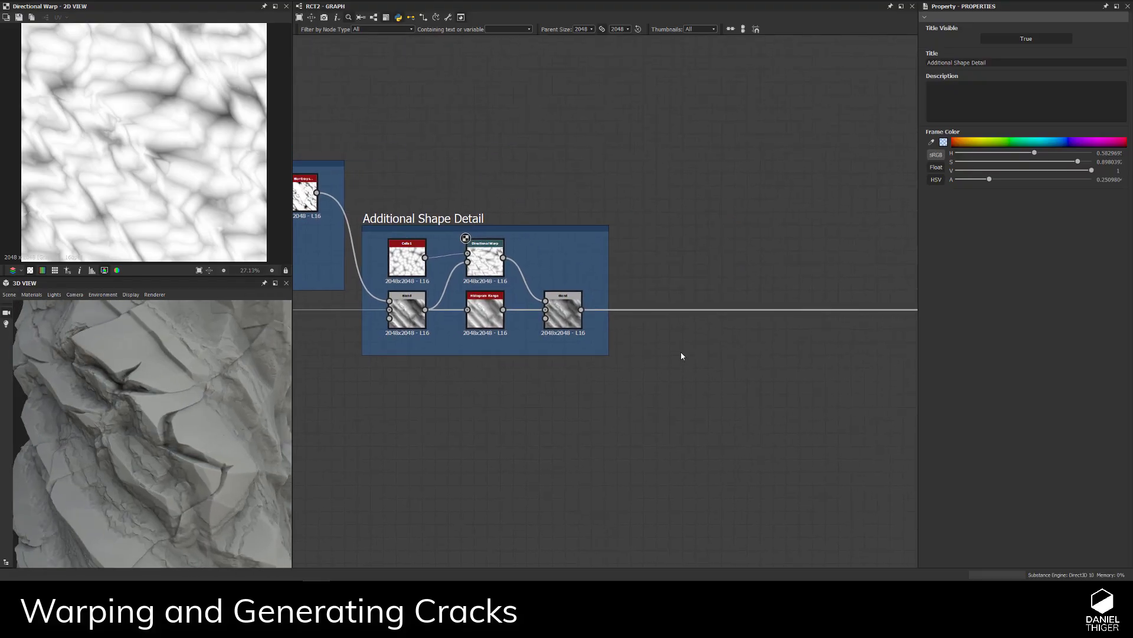
scroll(614, 235, "down", 2)
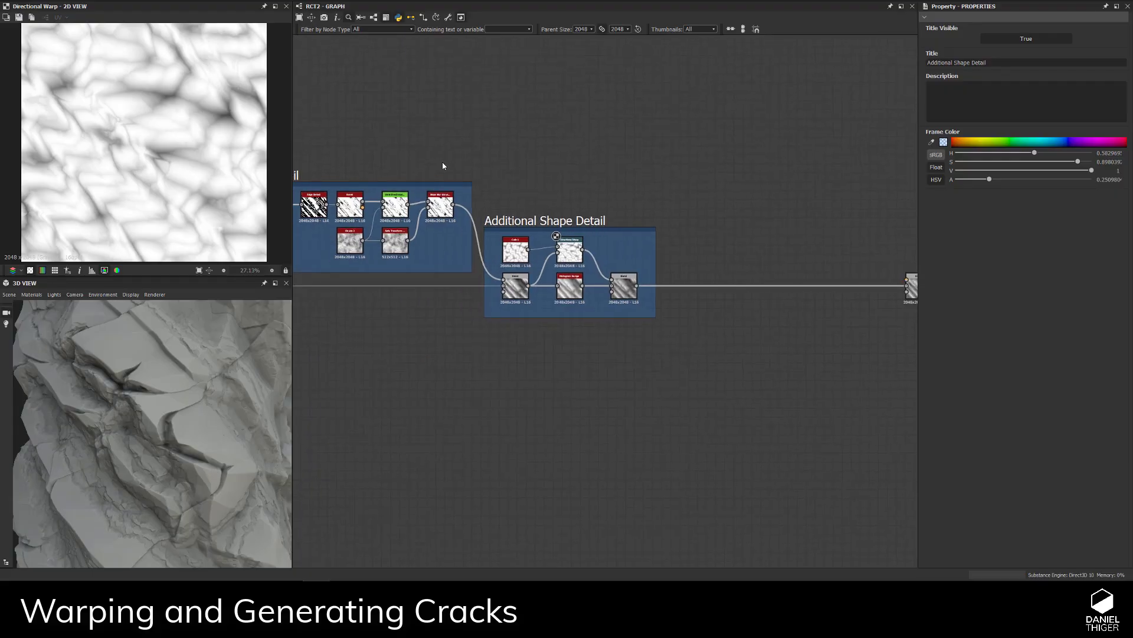
scroll(422, 163, "up", 1)
scroll(422, 163, "up", 1)
left_click(367, 221)
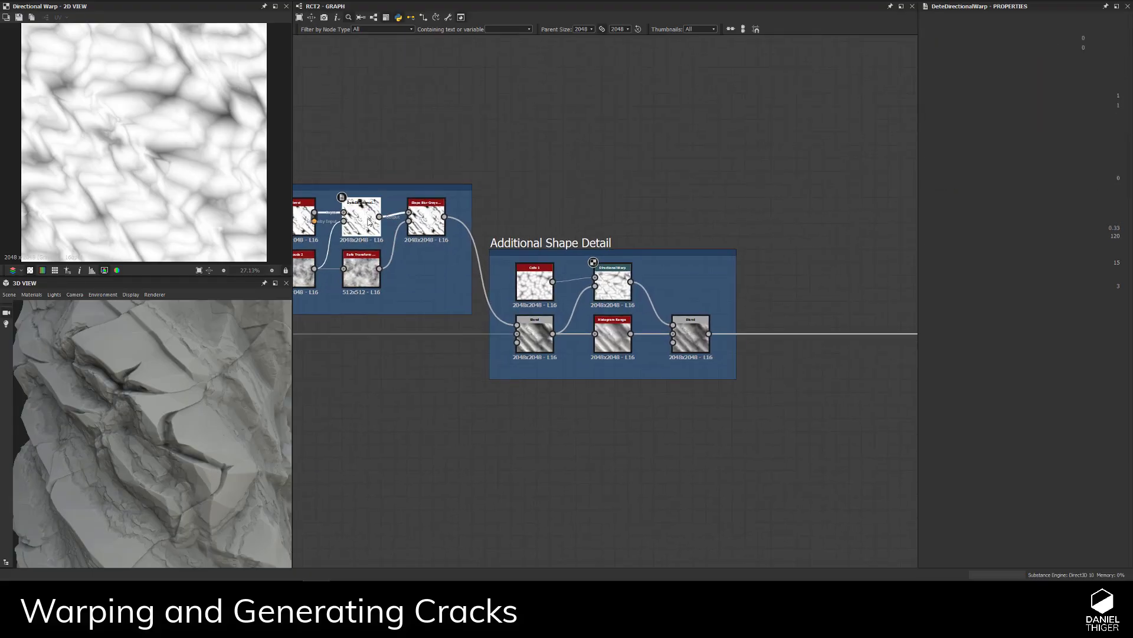
left_click_drag(367, 220, 784, 287)
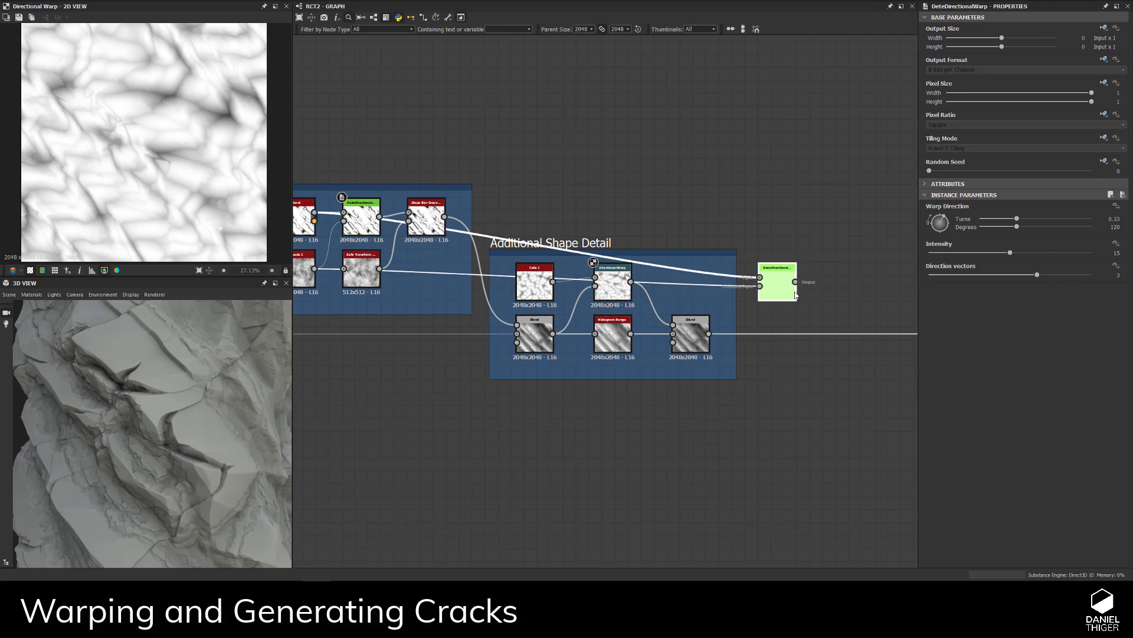
middle_click_drag(784, 287, 678, 287)
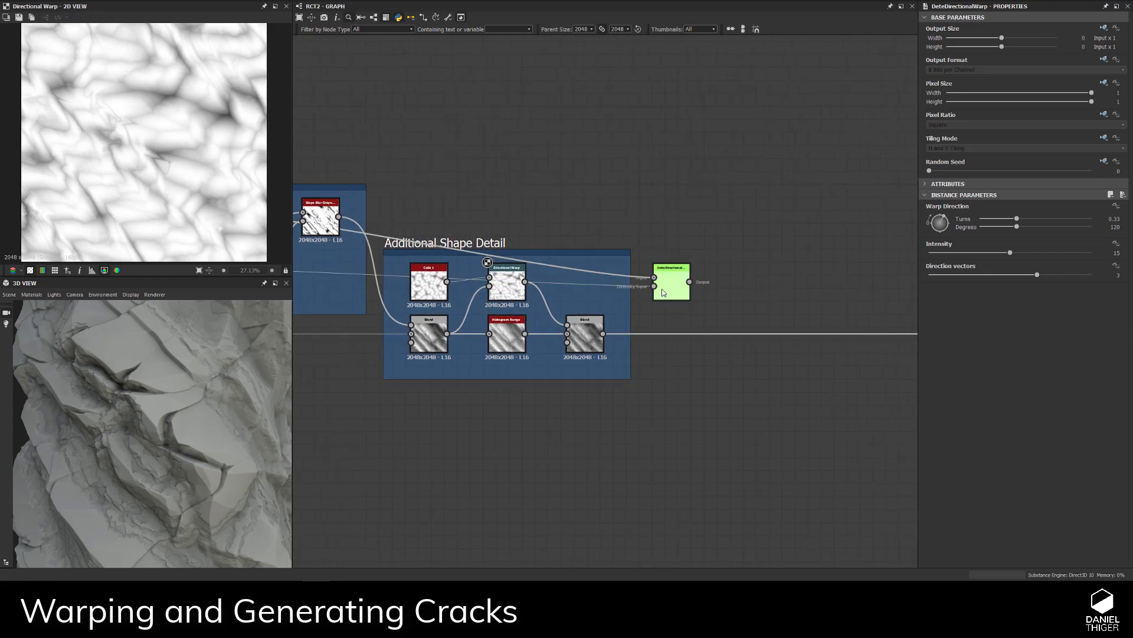
left_click_drag(672, 289, 711, 289)
- Feed the last Blend into the duplicated warp's Input and transfer the Blend's main outgoing link to the warp's output
left_click_drag(603, 333, 693, 277)
middle_click_drag(684, 295, 563, 307)
scroll(557, 319, "up", 1)
scroll(558, 319, "up", 2)
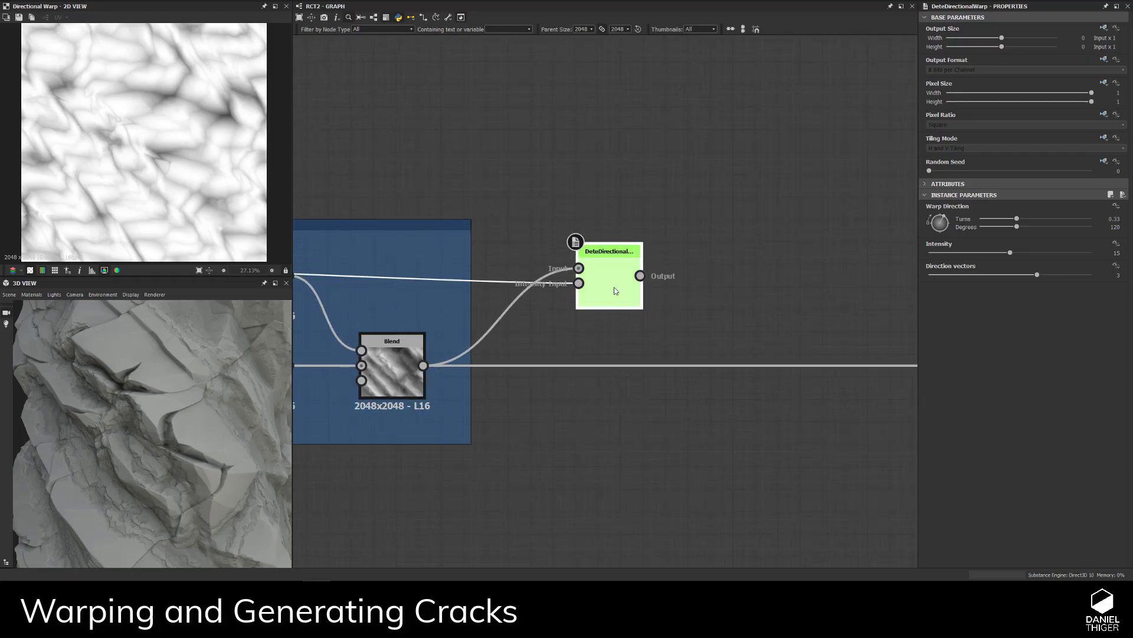
left_click_drag(602, 283, 557, 309)
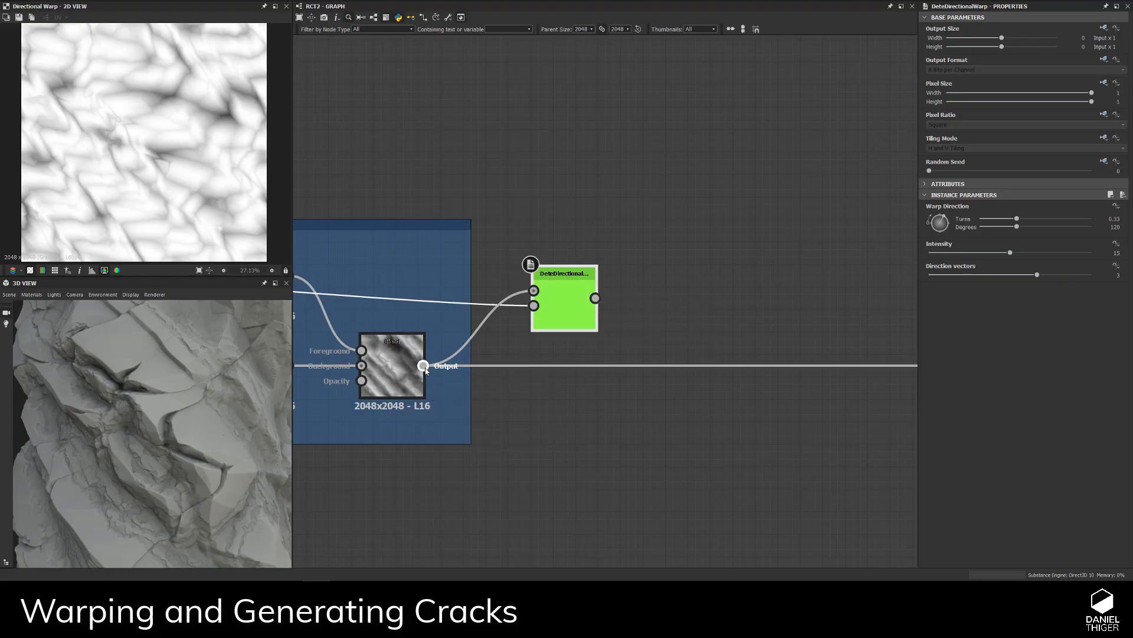
left_click_drag(423, 367, 533, 387, "shift")
- Set the duplicated warp's direction to 160 degrees and its intensity to 10
scroll(203, 403, "down", 5)
left_click_drag(203, 404, 152, 390, "alt")
scroll(180, 394, "up", 8)
scroll(180, 390, "down", 3)
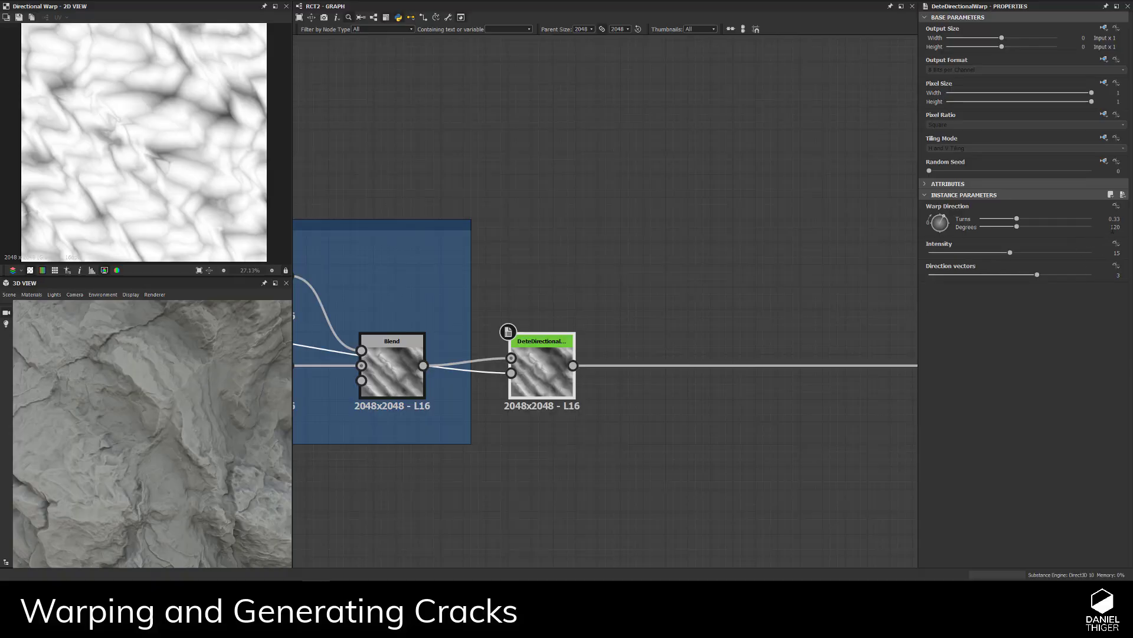
left_click(1113, 226)
key("Return")
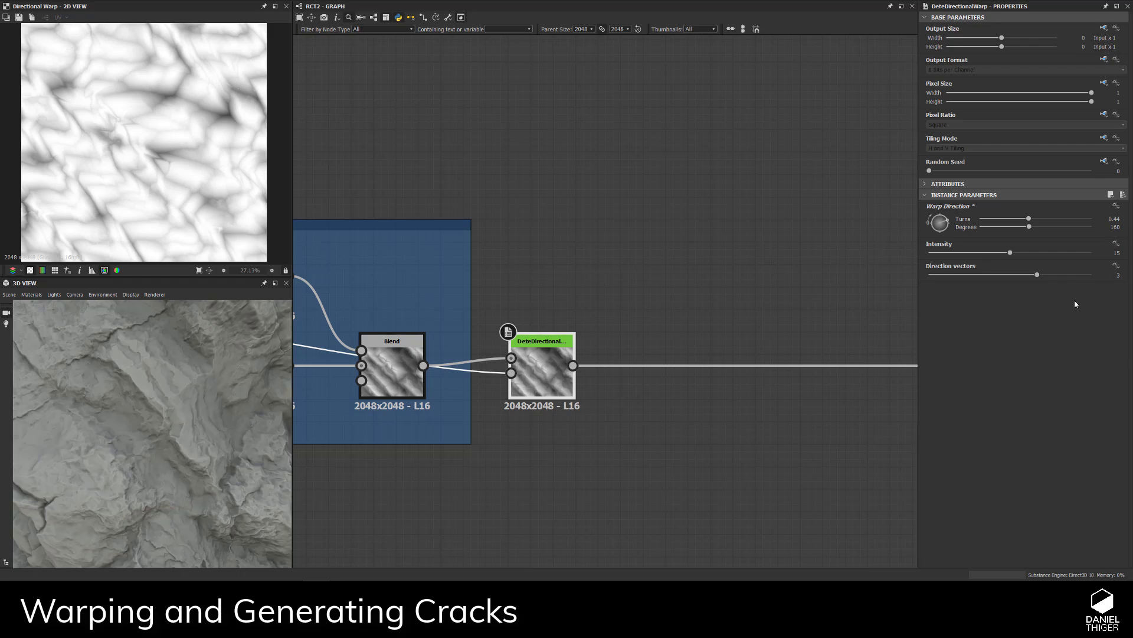
left_click(1118, 252)
type("10")
key("Return")
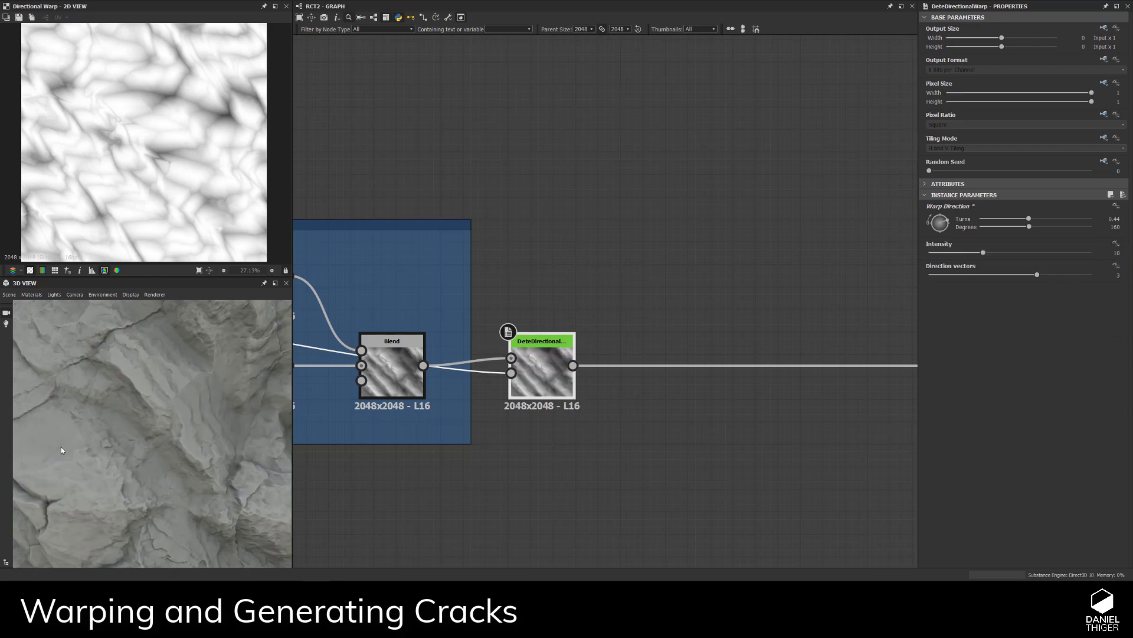
- Reduce the warp's direction vectors to 2
left_click_drag(120, 430, 183, 436)
scroll(182, 436, "up", 3)
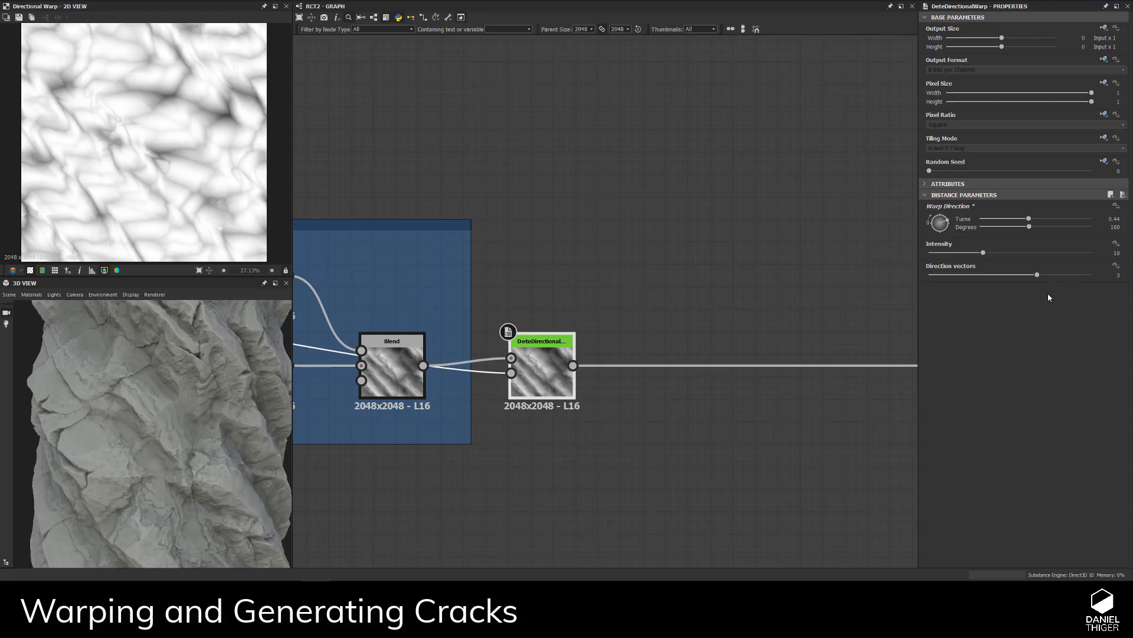
left_click_drag(1032, 275, 998, 280)
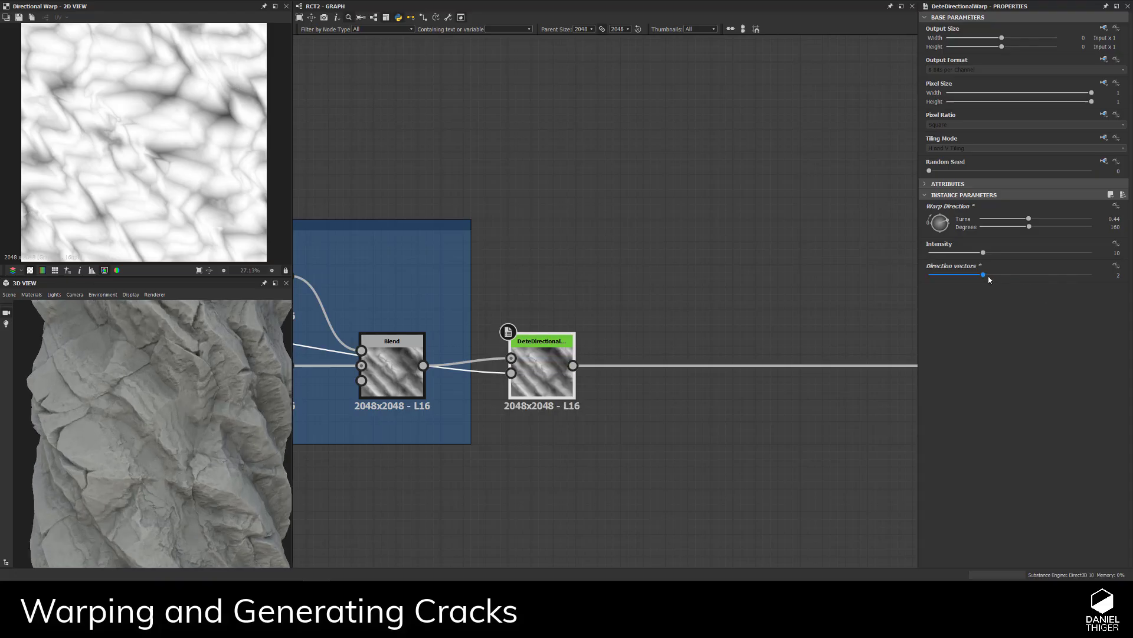
left_click_drag(912, 281, 998, 284)
- Examine the warped rock surface in 3D from several angles, both close up and as a whole
scroll(230, 455, "down", 5)
left_click_drag(230, 455, 36, 442)
scroll(106, 410, "up", 5)
left_click_drag(106, 410, 62, 421)
scroll(62, 421, "down", 5)
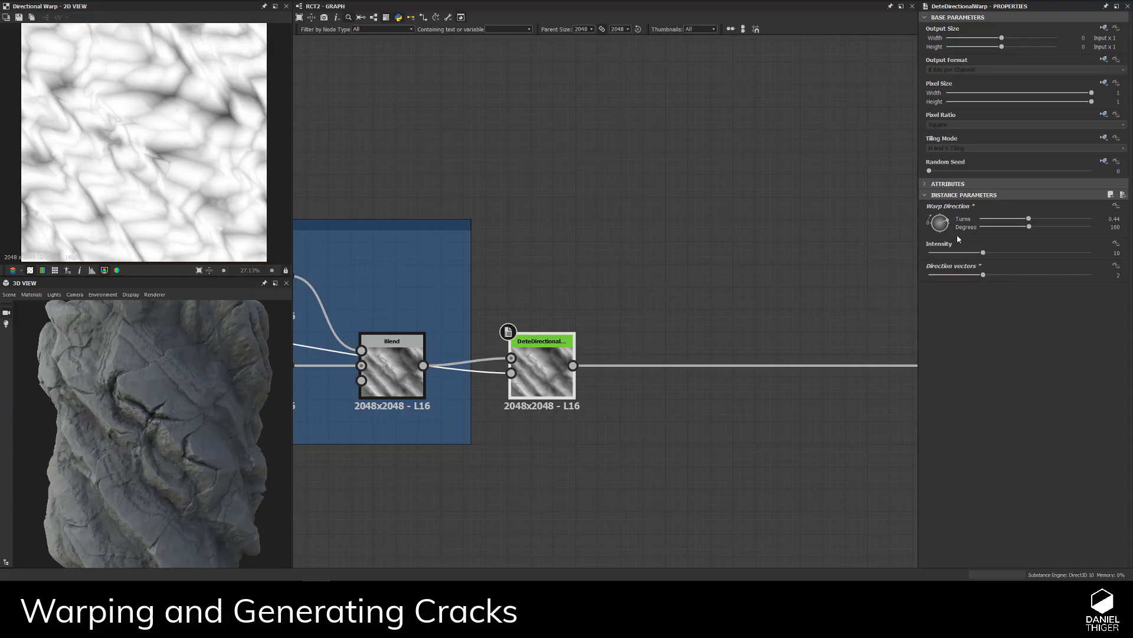
key("f")
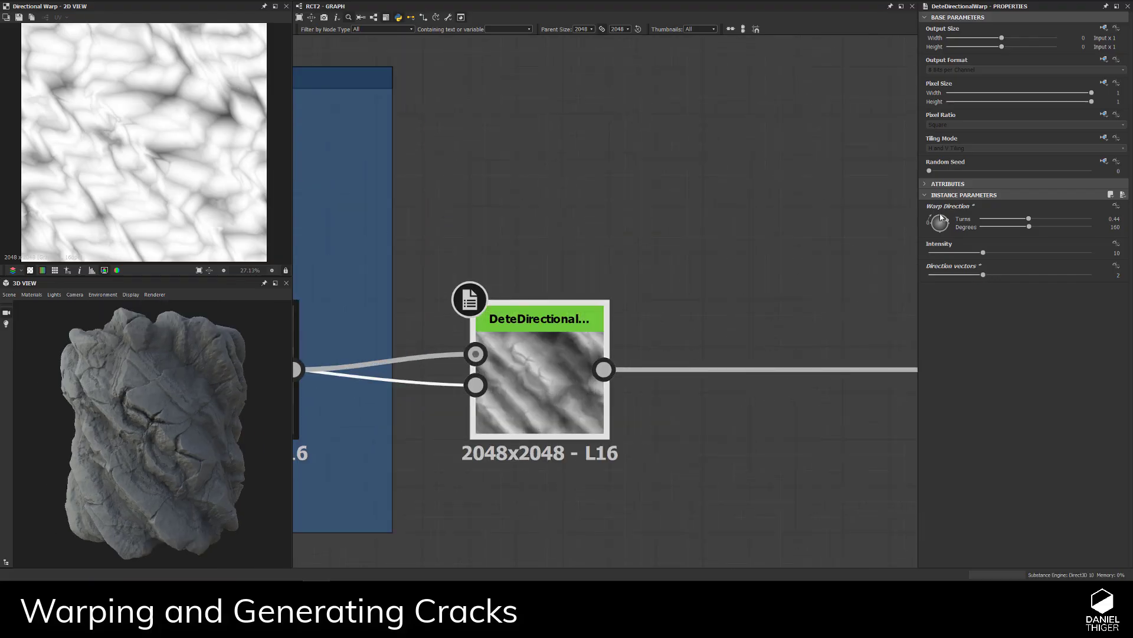
scroll(209, 399, "up", 5)
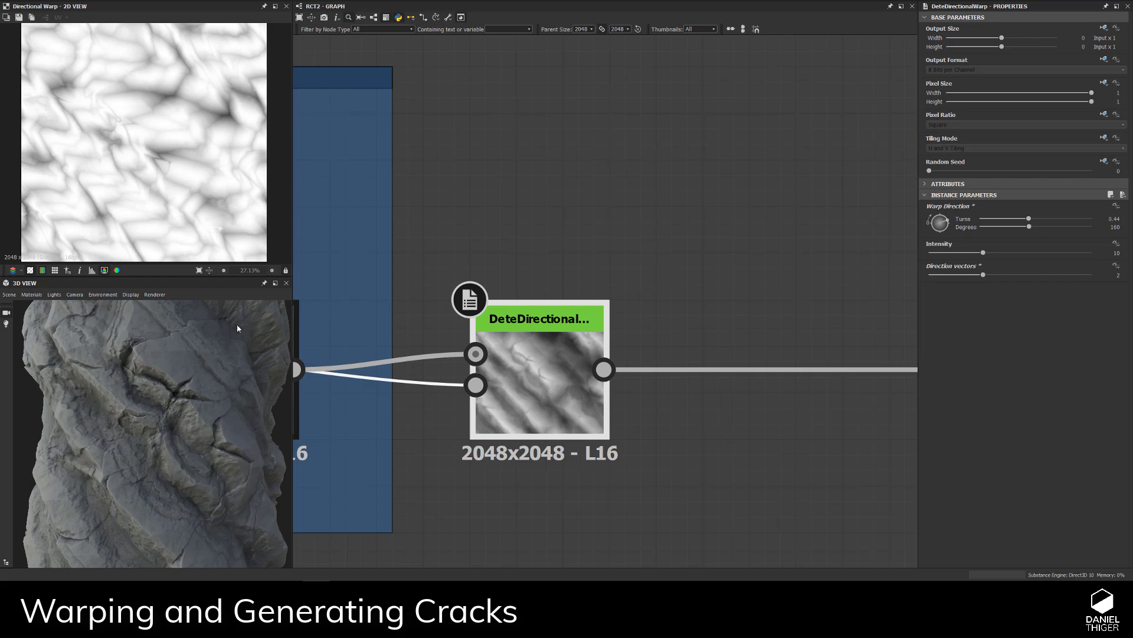
scroll(128, 394, "down", 5)
scroll(157, 447, "up", 5)
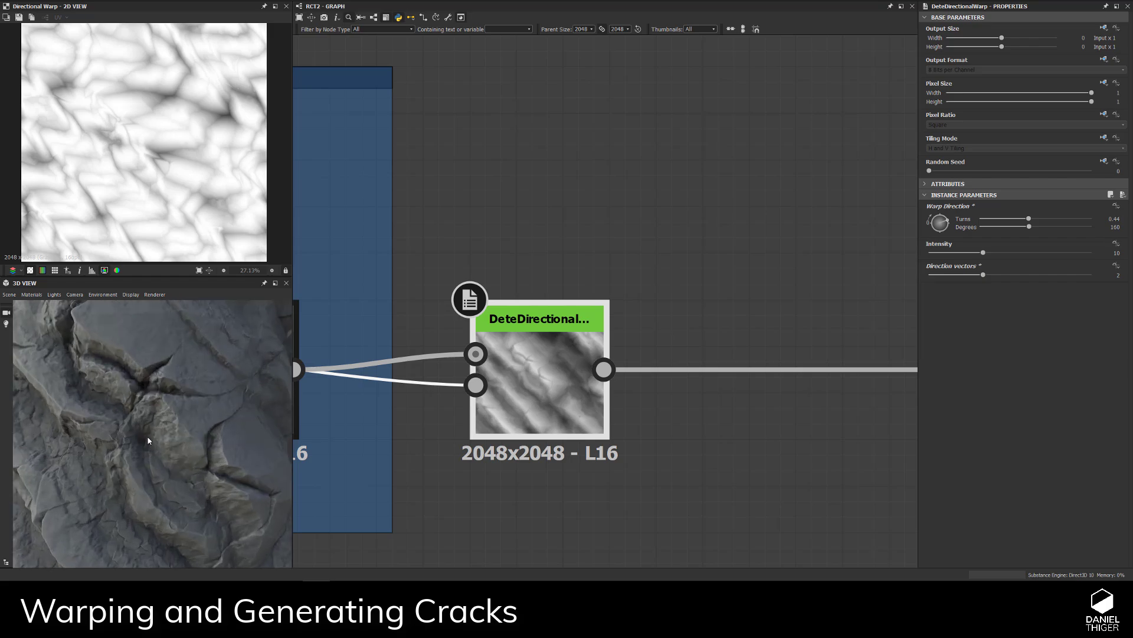
left_click_drag(150, 444, 146, 394)
scroll(132, 396, "down", 3)
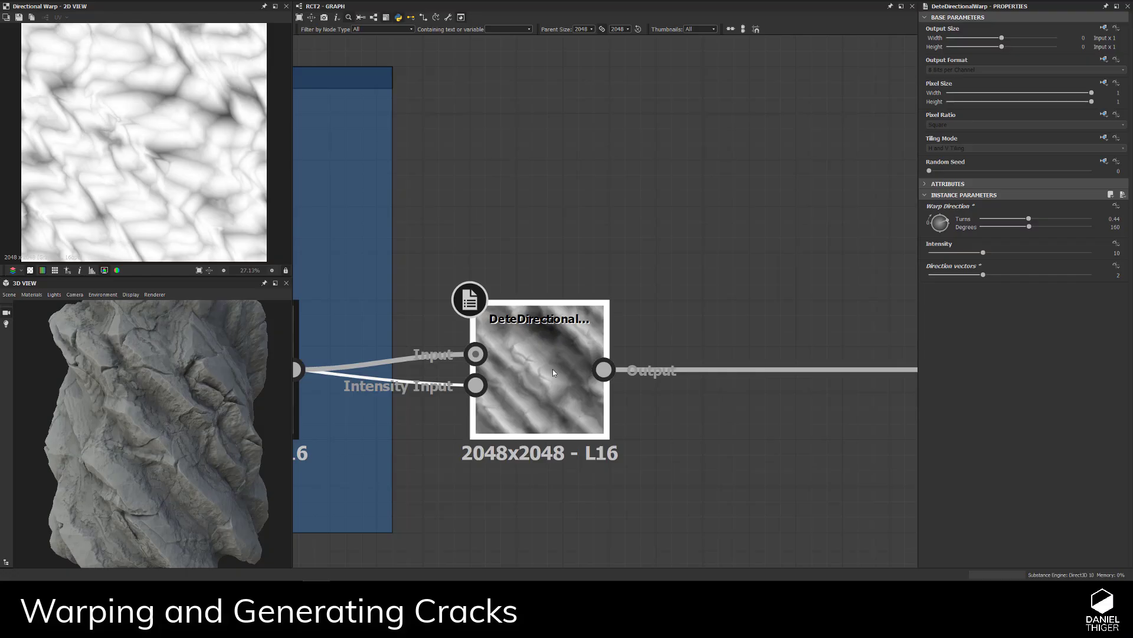
- Frame the DeteDirectionalWarp node under the title "Base warping" and place the frame beside the Additional Shape Detail frame
scroll(550, 366, "down", 3)
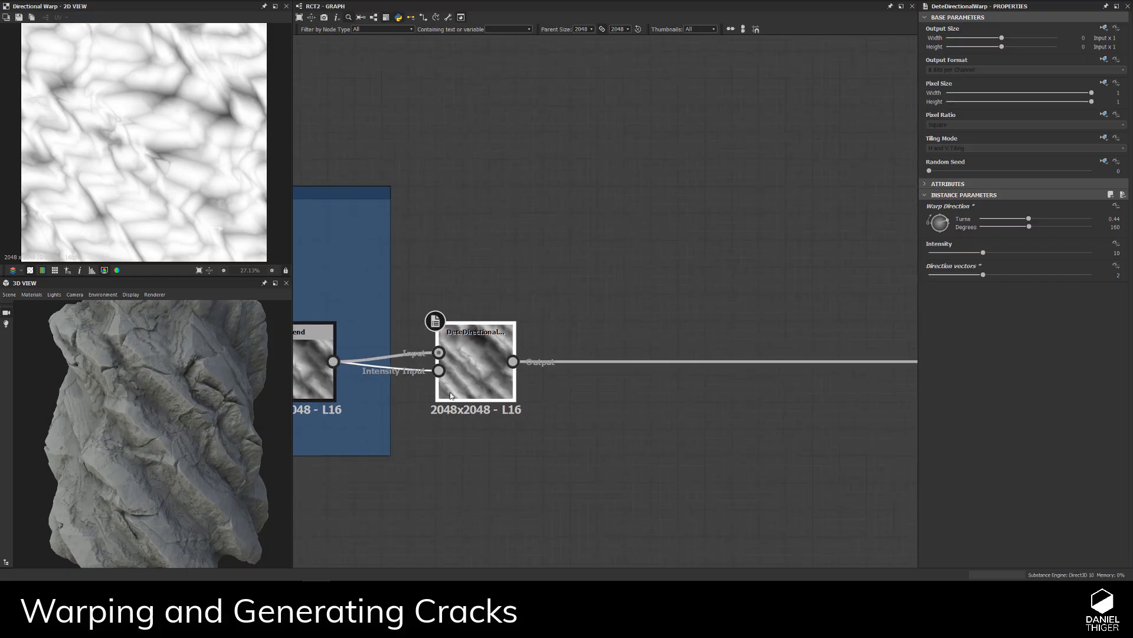
left_click_drag(450, 395, 523, 374)
right_click(531, 374)
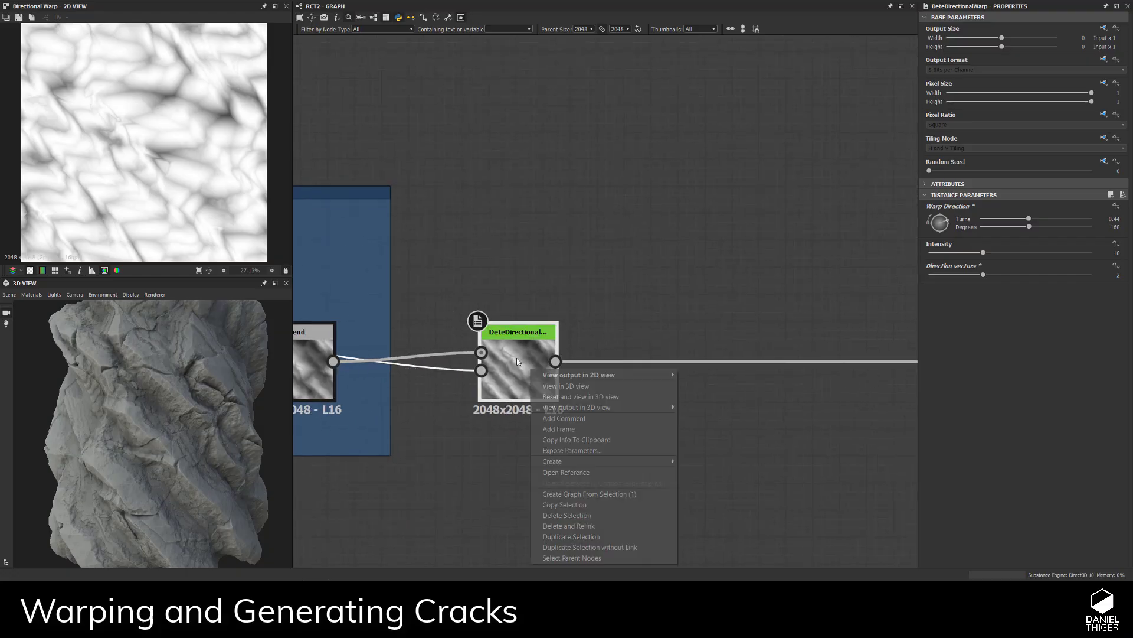
left_click(577, 435)
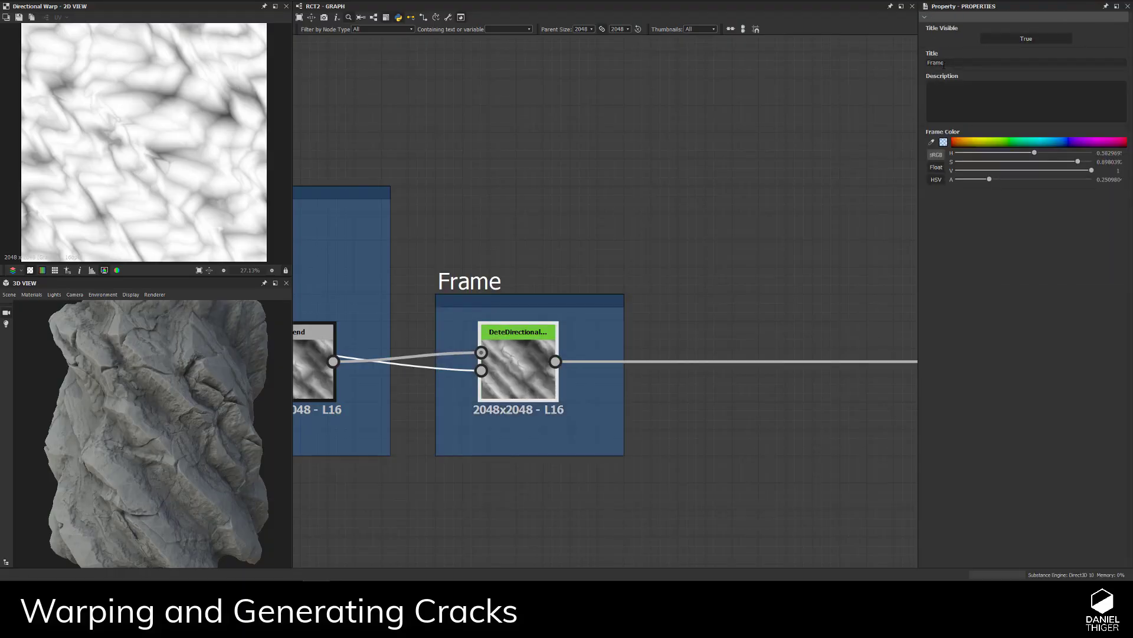
type("Base warping")
key("Return")
left_click_drag(486, 288, 461, 295)
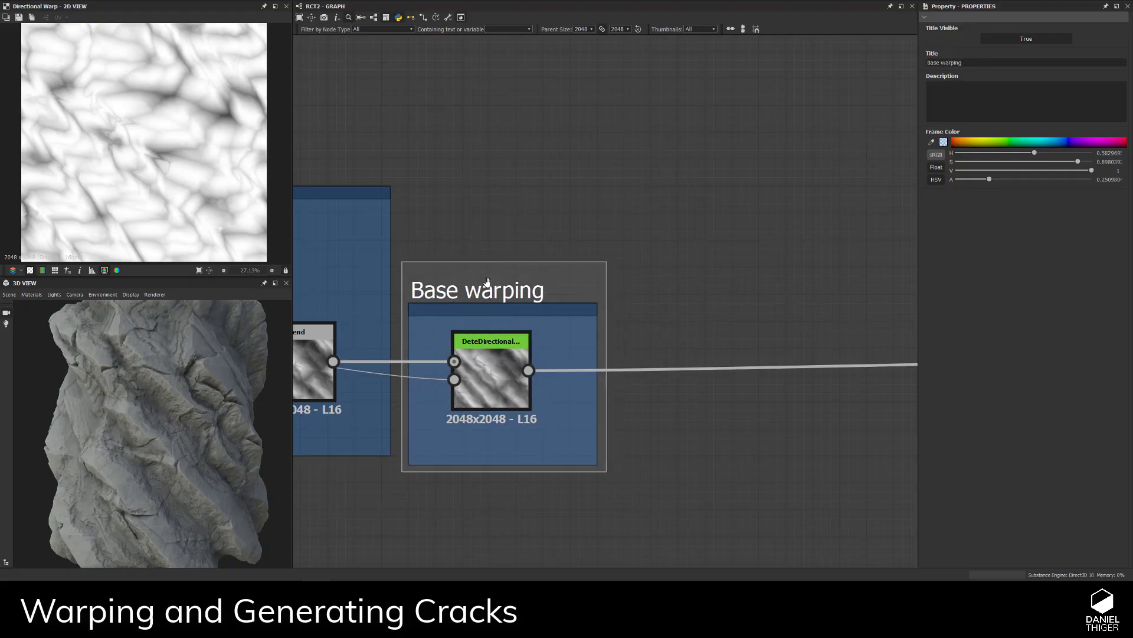
- Move the Clouds 2 node out of the Secondary Detail frame to a spot above it
scroll(460, 282, "down", 2)
middle_click_drag(441, 263, 704, 250)
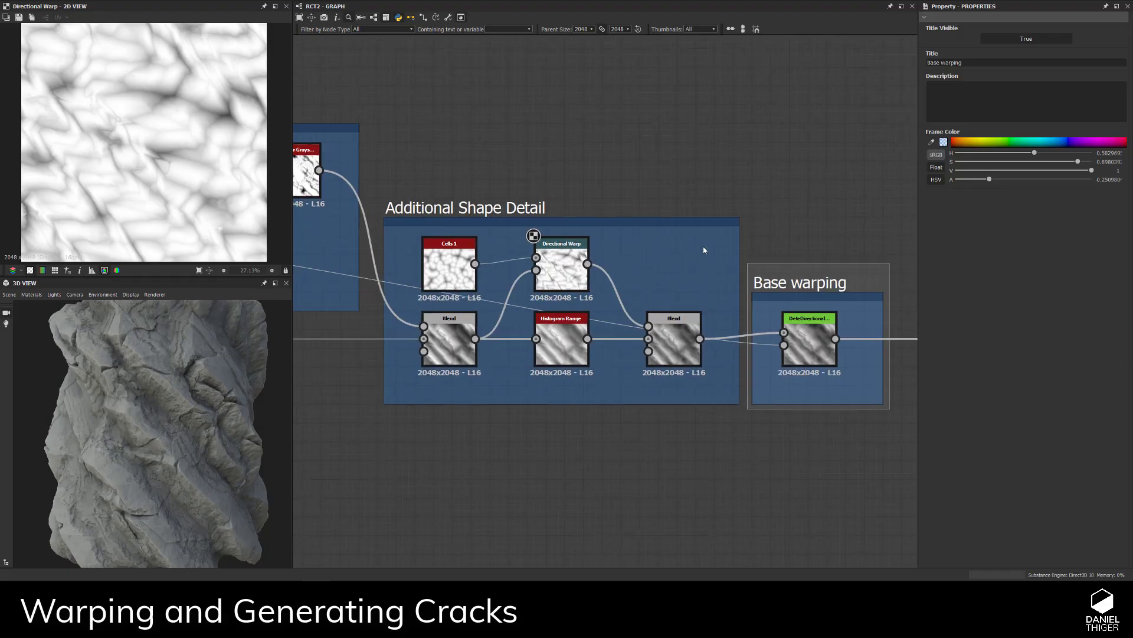
scroll(705, 251, "down", 2)
middle_click_drag(331, 263, 387, 310)
left_click_drag(387, 310, 391, 191)
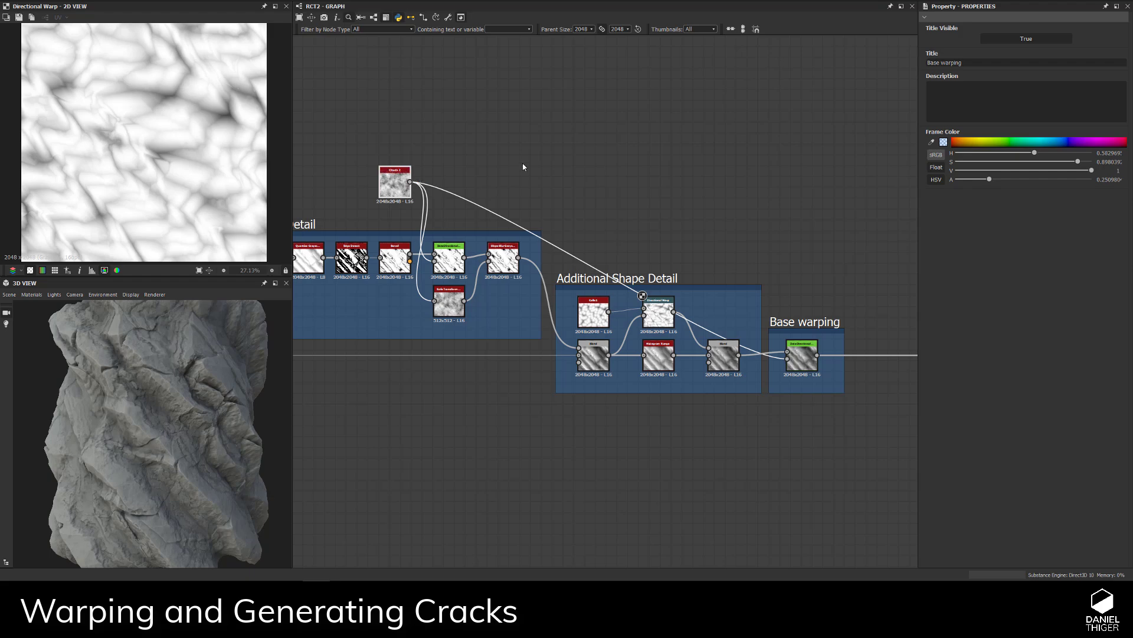
- Add a reroute point to the link from Clouds 2 to the Base warping node and route it above the frames
key("alt")
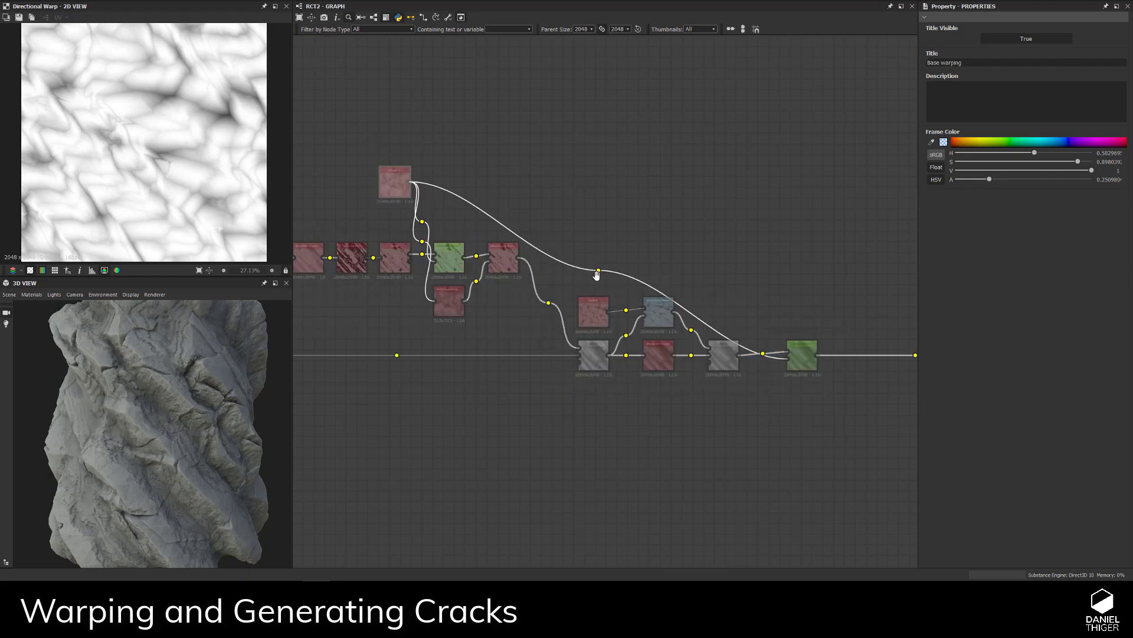
left_click_drag(598, 271, 713, 184, "alt")
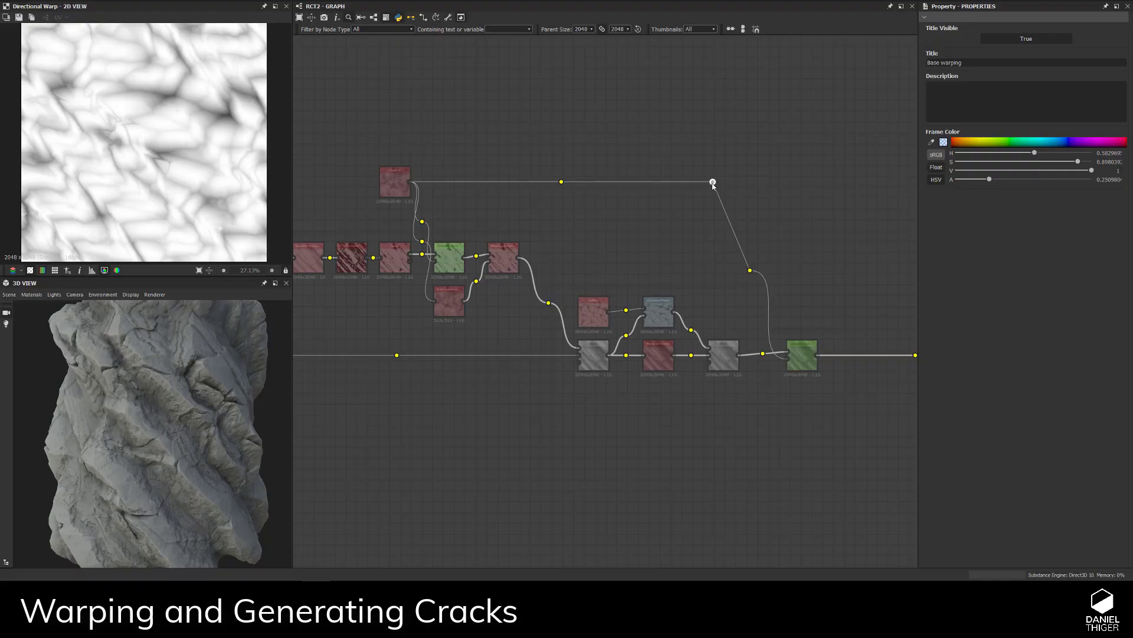
middle_click_drag(788, 213, 741, 195)
scroll(715, 187, "up", 1)
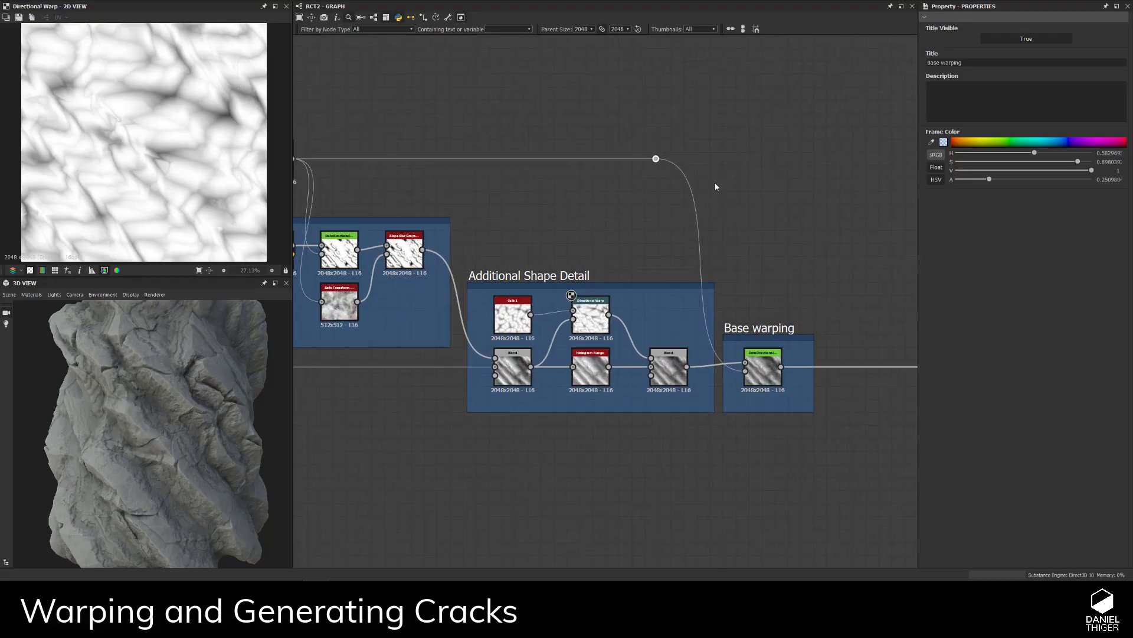
left_click_drag(656, 160, 669, 160)
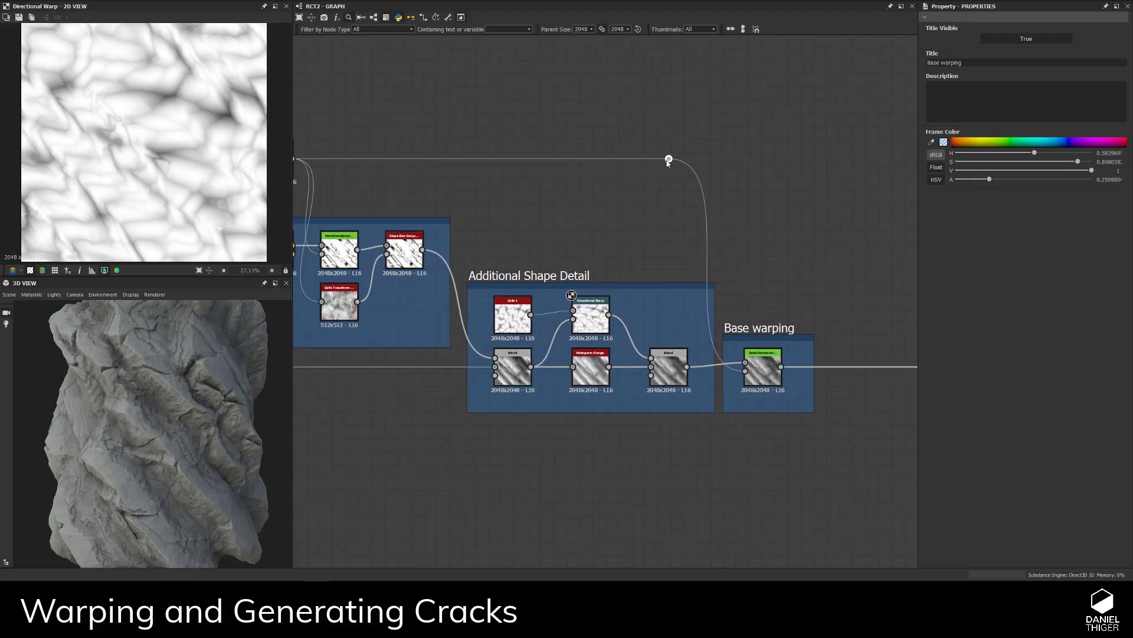
- Shift the Clouds 2 node and the Secondary Detail, Additional Shape Detail and Base warping groups together leftward in the graph
middle_click_drag(582, 209, 668, 203)
scroll(645, 207, "down", 4)
middle_click_drag(772, 196, 610, 187)
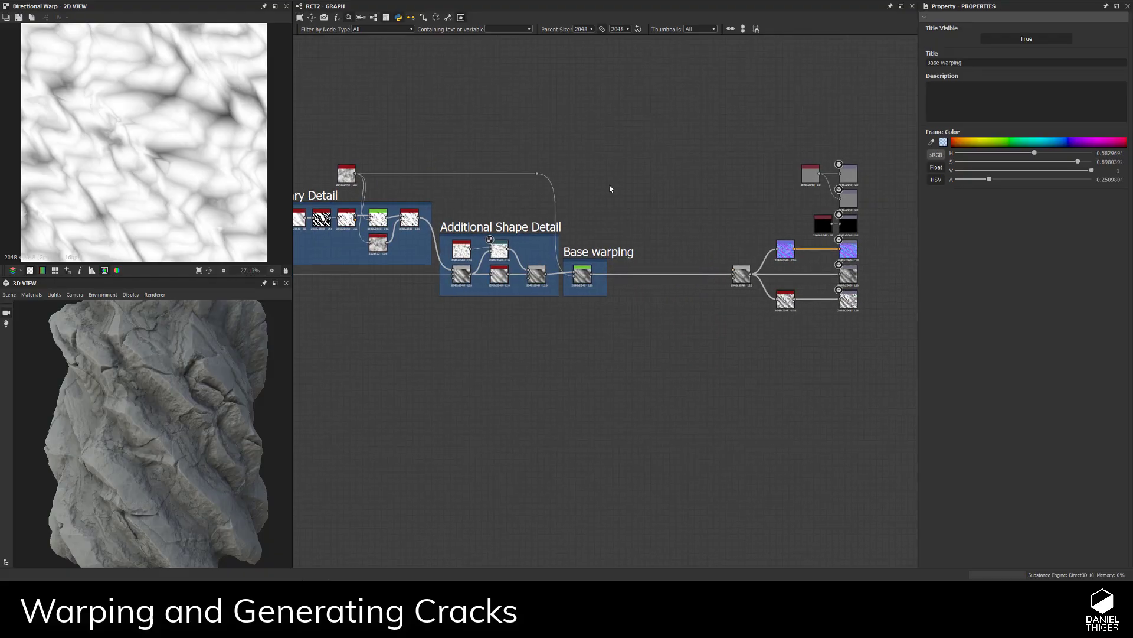
middle_click_drag(683, 165, 896, 183)
left_click_drag(403, 145, 897, 406)
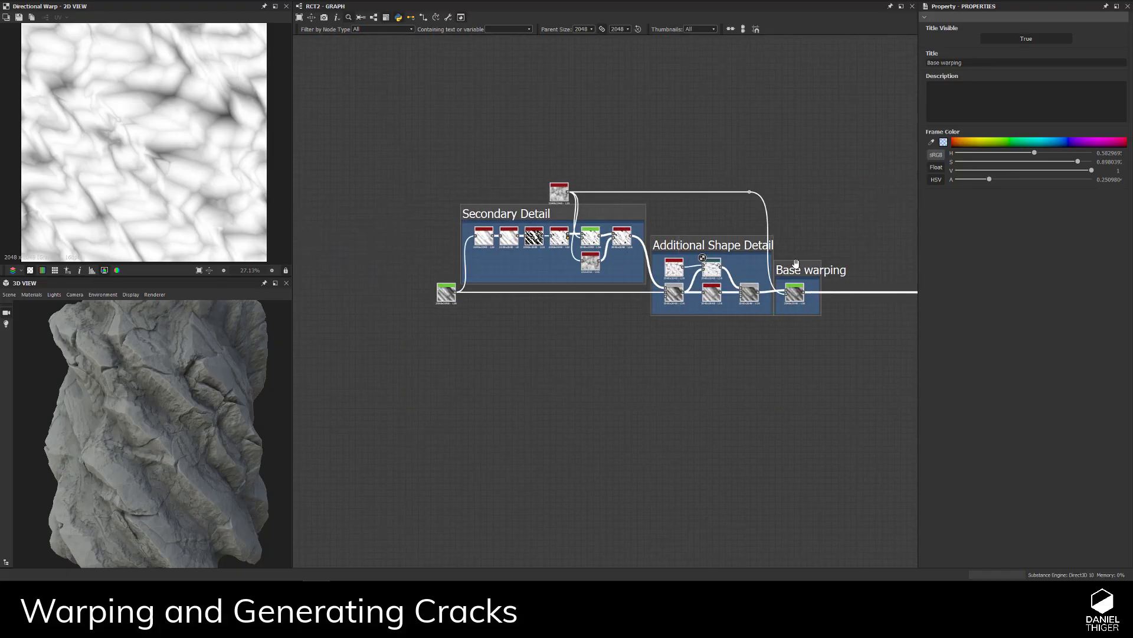
left_click_drag(794, 269, 631, 273)
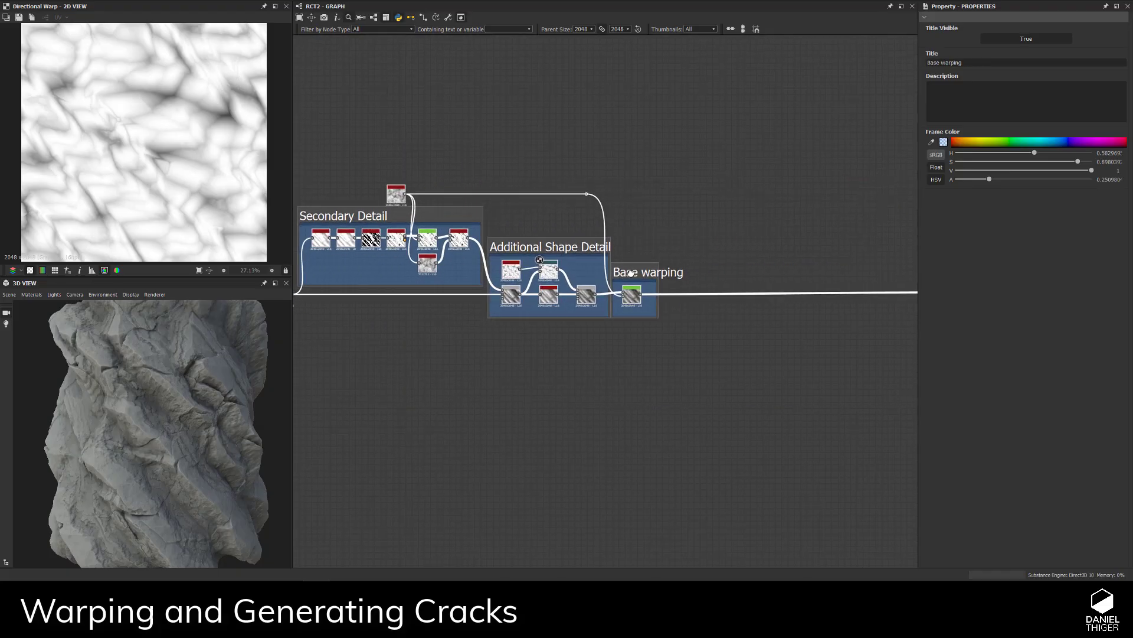
- Compare the rock's shape in 3D with the first Additional Shape Detail Blend node's opacity at 0 and at 0.35
scroll(196, 430, "up", 8)
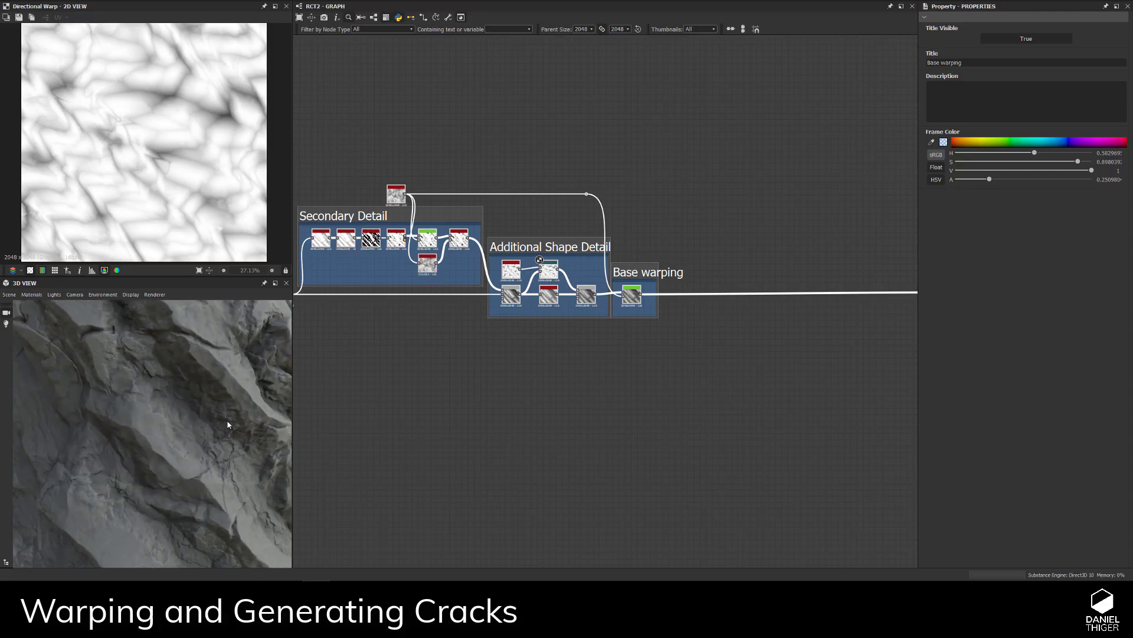
scroll(228, 424, "down", 5)
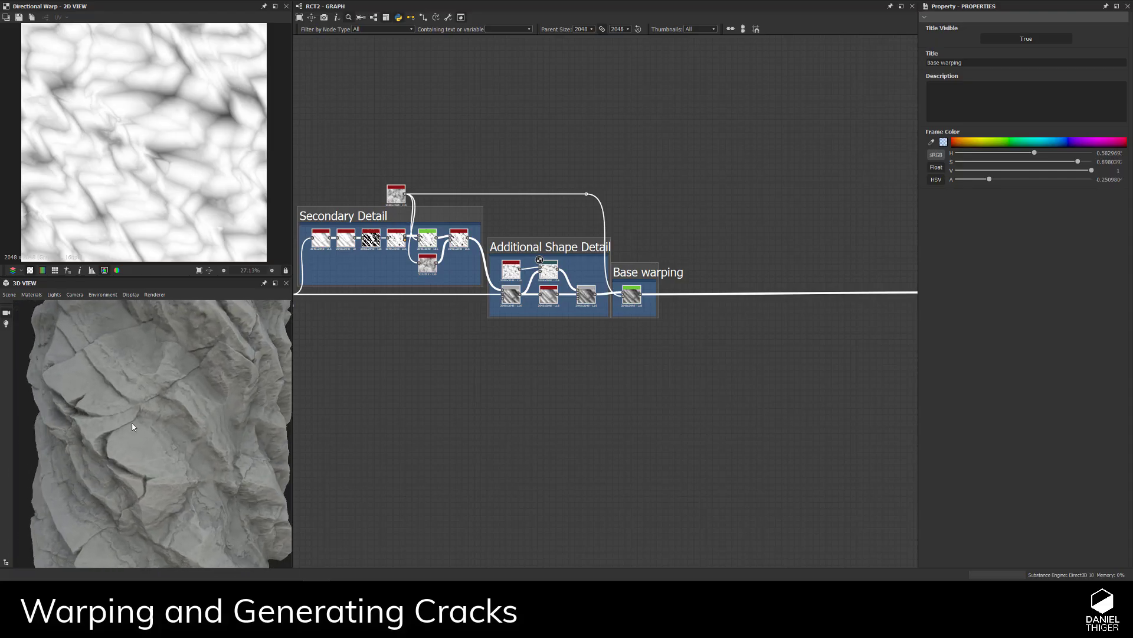
scroll(474, 298, "up", 1)
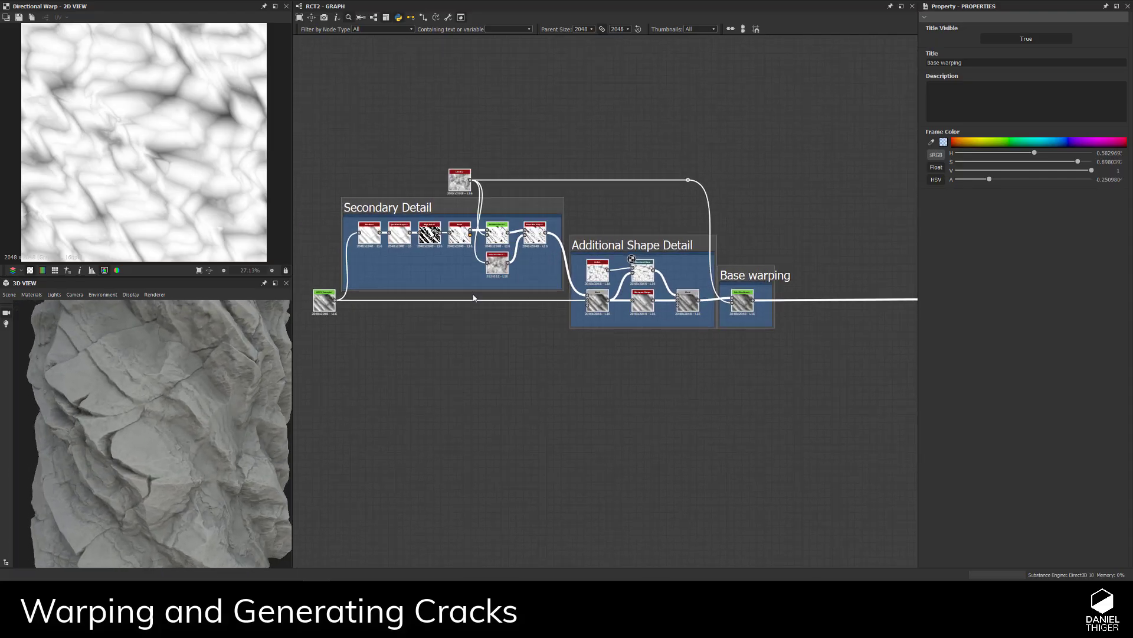
left_click(599, 304)
left_click_drag(846, 202, 814, 203)
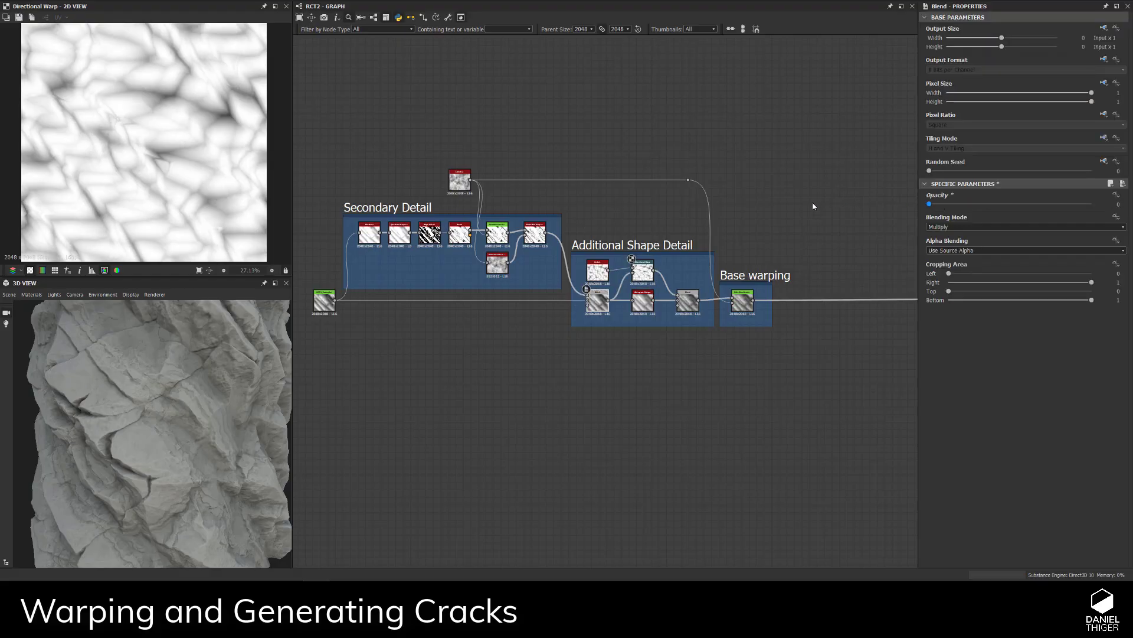
scroll(180, 373, "down", 4)
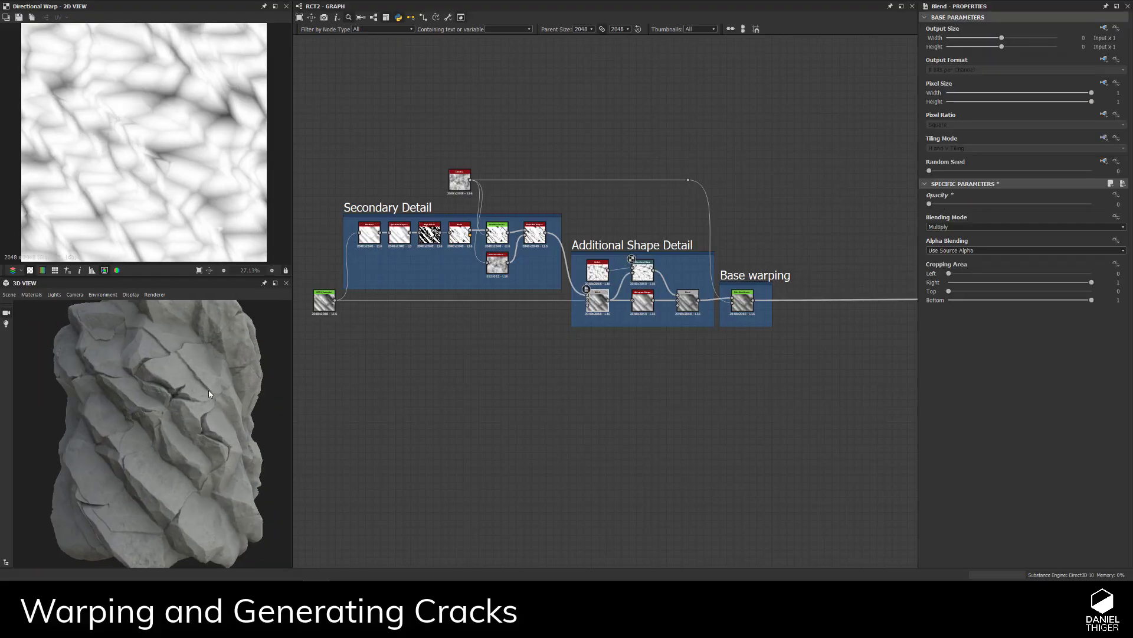
left_click_drag(208, 389, 144, 392)
scroll(144, 392, "up", 8)
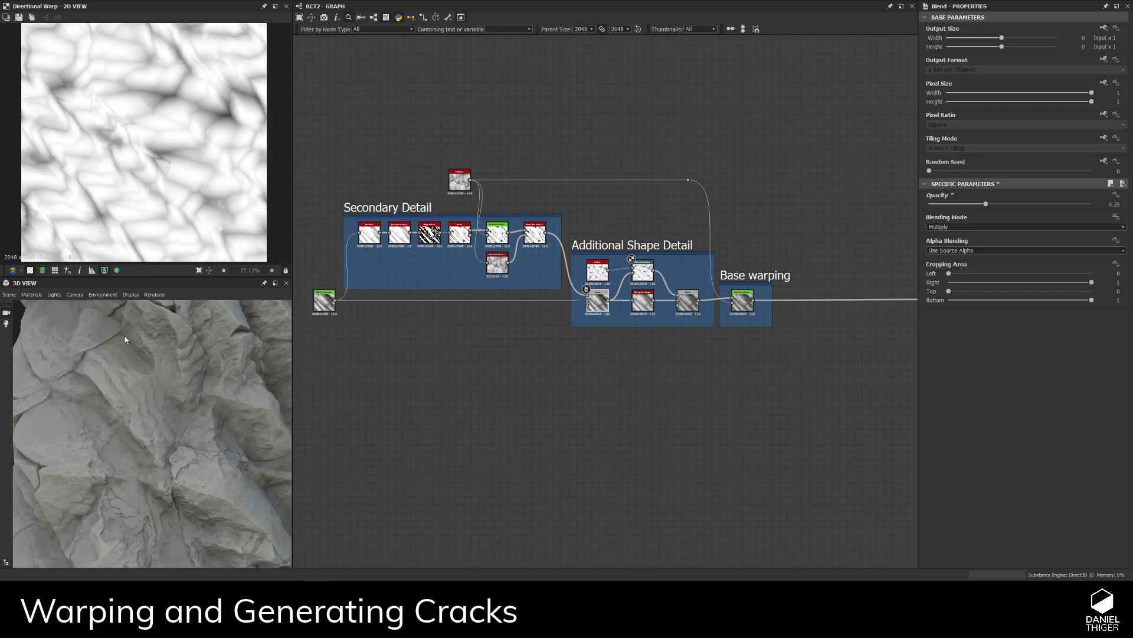
scroll(144, 350, "down", 5)
left_click_drag(193, 378, 137, 376)
scroll(111, 368, "up", 5)
scroll(519, 283, "up", 3)
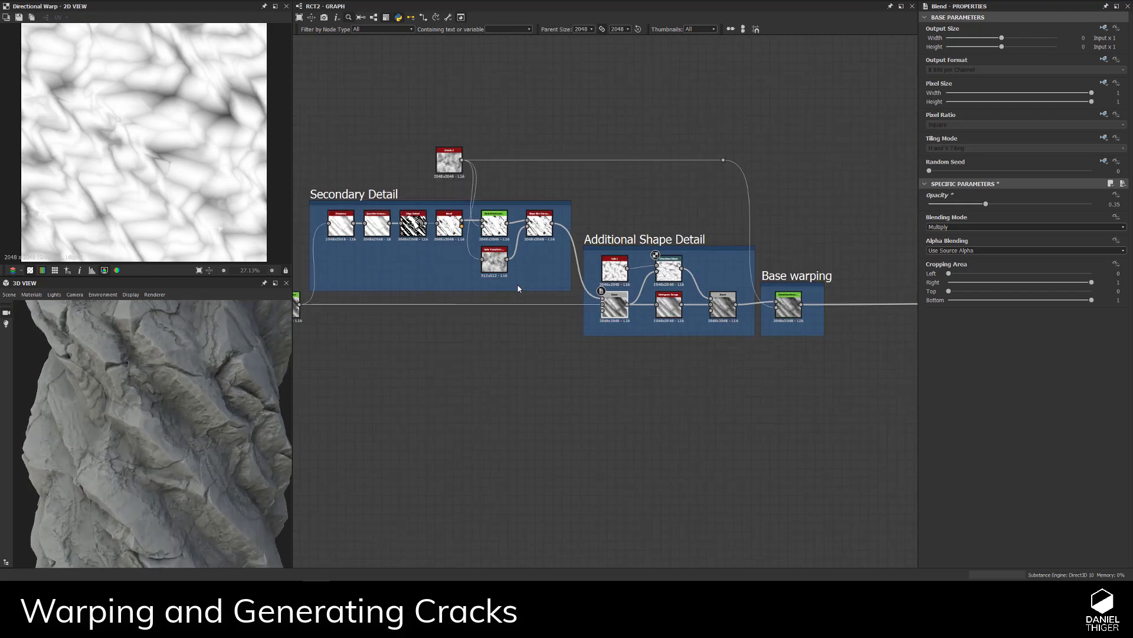
- Try different light angles on the Shadows node in the Secondary Detail frame while checking the rock in 3D
middle_click_drag(577, 318, 718, 326)
mouse_move(655, 321)
middle_mouse_down()
mouse_move(635, 321)
mouse_move(655, 324)
middle_mouse_up()
scroll(591, 318, "up", 1)
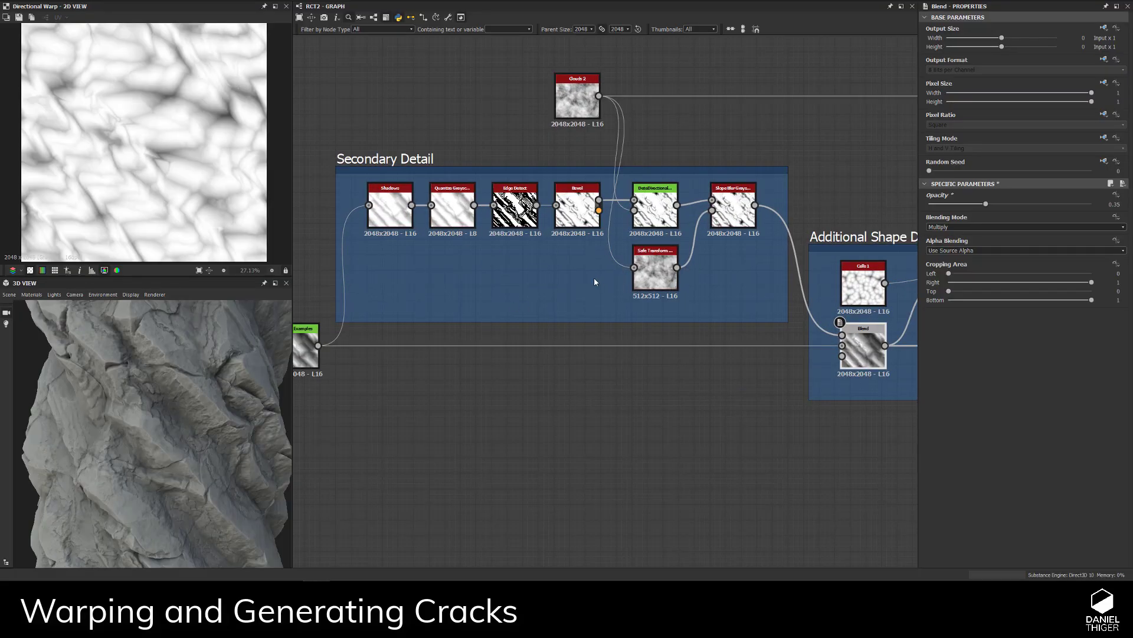
scroll(502, 253, "up", 1)
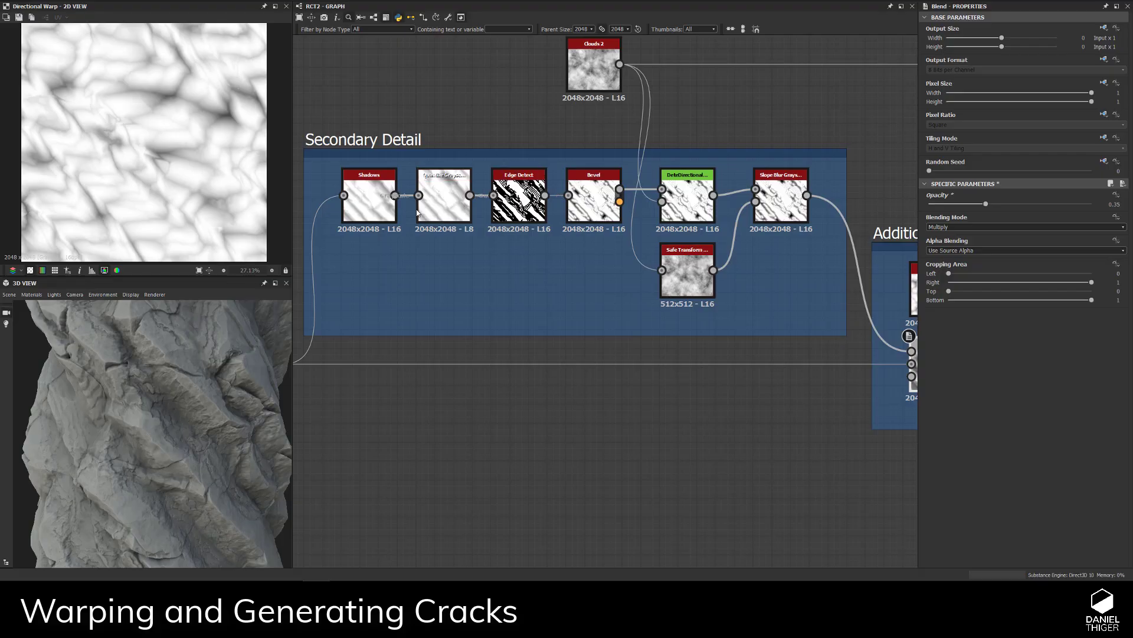
left_click(372, 202)
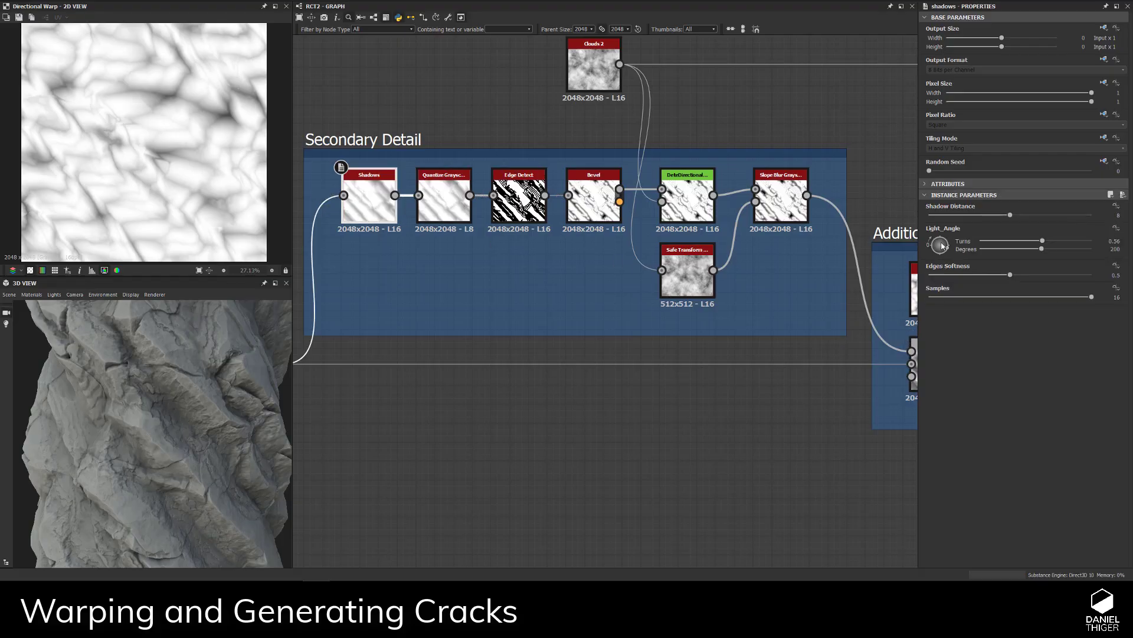
scroll(207, 372, "down", 3)
left_click_drag(207, 372, 197, 407)
scroll(198, 408, "up", 3)
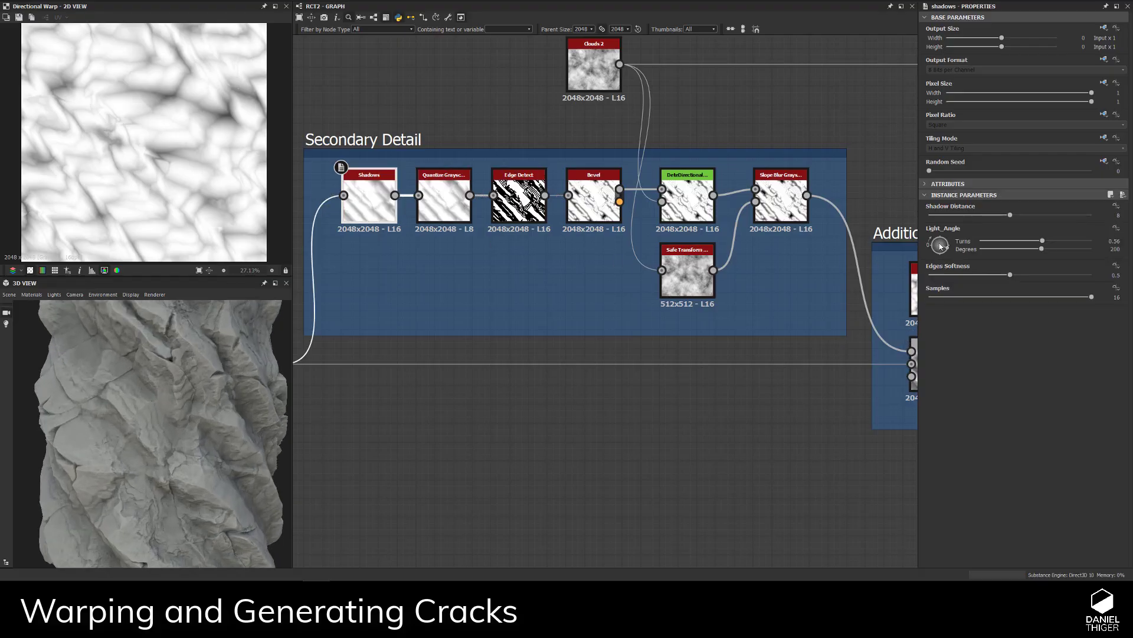
left_click_drag(936, 251, 972, 235)
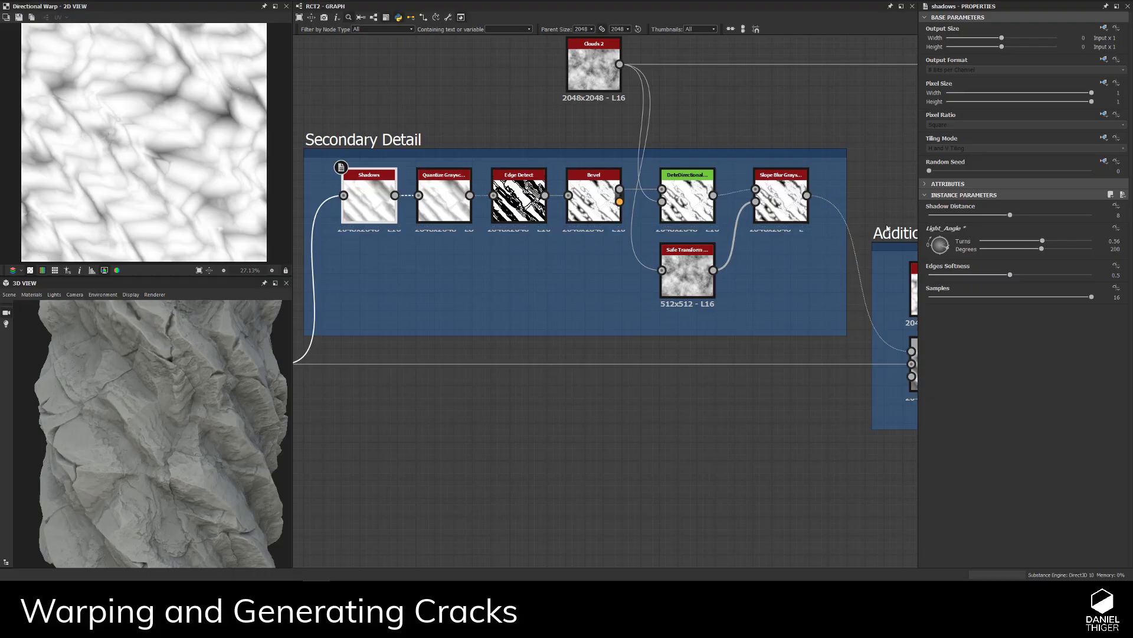
- Examine the Quantize Grayscale node's output, the Additional Shape Detail and Base warping frames, and the rock's surface in 3D
double_click(444, 197)
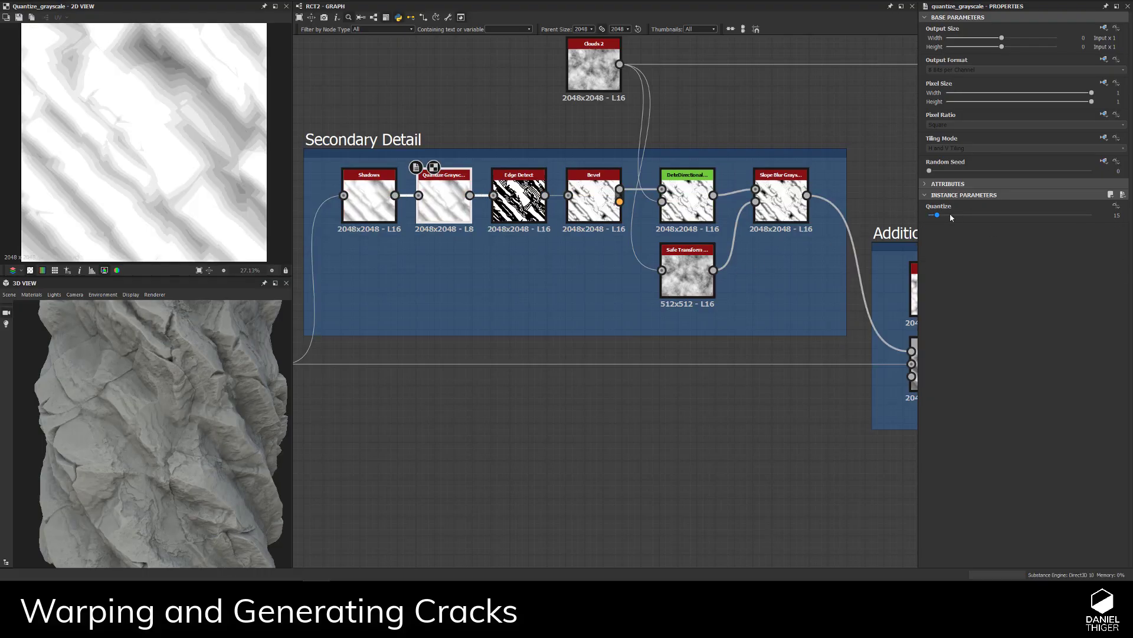
middle_click_drag(746, 366, 263, 317)
scroll(191, 394, "down", 2)
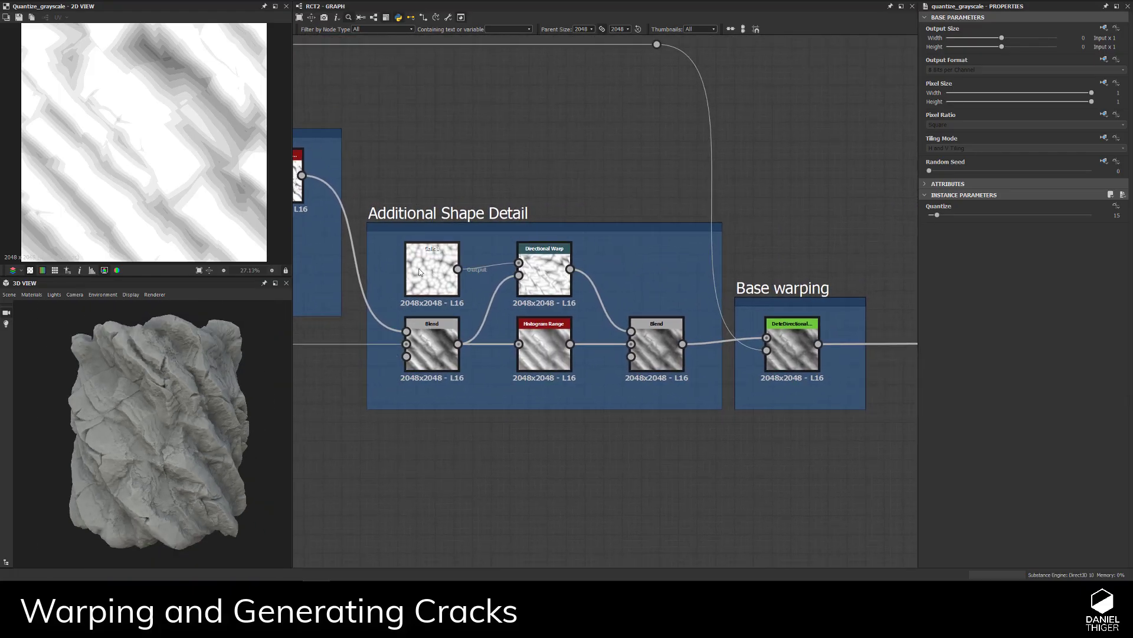
middle_click_drag(835, 428, 528, 423)
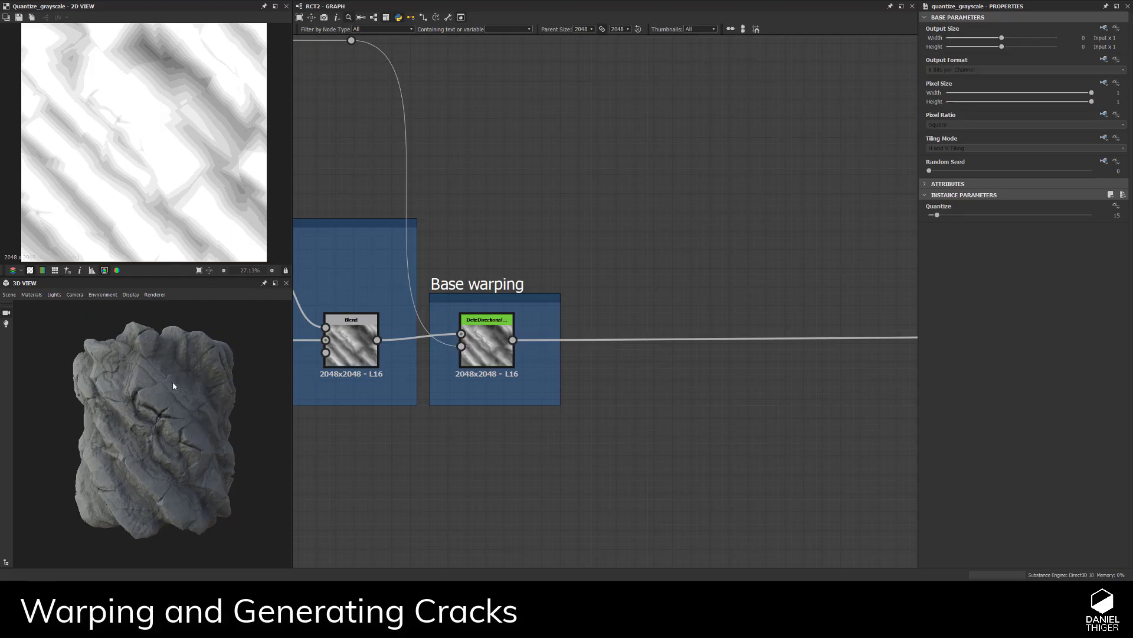
scroll(172, 385, "up", 3)
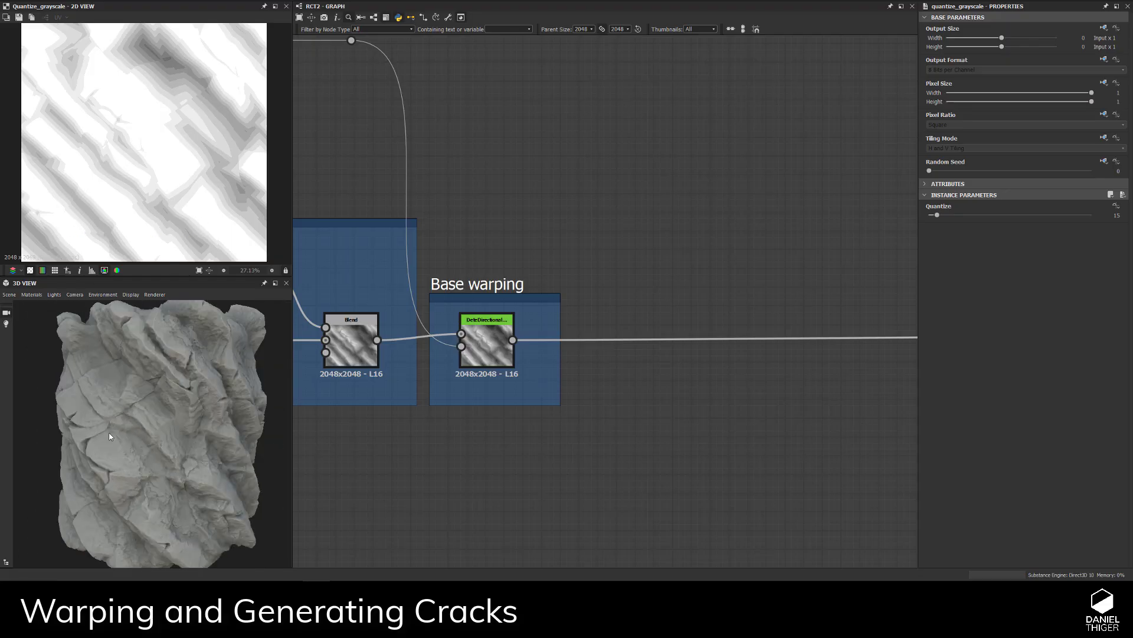
left_click_drag(109, 436, 73, 434)
scroll(172, 409, "up", 4)
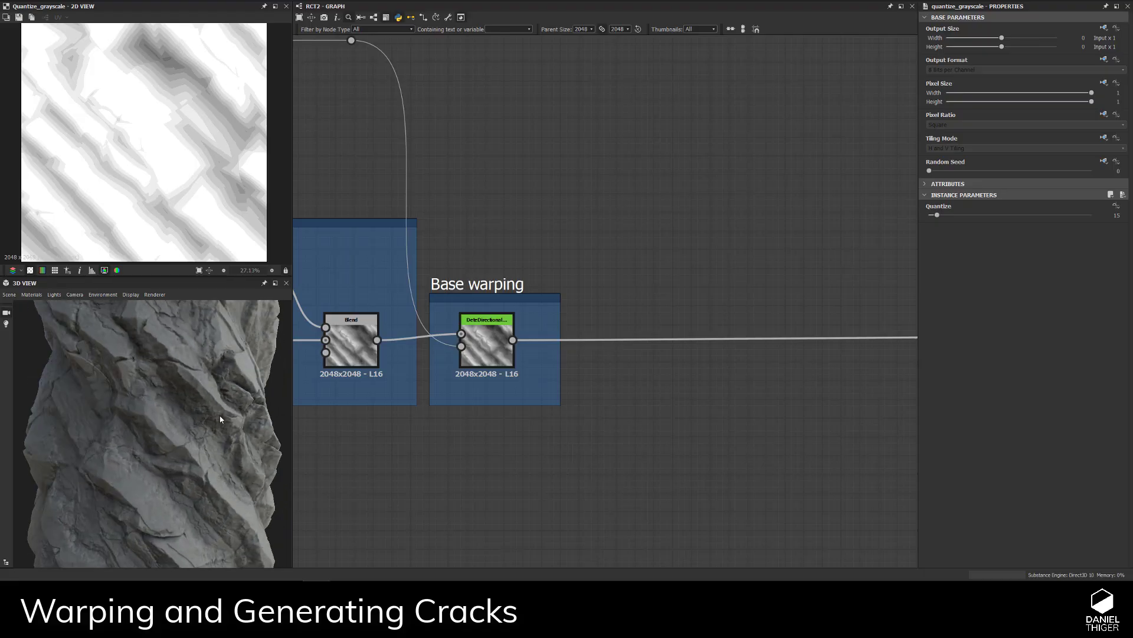
scroll(220, 419, "down", 4)
scroll(571, 204, "down", 3)
scroll(465, 242, "up", 2)
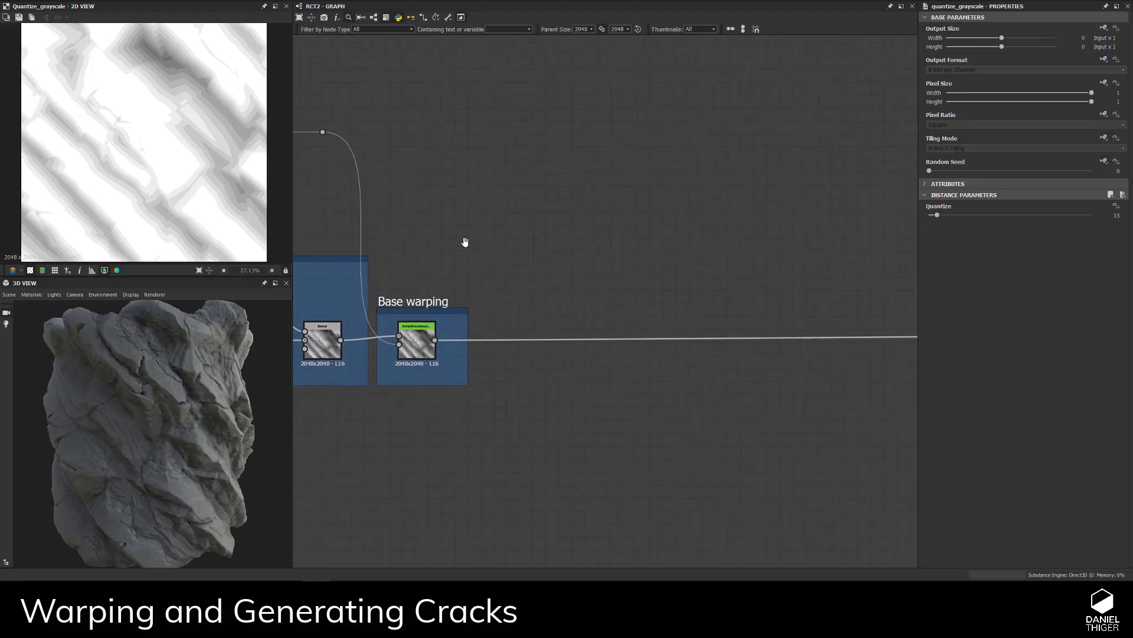
- Add a Tile Random node in the empty graph area above the link that leaves the Base warping frame
middle_click_drag(488, 224, 494, 274)
scroll(536, 228, "down", 2)
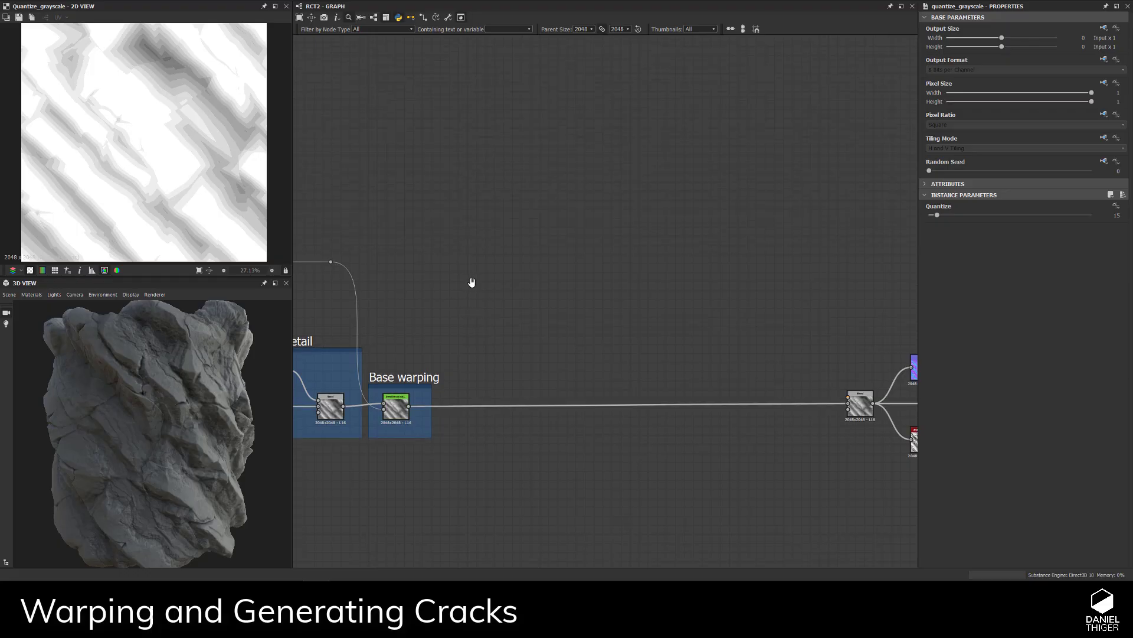
middle_click_drag(470, 281, 466, 244)
key("space")
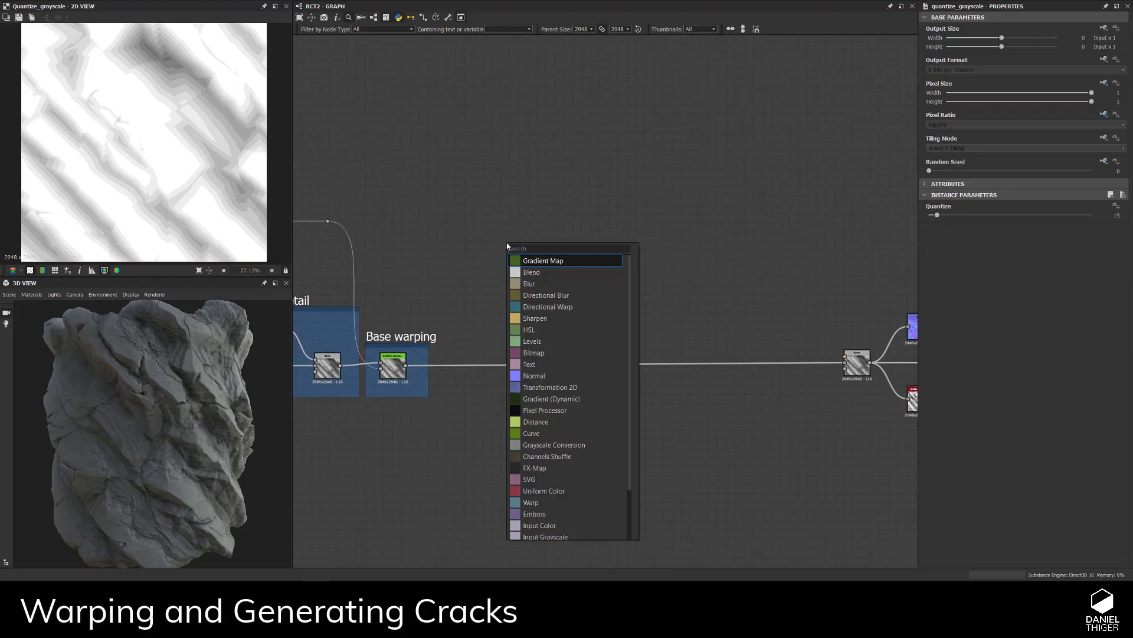
type("tile ran")
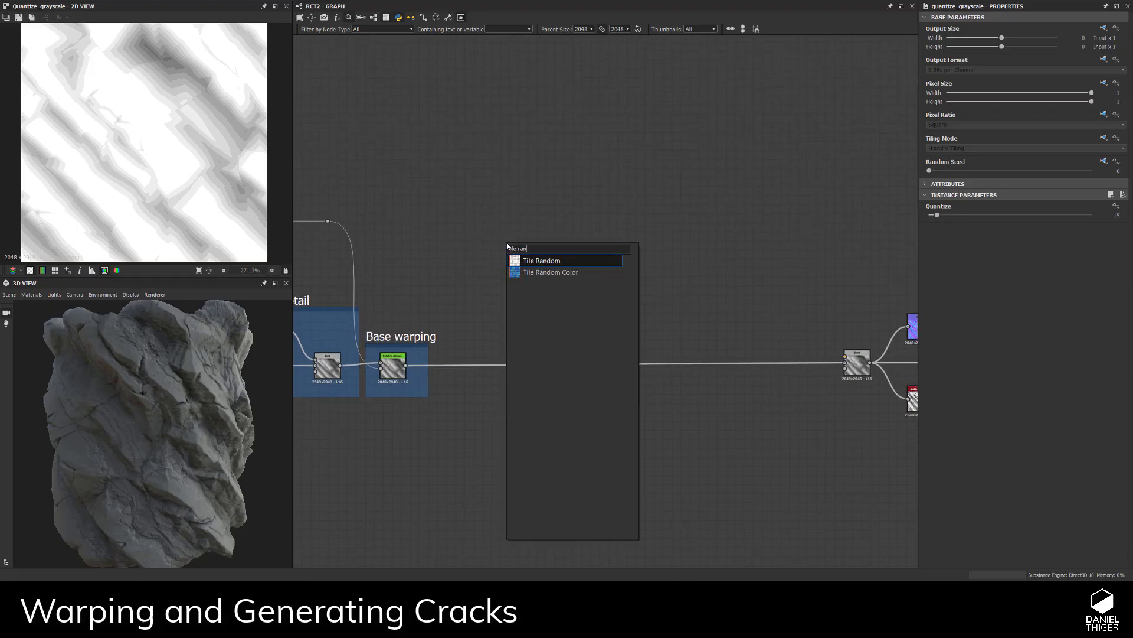
left_click(555, 260)
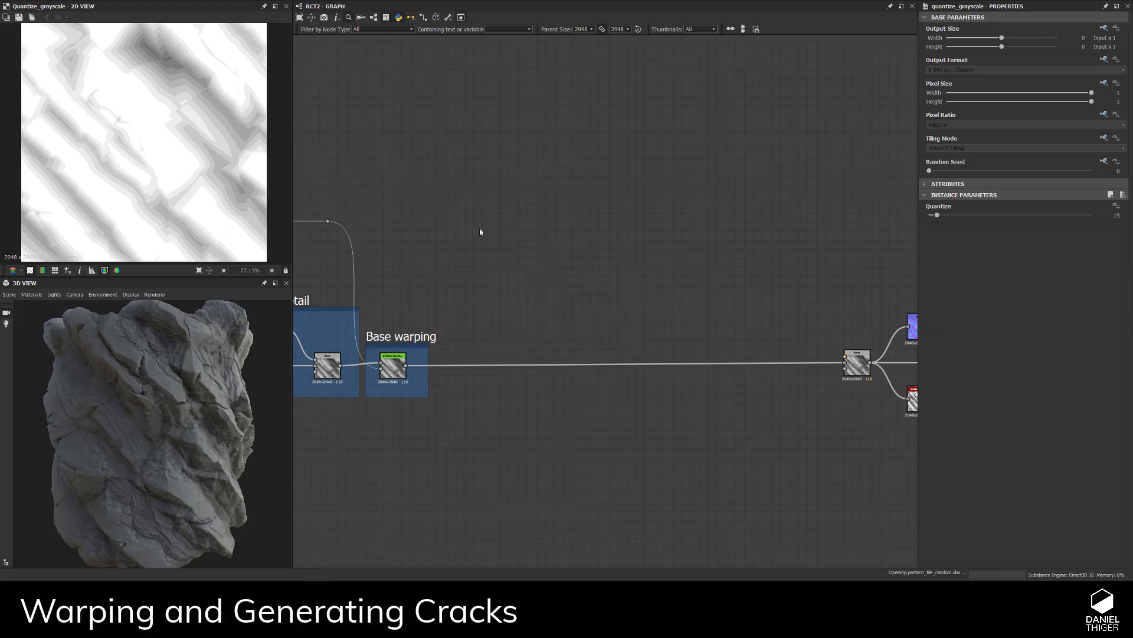
scroll(523, 308, "up", 3)
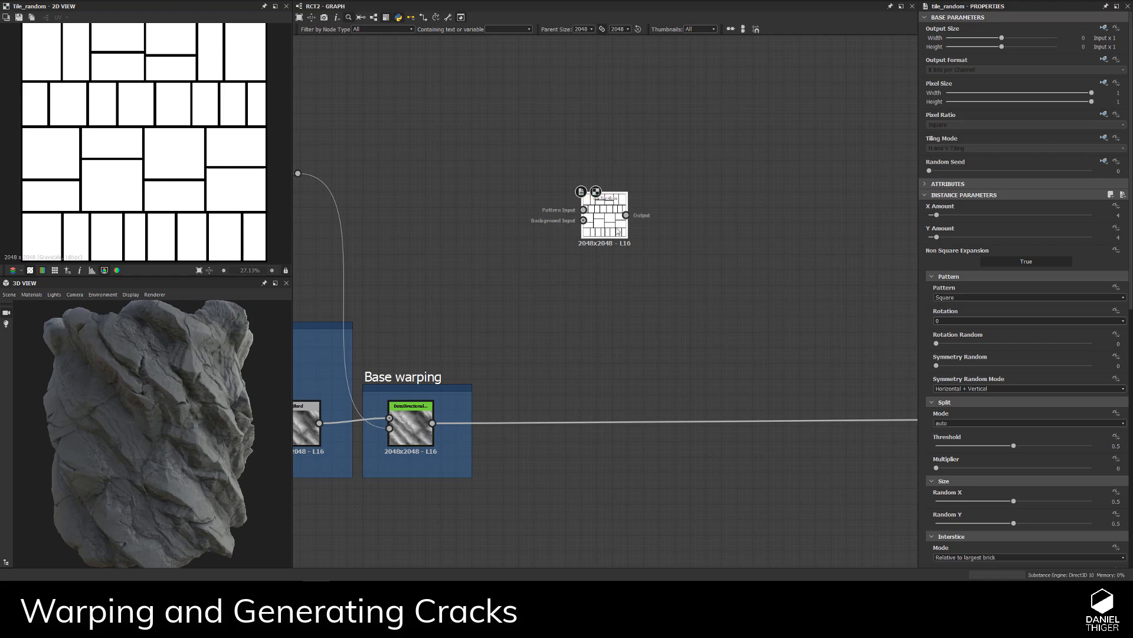
left_click_drag(611, 238, 518, 202)
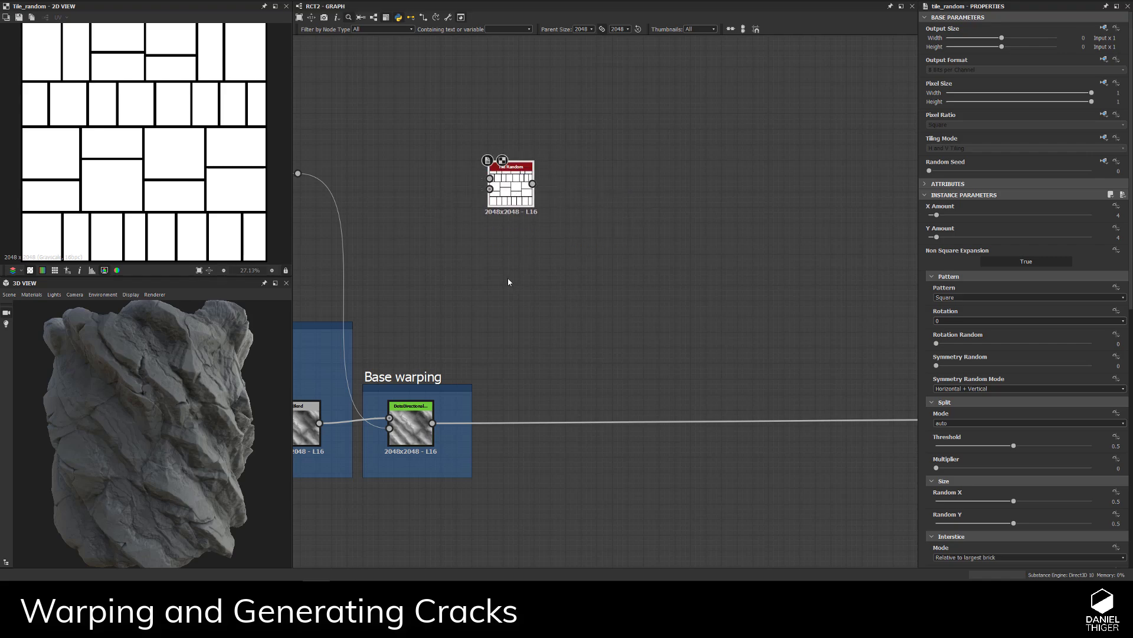
- Set the Tile Random node's X Amount to 8 and Y Amount to 5
double_click(1118, 215)
type("8")
key("Tab")
type("5")
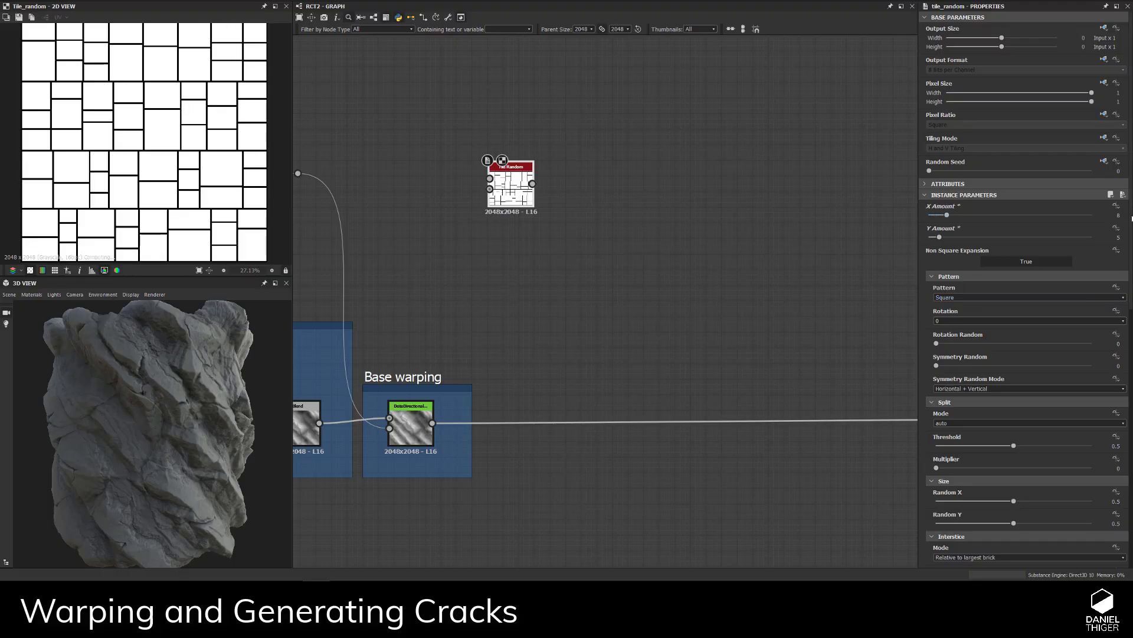
key("Return")
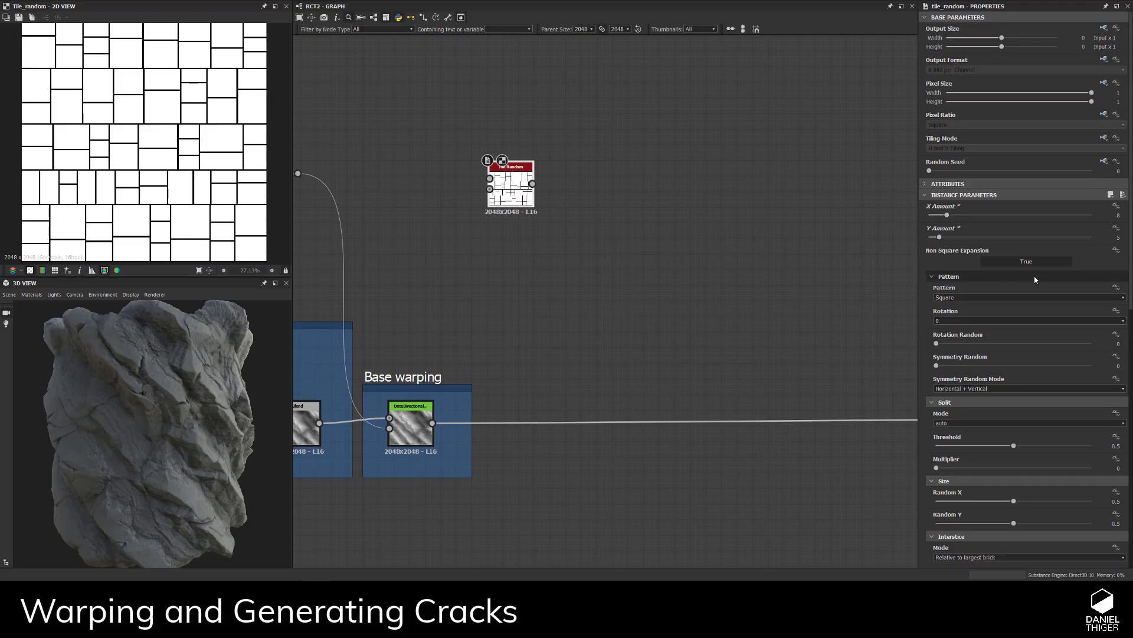
- Set the Tile Random shape's Scale to 0.5 and Scale Random to 0.5
scroll(1037, 273, "down", 3)
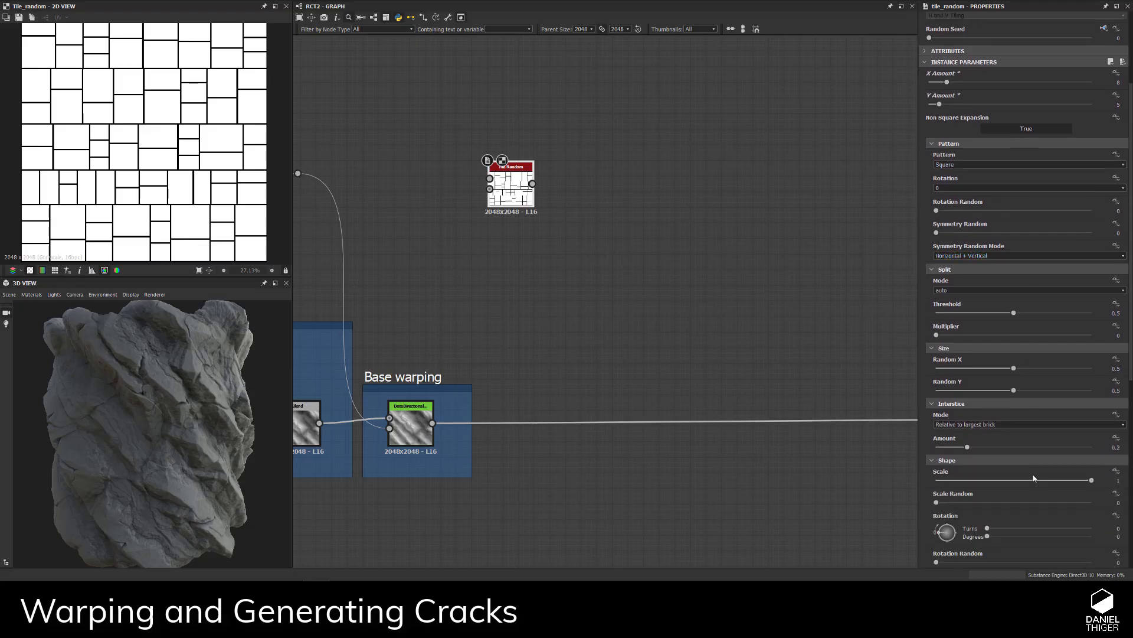
left_click(1112, 480)
type(".5")
key("Return")
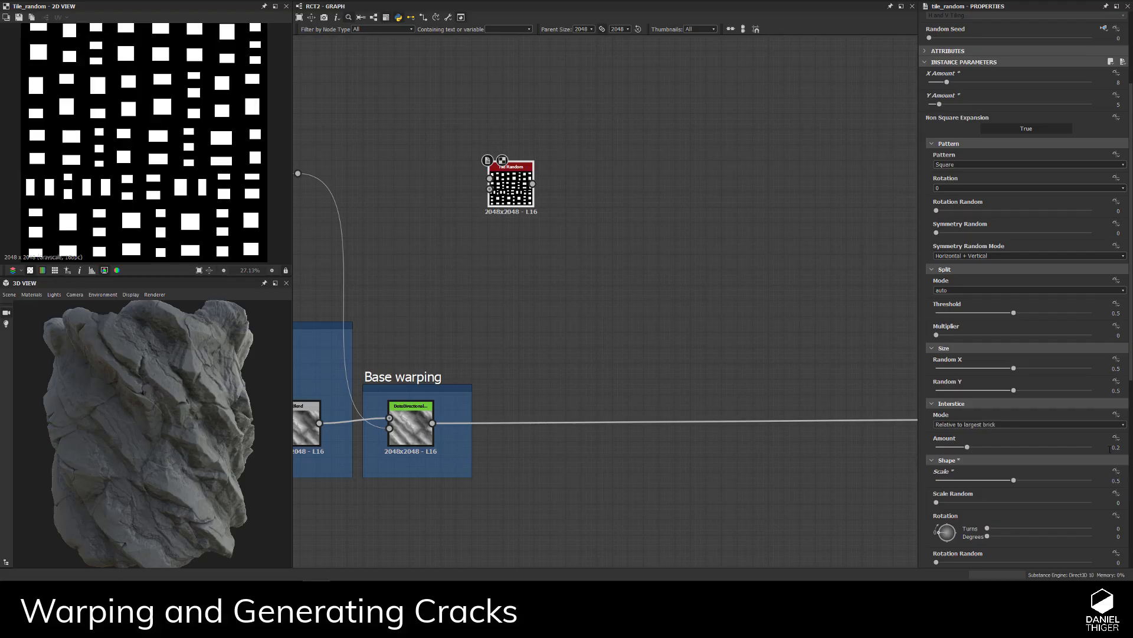
scroll(1046, 471, "down", 3)
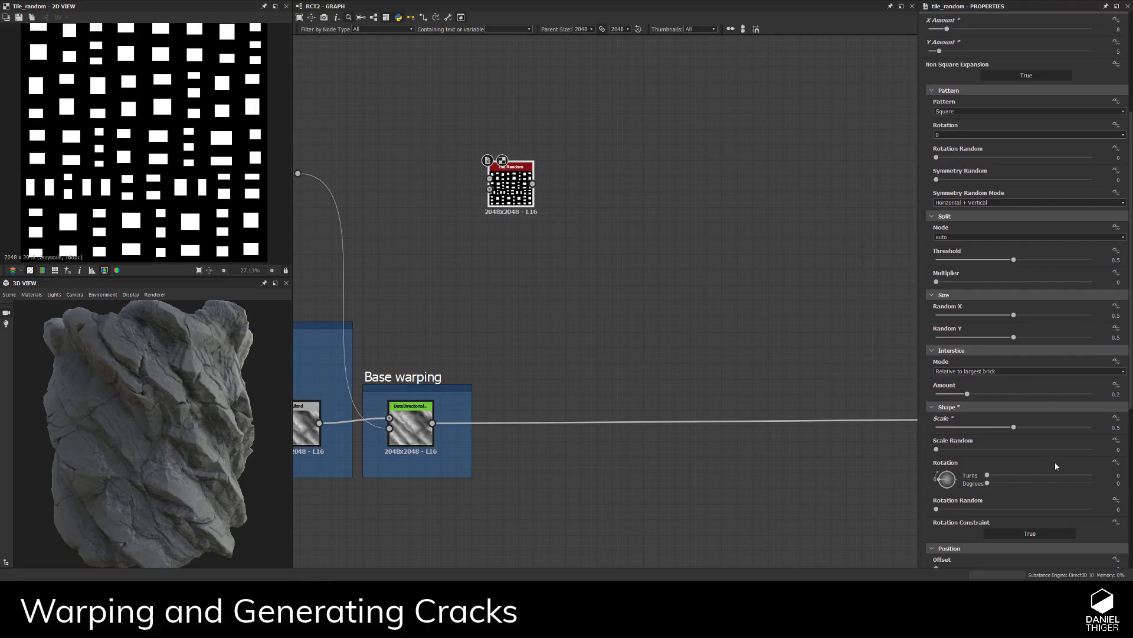
left_click(1114, 449)
type(".5")
key("Return")
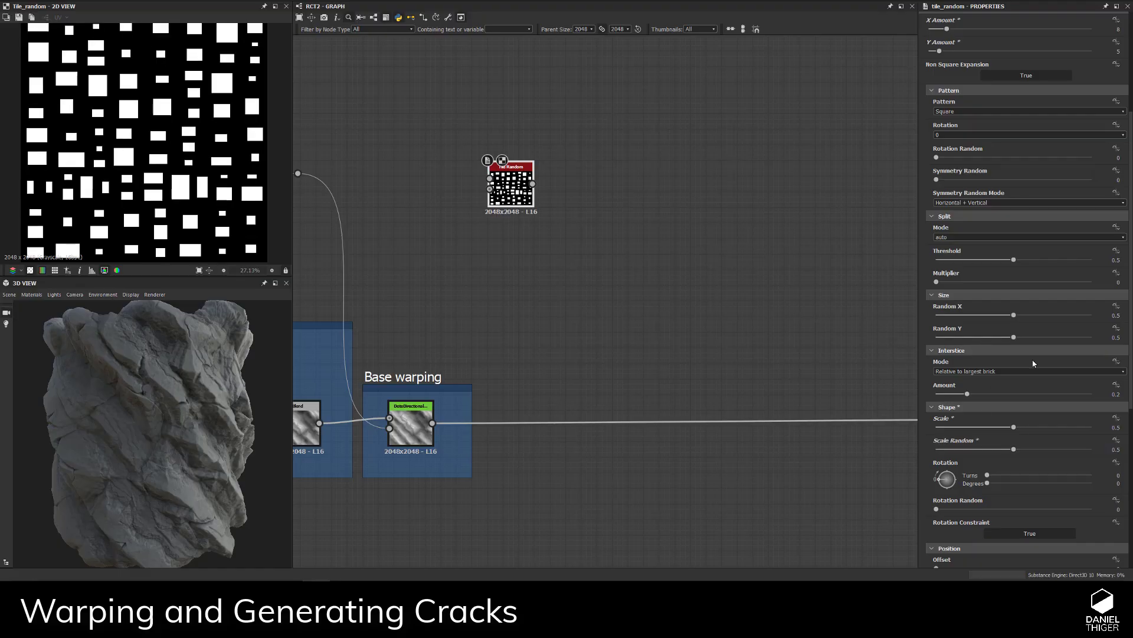
- Set the Tile Random shape's Rotation Random to 0.5
scroll(1014, 425, "down", 1)
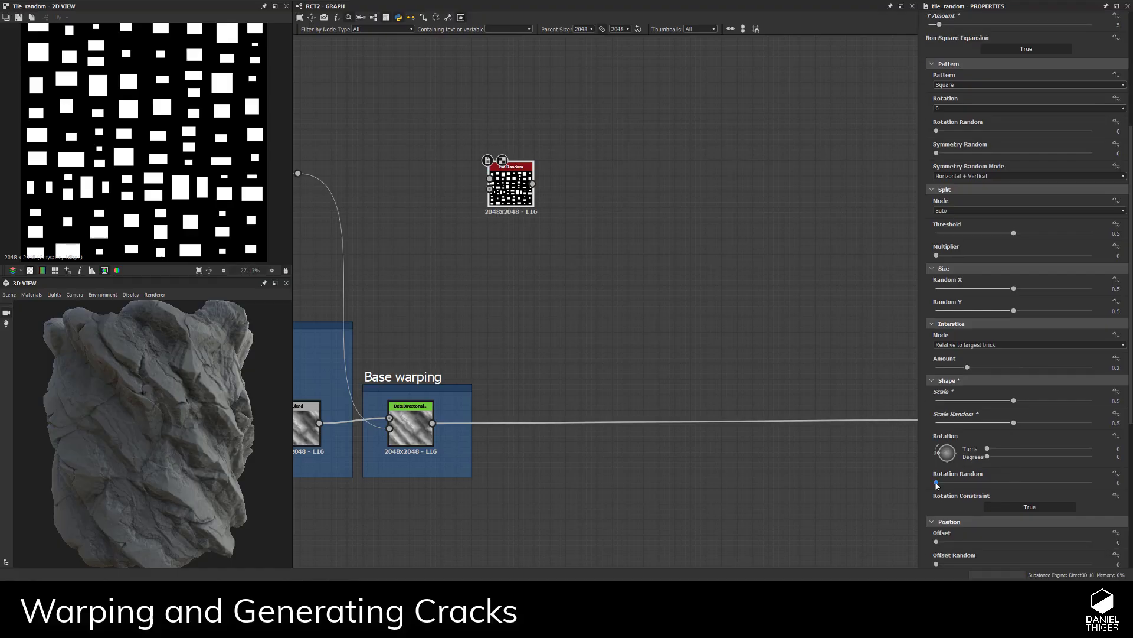
left_click_drag(936, 485, 1019, 485)
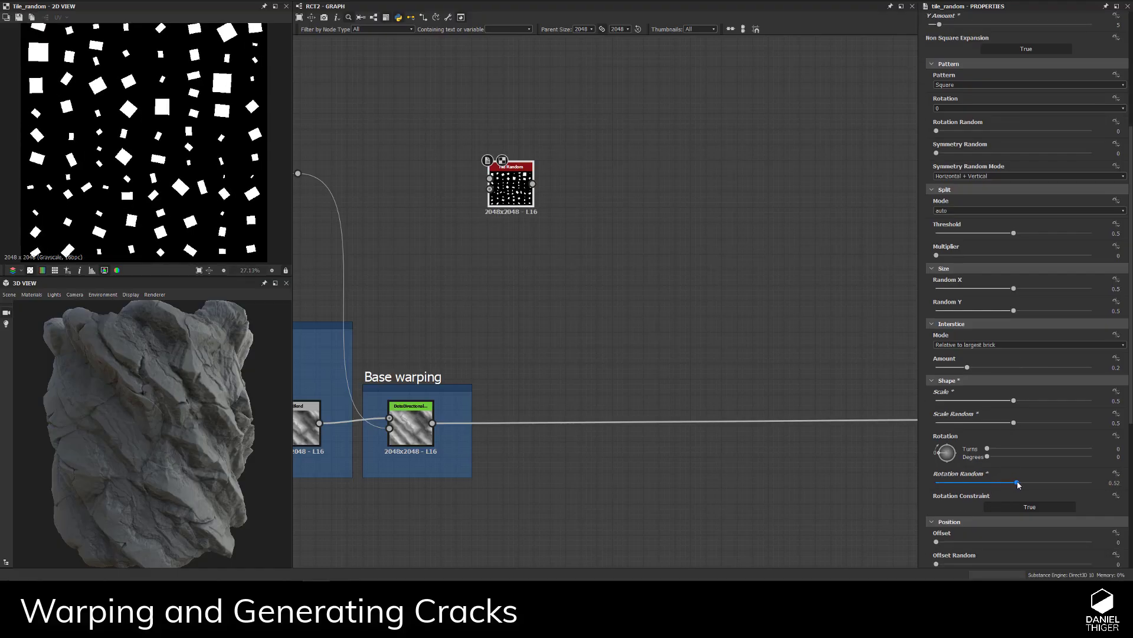
left_click(1114, 482)
type("0.5")
key("Return")
- Set the Tile Random position's Offset to 1 and Offset Random to 0.5
scroll(1065, 405, "down", 4)
left_click_drag(936, 435, 1091, 436)
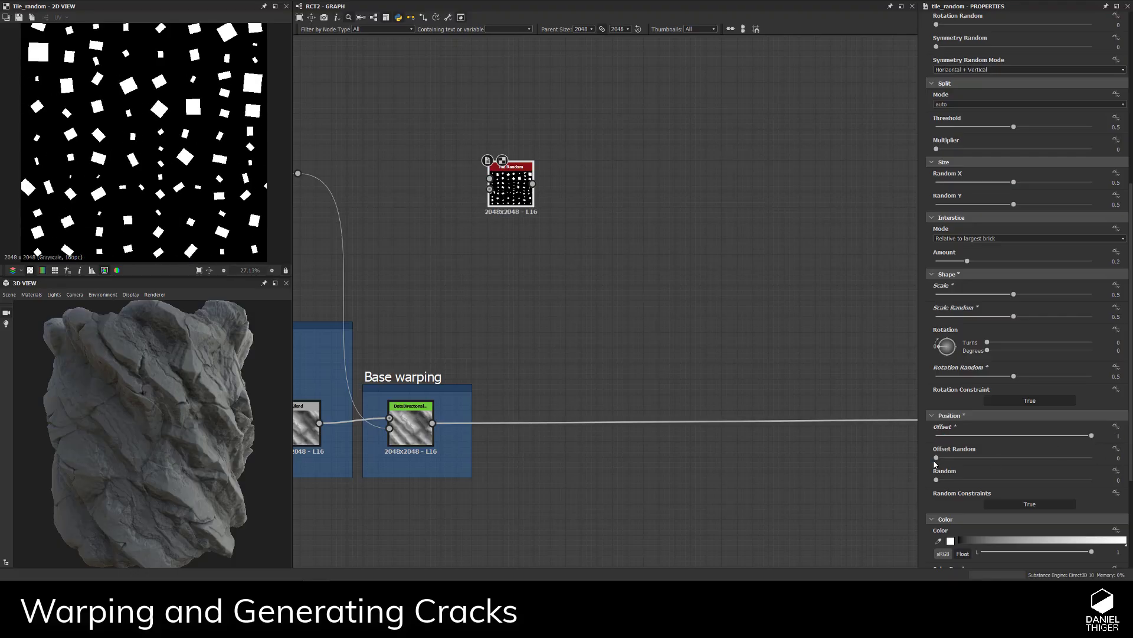
left_click_drag(936, 457, 1023, 459)
double_click(1115, 458)
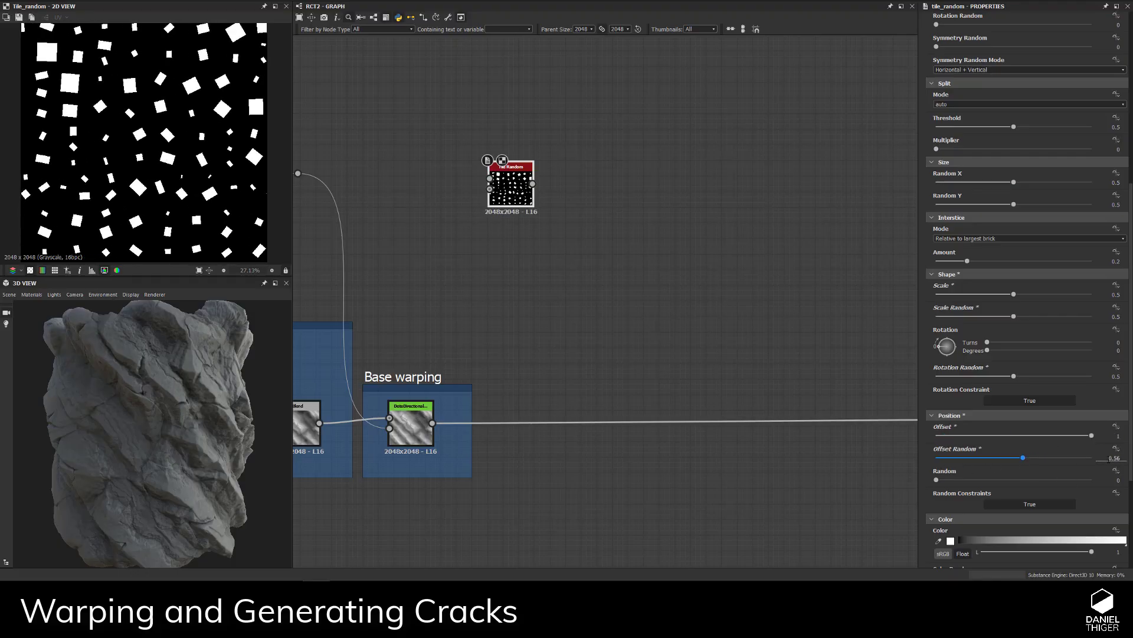
type("0.5")
key("Return")
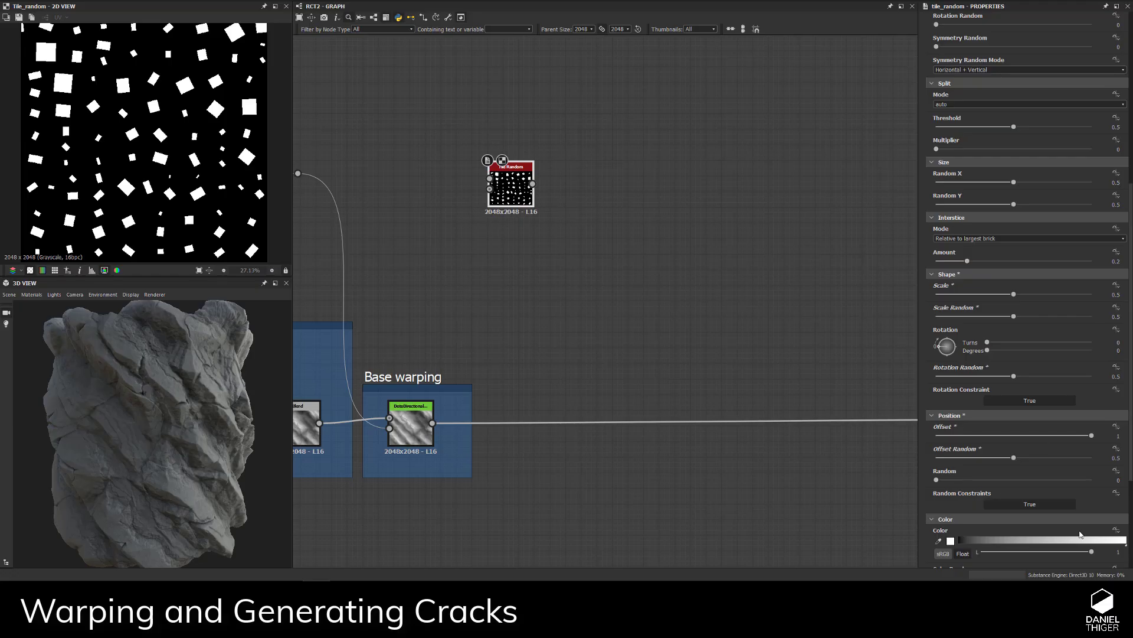
- Set the Tile Random's position Random to 0.5 and its Color Random to 1
left_click_drag(937, 480, 1016, 478)
double_click(1113, 479)
double_click(1113, 480)
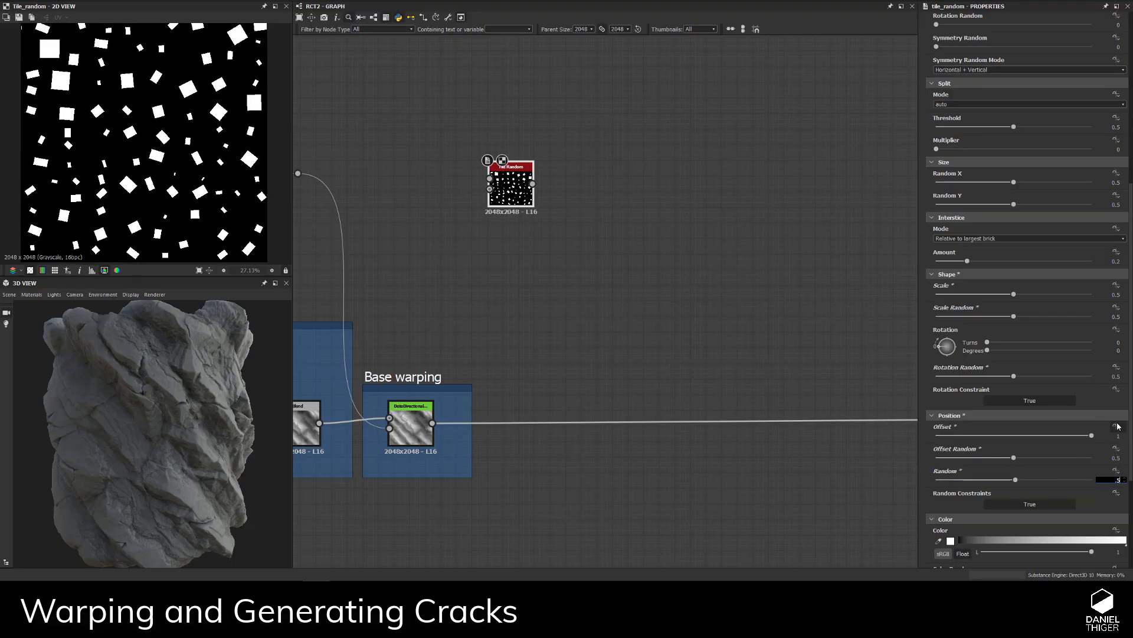
type(".5")
key("Return")
scroll(1025, 381, "down", 5)
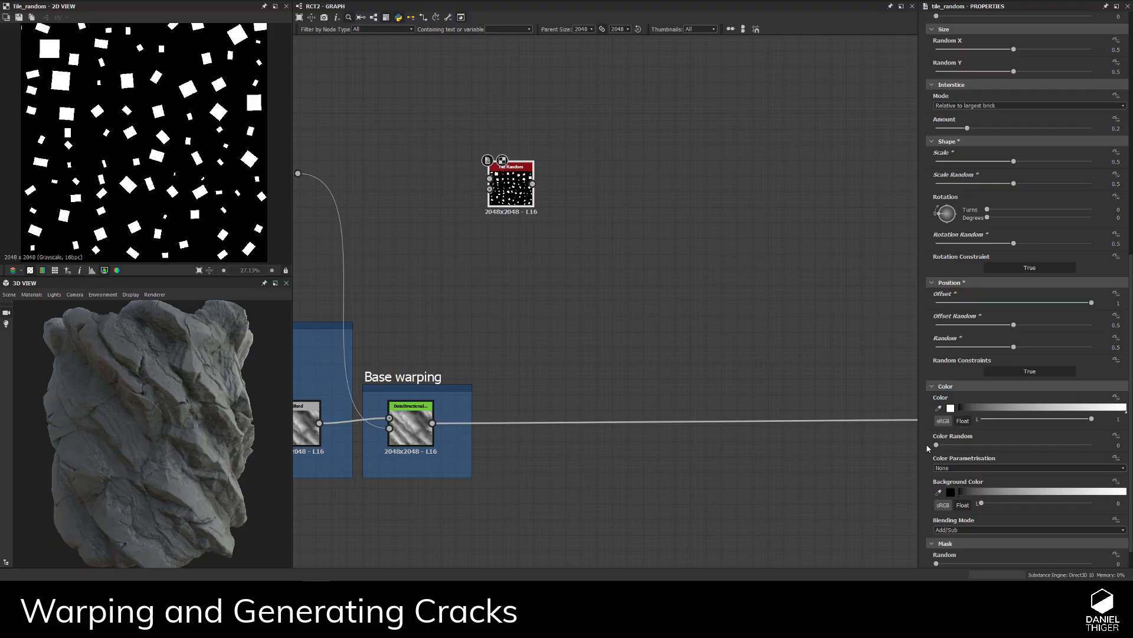
left_click_drag(937, 445, 1091, 445)
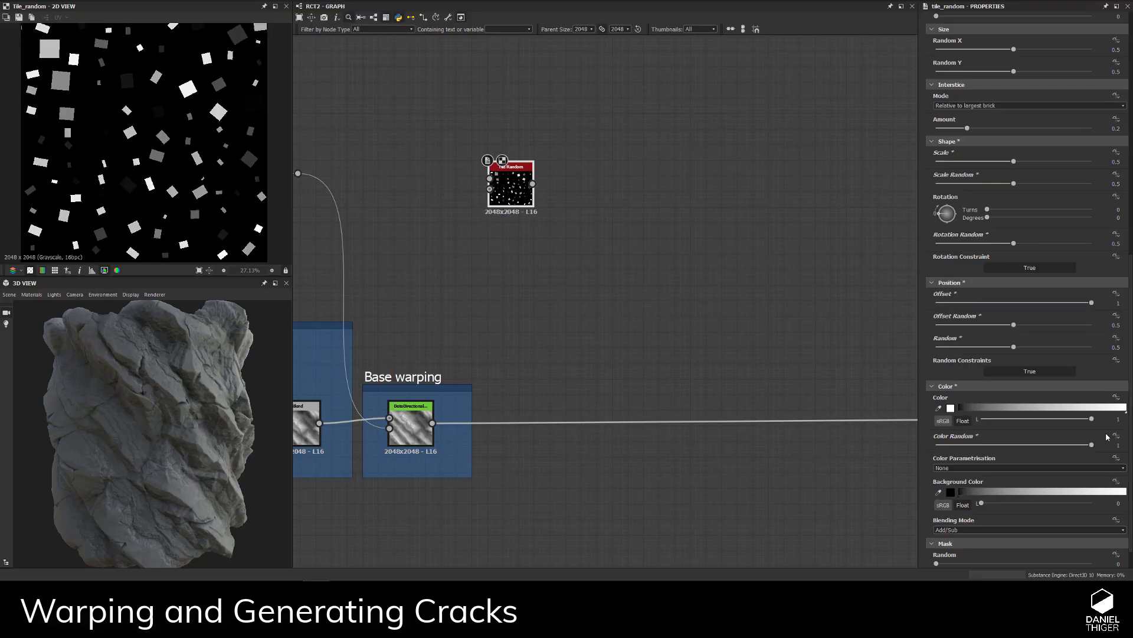
- Add a Distance node after Tile Random and connect the Tile Random output to its Source Input as well
middle_click_drag(635, 280, 699, 321)
left_click_drag(567, 237, 520, 237)
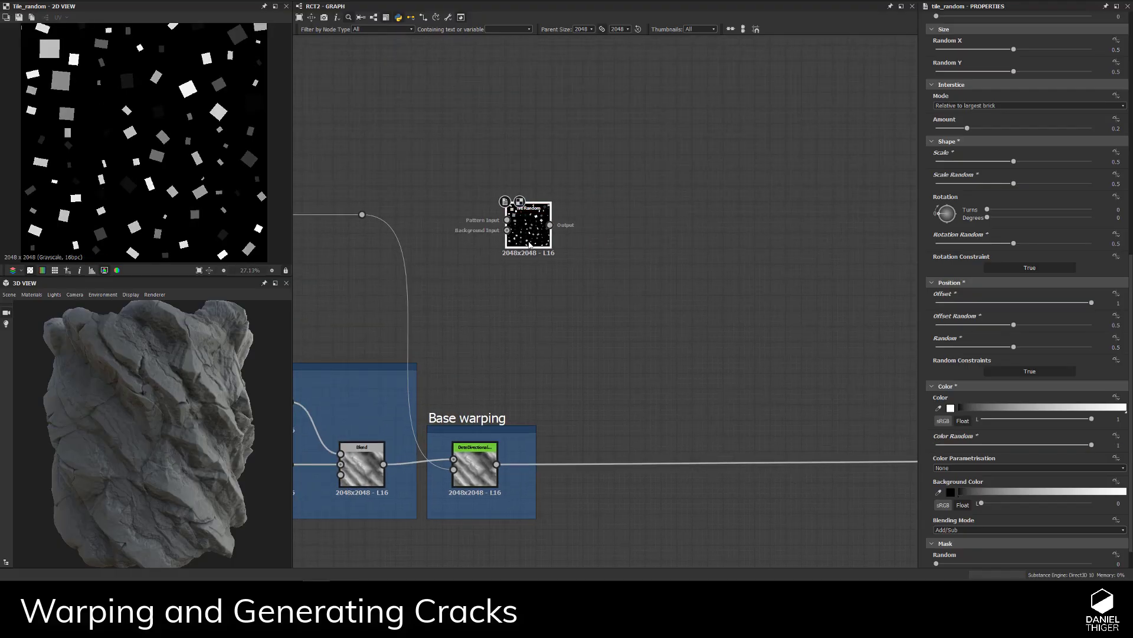
key("space")
type("dist")
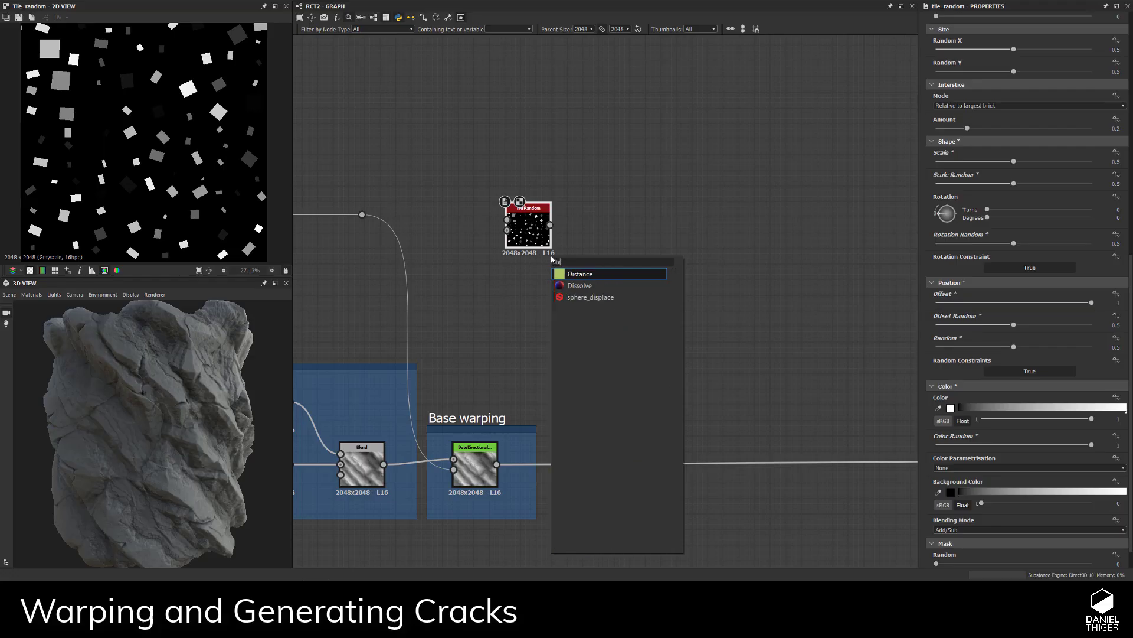
key("Return")
left_click_drag(549, 225, 610, 238)
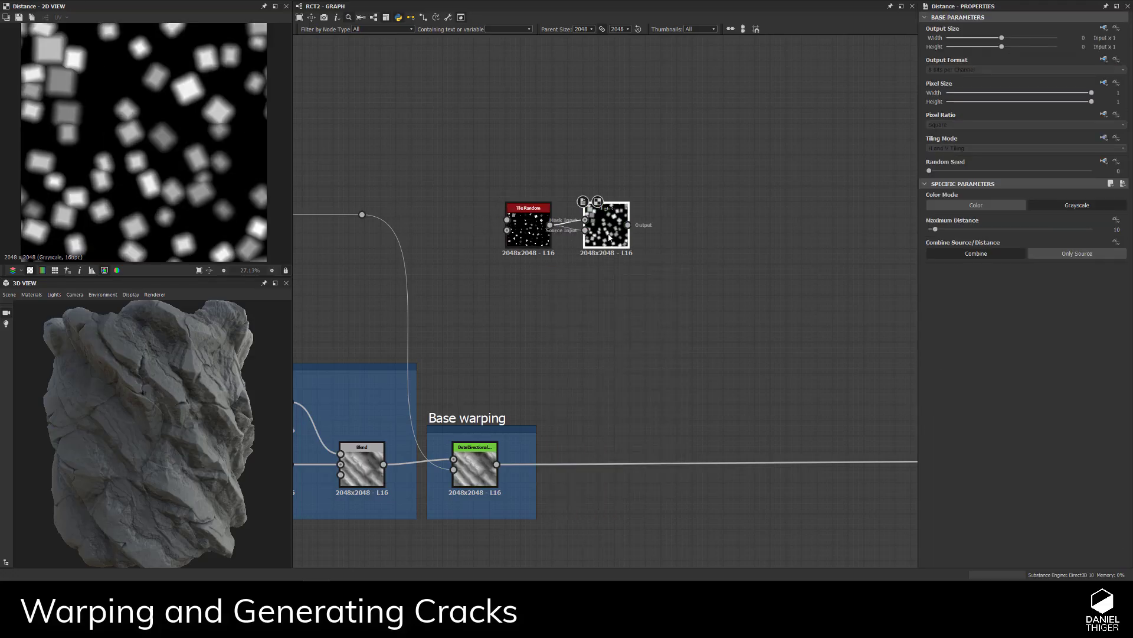
- Set the Distance node to Only Source with a Maximum Distance of 500
left_click(1068, 254)
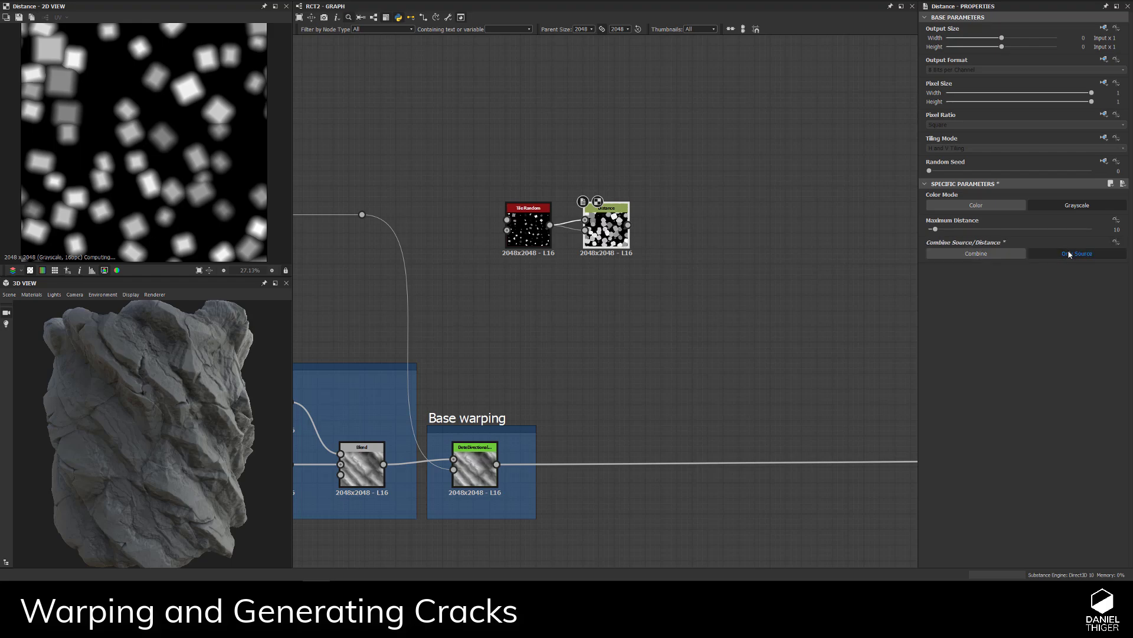
double_click(1124, 228)
type("50")
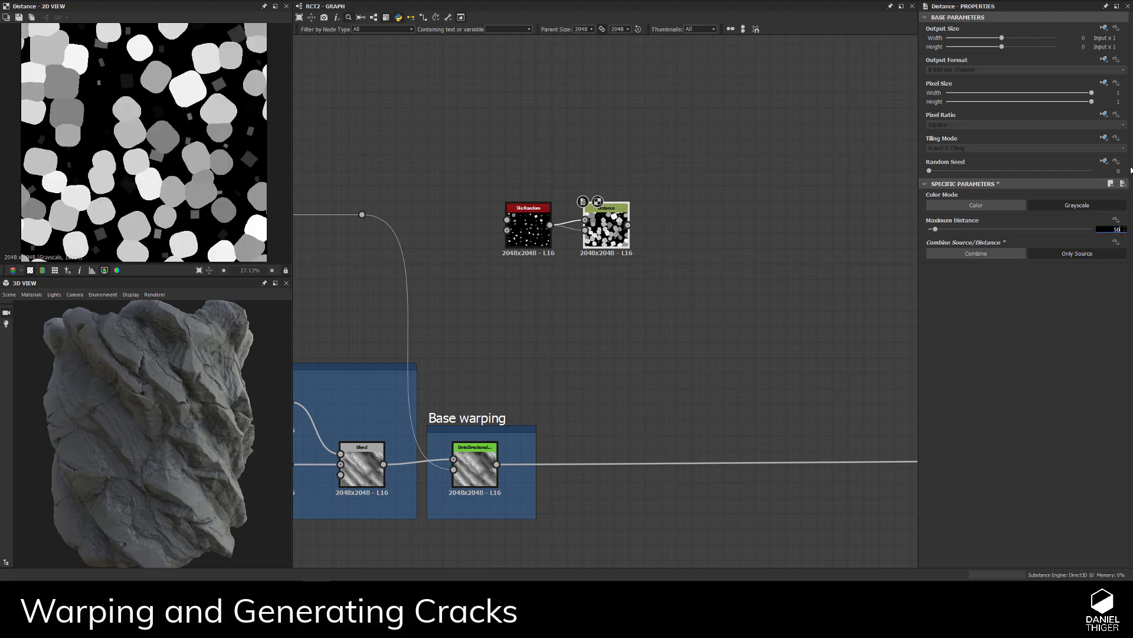
type("0")
key("Return")
scroll(157, 154, "up", 3)
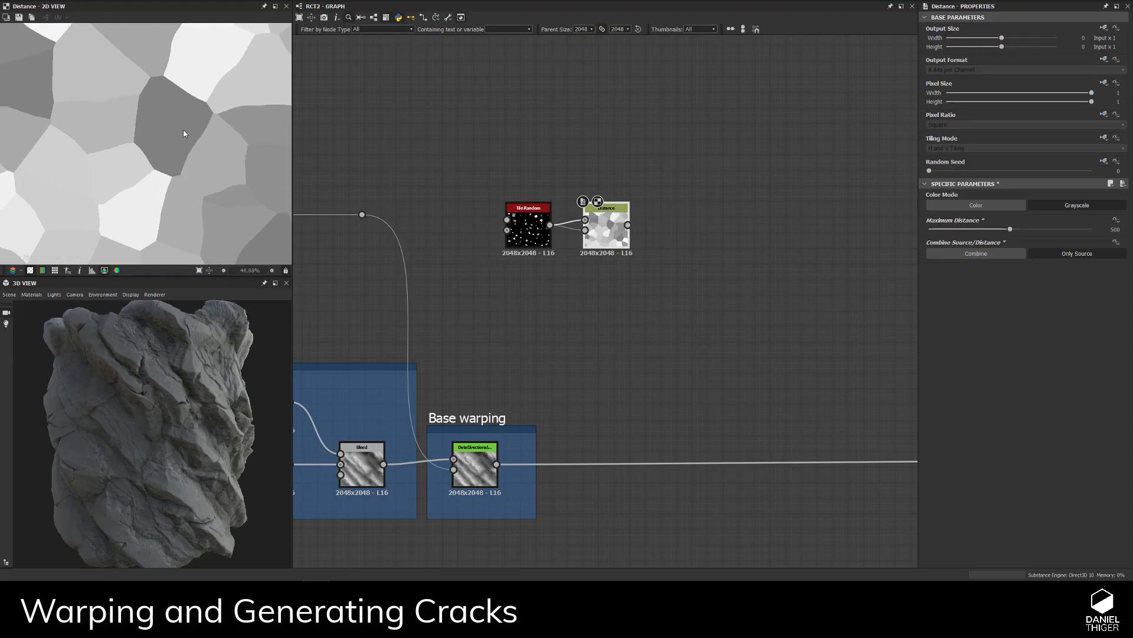
scroll(538, 228, "up", 5)
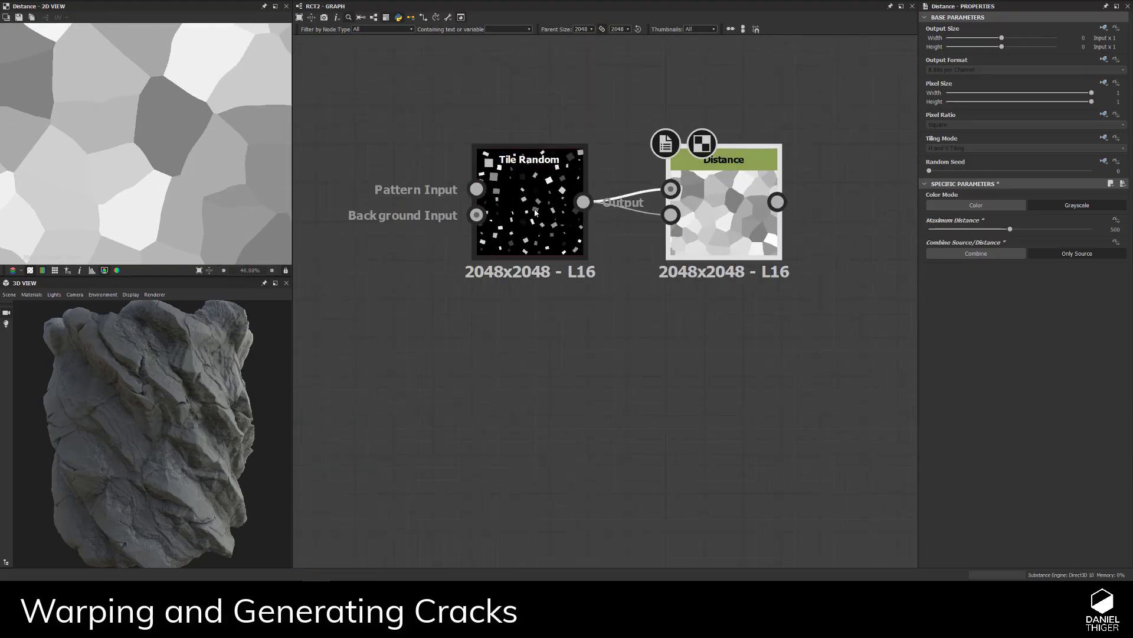
scroll(157, 186, "down", 2)
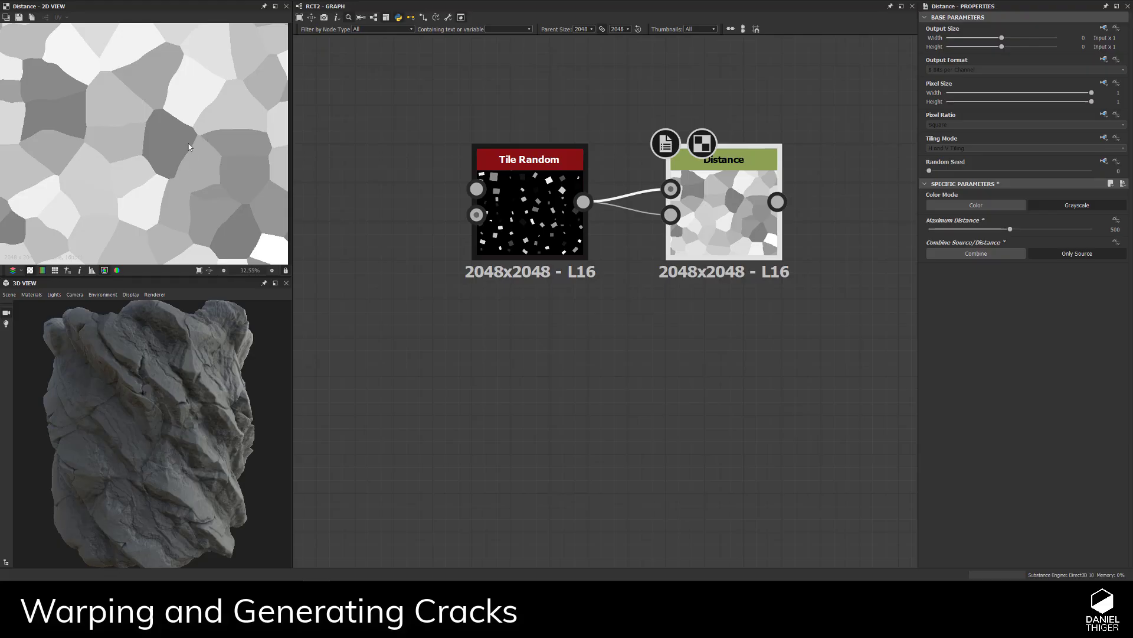
scroll(169, 122, "down", 3)
scroll(594, 306, "down", 3)
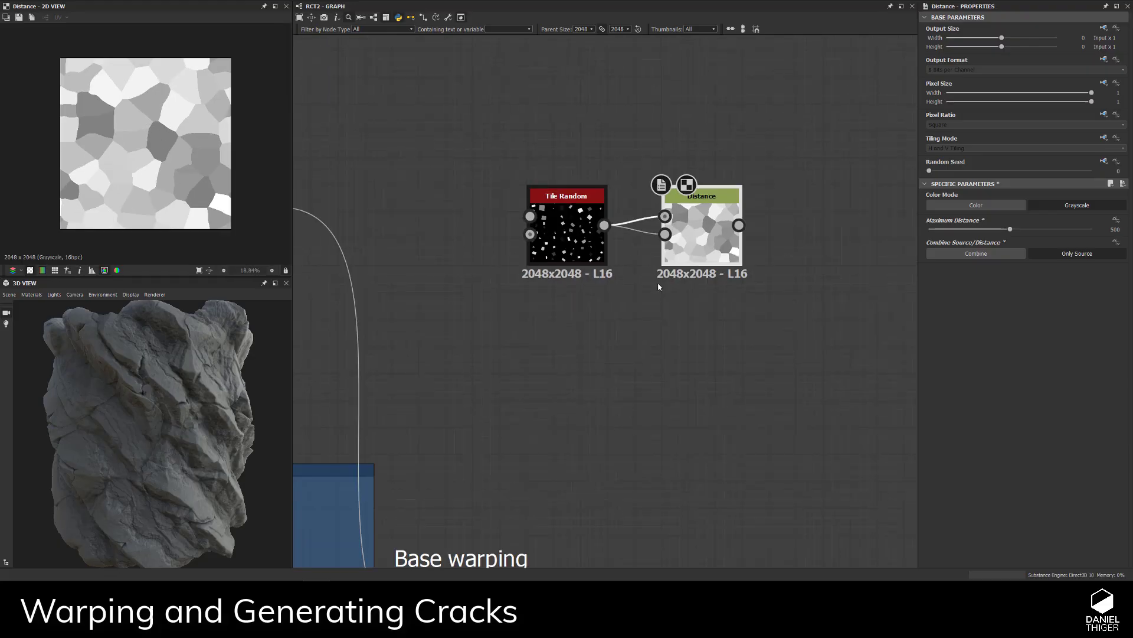
- Add an Edge Detect node fed by the Distance node's output
scroll(559, 214, "up", 1)
middle_click_drag(697, 243, 697, 274)
left_click(584, 246)
left_click(514, 248)
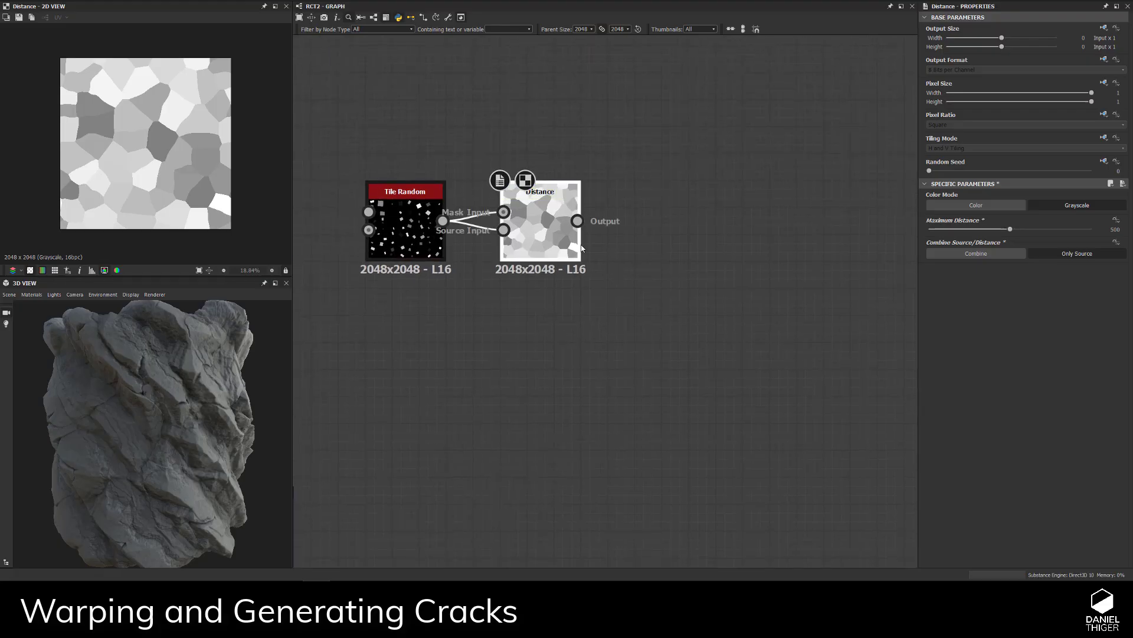
key("space")
type("edge")
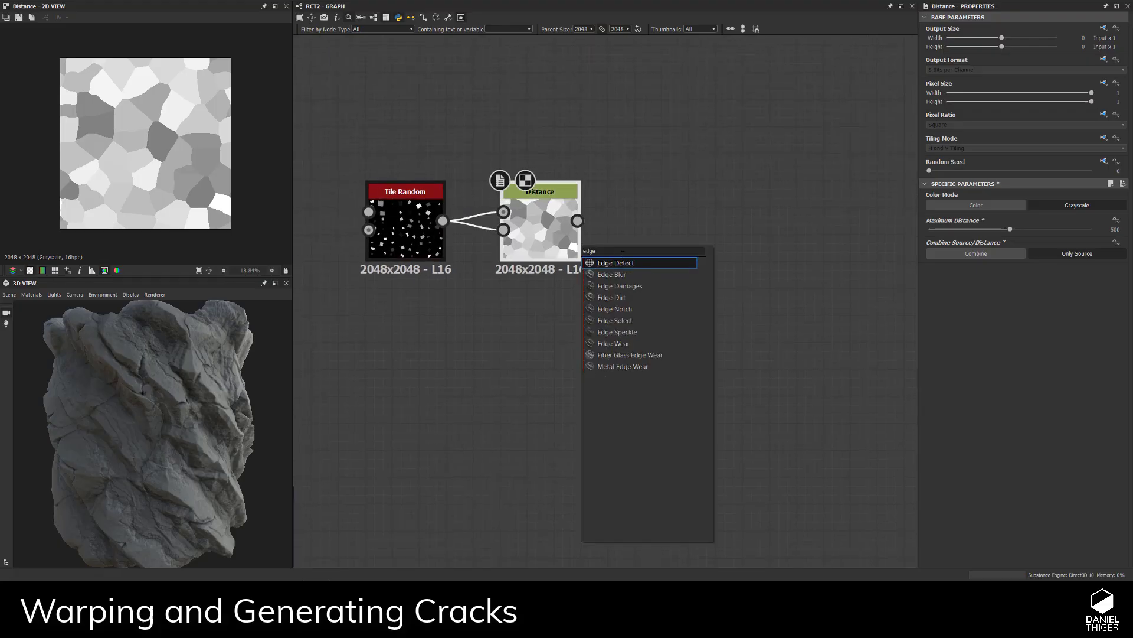
left_click(627, 267)
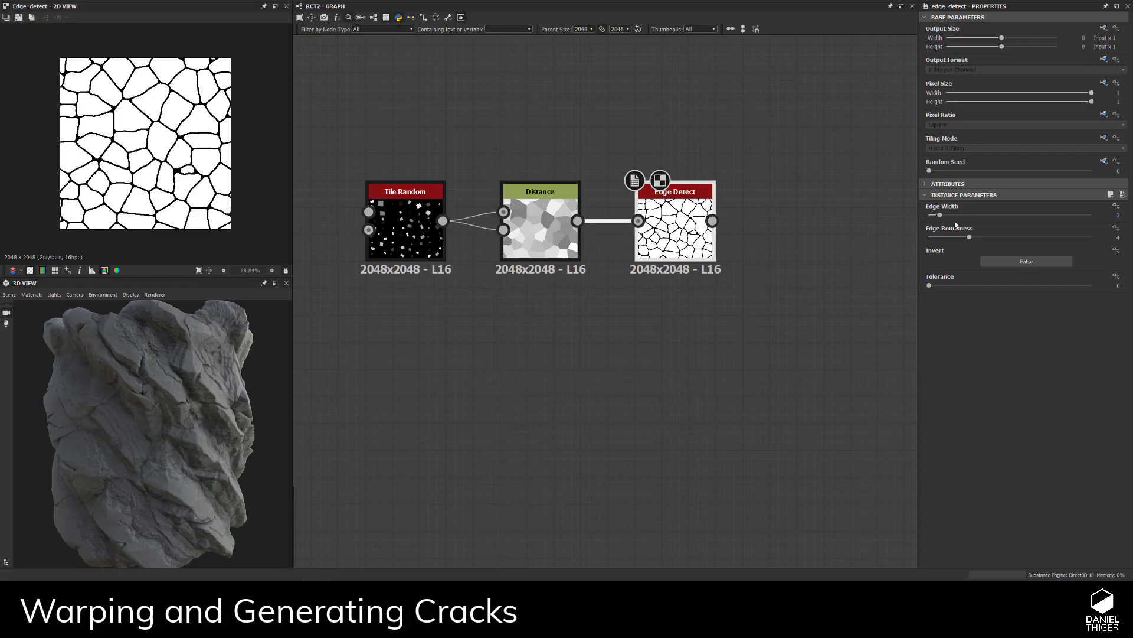
- Set the Edge Detect node's Edge Roundness to 0 and Edge Width to 1
left_click_drag(970, 237, 894, 232)
scroll(169, 175, "up", 4)
left_click(1118, 215)
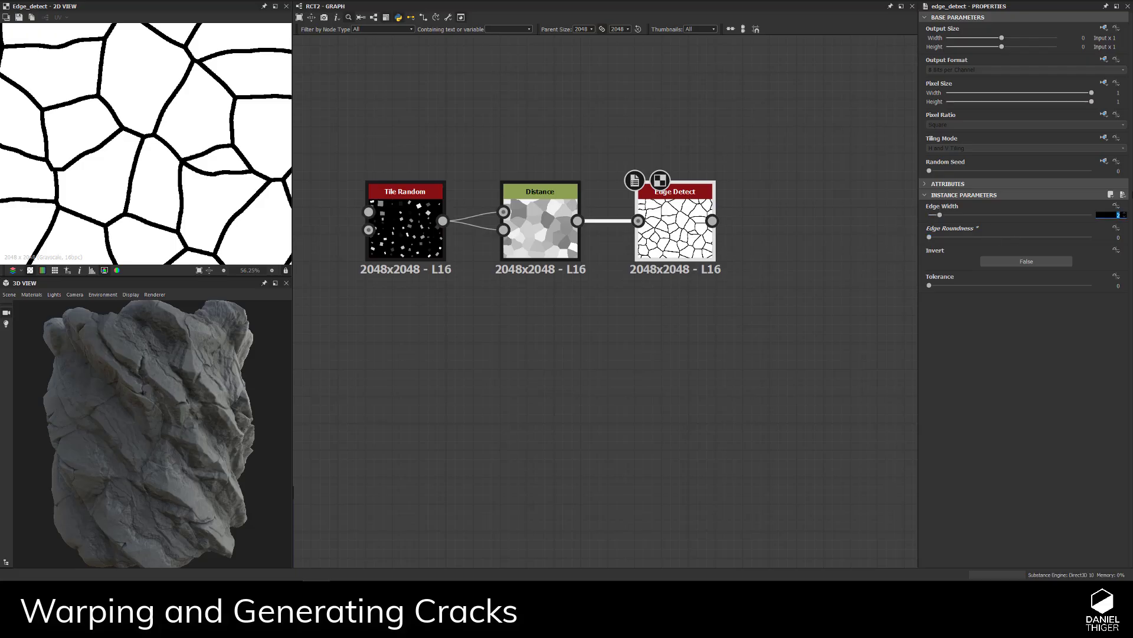
type("1")
key("Return")
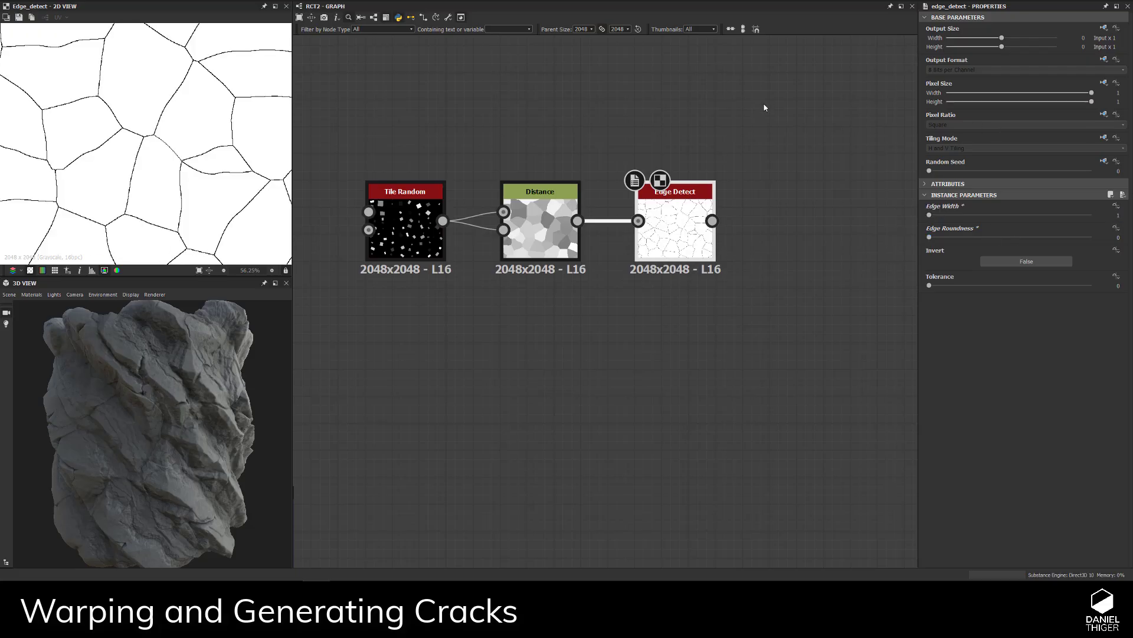
- Add a Blur HQ Grayscale node fed by Edge Detect and place it slightly below the main node row
middle_click_drag(706, 190, 638, 190)
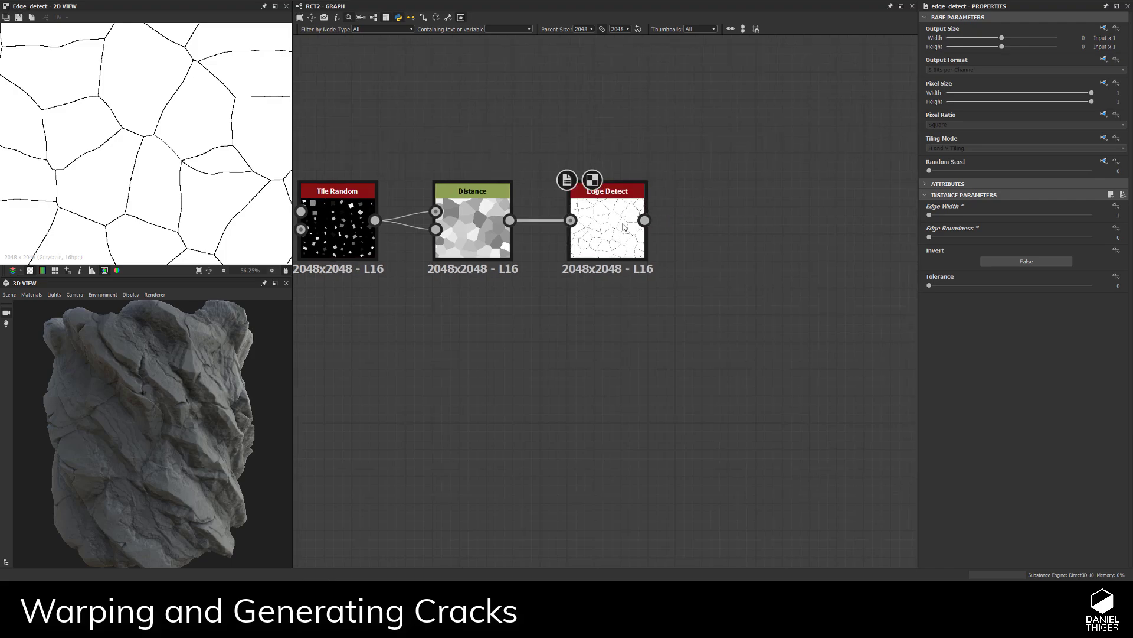
key("space")
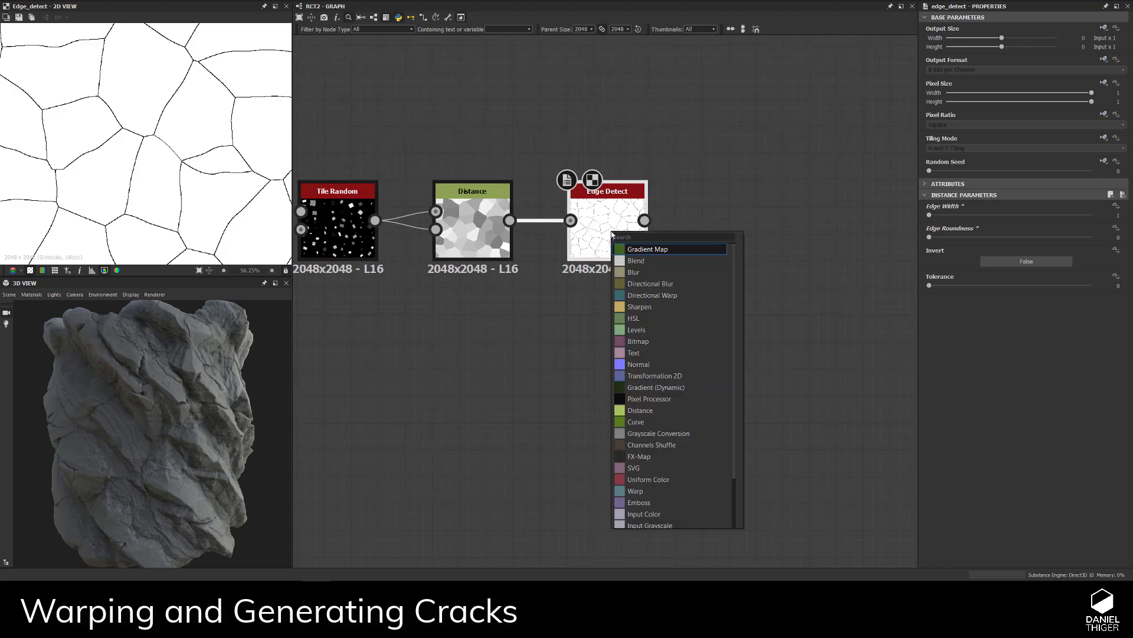
type("blur")
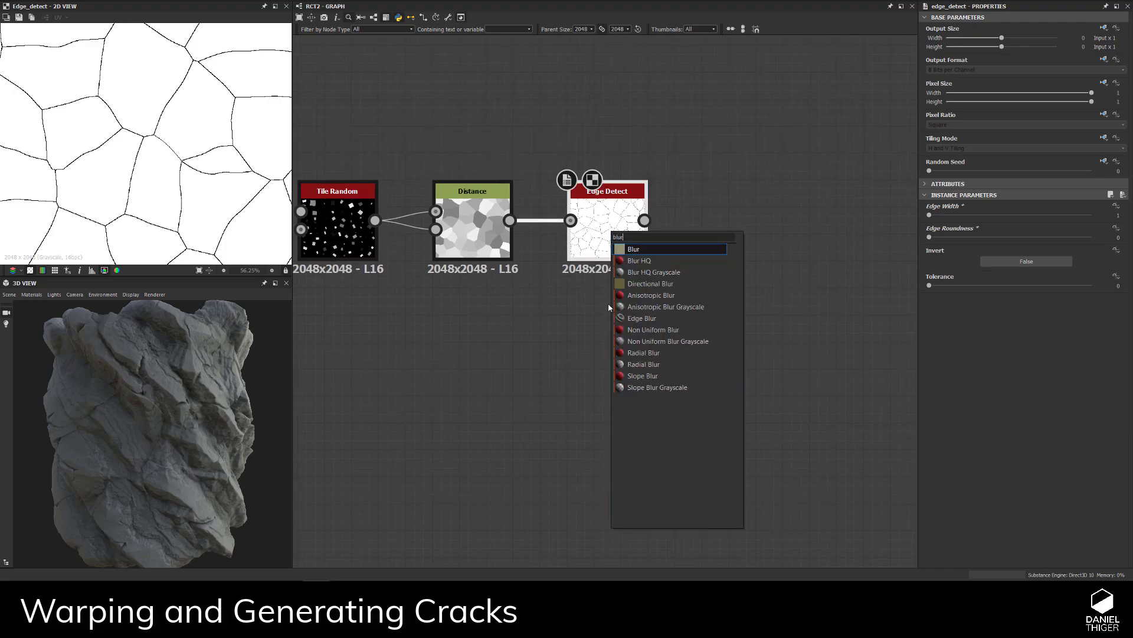
left_click(652, 272)
left_click_drag(750, 233, 751, 299)
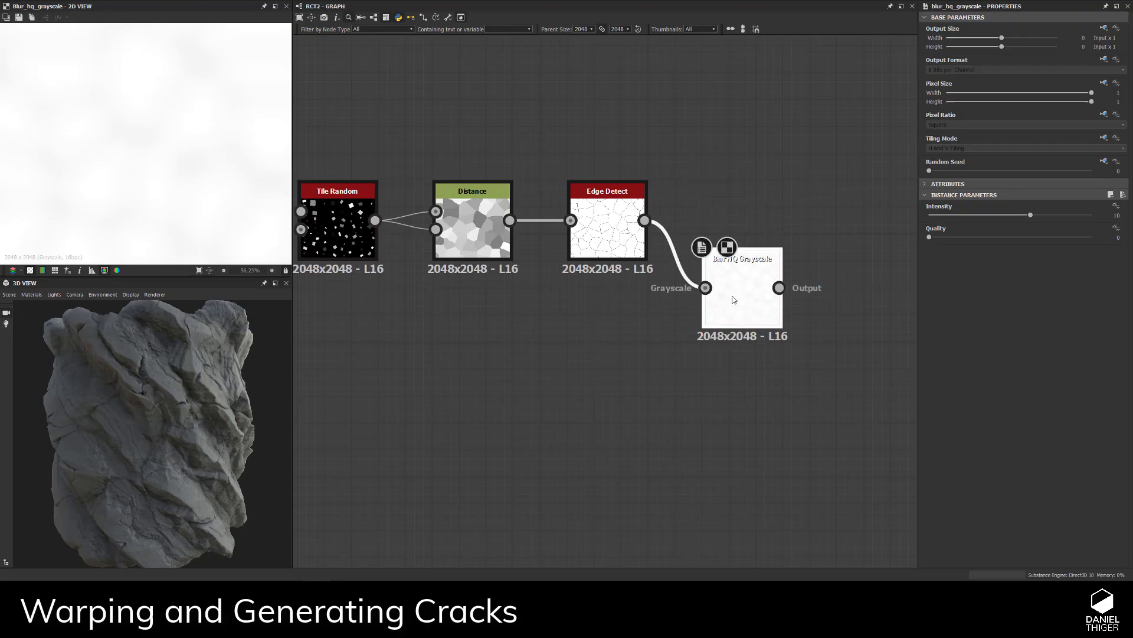
- Set the Blur HQ Grayscale node's Intensity to 0.4 and Quality to 1
left_click(1112, 215)
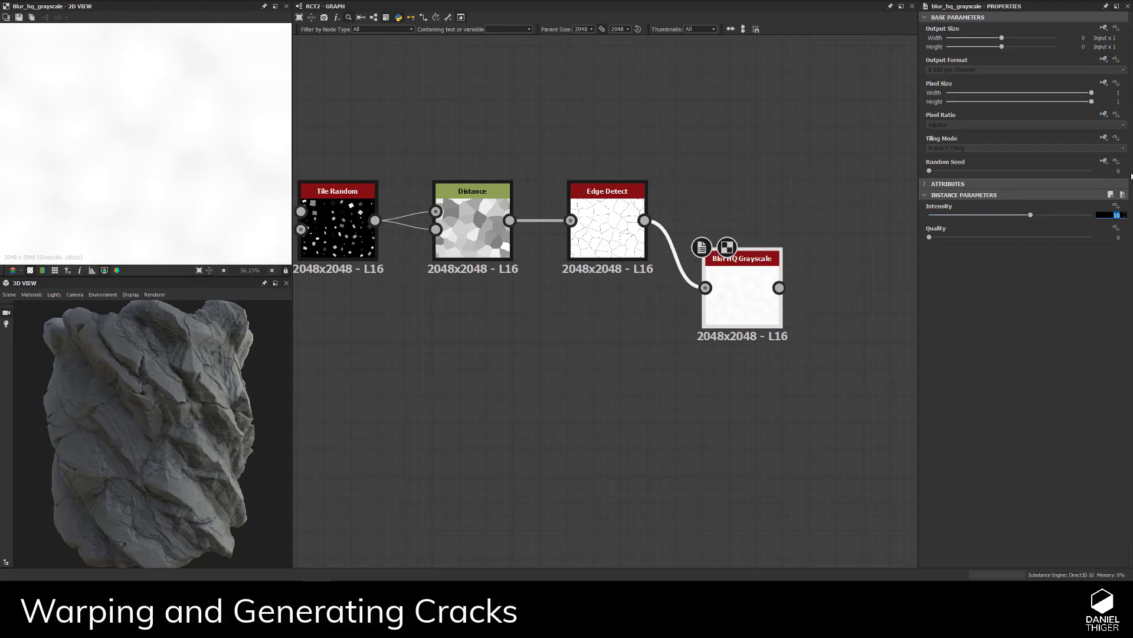
type(".4")
key("Tab")
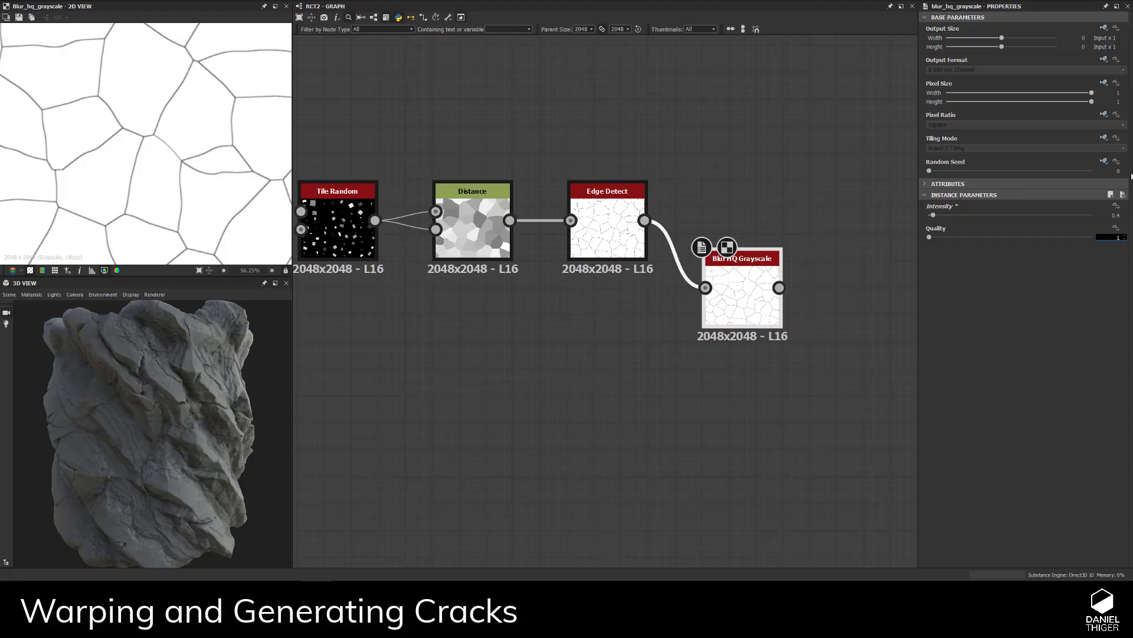
type("1")
key("Return")
- Add a Blend node with the blurred edges as Background and the Edge Detect output as Foreground
middle_click_drag(756, 230, 671, 219)
left_click_drag(691, 280, 665, 294)
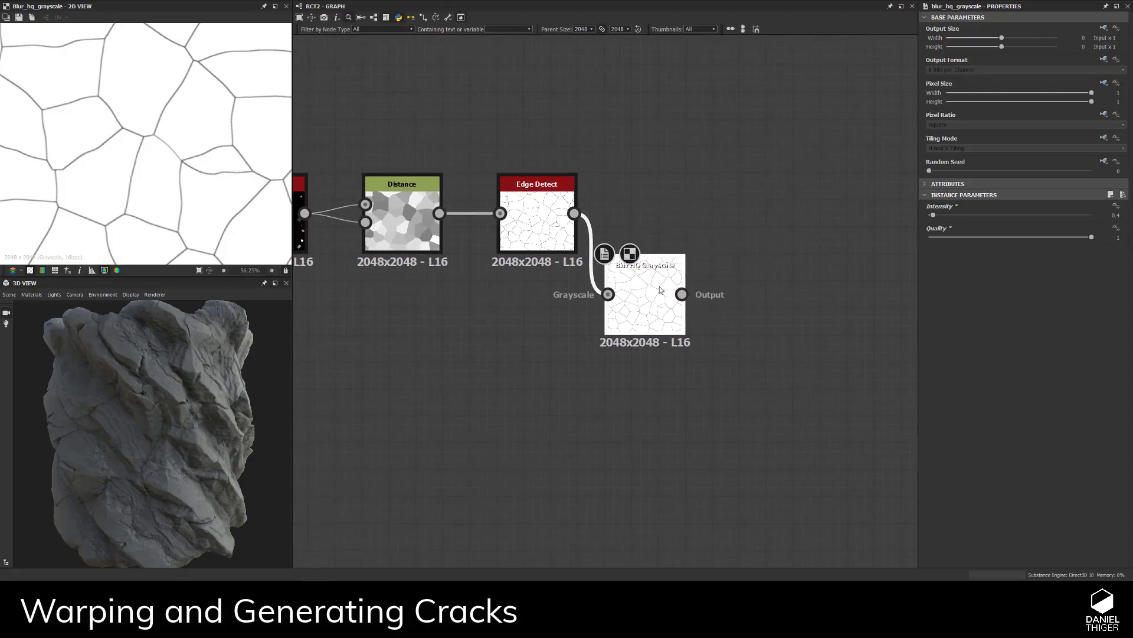
key("space")
type("bl")
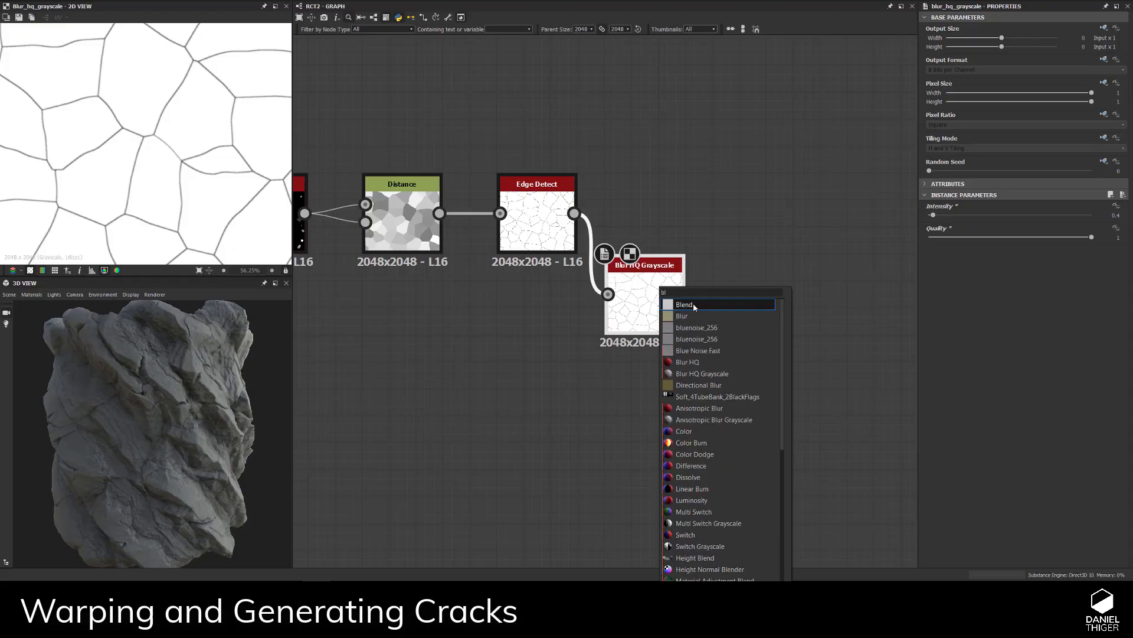
key("Return")
left_click_drag(780, 278, 745, 221)
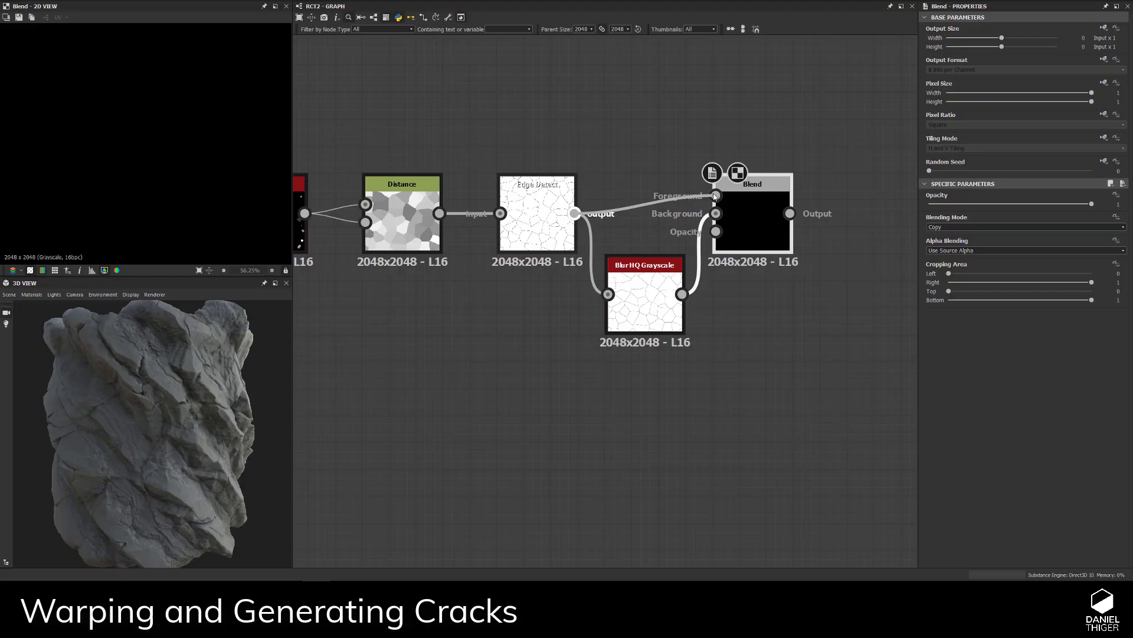
left_click_drag(714, 196, 715, 196)
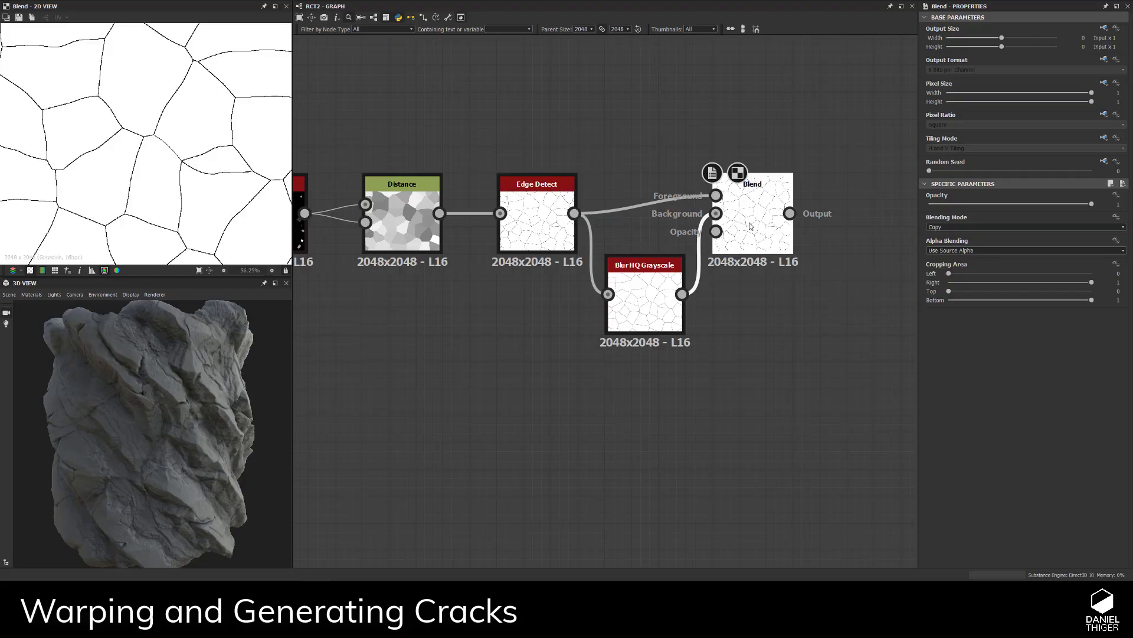
- Set the Blend node's Opacity to 0.1 and inspect the blended crack lines up close
left_click(1116, 204)
type("0.1")
key("Return")
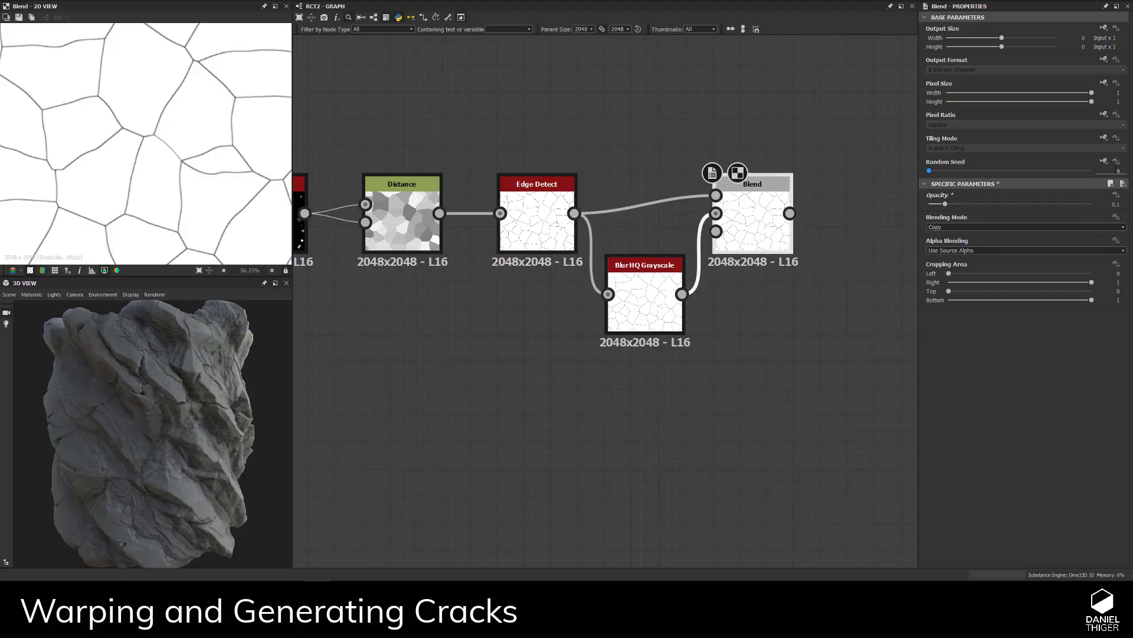
scroll(150, 183, "up", 10)
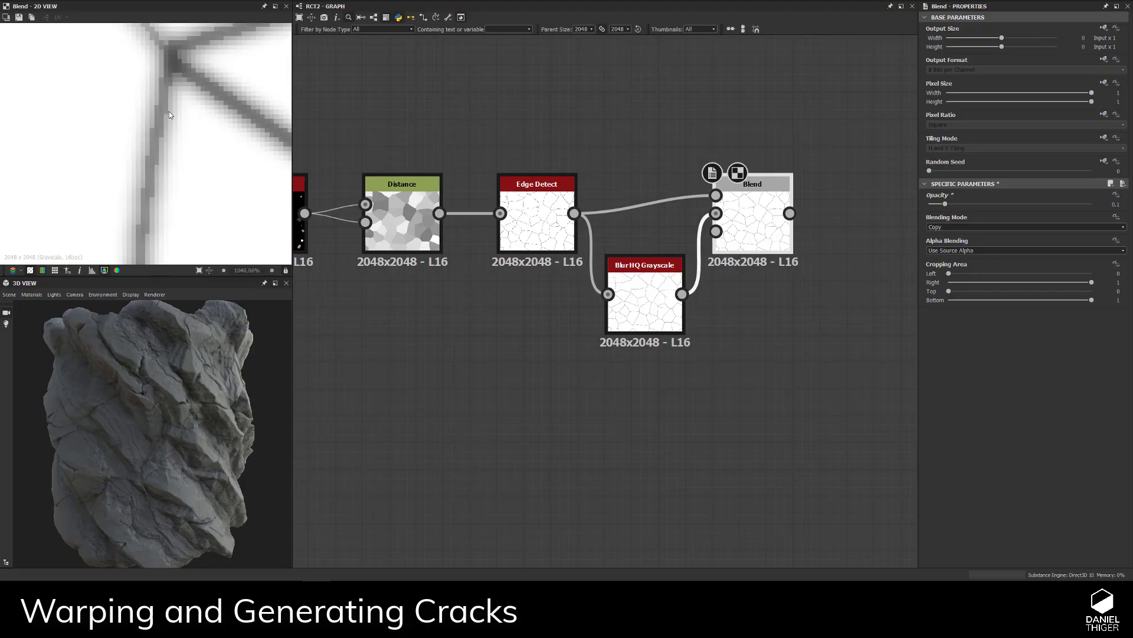
scroll(154, 143, "down", 6)
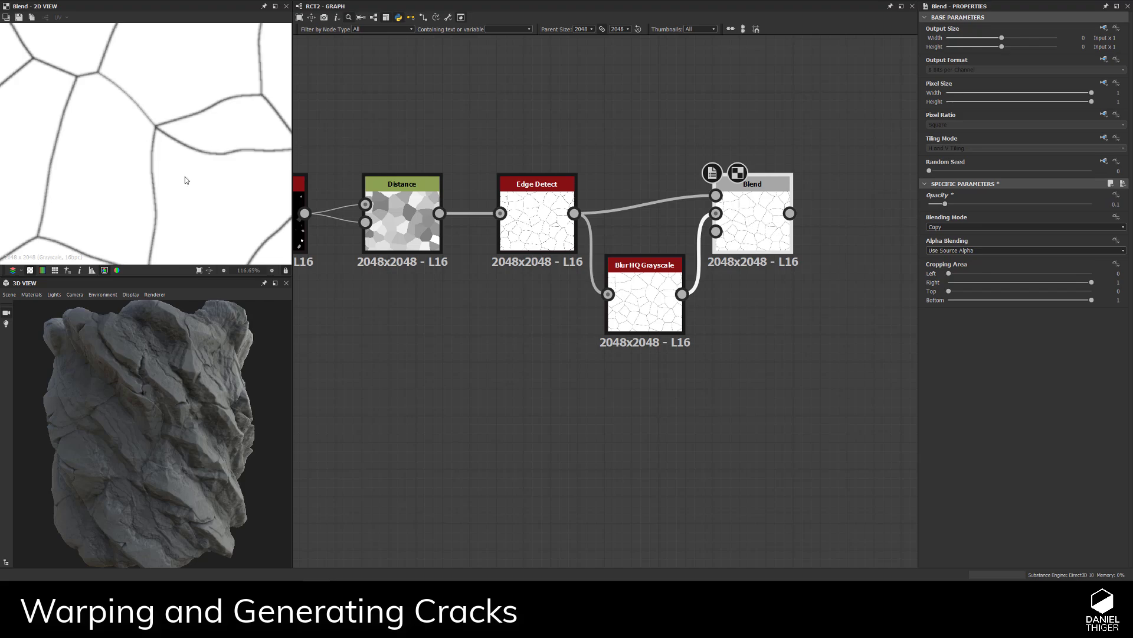
scroll(148, 182, "up", 6)
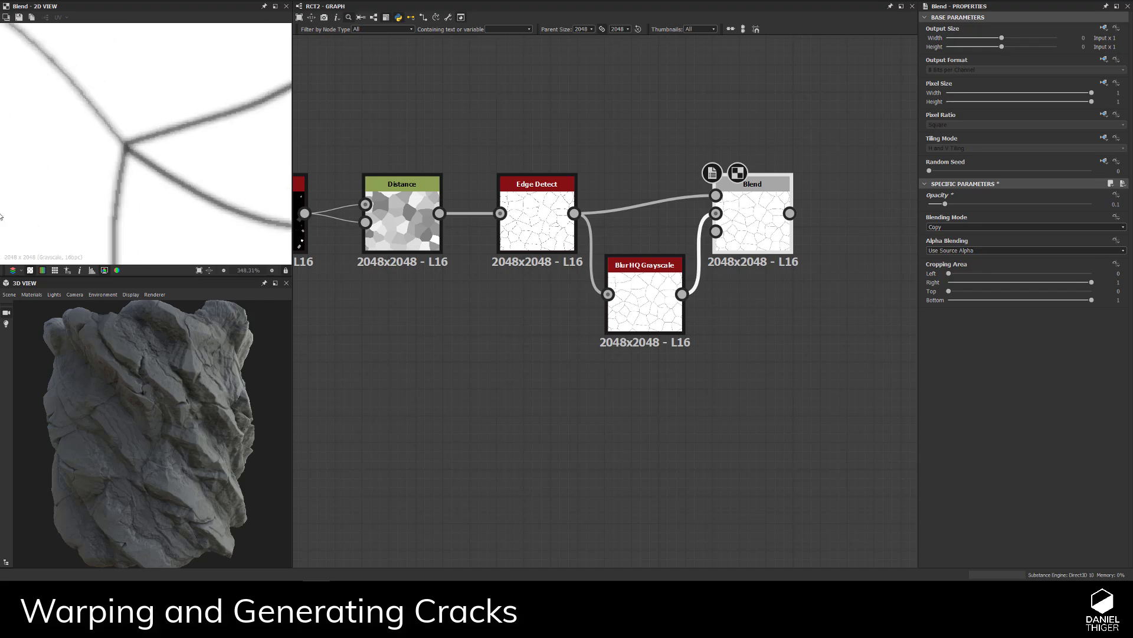
- Add a Histogram Scan node after the Blend node and set its Position to 0.6
middle_click_drag(596, 400, 504, 372)
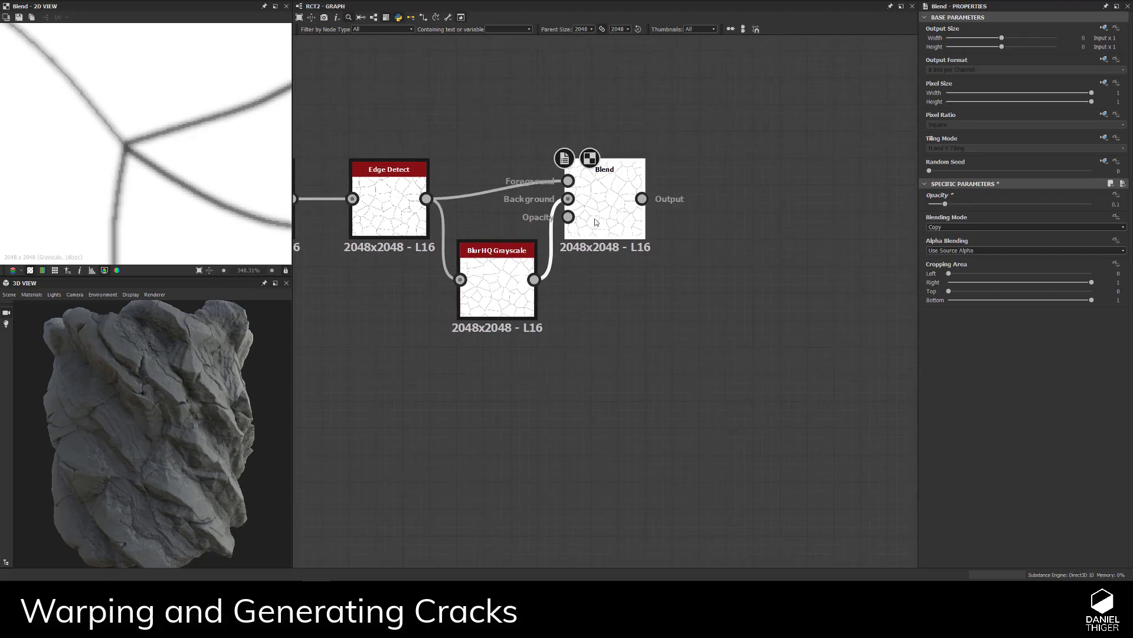
key("space")
type("his")
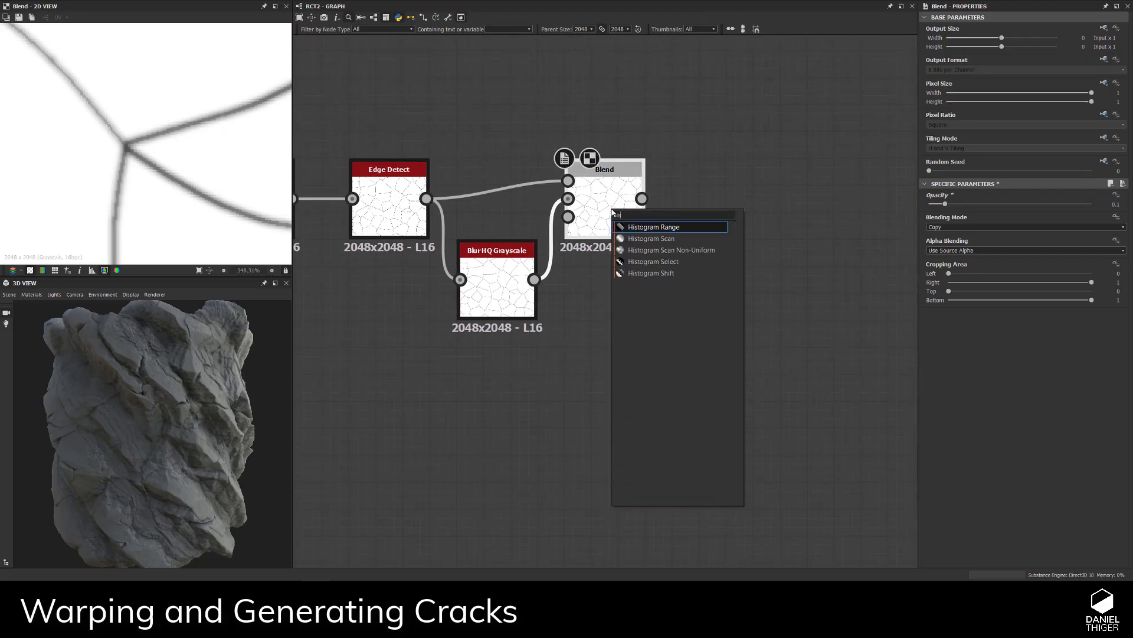
left_click(674, 239)
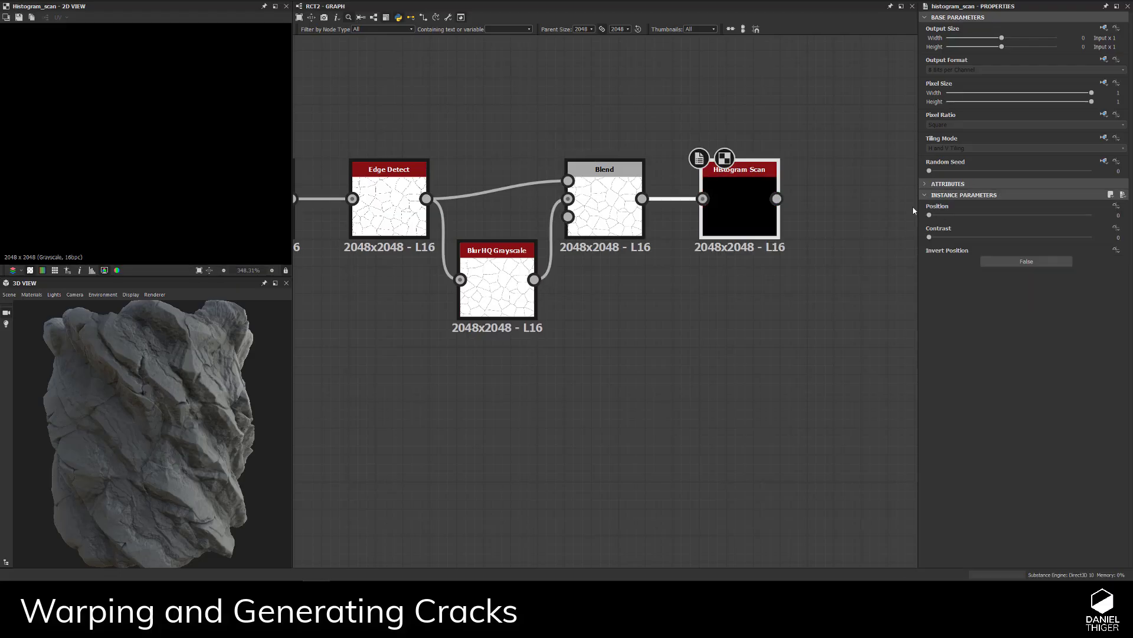
left_click(1111, 216)
key("Return")
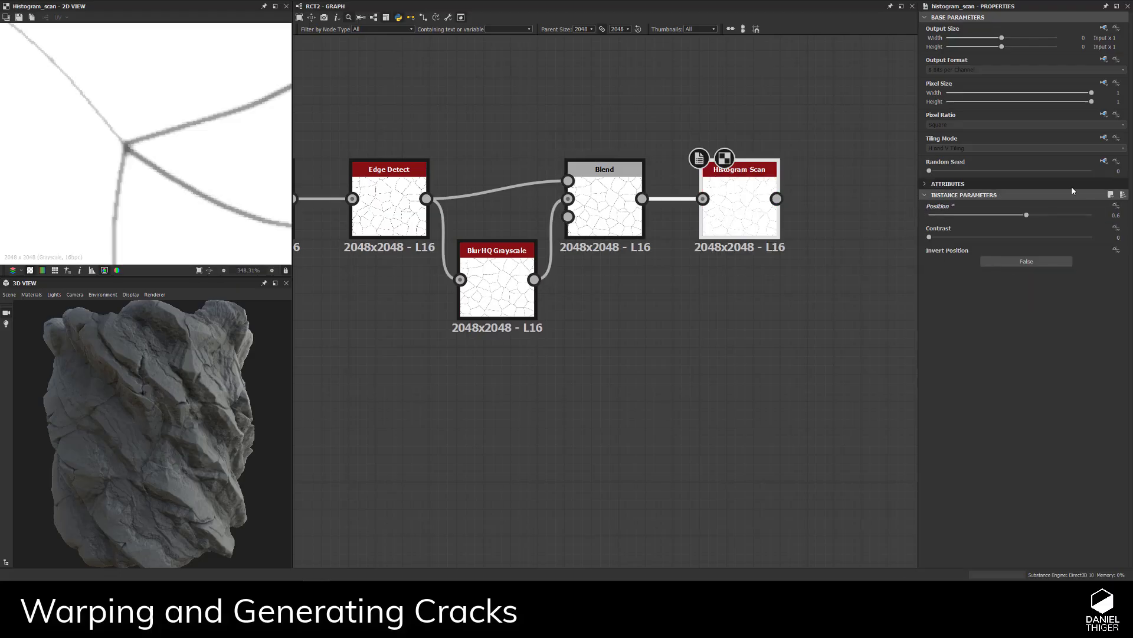
- Inspect the Histogram Scan crack lines up close and compare them with the Blend output
scroll(125, 161, "down", 6)
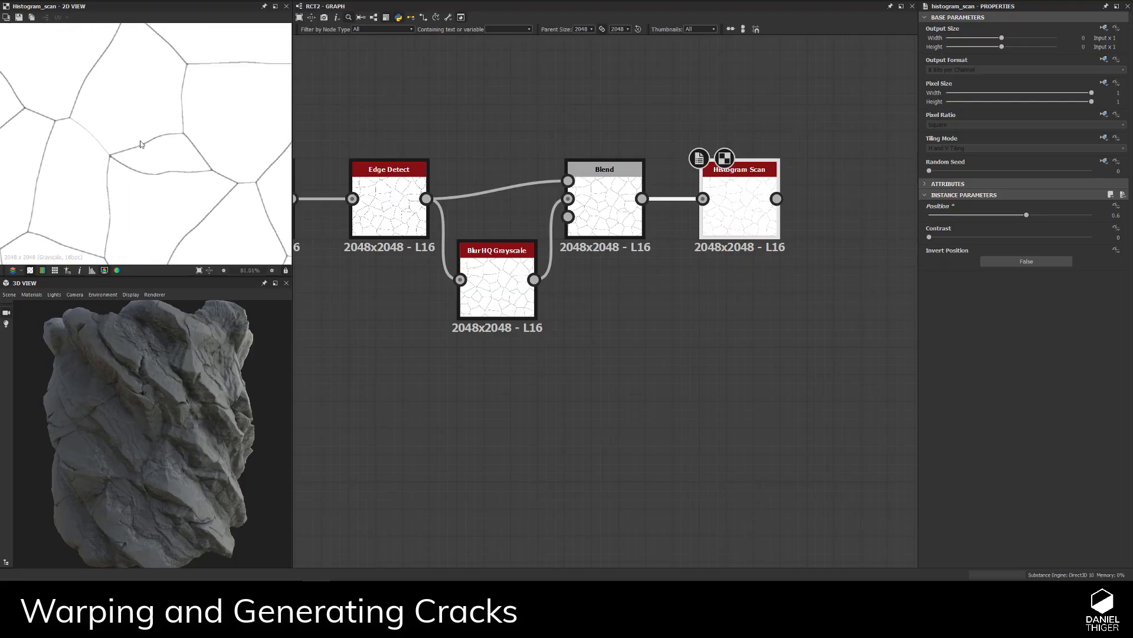
scroll(152, 114, "up", 7)
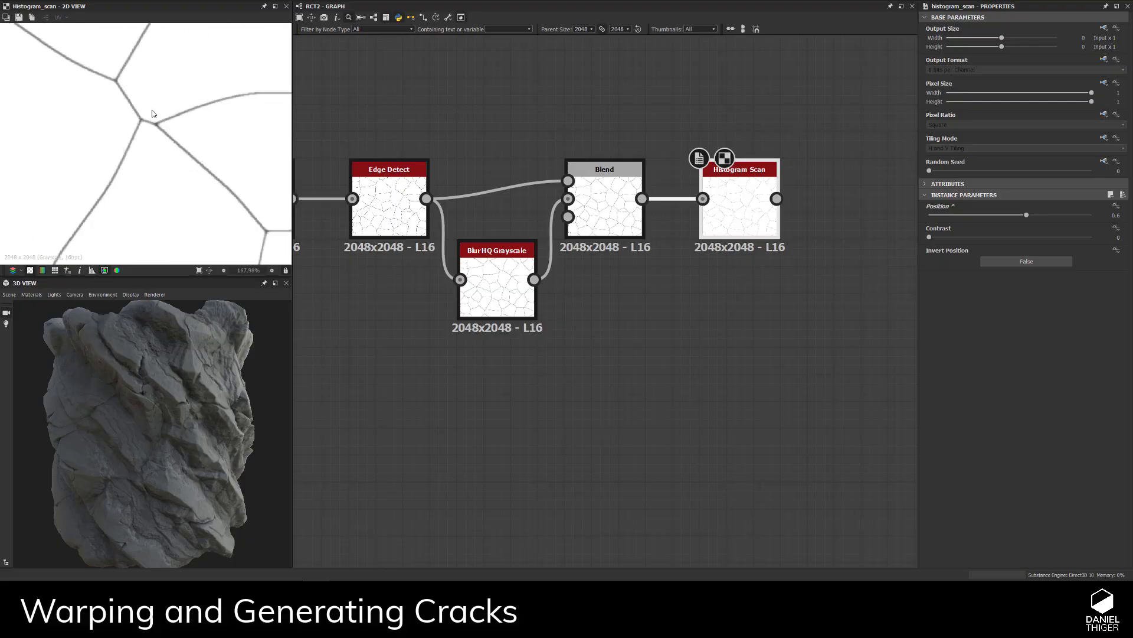
double_click(608, 209)
double_click(743, 209)
scroll(153, 173, "down", 7)
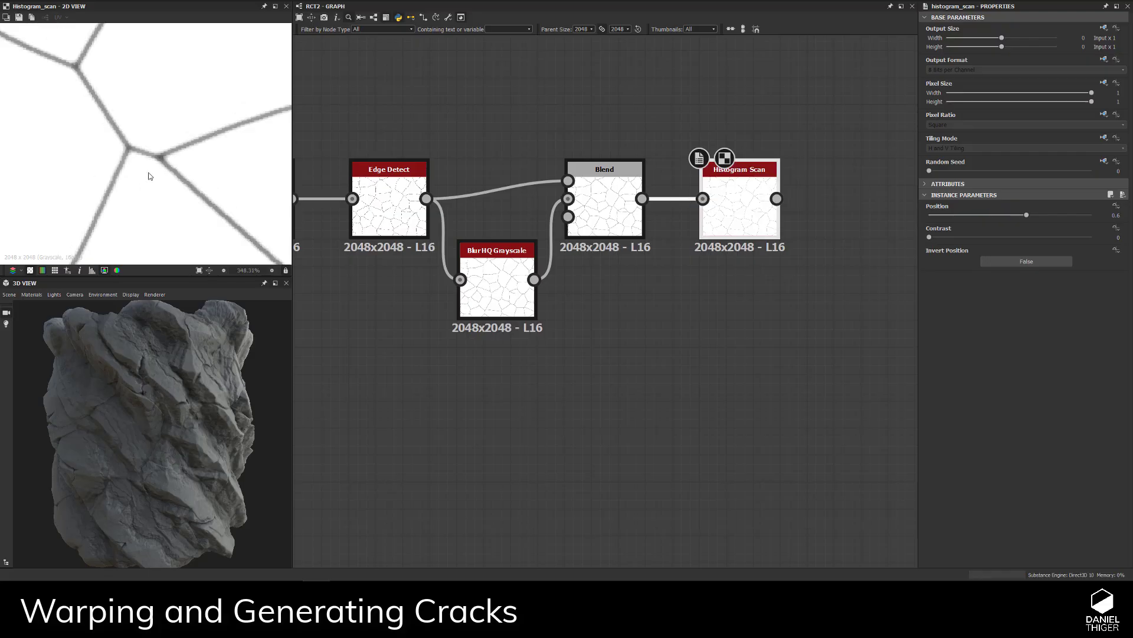
- Add a Slope Blur Grayscale node fed by the Histogram Scan output and set its Samples to 32
middle_click_drag(597, 382, 519, 294)
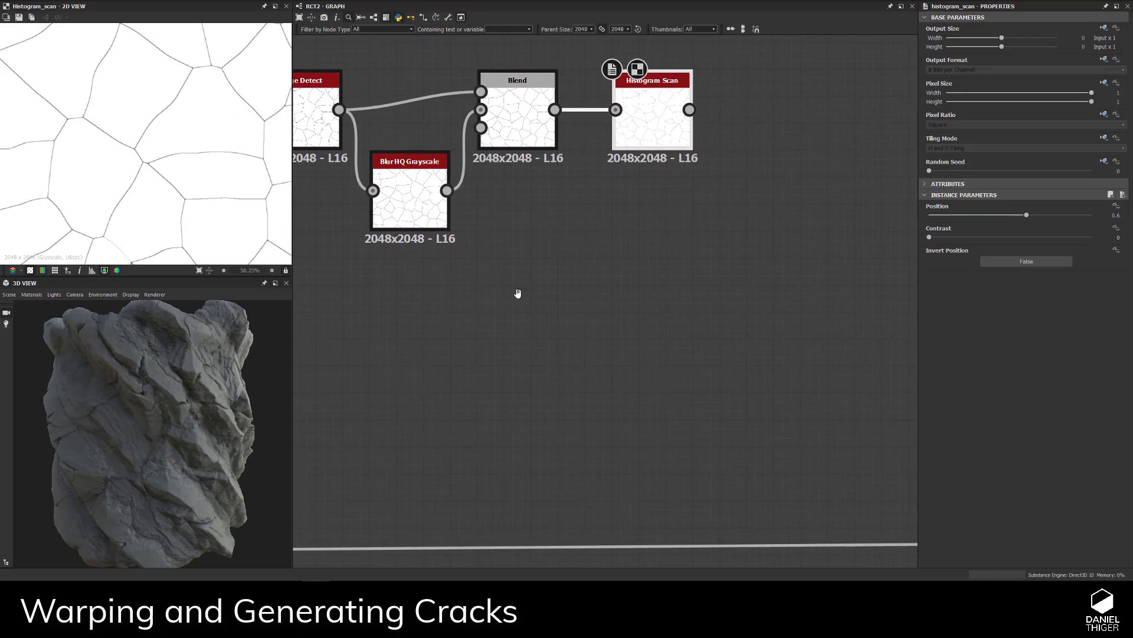
scroll(594, 277, "down", 3)
key("space")
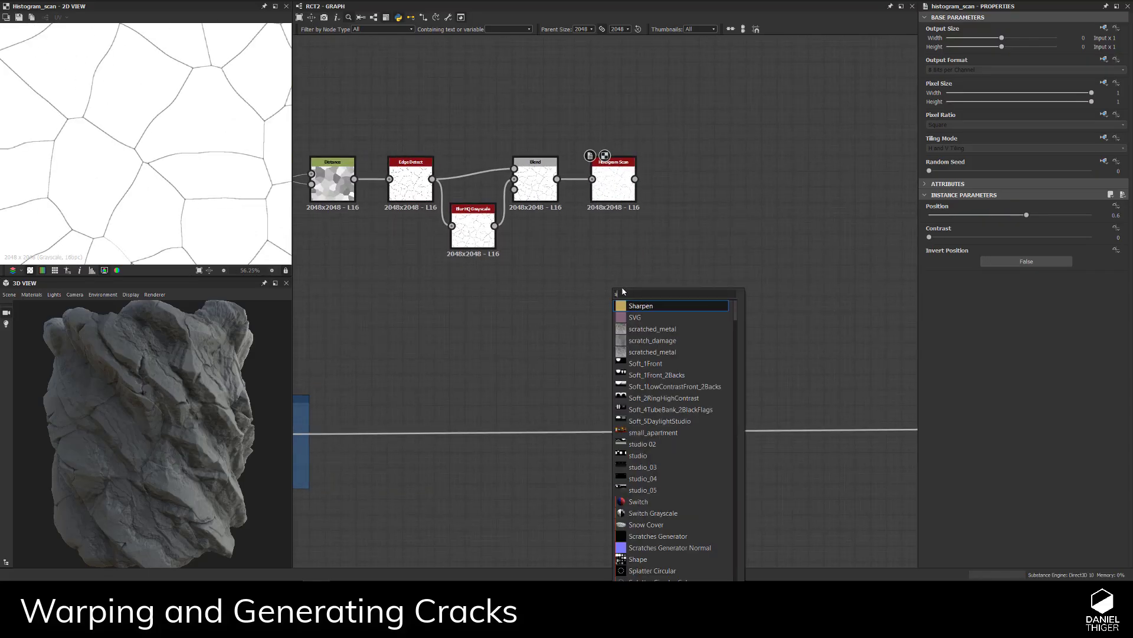
type("slop")
key("Down")
key("Return")
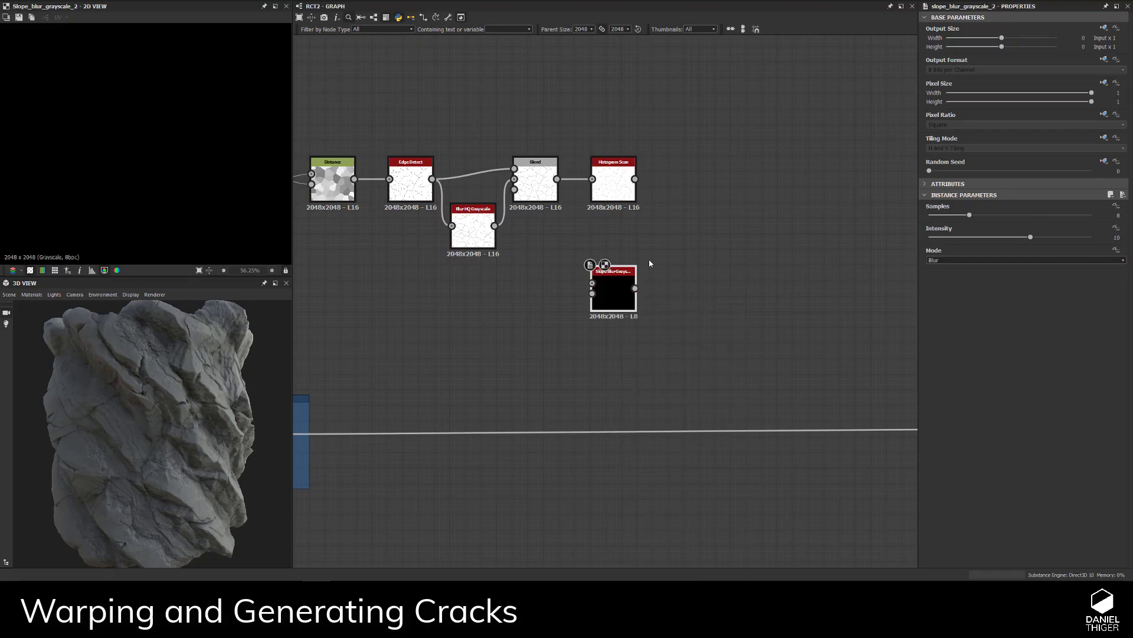
left_click_drag(616, 293, 679, 278)
middle_click_drag(606, 233, 551, 240)
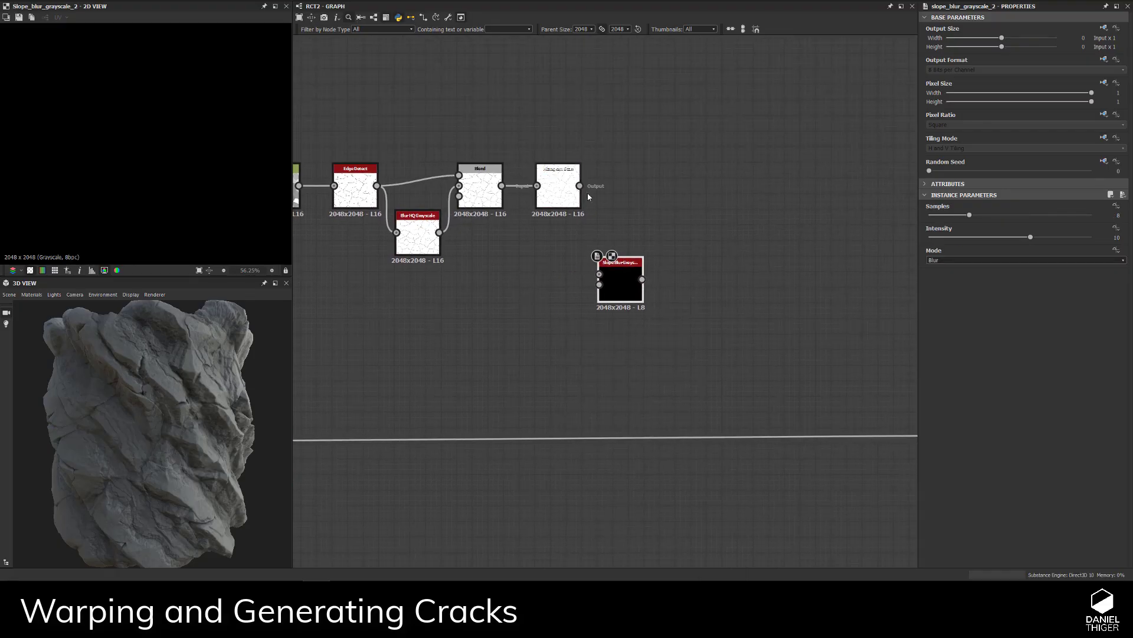
left_click_drag(580, 186, 599, 274)
left_click_drag(969, 215, 1092, 214)
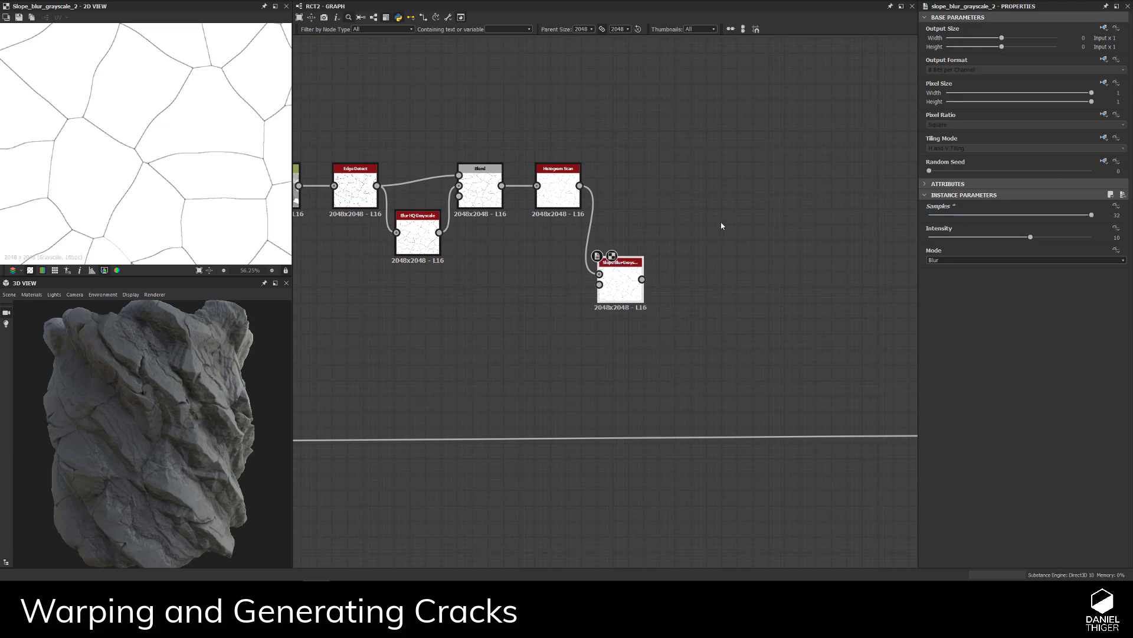
- Connect the existing Safe Transform Grayscale output to the slope input of the new Slope Blur Grayscale node
scroll(608, 253, "down", 5)
middle_click_drag(587, 234, 571, 230)
left_click(360, 283)
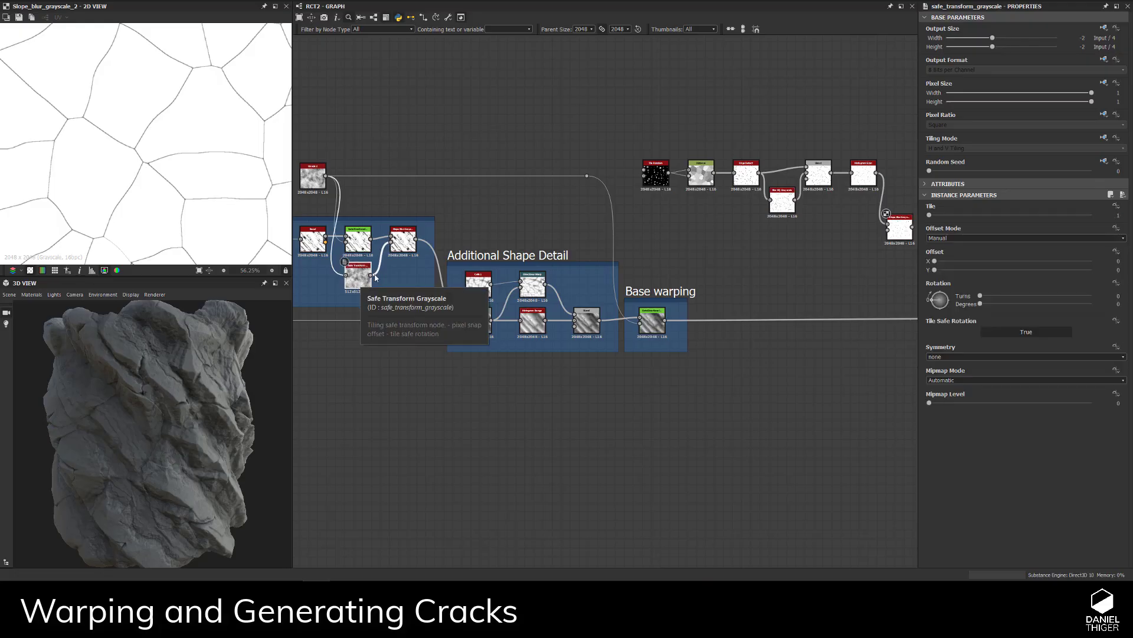
left_click_drag(372, 276, 907, 235)
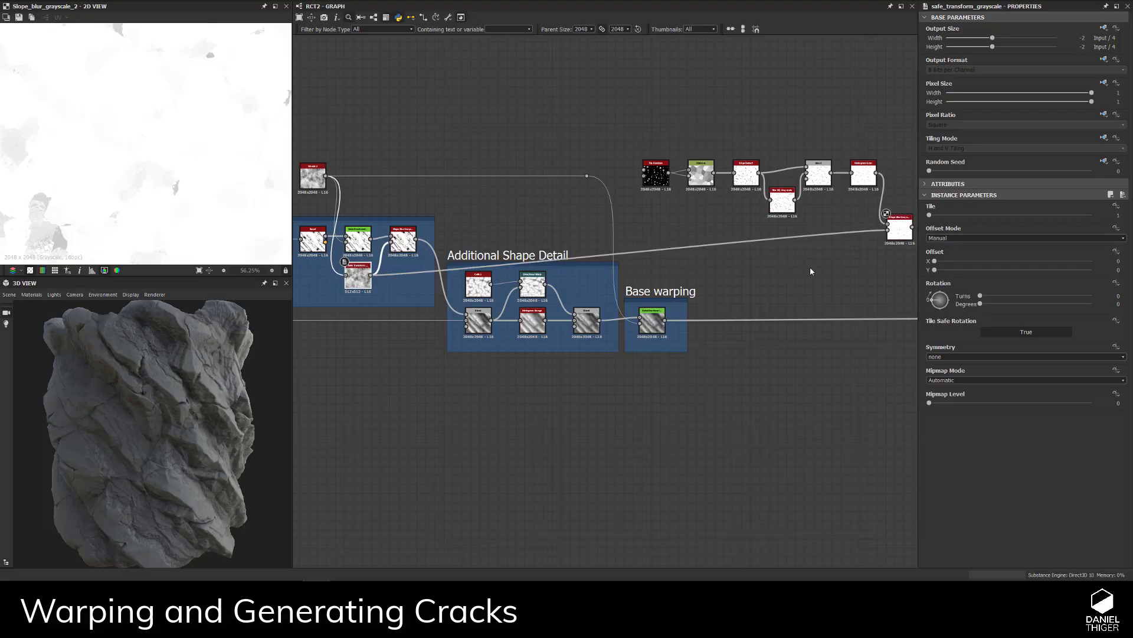
middle_click_drag(810, 271, 639, 295)
scroll(709, 248, "up", 5)
- Set the Slope Blur Grayscale node's Mode to Min
left_click(768, 248)
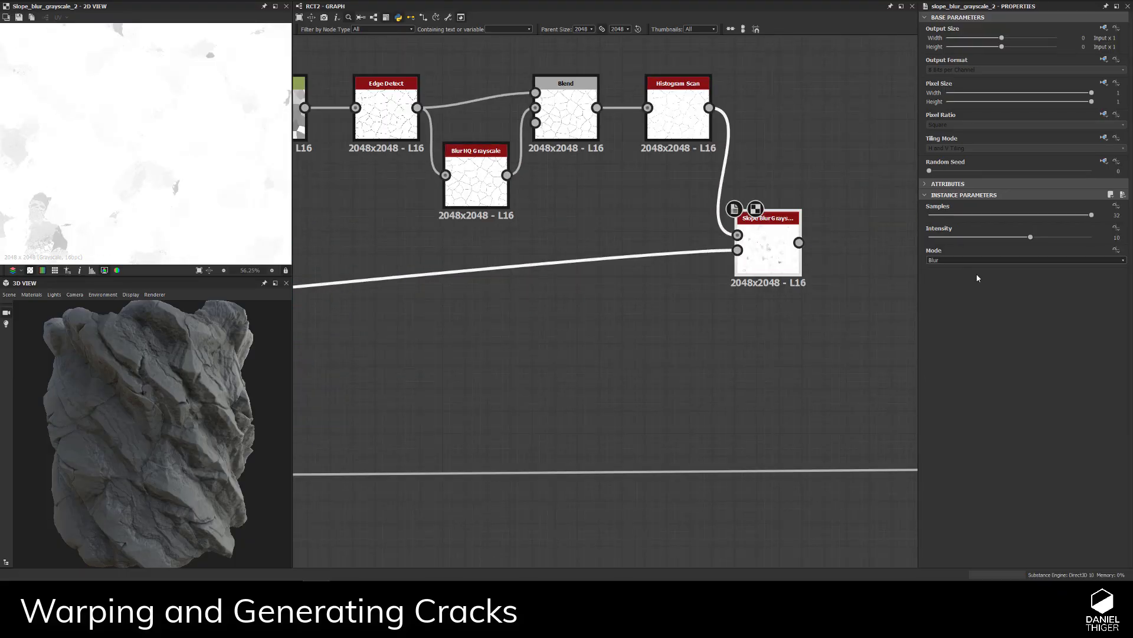
left_click(935, 266)
left_click(940, 274)
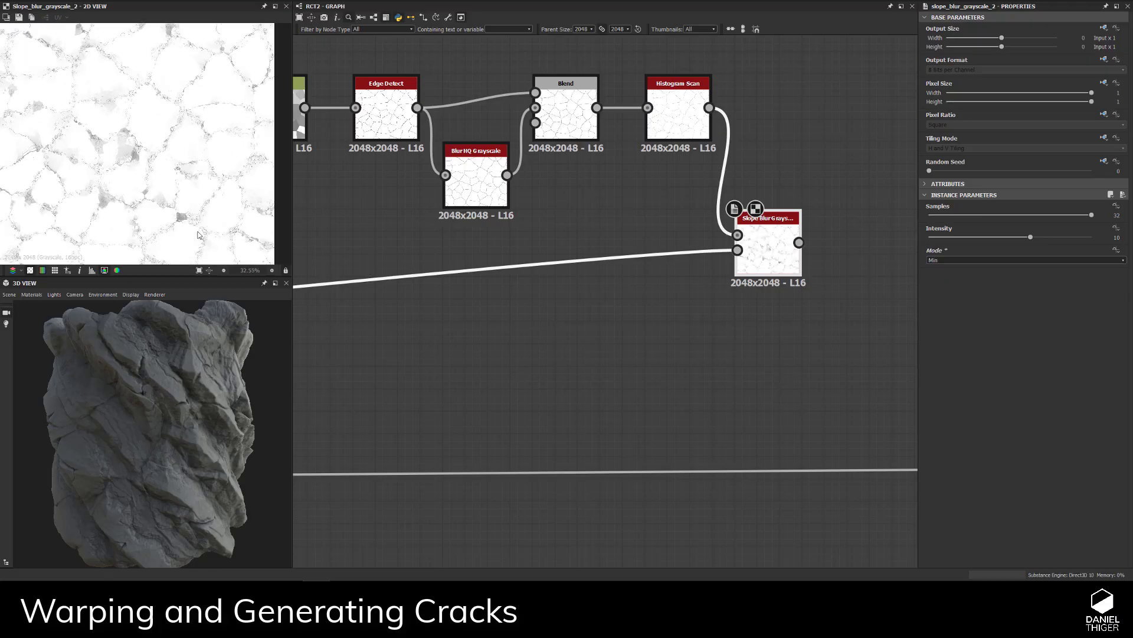
- Try a Slope Blur Grayscale Intensity of 2 while viewing the cracks up close
scroll(198, 235, "up", 5)
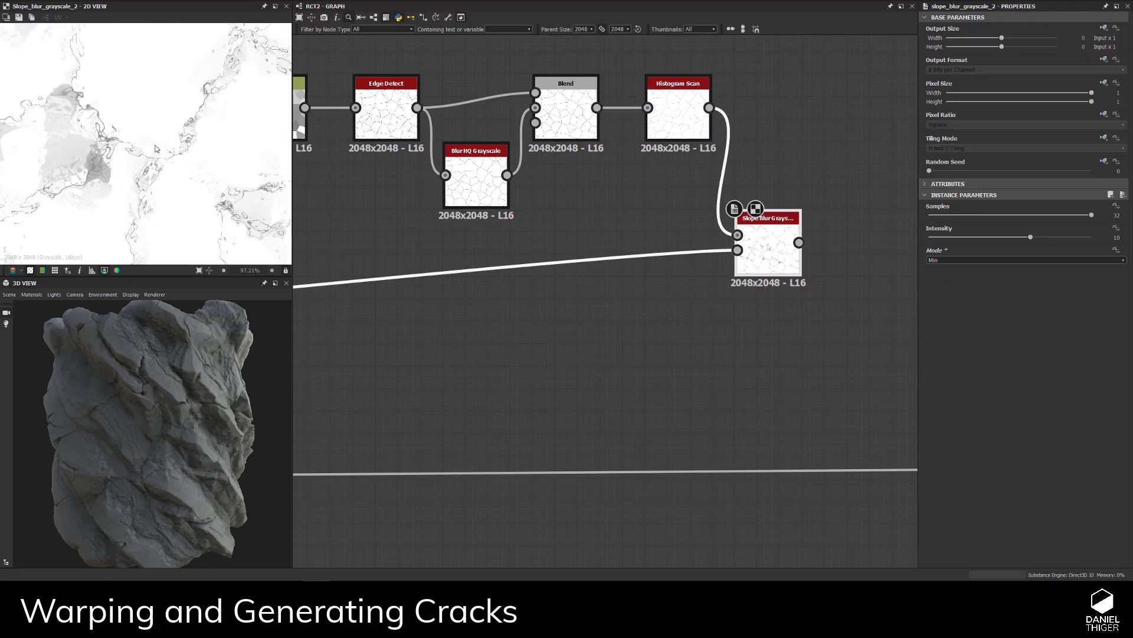
left_click(938, 237)
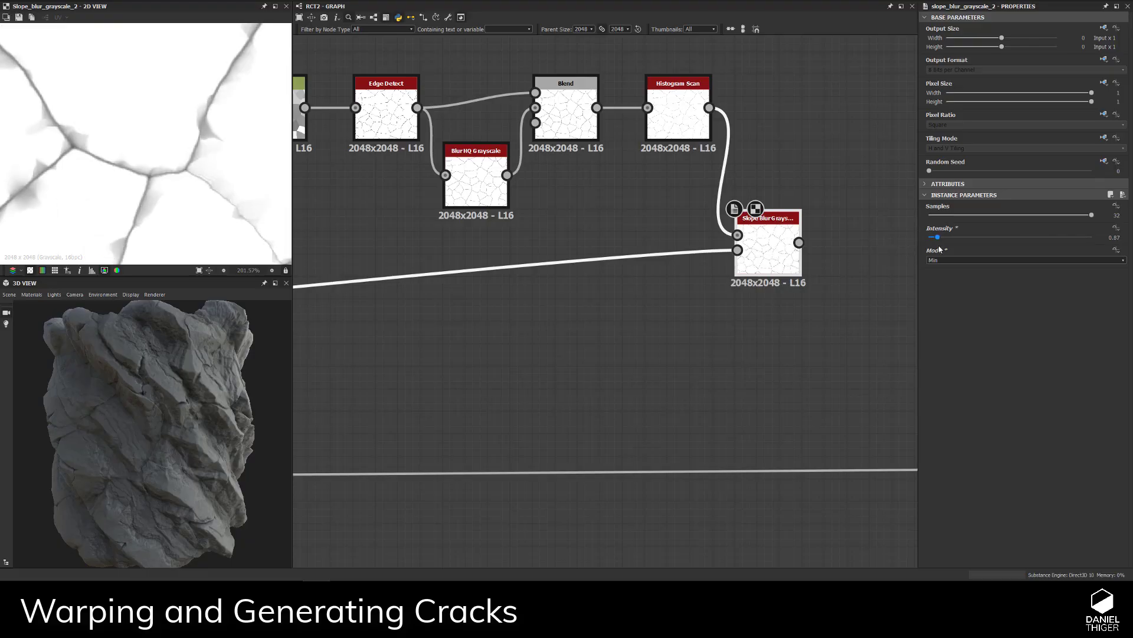
left_click_drag(938, 247, 945, 251)
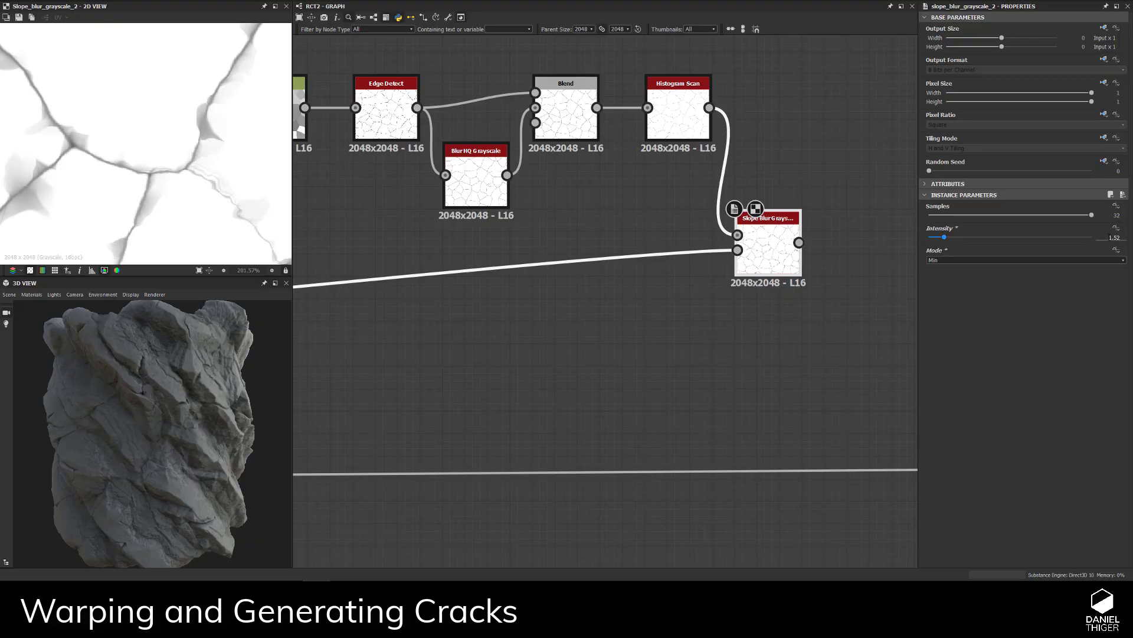
type("2")
key("Return")
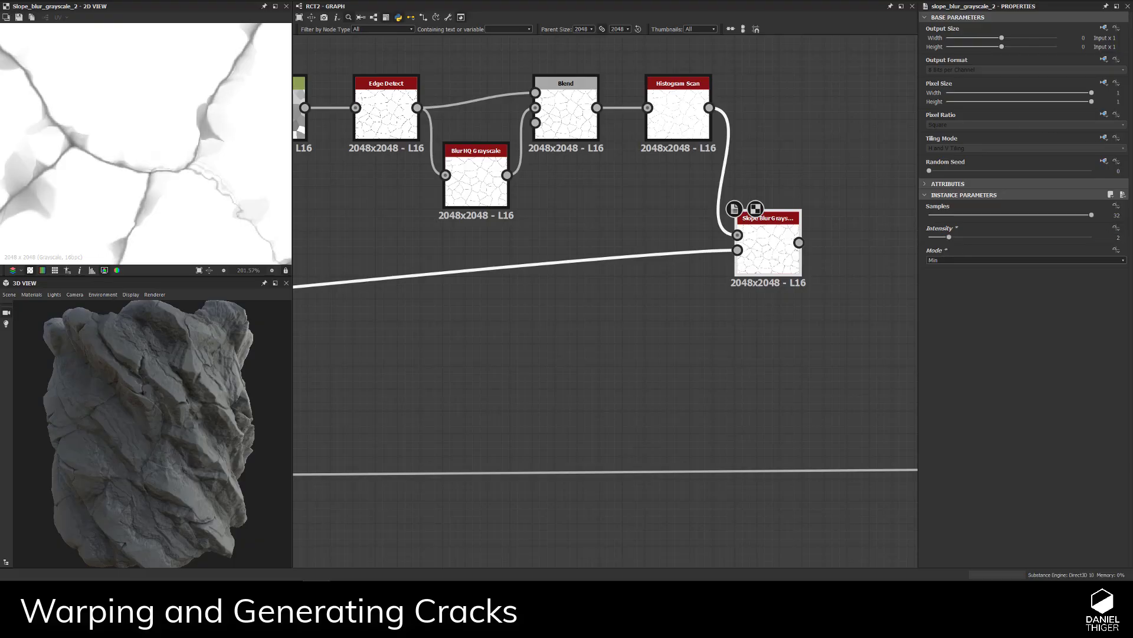
- Inspect the blurred cracks at different spots and set the Slope Blur Grayscale Intensity to 1.65
scroll(107, 153, "down", 4)
scroll(207, 176, "up", 3)
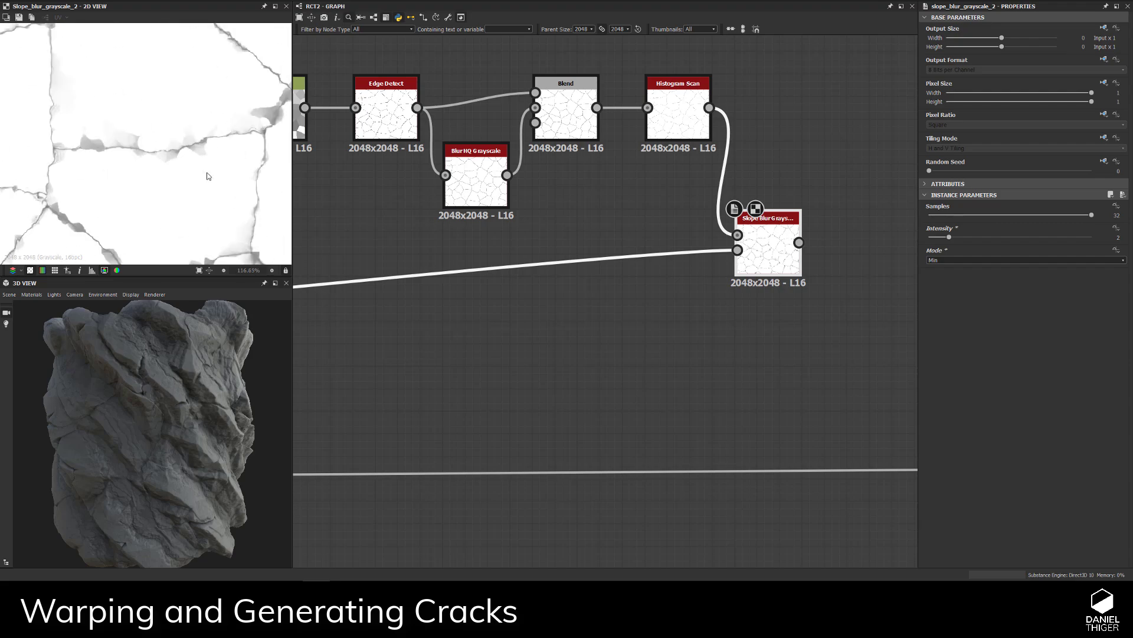
scroll(207, 176, "up", 6)
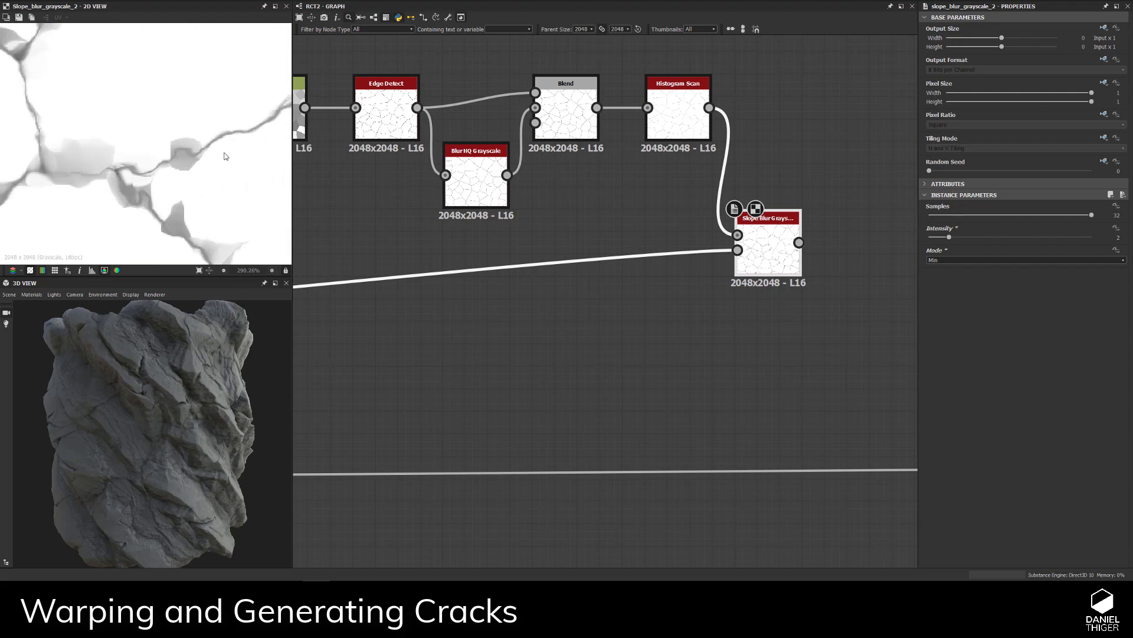
left_click(1124, 239)
type("1.65")
key("Return")
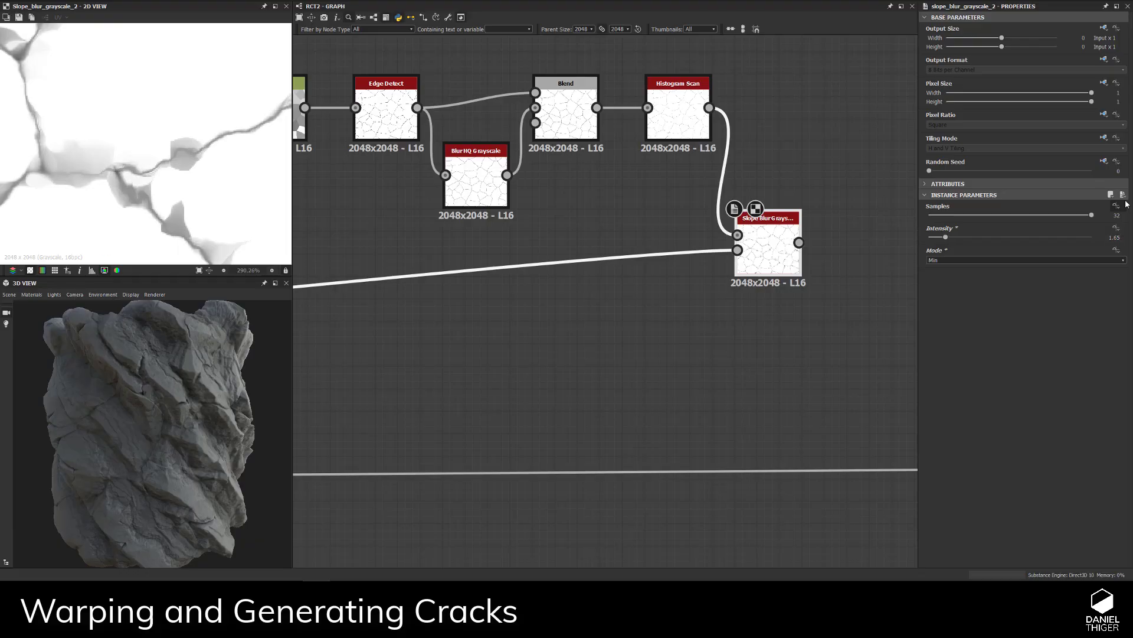
scroll(140, 170, "down", 5)
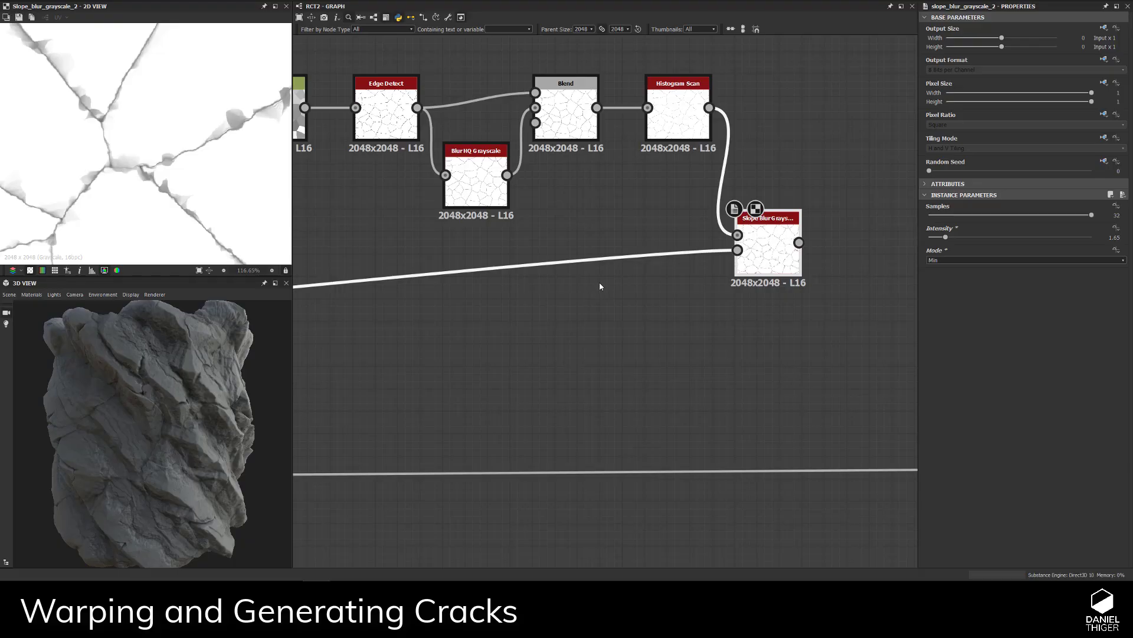
- Group all the crack nodes, from Tile Random to Slope Blur Grayscale, in a frame titled "Crack Pattern"
scroll(600, 285, "down", 6)
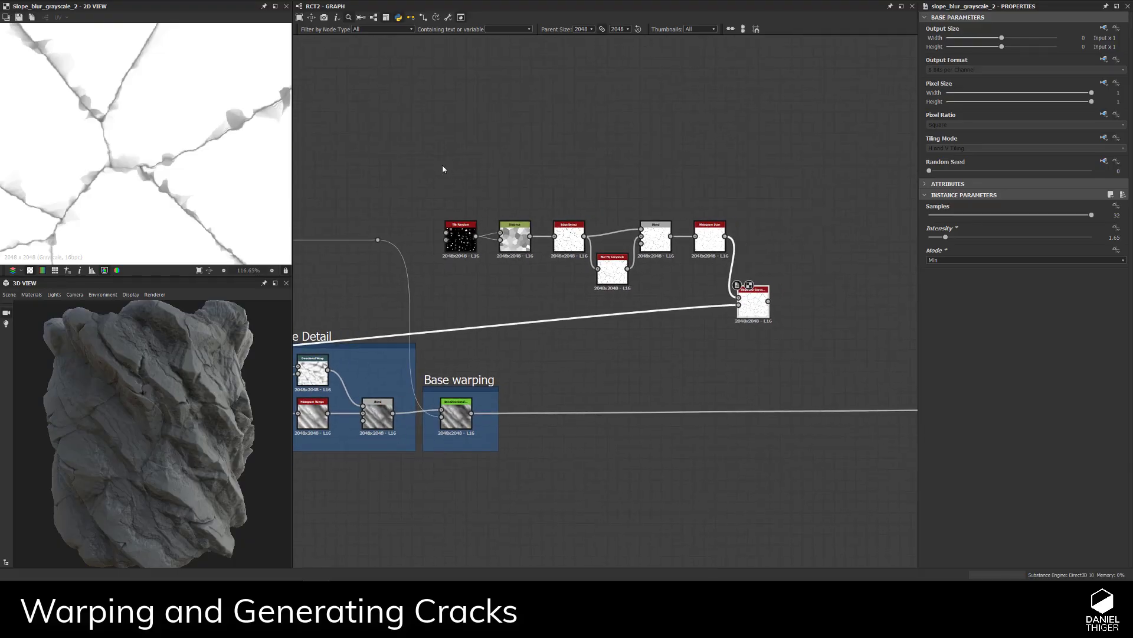
left_click_drag(443, 169, 789, 328)
right_click(751, 306)
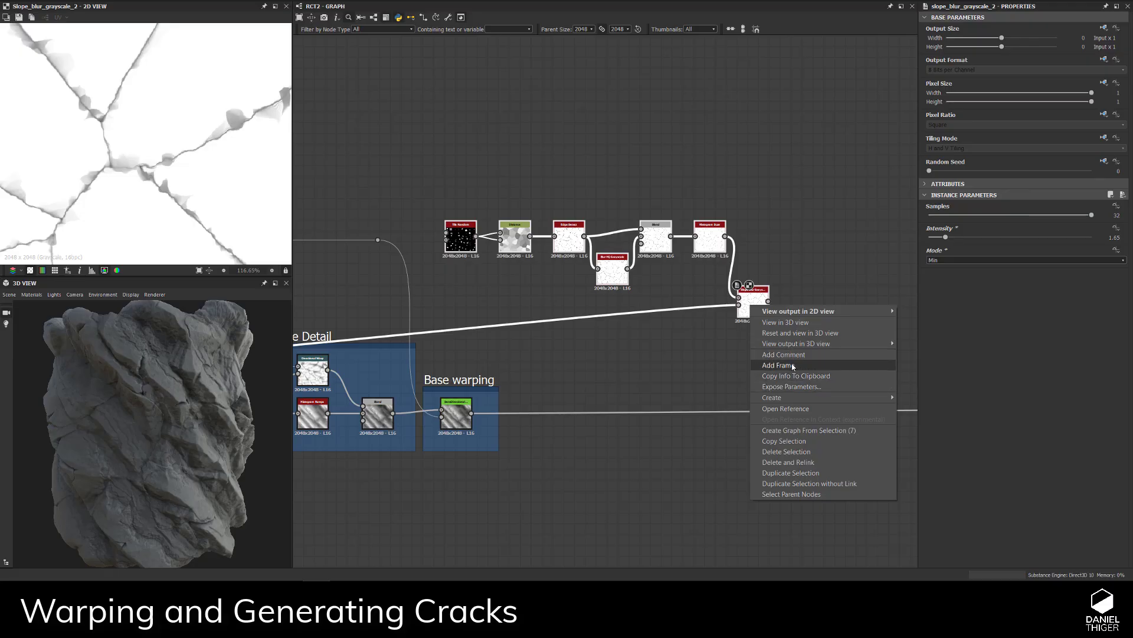
left_click(792, 366)
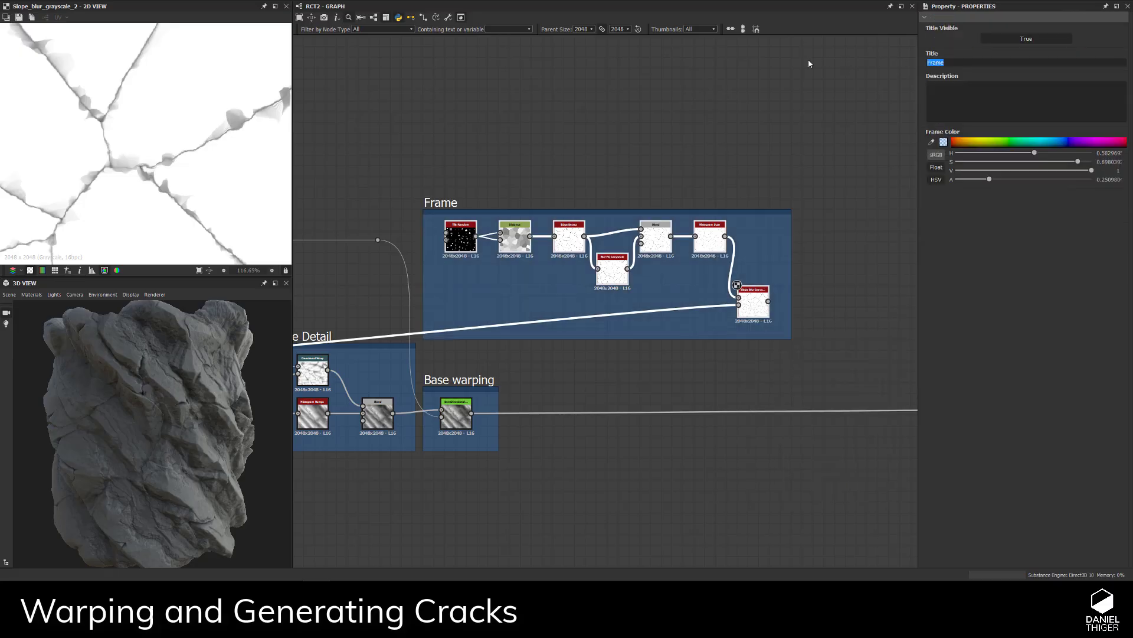
type("Crack Pattern")
key("Return")
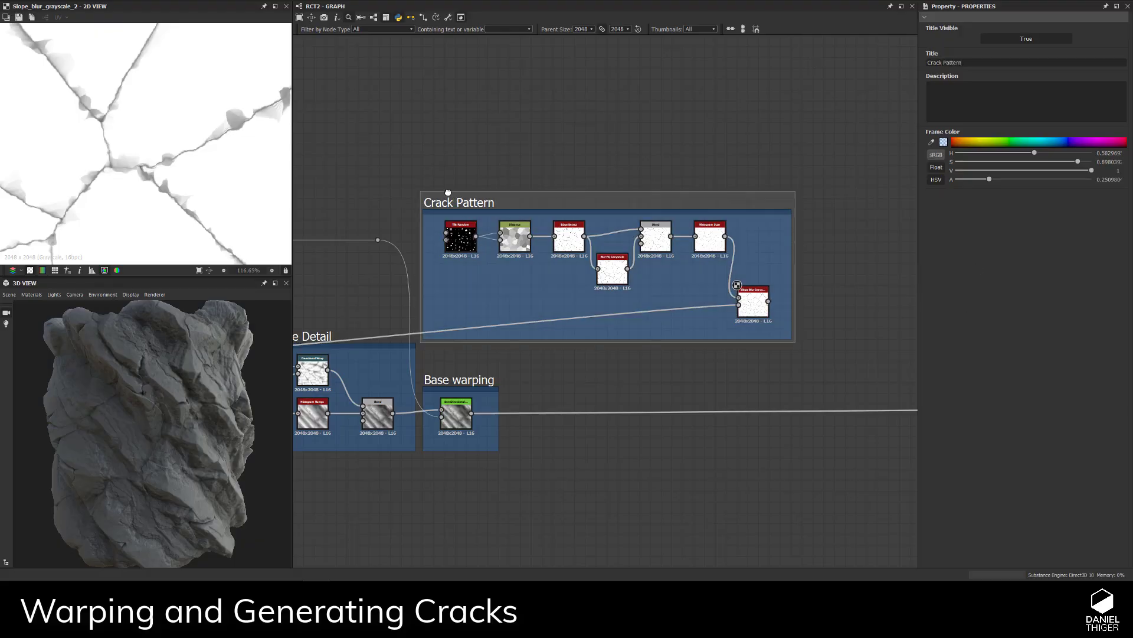
- Move the Crack Pattern frame higher in the graph, leaving free space above the Base warping frame
left_click_drag(448, 192, 377, 79)
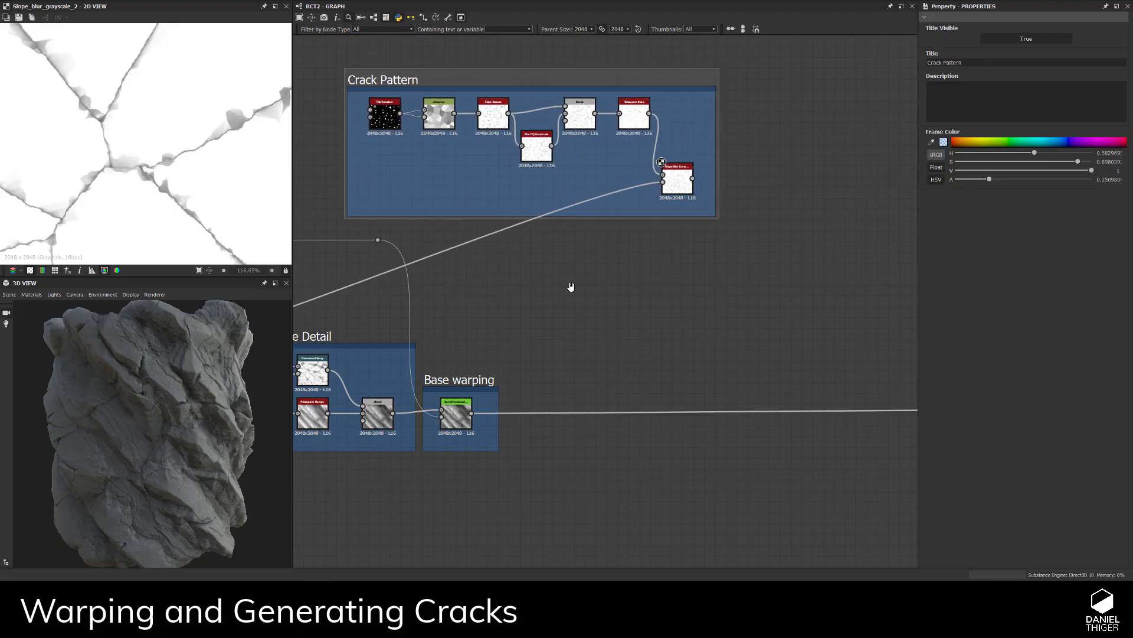
middle_click_drag(570, 287, 514, 278)
scroll(519, 295, "up", 2)
scroll(527, 315, "down", 3)
scroll(529, 313, "up", 1)
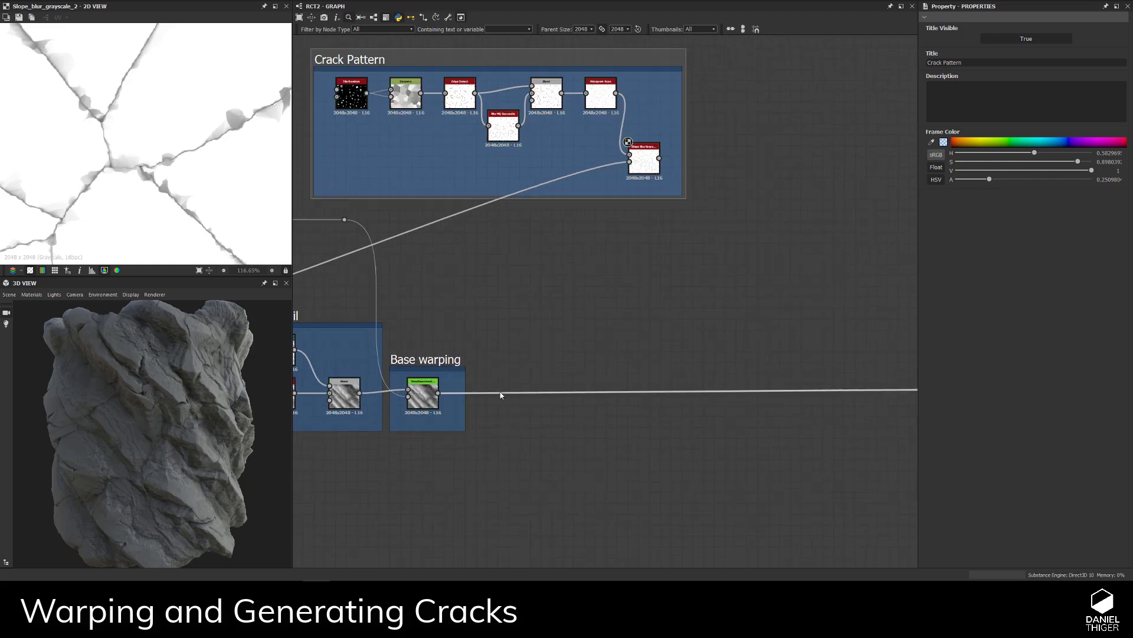
- Duplicate the directional warp node from the Base warping frame without its routing dot and place the copy beneath the Crack Pattern frame
left_click(484, 401)
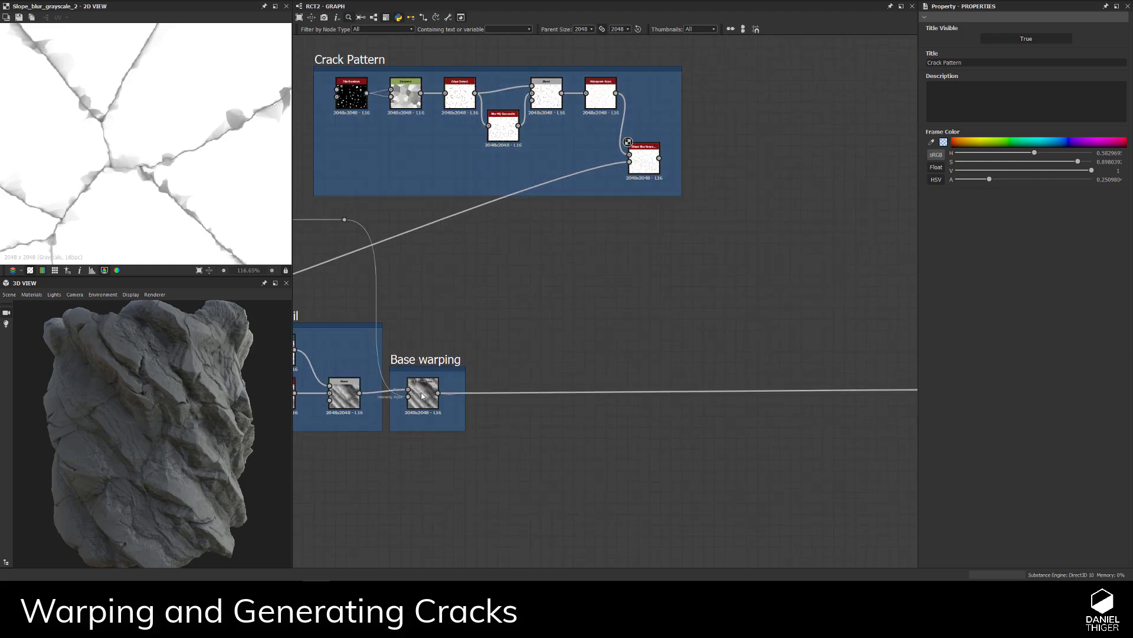
left_click(423, 395)
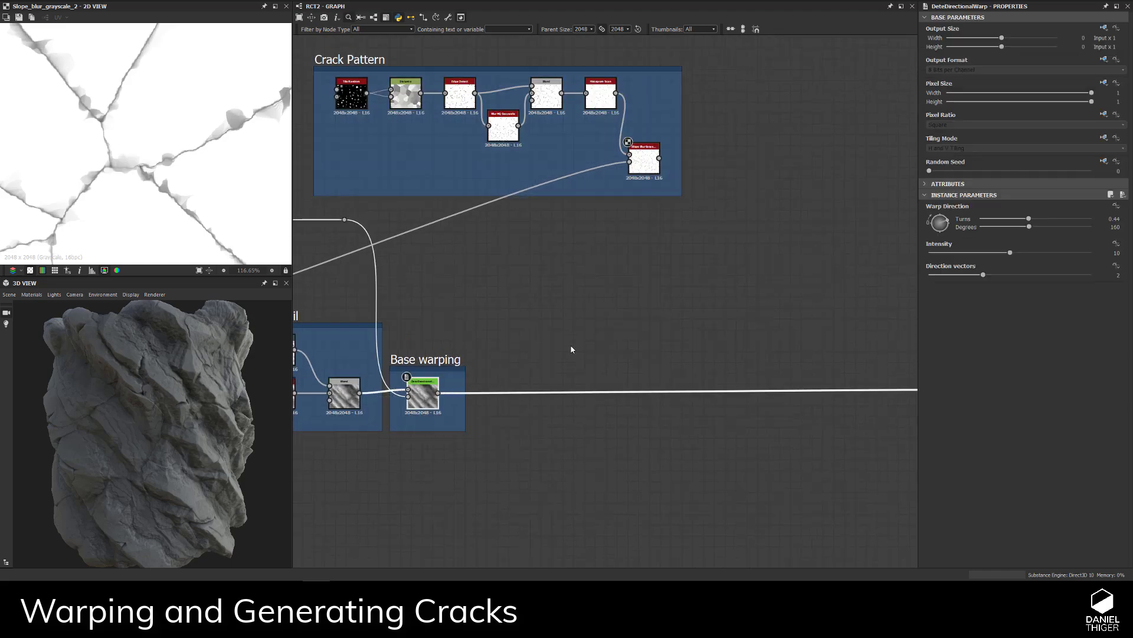
key("ctrl+d")
left_click_drag(617, 313, 544, 164)
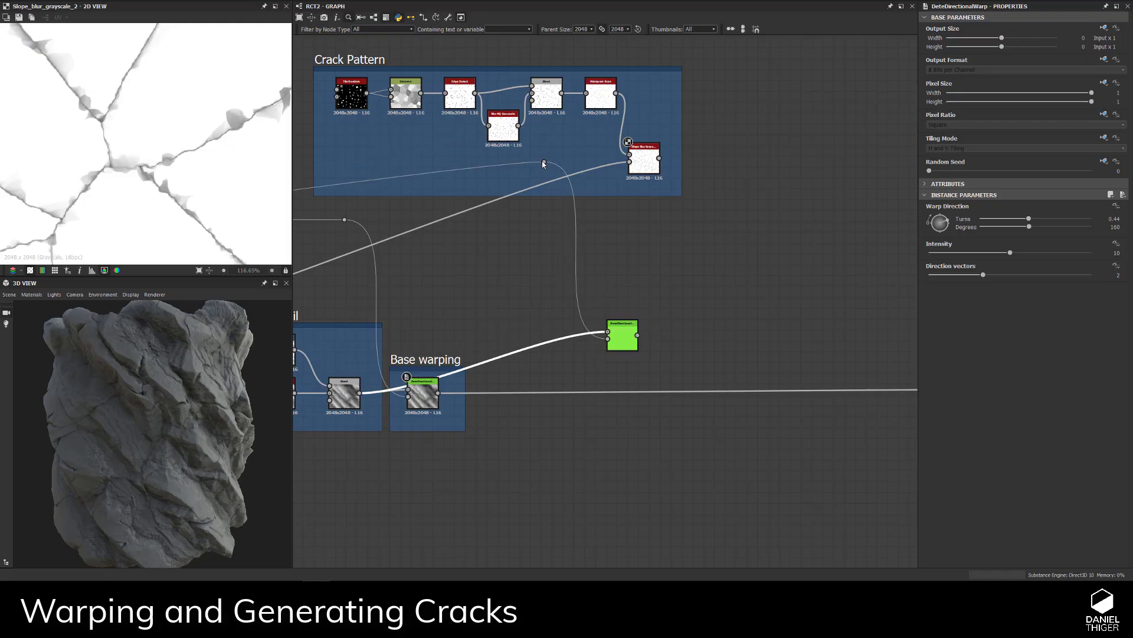
left_click(544, 162)
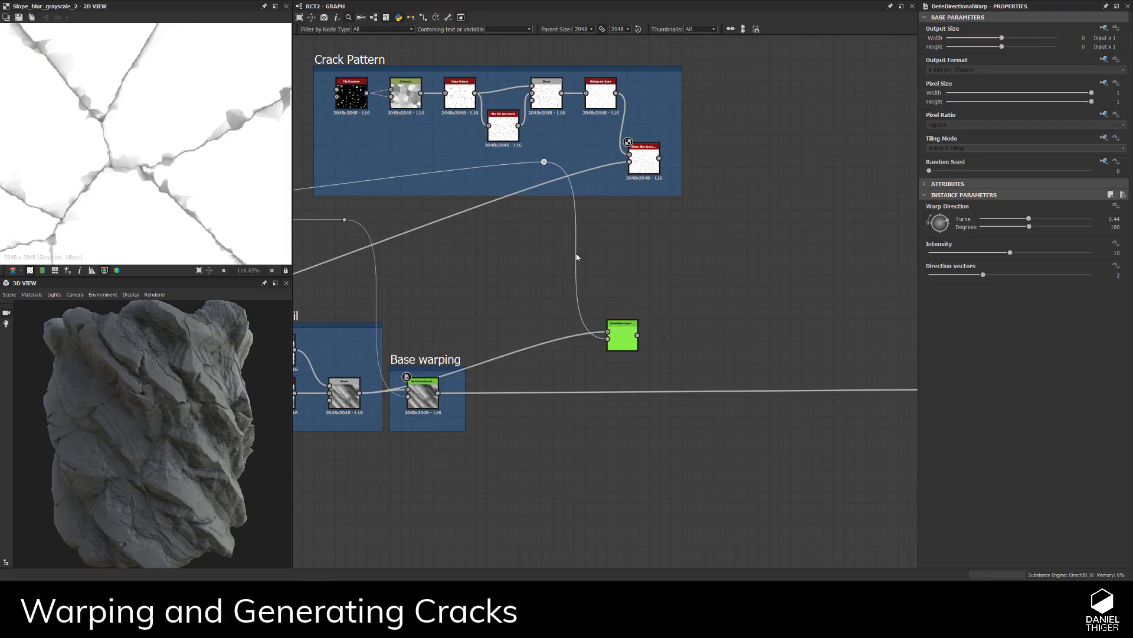
key("Delete")
double_click(626, 351)
scroll(627, 356, "up", 1)
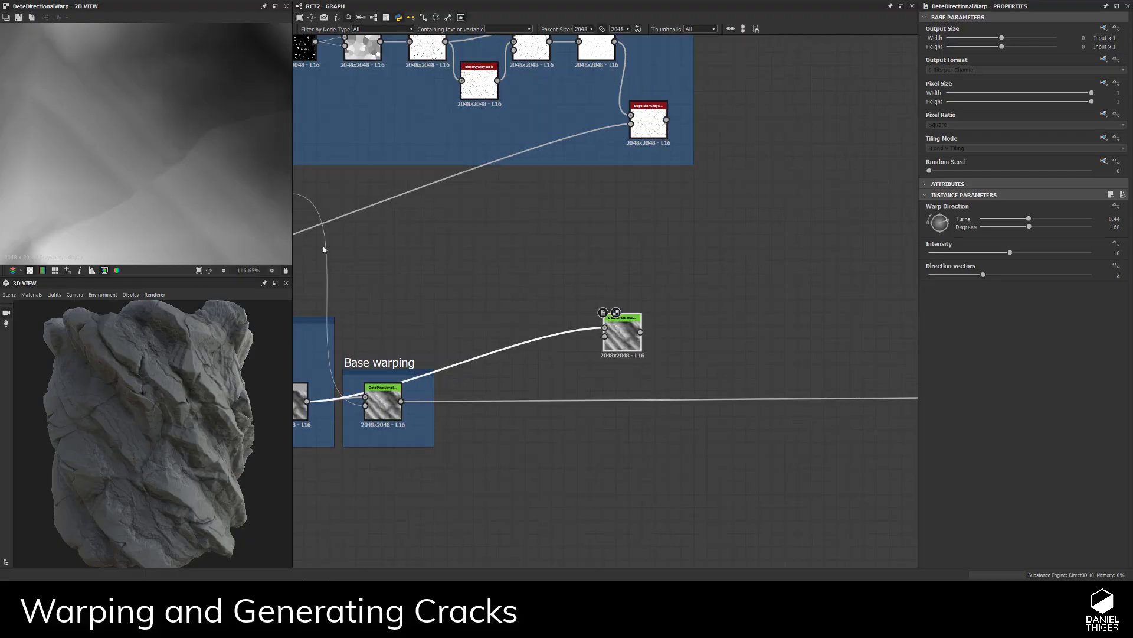
left_click_drag(625, 345, 625, 319)
middle_click_drag(644, 280, 687, 307)
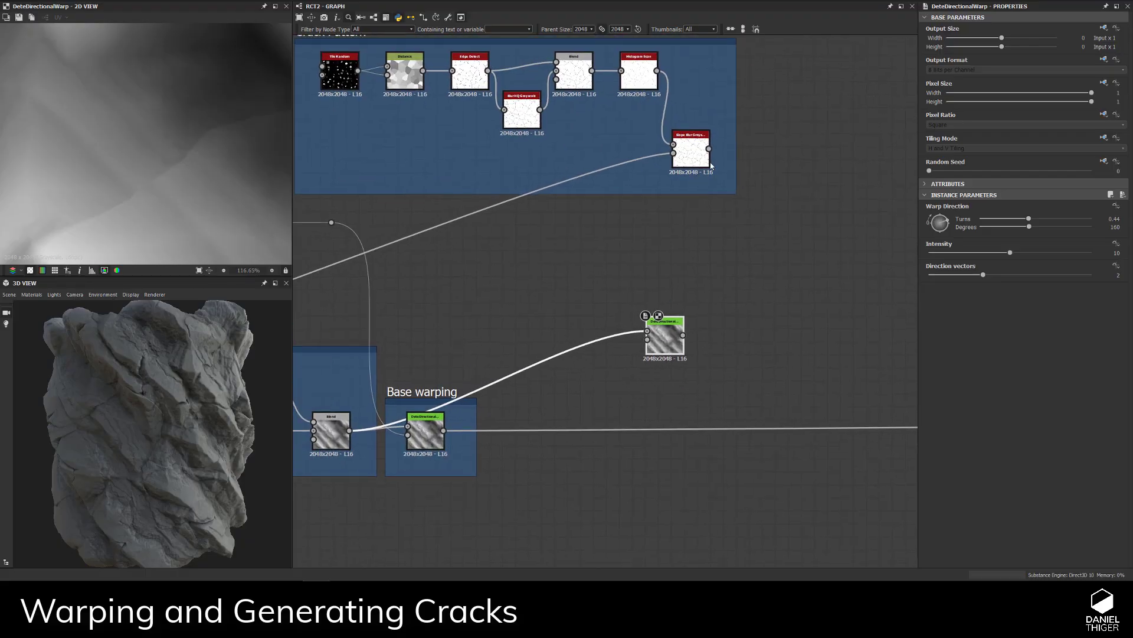
- Connect the Base warping output to the duplicated warp's Intensity Input and the crack pattern's Slope Blur output to its Input
left_click_drag(709, 148, 647, 248)
left_click(529, 403)
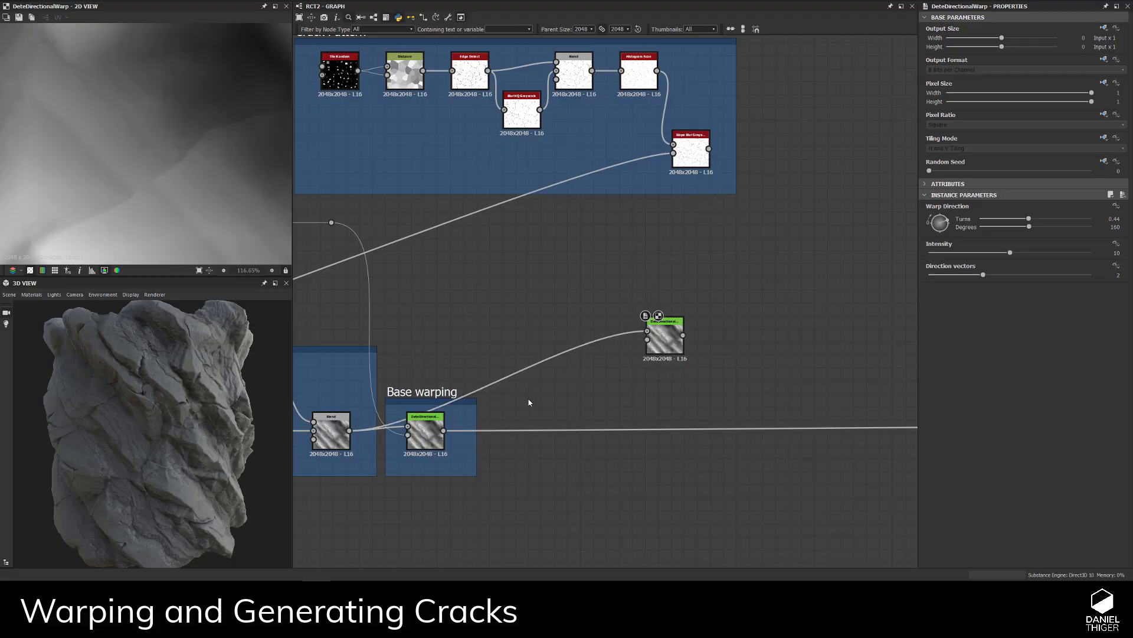
left_click_drag(443, 431, 648, 340)
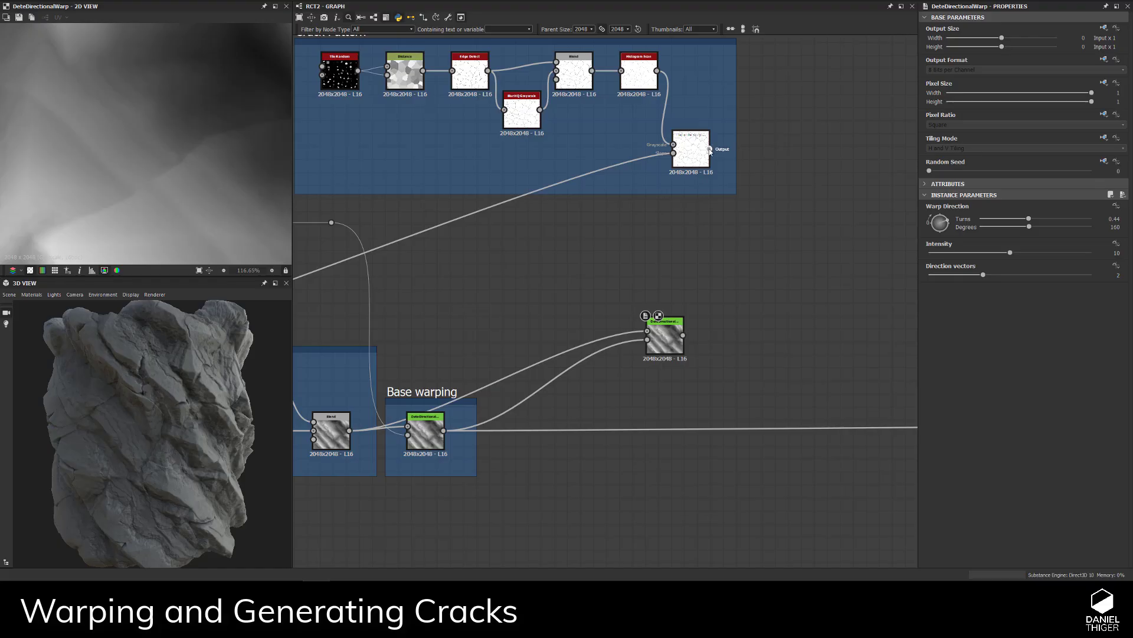
left_click_drag(709, 150, 662, 331)
scroll(662, 332, "up", 5)
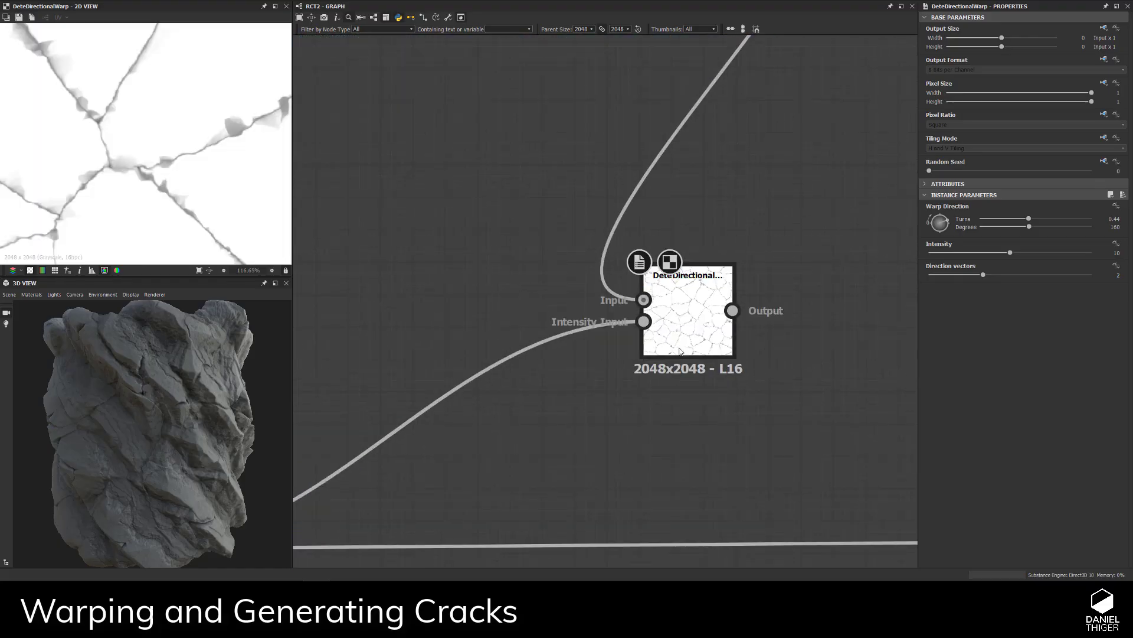
scroll(703, 315, "down", 5)
scroll(703, 315, "up", 4)
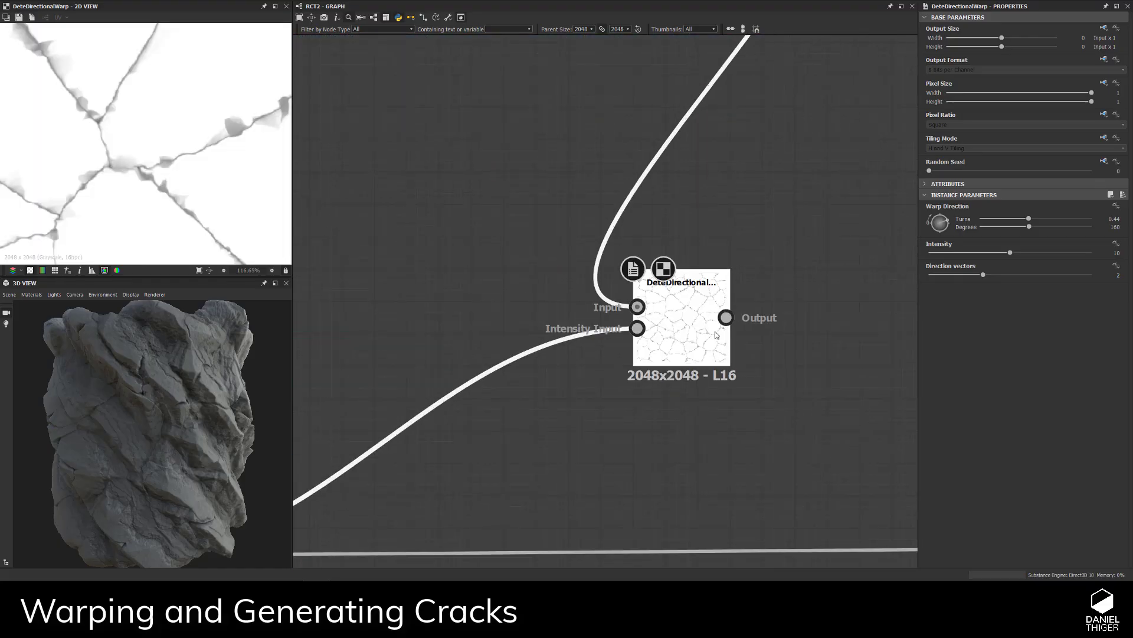
- Reposition the Crack Pattern frame so it sits above the Additional Shape Detail frame
scroll(583, 220, "down", 6)
left_click_drag(525, 208, 338, 213)
scroll(573, 360, "up", 3)
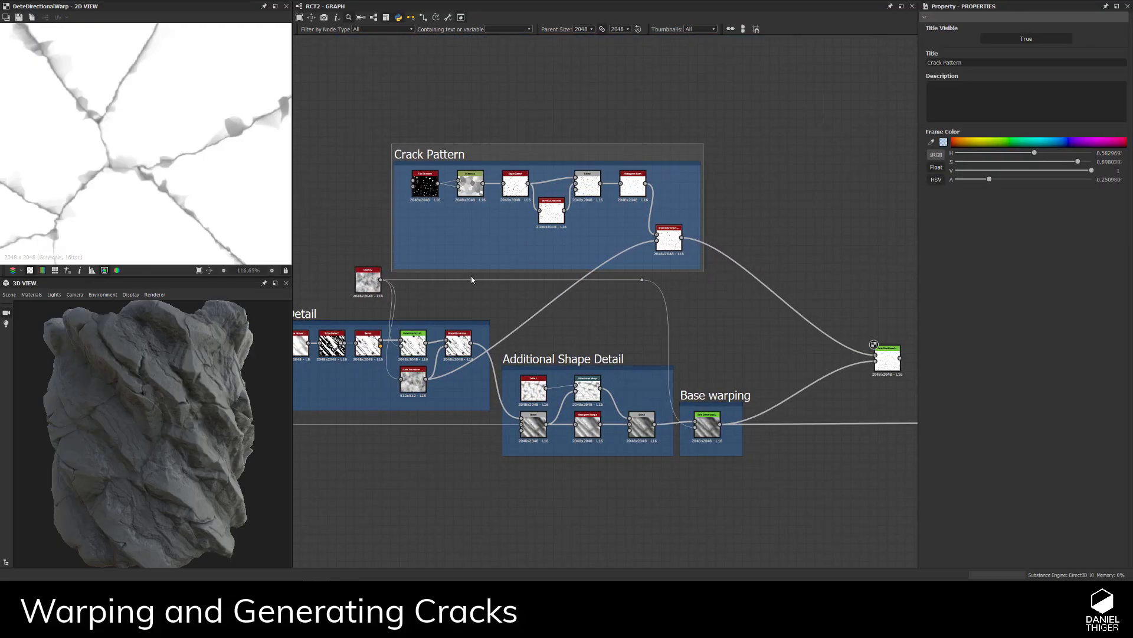
middle_click_drag(656, 359, 726, 281)
scroll(587, 324, "down", 3)
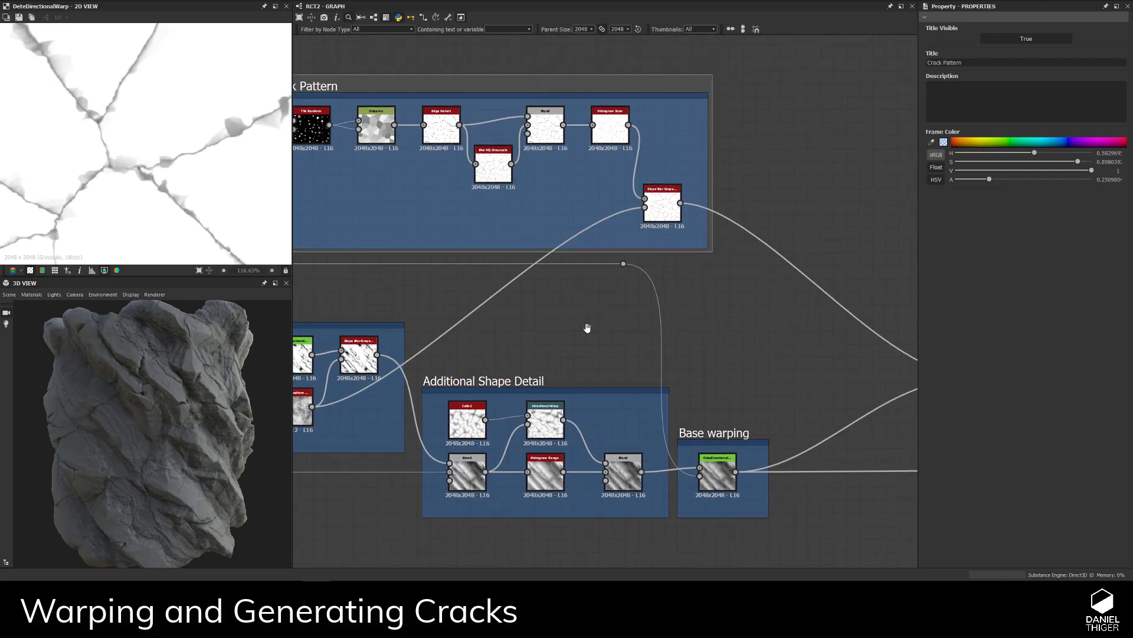
left_click_drag(379, 119, 420, 128)
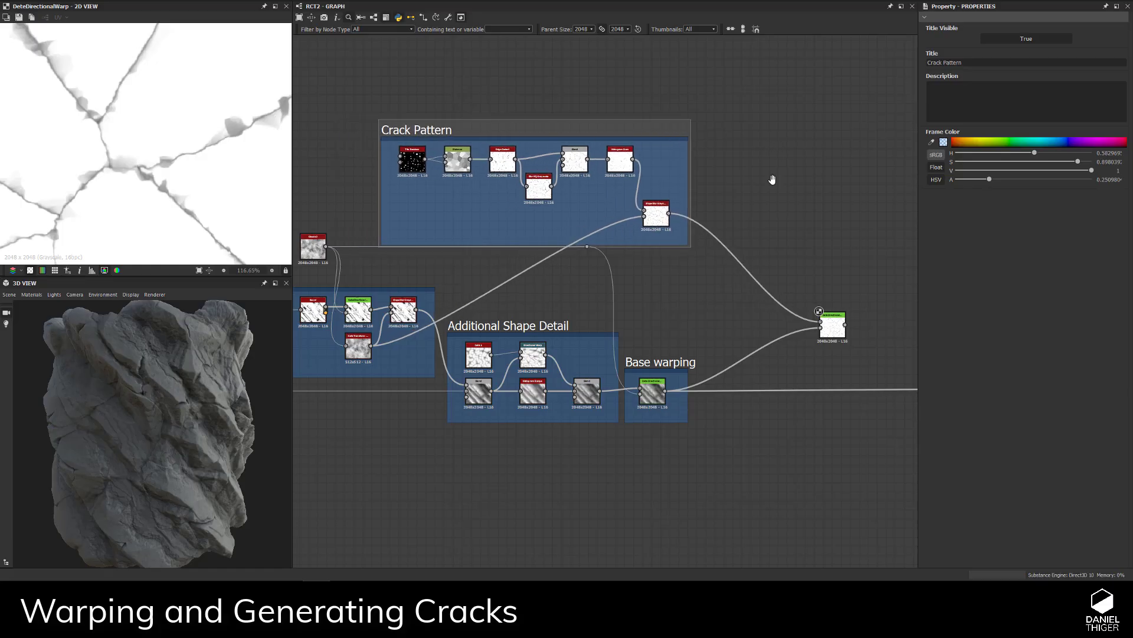
- Move the directional warp node that distorts the cracks closer to the Base warping frame
middle_click_drag(772, 179, 703, 162)
scroll(761, 284, "up", 3)
left_click_drag(785, 293, 549, 265)
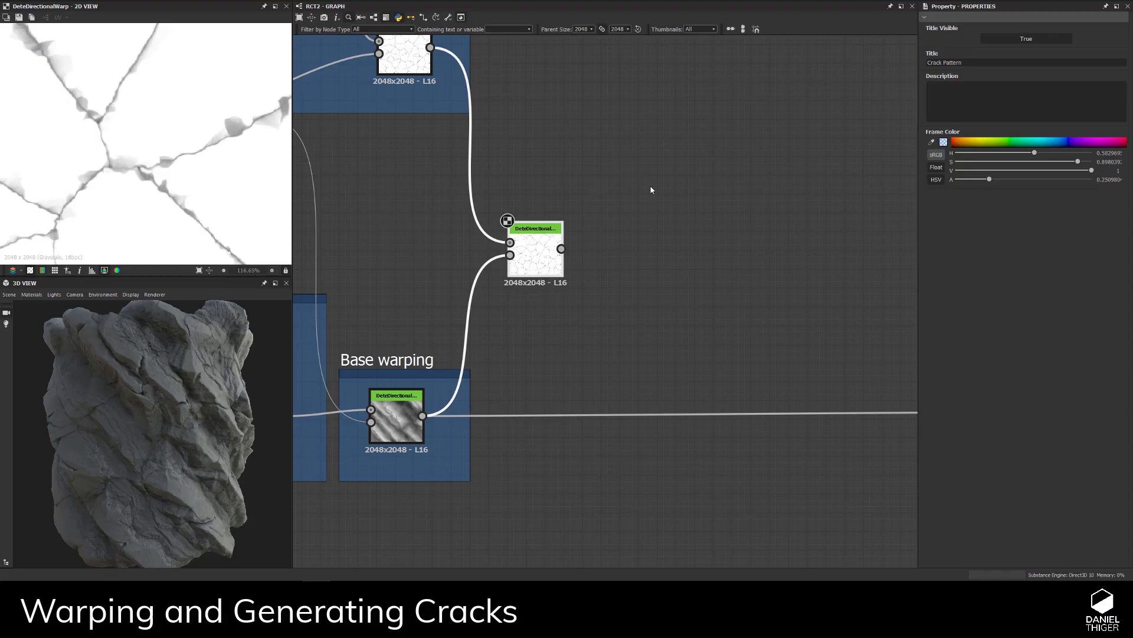
- Set the crack directional warp's direction to 155 degrees and its intensity to 18
middle_click_drag(652, 189, 761, 217)
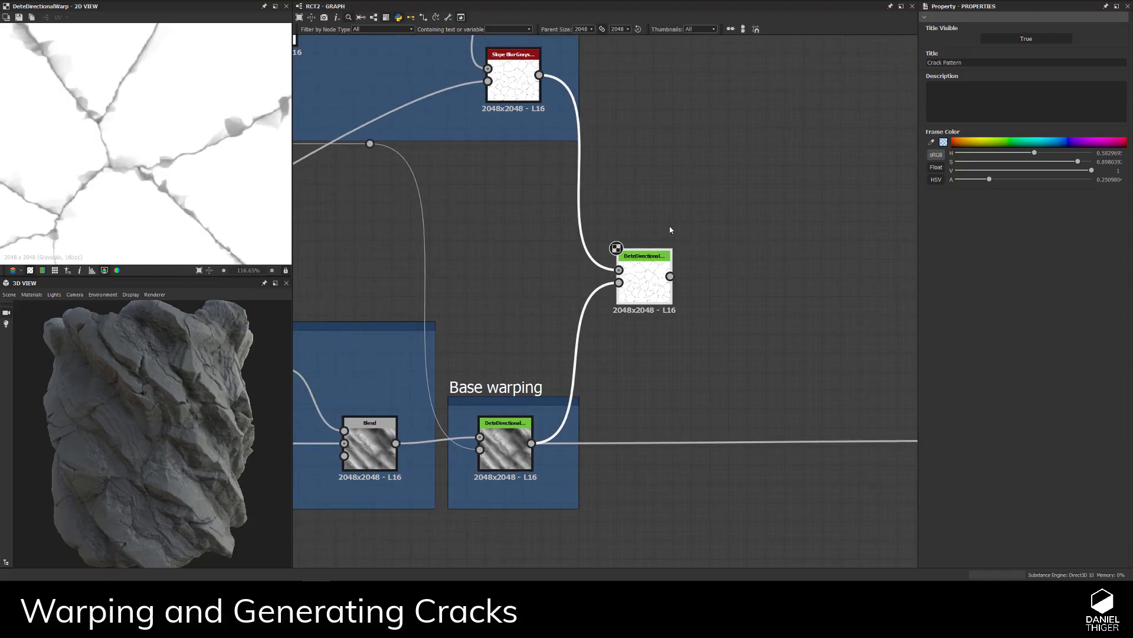
middle_click_drag(699, 287, 644, 290)
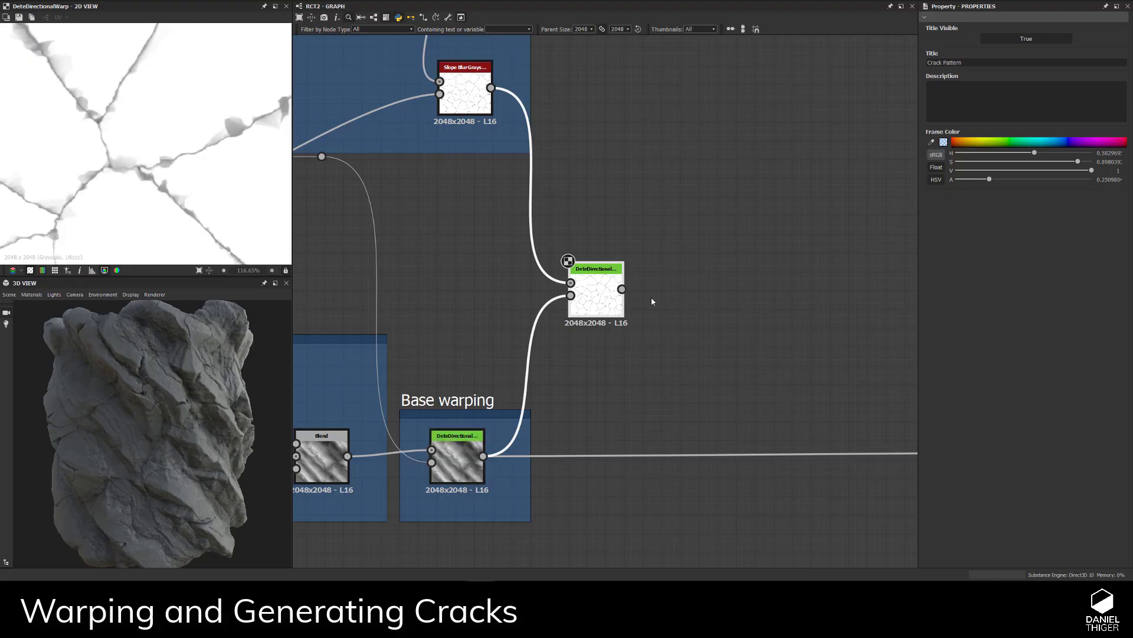
left_click(602, 297)
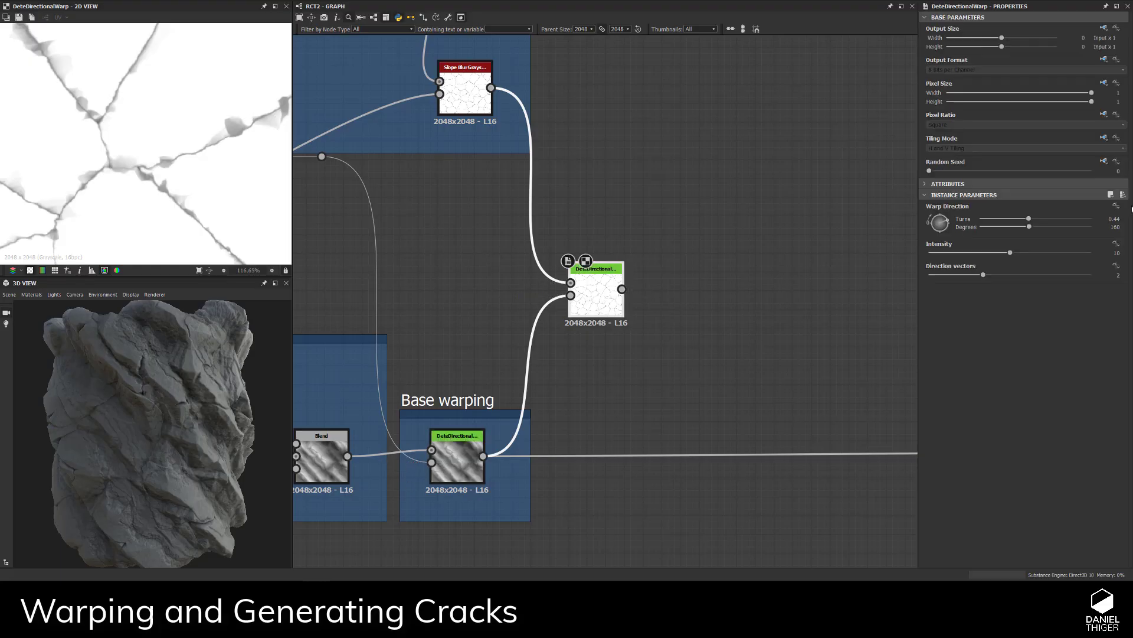
left_click(1115, 252)
left_click(1115, 226)
key("Return")
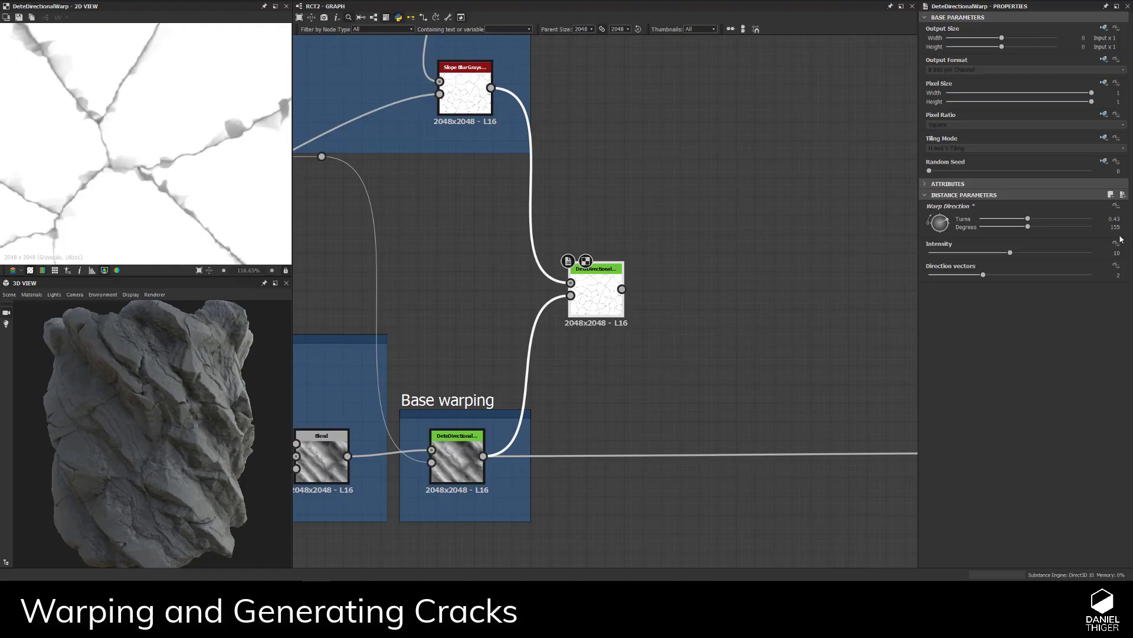
left_click(1113, 252)
type("18")
key("Return")
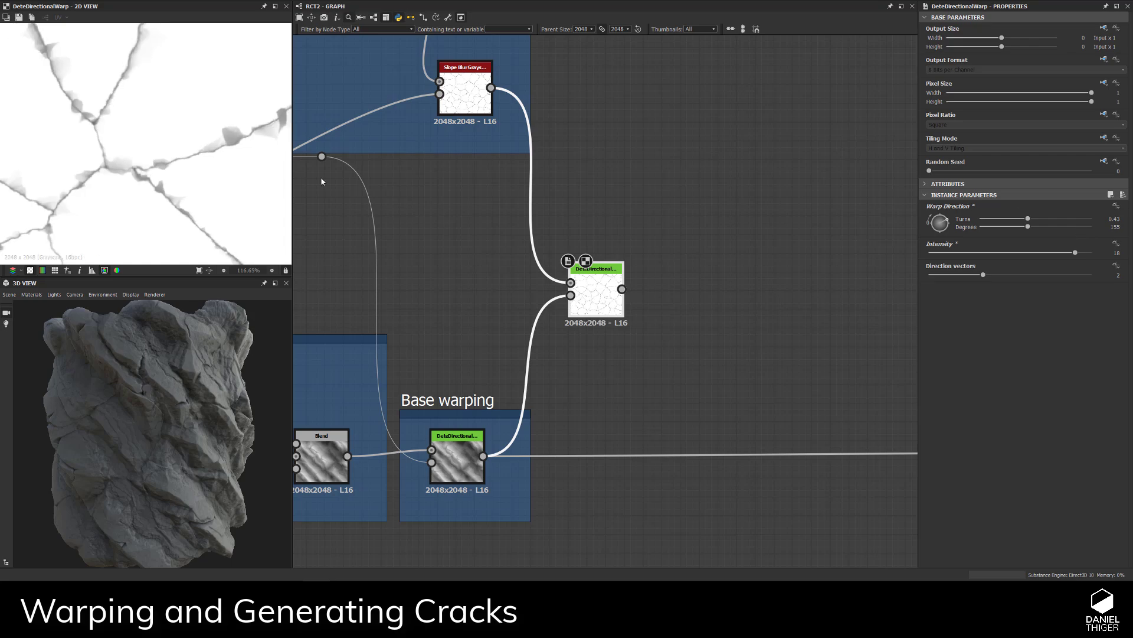
- Increase the crack warp's intensity to 25 and set its direction vectors to 3
scroll(198, 183, "down", 10)
scroll(197, 183, "up", 4)
left_click(1115, 253)
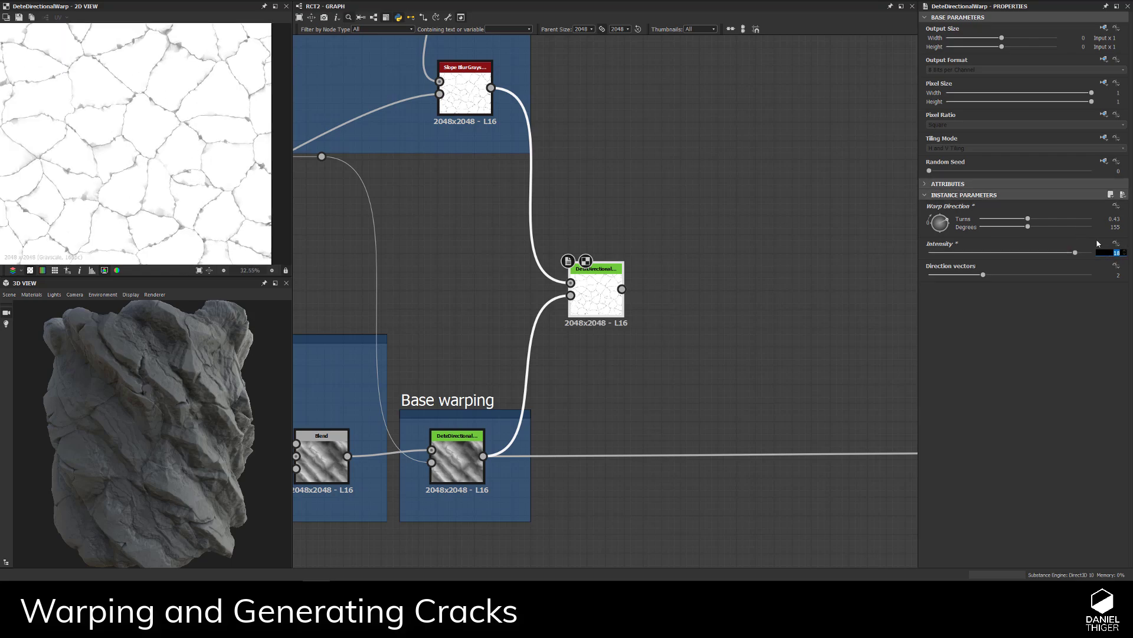
key("Return")
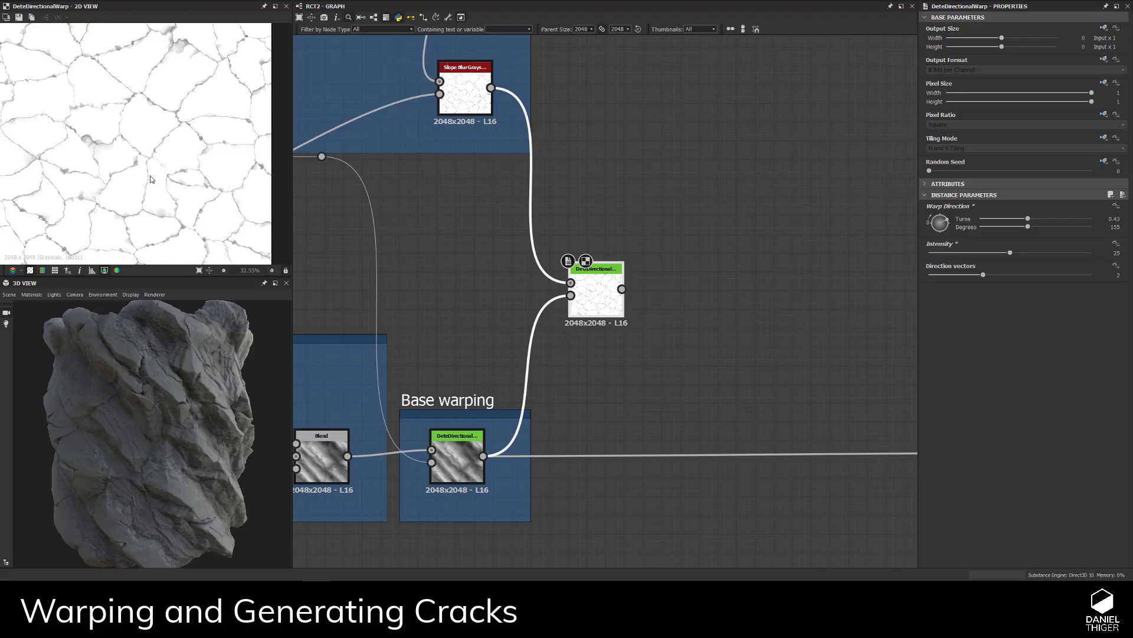
scroll(119, 158, "down", 1)
left_click(1123, 250)
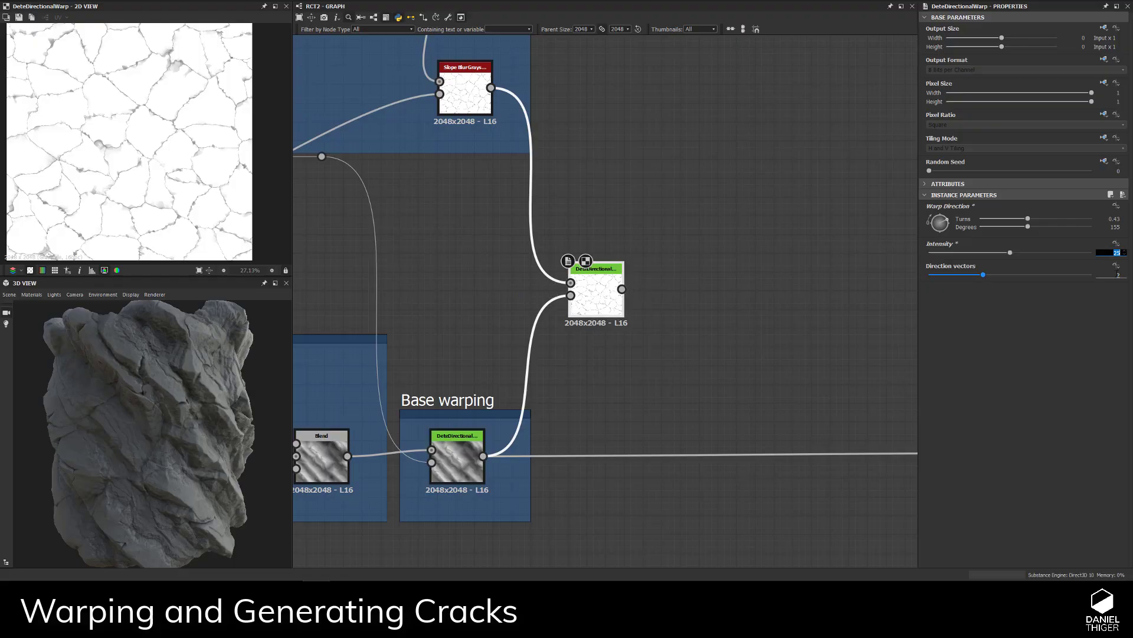
key("Tab")
type("3")
key("Return")
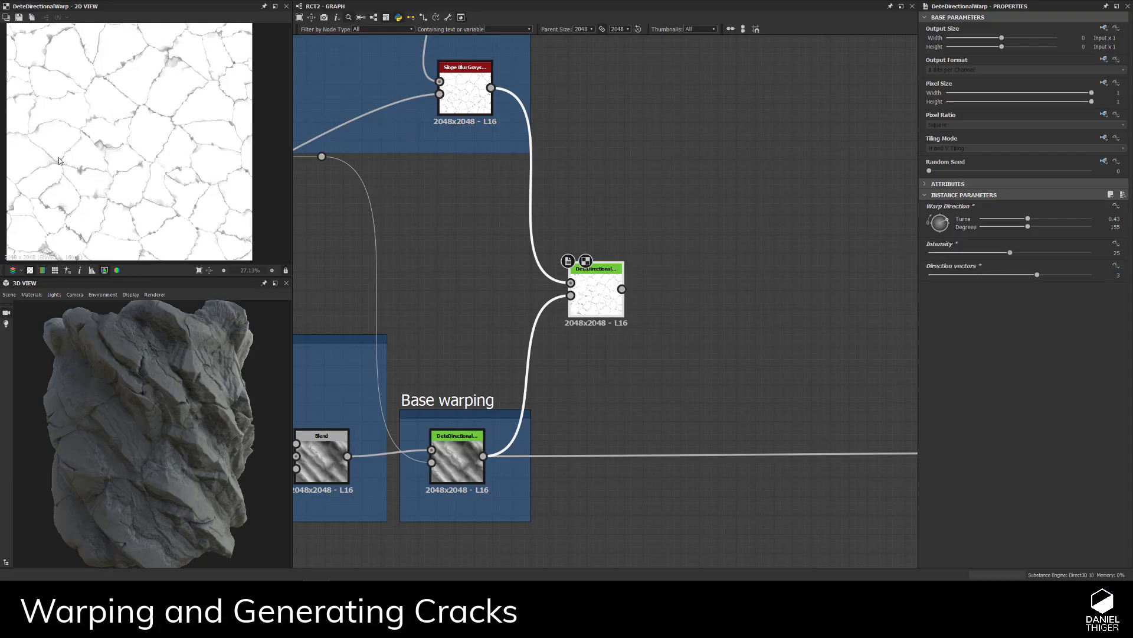
- Insert a Blend node on the Base warping output connection and feed the warped cracks into its foreground input
middle_click_drag(680, 385, 568, 353)
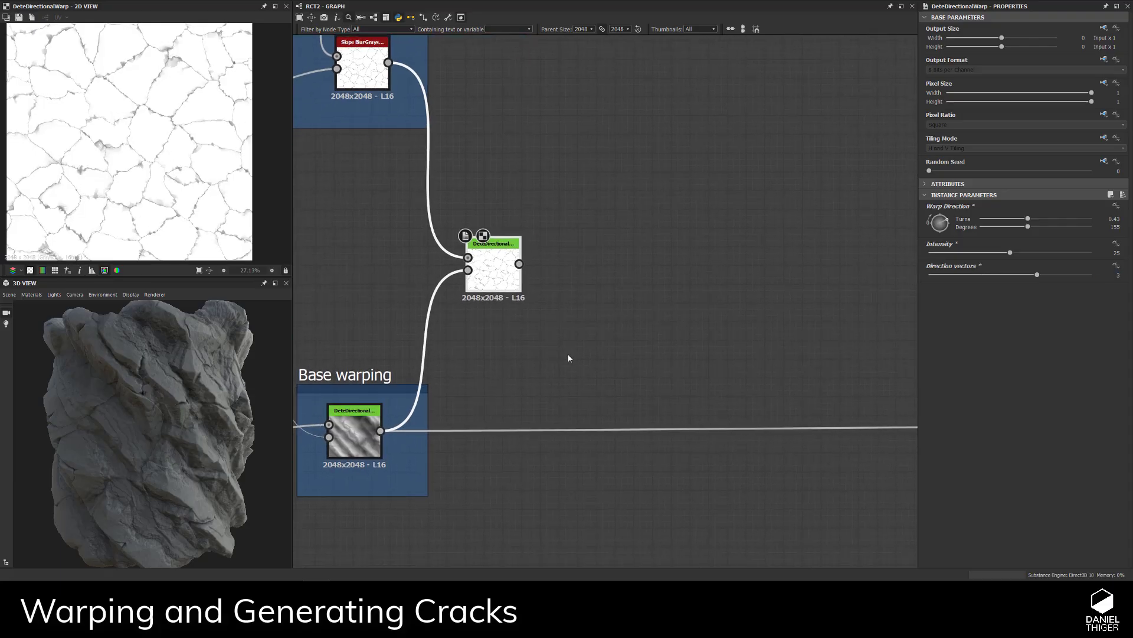
key("space")
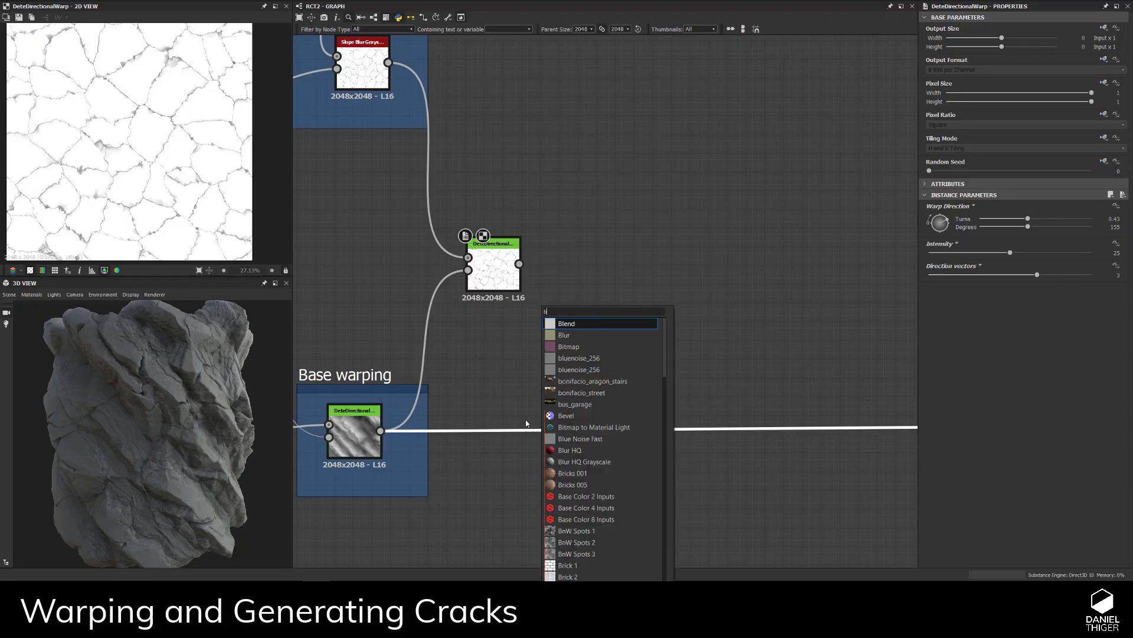
type("bl")
left_click(577, 324)
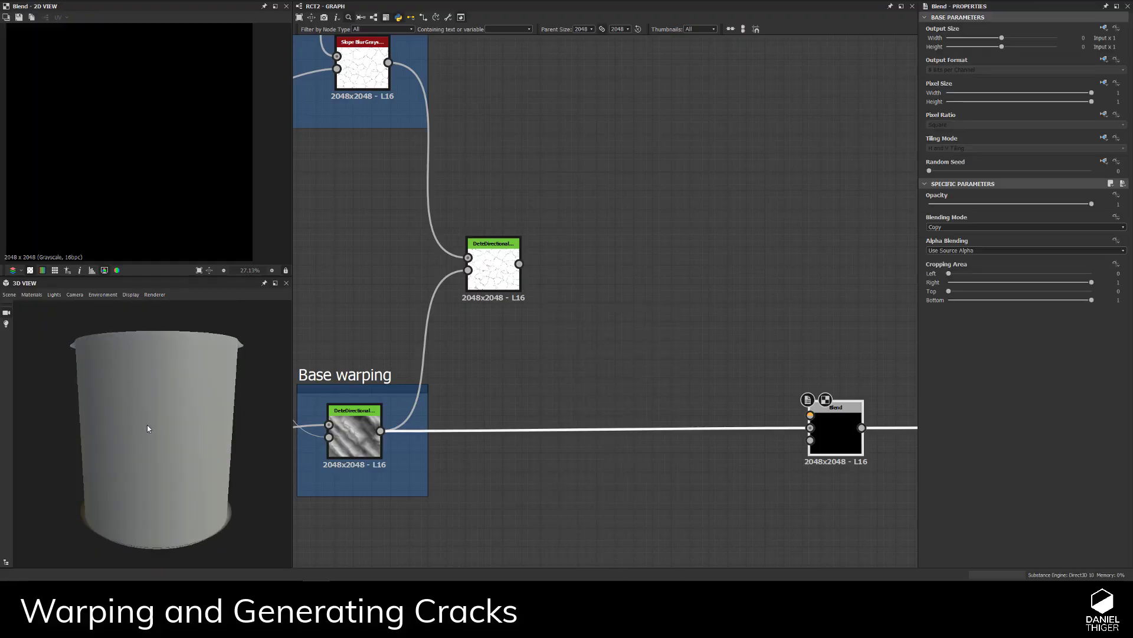
left_click_drag(838, 428, 627, 423)
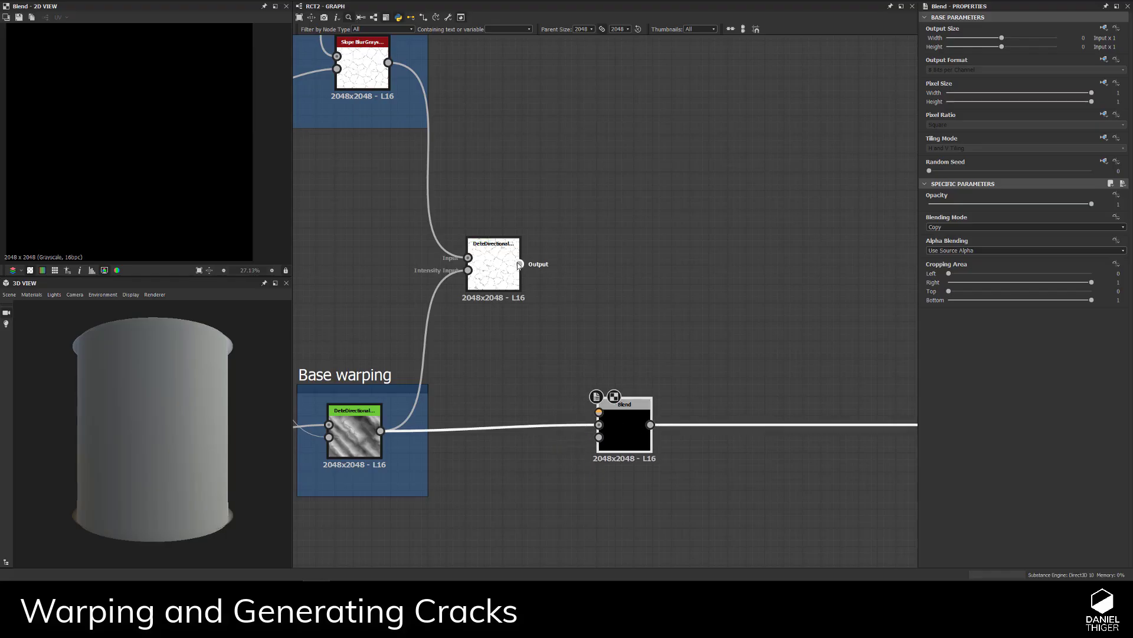
left_click_drag(519, 264, 600, 414)
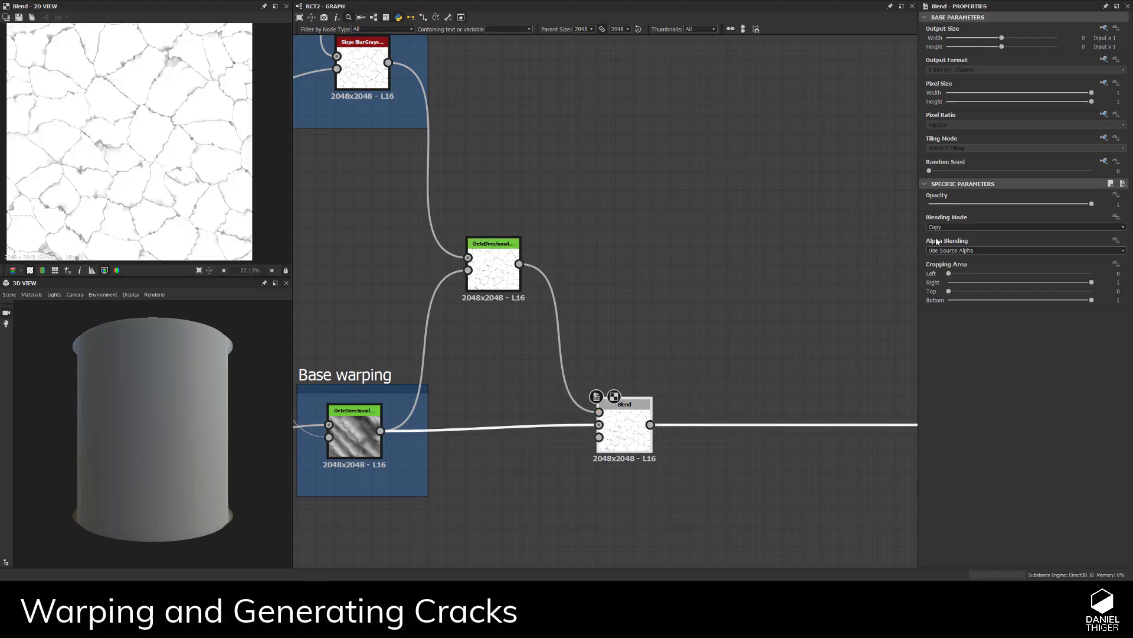
- Set the new Blend node's blending mode to Multiply and its opacity to 0.1
left_click(969, 227)
left_click(944, 258)
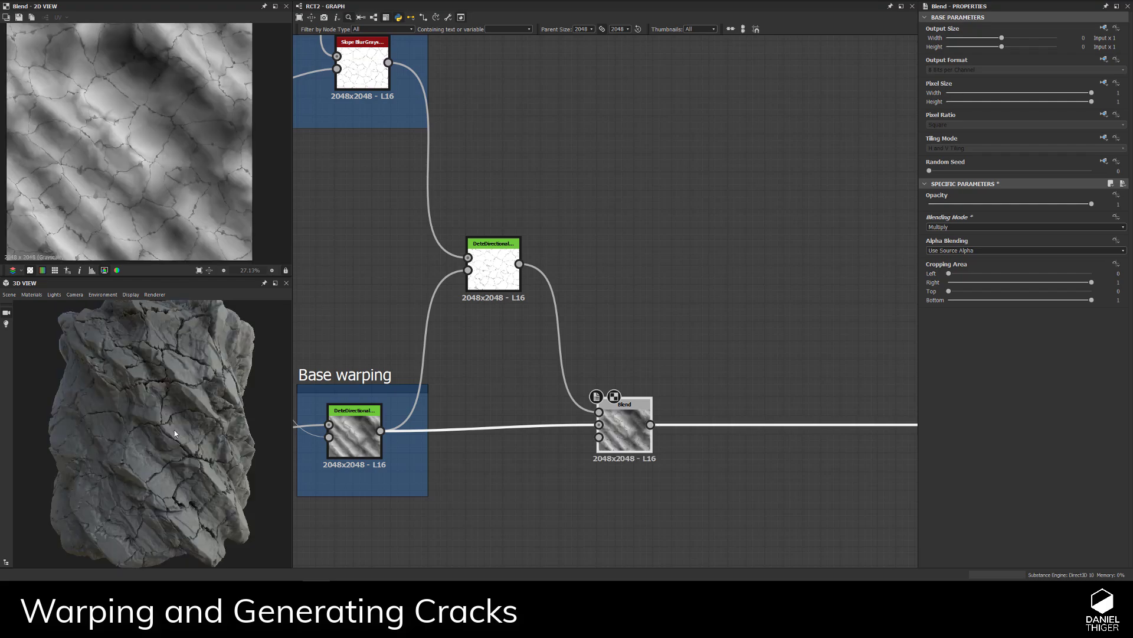
scroll(214, 430, "up", 5)
scroll(215, 429, "down", 5)
scroll(215, 429, "up", 5)
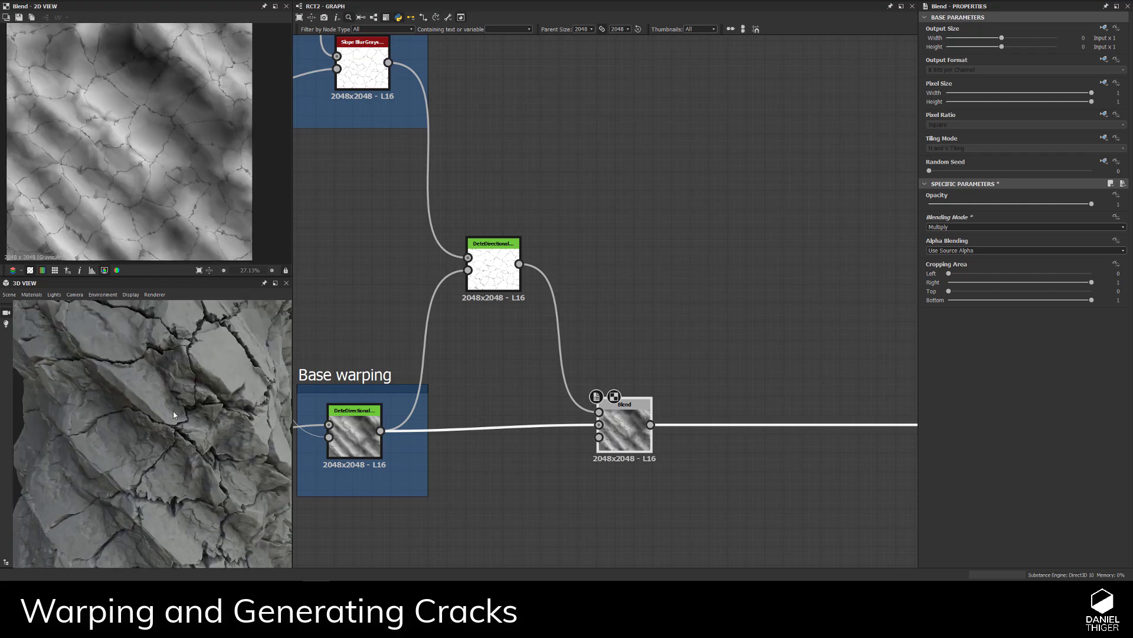
left_click(1118, 203)
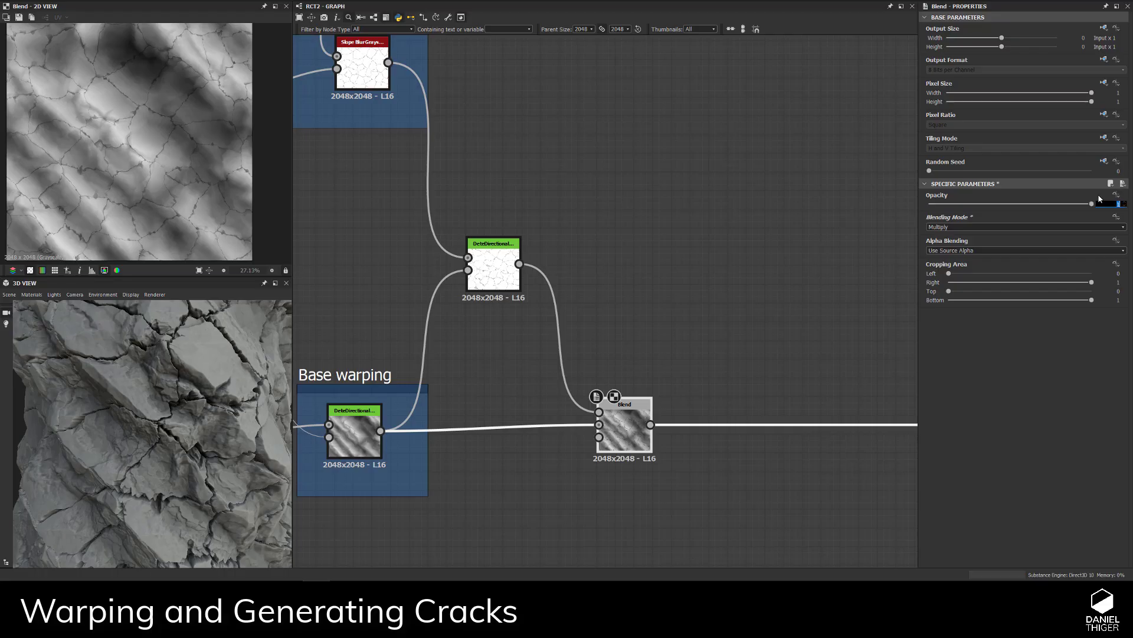
type("0.1")
key("Return")
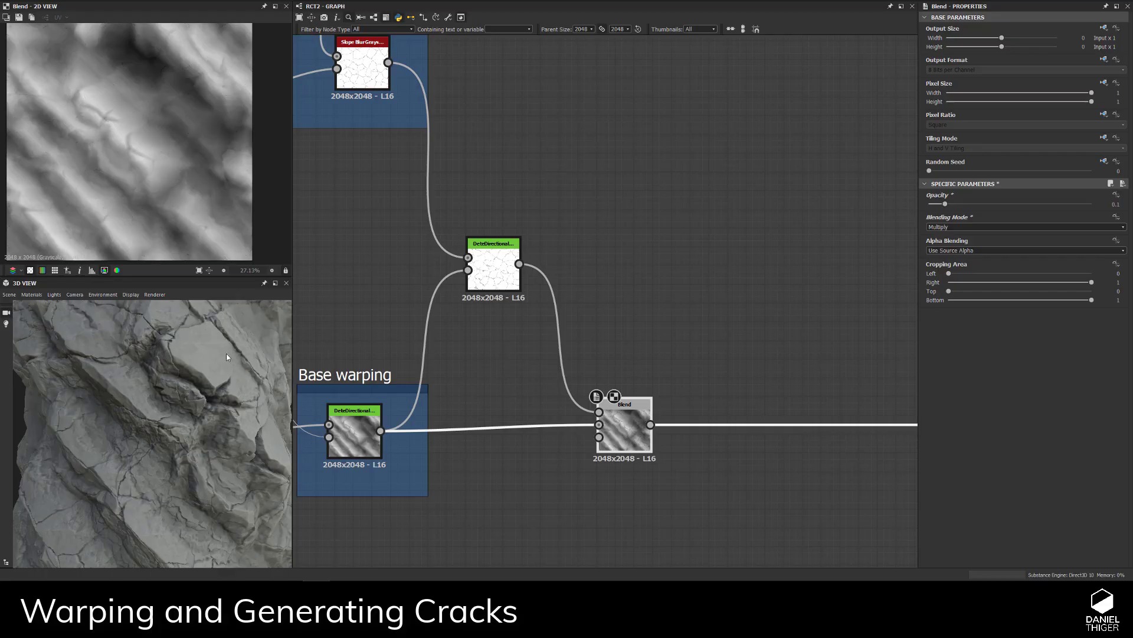
- Change the crack directional warp's direction to 72 degrees and preview that node in the 2D view
scroll(227, 357, "down", 5)
scroll(138, 396, "up", 5)
left_click_drag(159, 373, 139, 403)
scroll(164, 373, "down", 1)
scroll(169, 367, "down", 4)
scroll(184, 407, "up", 4)
left_click(495, 272)
double_click(497, 273)
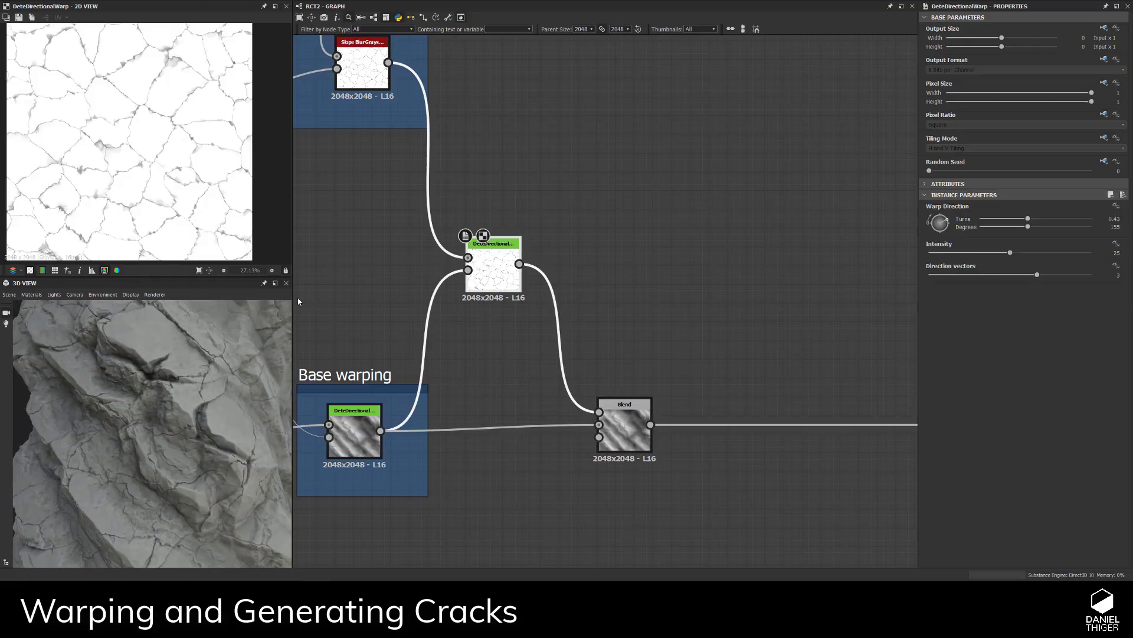
left_click_drag(944, 224, 935, 207)
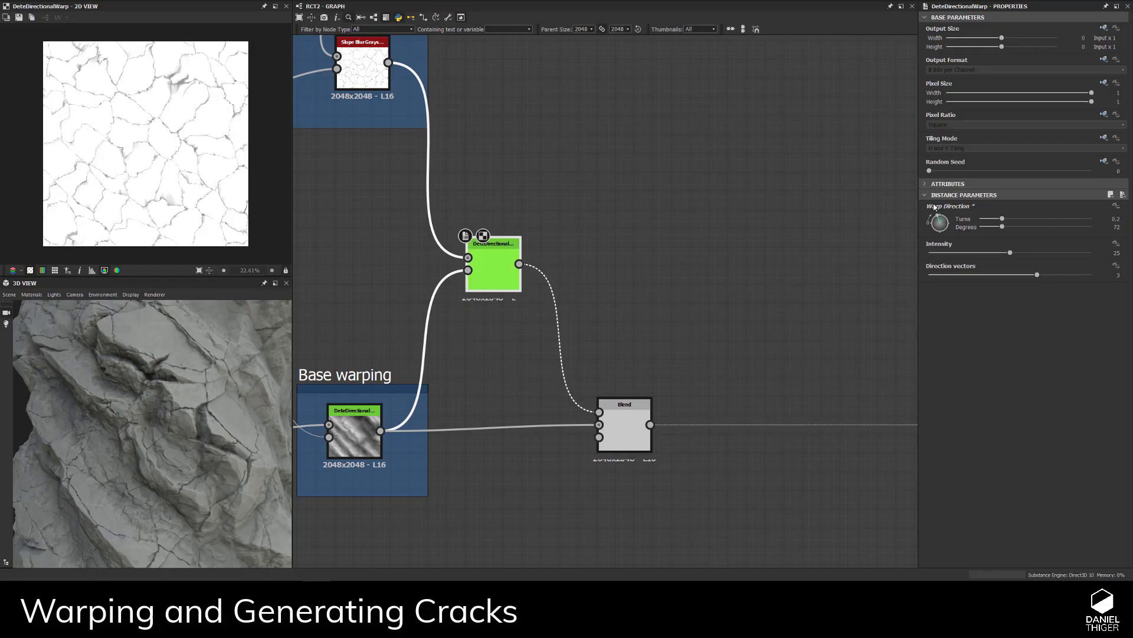
- Test the crack warp on the rock with its intensity at 0 and at 15
mouse_move(205, 477)
left_mouse_down()
mouse_move(152, 435)
mouse_move(103, 435)
left_mouse_up()
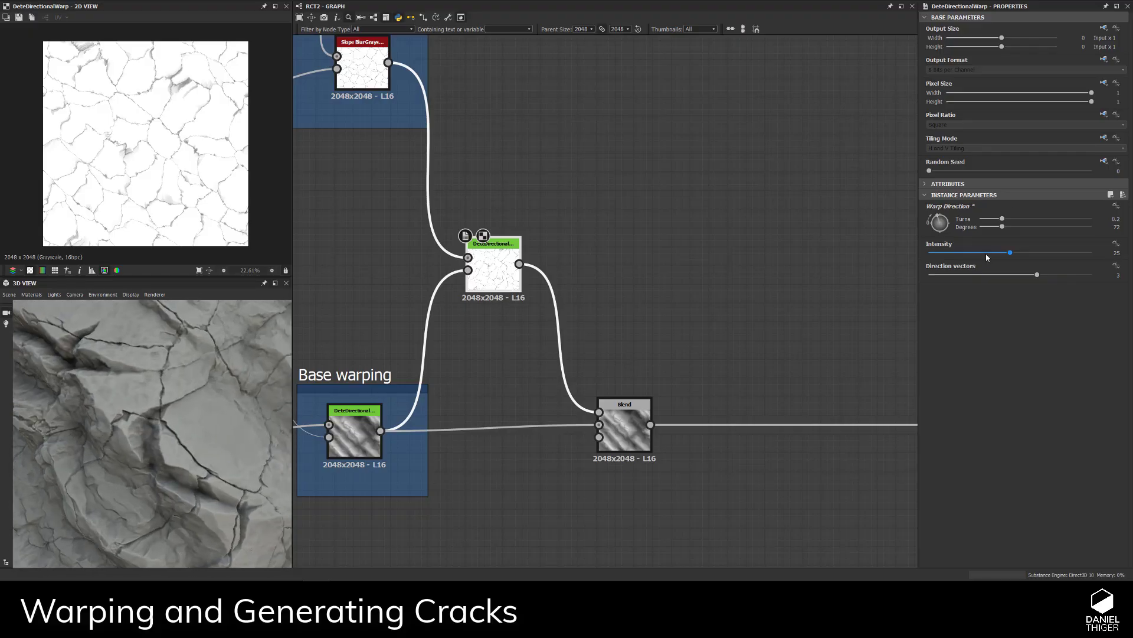
left_click_drag(1002, 255, 885, 252)
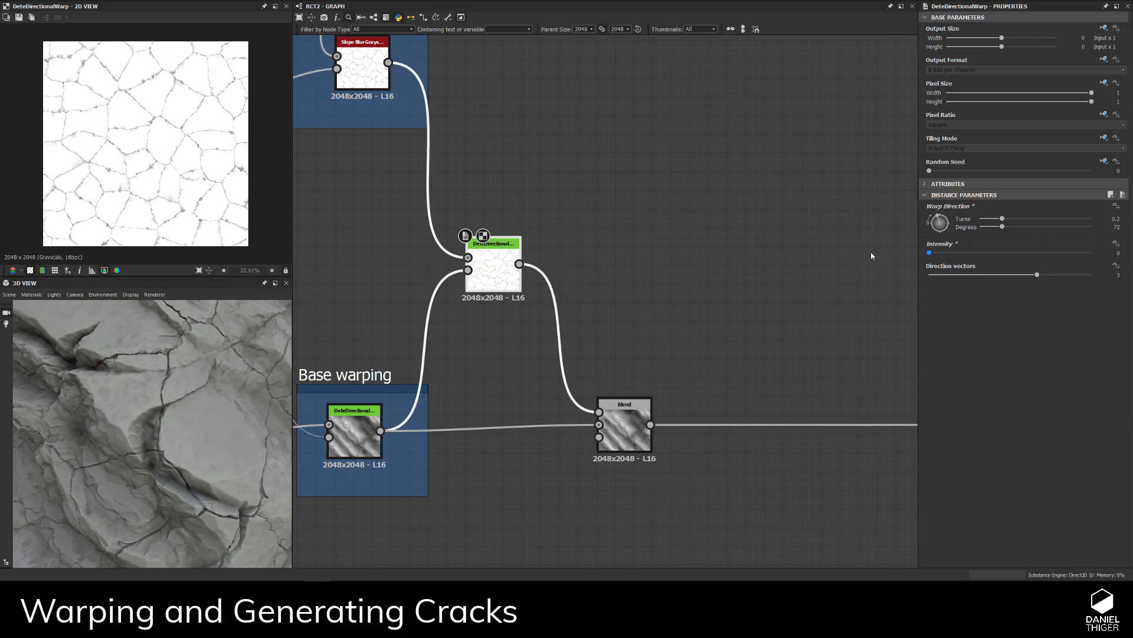
left_click_drag(216, 412, 158, 384)
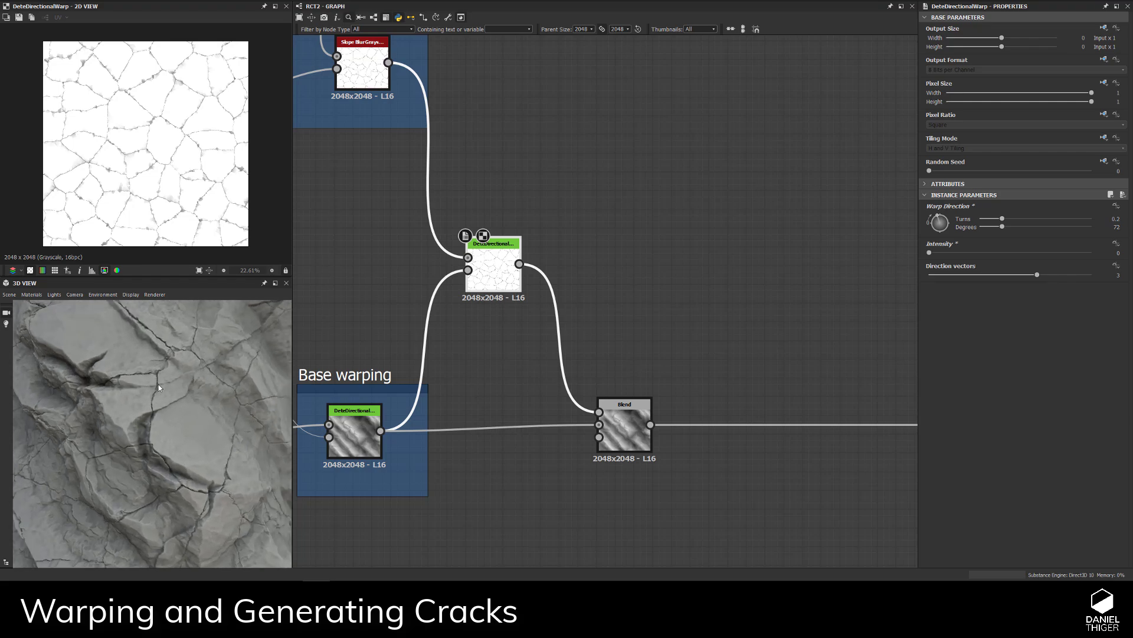
left_click(1117, 252)
type("15")
key("Return")
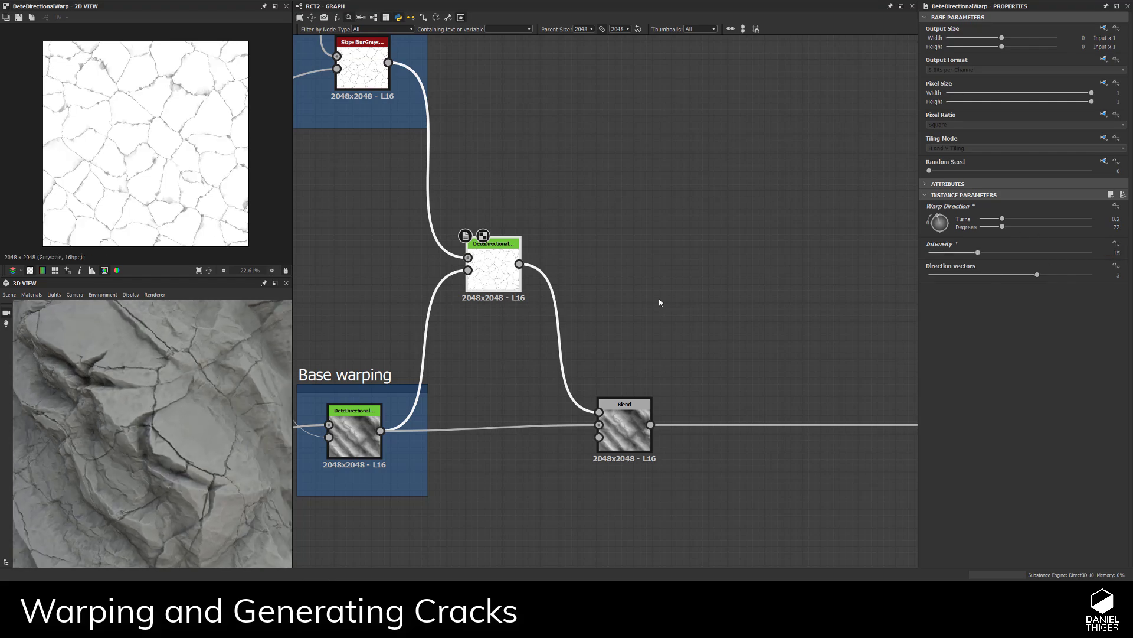
- Check the cracks up close on the 3D rock and set the warp intensity back to 25
left_click_drag(143, 440, 225, 524)
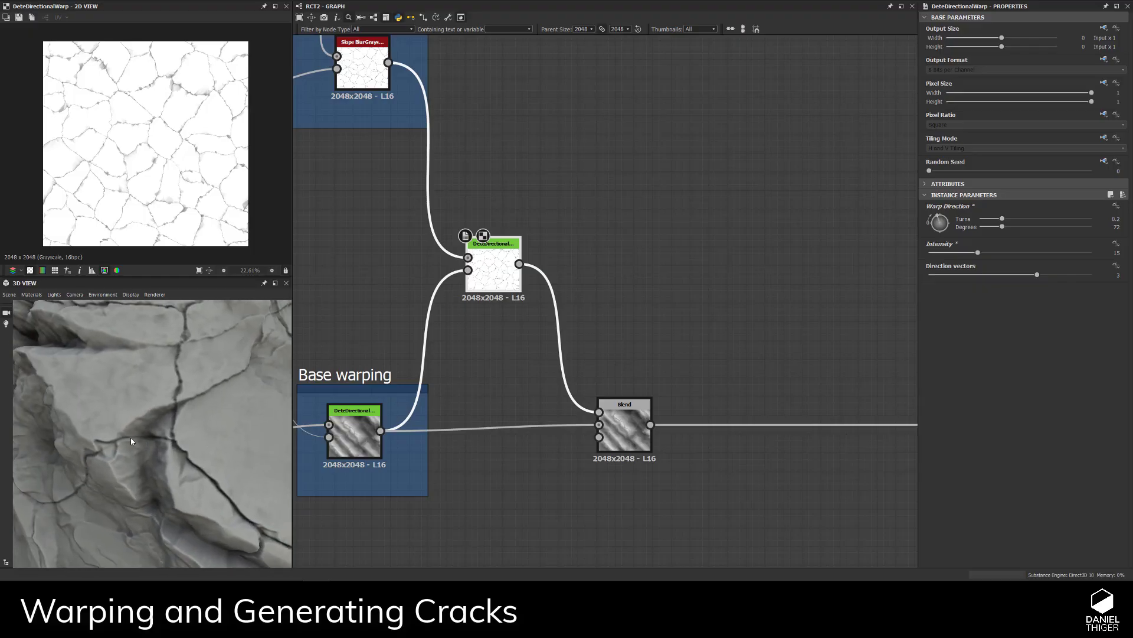
left_click_drag(131, 441, 115, 436)
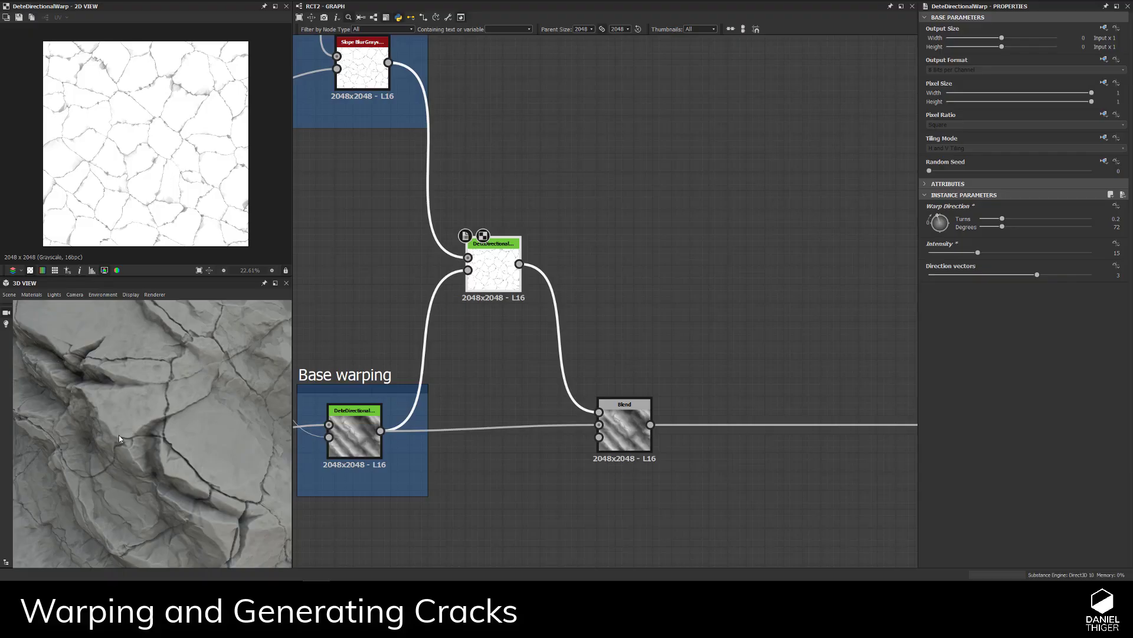
left_click_drag(119, 442, 196, 418)
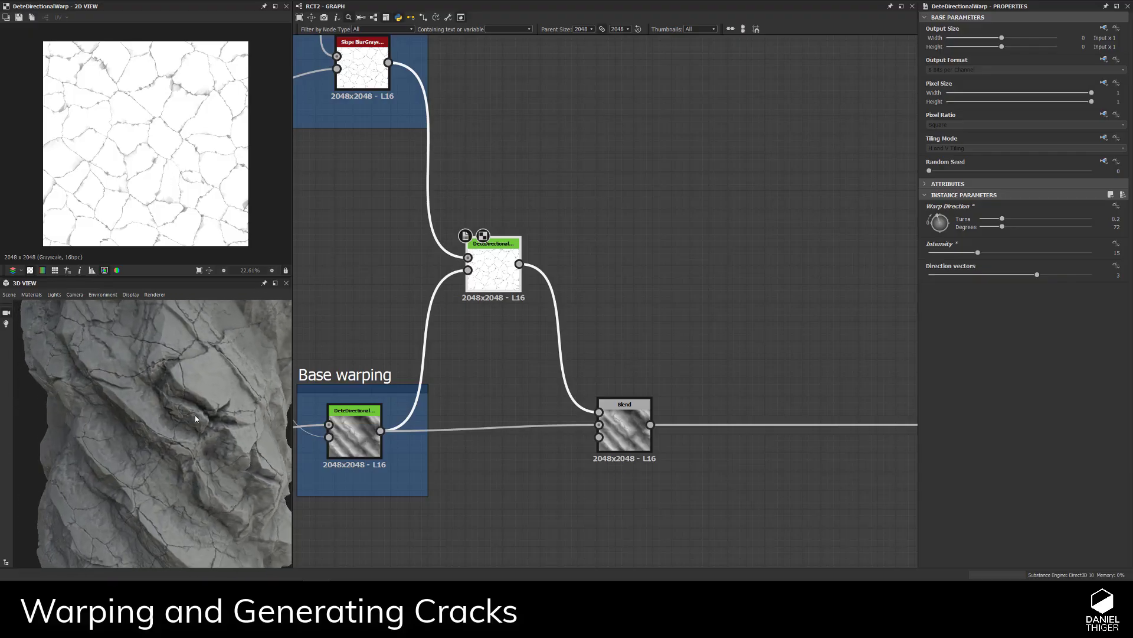
left_click(1112, 254)
key("Return")
- Raise the crack directional warp's intensity to 30
left_click_drag(127, 378, 179, 430)
scroll(181, 425, "up", 4)
scroll(182, 422, "up", 3)
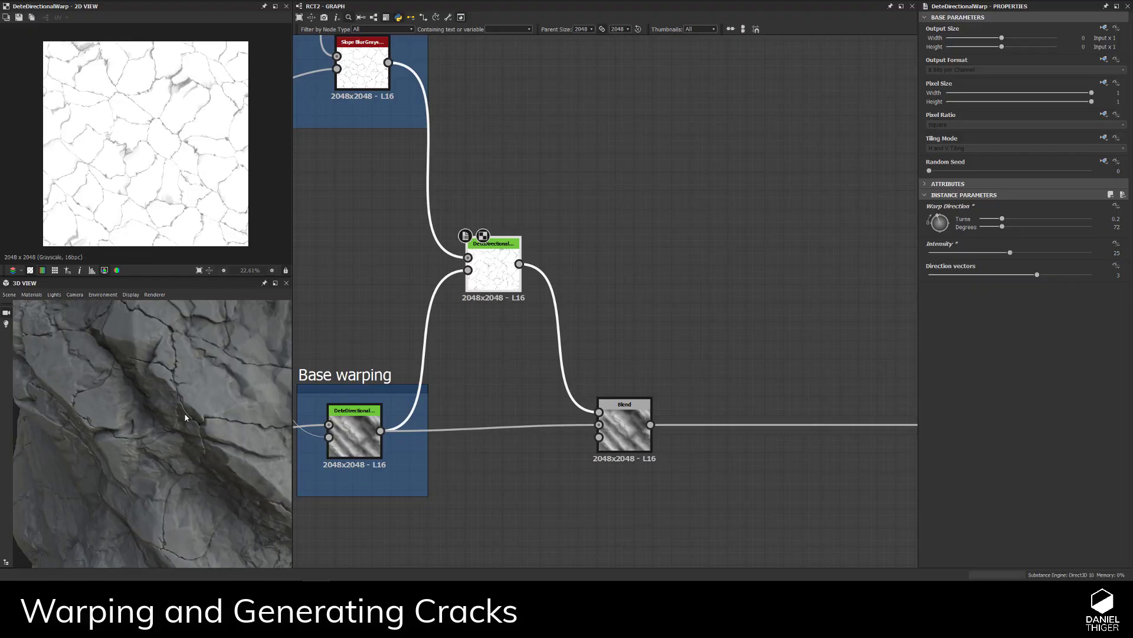
scroll(205, 412, "up", 4)
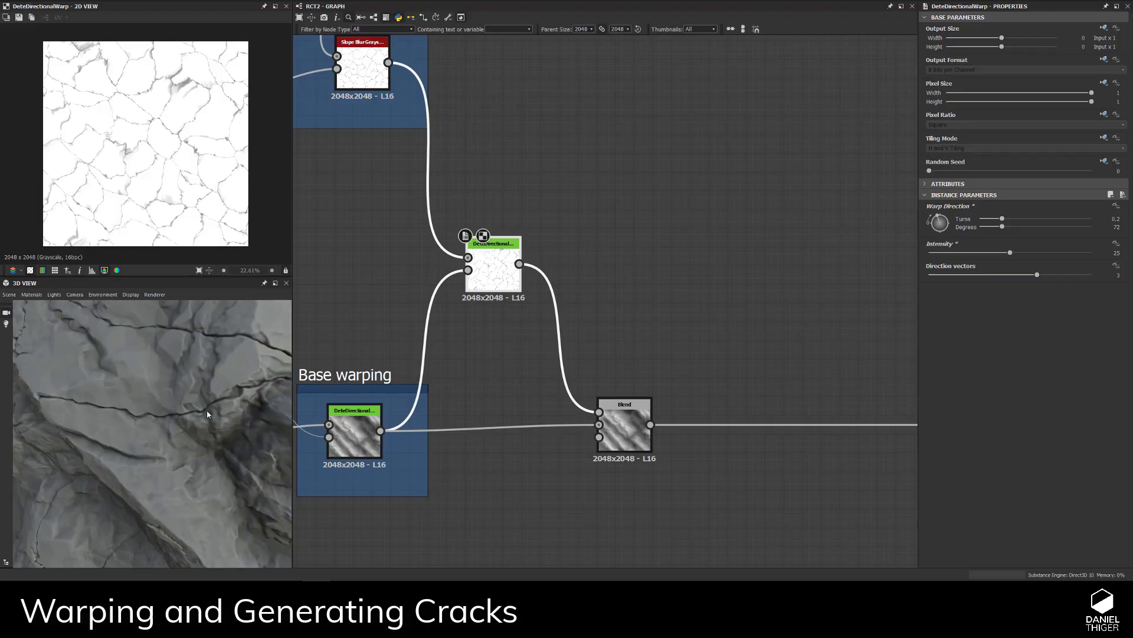
left_click_drag(86, 404, 110, 406)
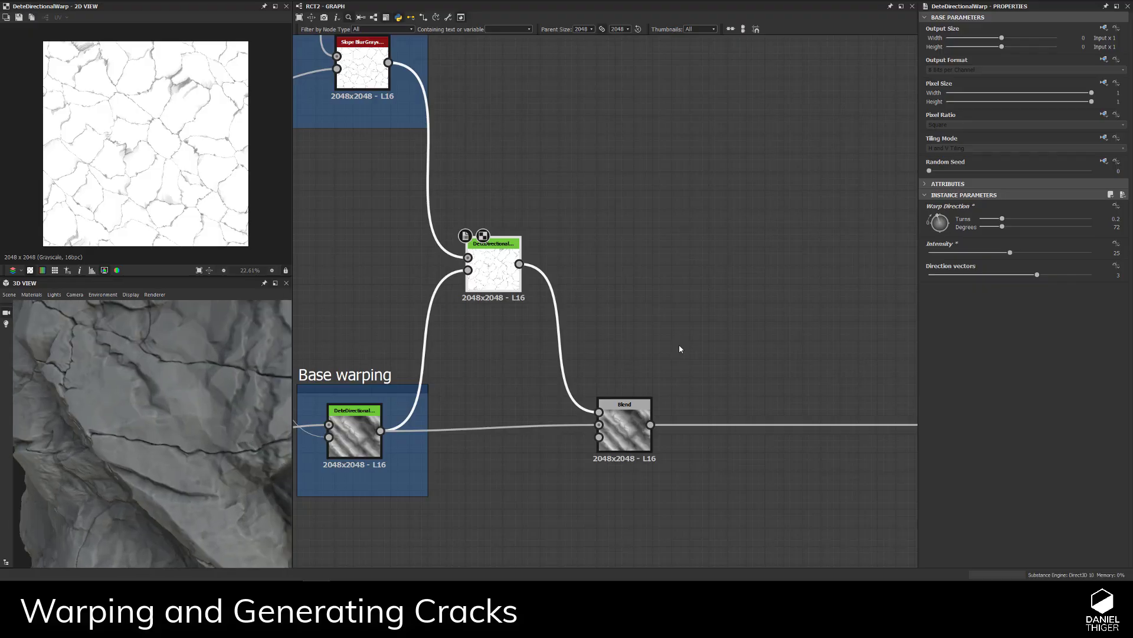
left_click(1110, 252)
type("30")
key("Return")
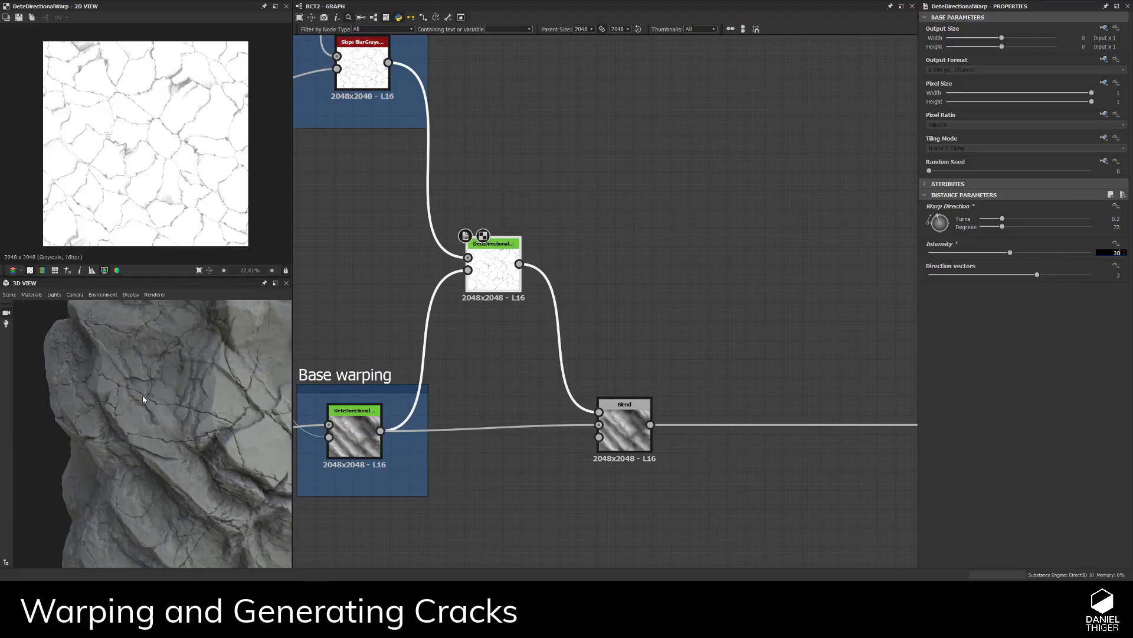
key("Return")
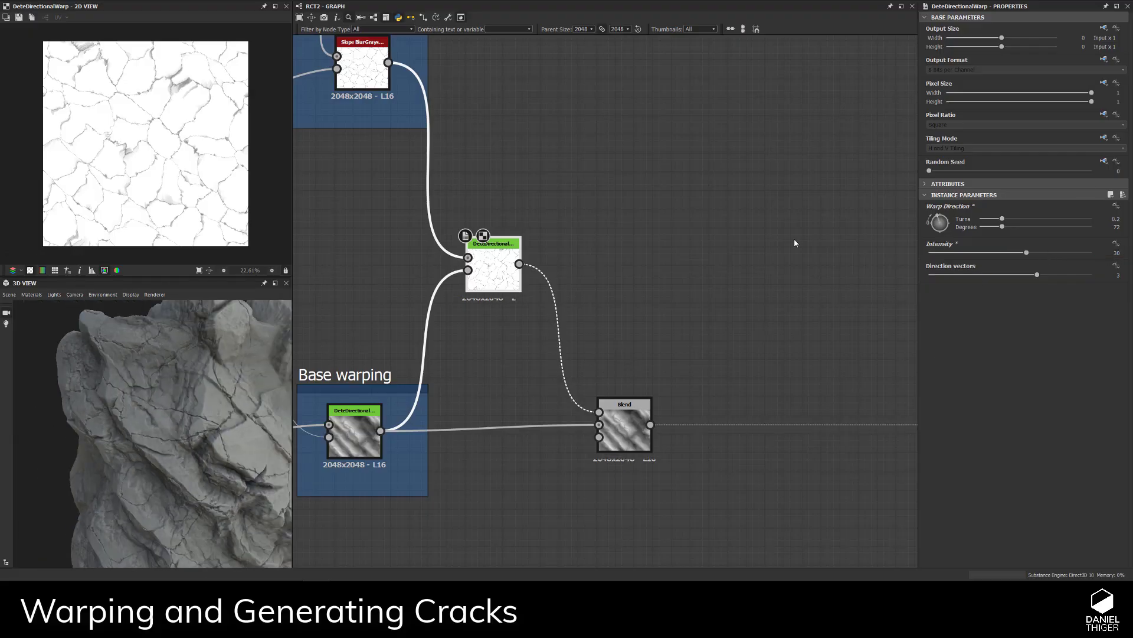
- Set the X Amount of the Crack Pattern's Tile Random node to 5 and check the cracks on the 3D rock
left_click_drag(241, 507, 278, 402)
scroll(161, 490, "up", 3)
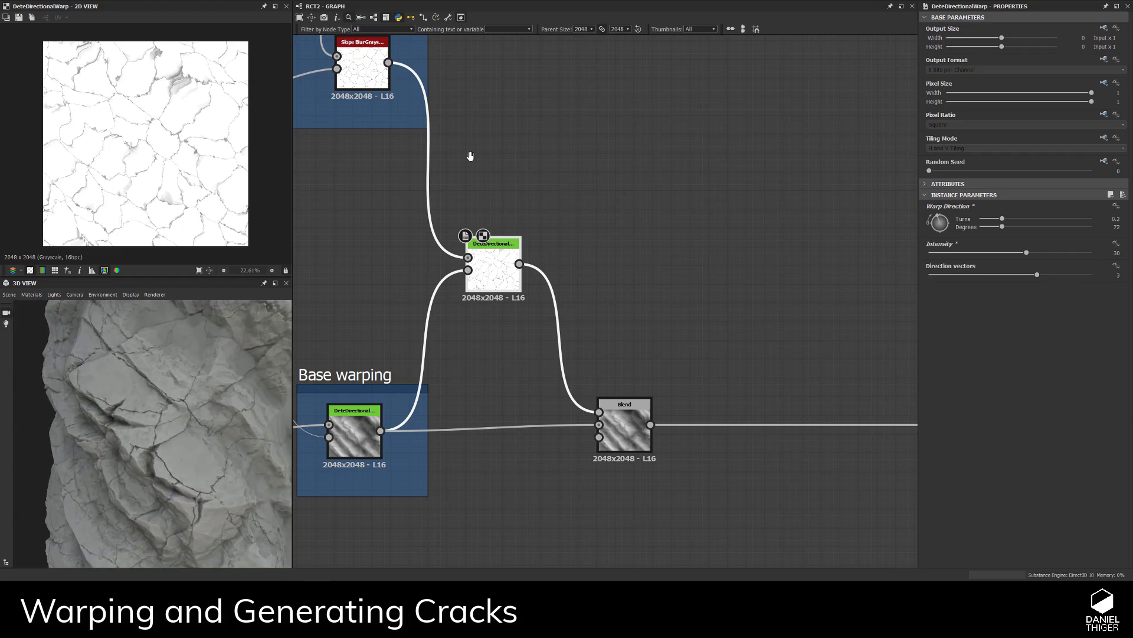
middle_click_drag(471, 156, 359, 157)
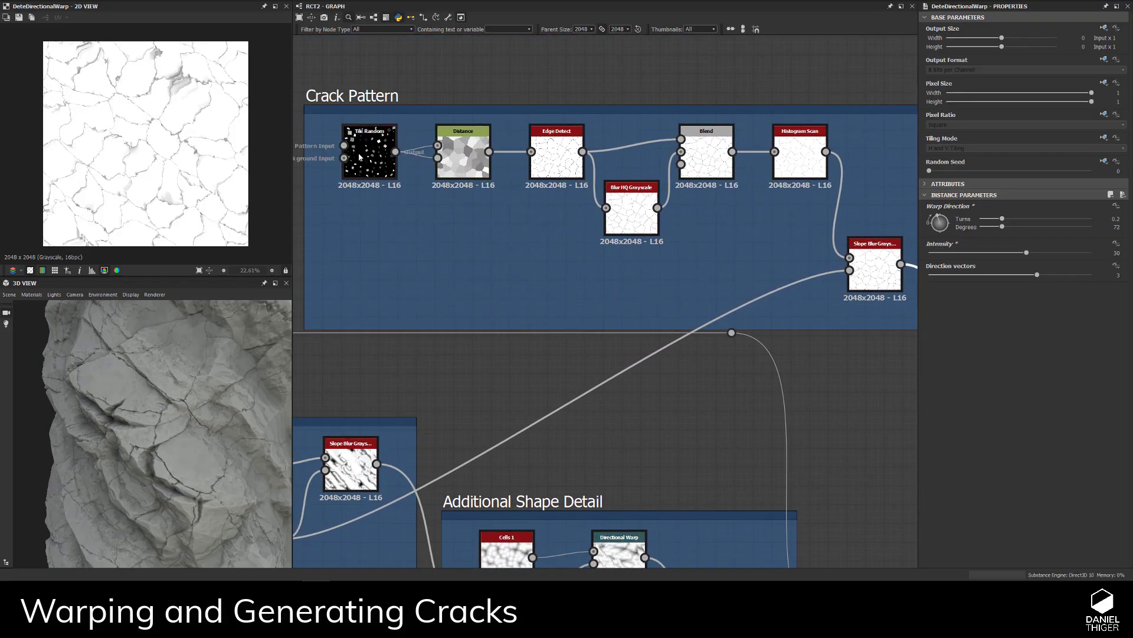
left_click(360, 157)
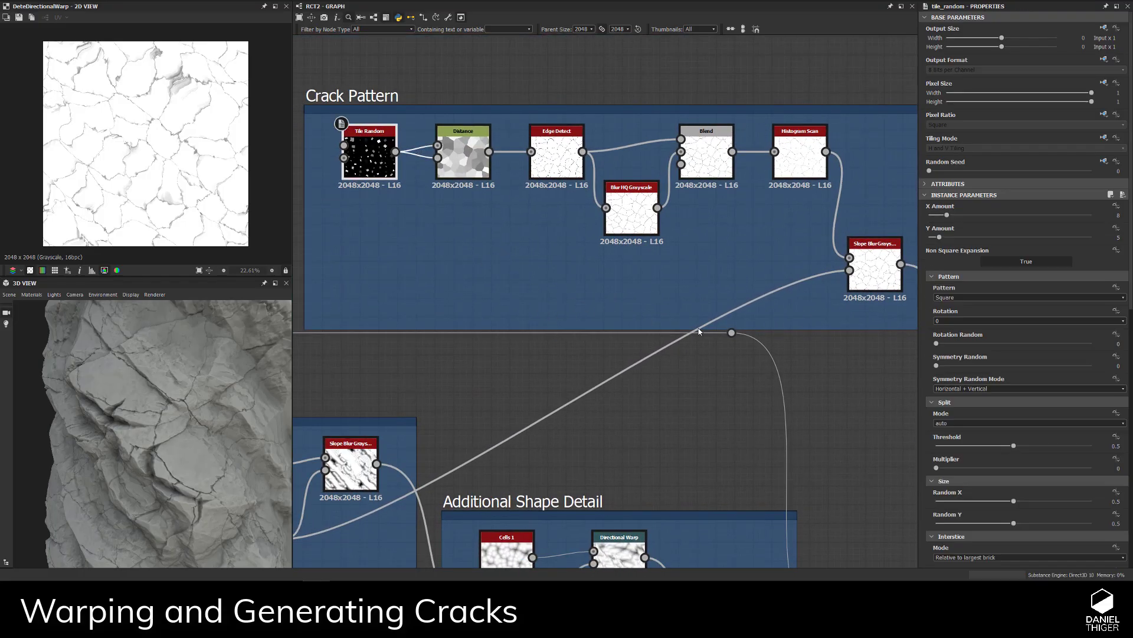
left_click(1117, 216)
type("5")
key("Return")
left_click_drag(112, 464, 92, 420)
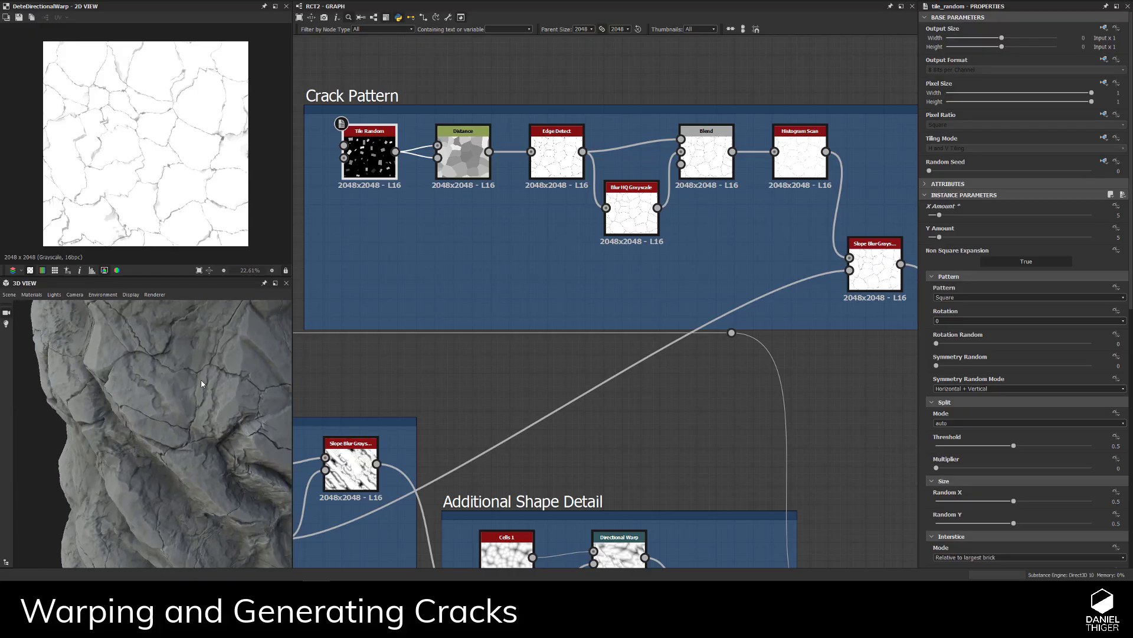
mouse_move(201, 384)
left_mouse_down()
mouse_move(179, 394)
mouse_move(177, 384)
mouse_move(195, 390)
left_mouse_up()
- Set the opacity of the Multiply blend that adds the cracks to 0.075 and inspect the rock surface
middle_click_drag(519, 314, 636, 338)
scroll(636, 338, "up", 4)
left_click(744, 278)
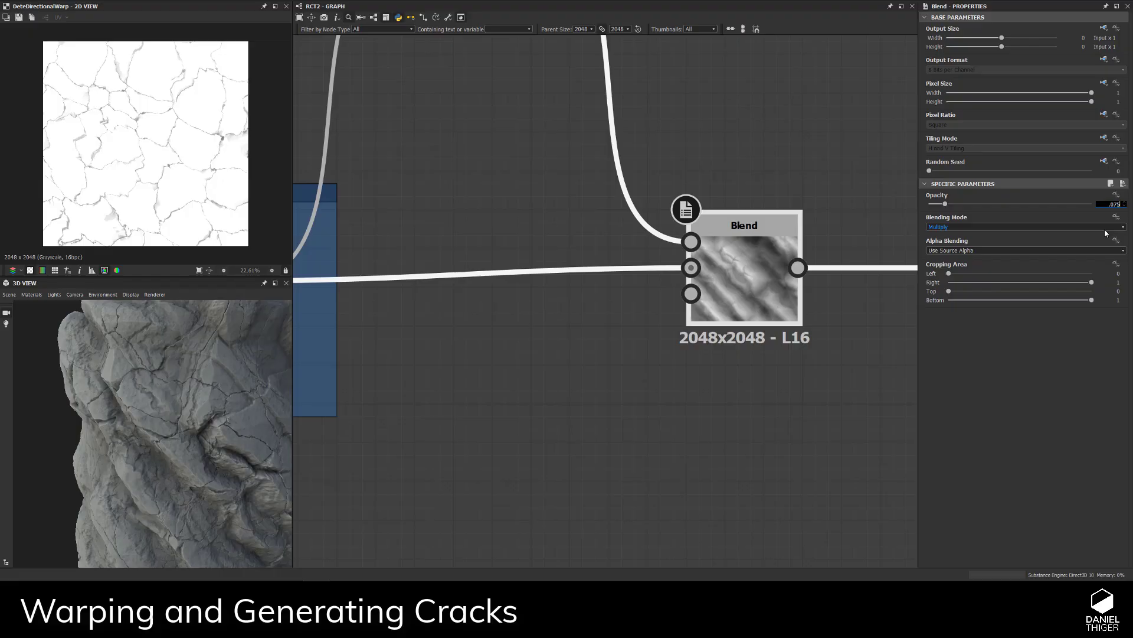
key("Return")
left_click_drag(215, 412, 141, 392)
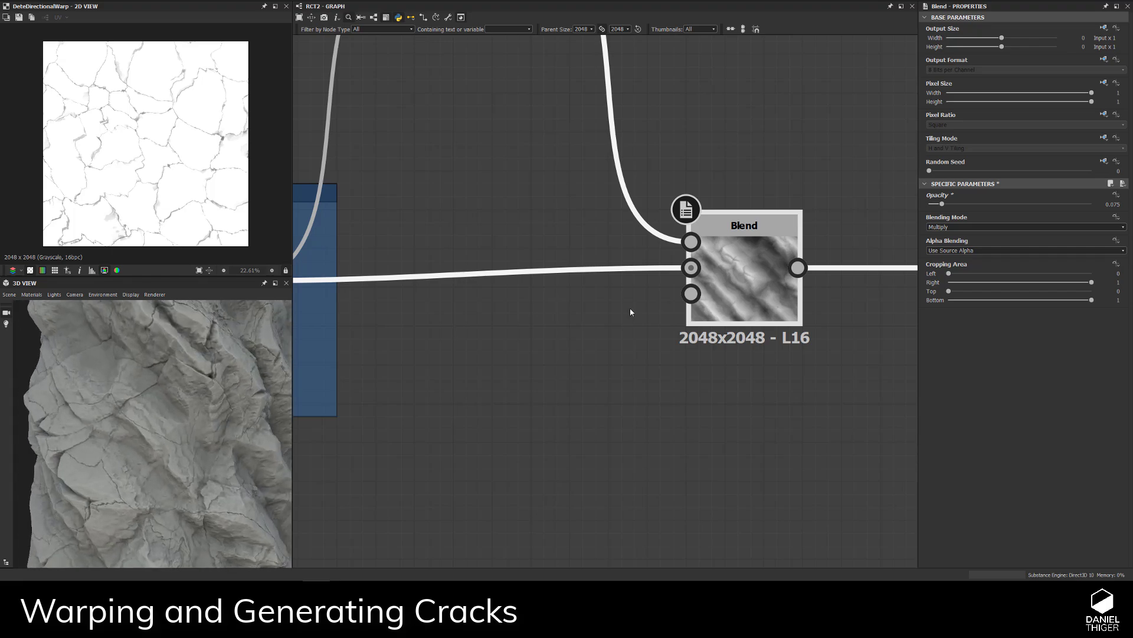
scroll(631, 311, "down", 5)
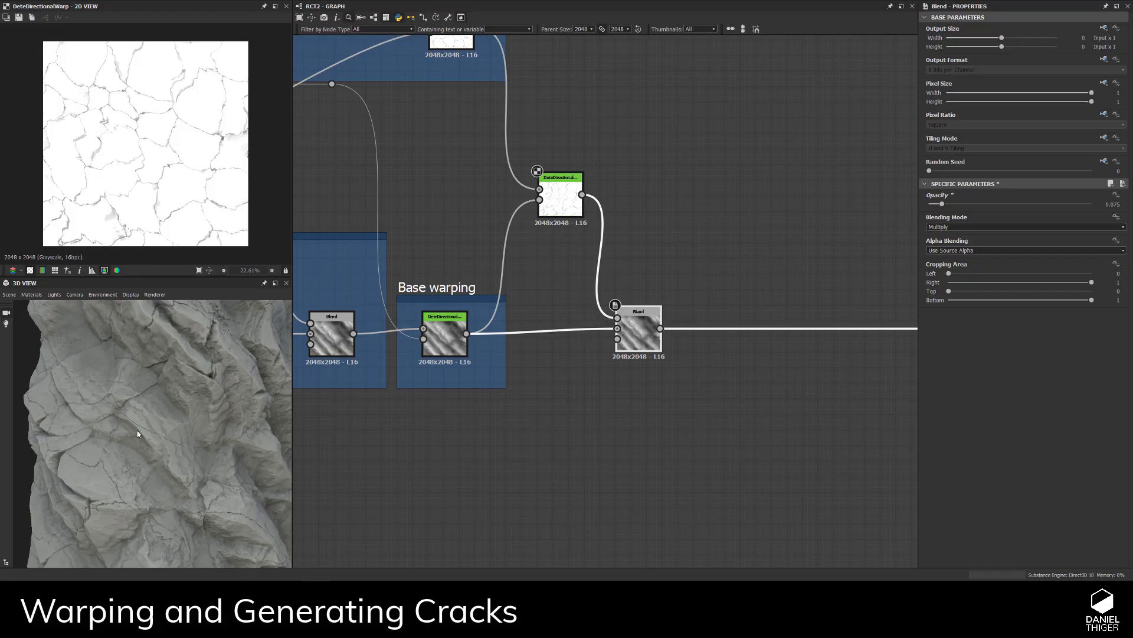
left_click_drag(137, 433, 225, 437)
- Add a Safe Transform Grayscale node beside the crack directional warp
middle_click_drag(654, 333, 540, 350)
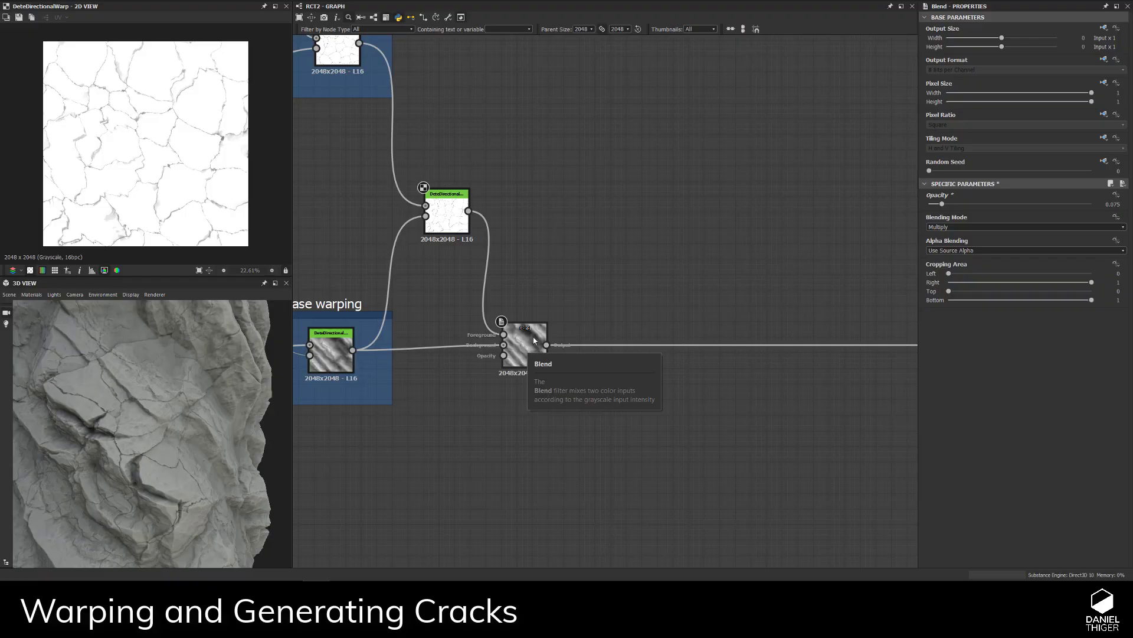
middle_click_drag(597, 281, 584, 301)
key("space")
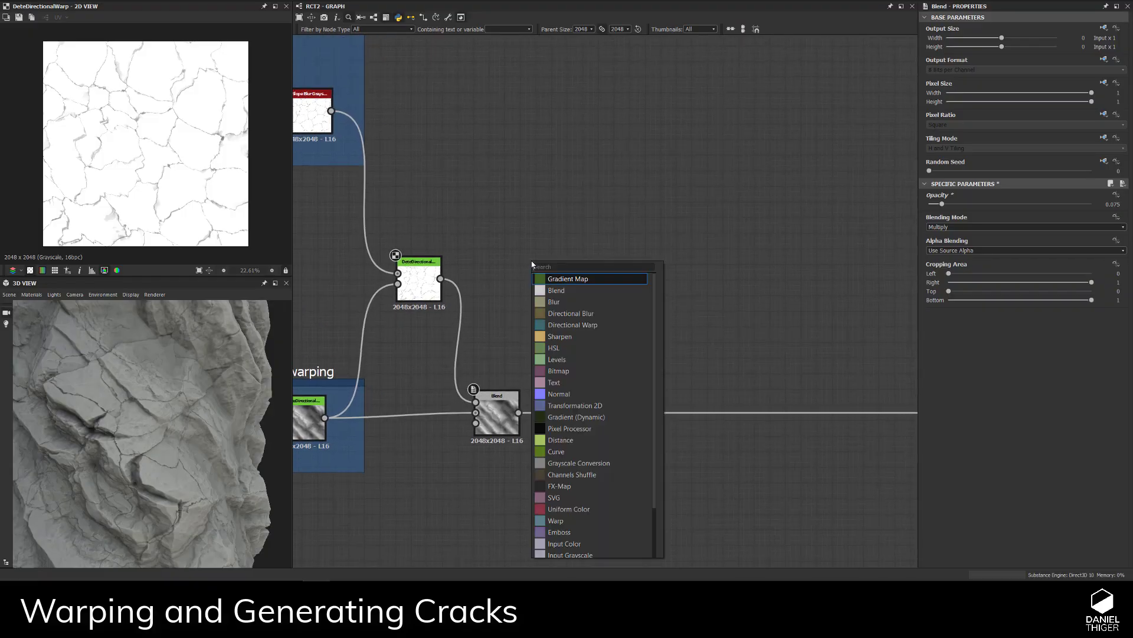
type("sa")
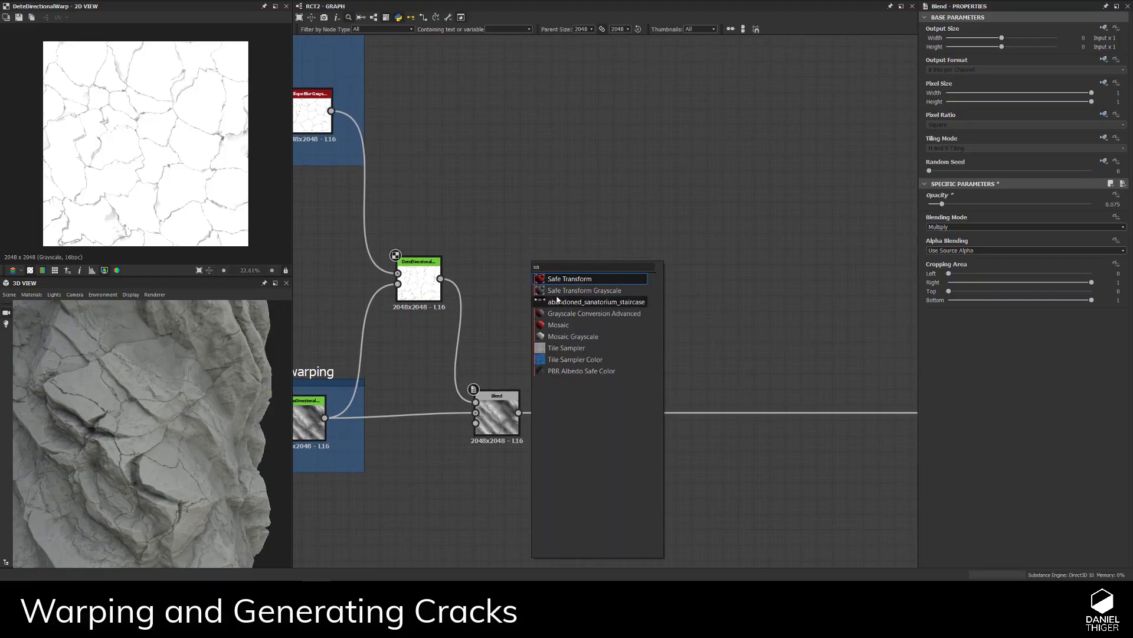
left_click(604, 292)
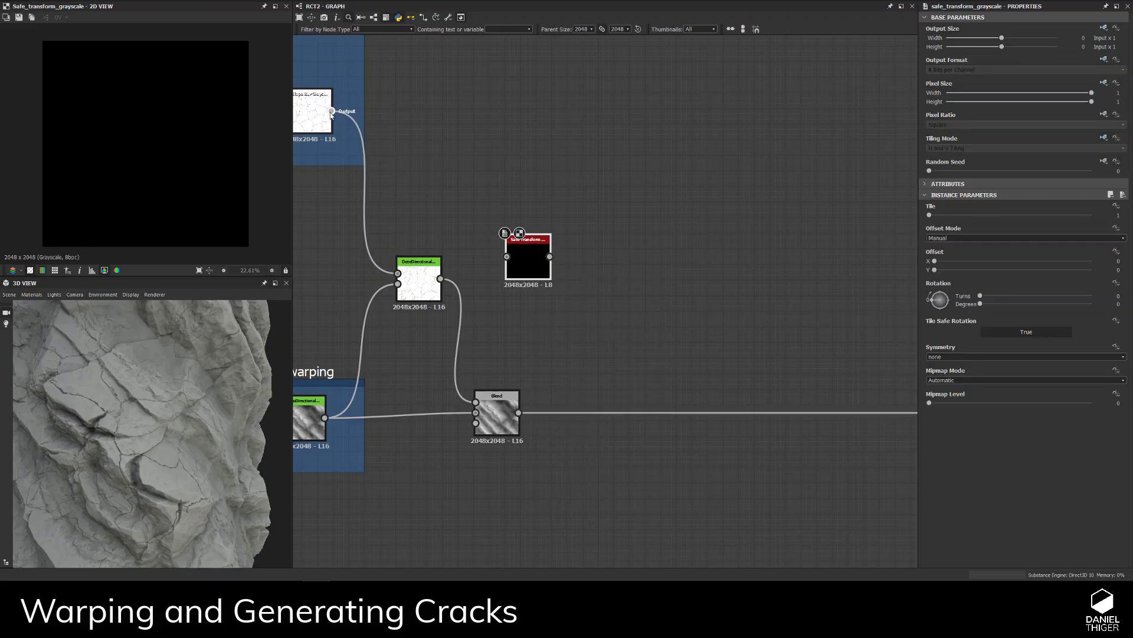
left_click_drag(332, 111, 433, 186)
scroll(456, 236, "up", 2)
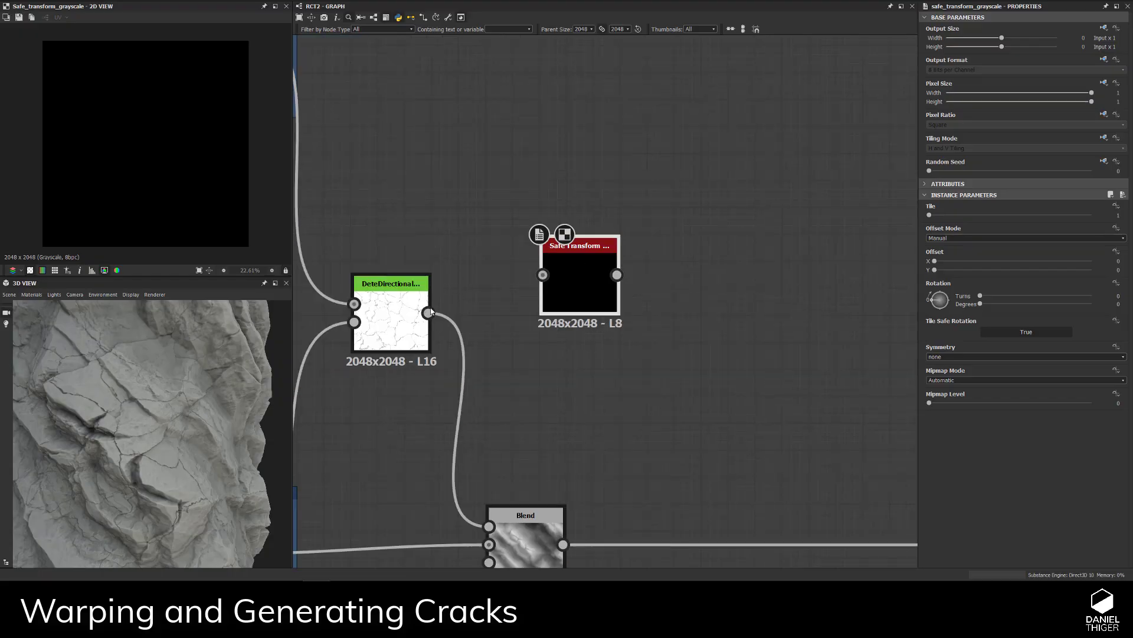
left_click_drag(429, 313, 543, 275)
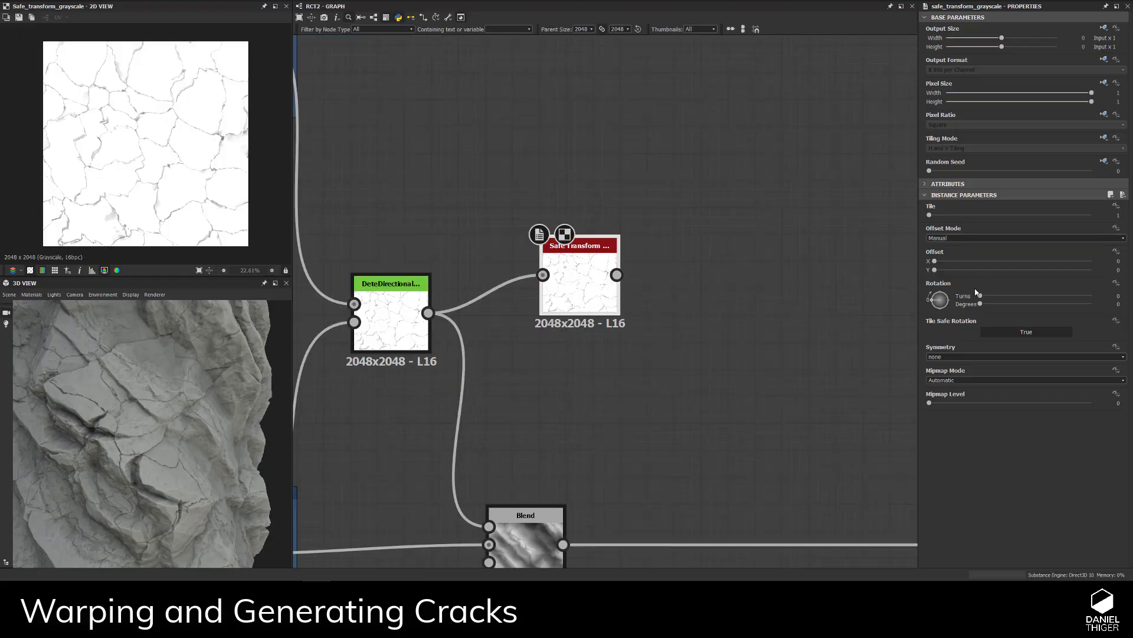
- Feed the Crack Pattern's Slope Blur output into the Safe Transform Grayscale node
middle_click_drag(361, 110, 443, 184)
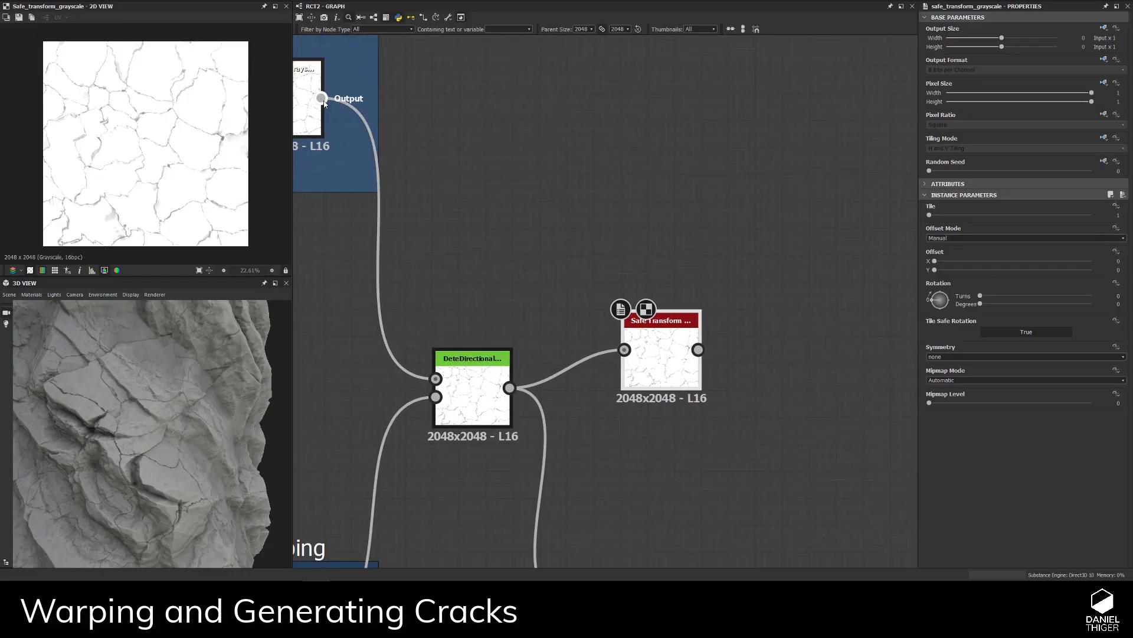
left_click_drag(320, 98, 624, 349)
left_click(653, 354)
middle_click_drag(653, 355, 608, 291)
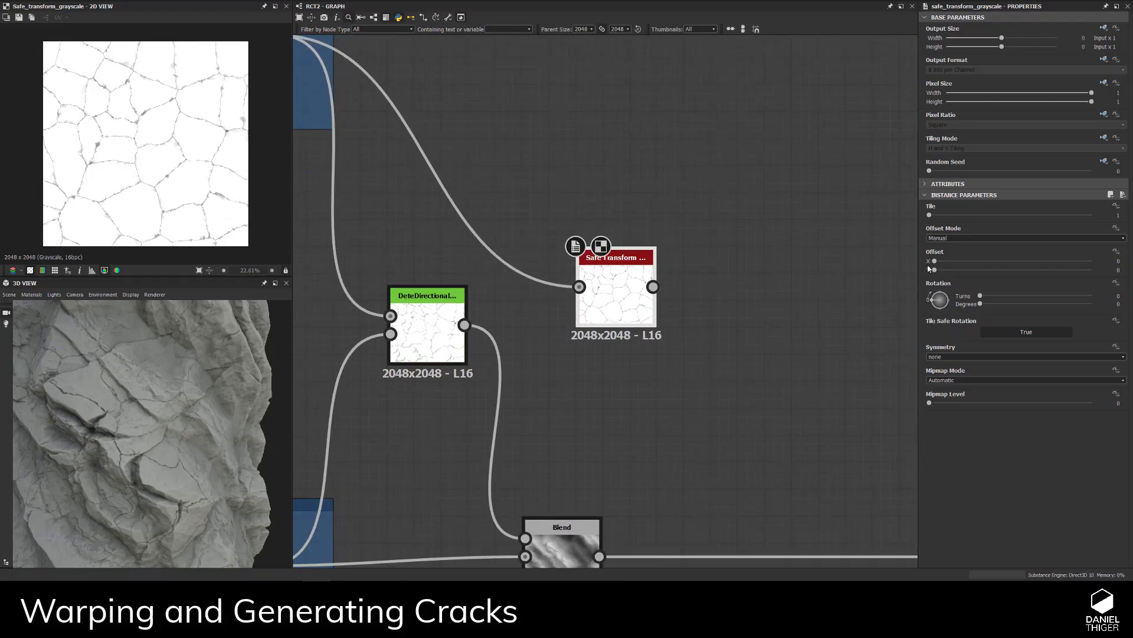
- Try different rotations and a tile value of 2 on the Safe Transform, returning the tile to 1
mouse_move(930, 215)
left_mouse_down()
mouse_move(948, 223)
mouse_move(929, 221)
left_mouse_up()
left_click_drag(935, 303, 932, 317)
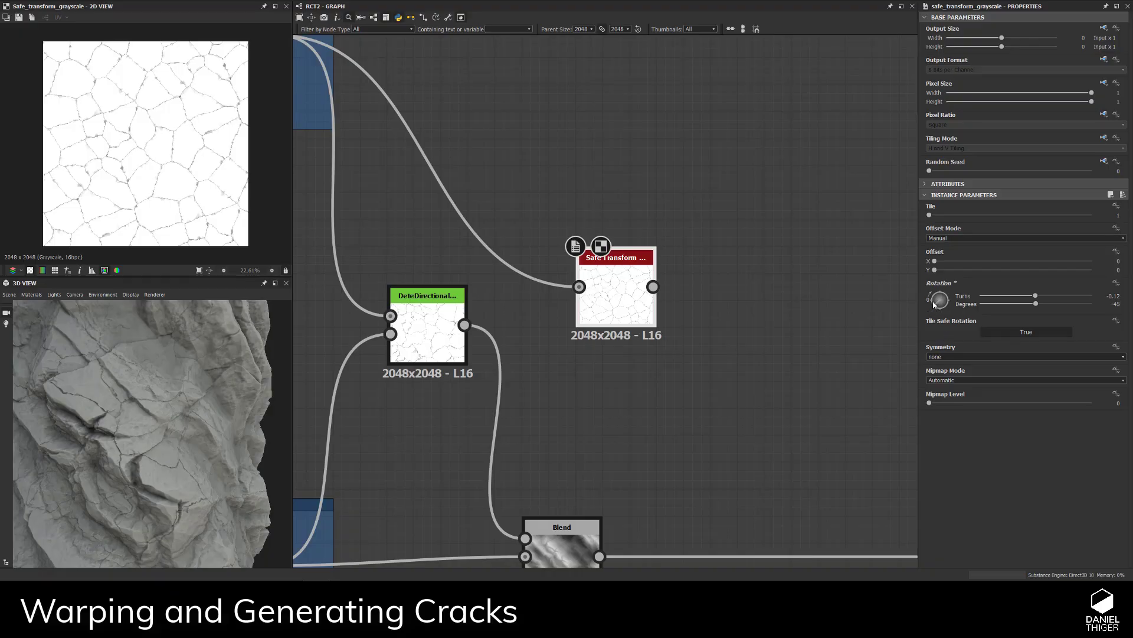
left_click_drag(936, 307, 906, 301)
left_click(935, 217)
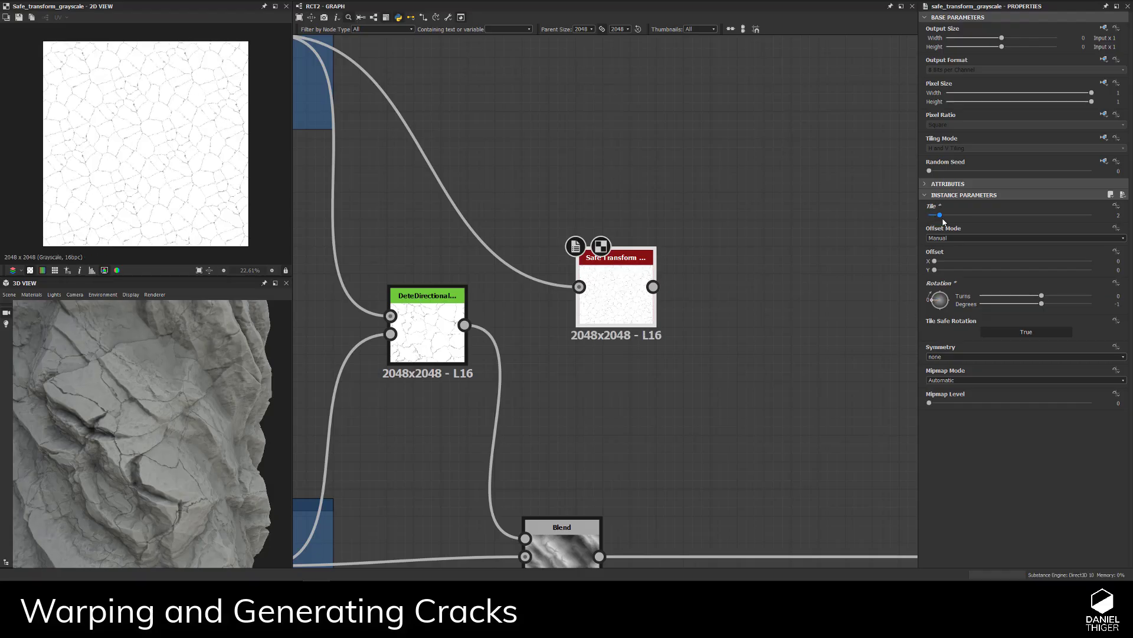
left_click_drag(944, 222, 909, 223)
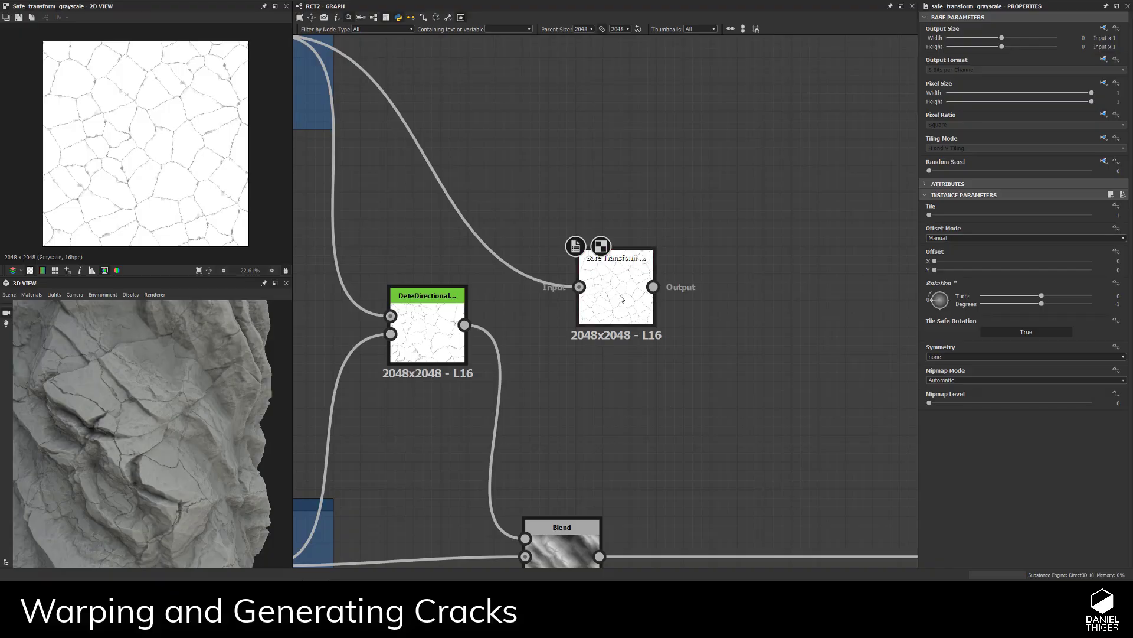
- Add a Transformation 2D node, feed it the Slope Blur crack pattern and rotate the pattern in the 2D view
middle_click_drag(621, 298, 625, 381)
key("space")
type("tr")
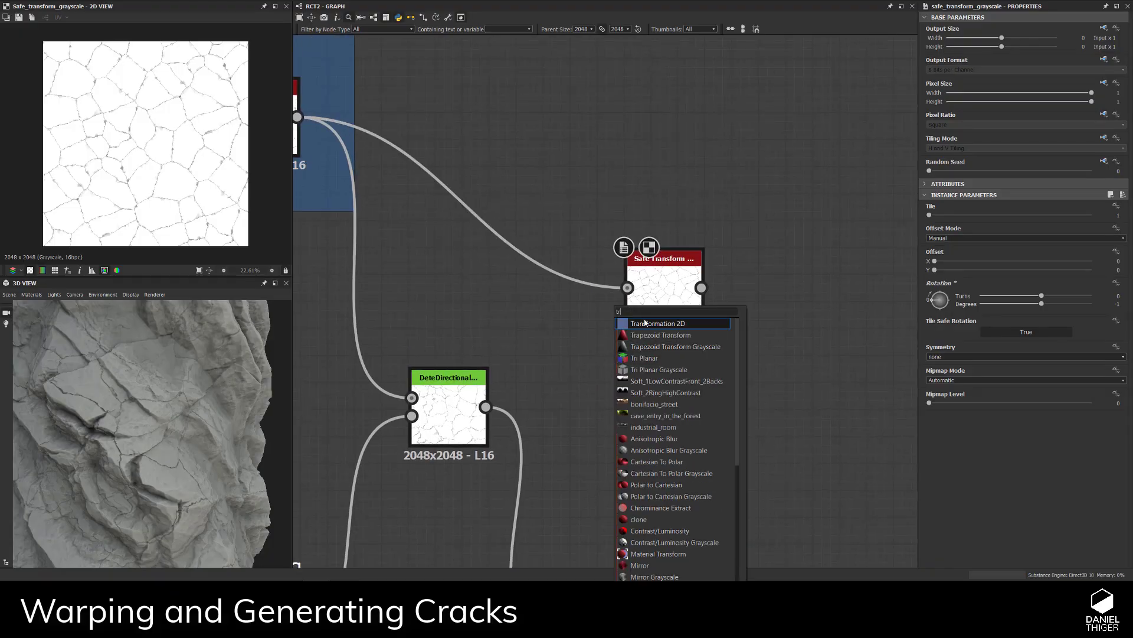
left_click(647, 324)
scroll(514, 227, "down", 1)
left_click_drag(333, 135, 611, 373)
scroll(218, 101, "down", 1)
left_click_drag(227, 40, 170, 27)
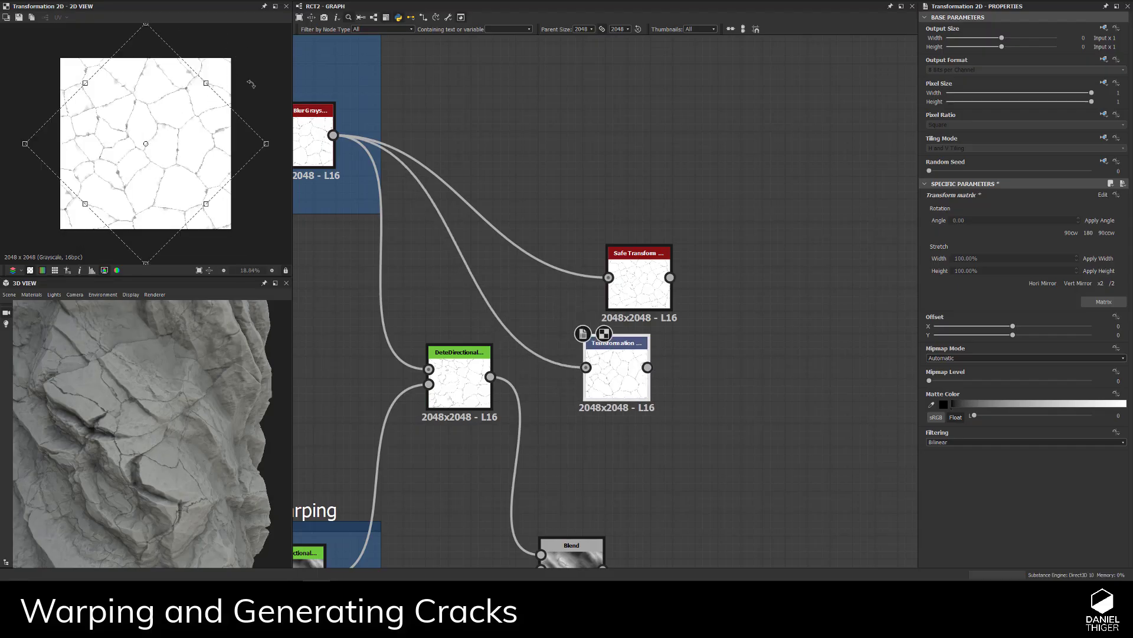
- Examine the rotated pattern's tiling seams up close in the 2D view and reset the Transformation 2D matrix
left_click(617, 354)
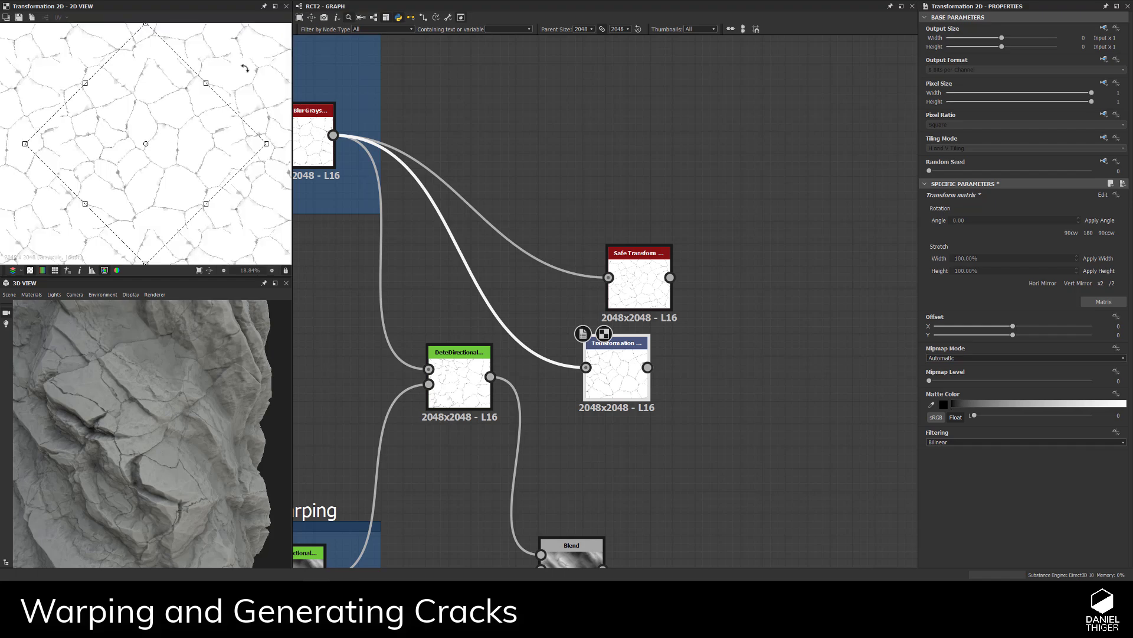
scroll(254, 201, "up", 6)
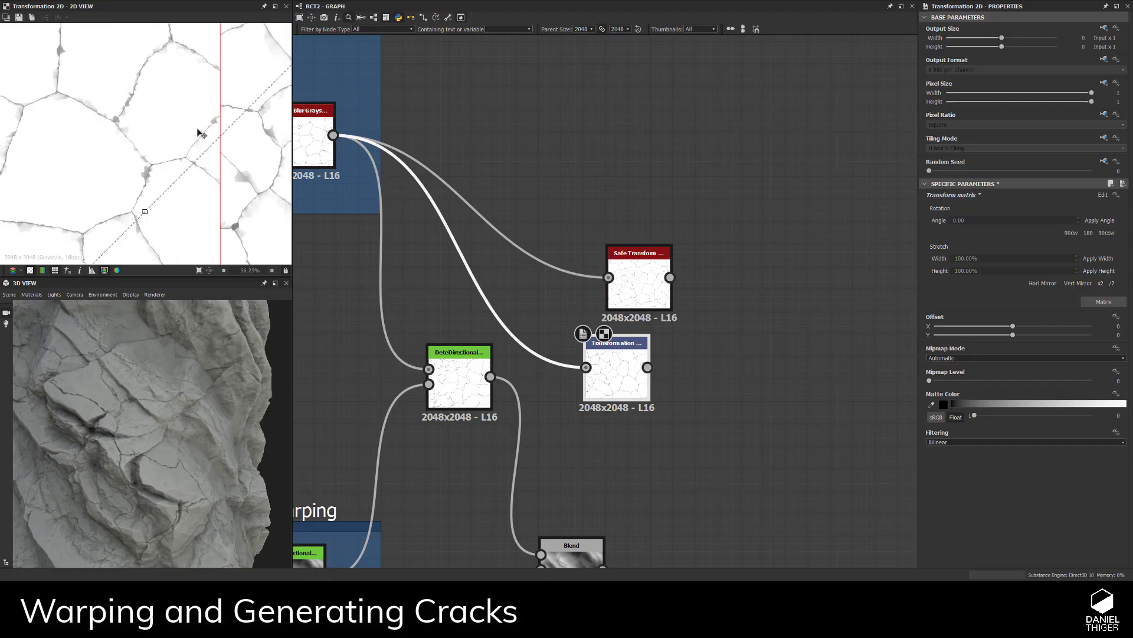
scroll(567, 213, "down", 1)
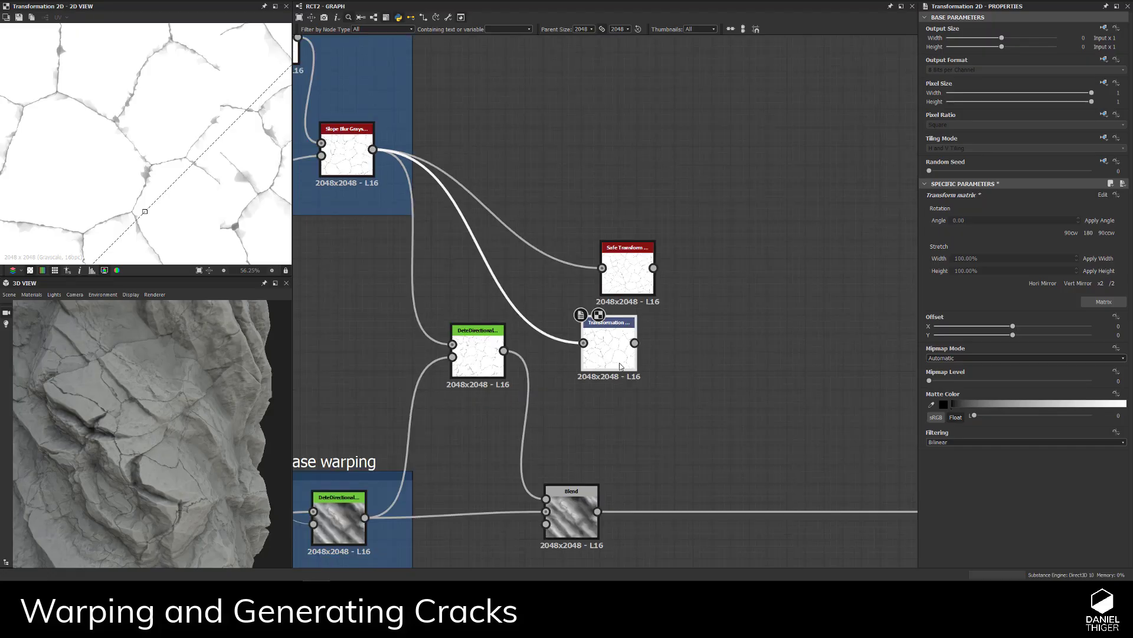
scroll(212, 171, "down", 4)
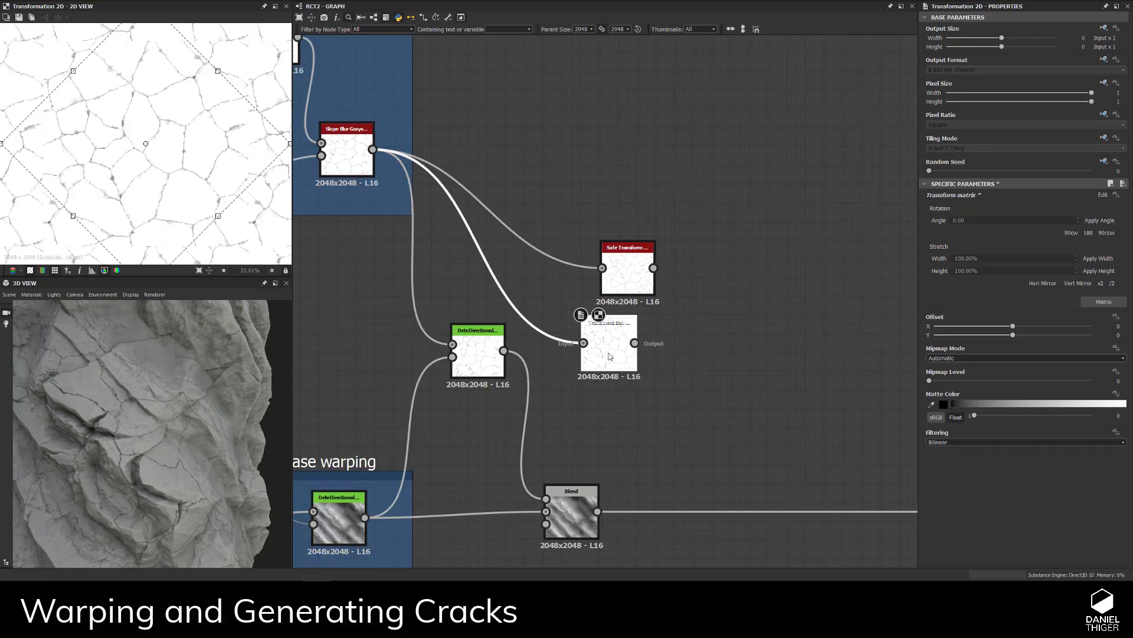
scroll(614, 354, "down", 2)
scroll(218, 177, "down", 2)
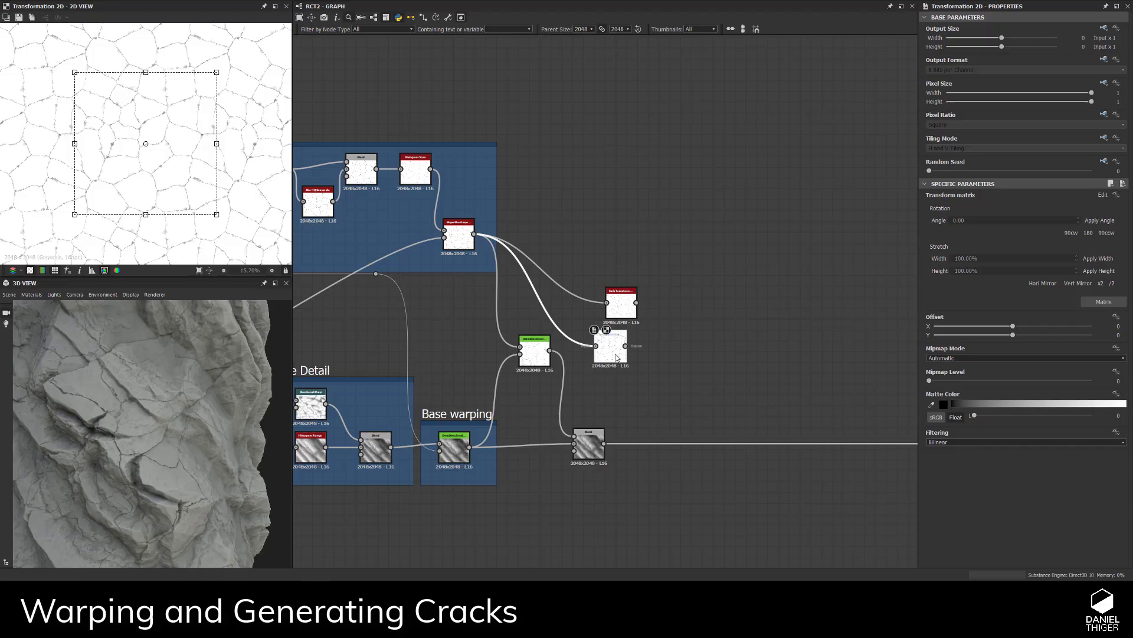
- Try offsetting the crack pattern with the Transformation 2D node, and delete that node
scroll(617, 357, "up", 3)
left_click_drag(172, 131, 220, 84)
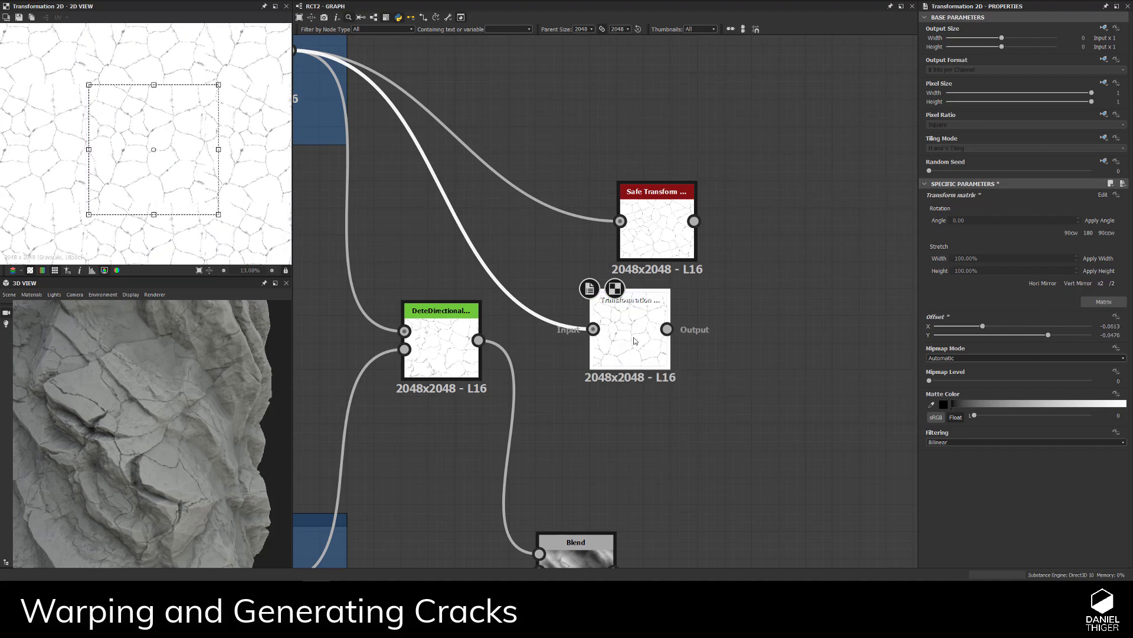
key("Delete")
- Move the Safe Transform node closer to the crack warp and set its rotation to -46 degrees
left_click(656, 220)
left_click_drag(655, 220, 575, 219)
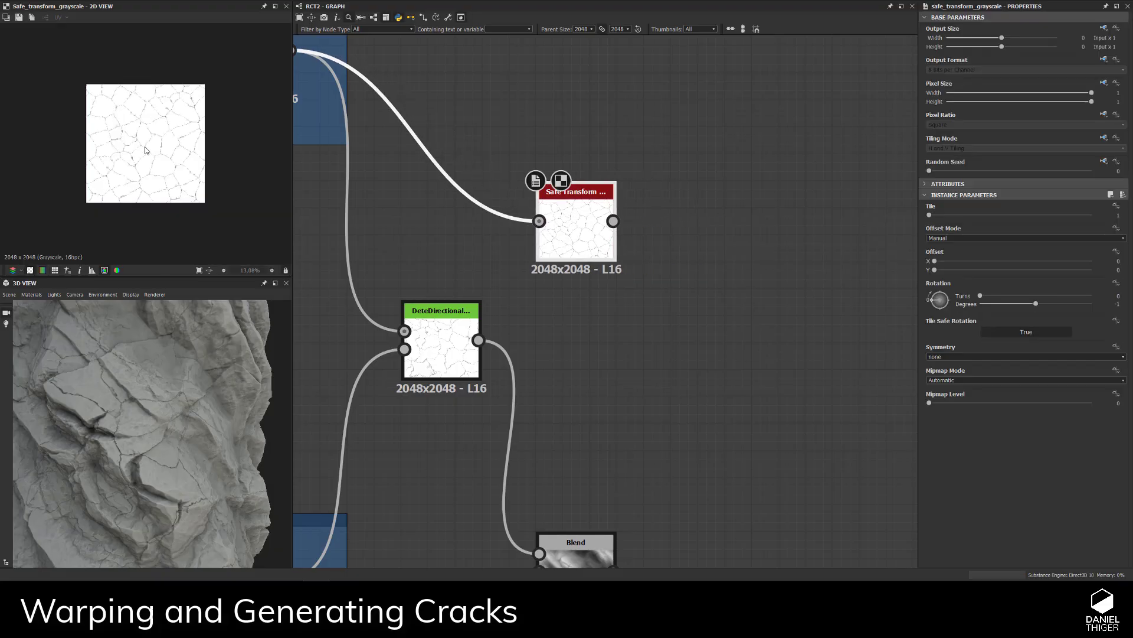
scroll(175, 175, "up", 1)
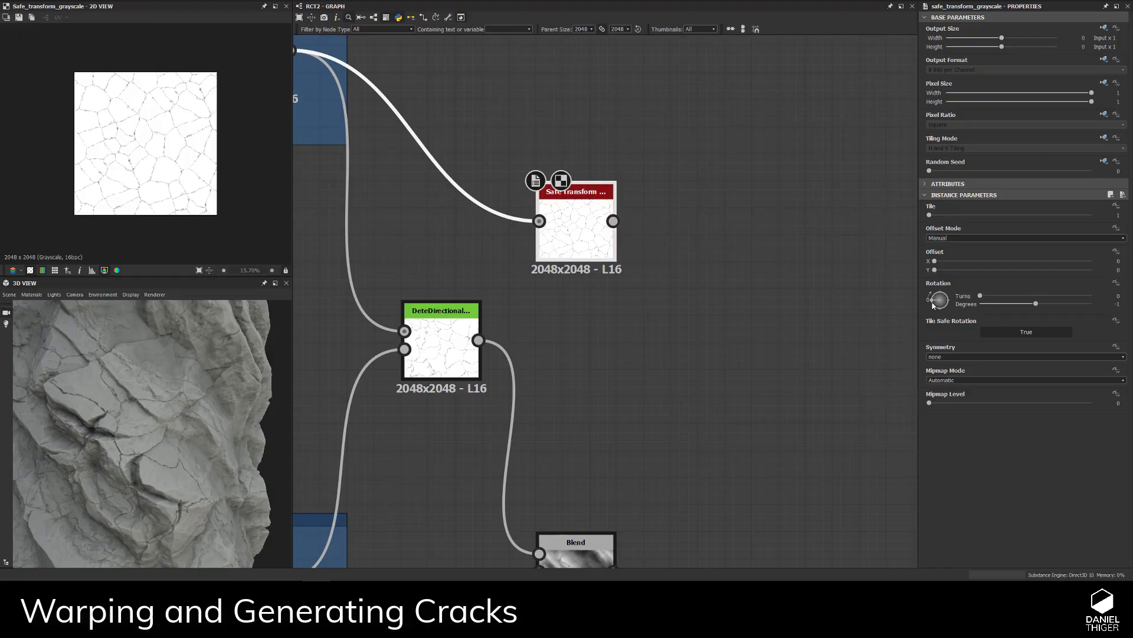
left_click_drag(934, 305, 921, 324)
middle_click_drag(662, 356, 633, 297)
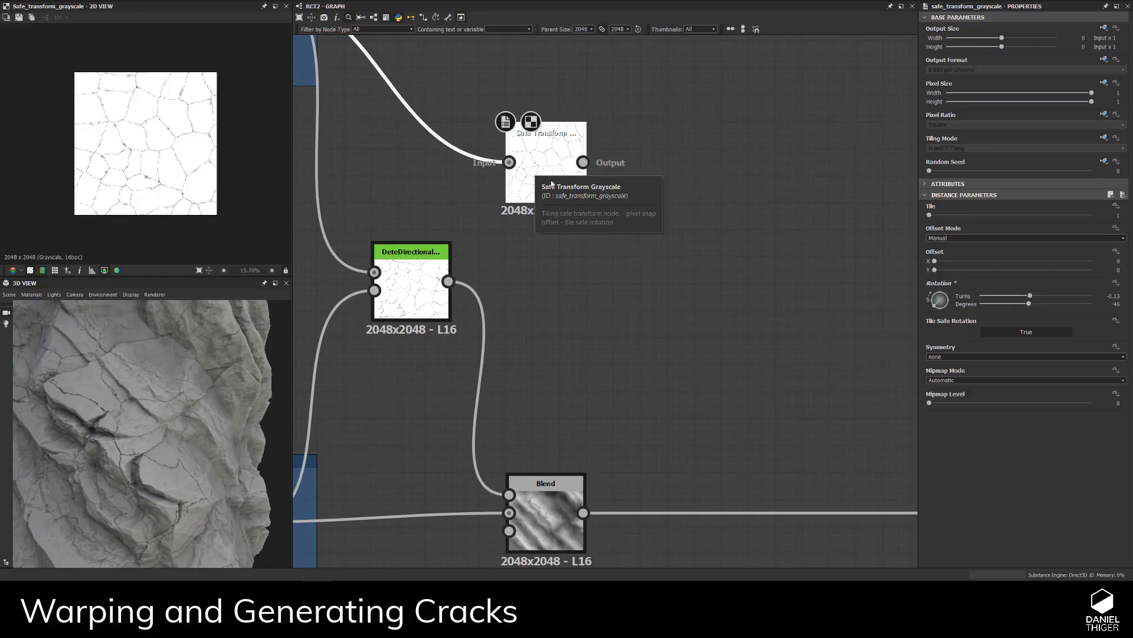
- Add a Levels node connected to the Safe Transform's output
middle_click_drag(602, 252, 536, 246)
scroll(535, 245, "up", 2)
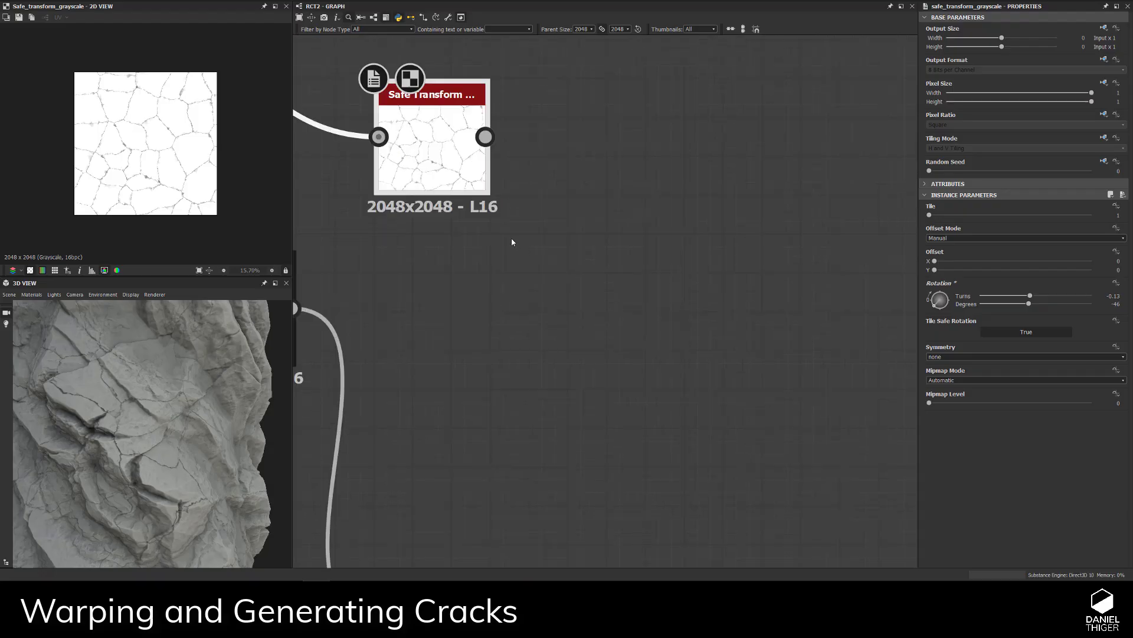
key("space")
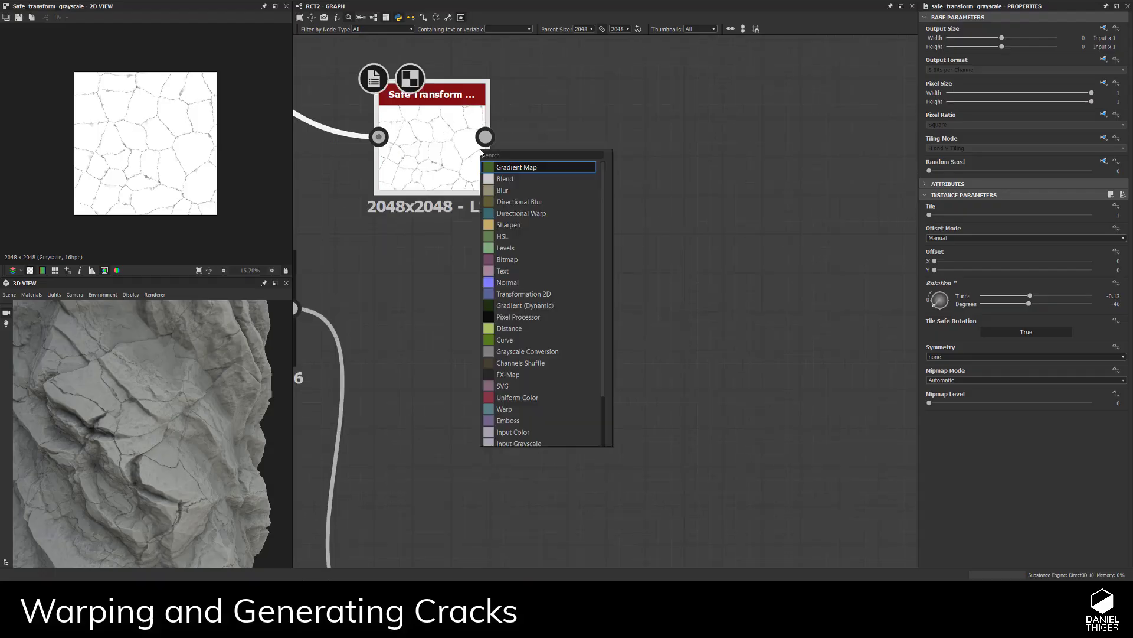
type("le")
key("Return")
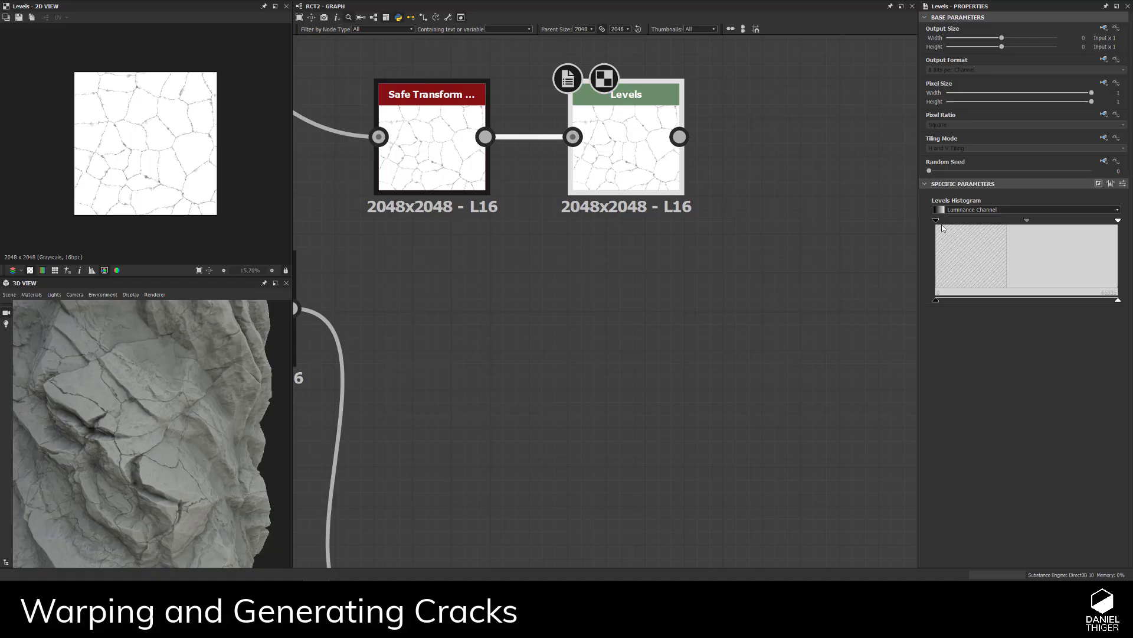
- Show the Levels parameters as sliders and set Level In Mid to 0.65 to darken the cracks
left_click(1123, 184)
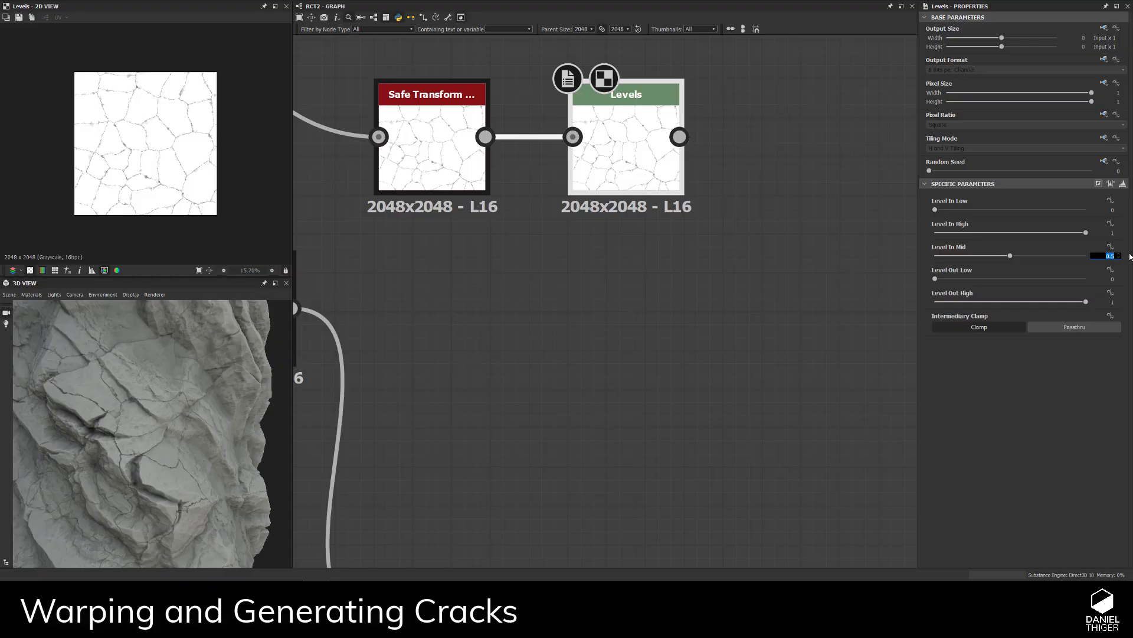
type("5")
key("Return")
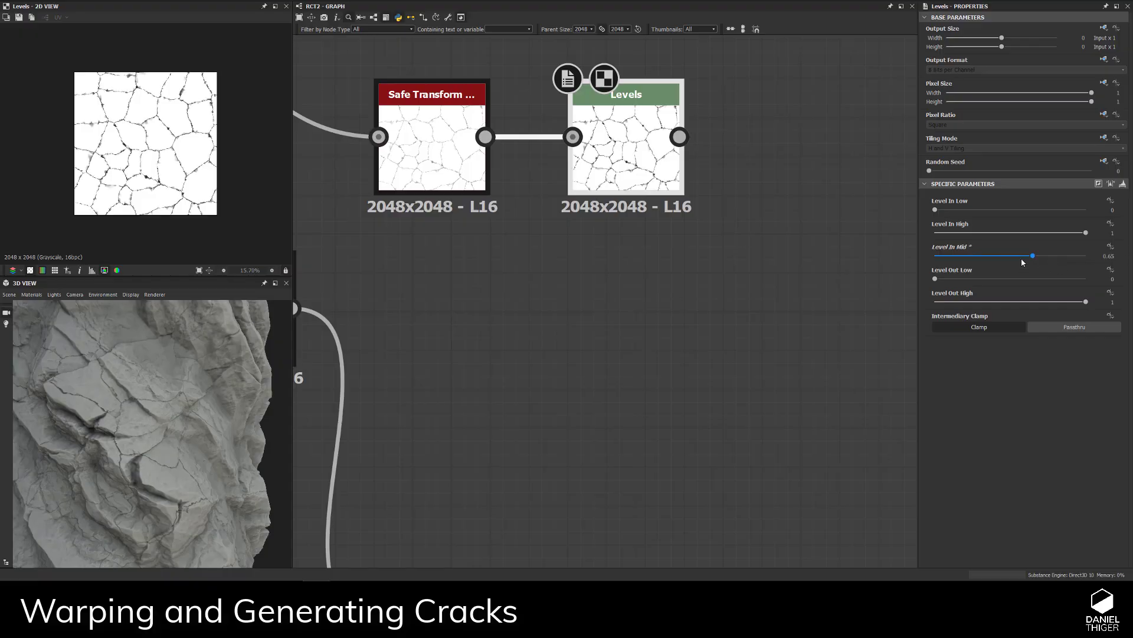
scroll(619, 155, "down", 5)
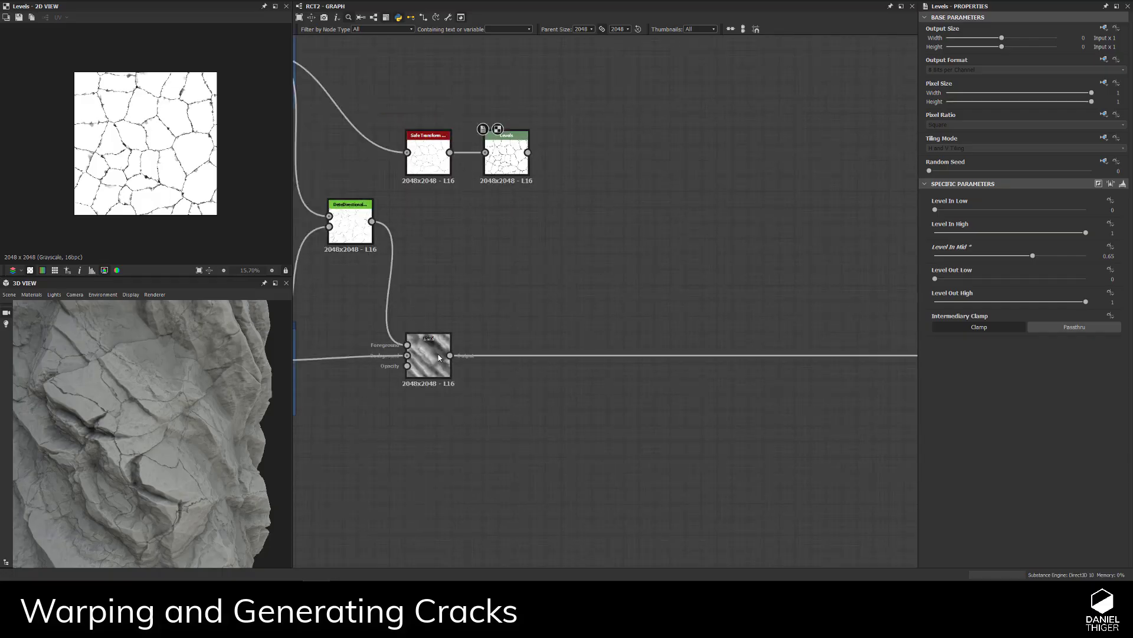
- Duplicate the crack Blend node, insert the copy after the original in the height chain, and connect the Levels output as its foreground
left_click(438, 357)
key("ctrl+d")
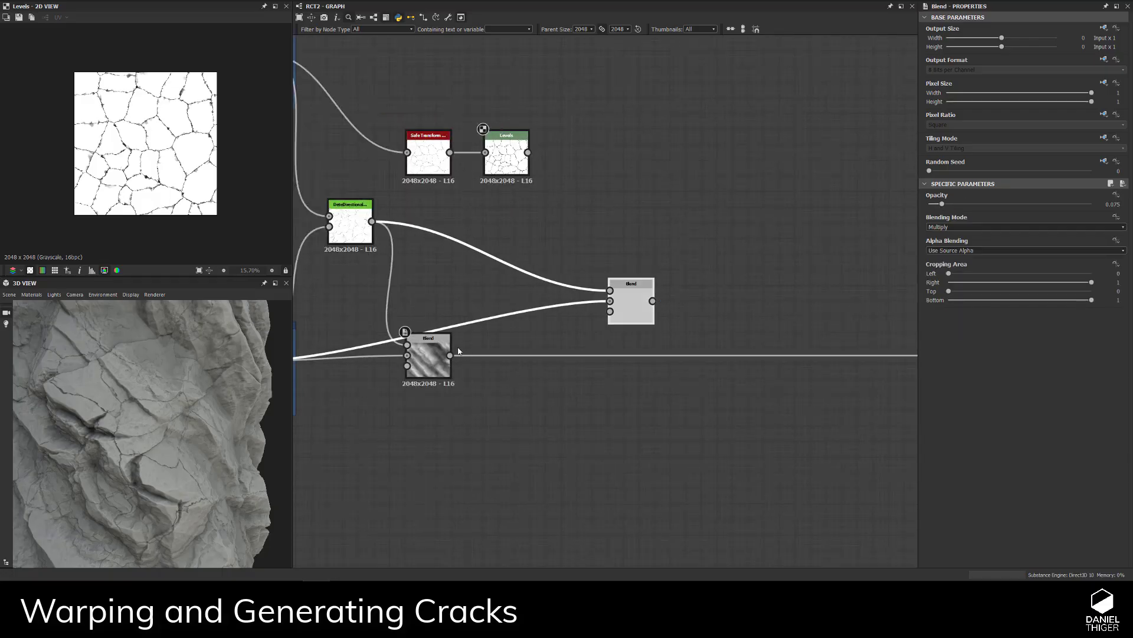
left_click_drag(449, 355, 621, 299)
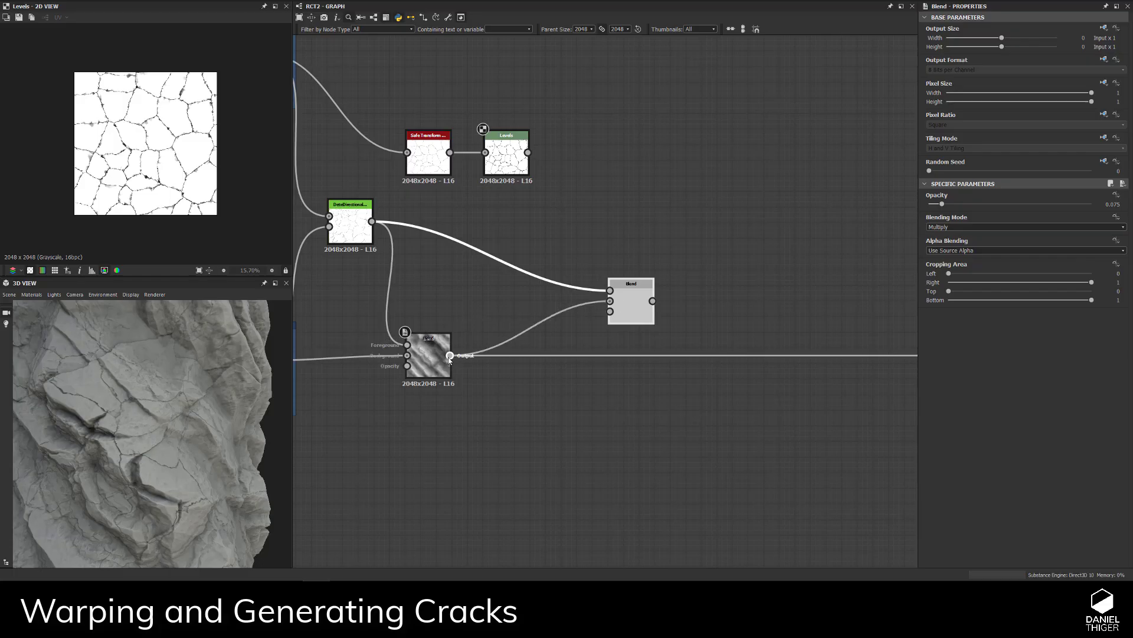
left_click_drag(450, 355, 586, 359, "shift")
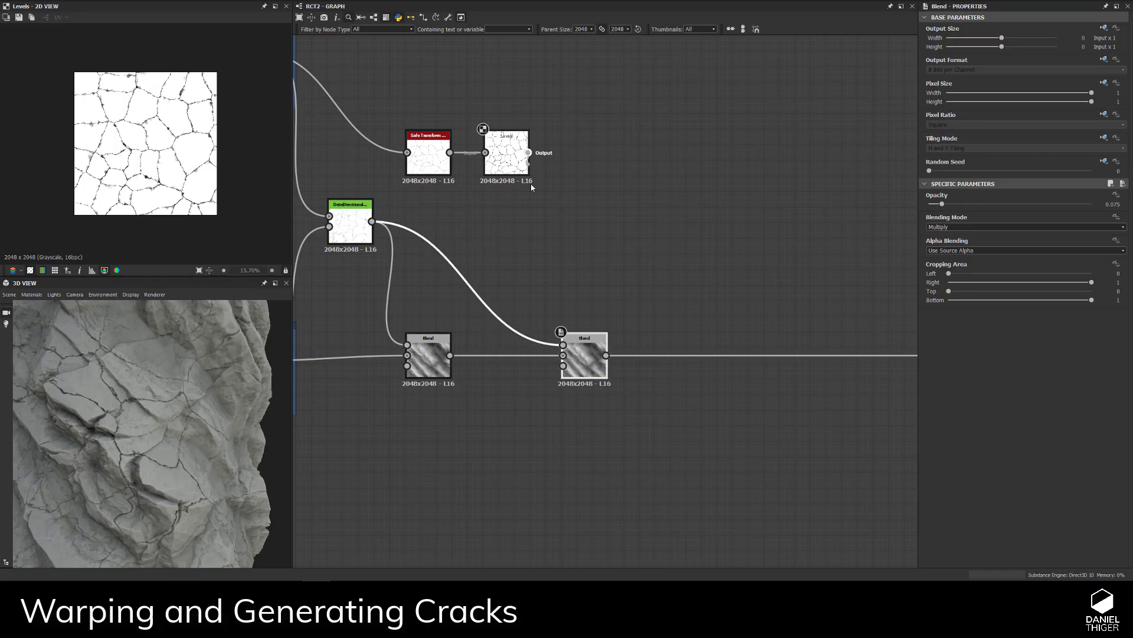
left_click_drag(528, 152, 563, 344)
left_click_drag(198, 372, 156, 390)
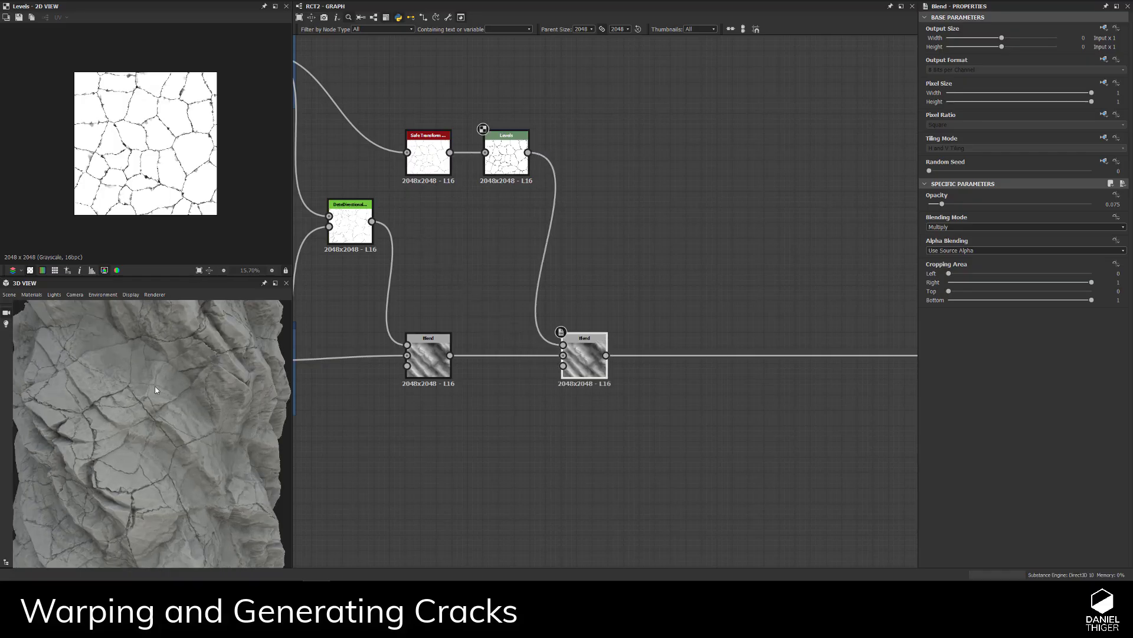
- Set the Safe Transform node's Tile value to 2 and check the denser cracks on the rock
middle_click_drag(451, 235, 600, 248)
scroll(540, 171, "up", 3)
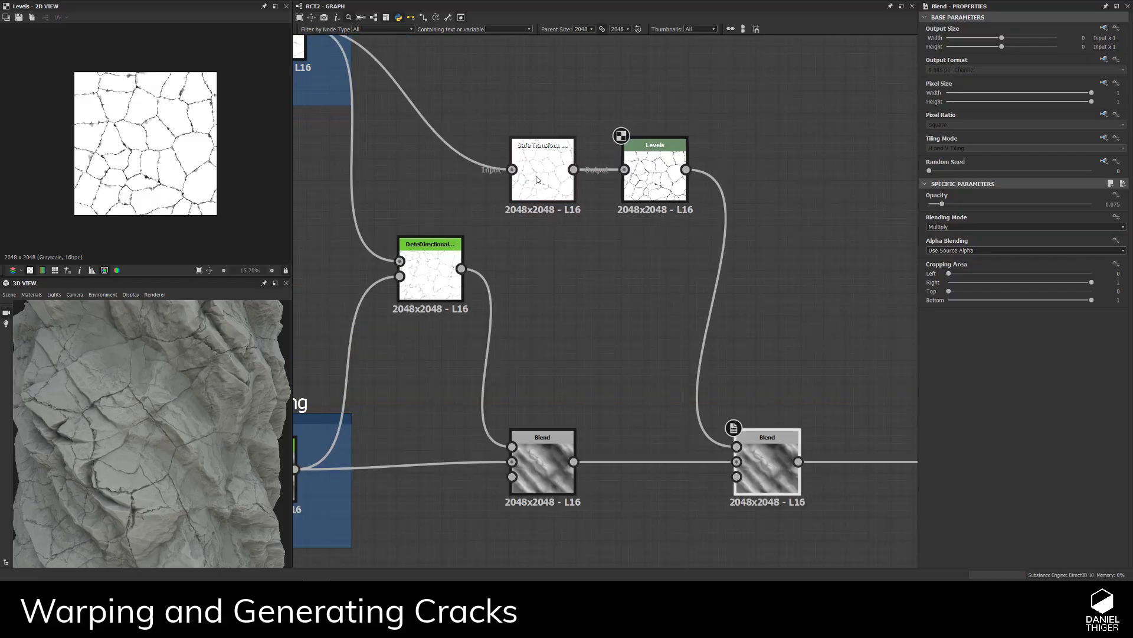
left_click(542, 177)
left_click_drag(934, 216, 939, 216)
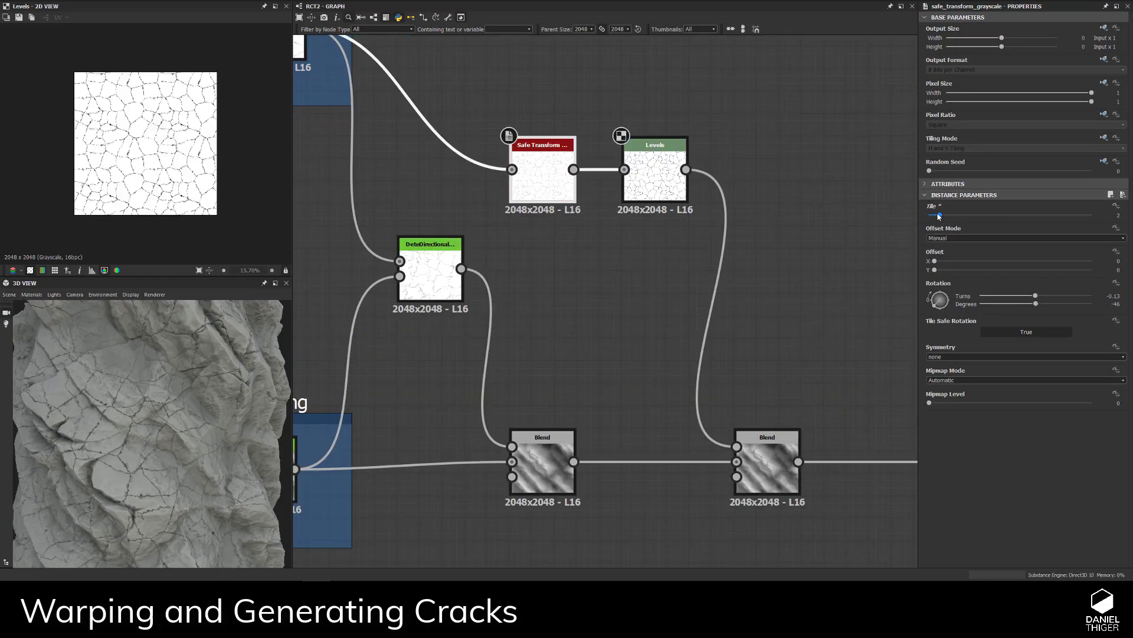
scroll(202, 409, "down", 4)
scroll(203, 414, "up", 4)
left_click_drag(203, 413, 534, 294)
scroll(697, 324, "down", 1)
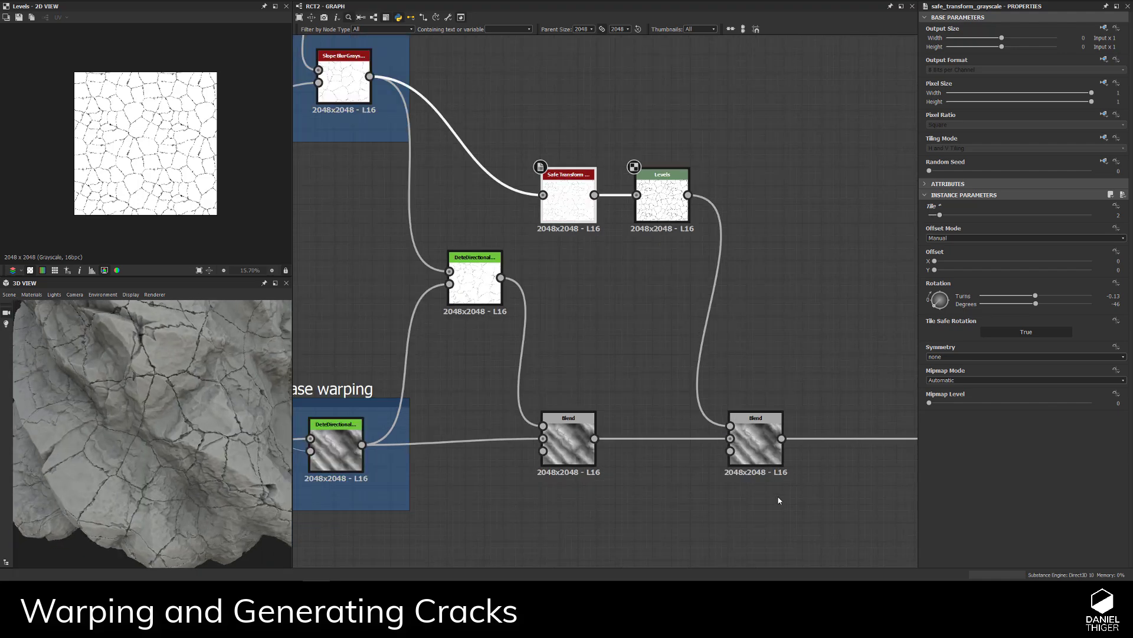
- Move the second Blend farther along the chain and insert a duplicate of the crack warp node between Levels and that Blend's foreground
left_click_drag(770, 444, 864, 444)
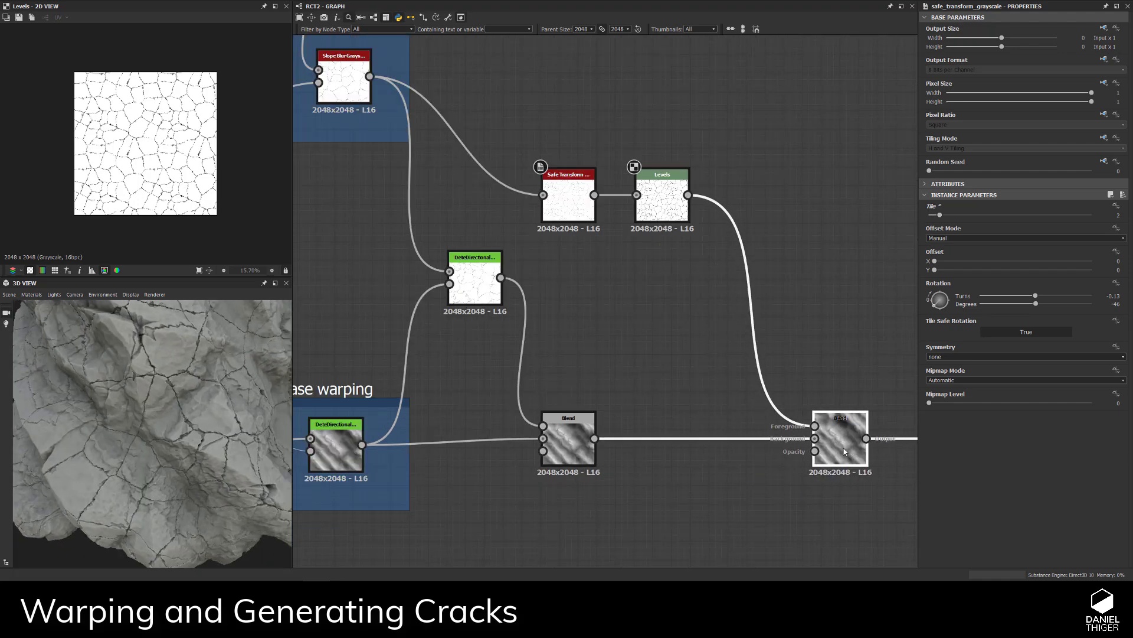
left_click(766, 446)
left_click_drag(454, 348, 449, 284)
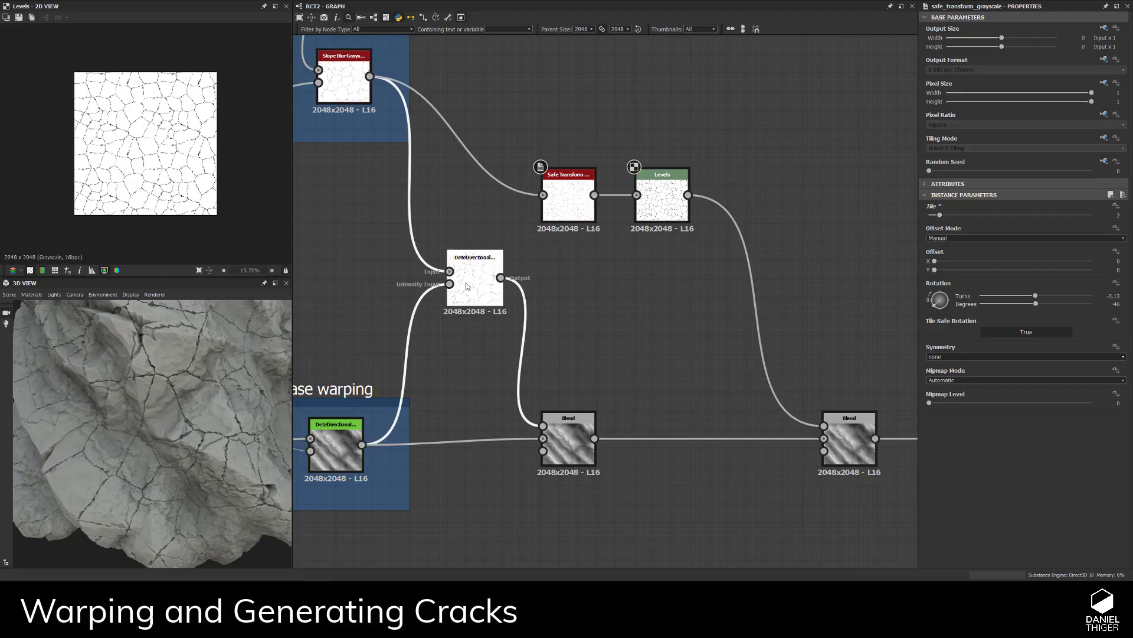
key("ctrl+d")
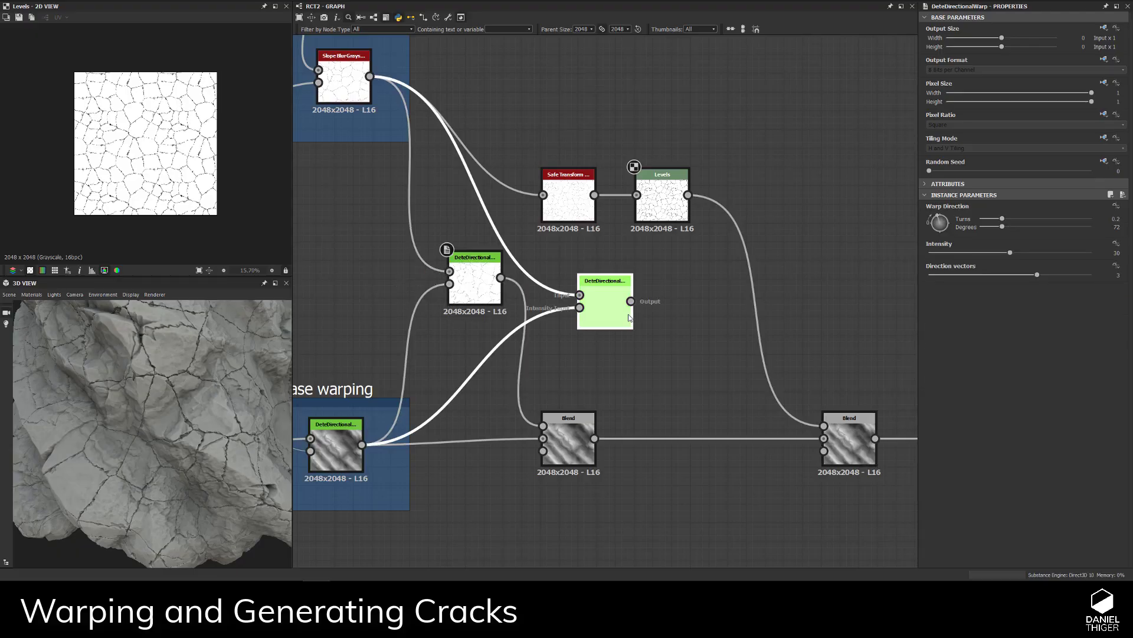
left_click_drag(627, 314, 758, 339)
left_click_drag(688, 196, 754, 304)
left_click_drag(834, 435, 824, 425)
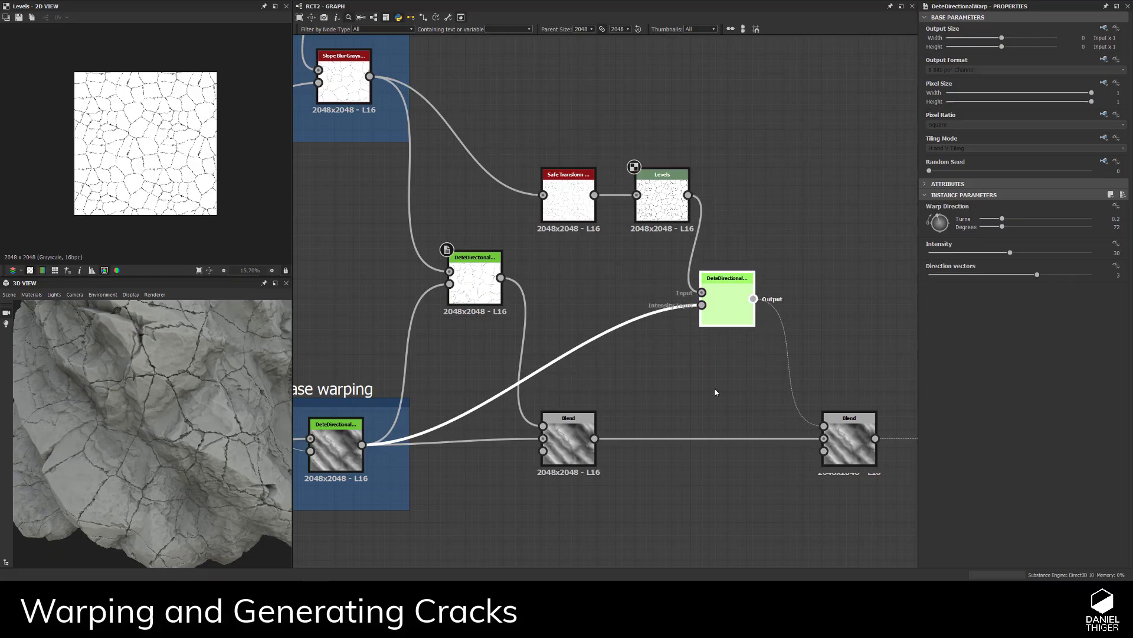
- Reposition the duplicated warp node, connect the first Blend's output to its intensity input, and preview it
left_click_drag(728, 301, 737, 283)
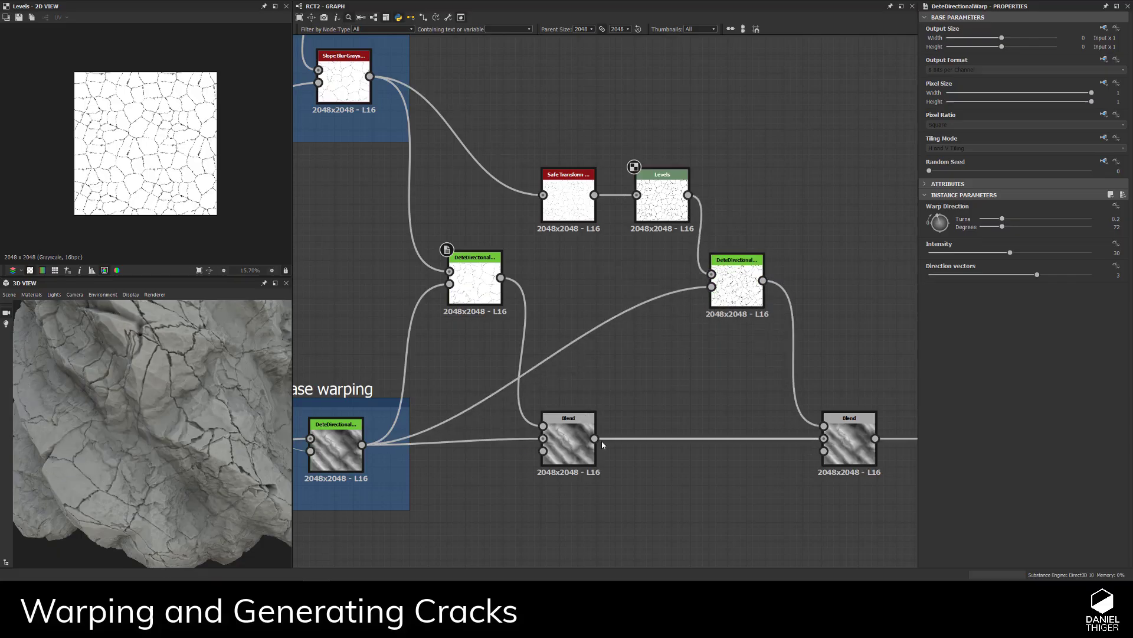
left_click_drag(594, 438, 712, 286)
double_click(732, 283)
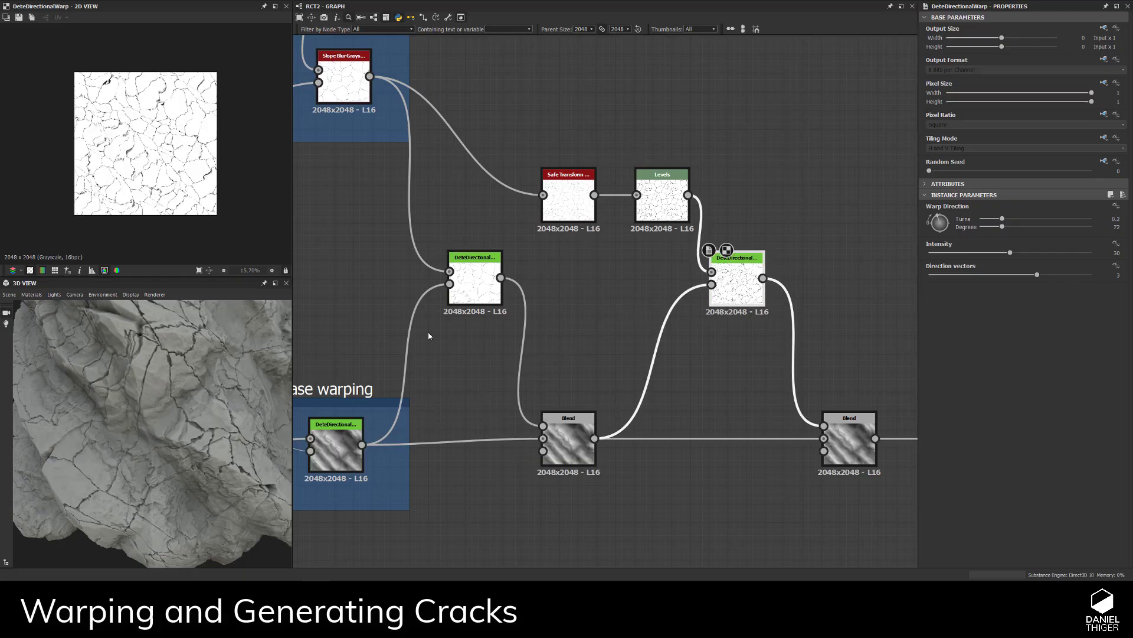
- Set the duplicated warp's direction to 178 degrees and its intensity to 29.02
scroll(131, 411, "up", 4)
scroll(142, 393, "down", 5)
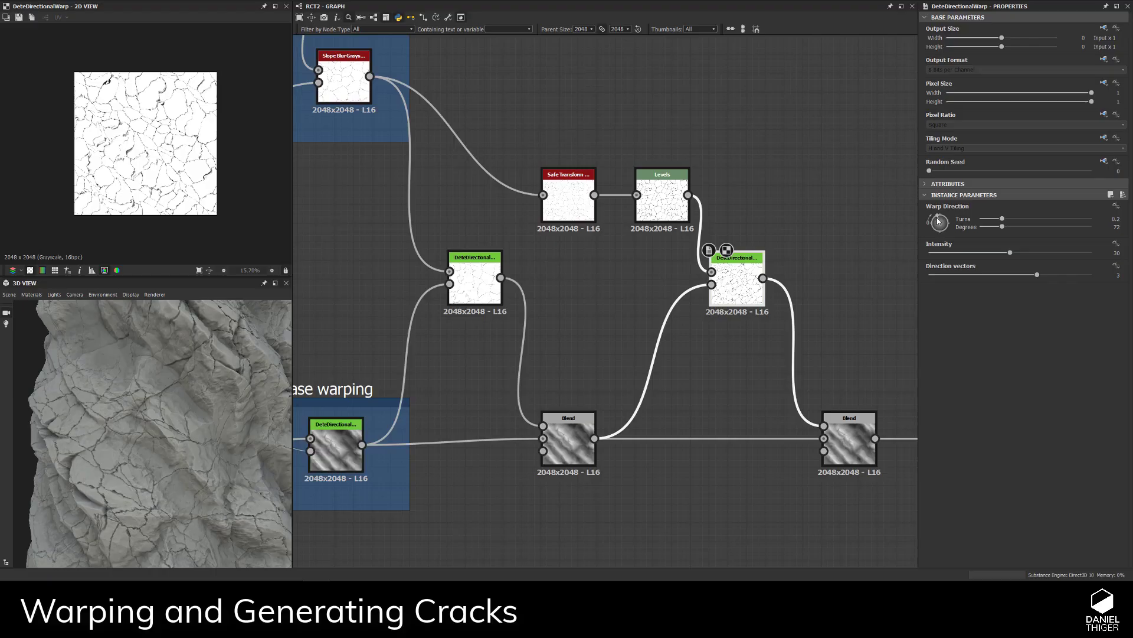
left_click_drag(939, 221, 958, 225)
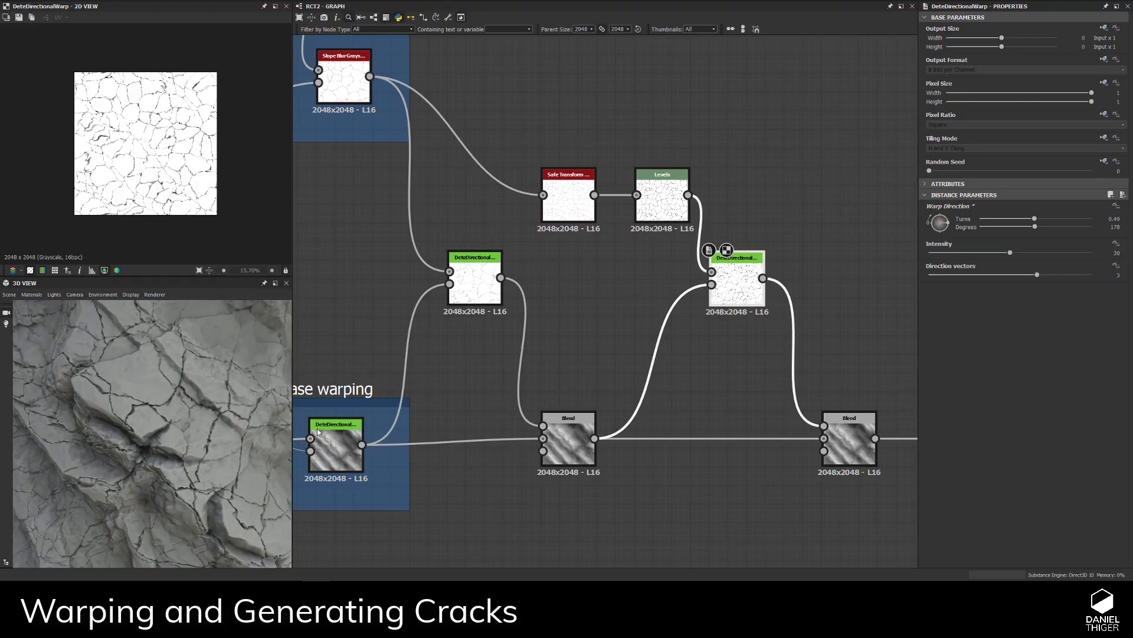
mouse_move(999, 253)
left_mouse_down()
mouse_move(989, 255)
mouse_move(1008, 254)
left_mouse_up()
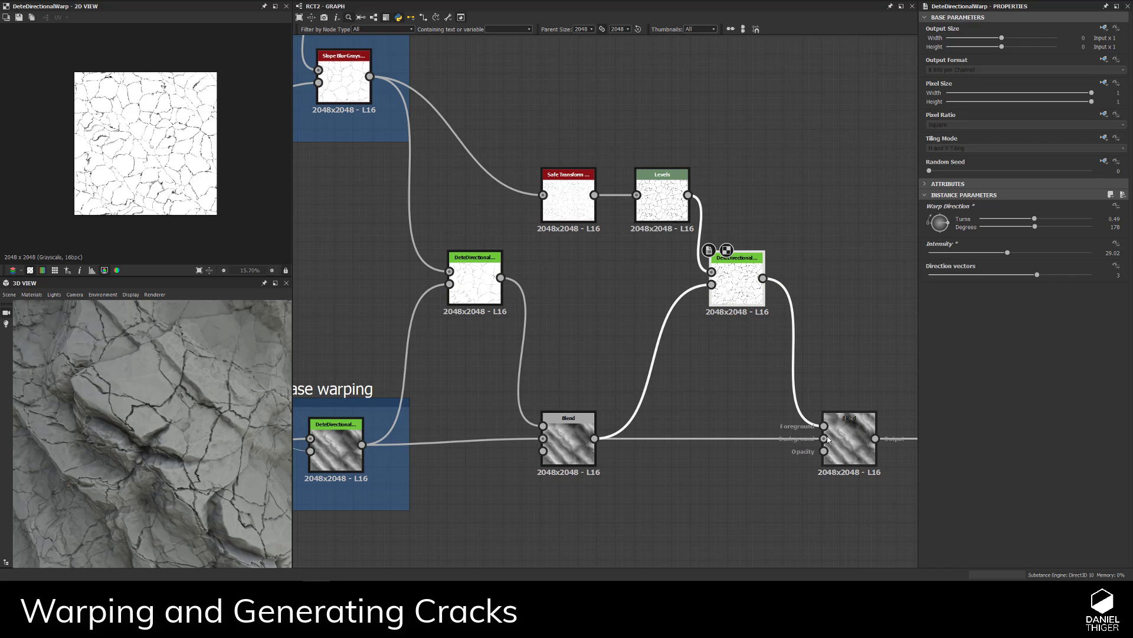
- Shift the second Blend slightly away, connect the first Blend's output to its opacity input, and check the masked cracks
middle_click_drag(854, 443, 711, 417)
left_click(743, 419)
left_click_drag(744, 419, 753, 419)
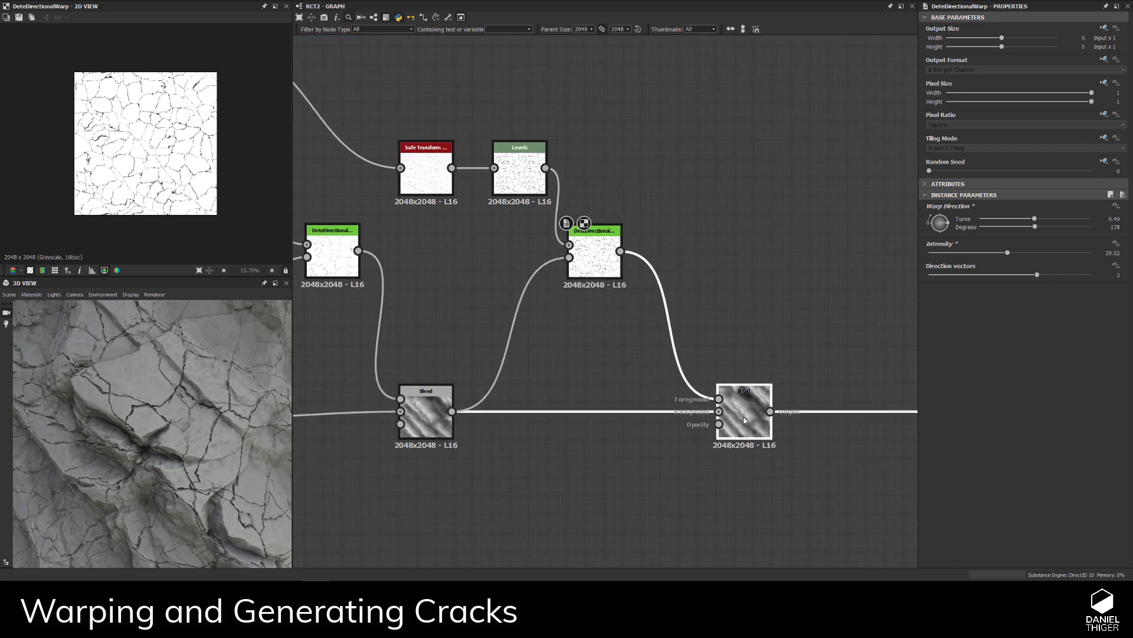
middle_click_drag(533, 453, 536, 431)
left_click(550, 455)
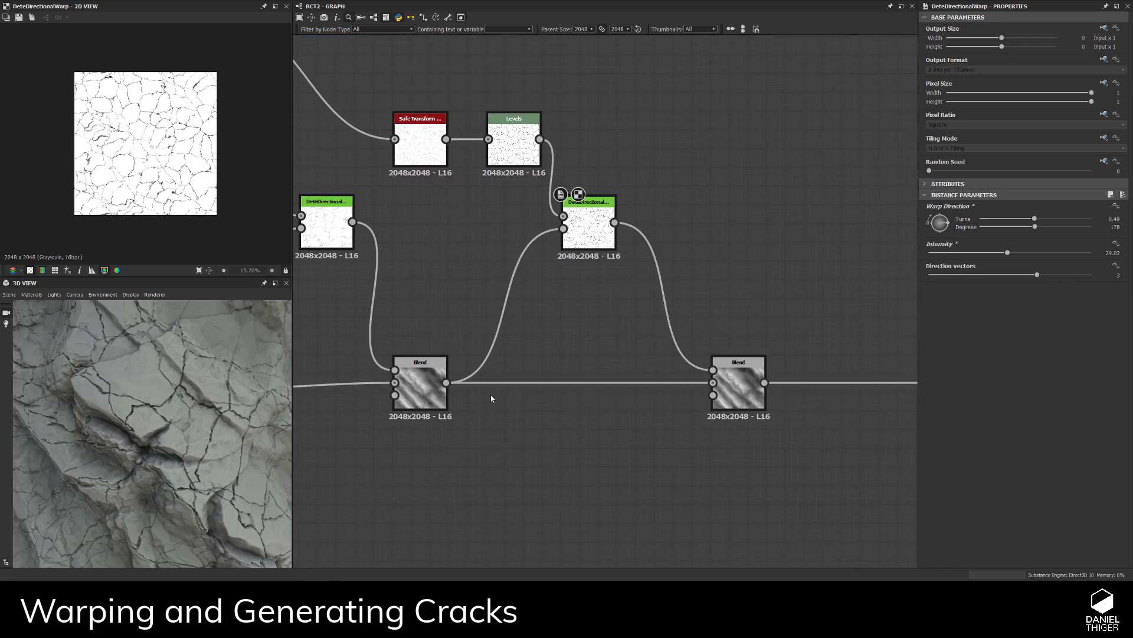
left_click_drag(154, 366, 239, 474)
middle_click_drag(527, 442, 521, 402)
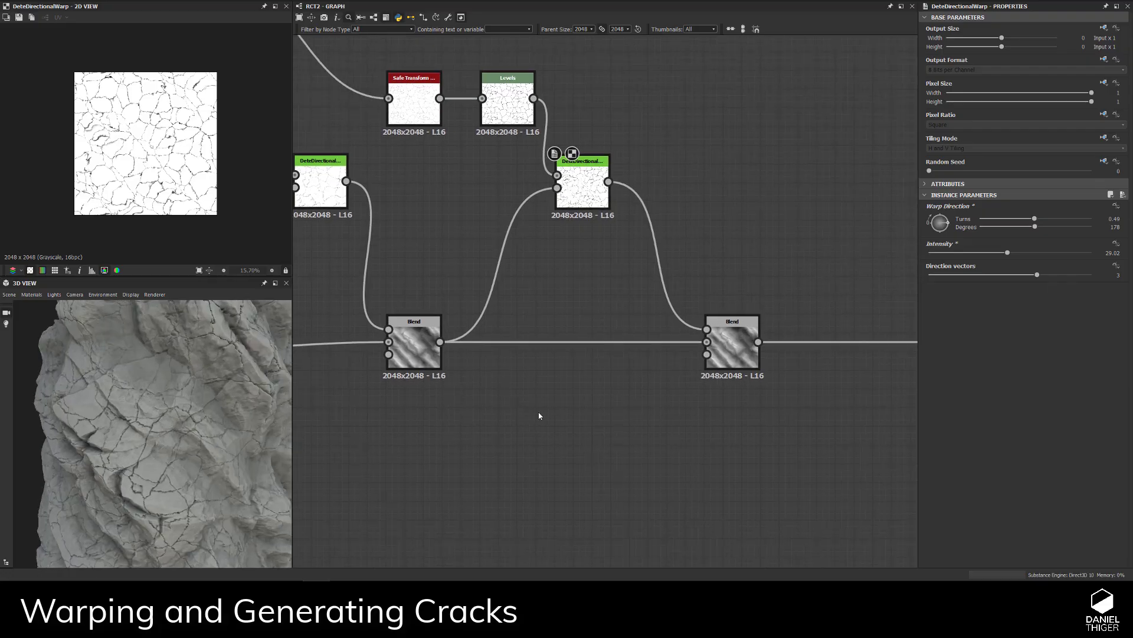
left_click_drag(440, 342, 707, 354)
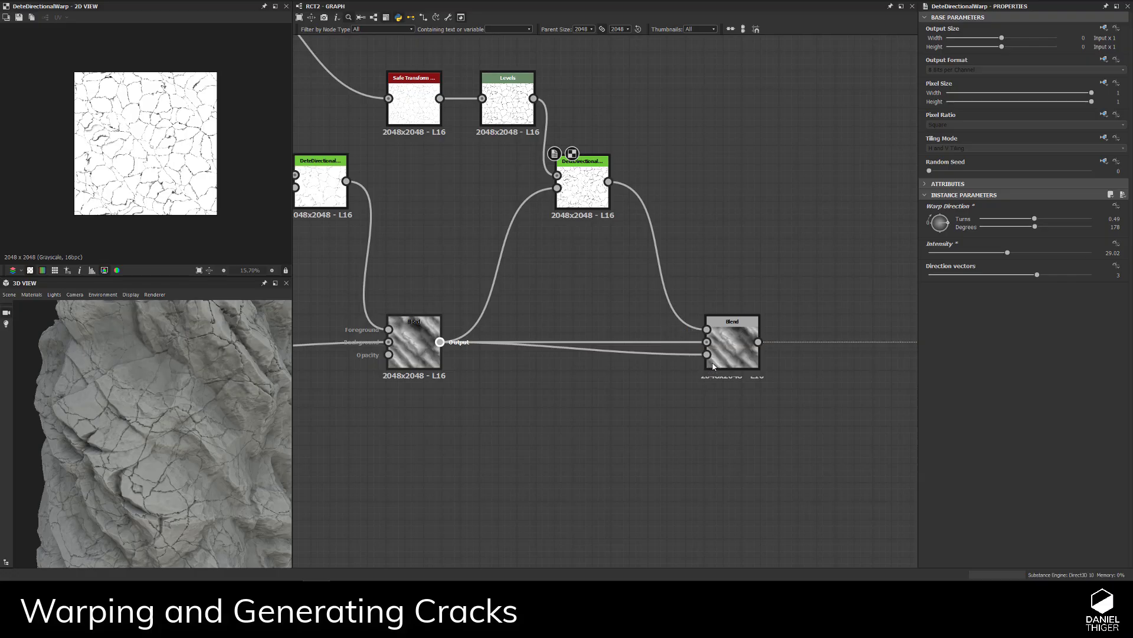
left_click_drag(245, 488, 173, 372)
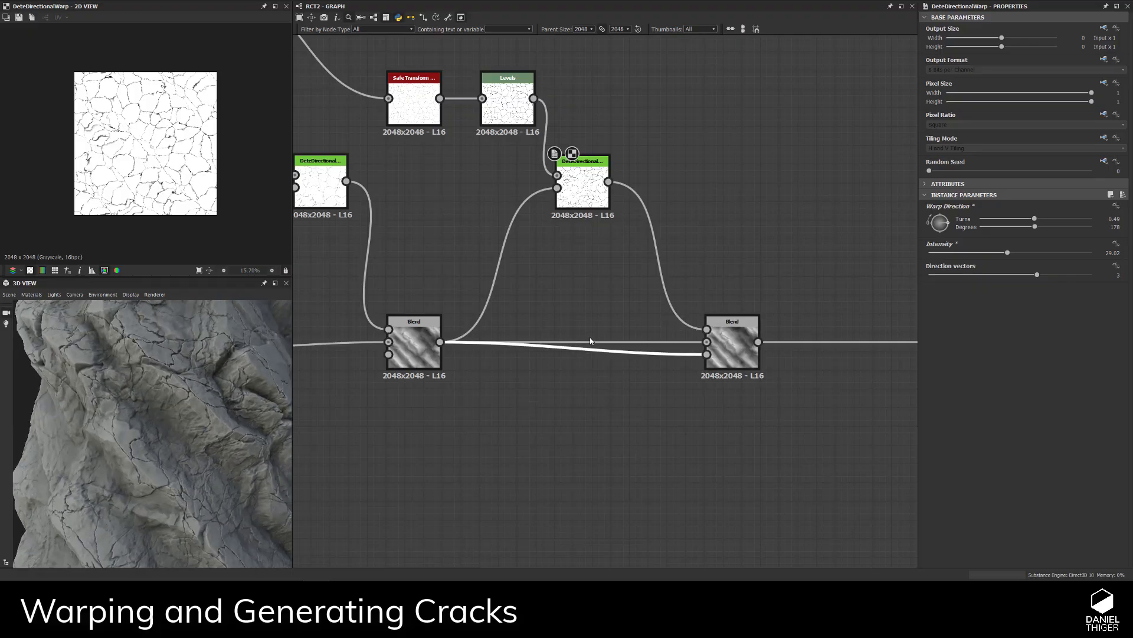
- Insert a Histogram Scan node between the first Blend's output and the second Blend's opacity input
key("space")
type("sca")
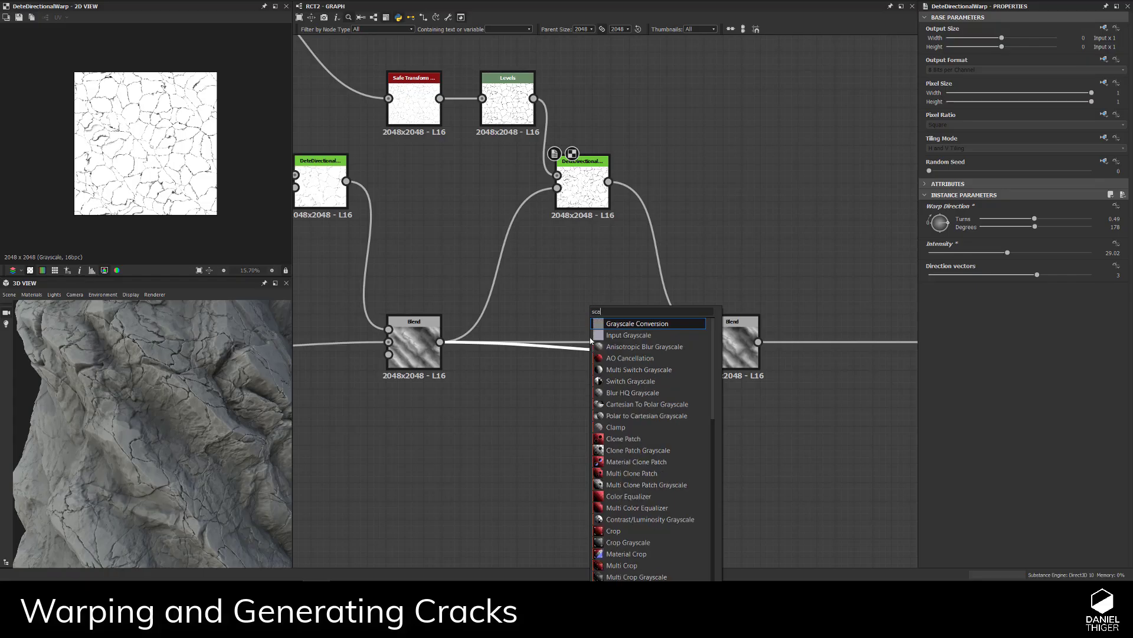
key("BackSpace")
key("BackSpace")
key("BackSpace")
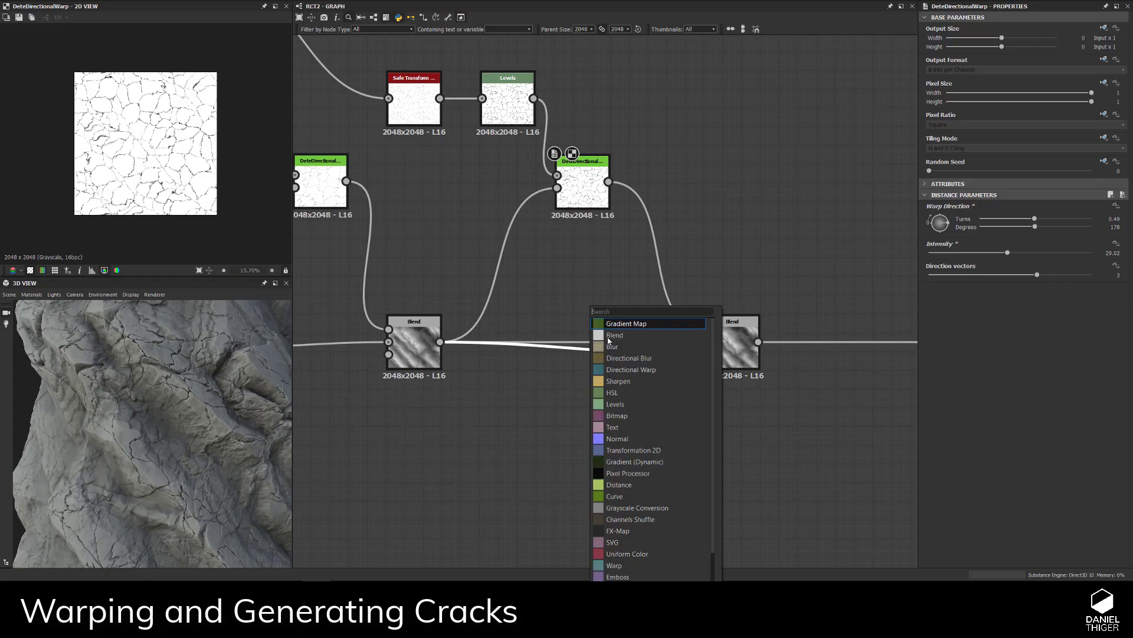
type("his")
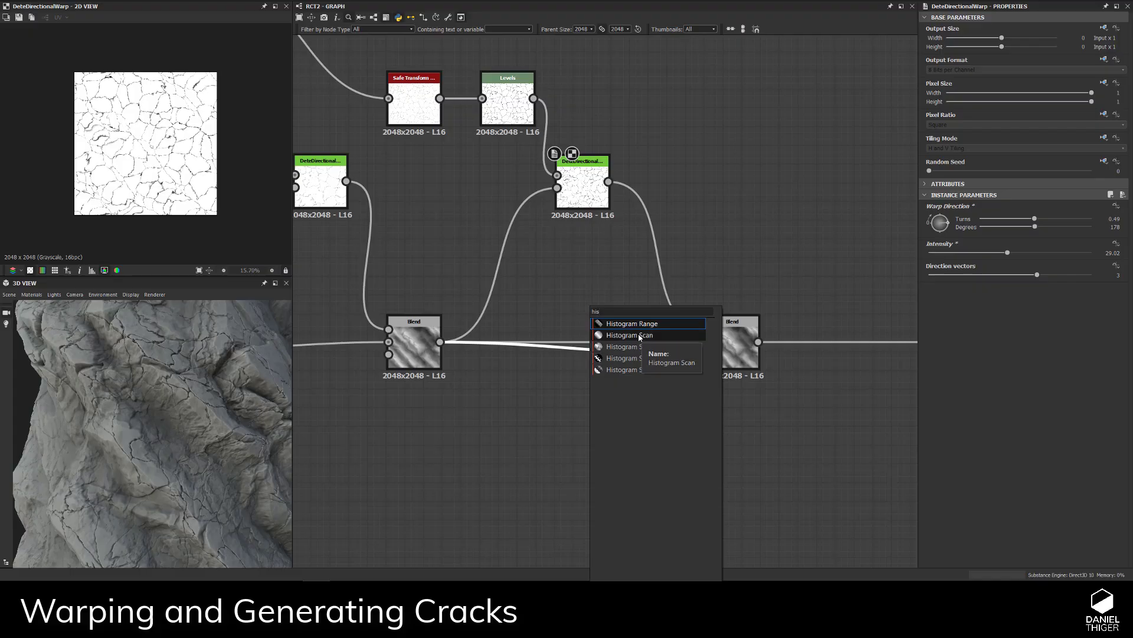
left_click(640, 335)
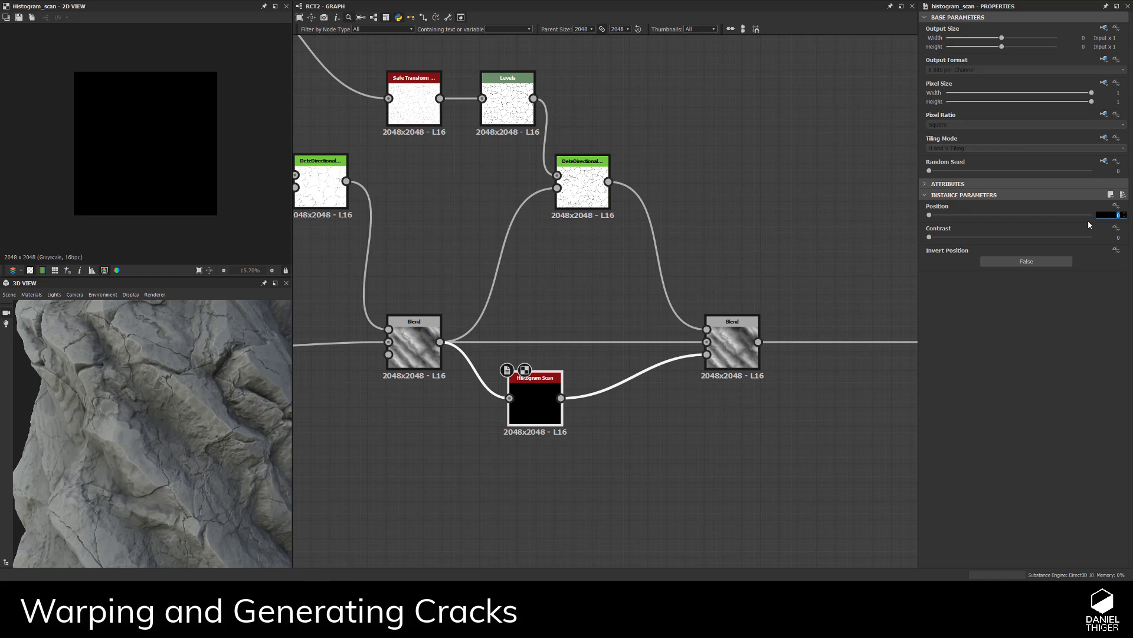
- Set the Histogram Scan's Position and Contrast to 0.5 and arrange the node between the two Blends
type(".5")
key("Tab")
type(".5")
key("Return")
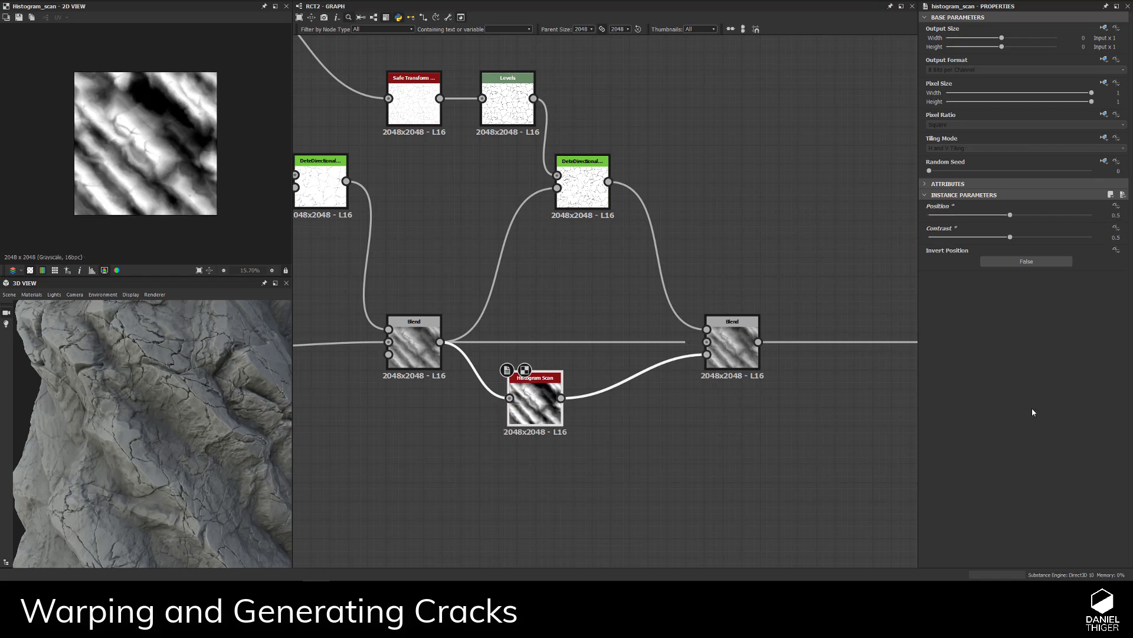
left_click_drag(532, 398, 504, 398)
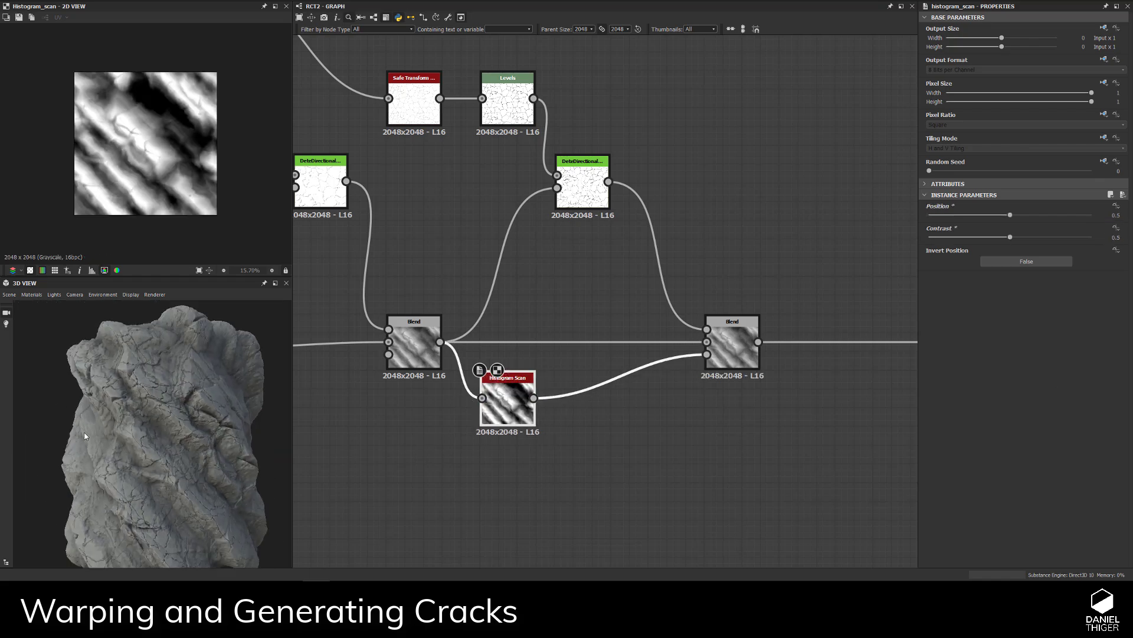
scroll(174, 445, "up", 5)
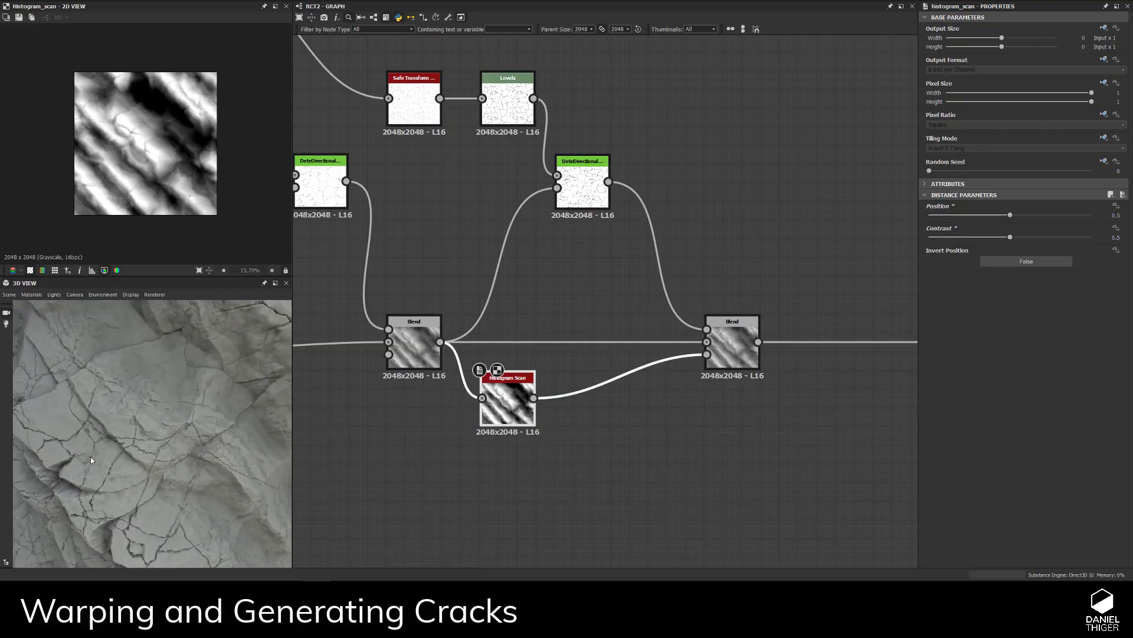
left_click_drag(90, 456, 216, 384)
left_click_drag(140, 414, 259, 413)
left_click_drag(498, 417, 546, 418)
- Try 0.05 for the second Blend's opacity, lower it to 0.02, and inspect the cracks up close
left_click(732, 326)
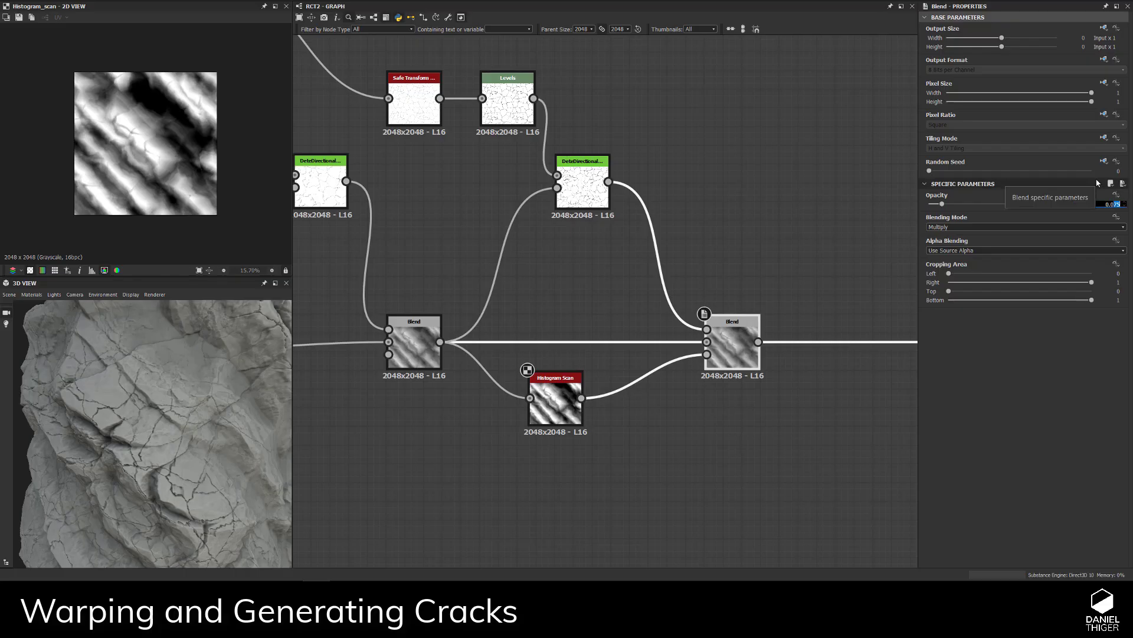
type("5")
key("Return")
scroll(137, 401, "up", 5)
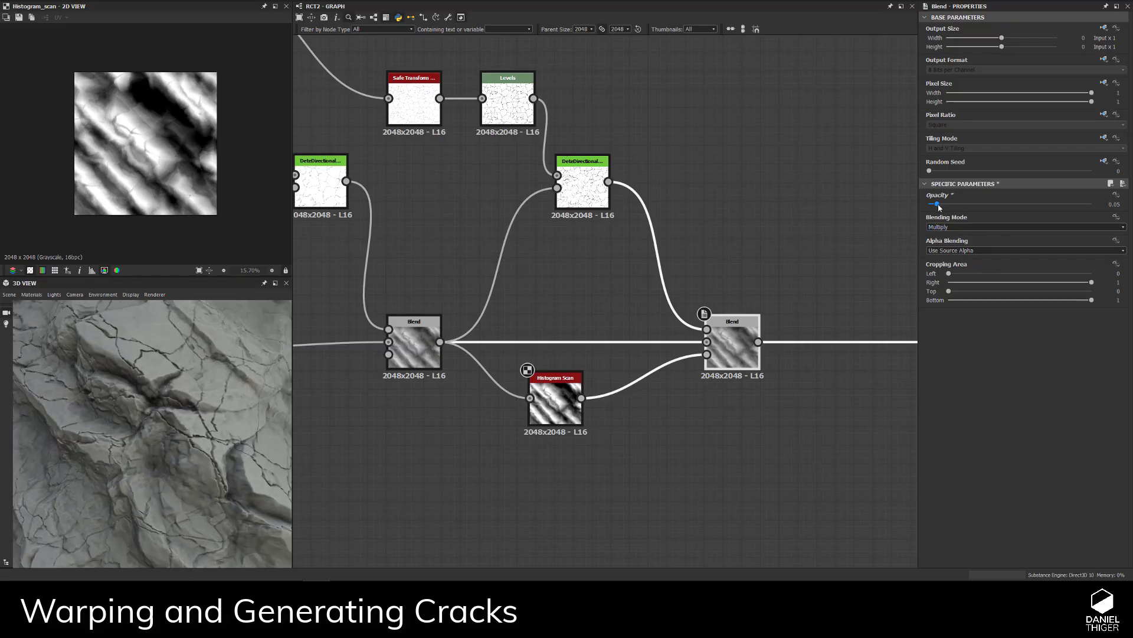
left_click_drag(940, 207, 935, 208)
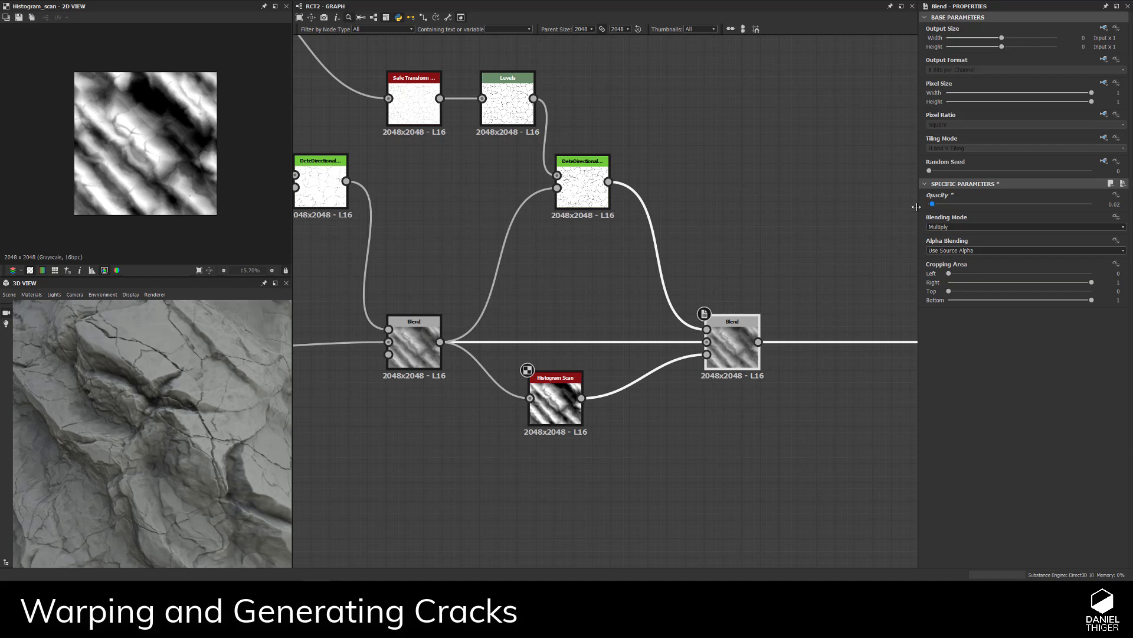
scroll(123, 459, "up", 5)
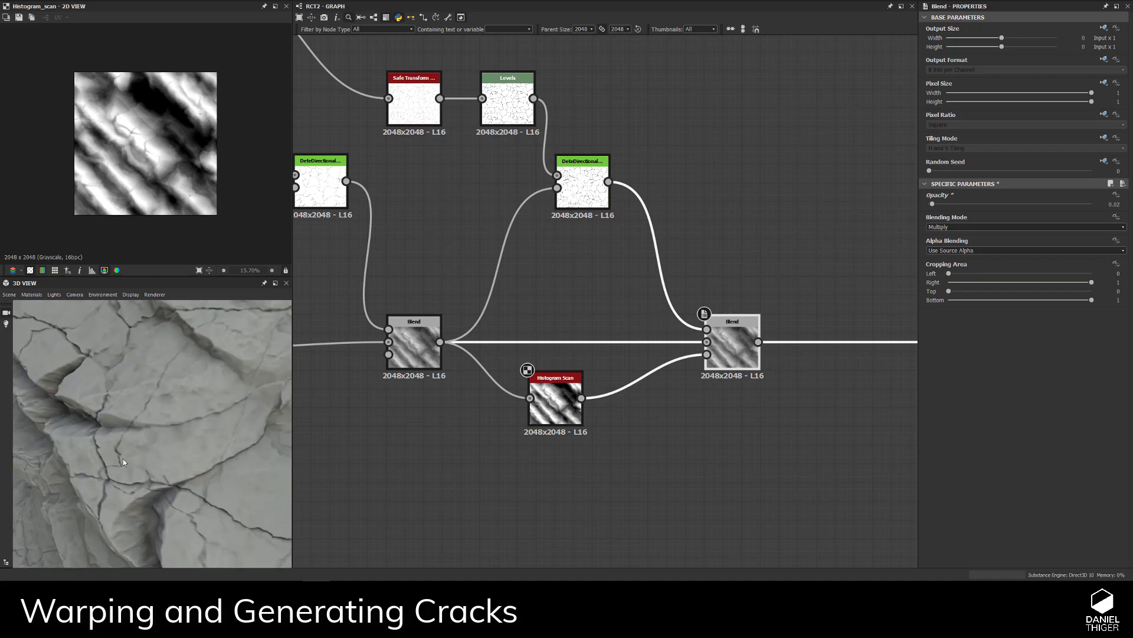
left_click_drag(122, 459, 177, 385)
scroll(204, 413, "up", 4)
scroll(228, 401, "down", 5)
scroll(228, 401, "up", 5)
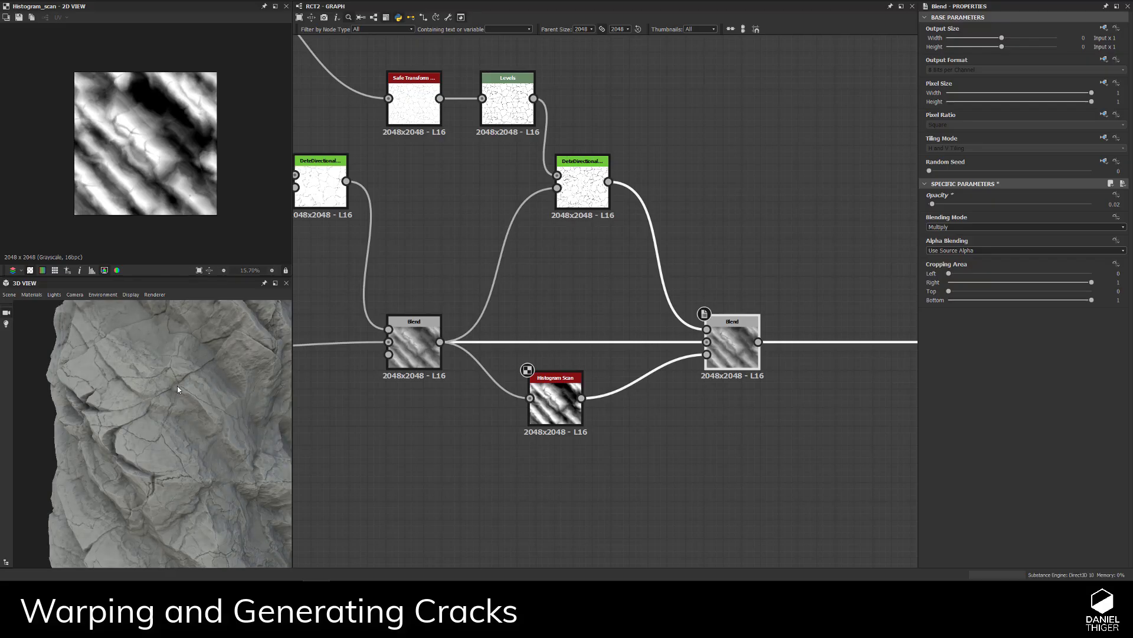
- Set the first Blend's opacity to 0.05
middle_click_drag(572, 265, 576, 269)
left_click(418, 346)
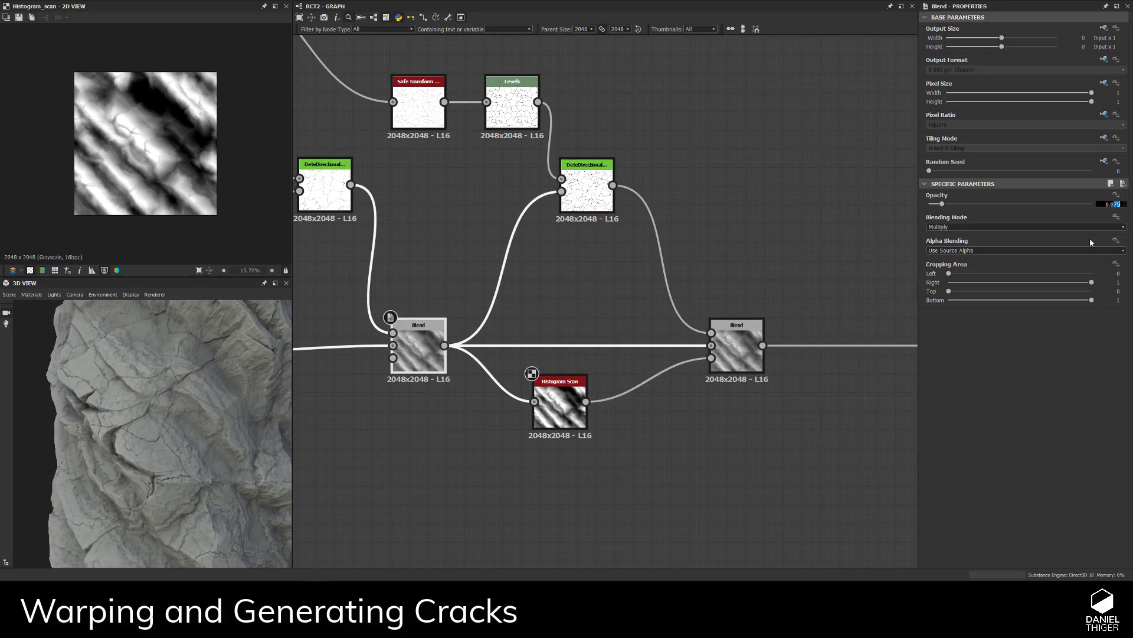
type("5")
key("Return")
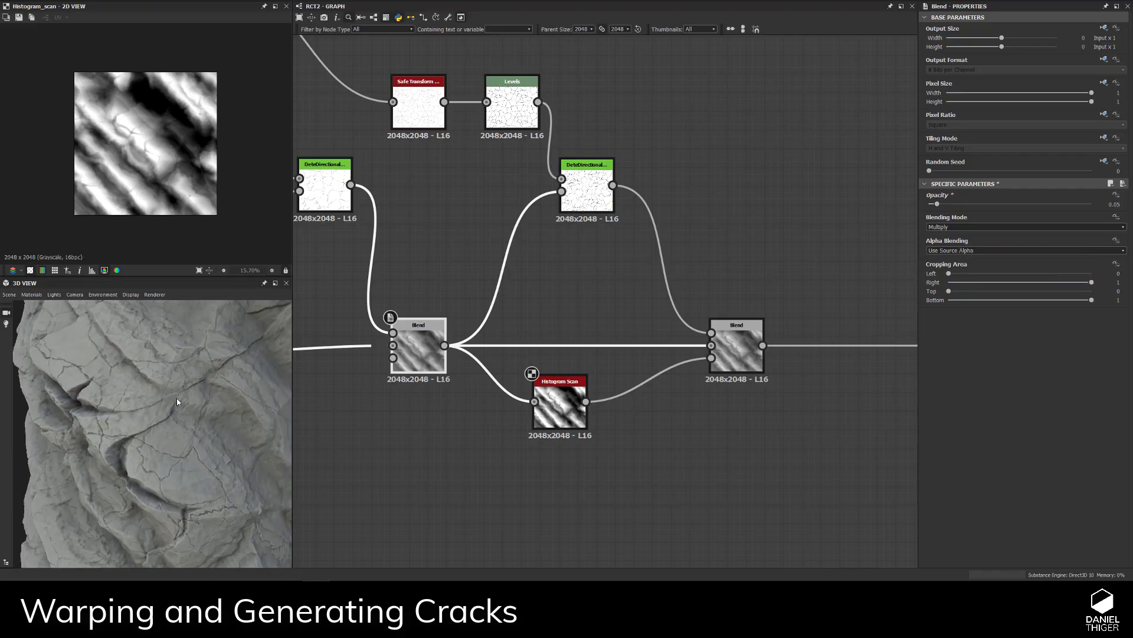
- Set the first Blend's opacity to 0.06 and inspect the cracks on the rock mesh
left_click_drag(176, 398, 218, 383)
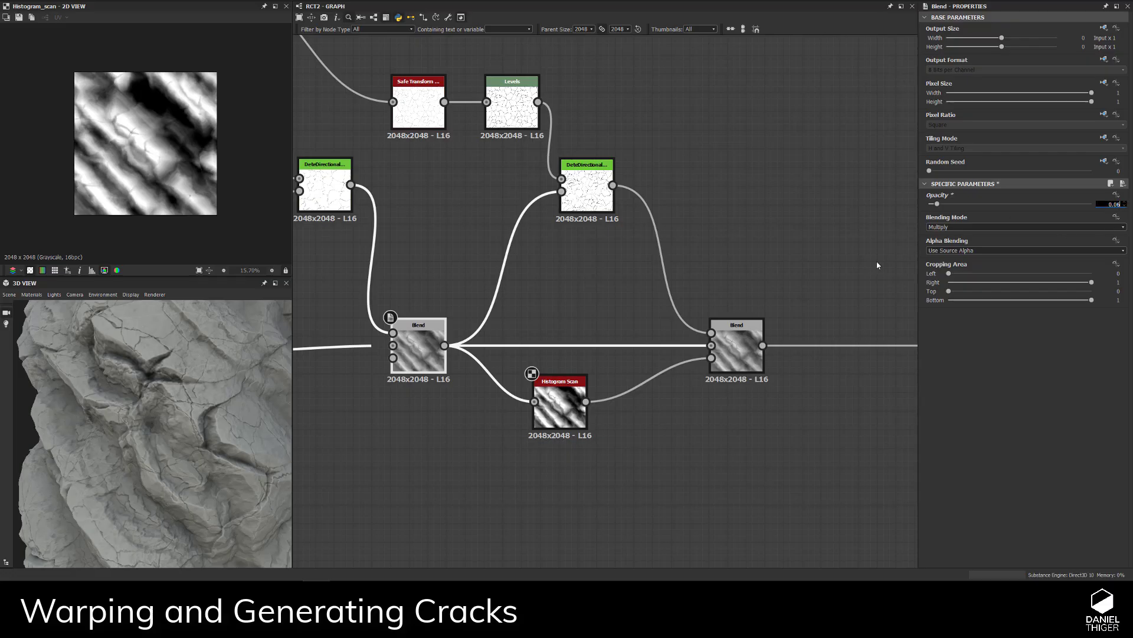
key("Return")
left_click_drag(138, 418, 168, 422)
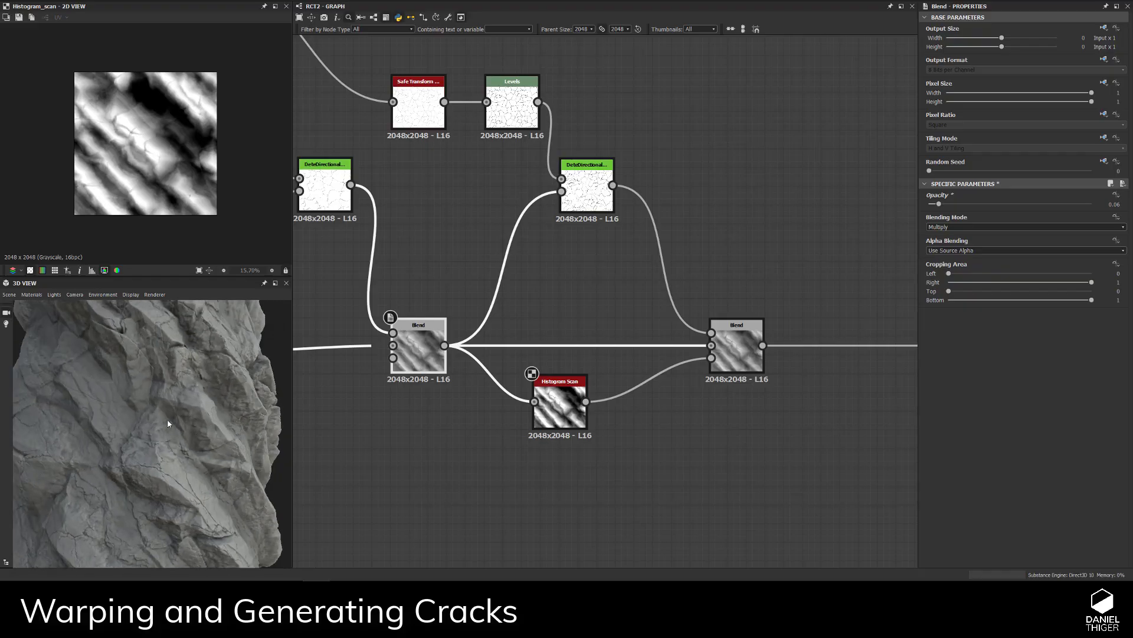
- Arrange the Safe Transform, Levels, two directional warp, Histogram Scan and two crack Blend nodes into a compact cluster
scroll(677, 385, "down", 2)
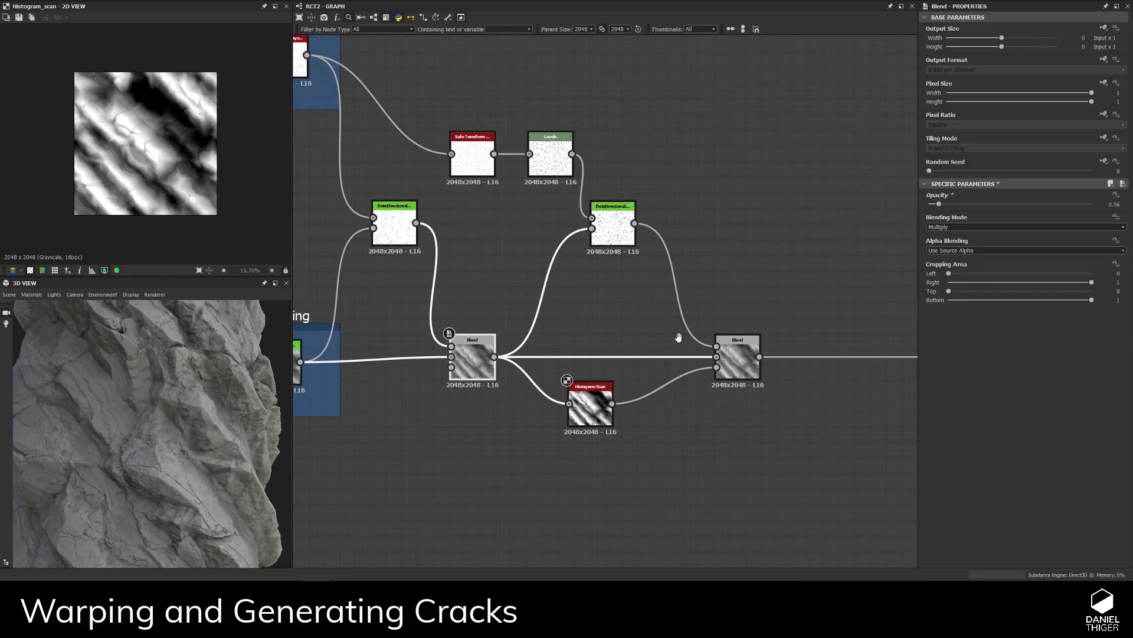
middle_click_drag(723, 405, 778, 452)
left_click_drag(650, 455, 673, 454)
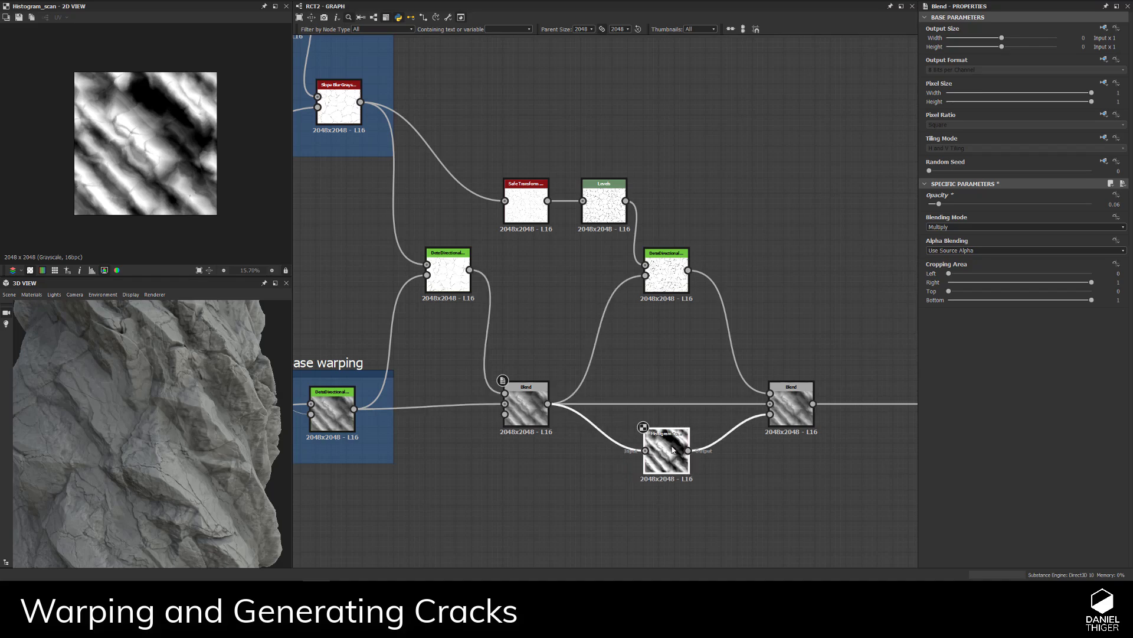
left_click_drag(795, 409, 763, 409)
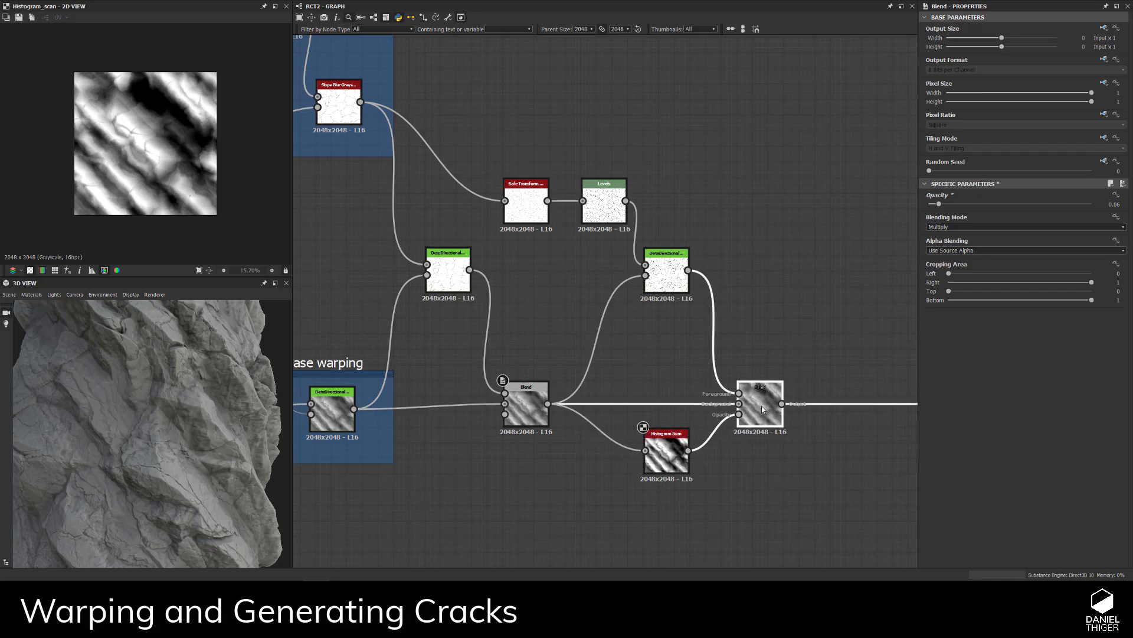
left_click_drag(529, 409, 590, 410)
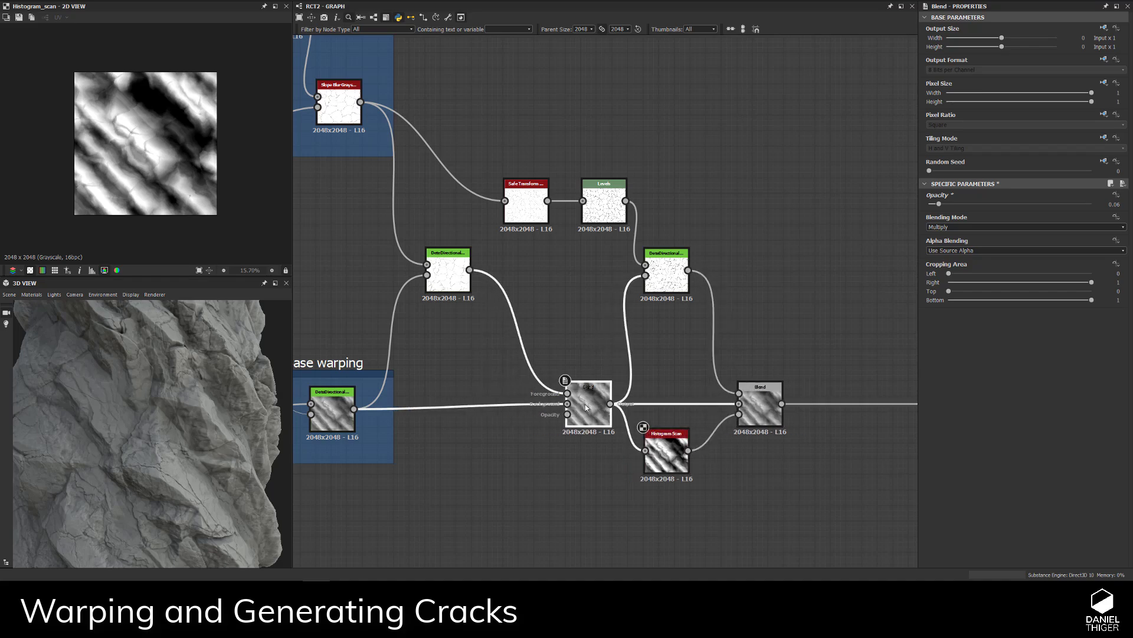
left_click_drag(452, 276, 514, 332)
left_click_drag(672, 271, 687, 327)
left_click_drag(605, 210, 605, 271)
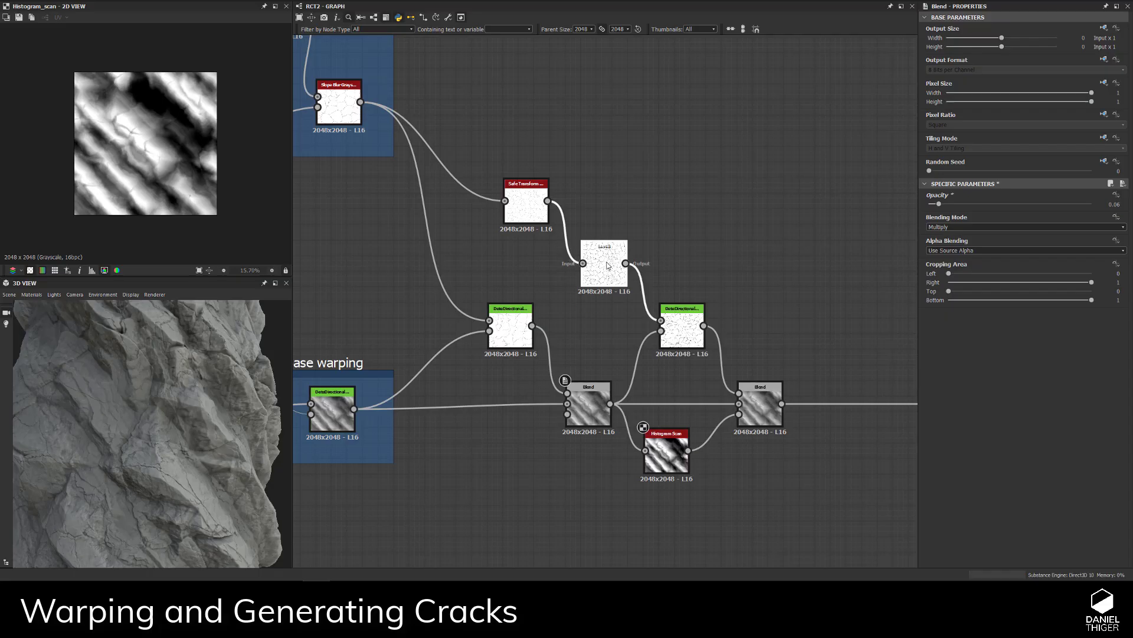
left_click_drag(530, 207, 515, 269)
left_click(578, 189)
scroll(534, 162, "down", 1)
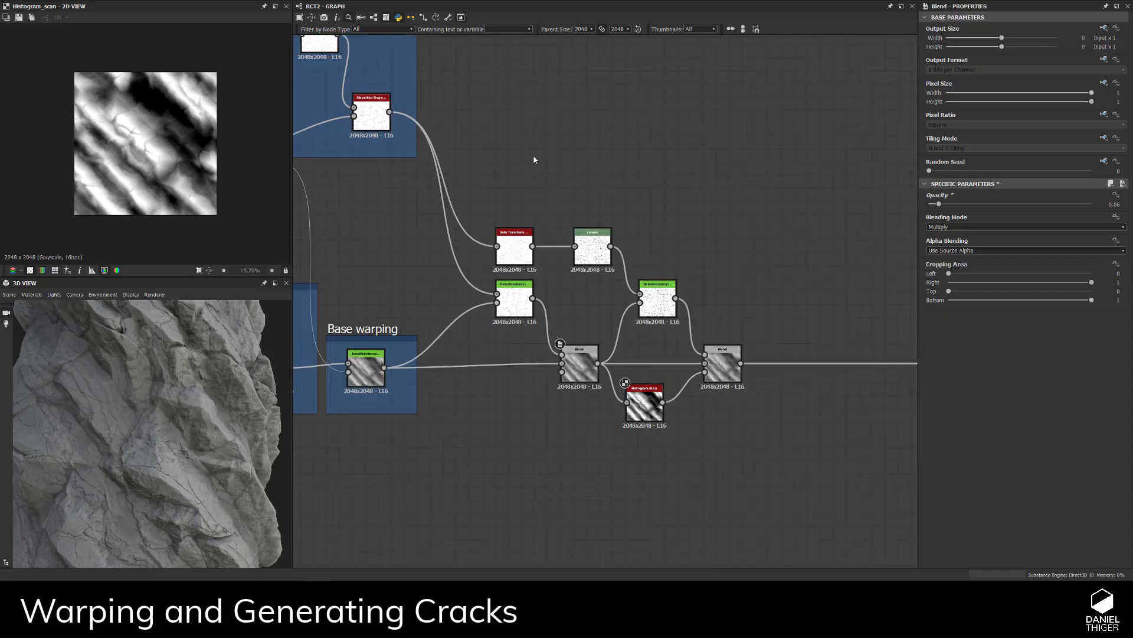
- Group the seven crack-blending nodes in a frame titled Cracking and shift it closer to the Base warping frame
middle_click_drag(511, 179, 491, 188)
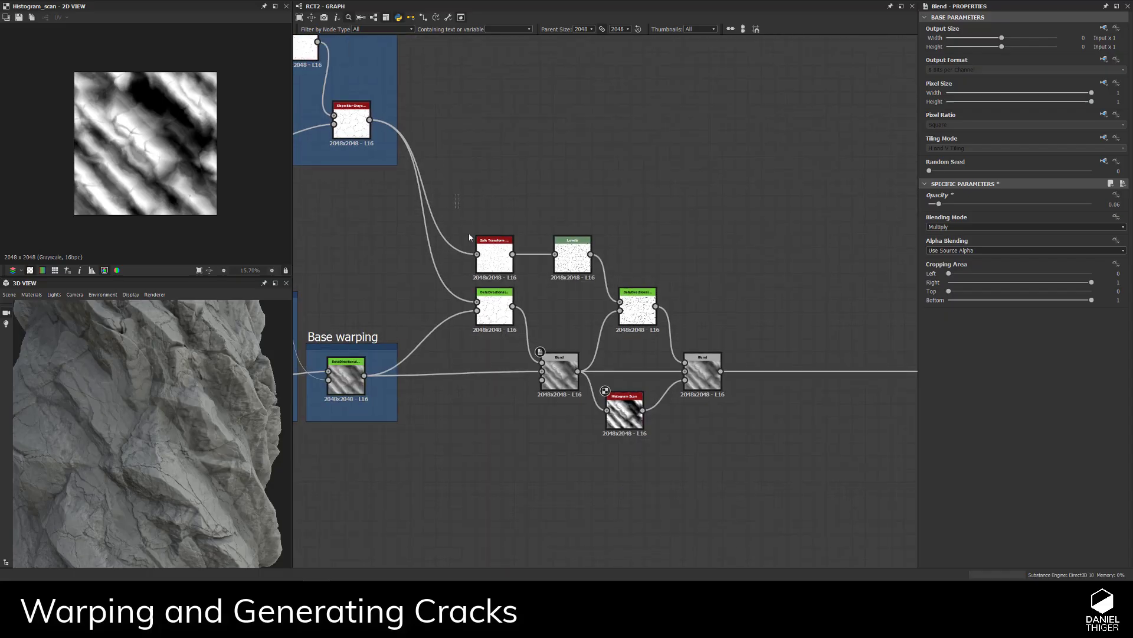
left_click_drag(470, 237, 762, 480)
right_click(706, 375)
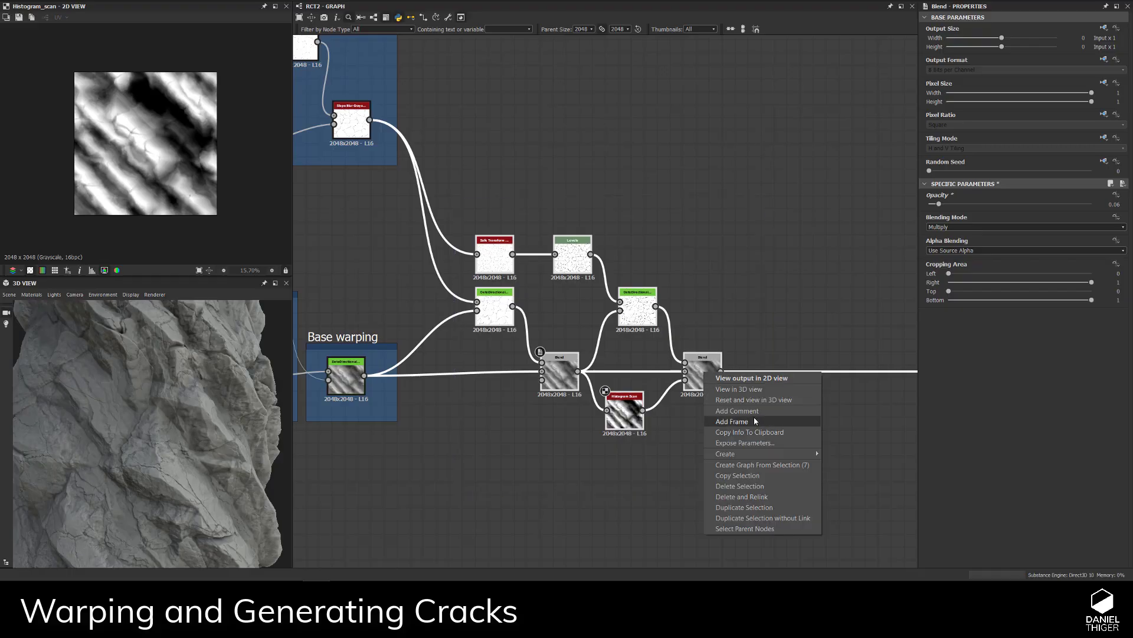
left_click(754, 417)
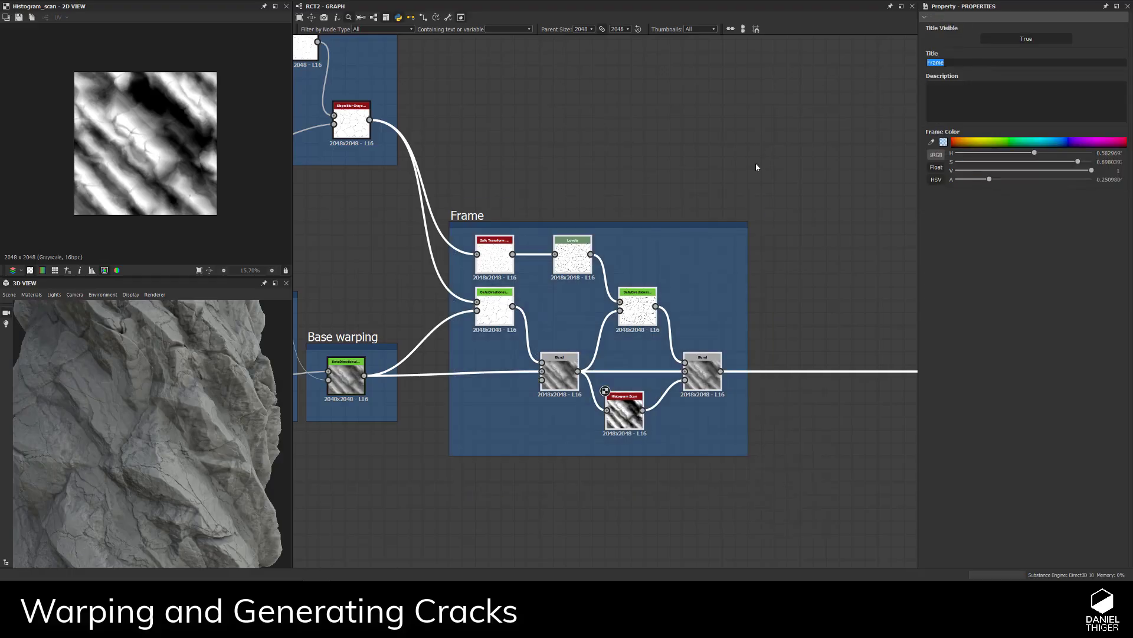
type("Cracking")
left_click(456, 234)
left_click_drag(468, 213, 447, 214)
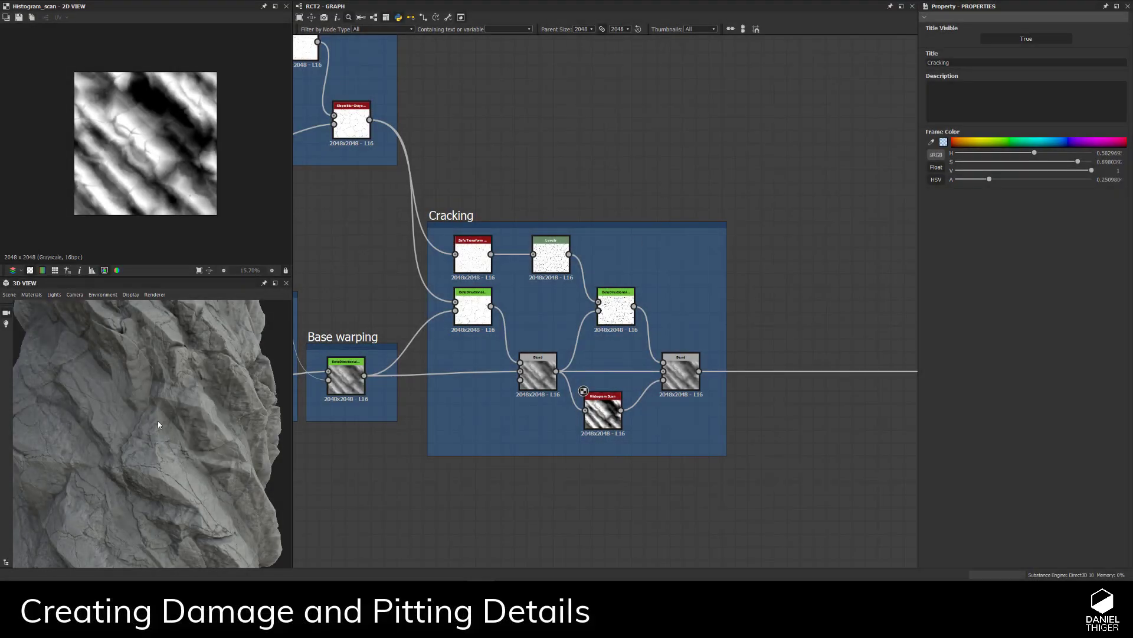
- Move the downstream output nodes farther from the Cracking frame to make room for new nodes
left_click_drag(158, 424, 135, 402)
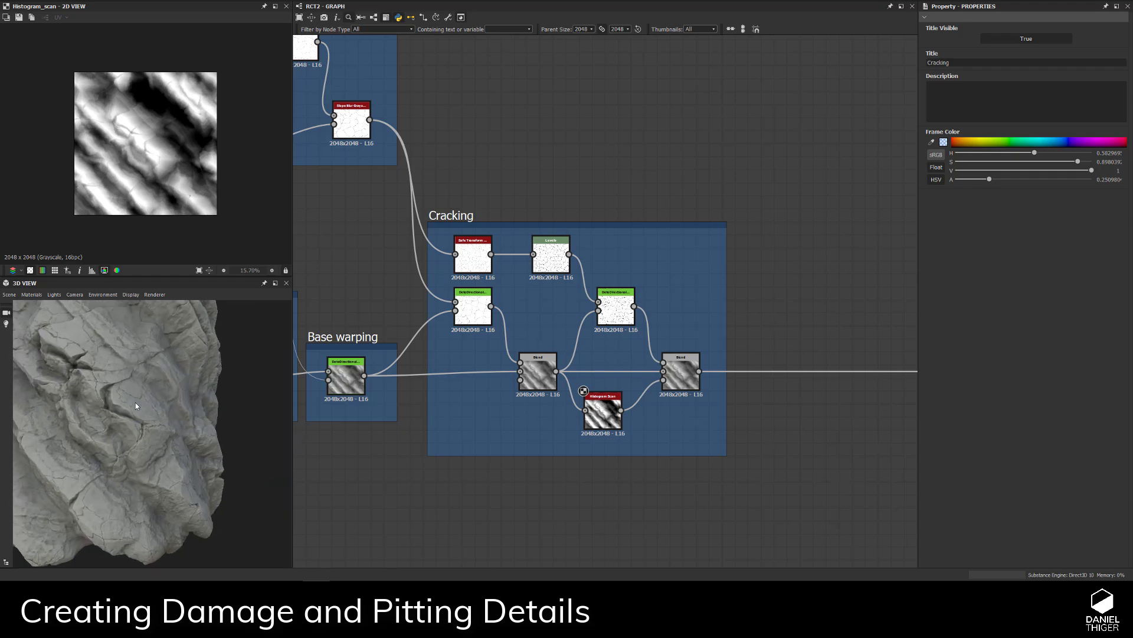
scroll(886, 417, "down", 2)
middle_click_drag(663, 405, 612, 449)
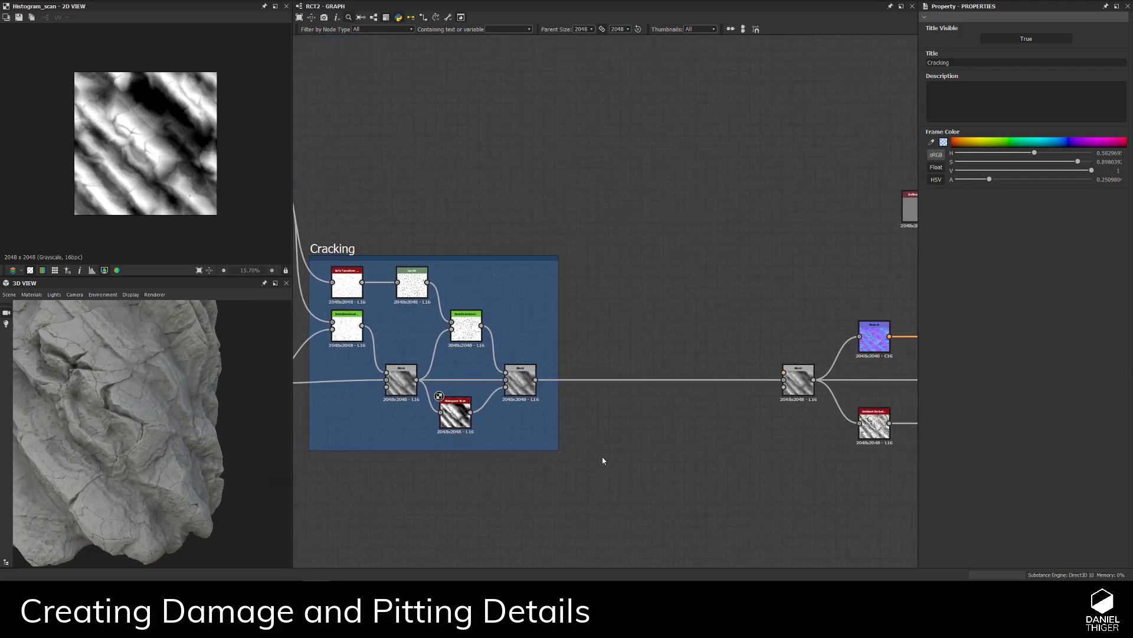
scroll(614, 440, "down", 5)
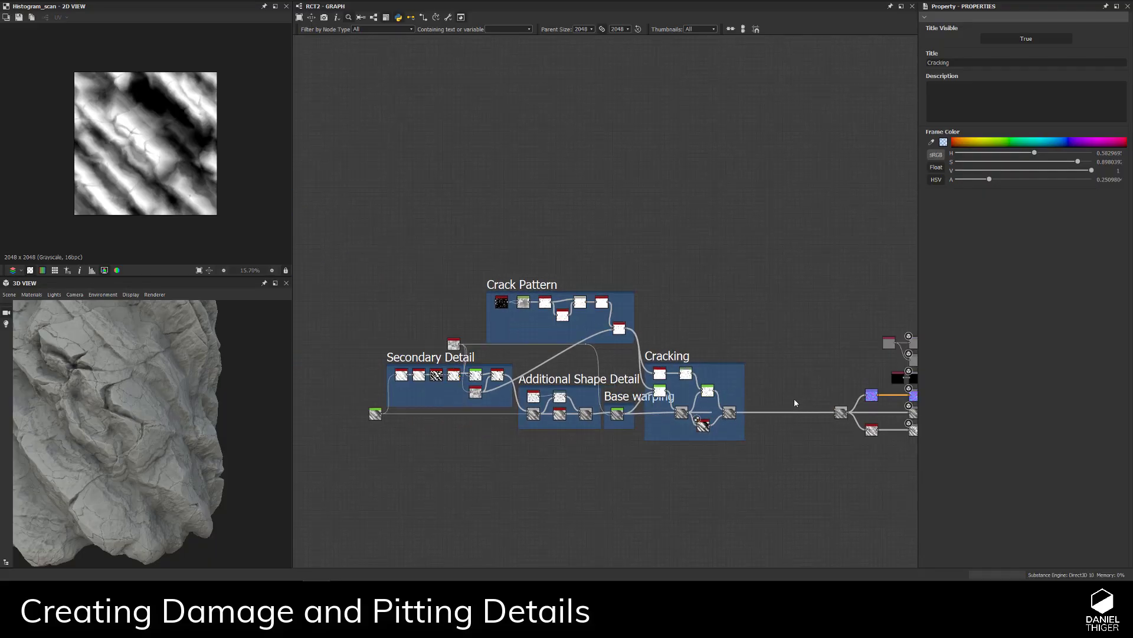
middle_click_drag(706, 380, 598, 238)
scroll(639, 388, "up", 2)
left_click_drag(609, 361, 841, 358)
scroll(482, 413, "up", 3)
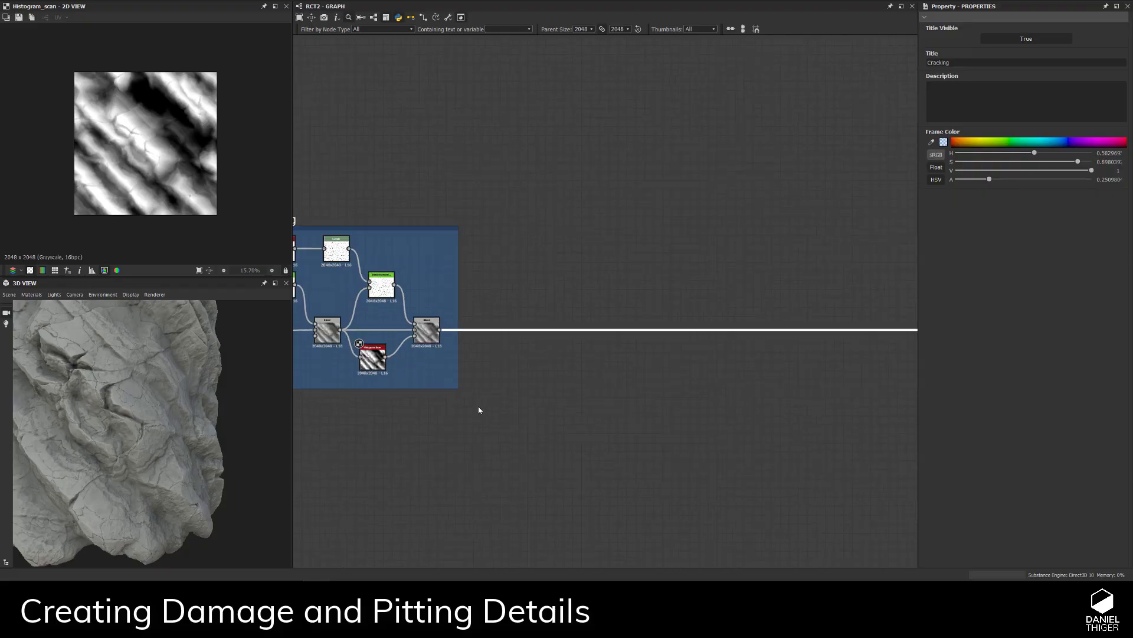
key("space")
type("dir")
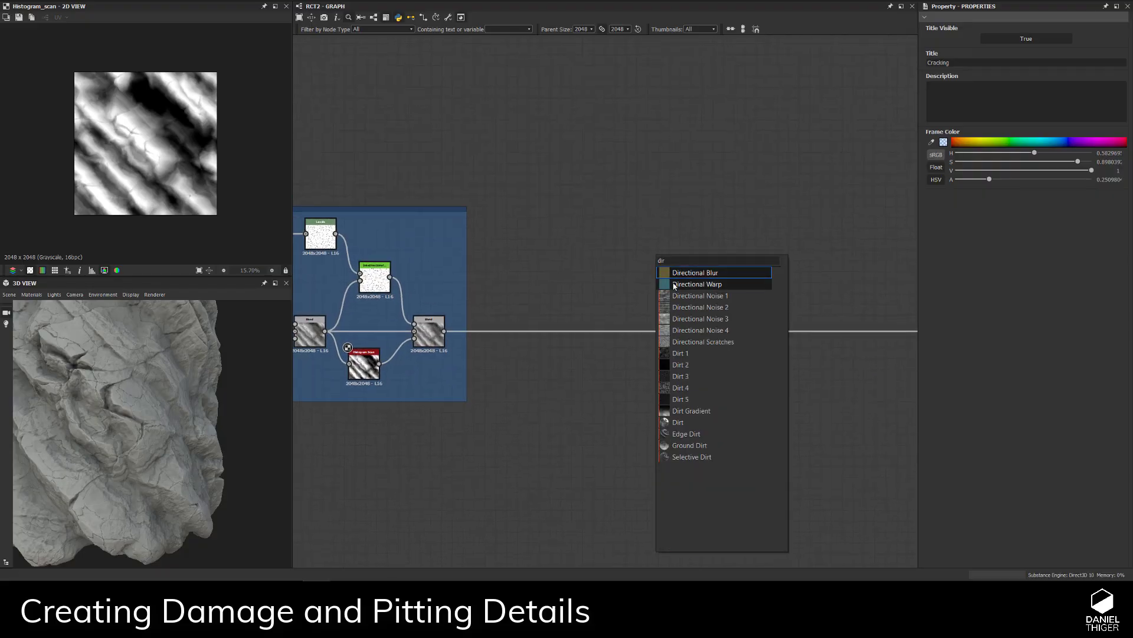
left_click(490, 390)
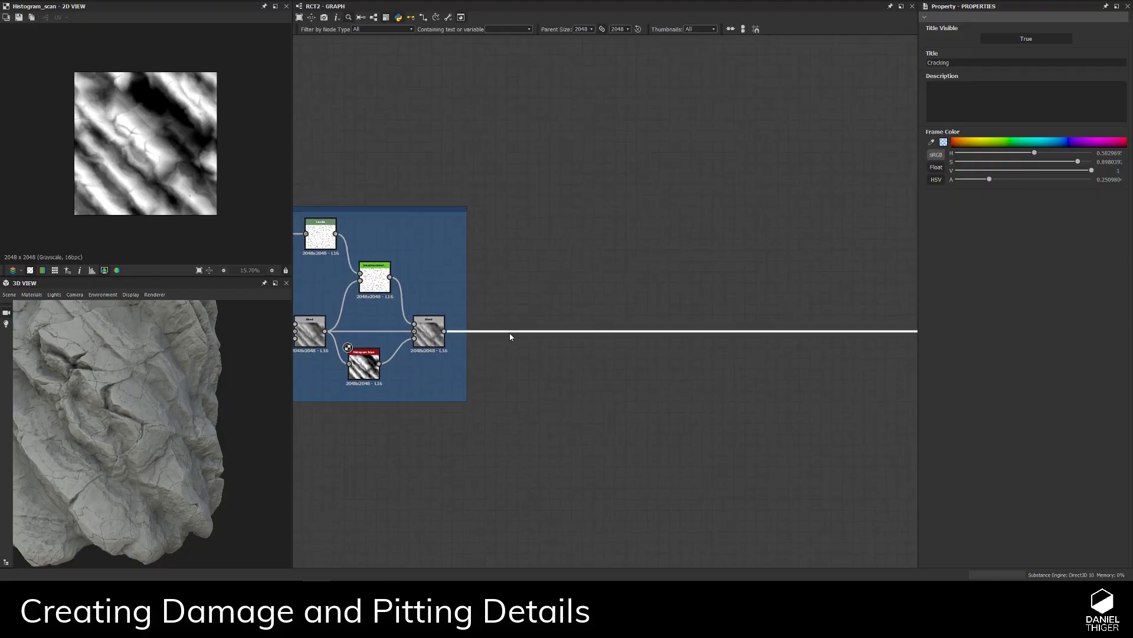
- Insert a Directional Warp node on the link after the Cracking frame's last Blend and place it near the frame
key("space")
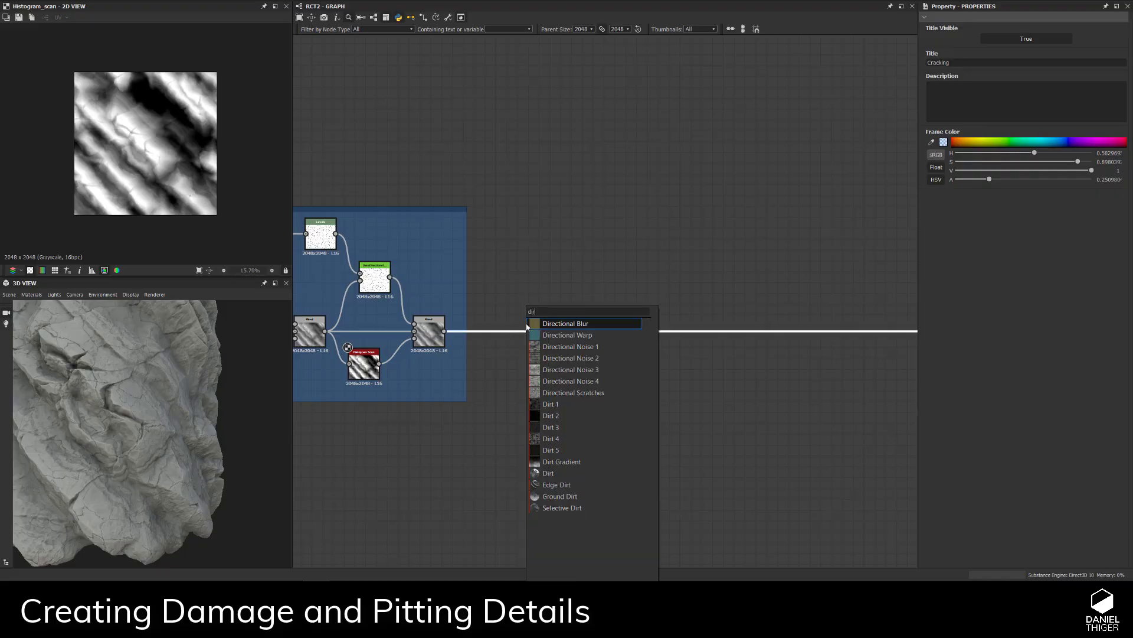
key("Down")
key("Return")
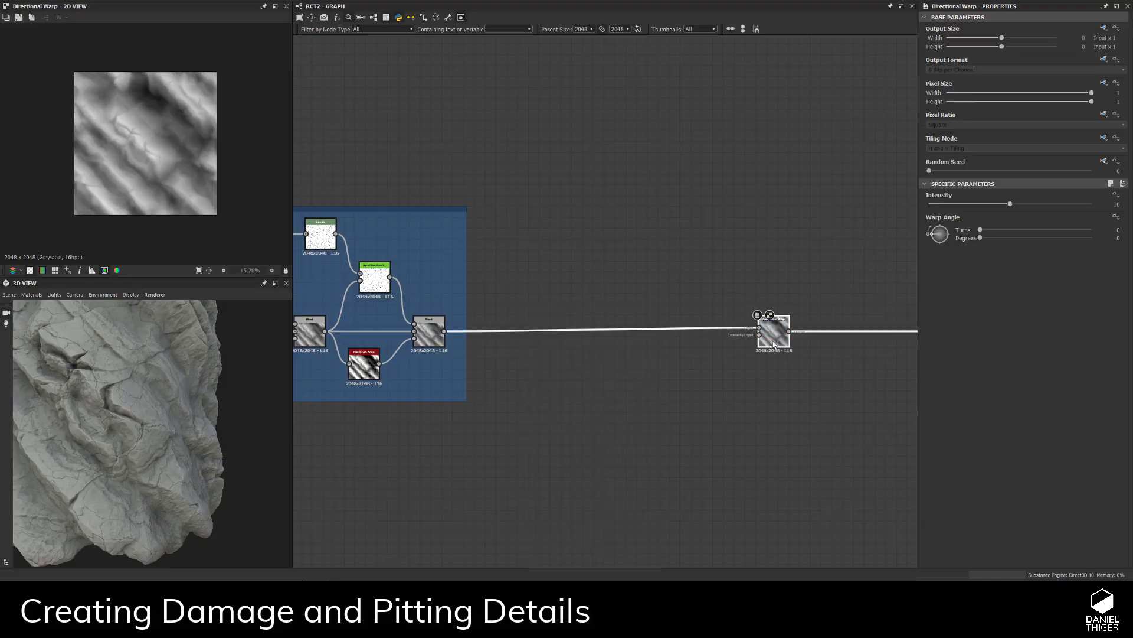
left_click_drag(774, 345, 555, 353)
left_click_drag(554, 358, 624, 349)
scroll(557, 361, "up", 3)
left_click(530, 350)
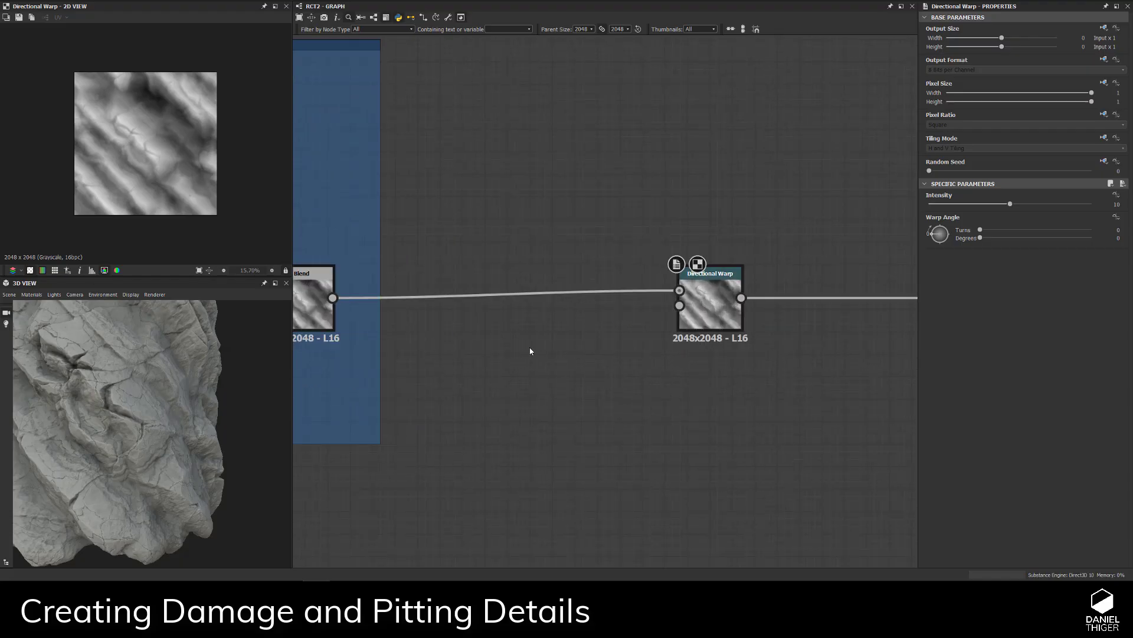
- Add a Gradient Linear 1 node below the link to the Directional Warp and set its Rotation to 90°
left_click_drag(156, 408, 61, 399)
scroll(179, 409, "up", 5)
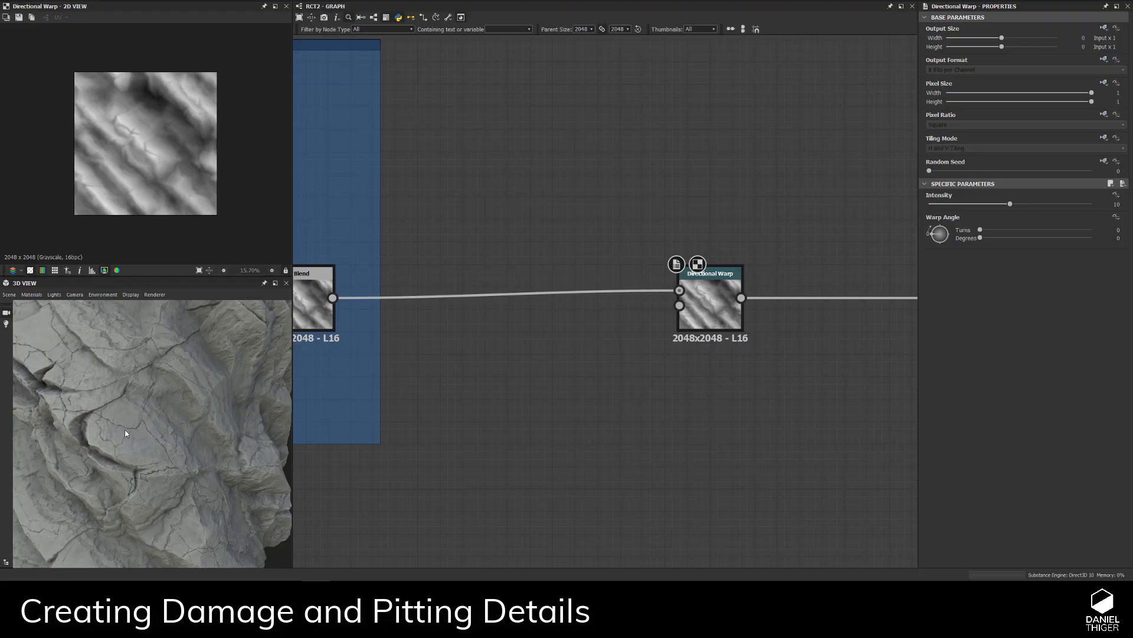
left_click_drag(158, 380, 81, 326)
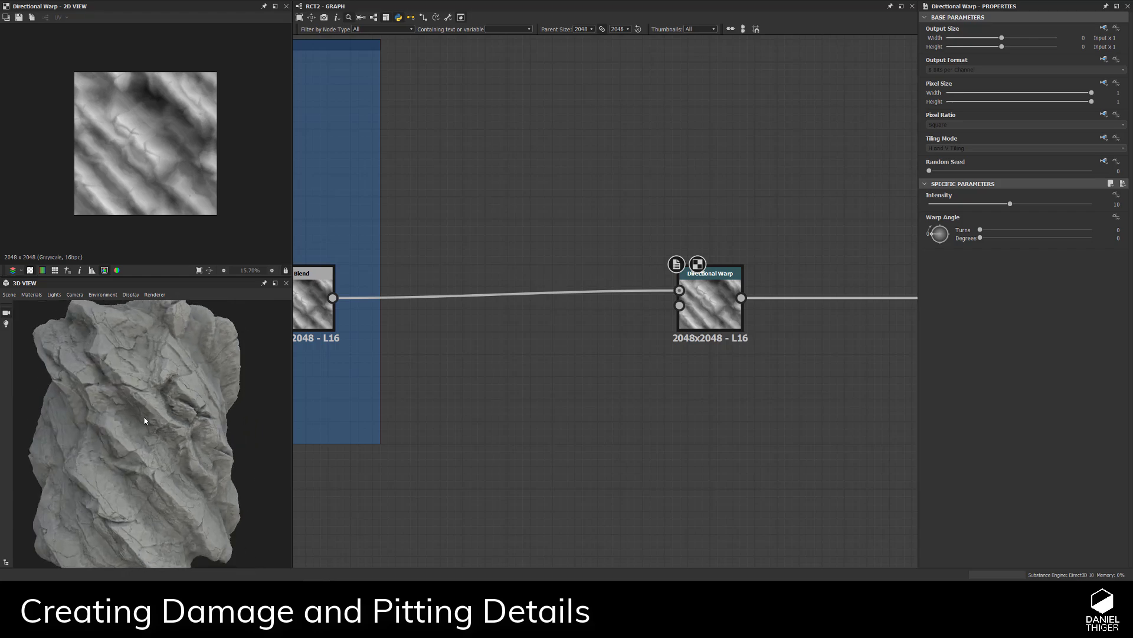
left_click_drag(226, 477, 166, 439)
key("space")
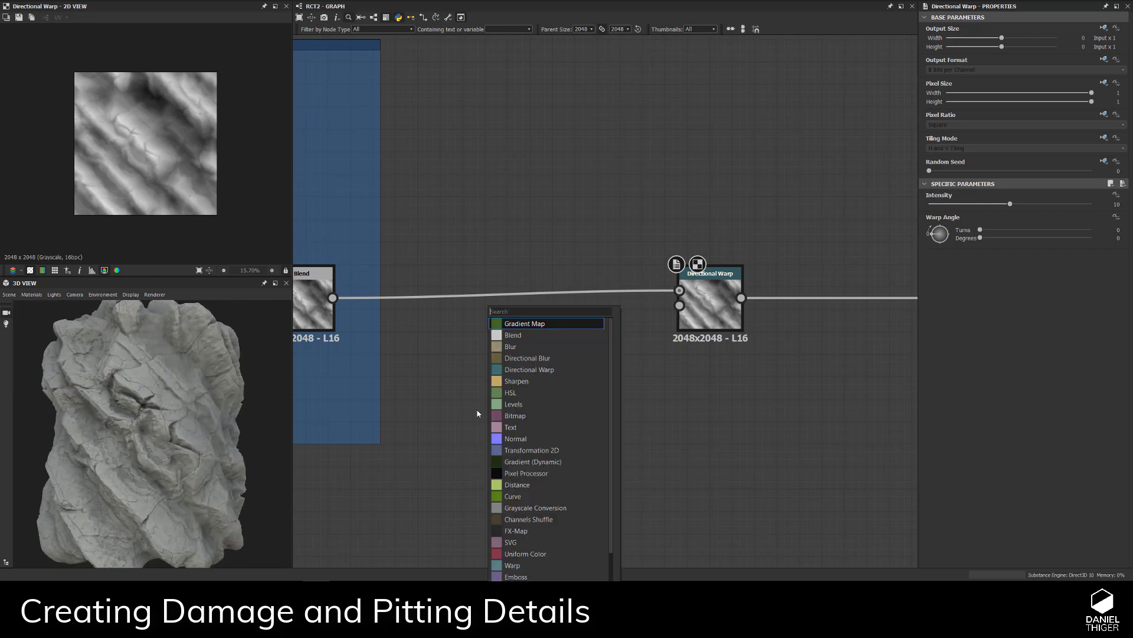
type("gr")
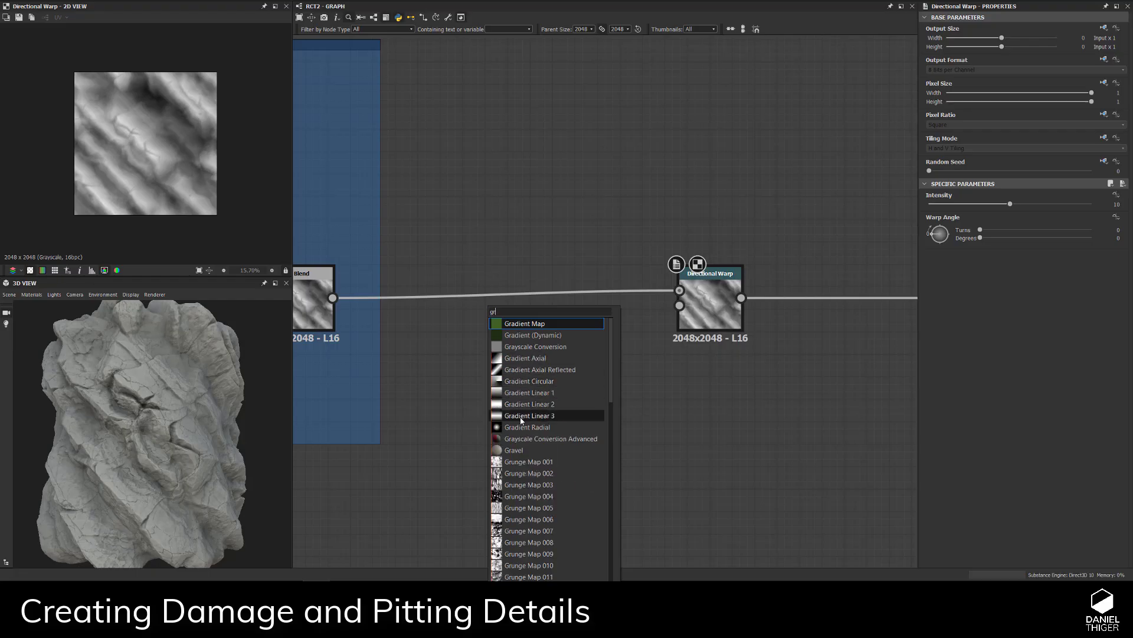
left_click(527, 393)
left_click_drag(488, 395, 468, 396)
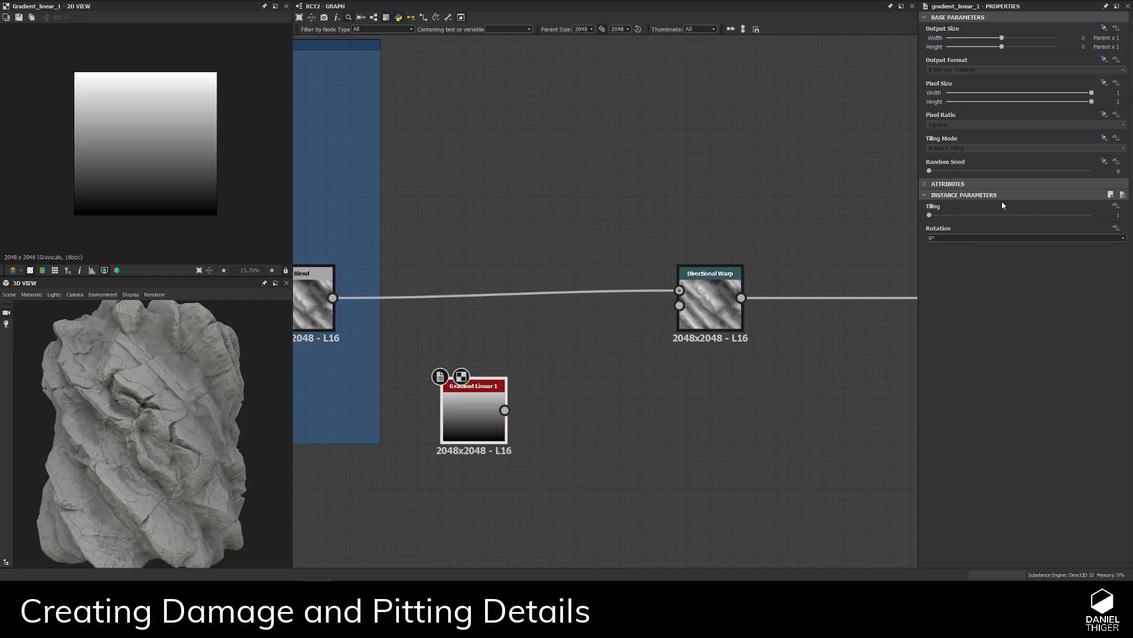
left_click(941, 239)
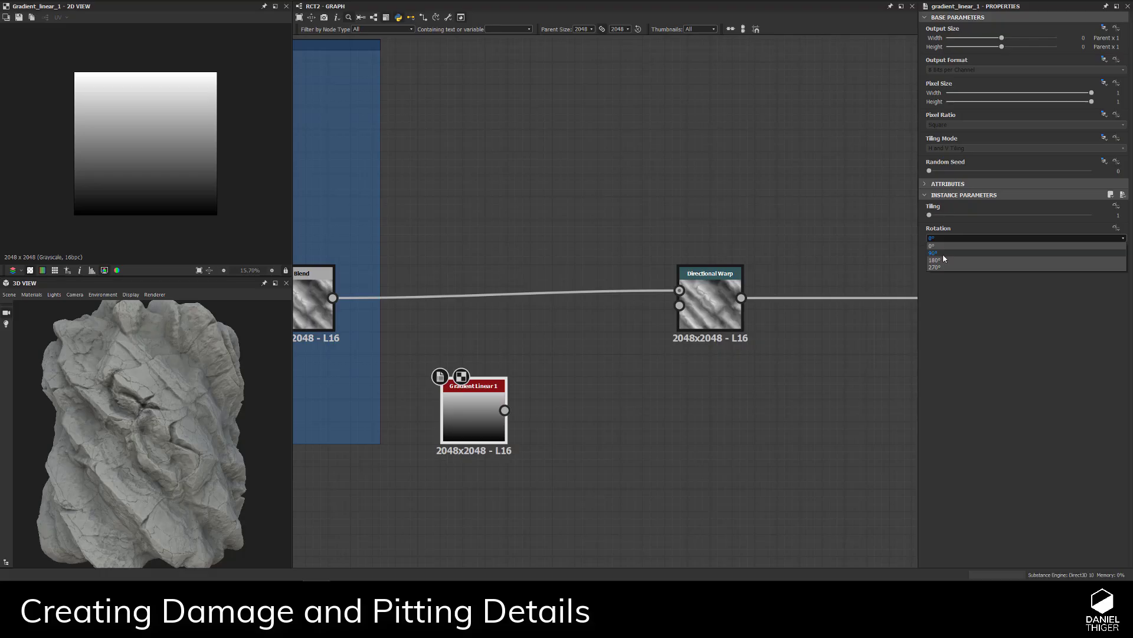
left_click(944, 254)
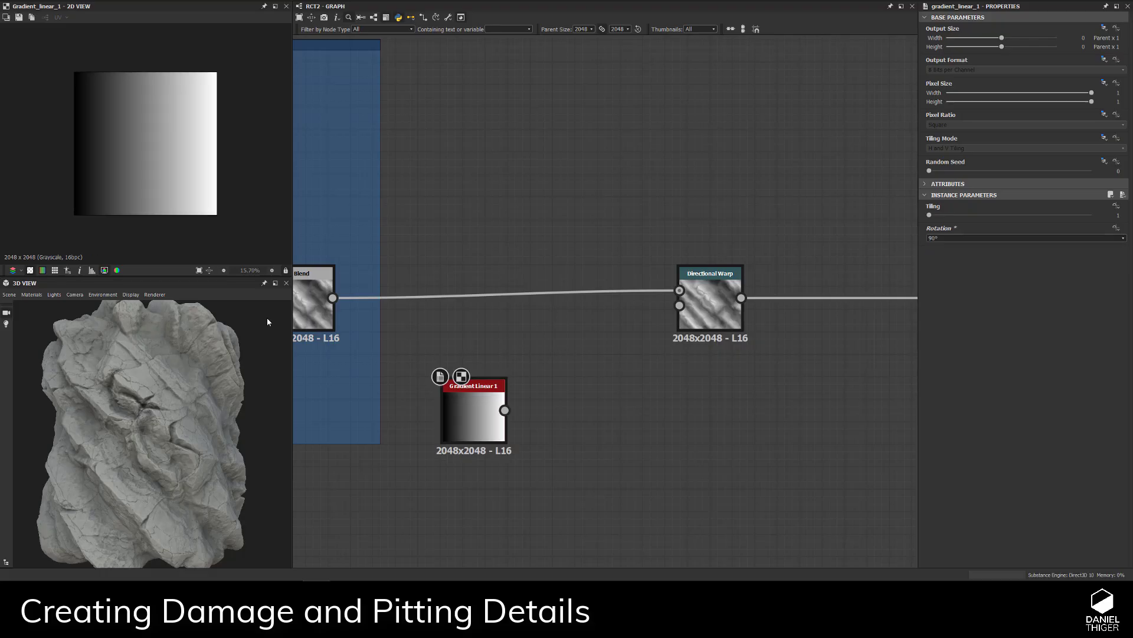
- Add a Curve node beside the Gradient Linear 1 node and connect the gradient's output to its input
left_click_drag(148, 404, 57, 337)
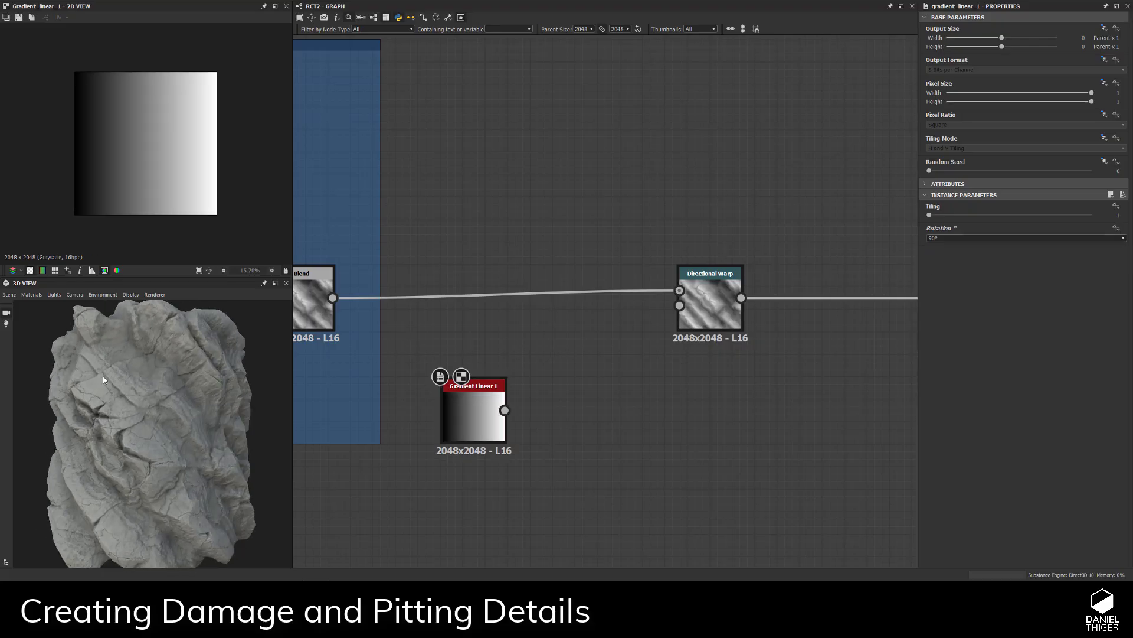
left_click_drag(211, 431, 149, 412)
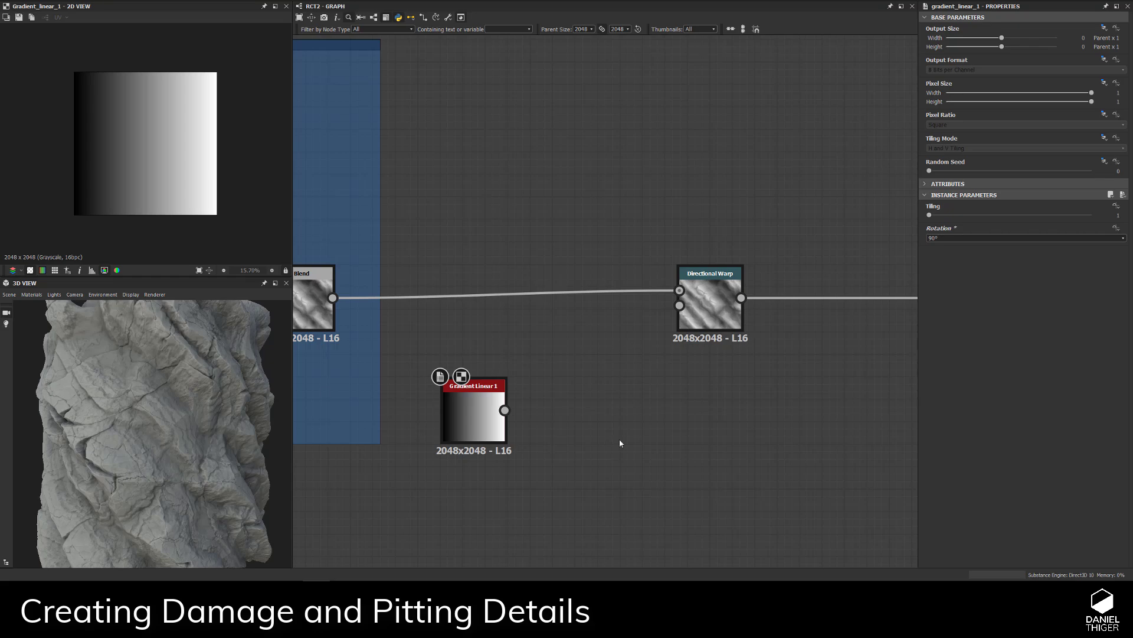
left_click_drag(474, 425, 451, 425)
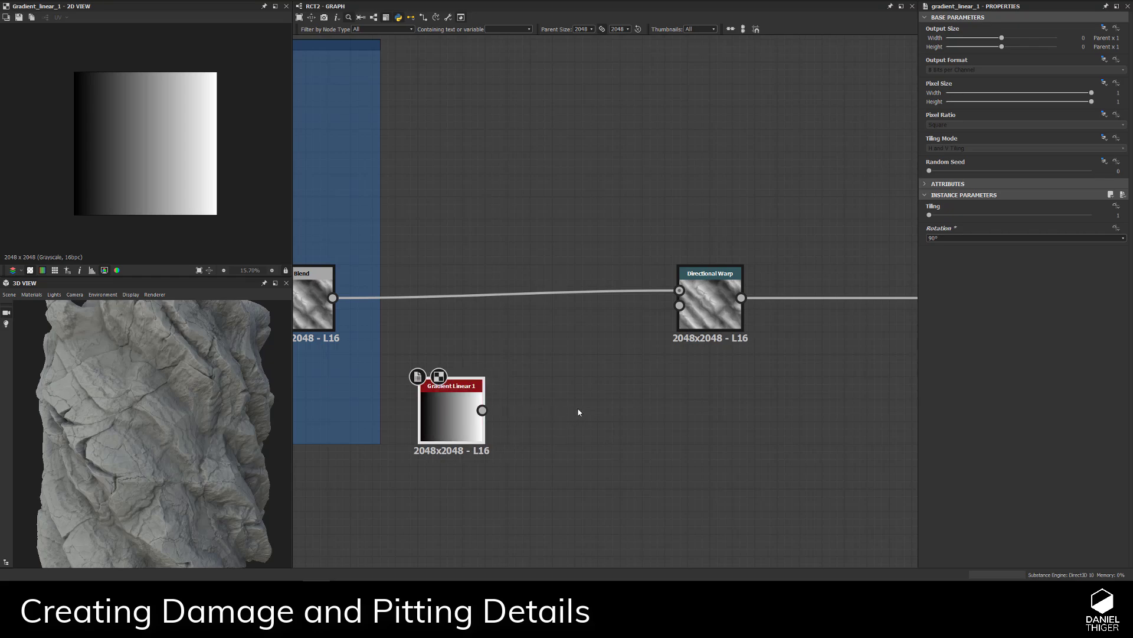
middle_click_drag(586, 408, 552, 408)
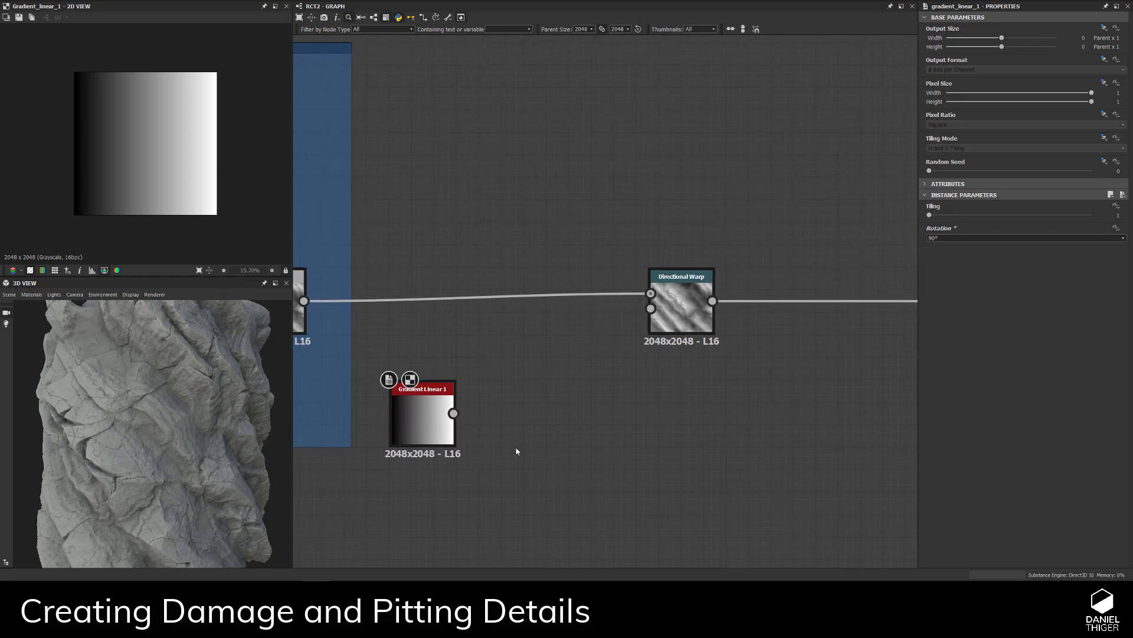
key("space")
type("curv")
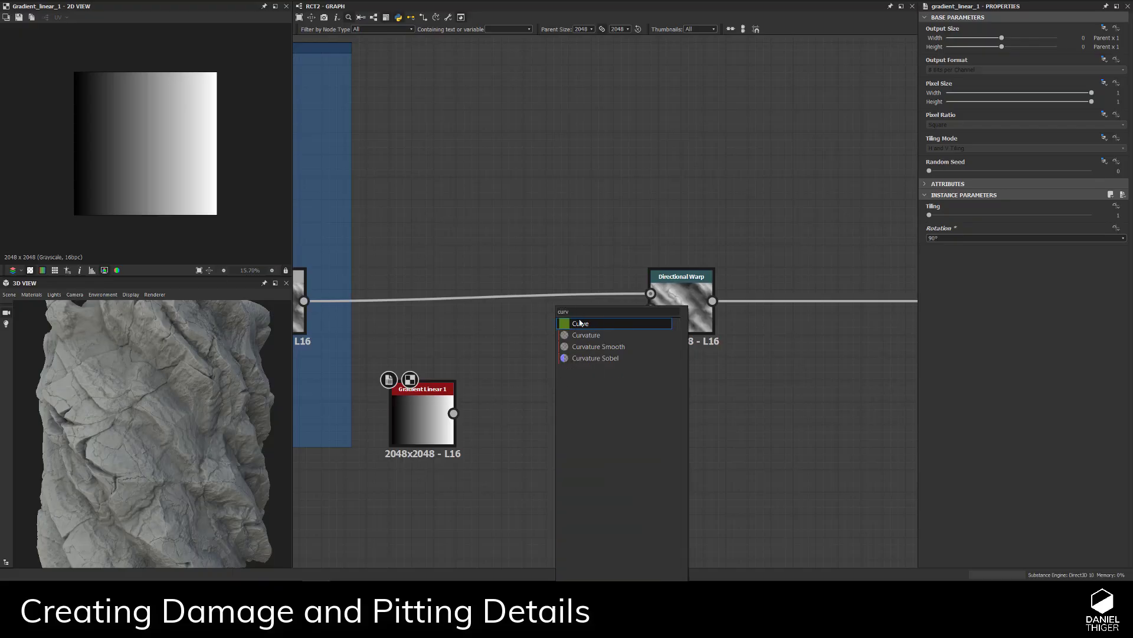
left_click(579, 323)
left_click_drag(453, 413, 508, 416)
- Try the Gradient Linear 1 node's Rotation at 0° and return it to 90°
left_click(423, 413)
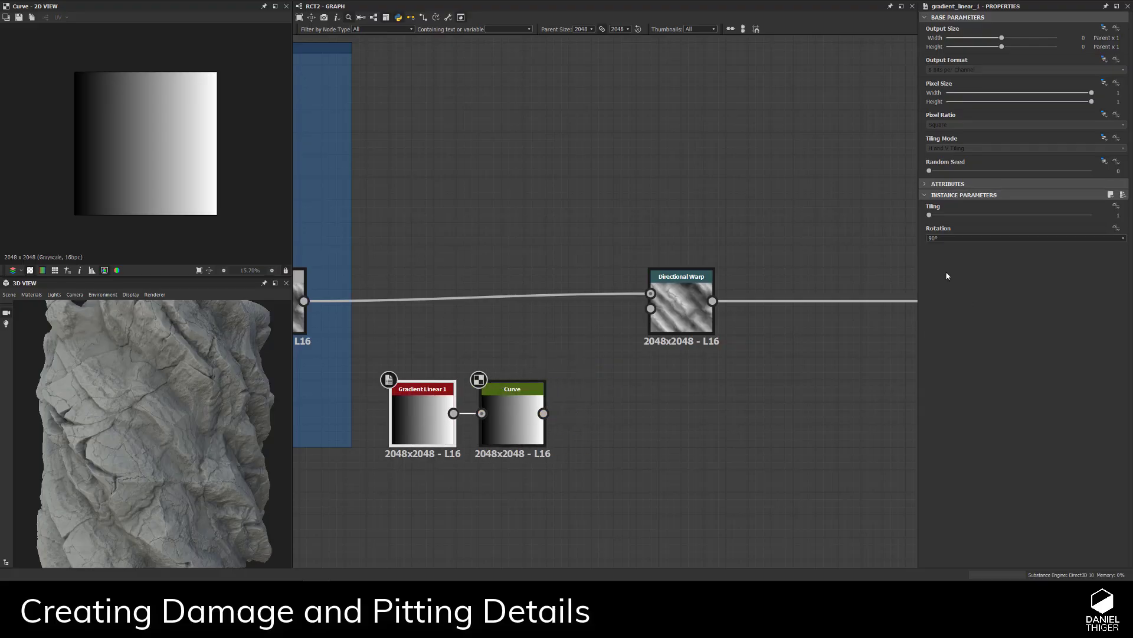
left_click(936, 238)
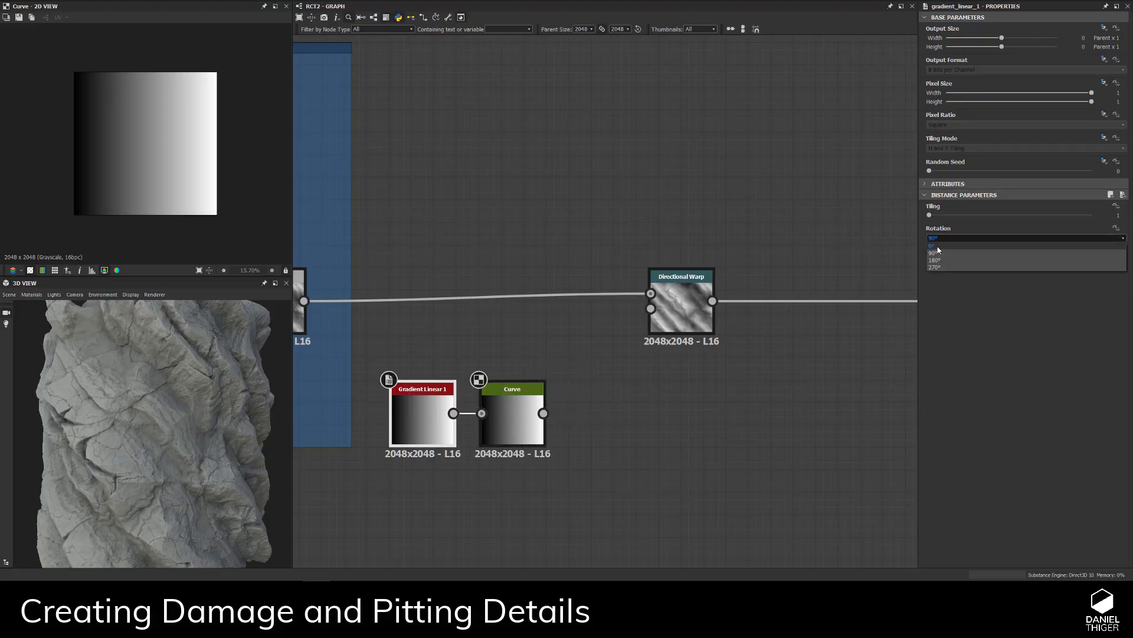
left_click(931, 245)
left_click(935, 238)
left_click(937, 254)
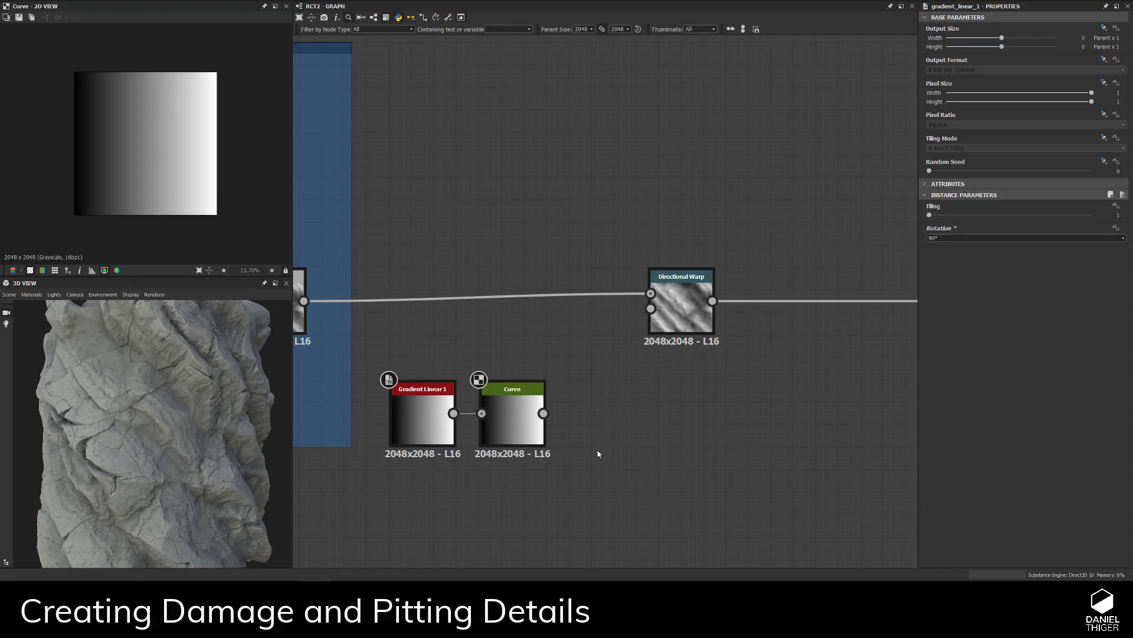
- Shape the Curve node into a peak at about 0.53, 0.44 with a black end point and connect it to the Directional Warp's Intensity Input
left_click(518, 422)
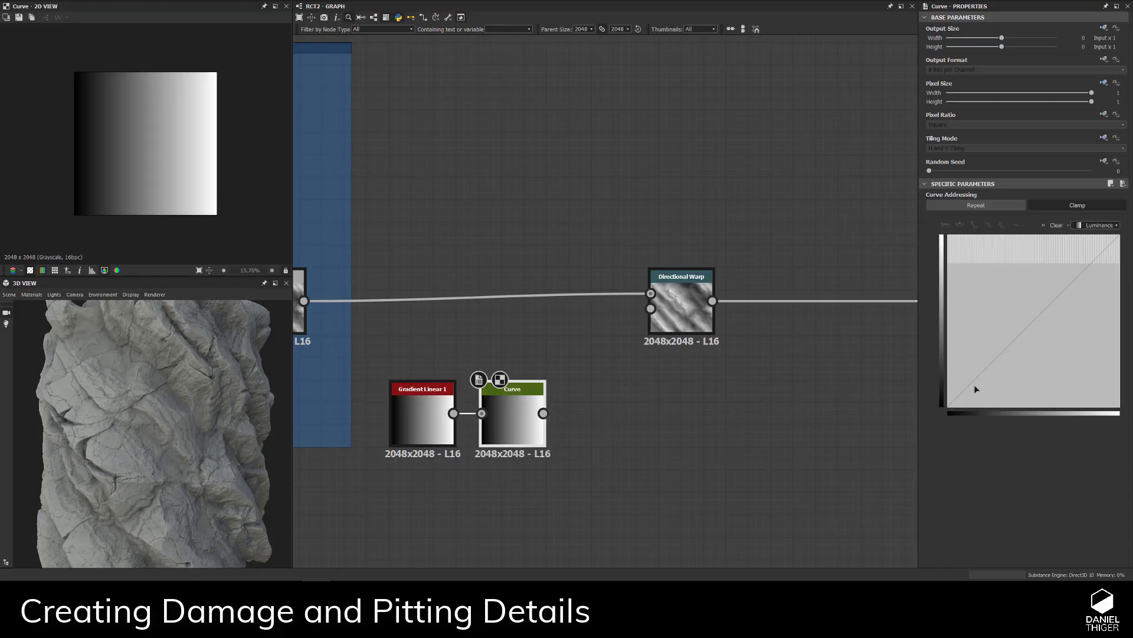
left_click(1060, 288)
left_click_drag(1121, 237, 1120, 406)
left_click_drag(1061, 289, 1039, 331)
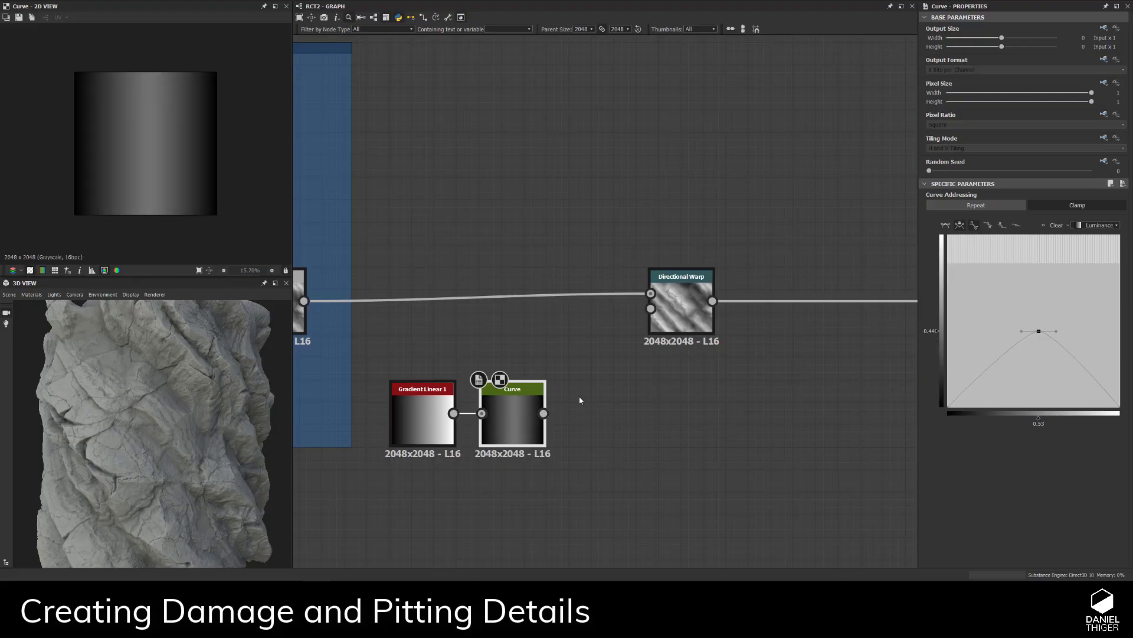
left_click_drag(543, 413, 650, 308)
- Set the Directional Warp's Warp Angle to 270° and its Intensity to 30, and check the rock in the 3D view
left_click(687, 314)
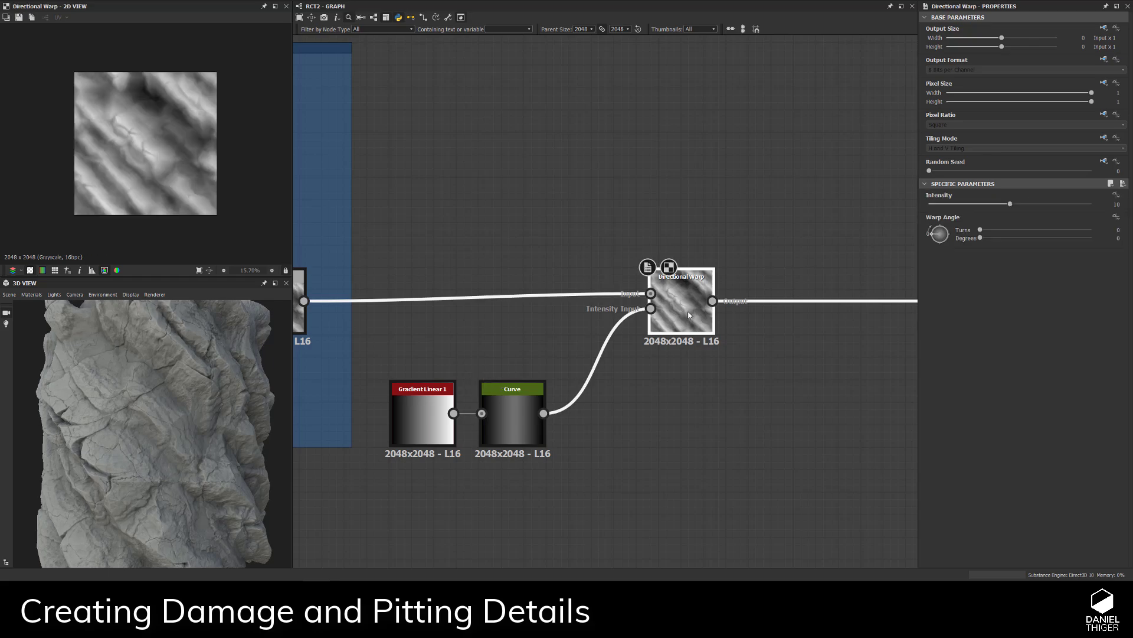
mouse_move(937, 236)
left_mouse_down()
mouse_move(942, 225)
mouse_move(939, 244)
left_mouse_up()
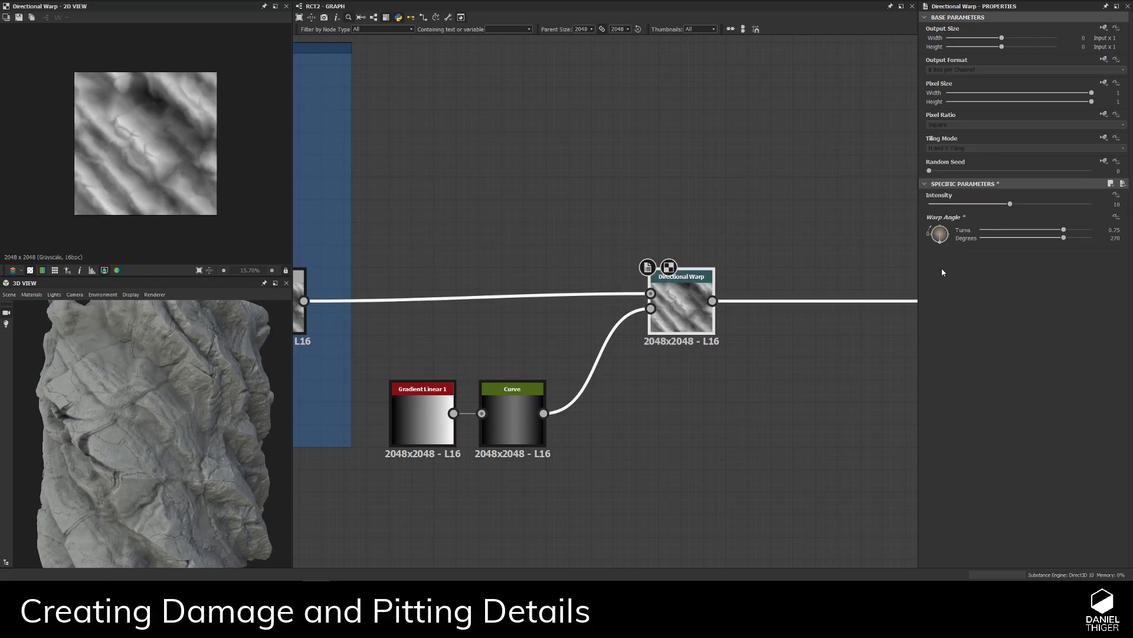
left_click(1117, 204)
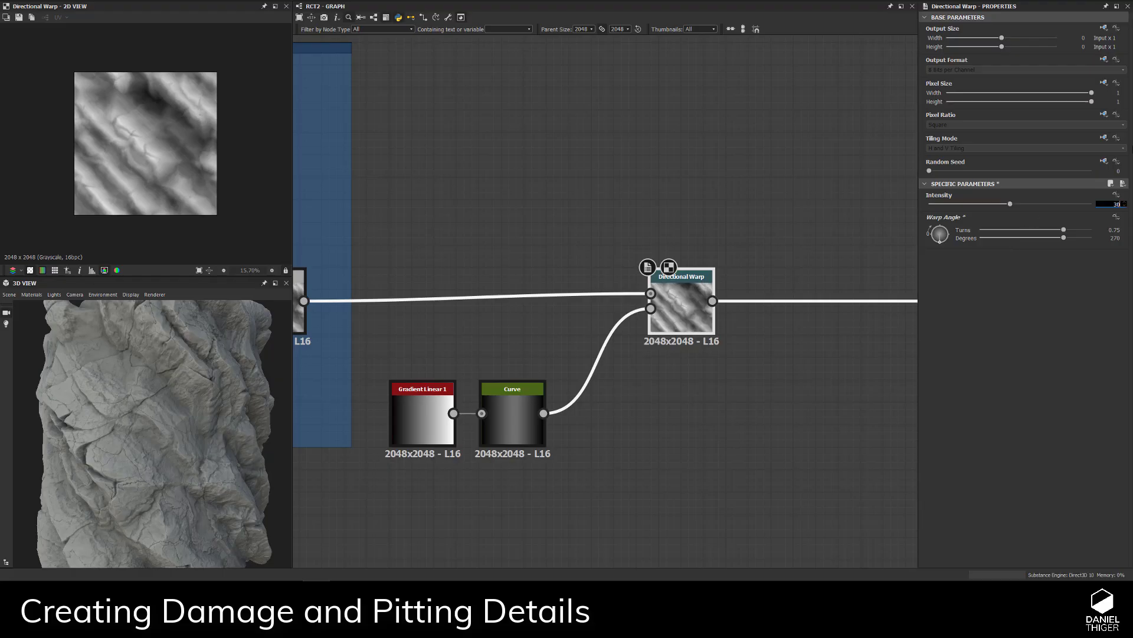
type("30")
key("Return")
left_click_drag(169, 413, 257, 414)
- Compare the output of the Cracking frame's last Blend with that of the Directional Warp
left_click(511, 414)
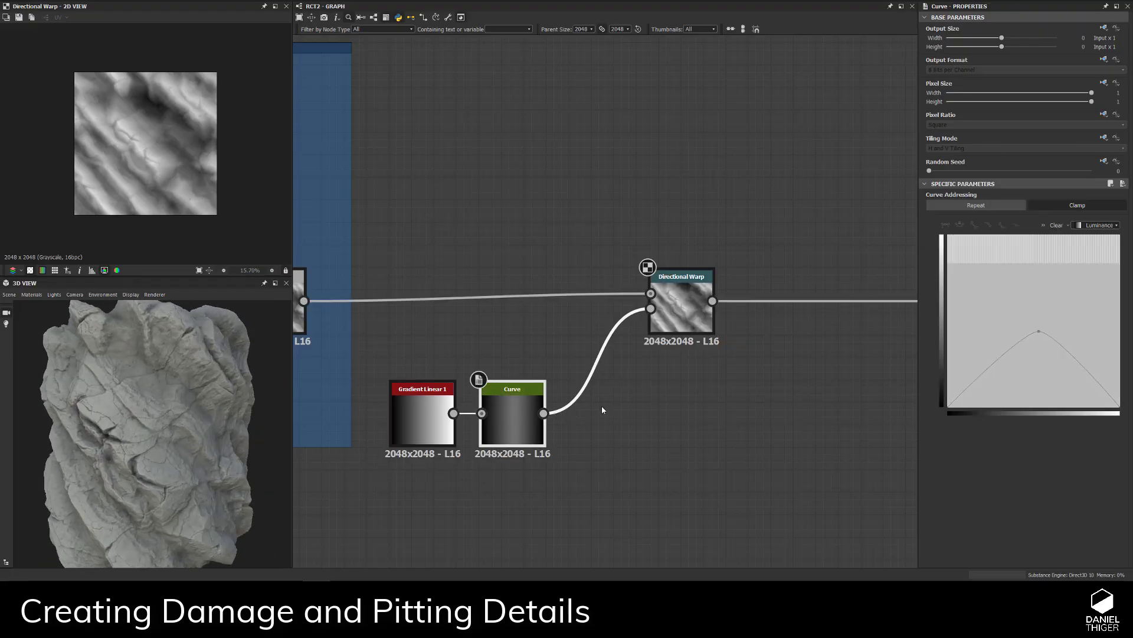
middle_click_drag(535, 338, 610, 332)
left_click(366, 292)
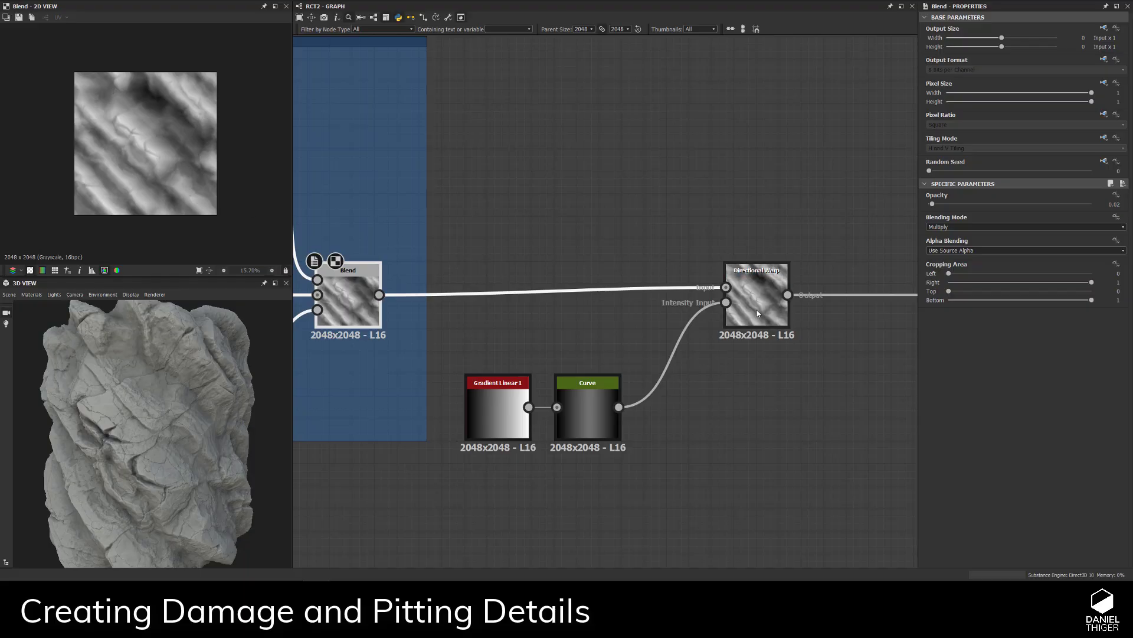
double_click(742, 312)
left_click(334, 297)
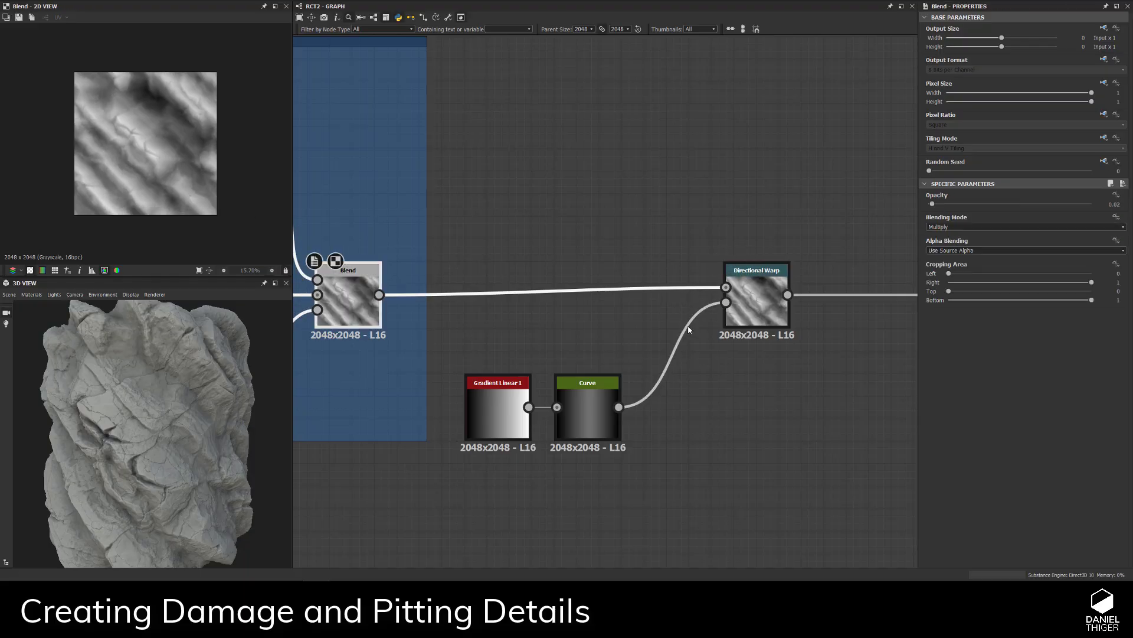
double_click(766, 299)
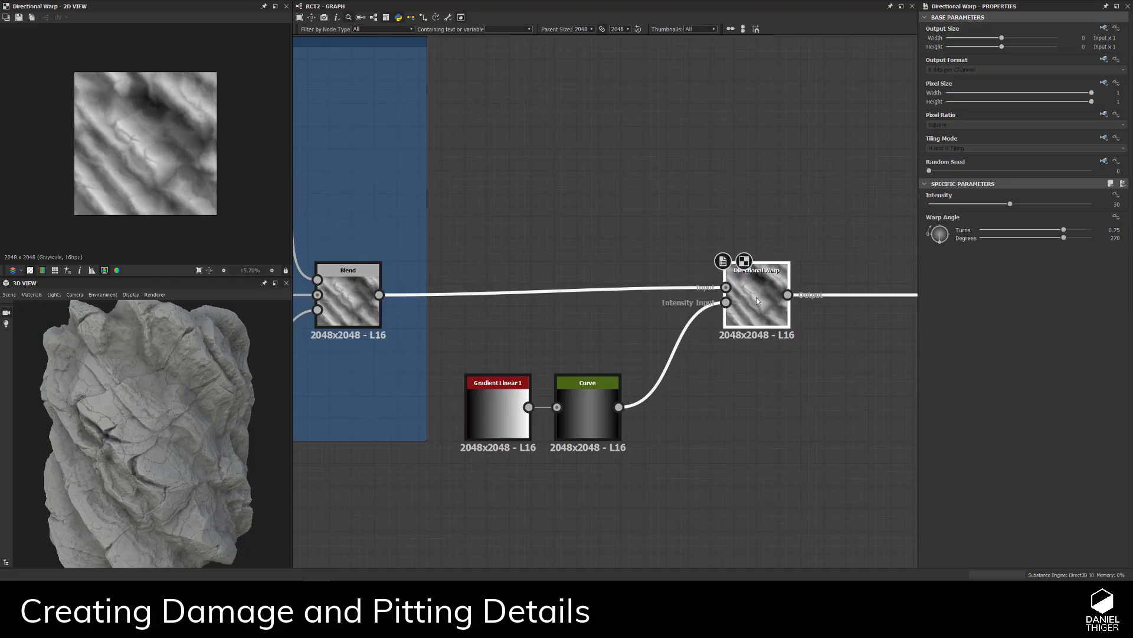
- Move the Curve node's peak to about 0.61, 0.57 and steepen the tangent on its falling side
left_click(557, 437)
left_click_drag(1037, 329, 1038, 290)
left_click(1049, 320)
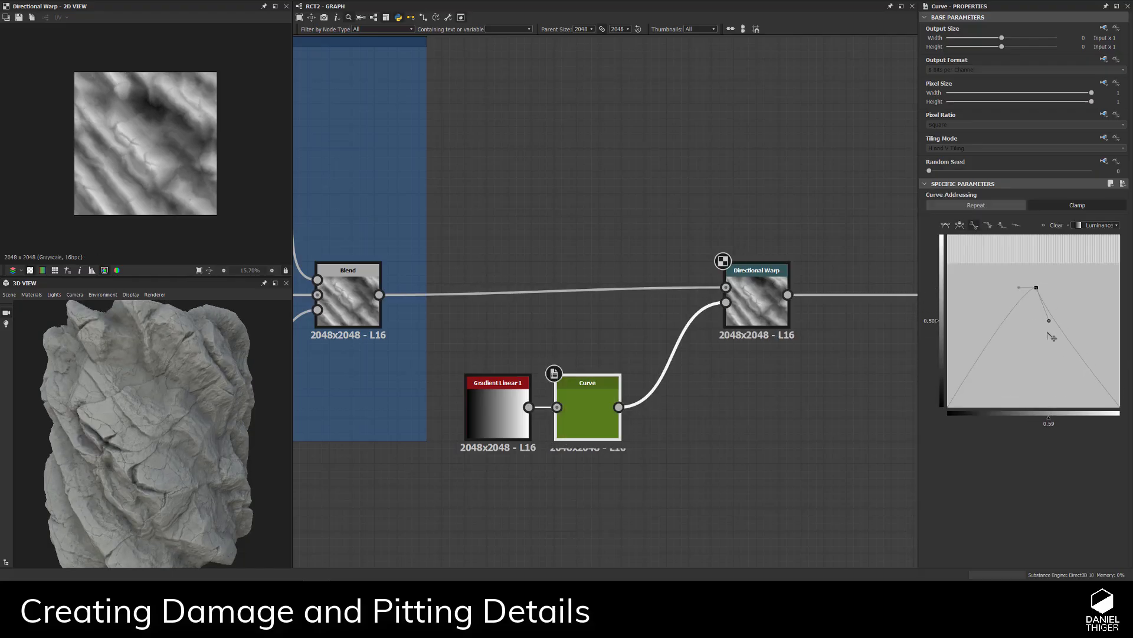
left_click_drag(1048, 332, 1046, 333)
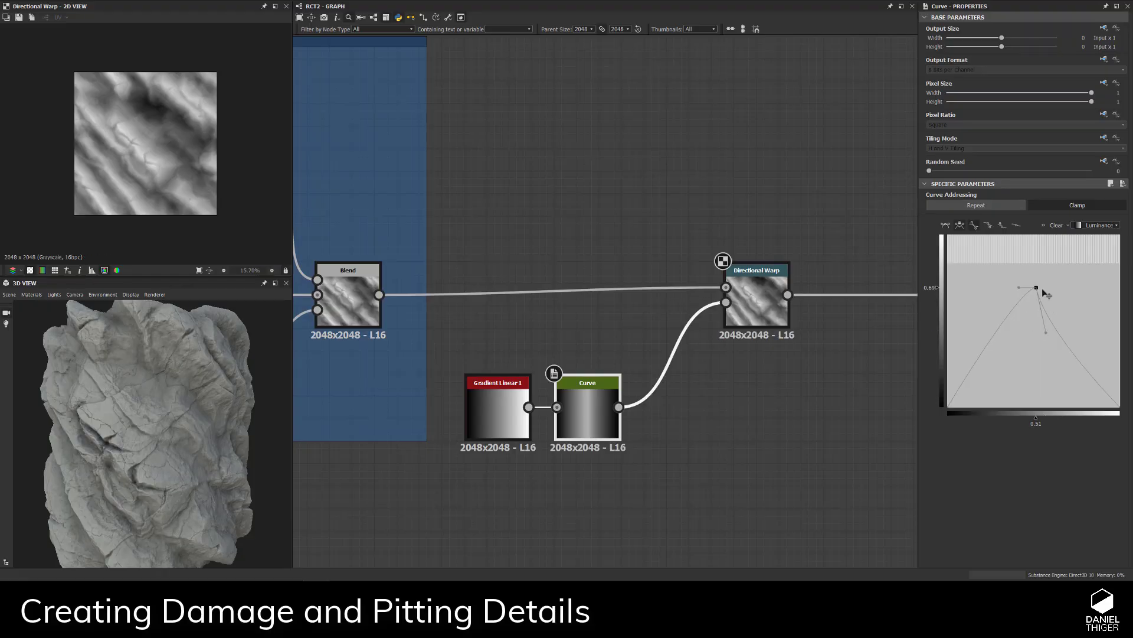
mouse_move(1043, 290)
left_mouse_down()
mouse_move(1071, 308)
mouse_move(1053, 310)
left_mouse_up()
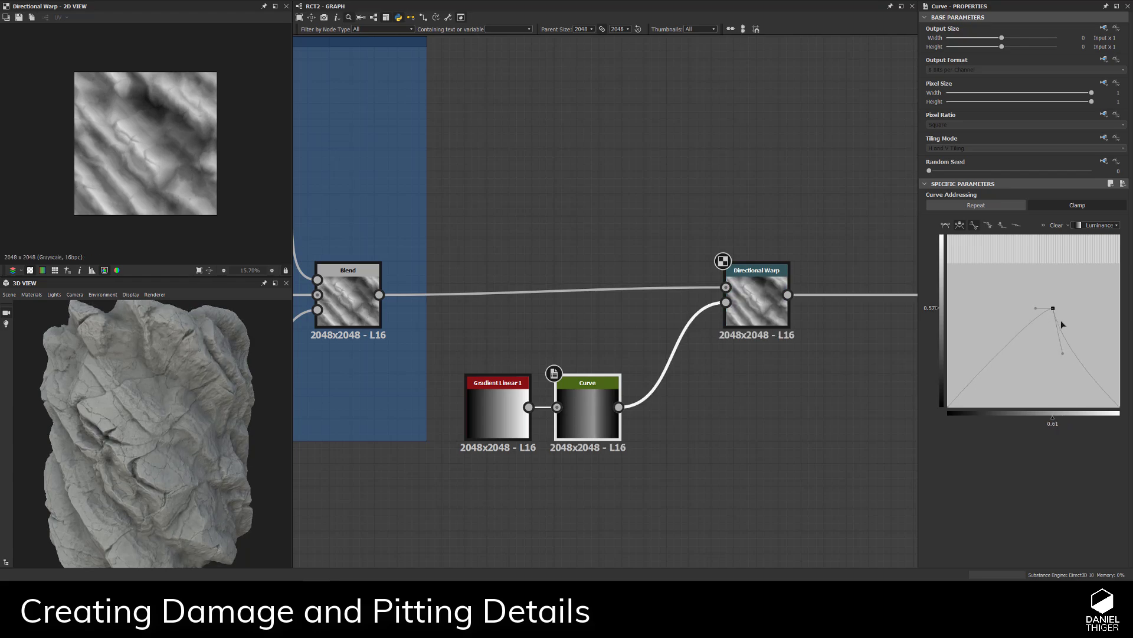
- Add a point low on the Curve's rising side with a steep outgoing tangent and preview the Curve node in the 2D view
scroll(235, 113, "up", 2)
scroll(195, 139, "down", 1)
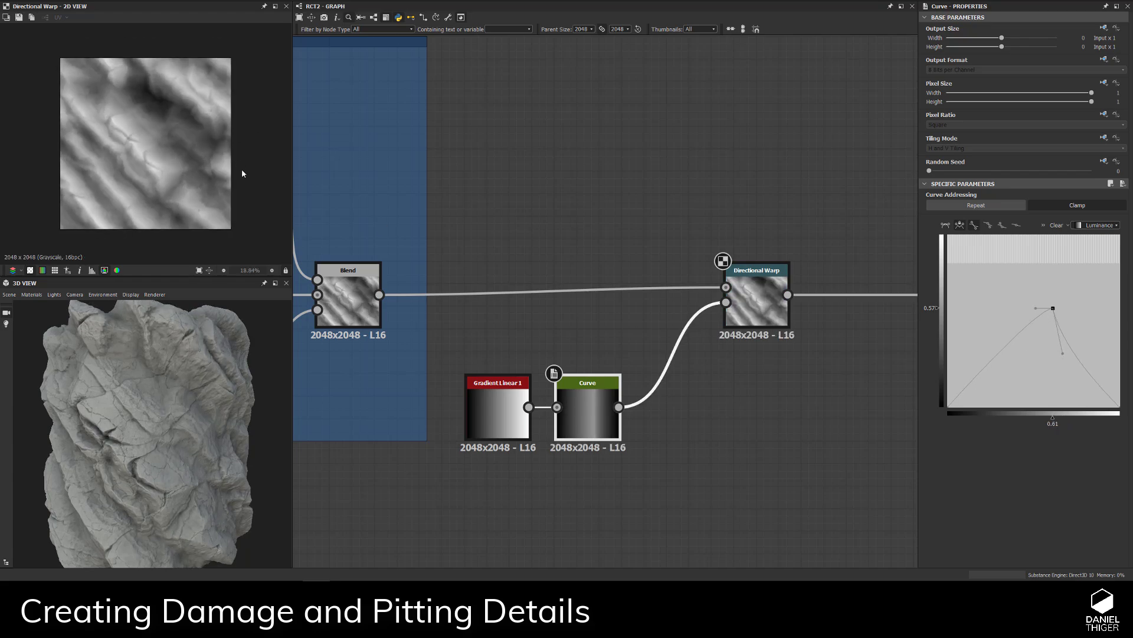
left_click_drag(1001, 353, 1012, 326)
left_click(1016, 334)
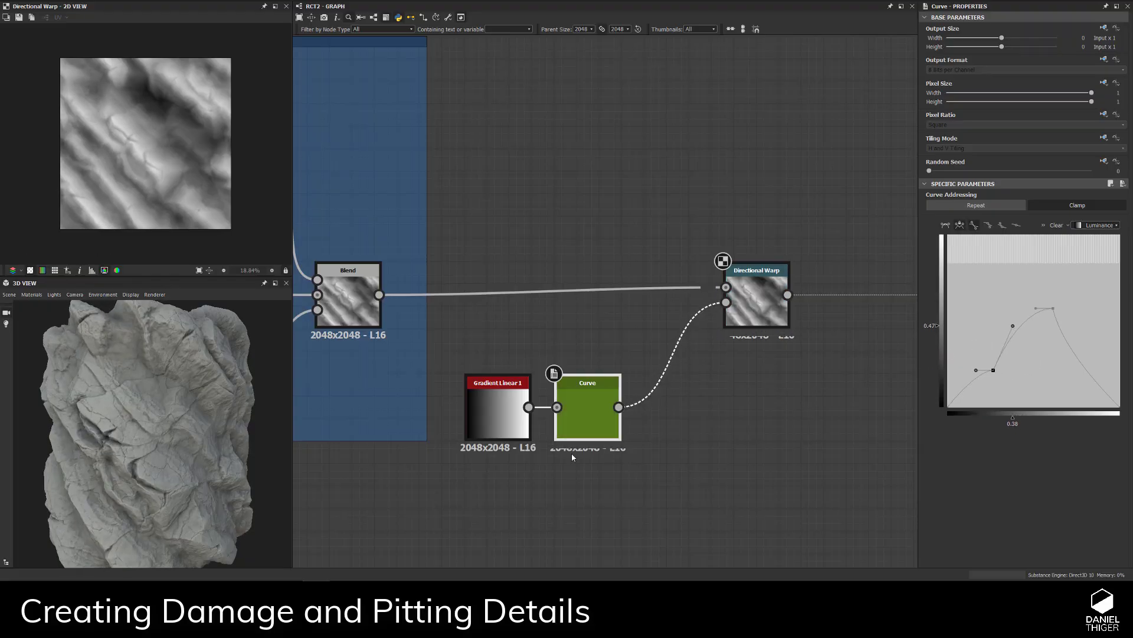
scroll(572, 408, "up", 3)
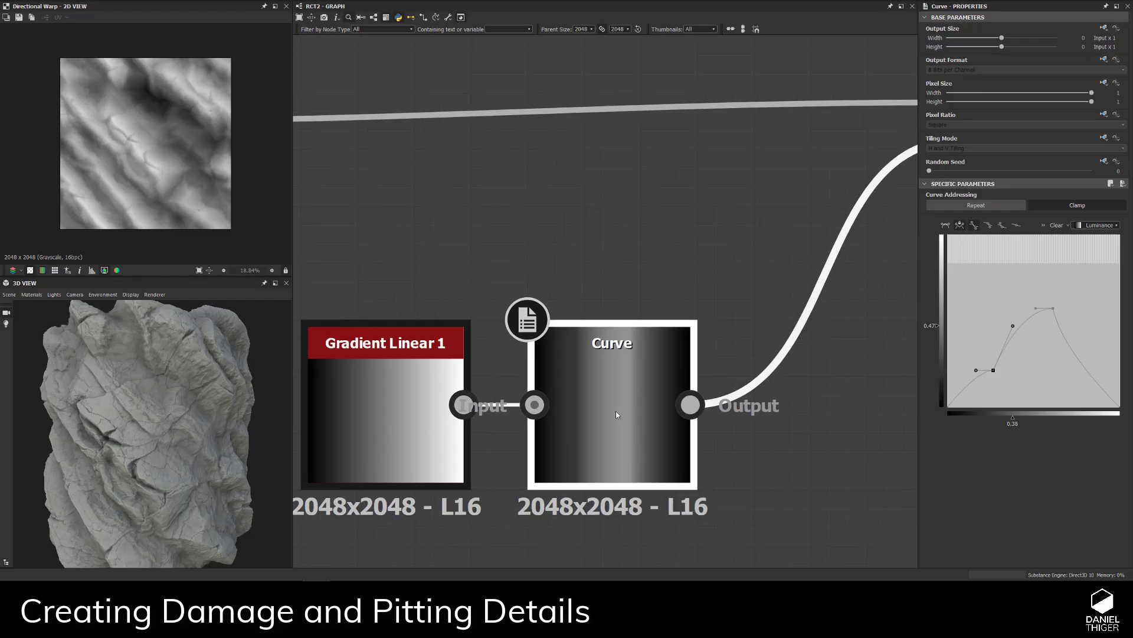
double_click(617, 415)
scroll(185, 164, "up", 4)
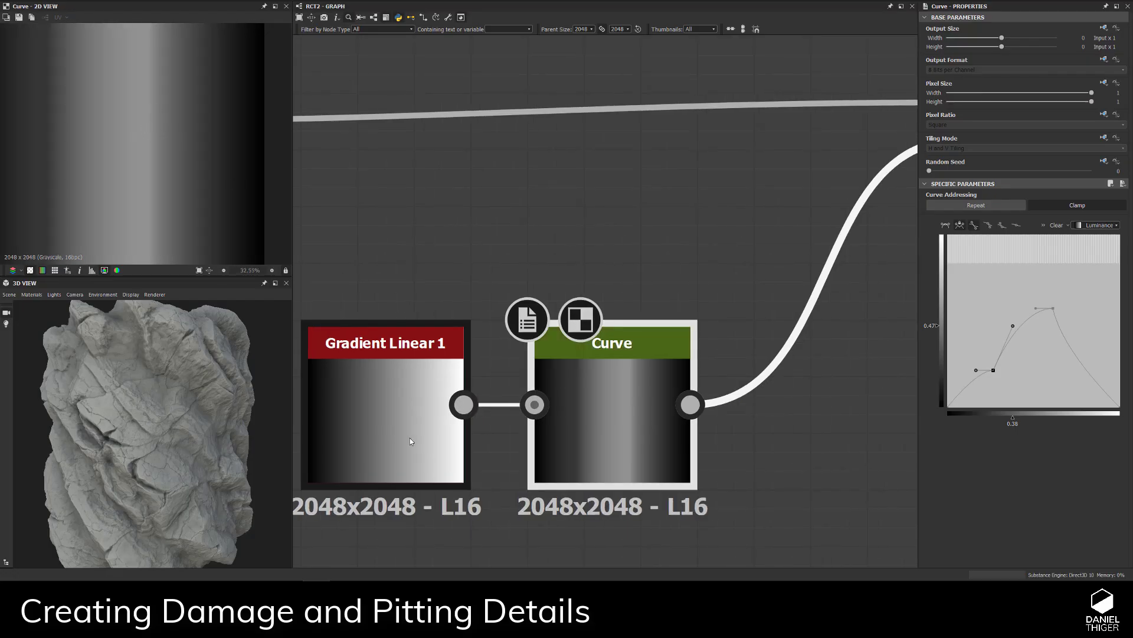
scroll(412, 441, "down", 3)
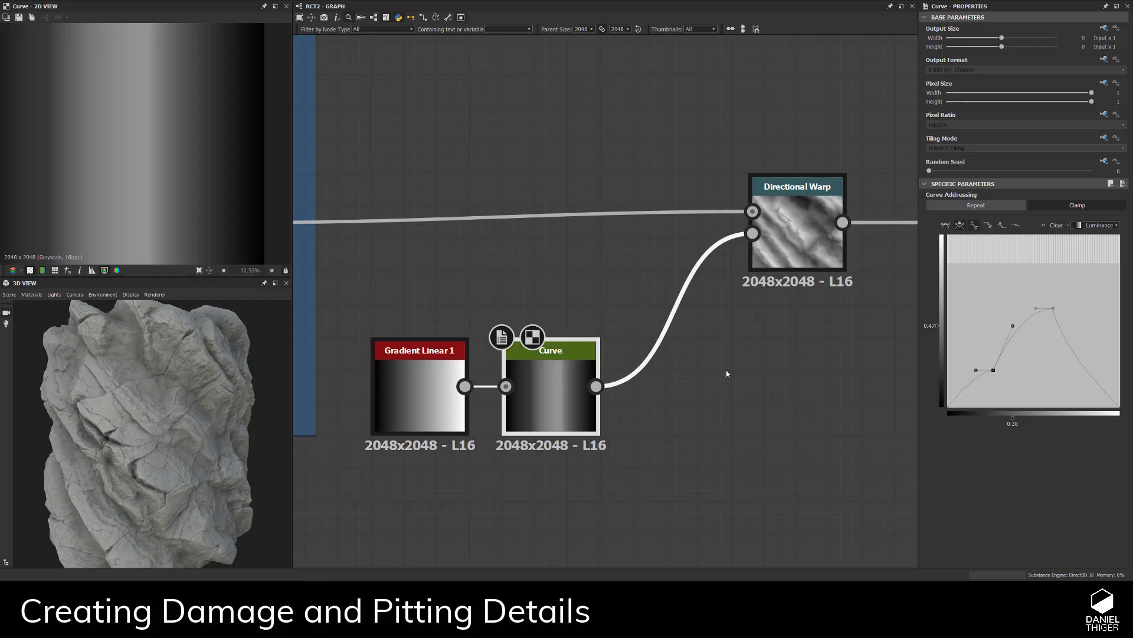
- Raise the Curve's peak to about 0.63, 0.80, move the lower point to about 0.52, 0.19, and inspect the rock from several angles
left_click_drag(1054, 310, 1057, 272)
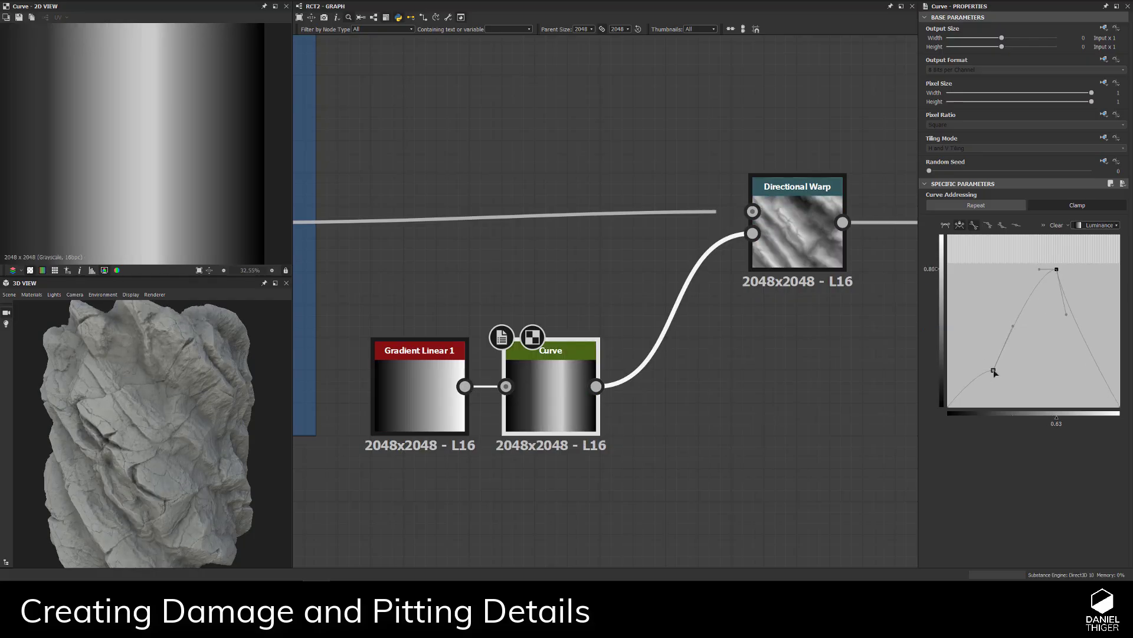
left_click_drag(993, 372, 1037, 373)
scroll(124, 467, "up", 5)
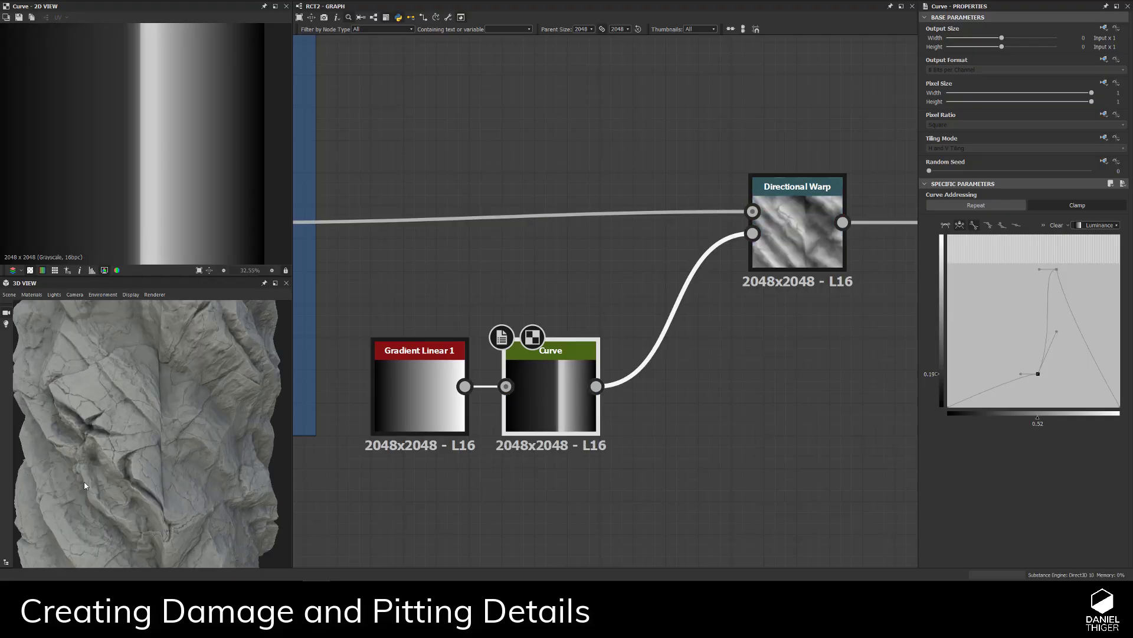
left_click_drag(124, 473, 238, 418)
scroll(121, 420, "down", 5)
left_click_drag(122, 423, 347, 426)
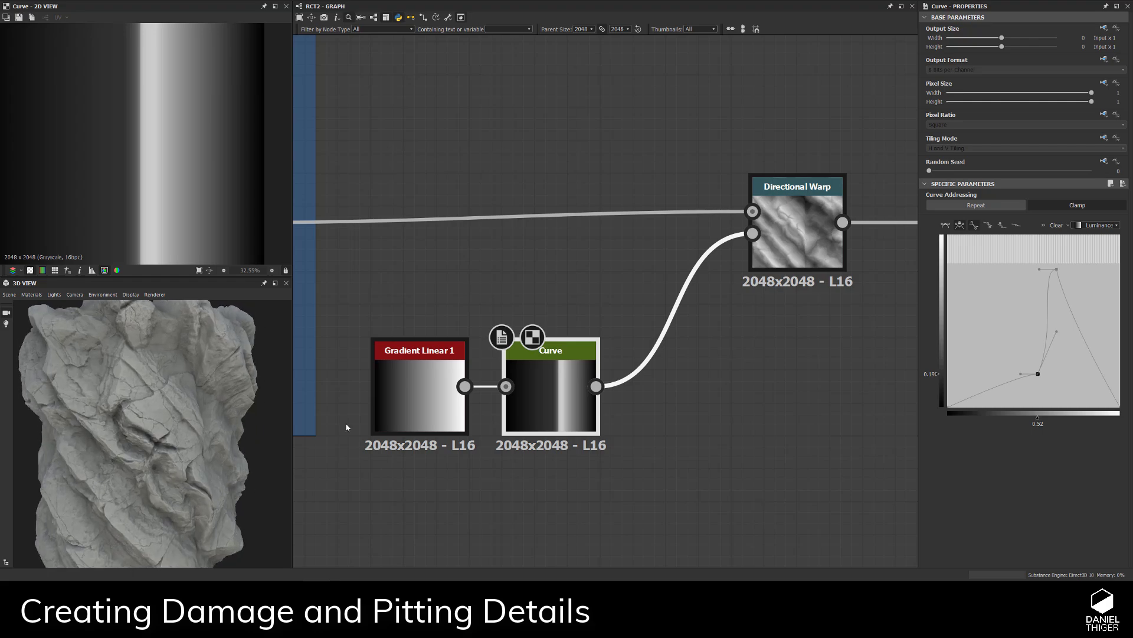
- Move the Curve's lower point to about 0.21, 0.16 and add a point at about 0.44, 0.54 on the rising side
left_click_drag(1039, 375, 999, 374)
left_click(1024, 314)
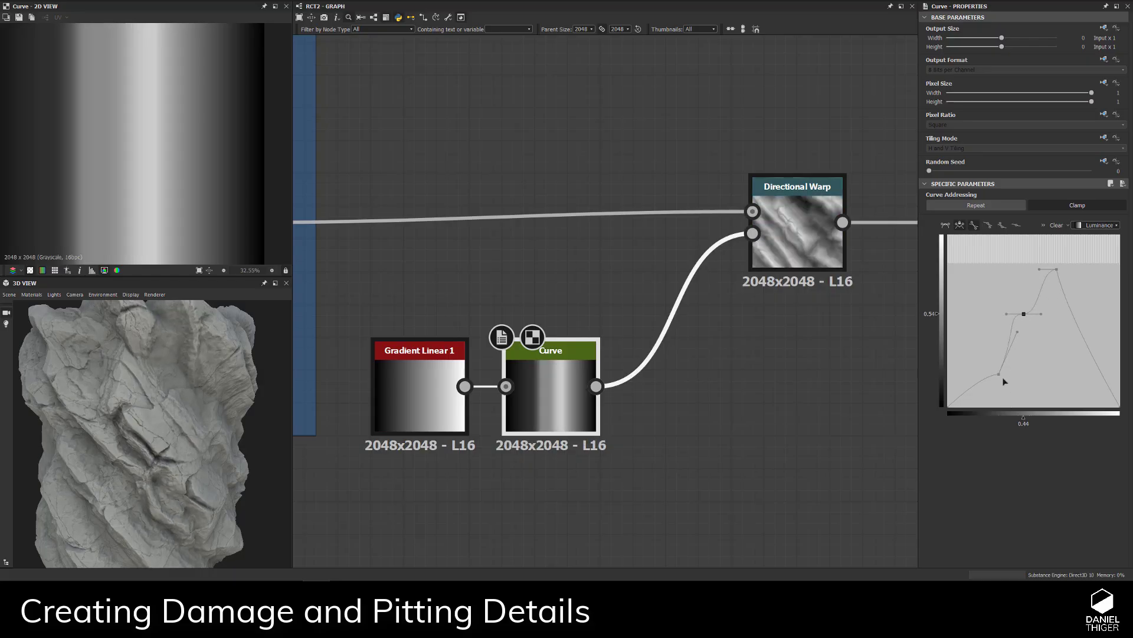
left_click_drag(999, 376, 983, 380)
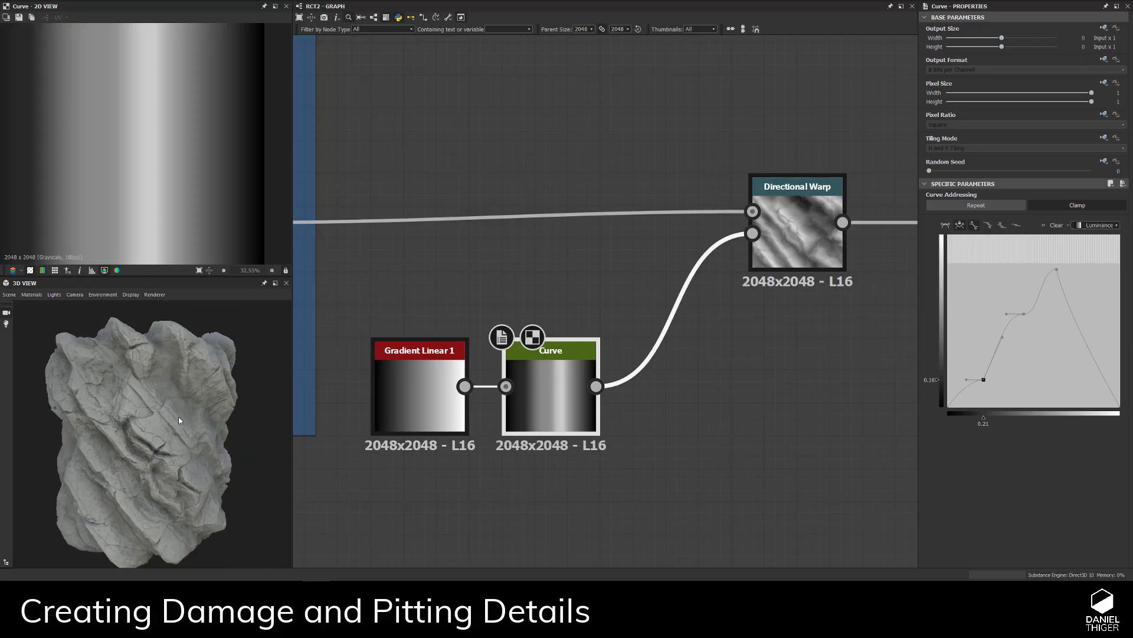
- Move the Directional Warp farther away and insert a Blur node after the Curve, aligned in the same row
left_click_drag(796, 250, 877, 250)
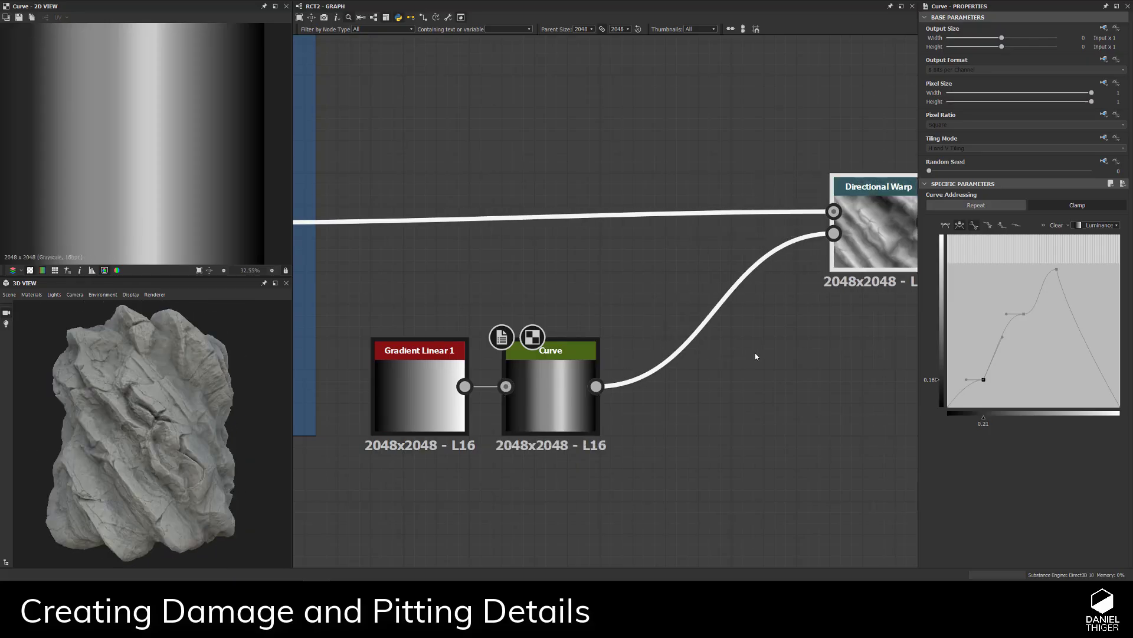
key("space")
type("blur")
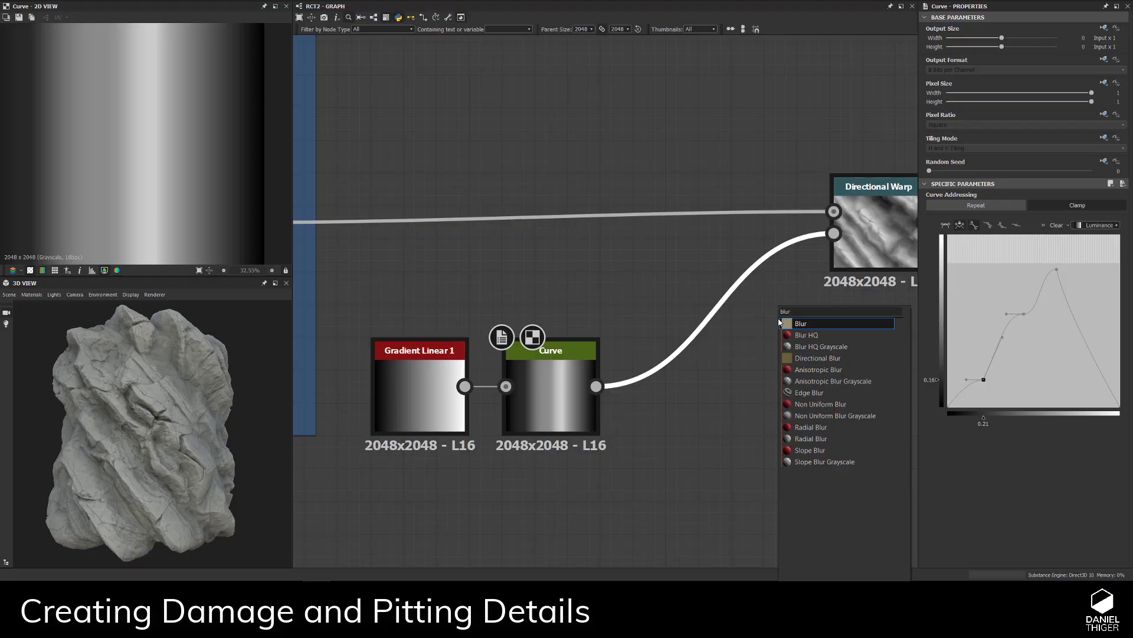
key("Return")
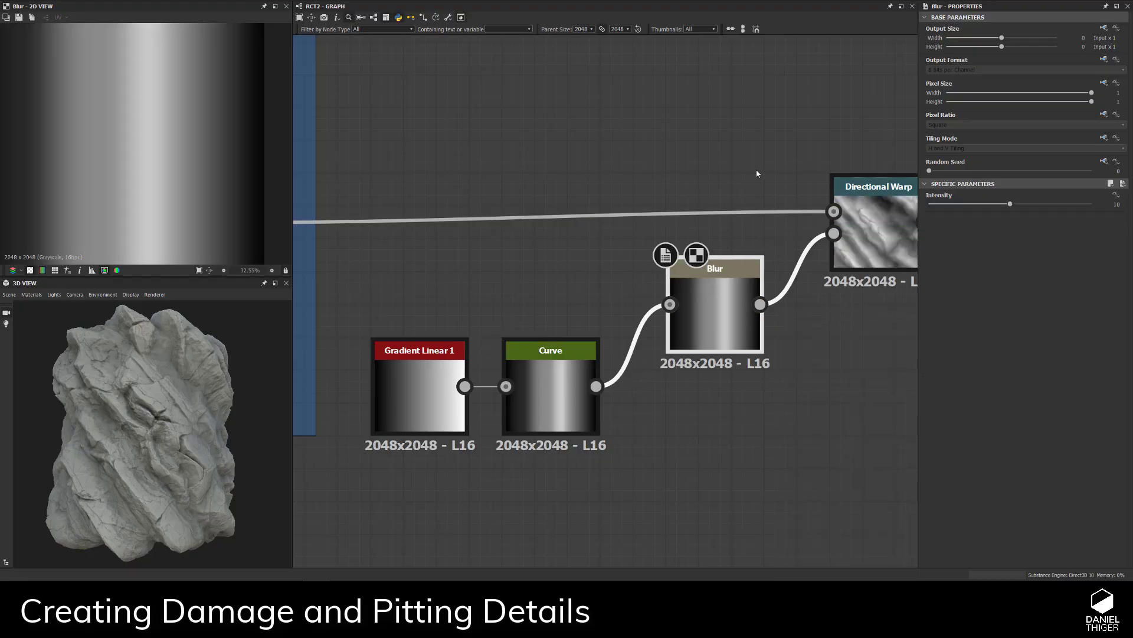
left_click_drag(738, 330, 703, 394)
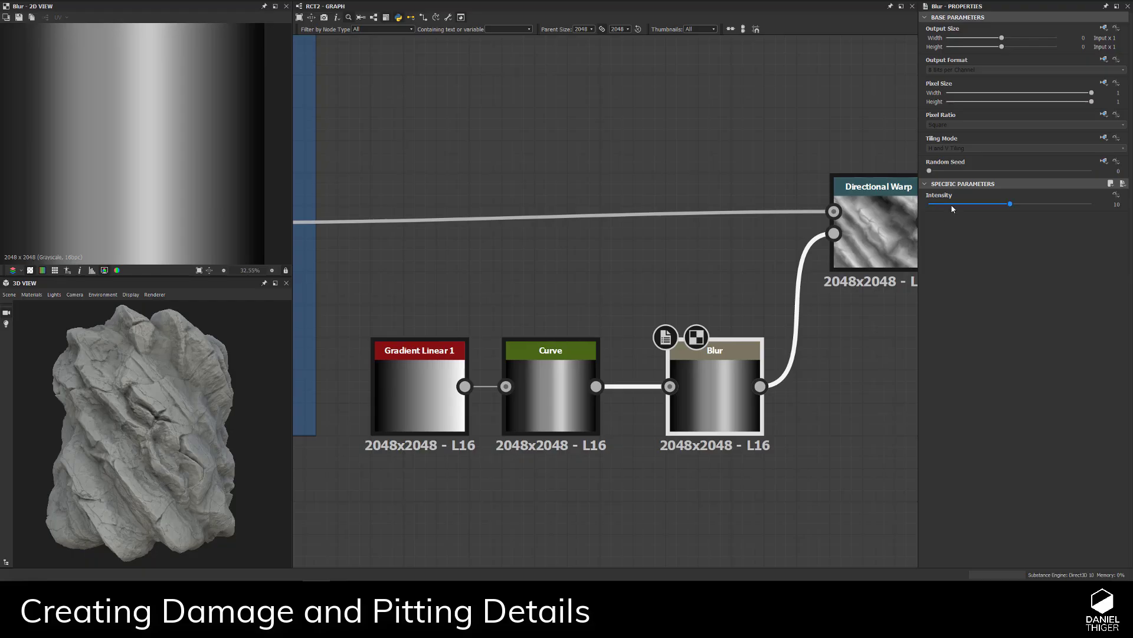
- Try the Blur node's Intensity at 20
left_click_drag(1010, 204, 1061, 210)
left_click_drag(101, 483, 53, 464)
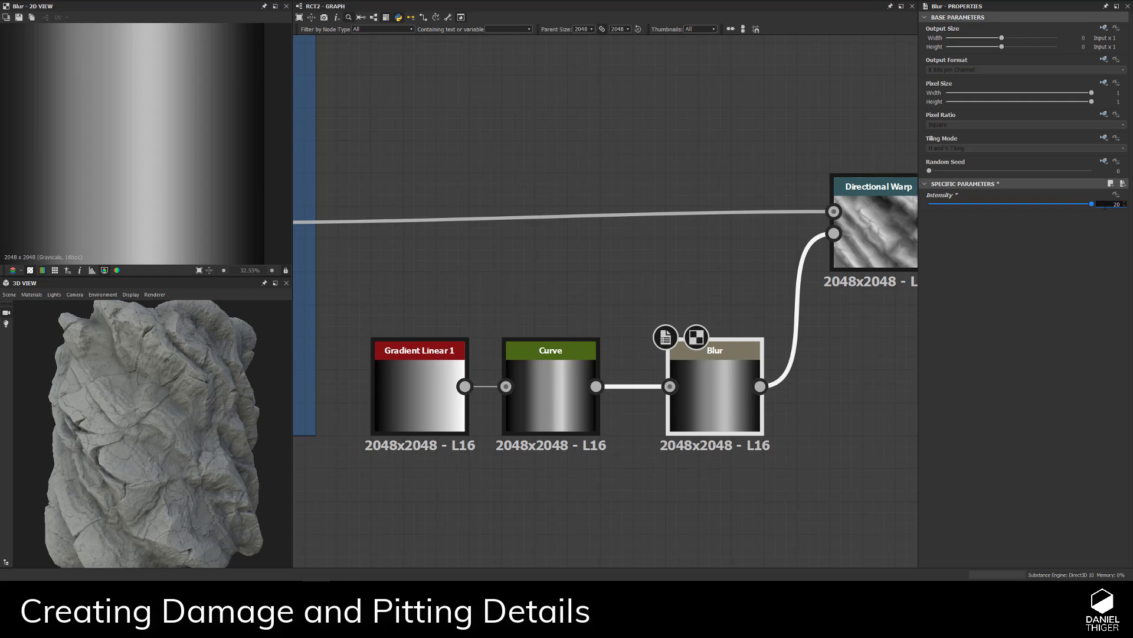
key("Return")
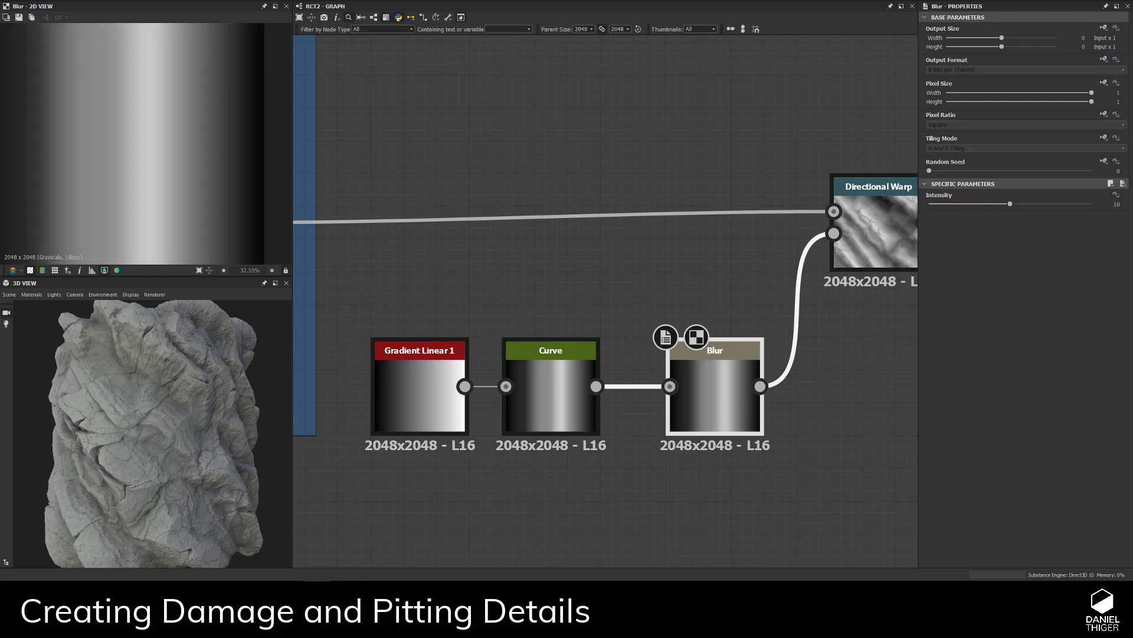
- Try the Directional Warp's Intensity at 60 and inspect the rock surface up close in the 3D view
left_click(876, 239)
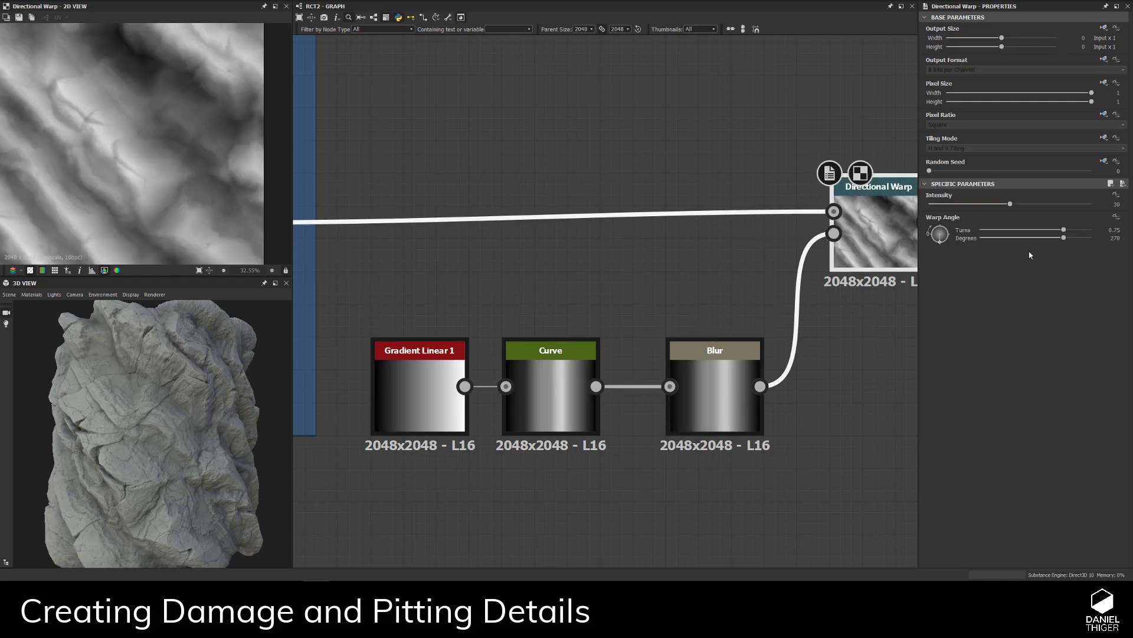
double_click(1116, 204)
type("60")
key("Return")
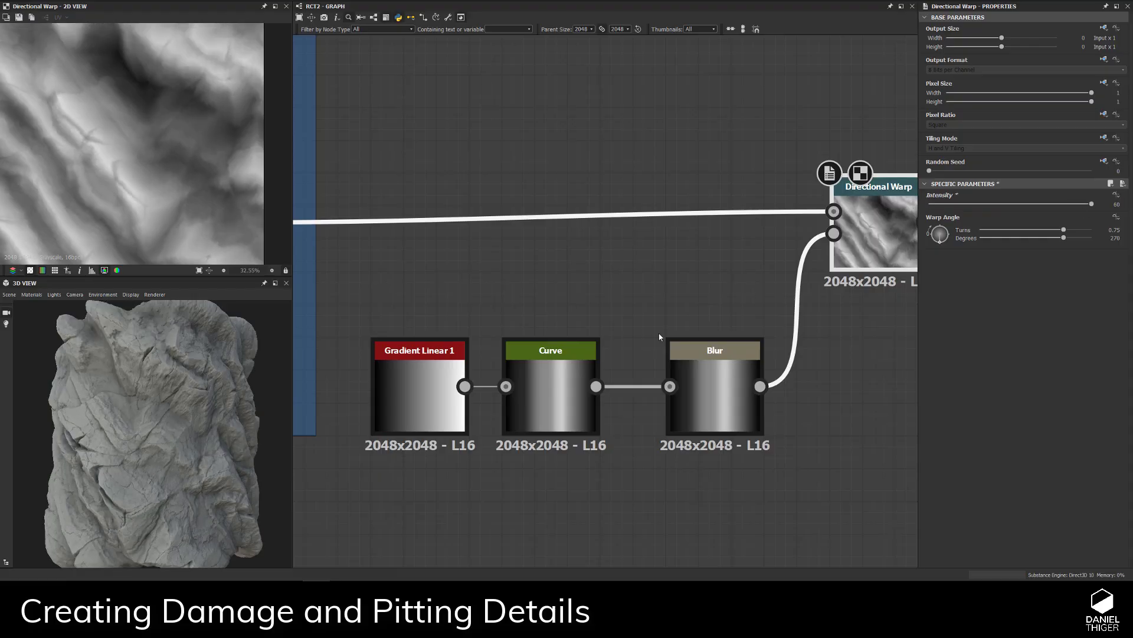
left_click_drag(233, 427, 244, 437)
scroll(177, 443, "up", 5)
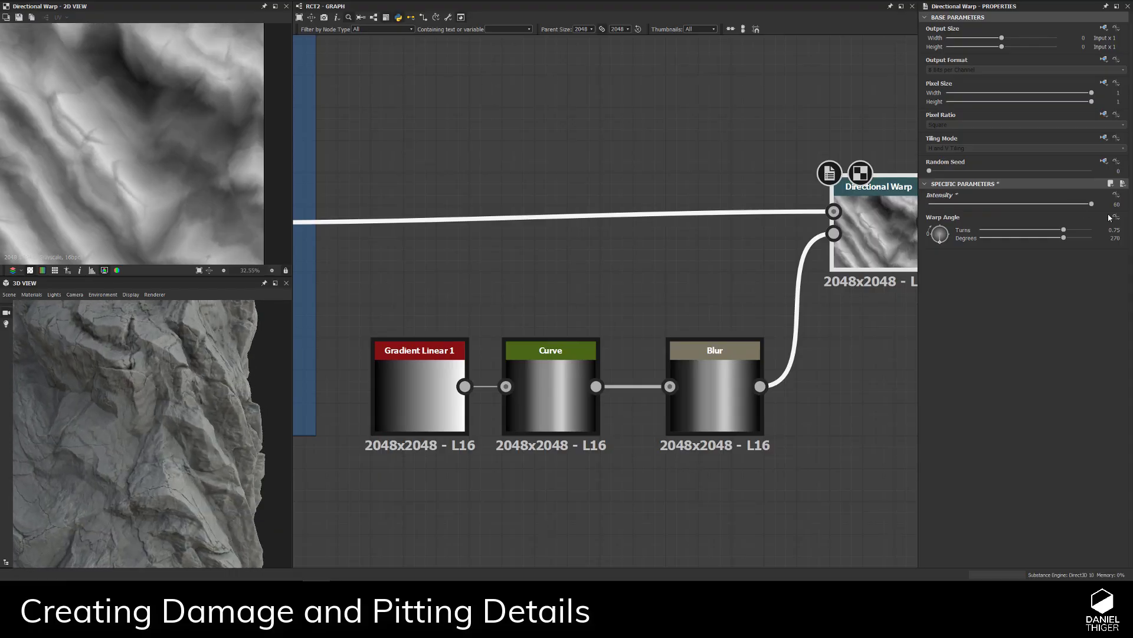
- Set the Directional Warp's Intensity to about 41
left_click_drag(1091, 205, 1040, 197)
scroll(423, 223, "down", 1)
scroll(422, 223, "down", 1)
scroll(86, 173, "down", 2)
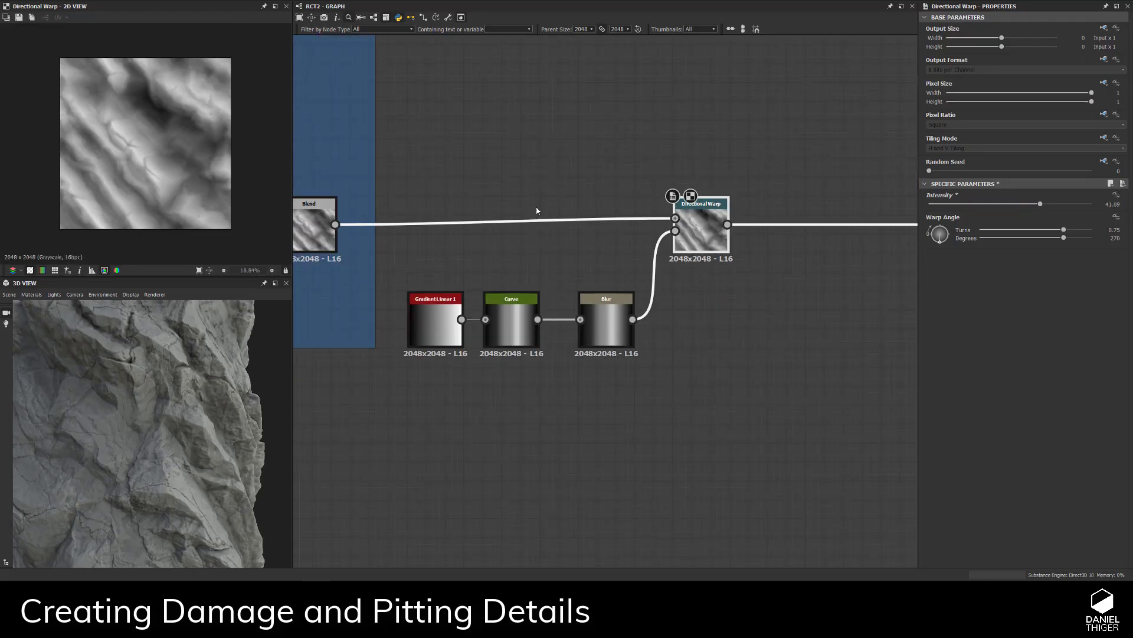
- Compare the preceding Blend's output with the Directional Warp's result and inspect the distorted rock in the 3D view
middle_click_drag(417, 264, 504, 266)
left_click(389, 224)
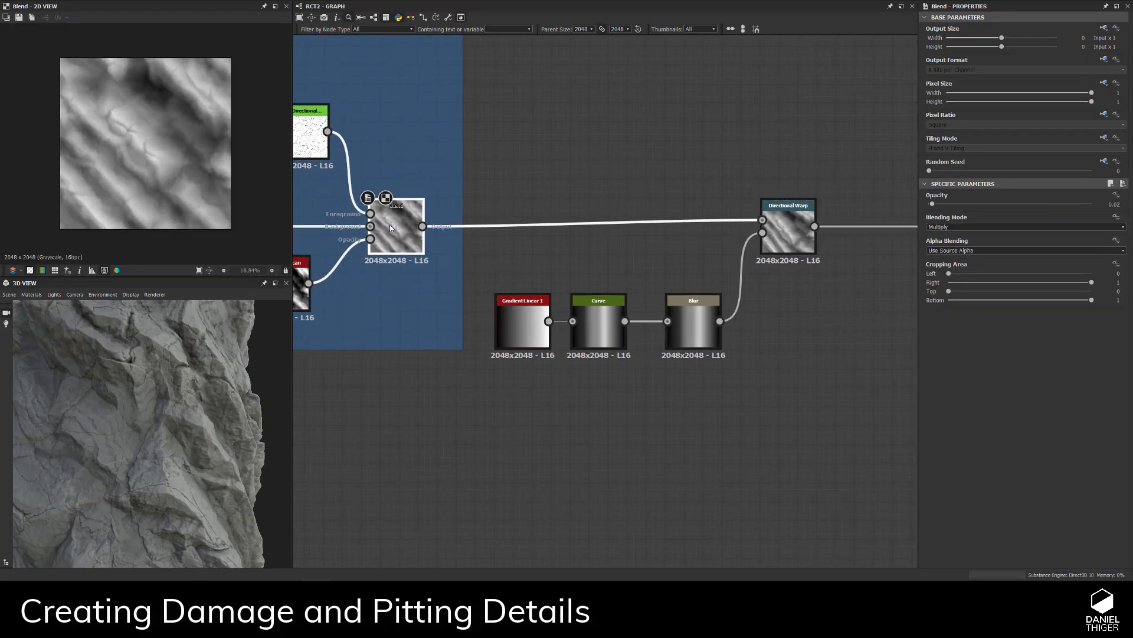
left_click(788, 234)
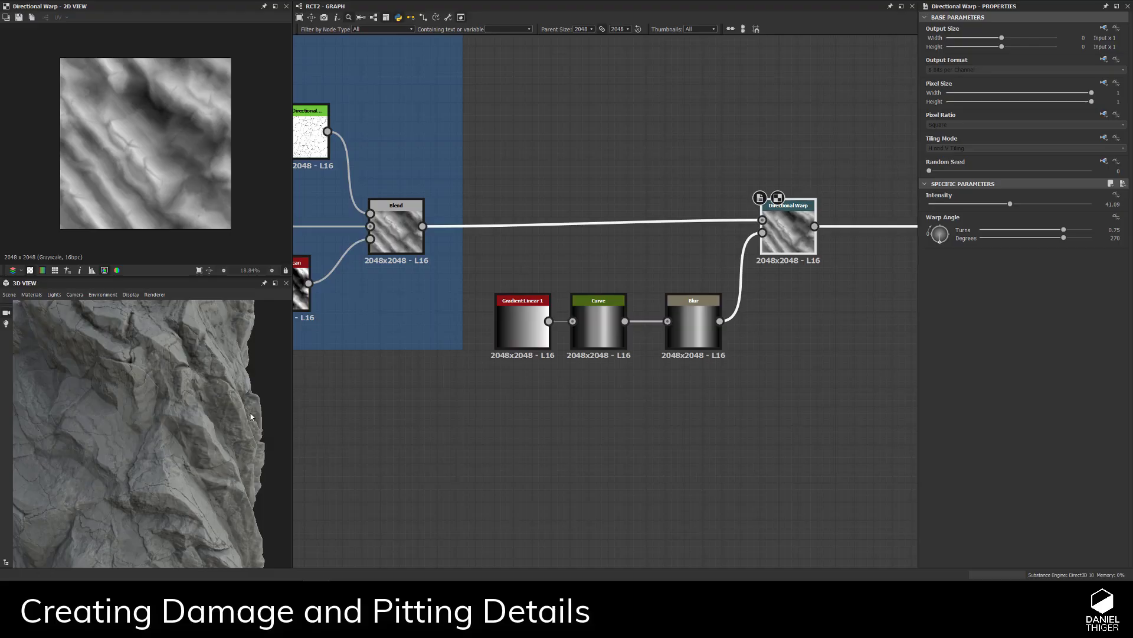
scroll(100, 422, "down", 5)
scroll(128, 451, "up", 8)
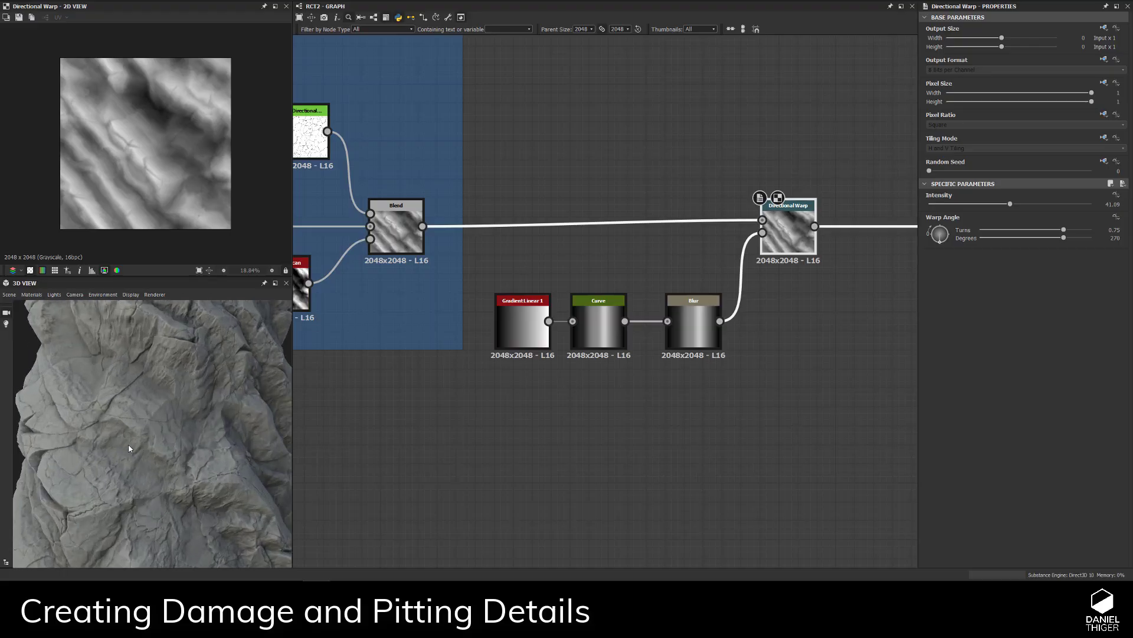
scroll(171, 439, "down", 5)
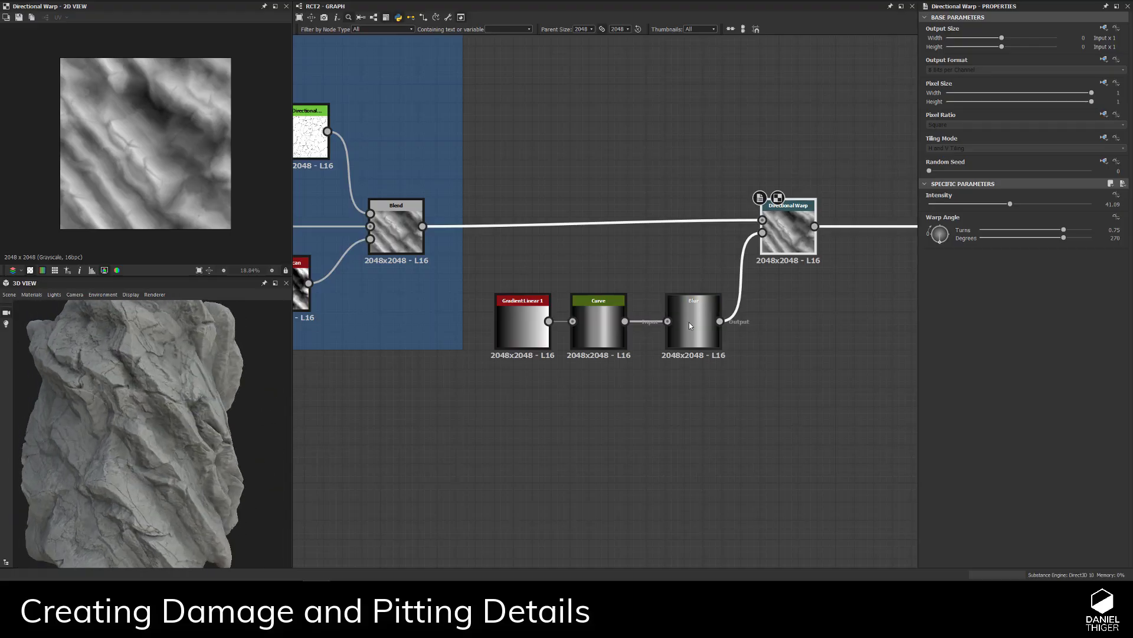
- Move the Blur node closer to the Curve and enclose the gradient, Curve, Blur and Directional Warp nodes in a frame
left_click_drag(689, 326, 671, 325)
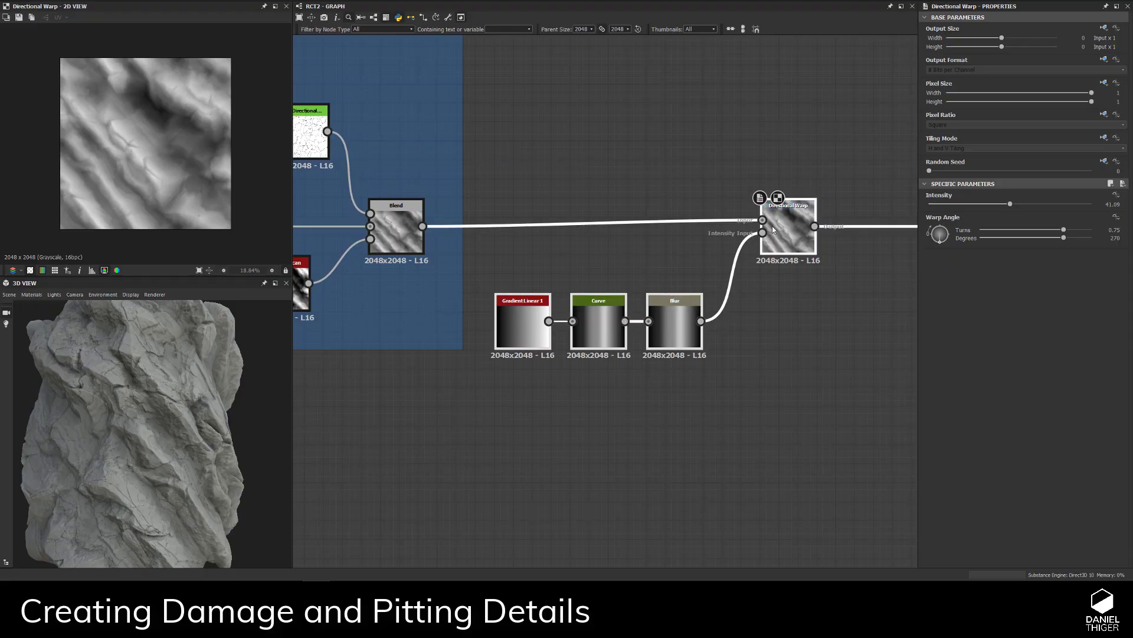
right_click(792, 242)
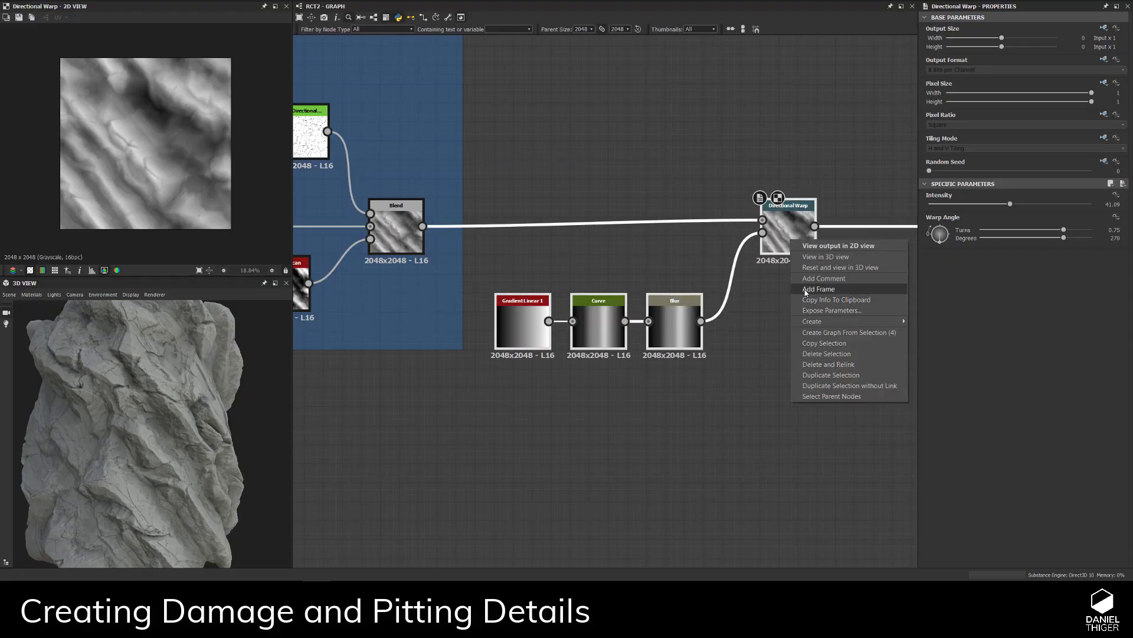
left_click(818, 289)
left_click_drag(498, 177, 512, 164)
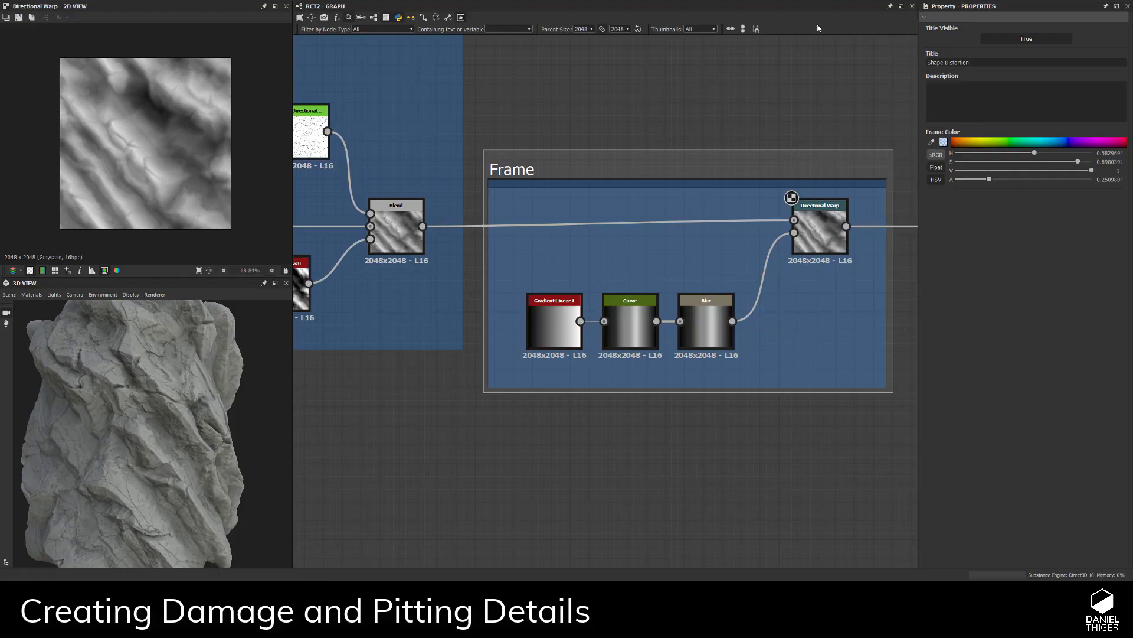
- Title the new frame Shape Distortion and tighten it around its nodes
left_click(647, 114)
left_click_drag(794, 205, 781, 205)
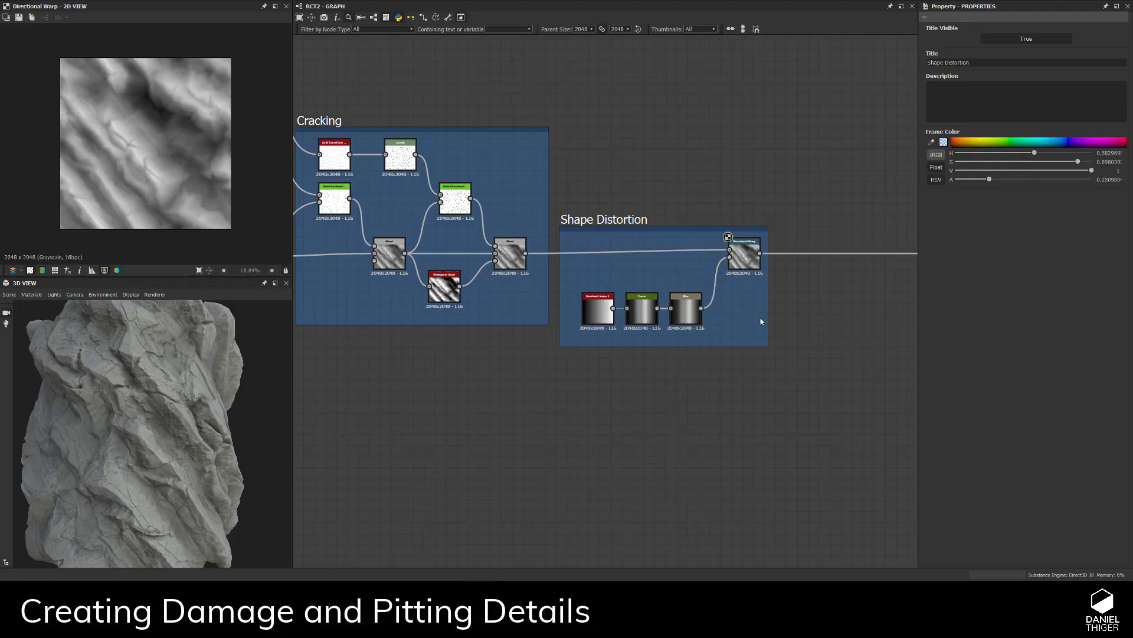
scroll(761, 322, "up", 2)
left_click_drag(714, 358, 718, 345)
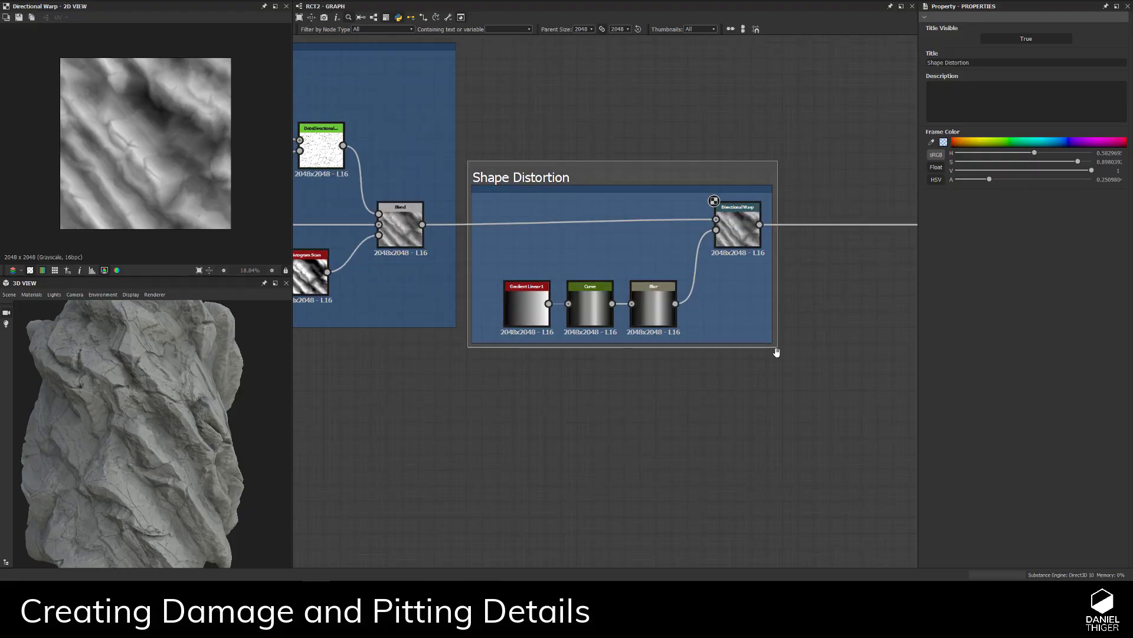
- Examine the cracked rock surface up close in the 3D view
middle_click_drag(777, 352, 651, 384)
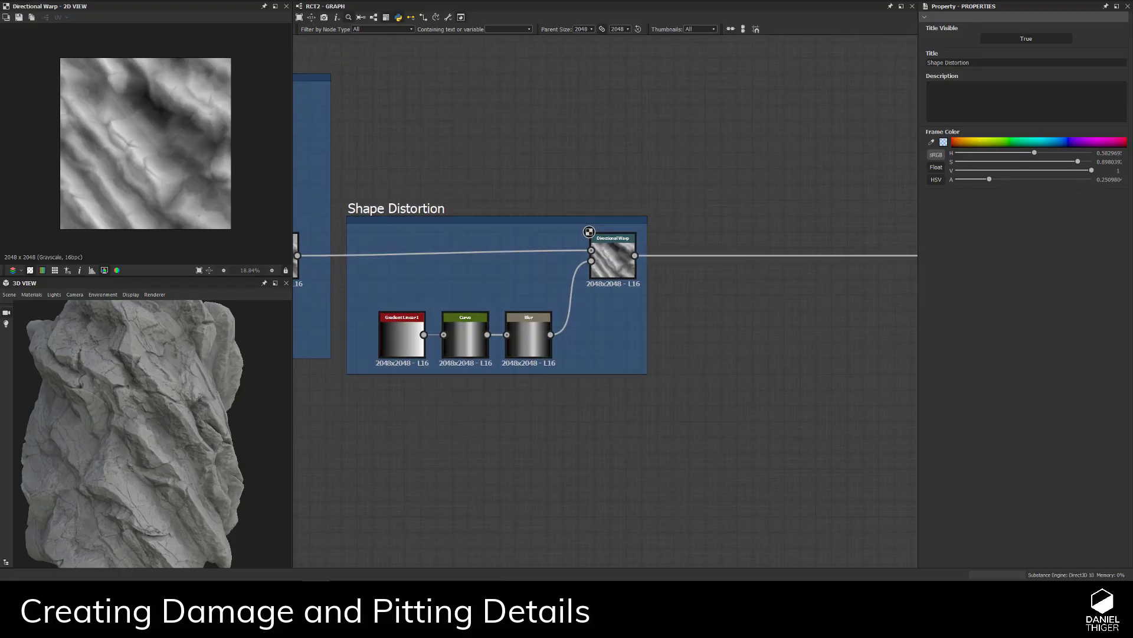
middle_click_drag(677, 348, 599, 392)
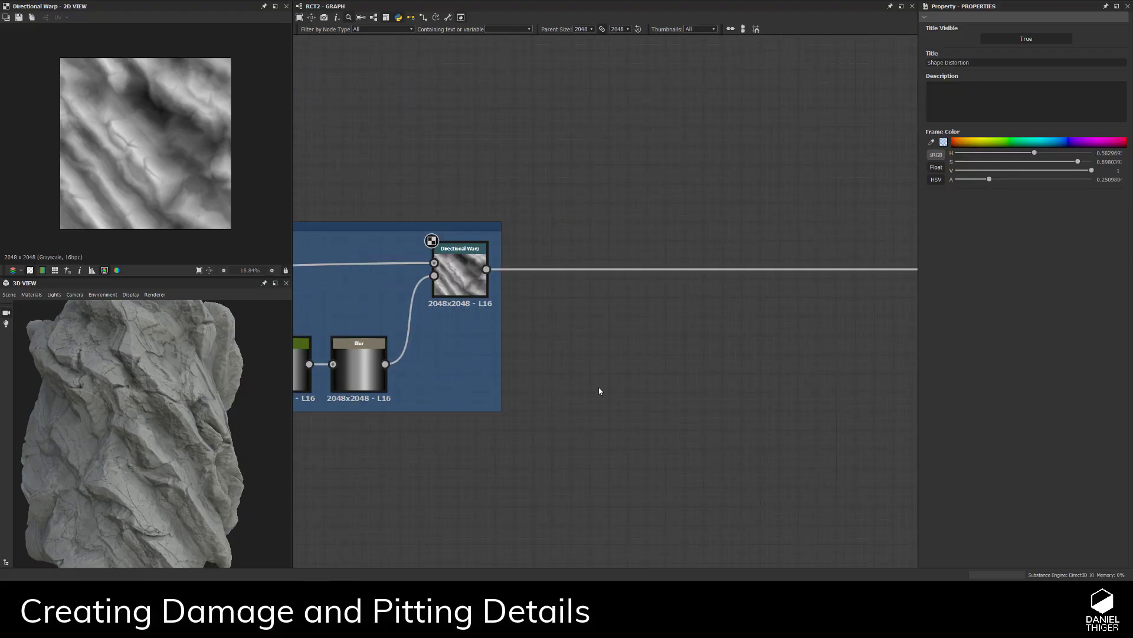
scroll(600, 392, "down", 3)
scroll(124, 429, "up", 5)
scroll(119, 422, "down", 5)
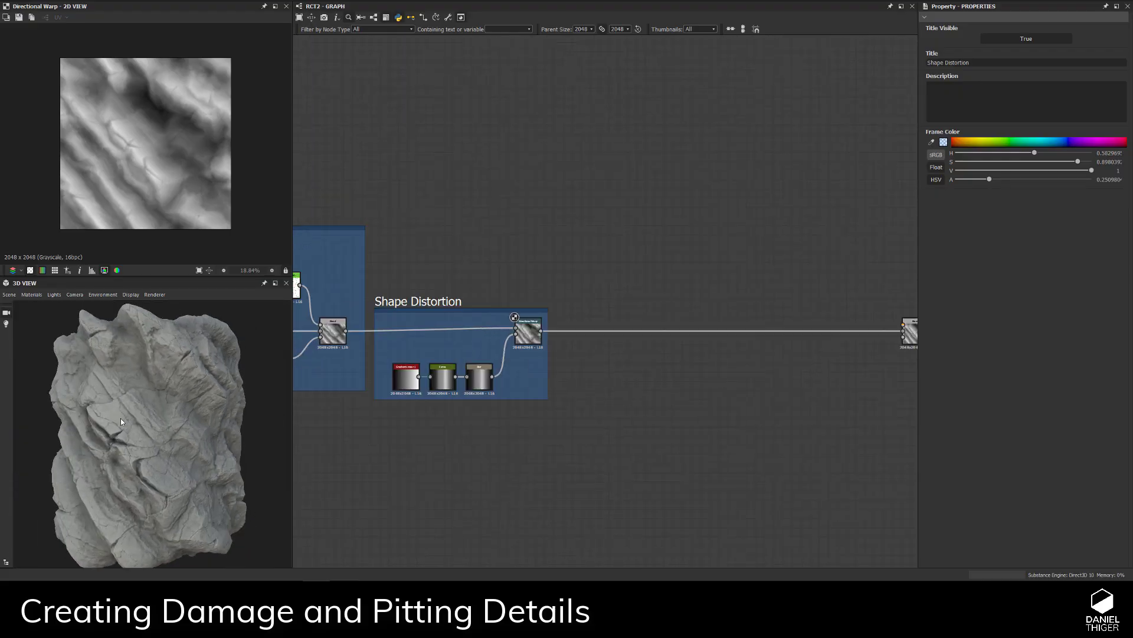
scroll(176, 412, "up", 4)
left_click_drag(121, 418, 148, 393)
- Move the final Blend together with all output nodes farther from the Shape Distortion frame to make room
middle_click_drag(544, 374, 403, 387)
scroll(403, 387, "down", 2)
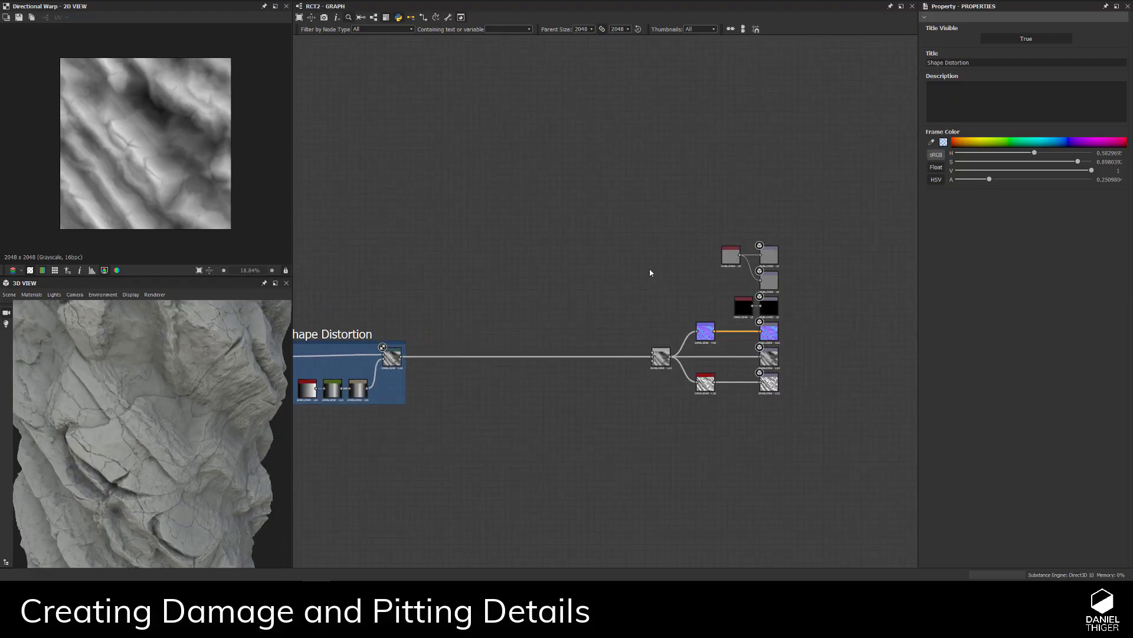
left_click_drag(701, 311, 812, 417)
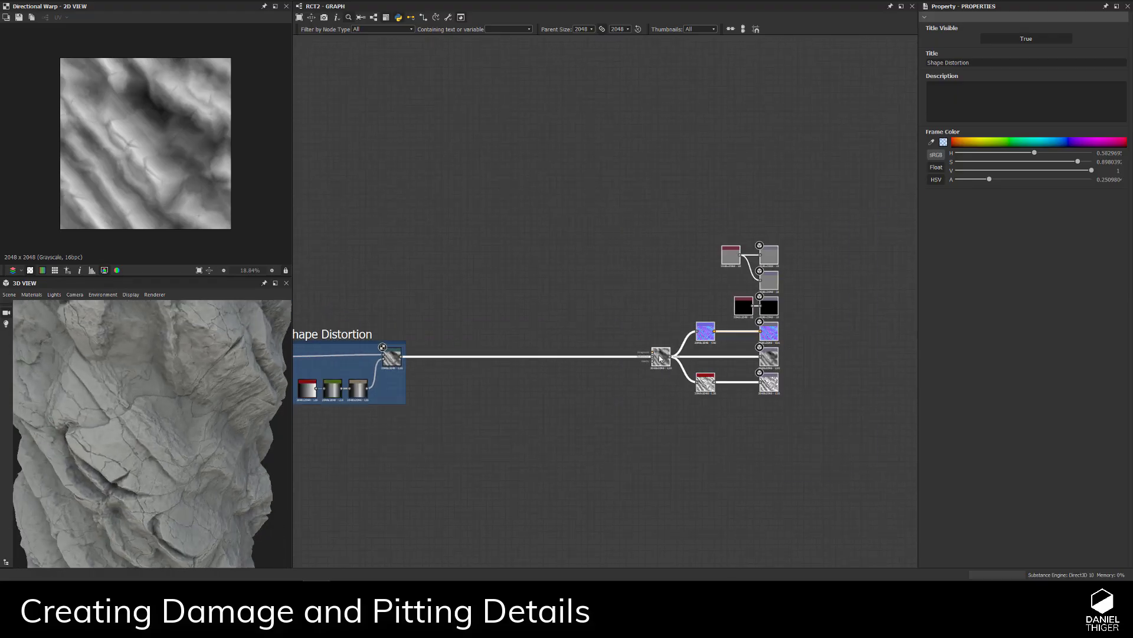
left_click_drag(660, 358, 705, 358)
left_click_drag(117, 443, 142, 423)
middle_click_drag(622, 403, 628, 419)
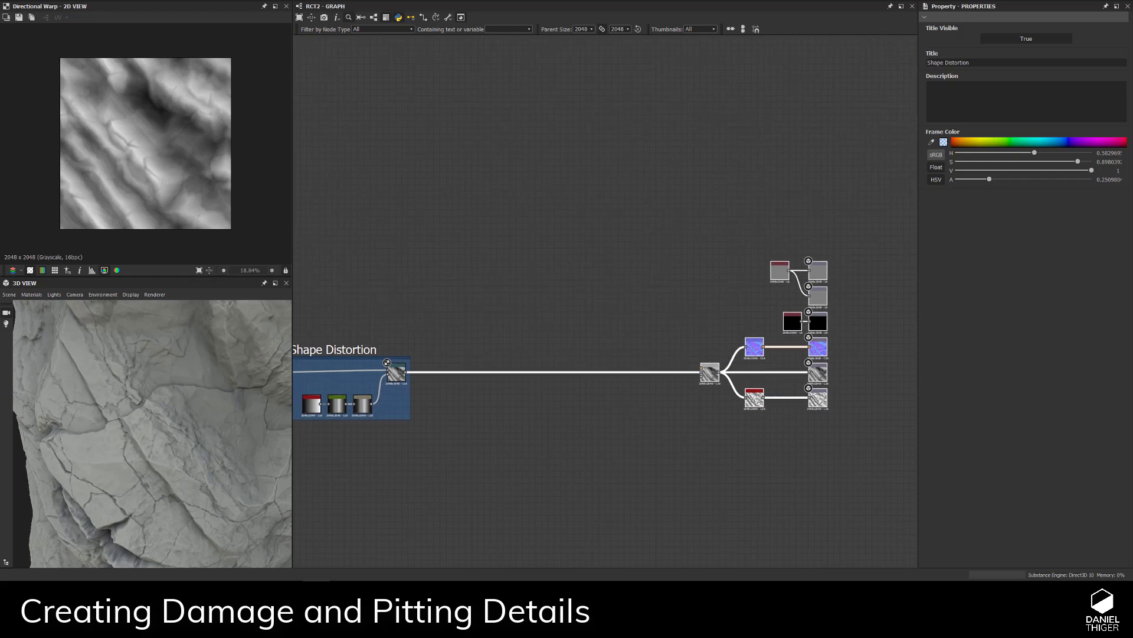
middle_click_drag(483, 415, 501, 422)
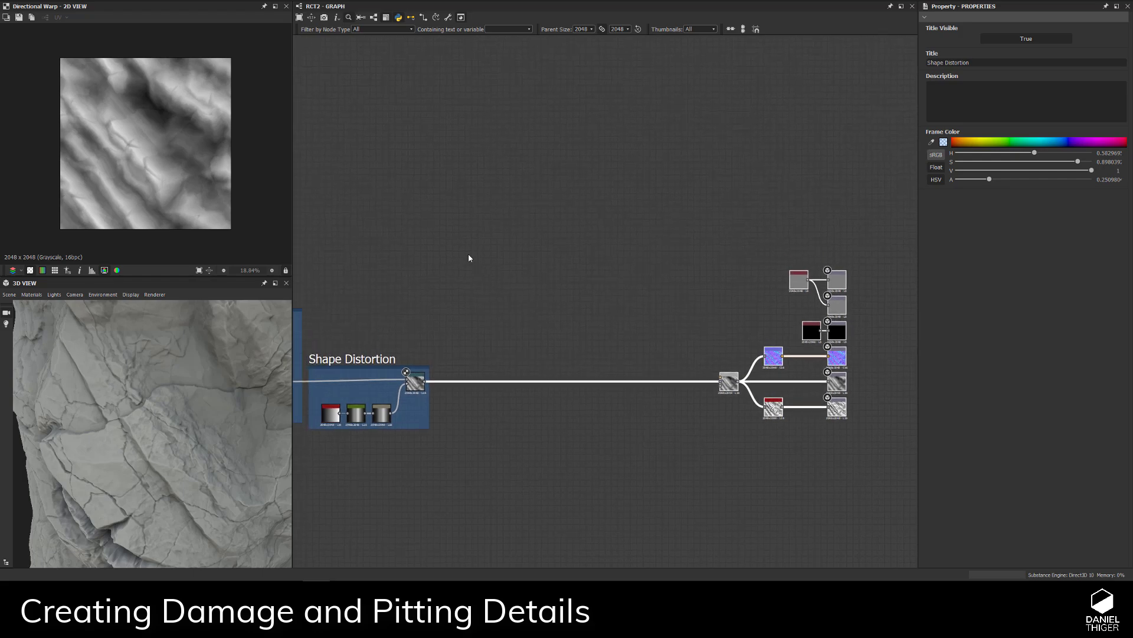
- Add a BnW Spots 1 noise node and place it above the main connection, just past the Shape Distortion frame
key("space")
type("bn")
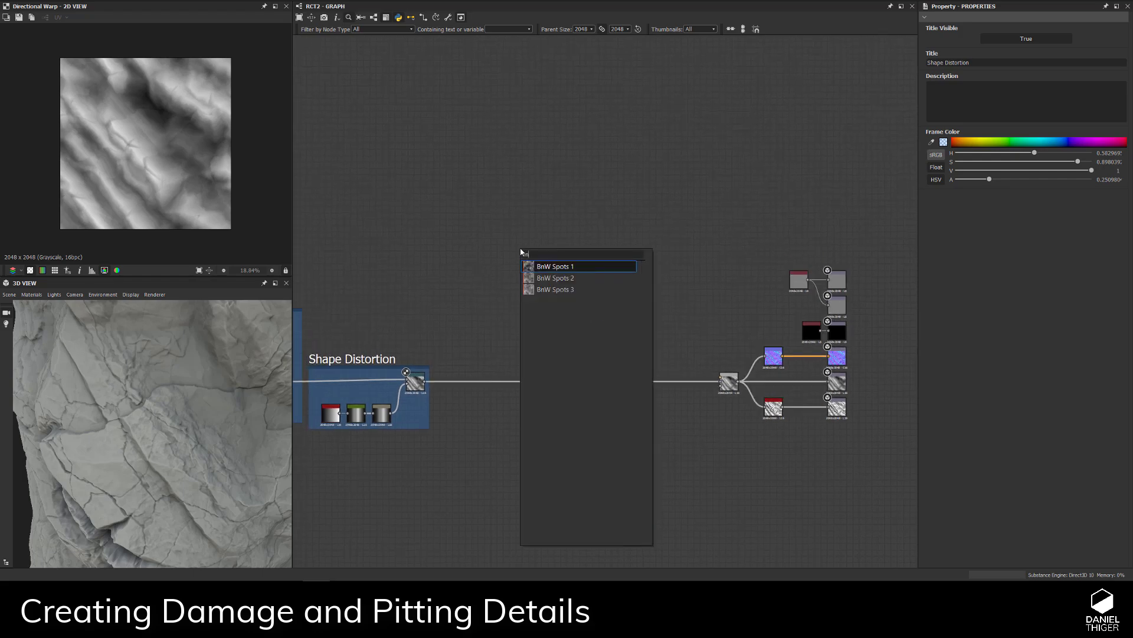
left_click(549, 266)
scroll(509, 250, "up", 4)
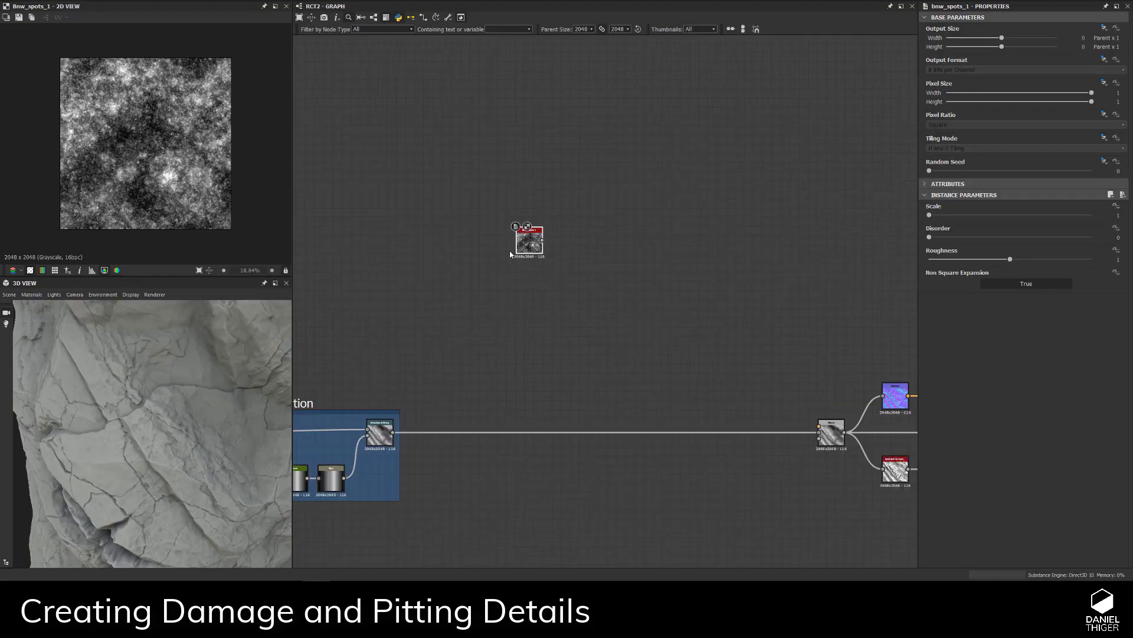
left_click_drag(545, 237, 452, 329)
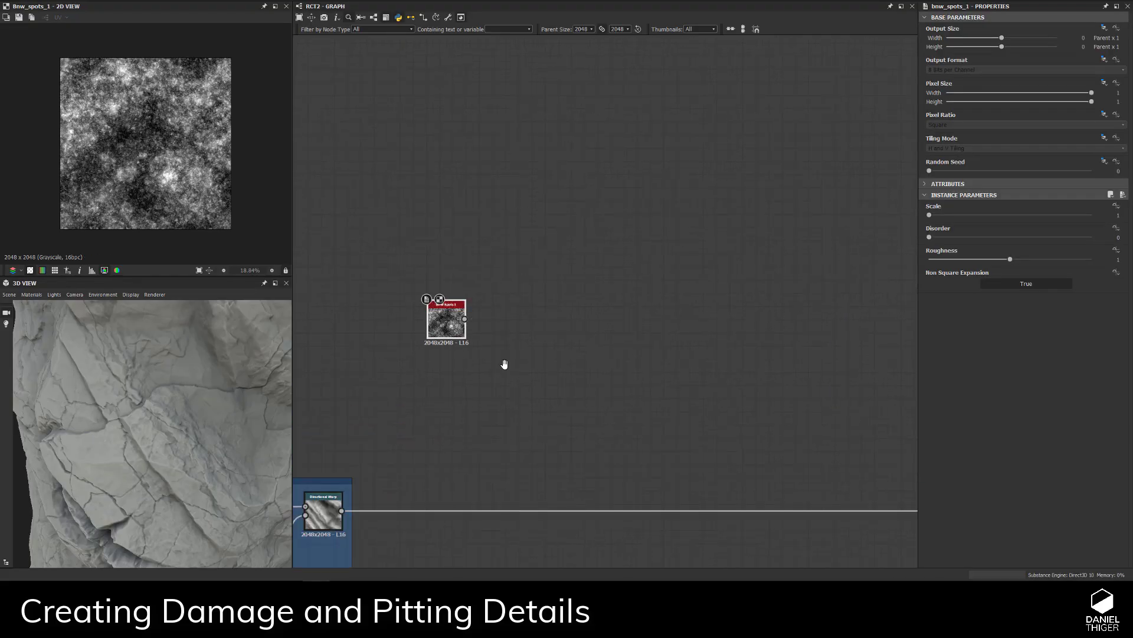
middle_click_drag(506, 364, 500, 295)
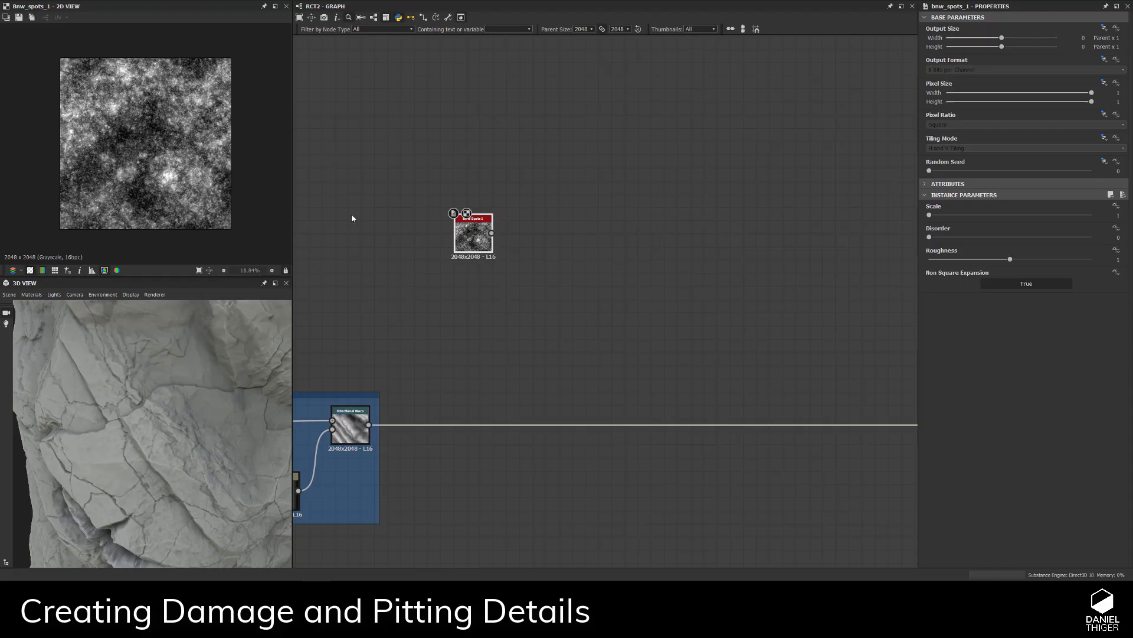
left_click_drag(474, 233, 447, 241)
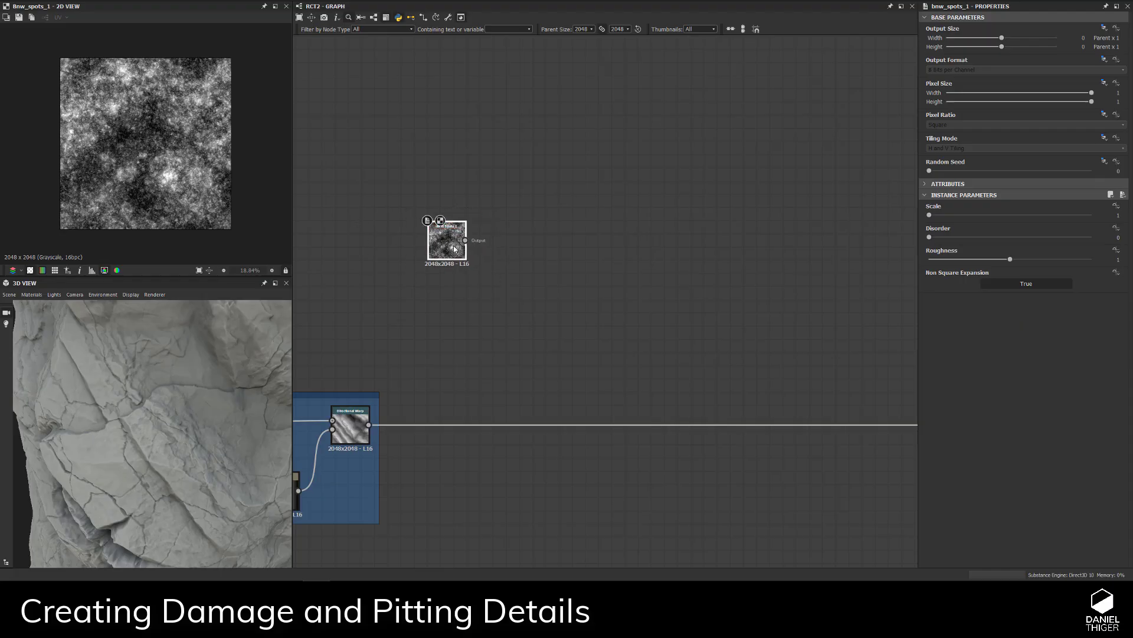
- Add a Highpass Grayscale node fed by BnW Spots 1 and space the two nodes farther apart
key("space")
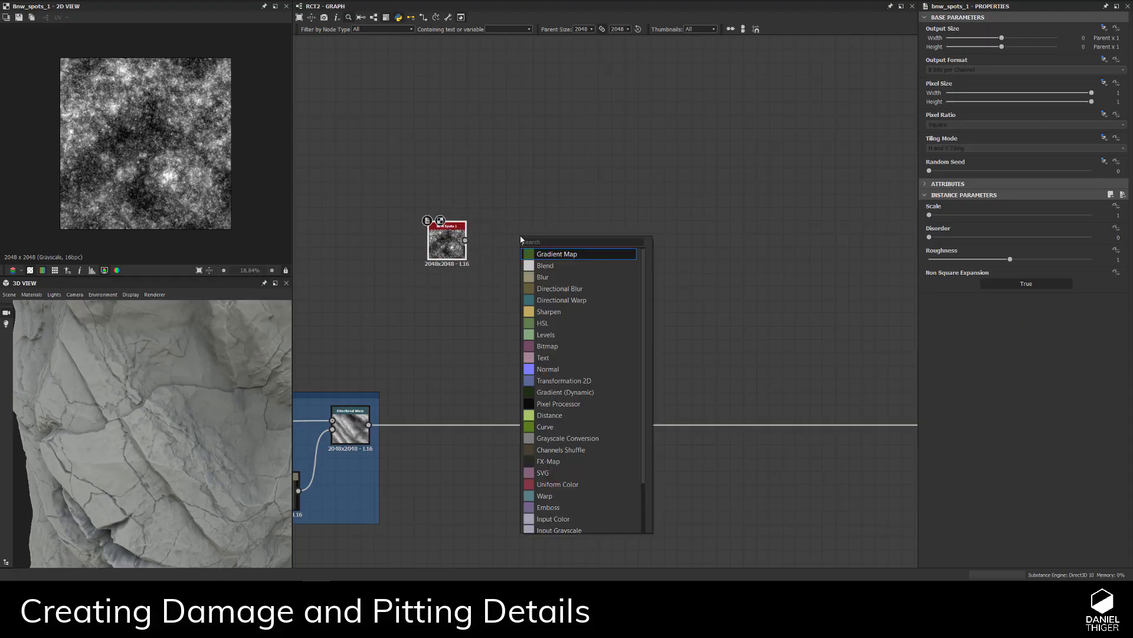
type("high")
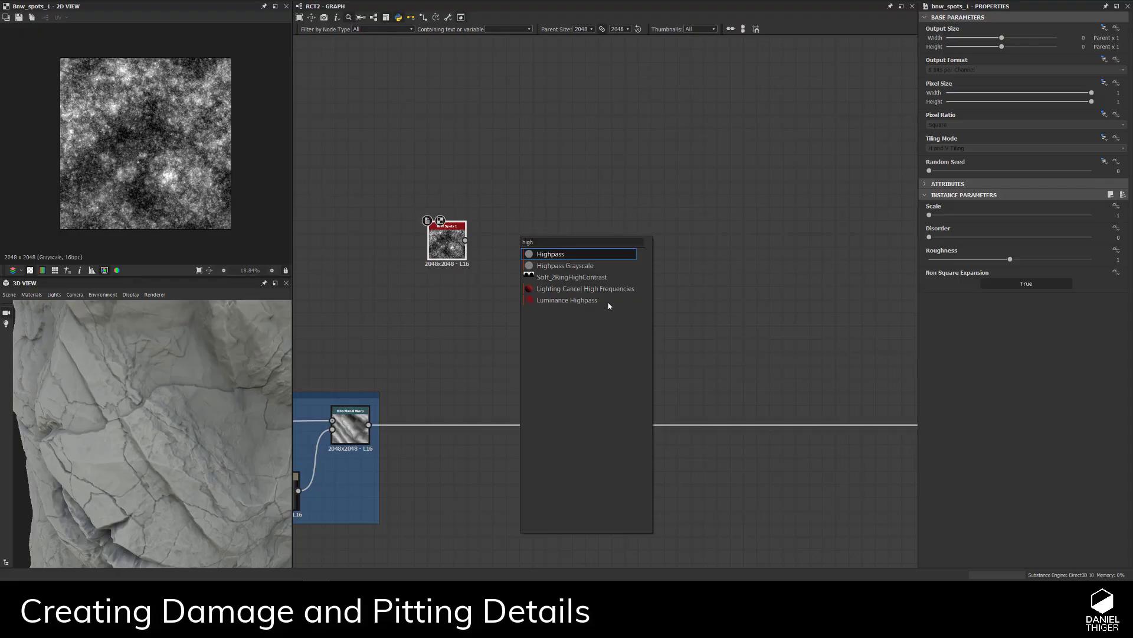
left_click(567, 266)
scroll(413, 289, "up", 2)
left_click(475, 222)
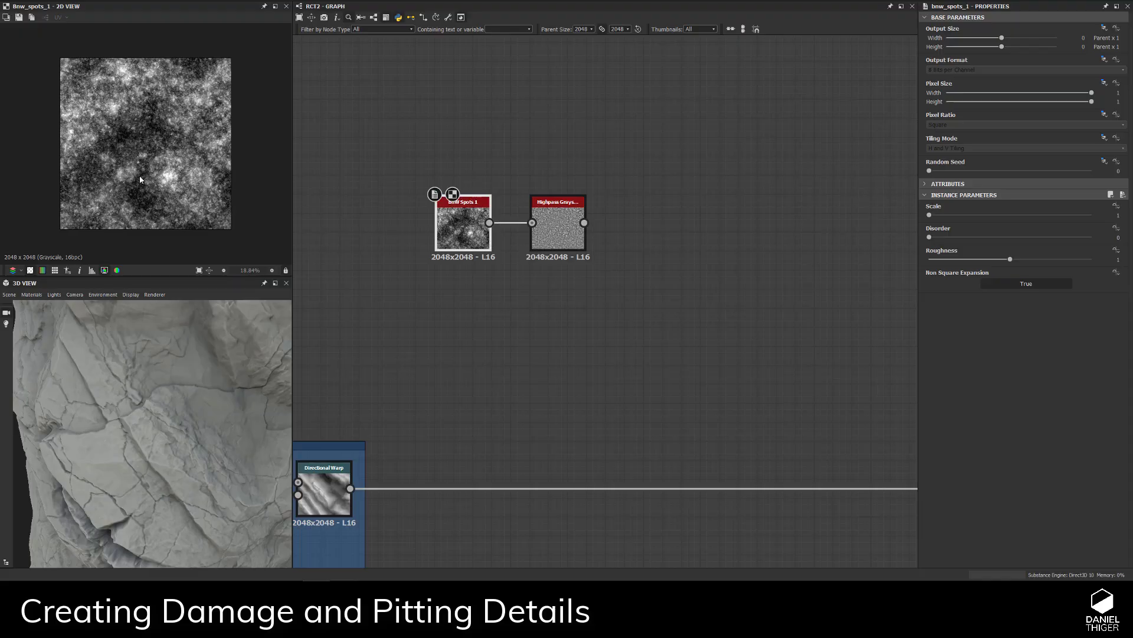
left_click_drag(576, 237, 670, 236)
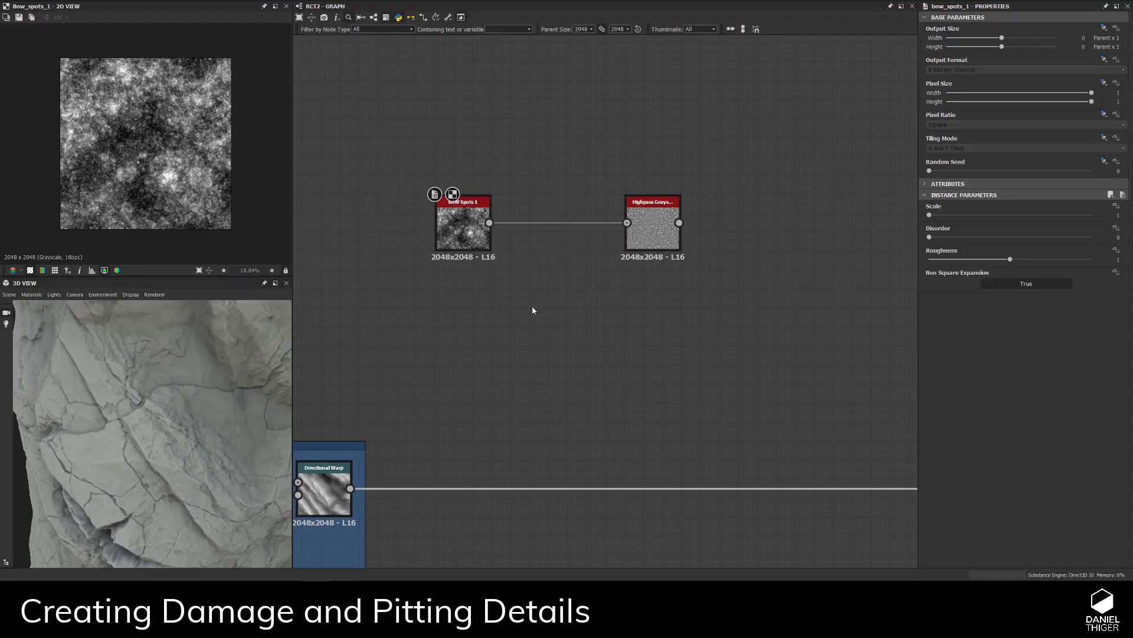
- Add a Levels node below the Highpass Grayscale and feed it from BnW Spots 1
key("space")
type("le")
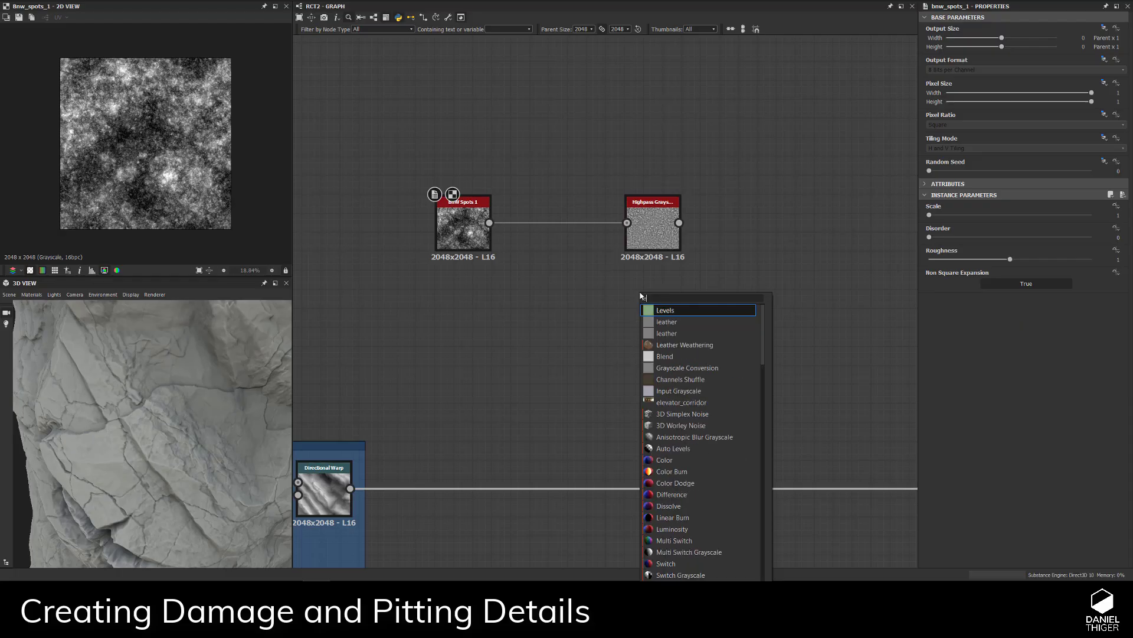
left_click(666, 311)
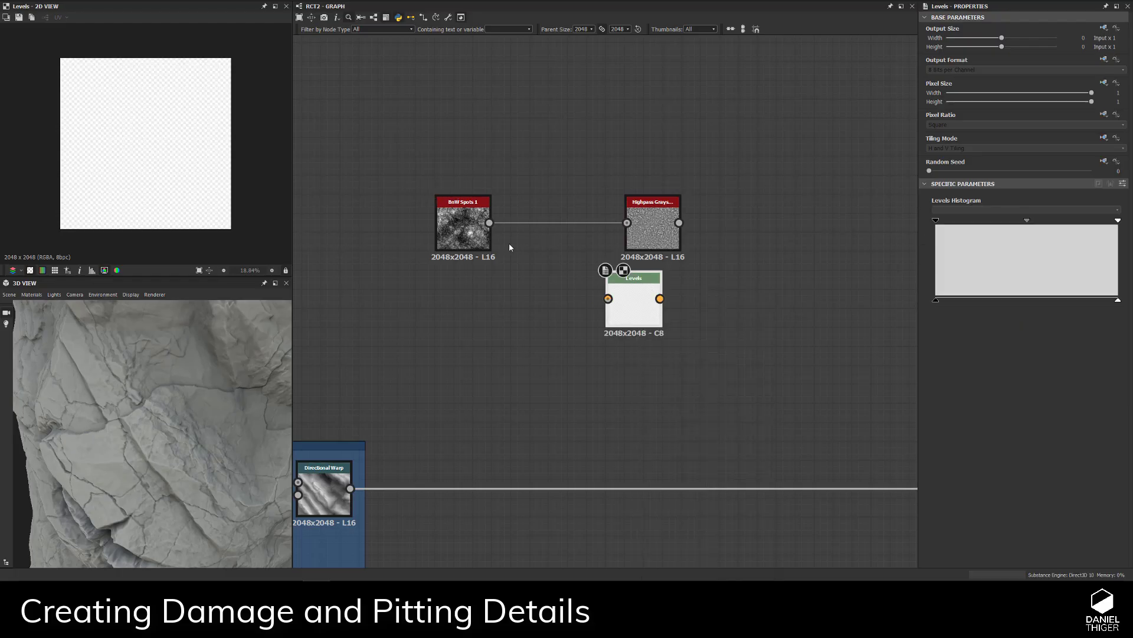
left_click_drag(489, 222, 601, 306)
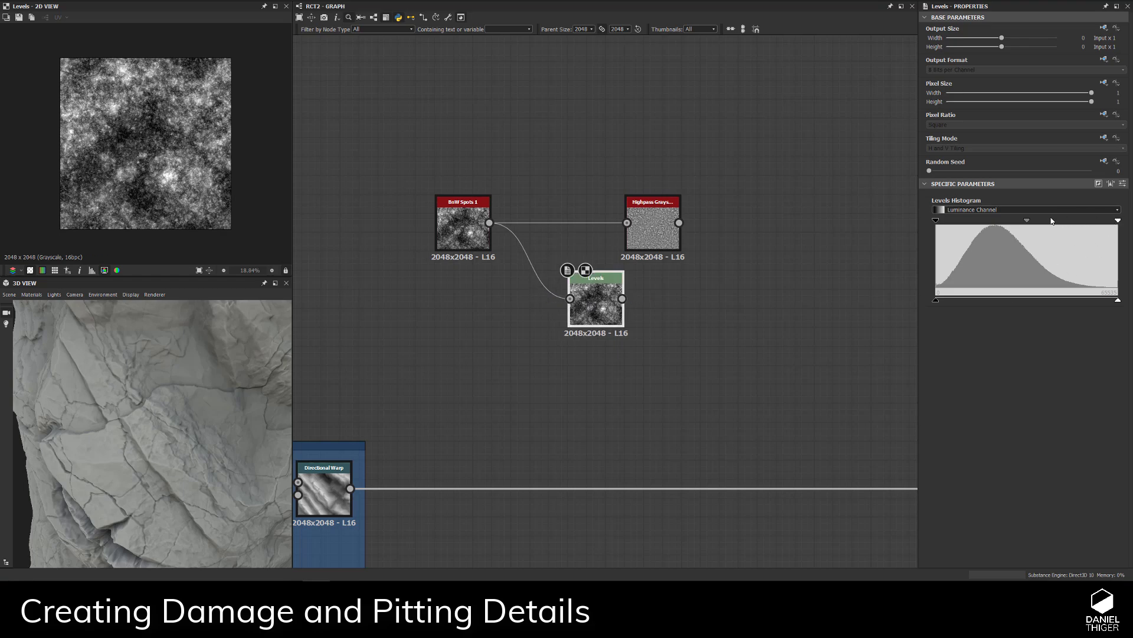
- Narrow the Levels input range, with the black point near the histogram peak and the white point slightly lowered, and compare with the source noise
left_click_drag(1118, 220, 1086, 220)
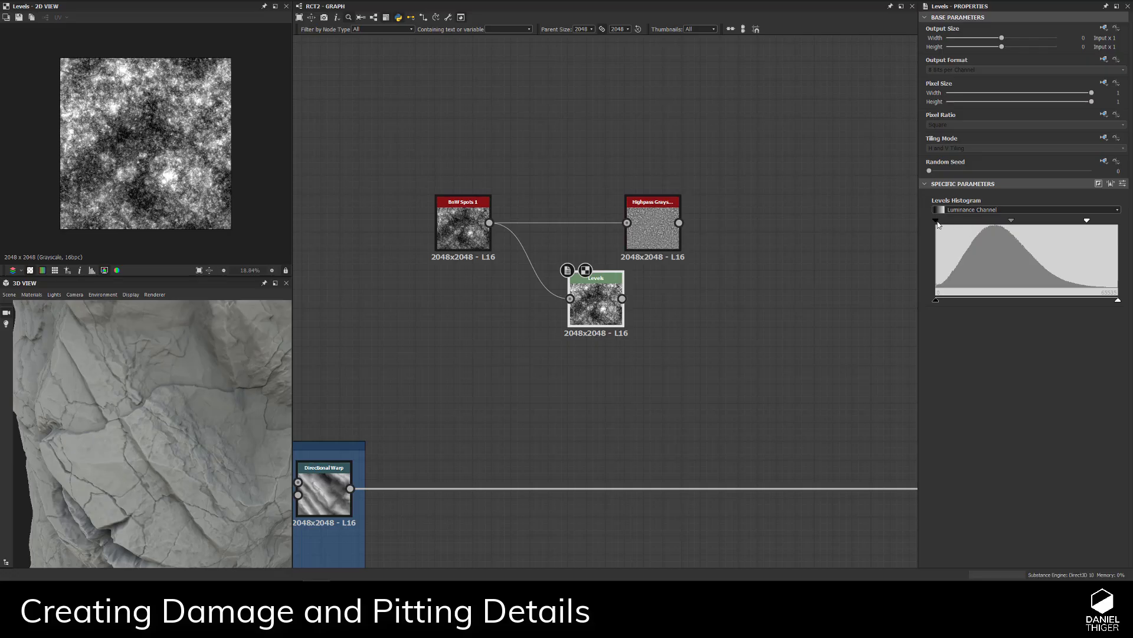
left_click_drag(937, 221, 994, 227)
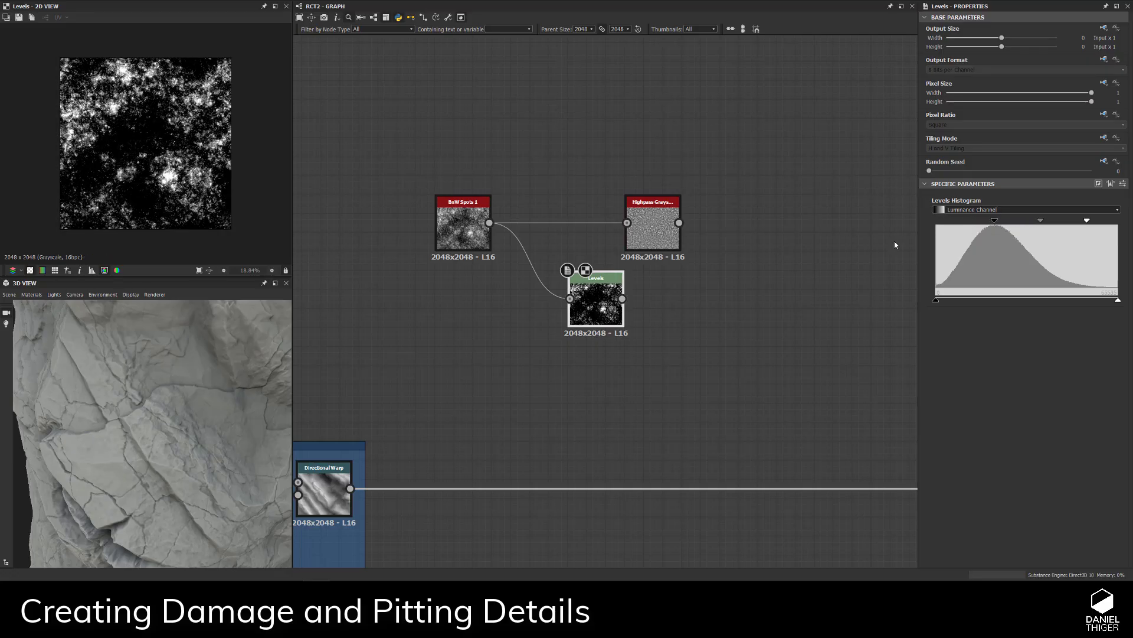
scroll(465, 232, "up", 4)
double_click(465, 233)
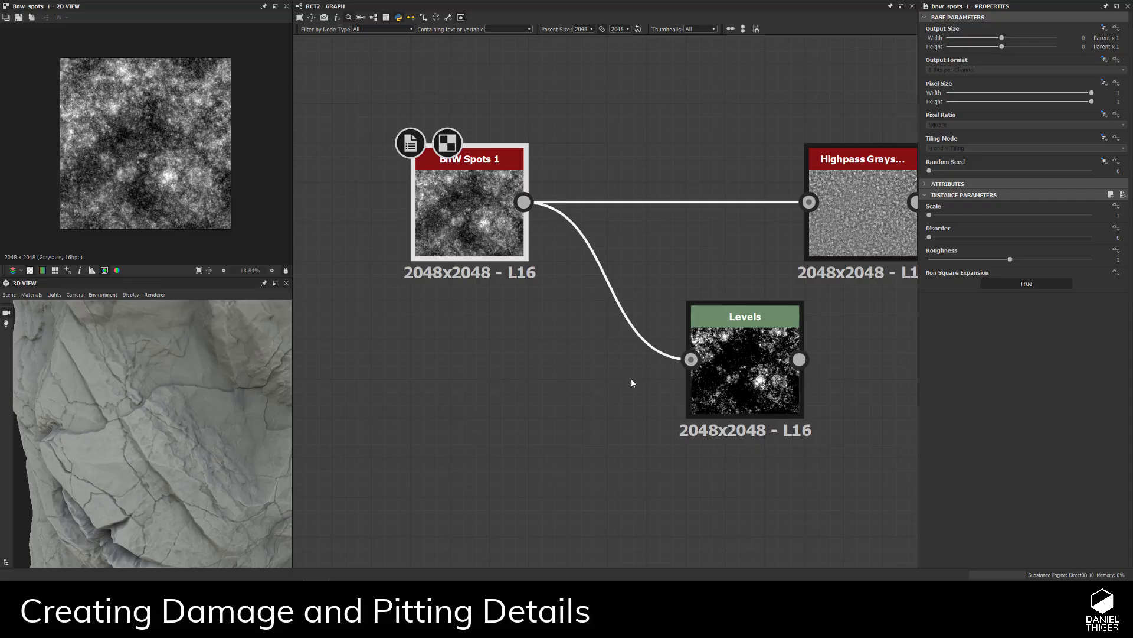
left_click(745, 378)
- Move the Highpass Grayscale node closer to BnW Spots 1 and set its Radius to 8
middle_click_drag(708, 472, 531, 478)
left_click_drag(530, 383, 607, 423)
left_click_drag(655, 217, 542, 216)
double_click(542, 217)
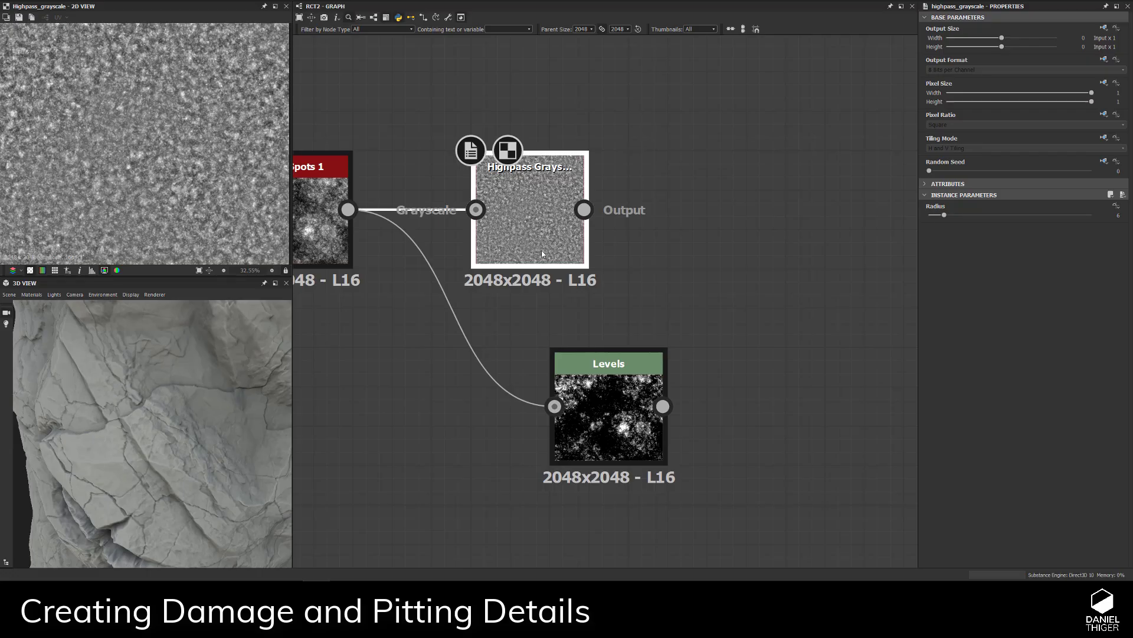
left_click(1111, 216)
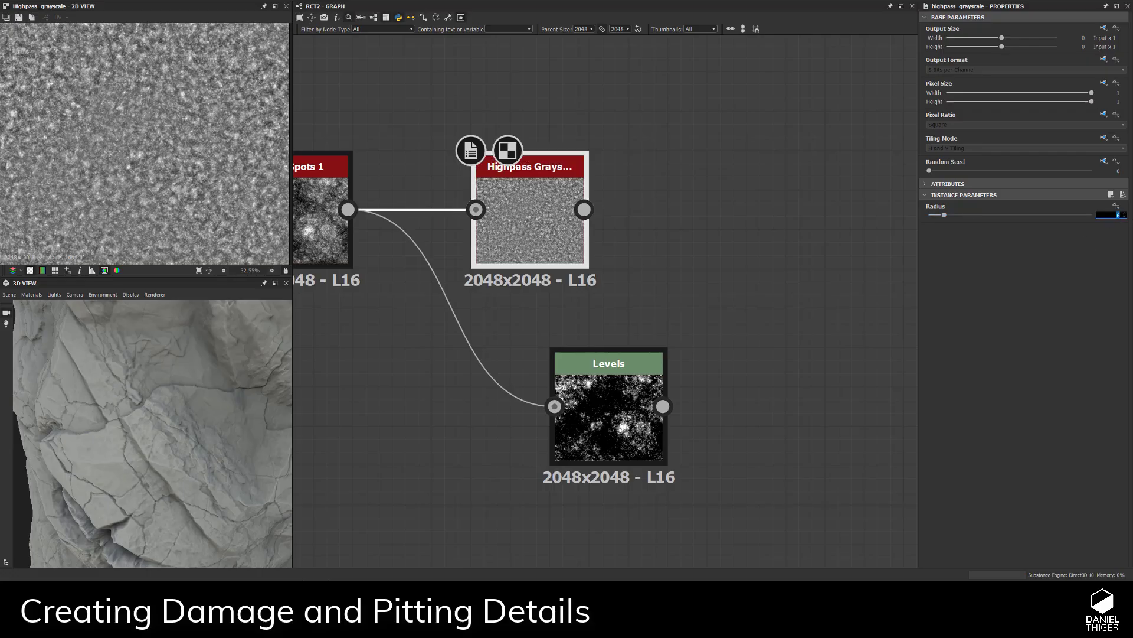
type("8")
key("Return")
- Feed the Levels node from the Highpass Grayscale output instead and place it after that node
left_click_drag(609, 413, 724, 405)
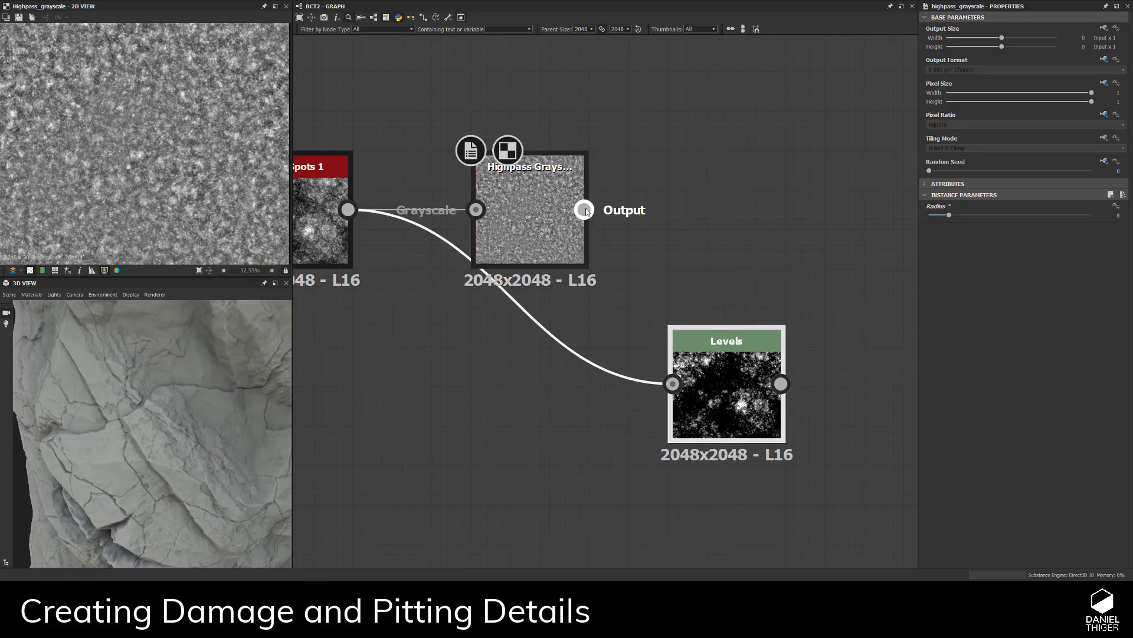
left_click_drag(583, 210, 672, 380)
left_click_drag(730, 403, 710, 288)
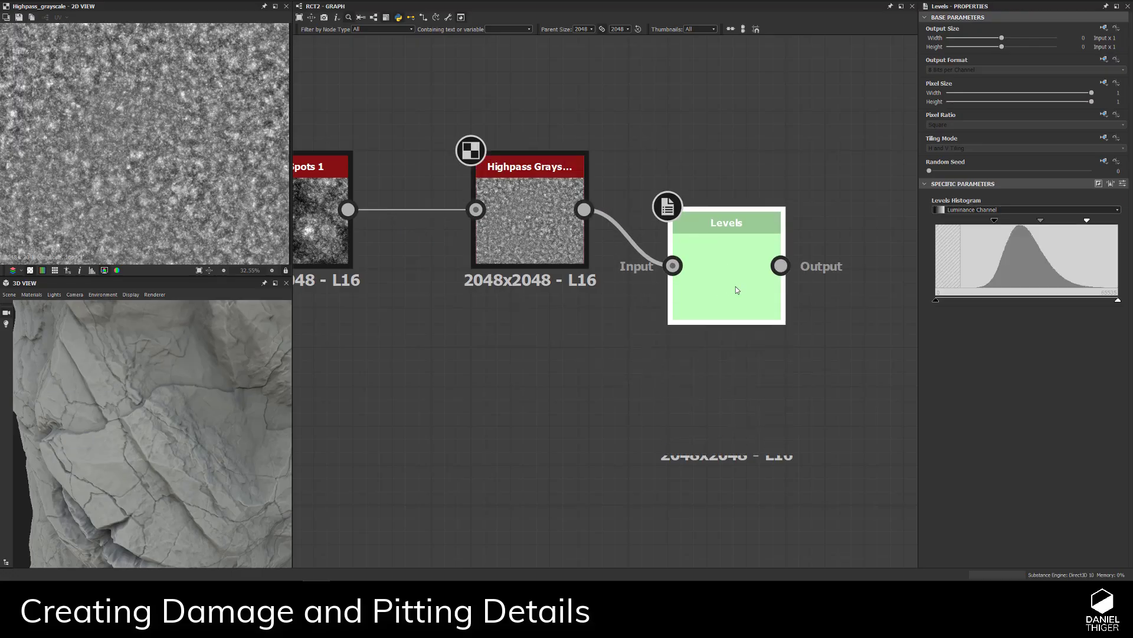
- Set the Levels node's Level In Low to 0.5, Level In High to 1 and Level In Mid to 0.5, and view its output
double_click(735, 289)
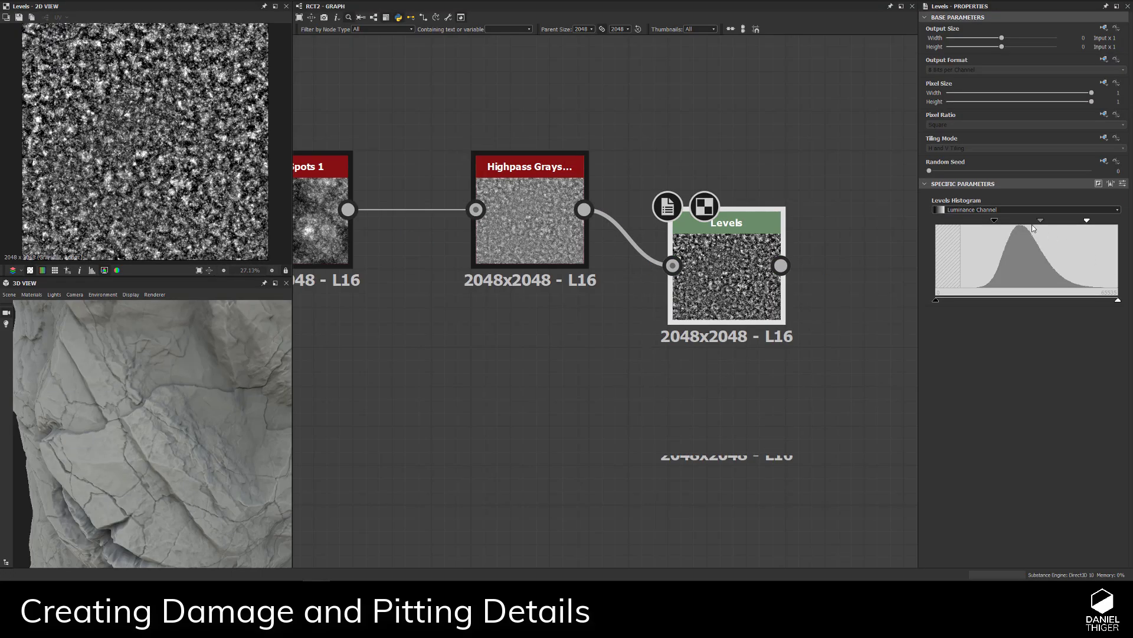
mouse_move(1040, 223)
left_mouse_down()
mouse_move(1030, 223)
mouse_move(1057, 223)
left_mouse_up()
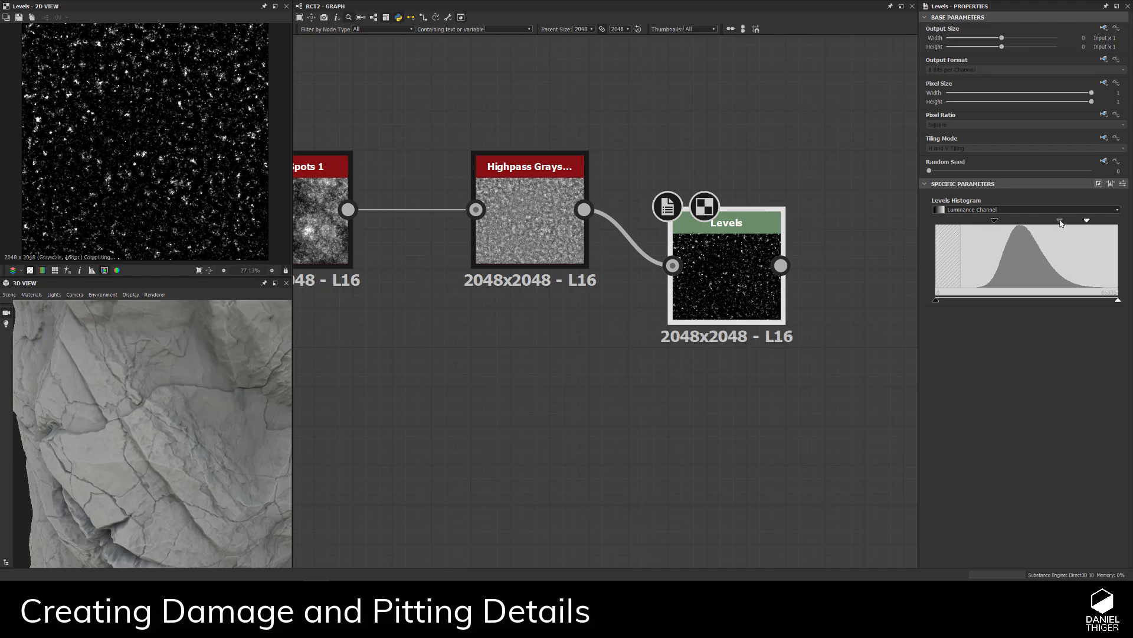
left_click(1124, 184)
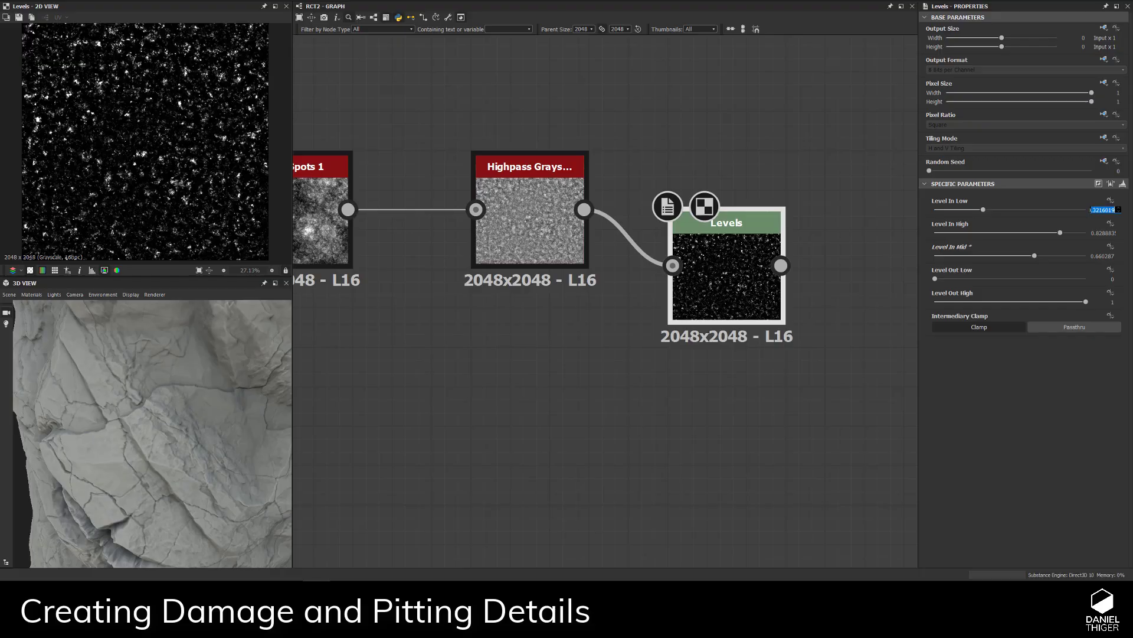
key("Tab")
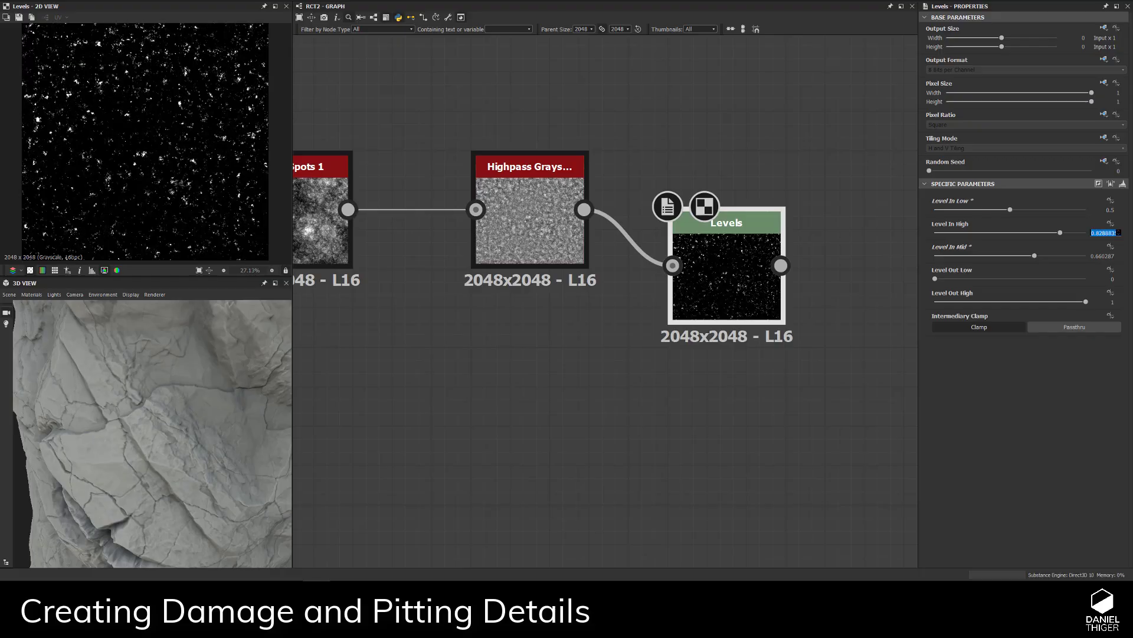
type("1")
key("Tab")
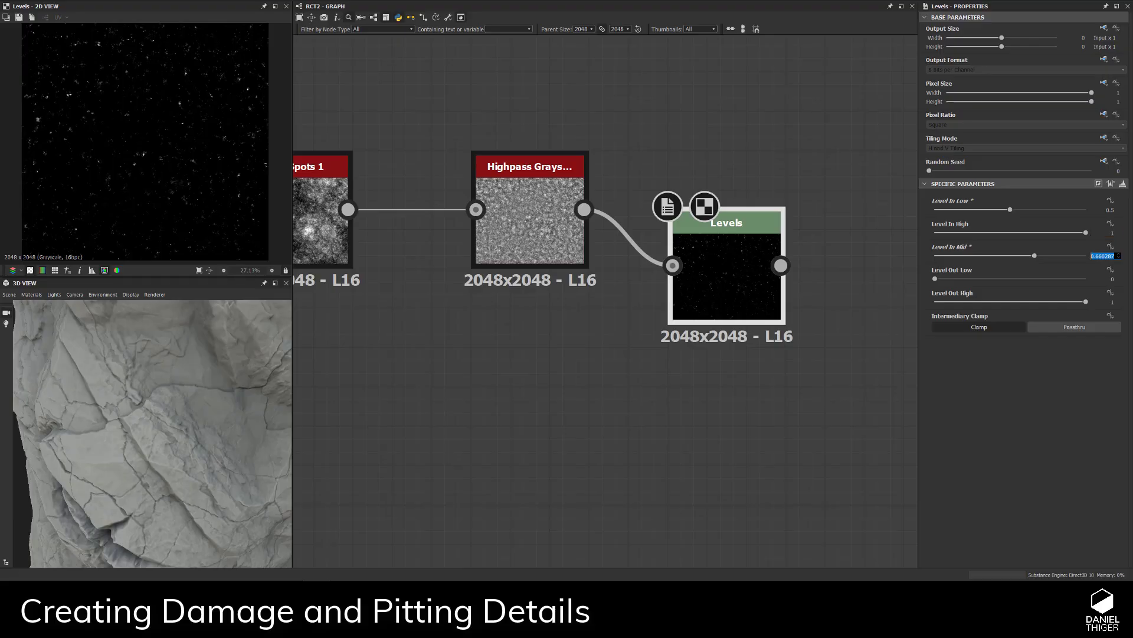
type("0.5")
key("Return")
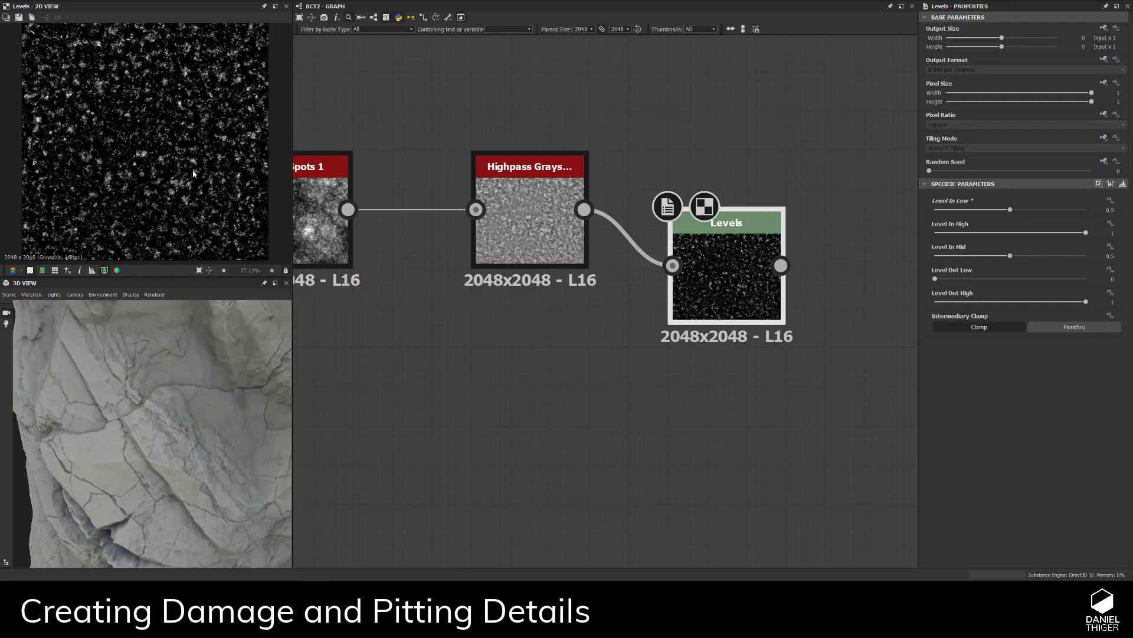
scroll(194, 173, "up", 3)
- Line up the Levels node with the Highpass Grayscale node and move both closer to BnW Spots 1
left_click_drag(752, 272, 713, 216)
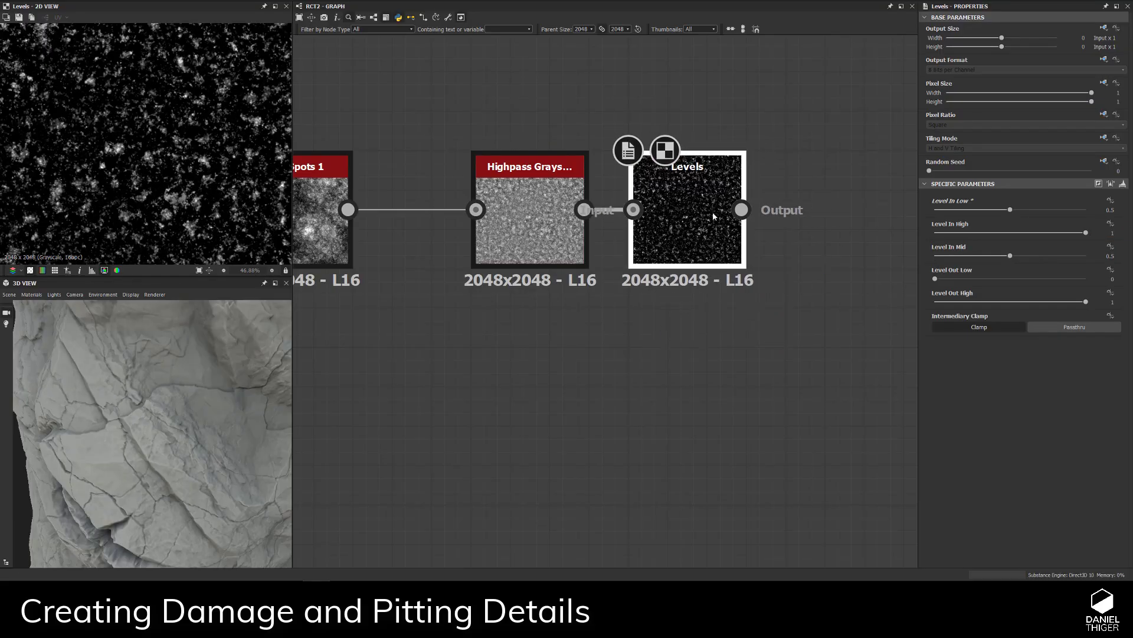
left_click_drag(525, 224, 447, 227)
left_click_drag(686, 220, 610, 219)
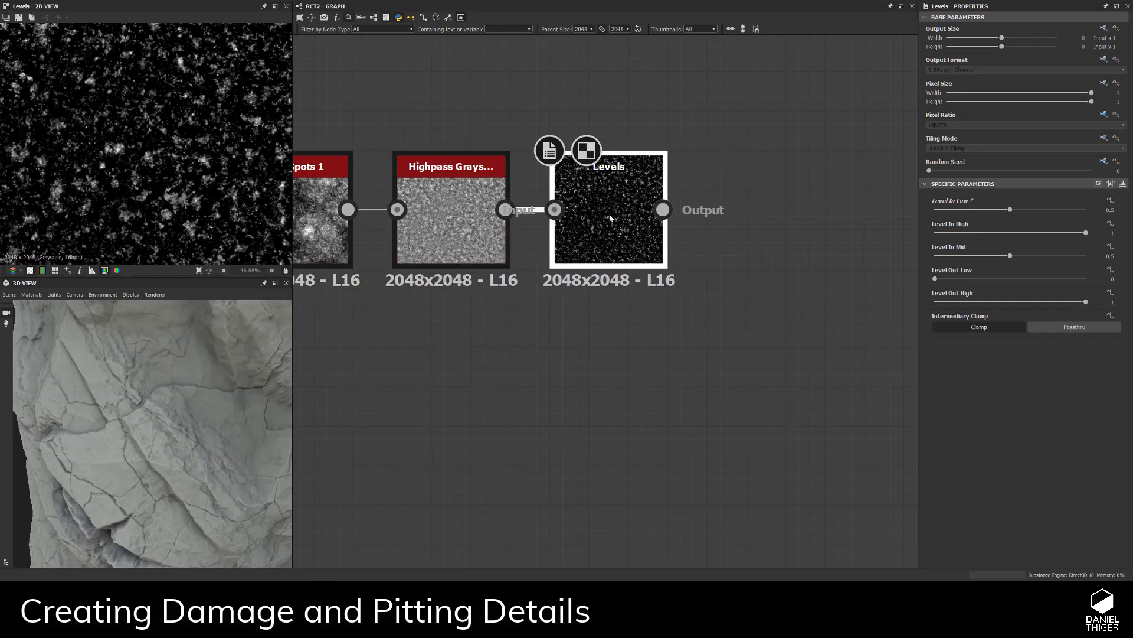
- Duplicate the green directional warp node from the frame before Shape Distortion and place the copy near the new Levels node
scroll(498, 295, "down", 5)
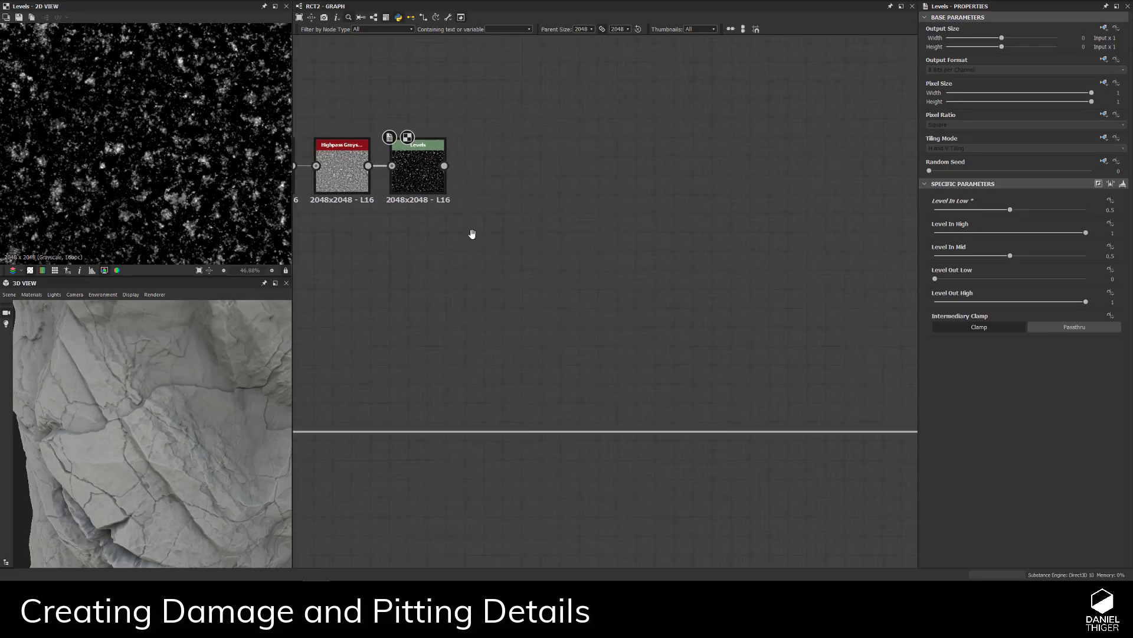
mouse_move(472, 234)
middle_mouse_down()
mouse_move(522, 265)
mouse_move(458, 235)
middle_mouse_up()
scroll(497, 285, "down", 1)
scroll(458, 297, "down", 2)
middle_click_drag(458, 297, 673, 268)
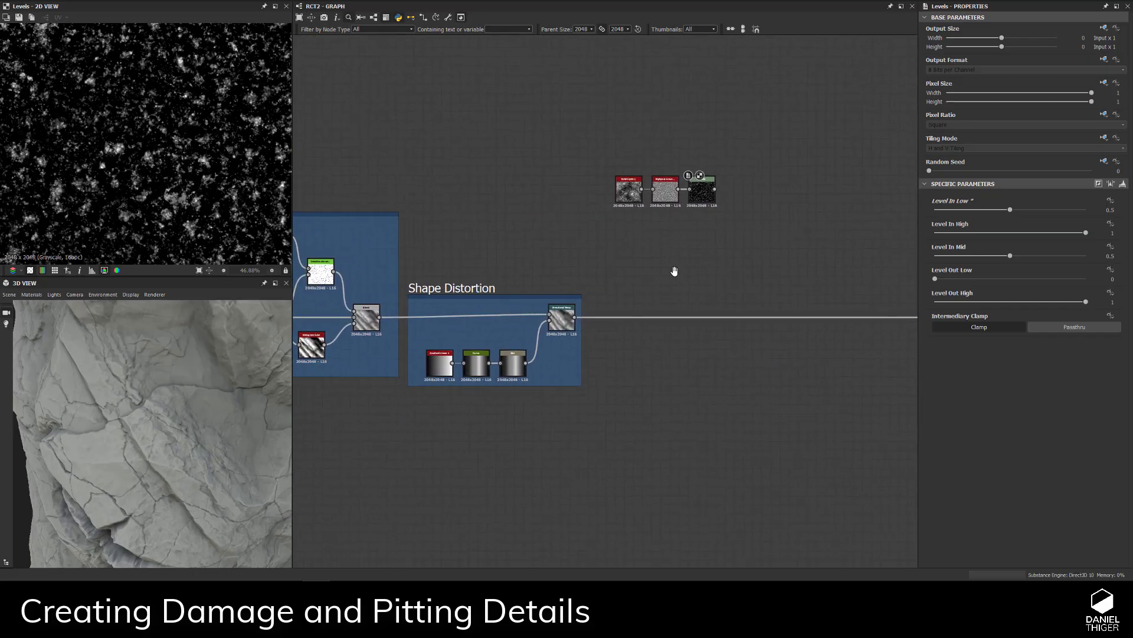
left_click(333, 273)
left_click_drag(333, 273, 617, 302)
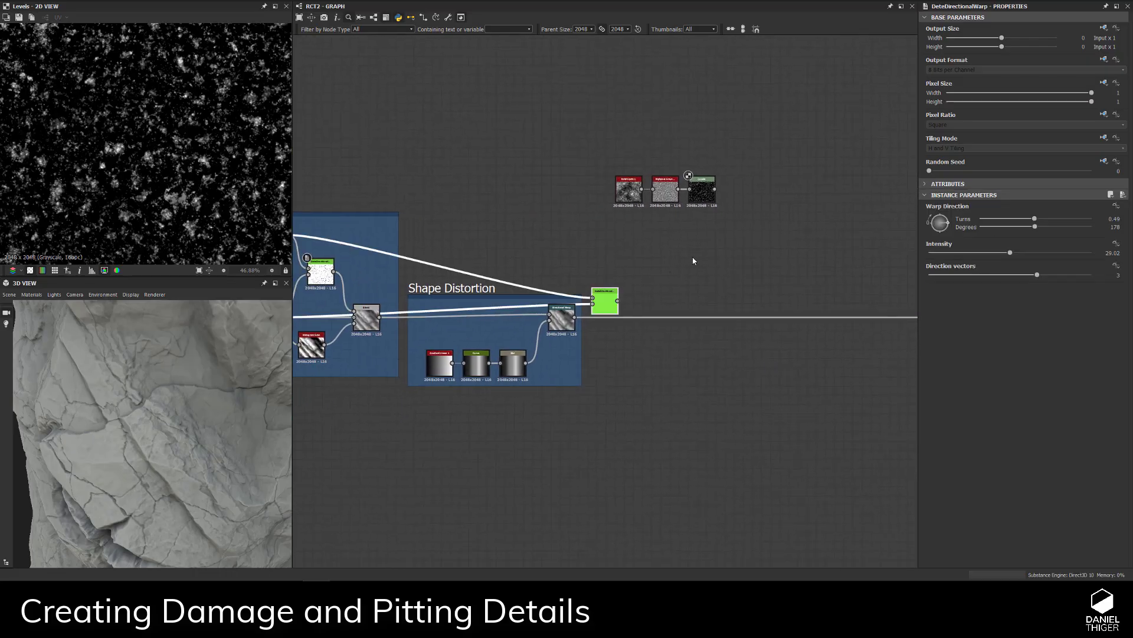
middle_click_drag(616, 302, 596, 311)
scroll(597, 312, "up", 3)
middle_click_drag(322, 409, 436, 401)
left_click_drag(435, 401, 746, 303)
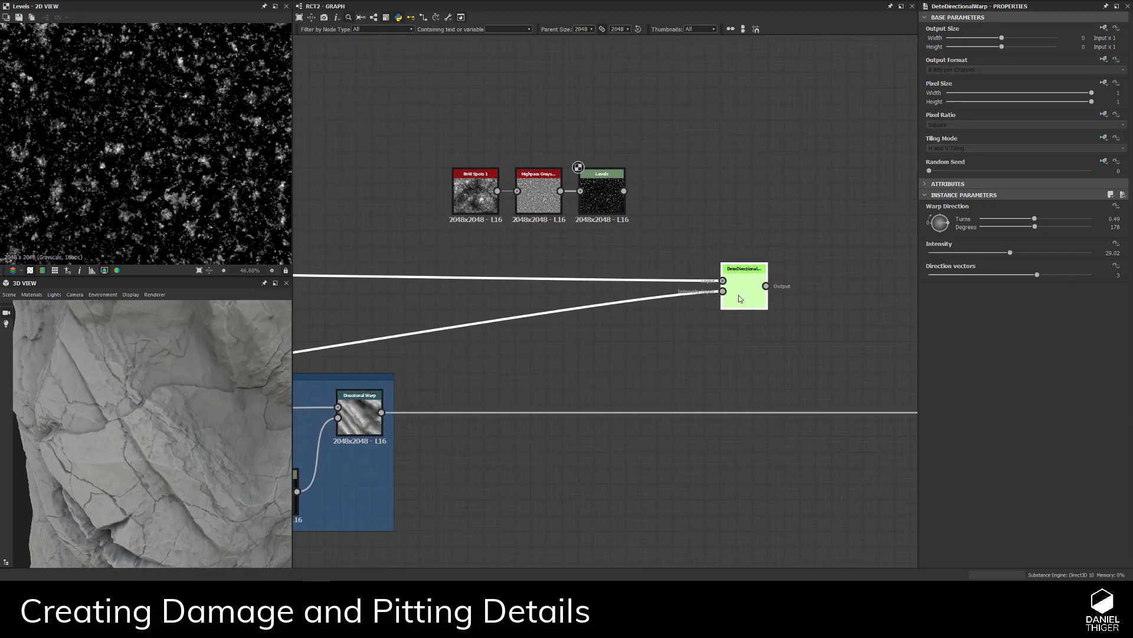
- Feed the copied warp's Input from Levels and its Intensity Input from the Shape Distortion Directional Warp, and preview the result
left_click_drag(624, 191, 745, 290)
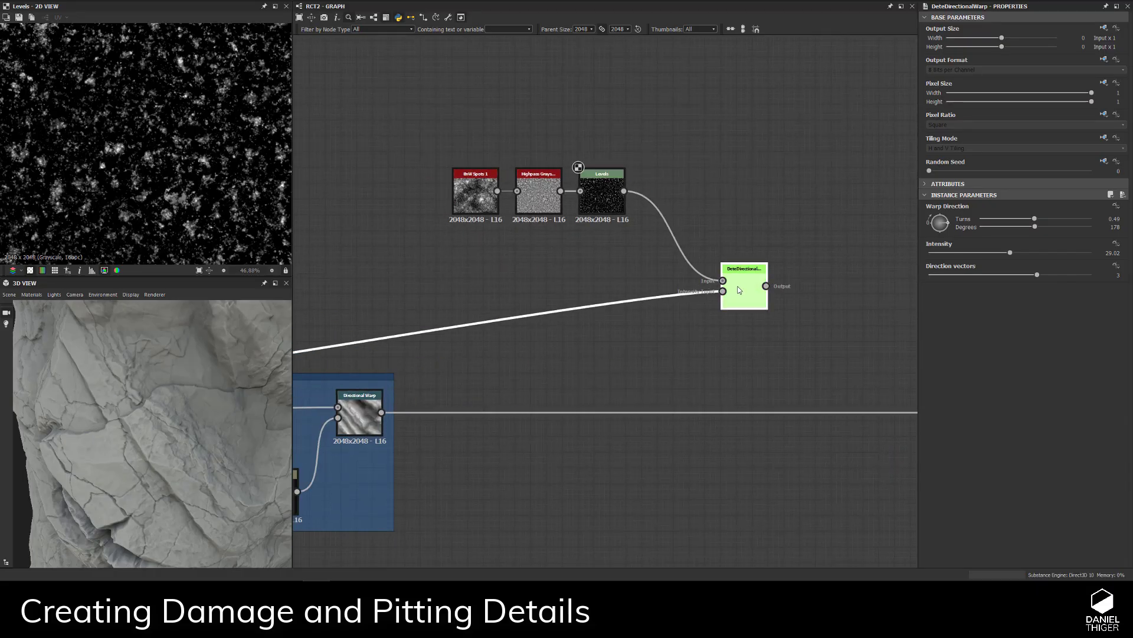
left_click_drag(381, 412, 665, 276)
double_click(666, 276)
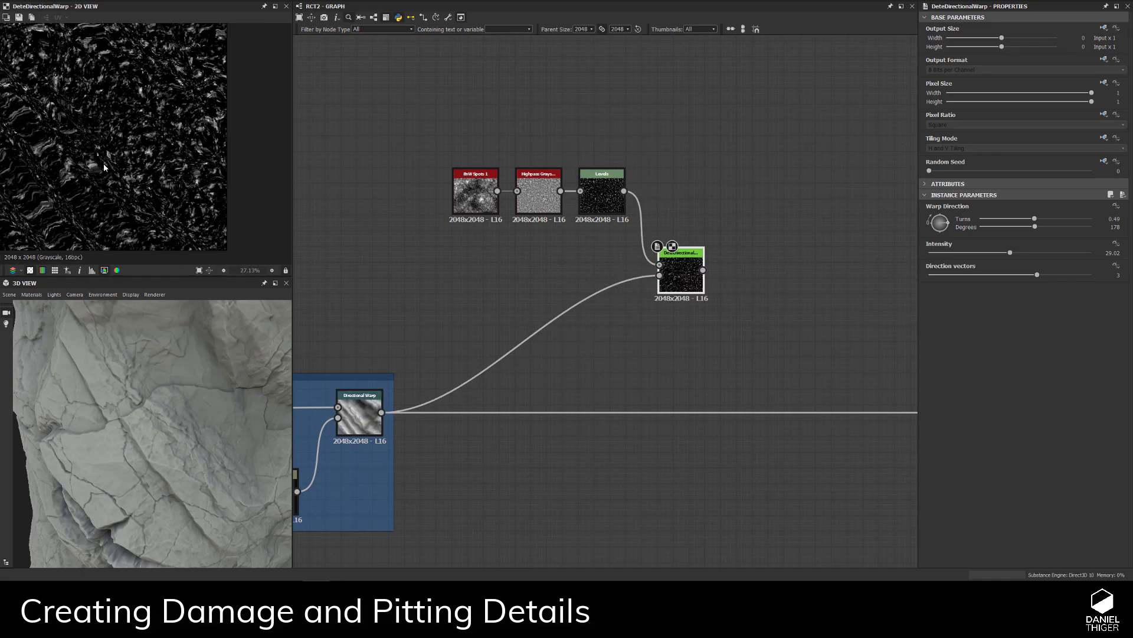
middle_click_drag(115, 186, 99, 178)
middle_click_drag(801, 372, 753, 335)
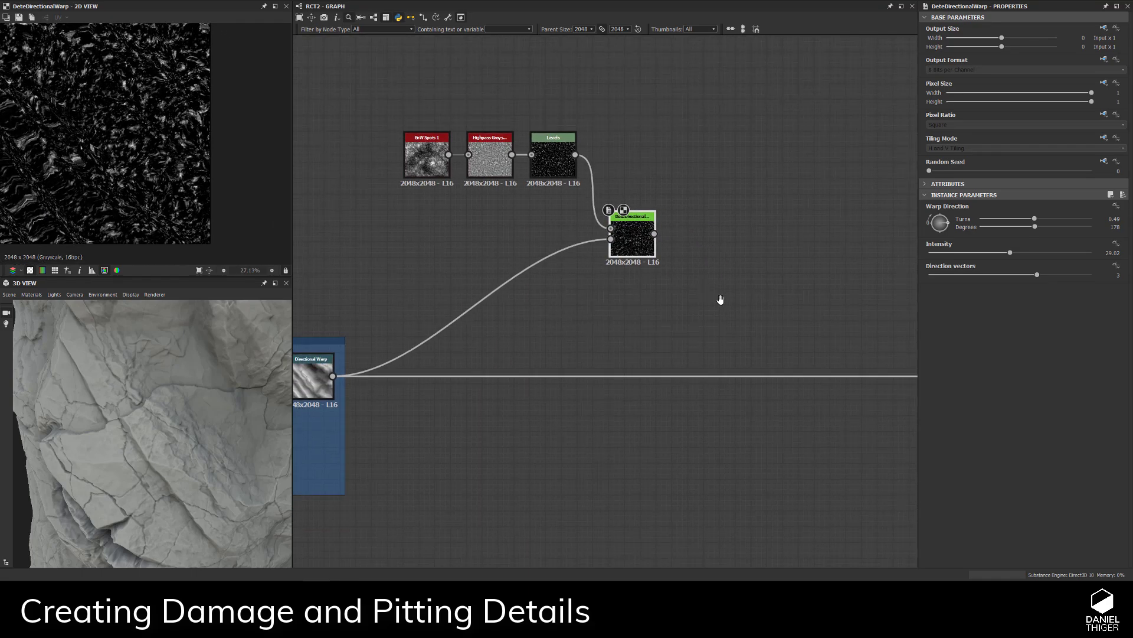
- Set the copied warp node's direction to 30 degrees, Intensity to 30 and Direction vectors to 1
double_click(1115, 227)
type("30")
key("Return")
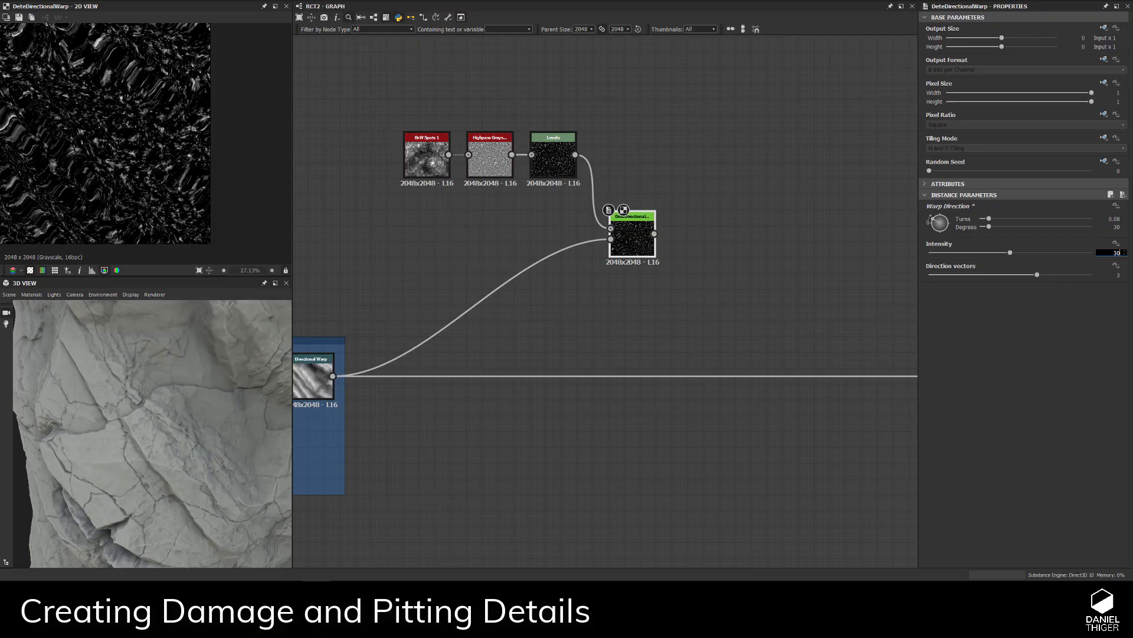
key("Return")
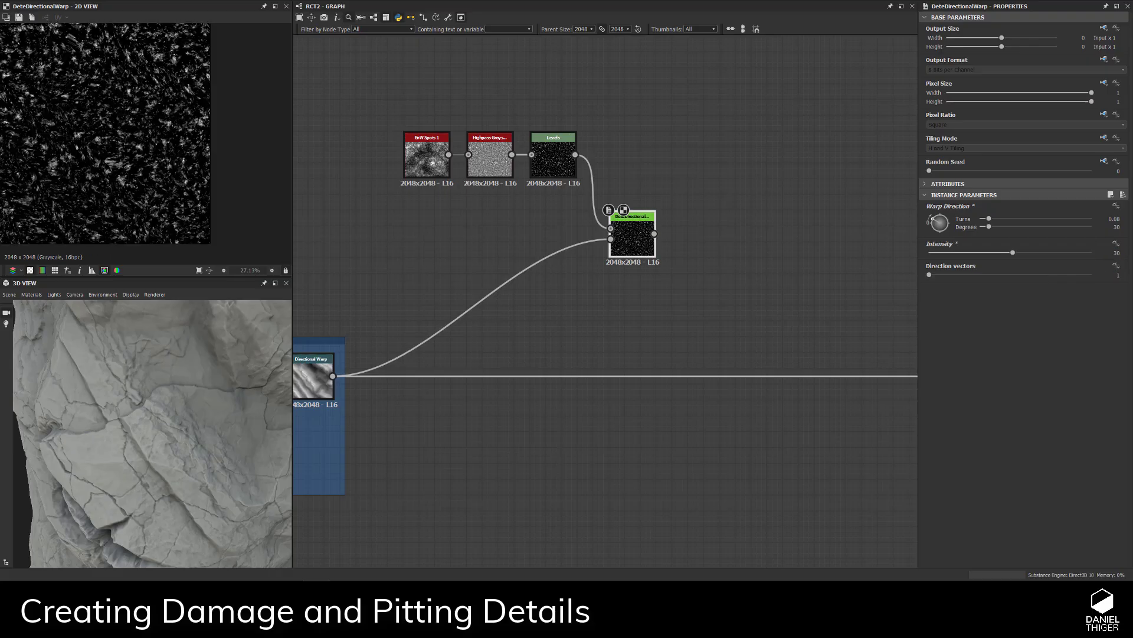
scroll(112, 127, "up", 1)
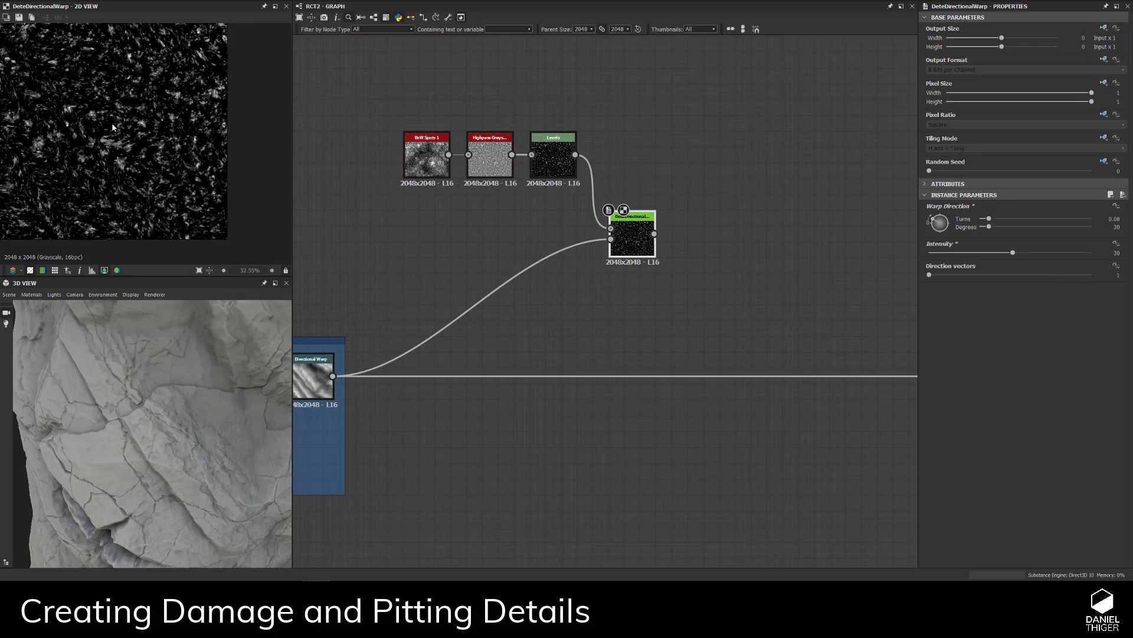
- Insert a Blend node on the main connection after Shape Distortion and feed its foreground from the copied warp node
middle_click_drag(705, 396, 589, 357)
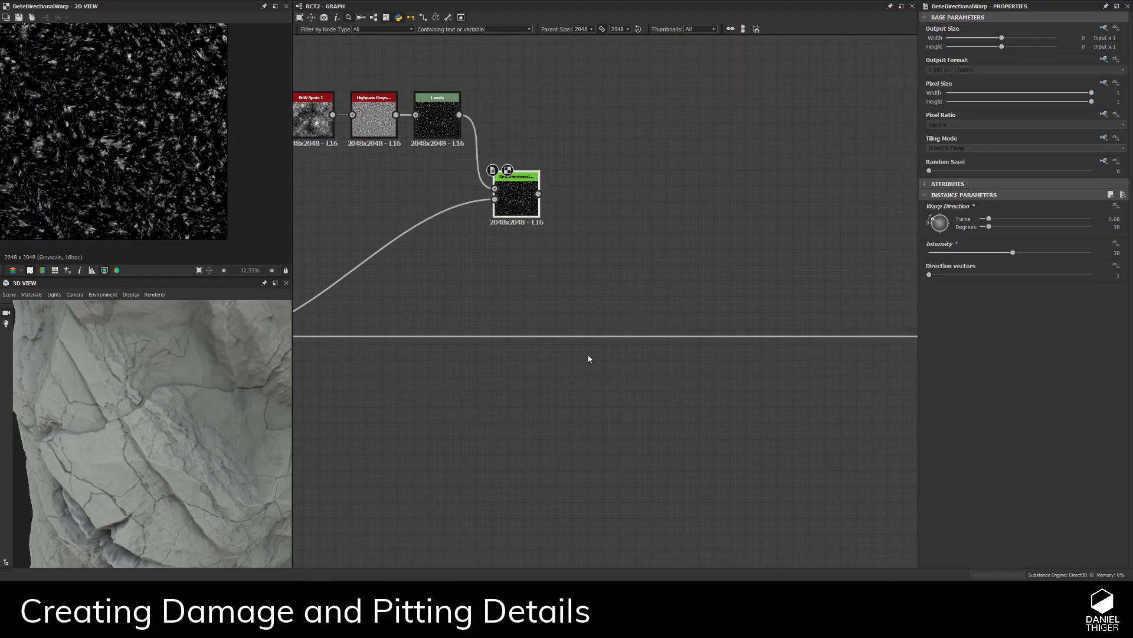
key("space")
type("bl")
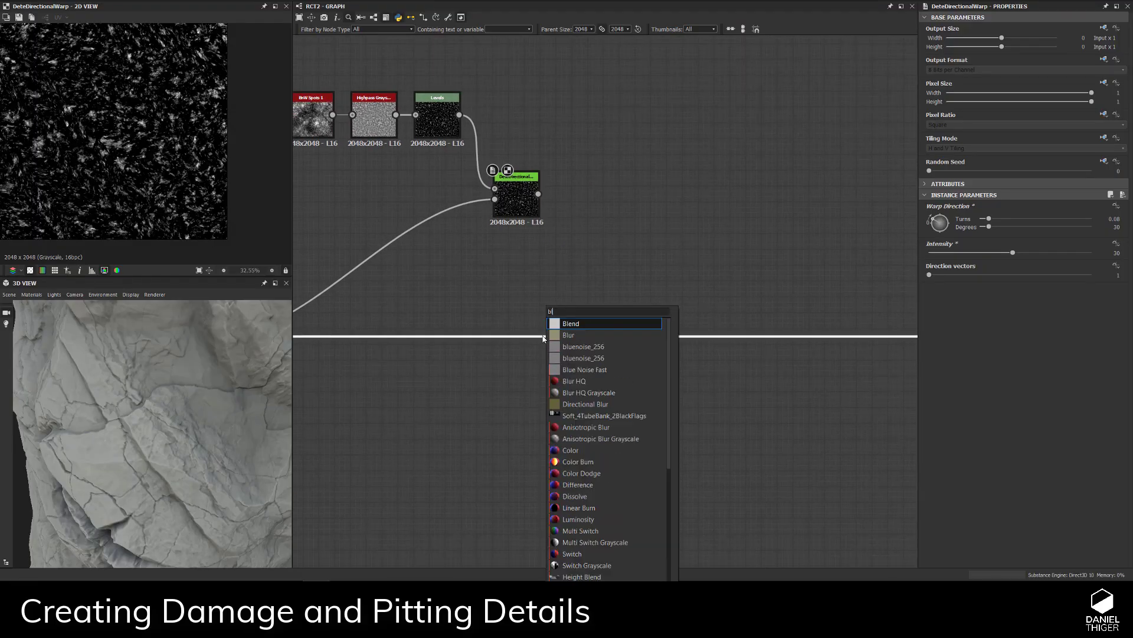
left_click(571, 326)
scroll(612, 313, "up", 3)
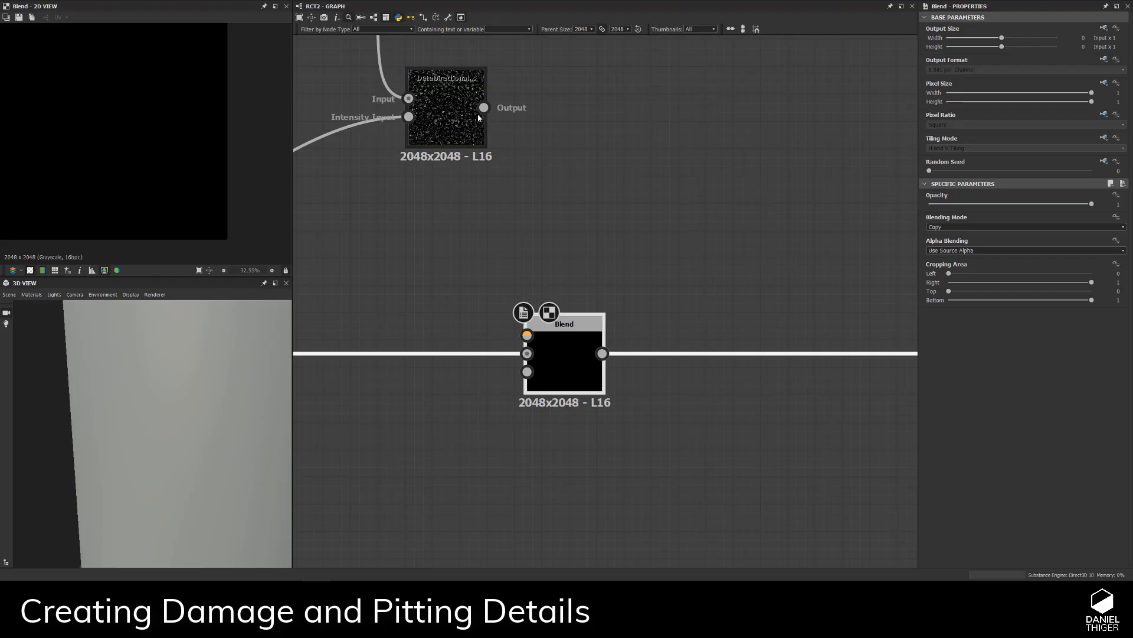
left_click_drag(510, 189, 555, 353)
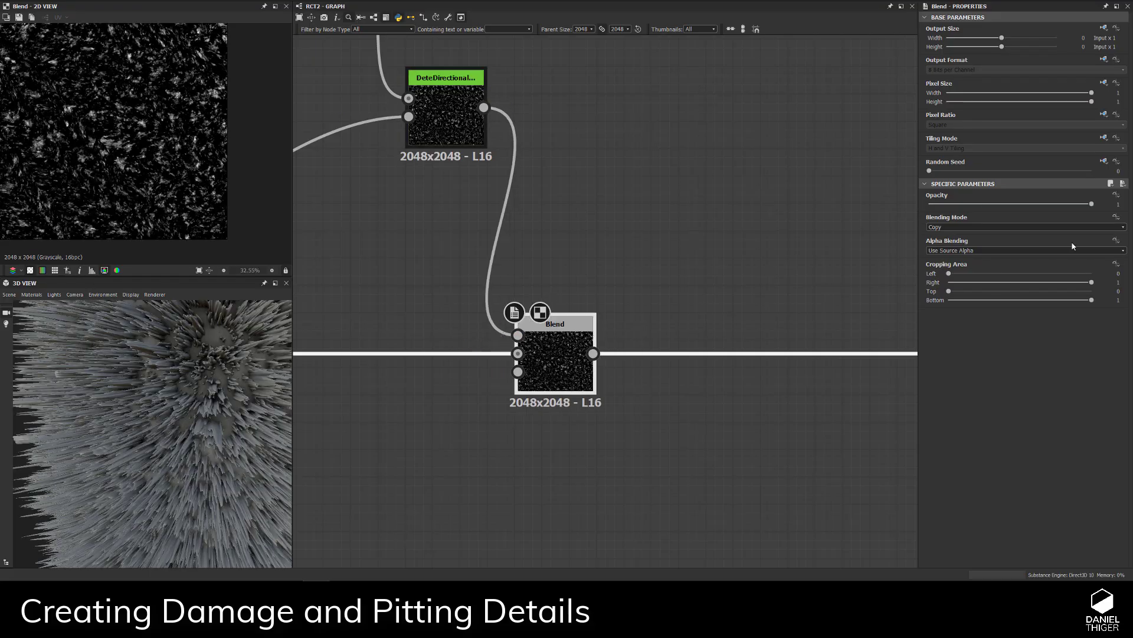
- Set the Blend node to Subtract with an Opacity of 0.05 and inspect the pitting on the 3D rock
left_click(942, 227)
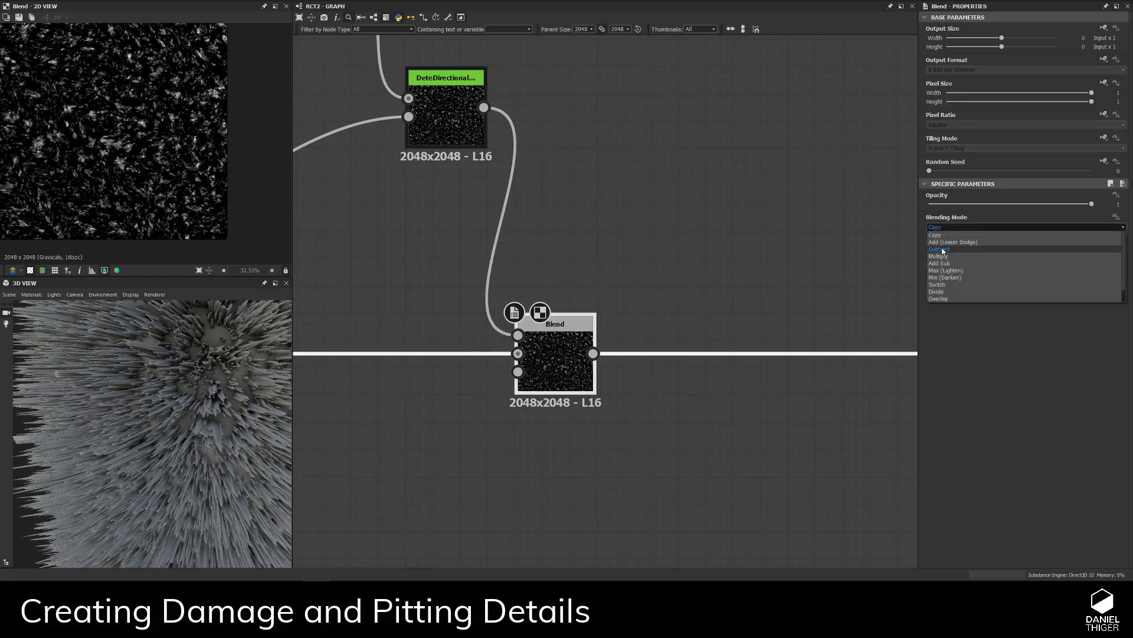
left_click(944, 242)
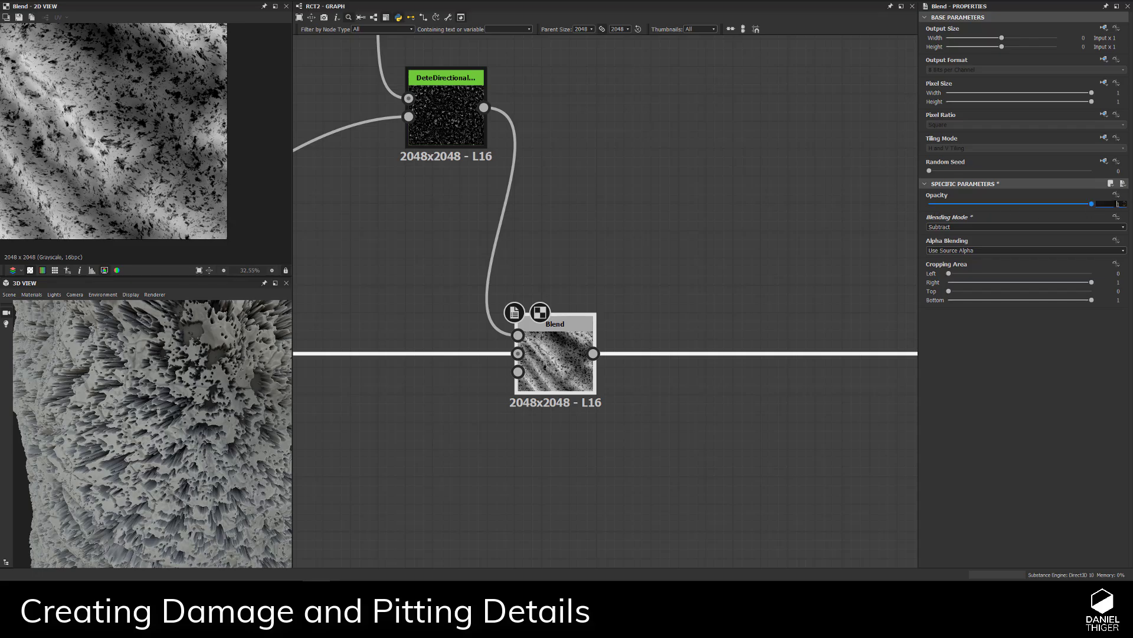
double_click(1097, 199)
key("Return")
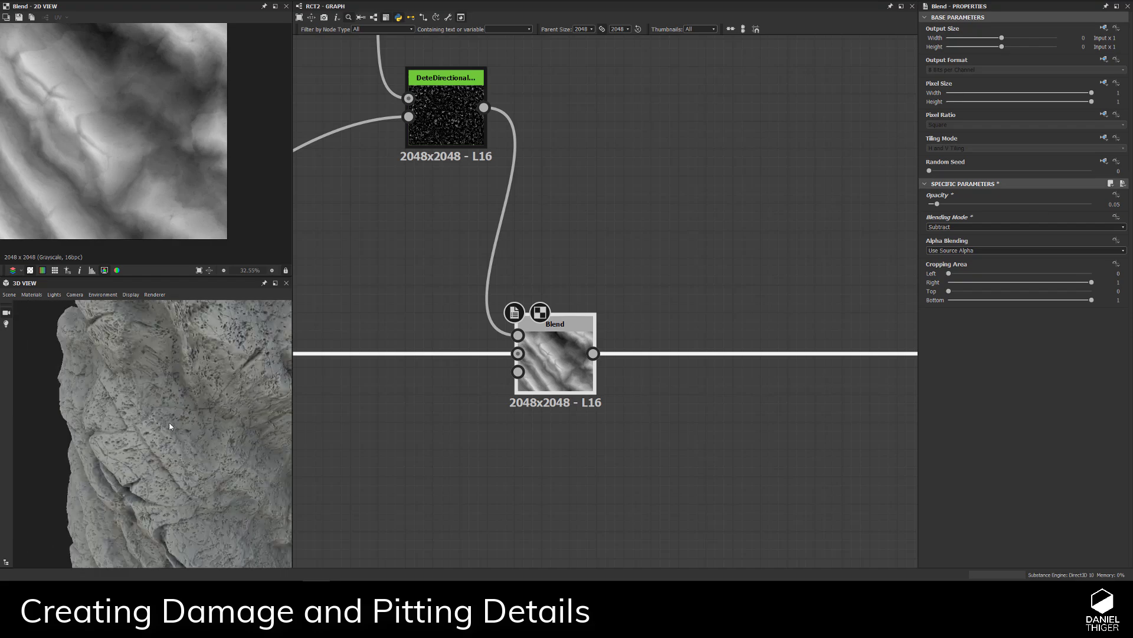
left_click_drag(248, 378, 72, 386)
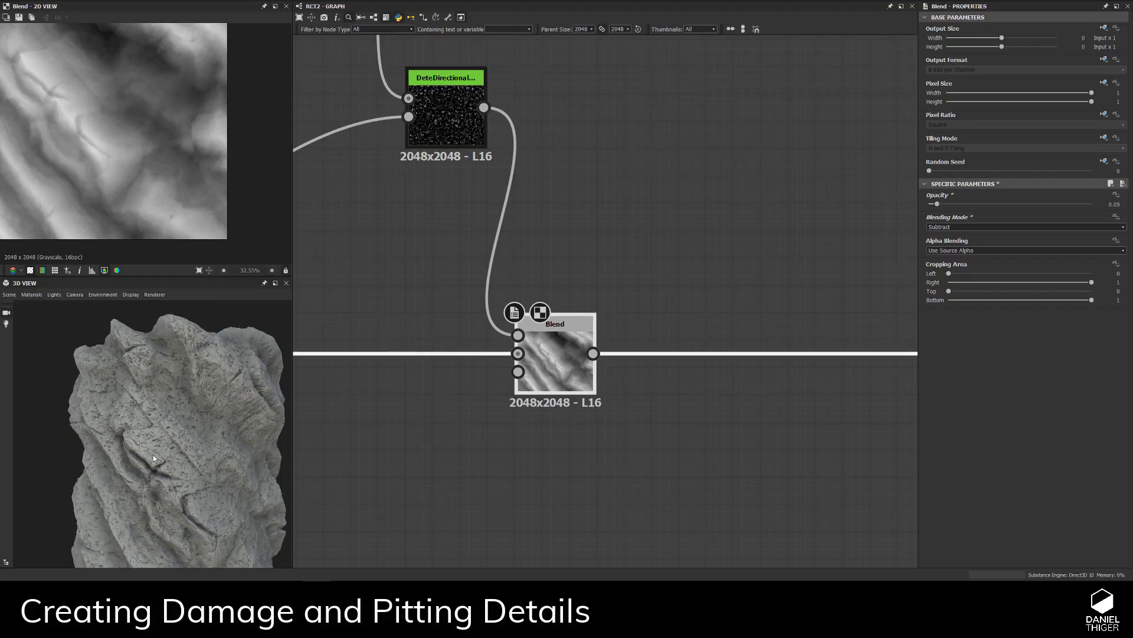
left_click_drag(154, 454, 207, 466)
- Reduce the Blend node's Opacity to 0.03 and check the pitting on the rock surface
left_click(1112, 205)
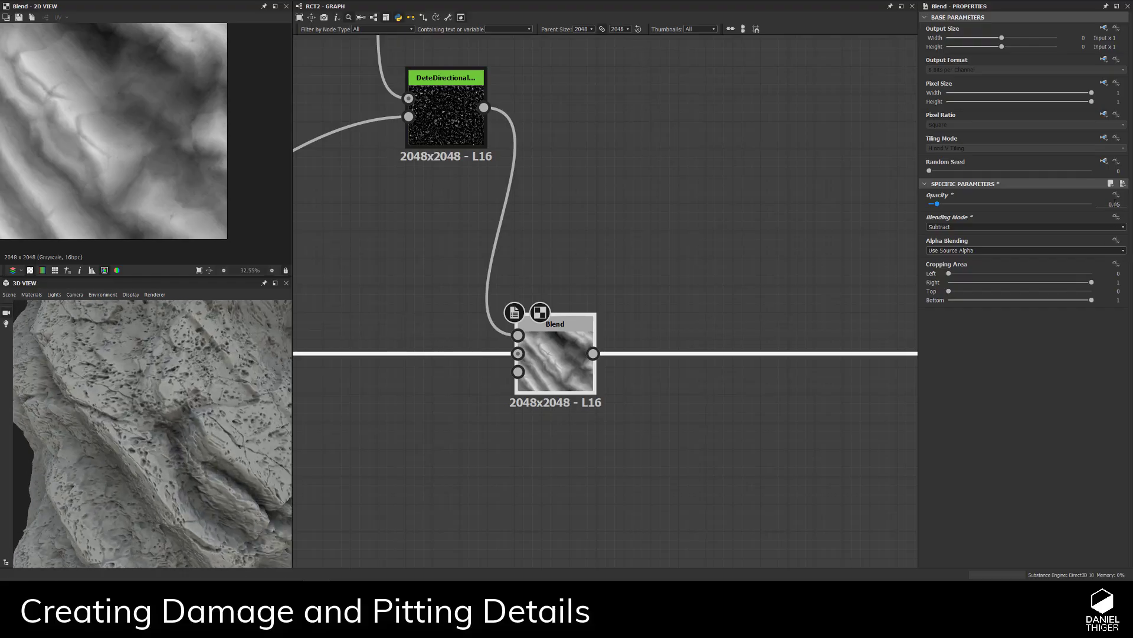
type("3")
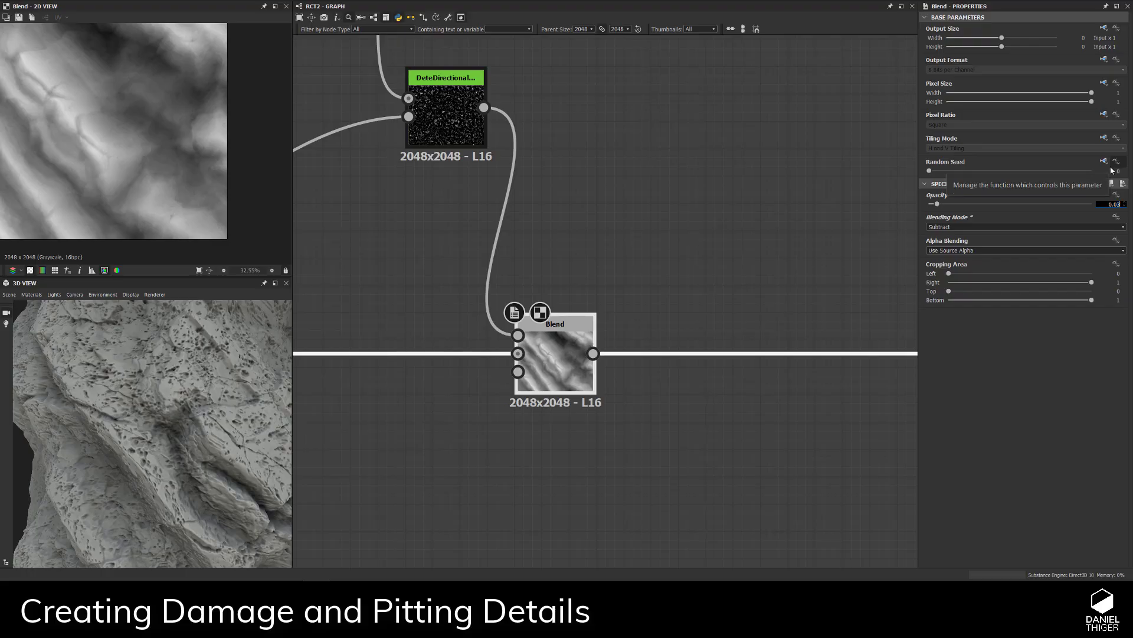
key("Return")
left_click_drag(270, 413, 127, 460)
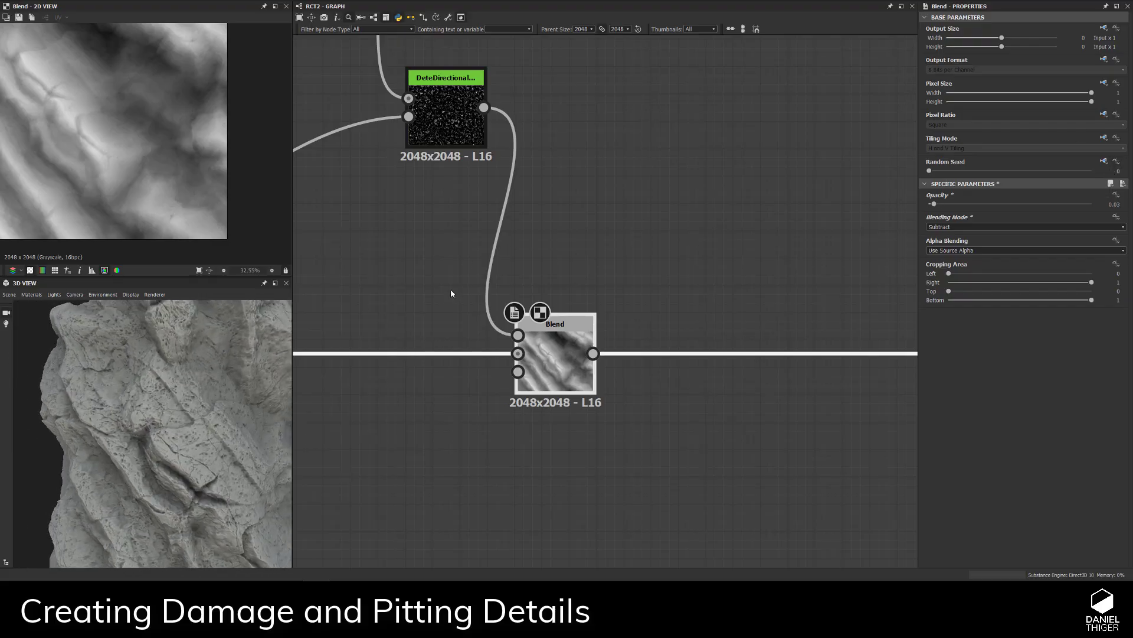
- Connect the Shape Distortion Directional Warp output to the Blend node's opacity input and inspect the masked pitting in 3D
middle_click_drag(451, 289, 717, 268)
scroll(520, 293, "down", 3)
left_click_drag(358, 293, 768, 305)
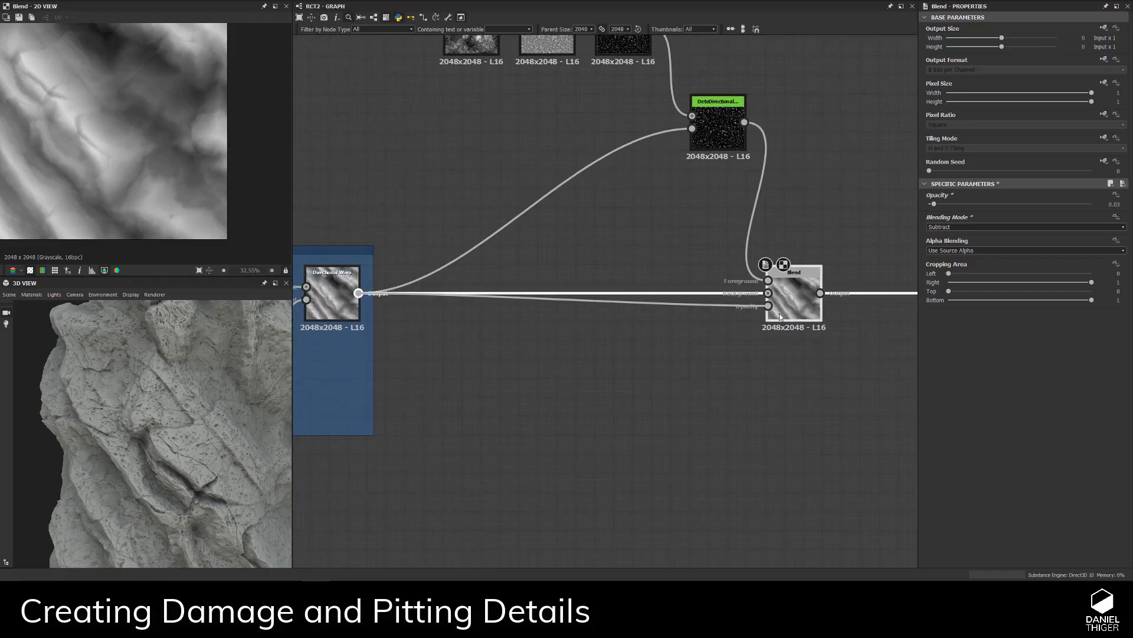
left_click_drag(192, 465, 89, 404)
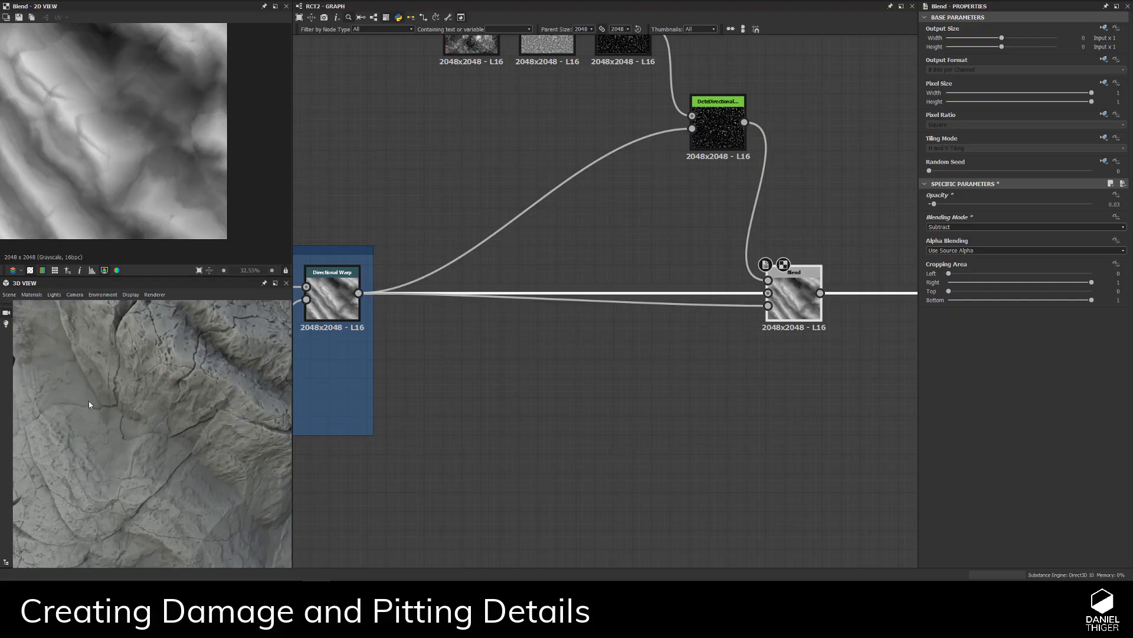
left_click_drag(143, 377, 141, 449)
- Nudge the Levels node's midtone input slightly higher and move the Blend node farther away from the copied warp node
middle_click_drag(539, 152, 517, 234)
left_click(601, 106)
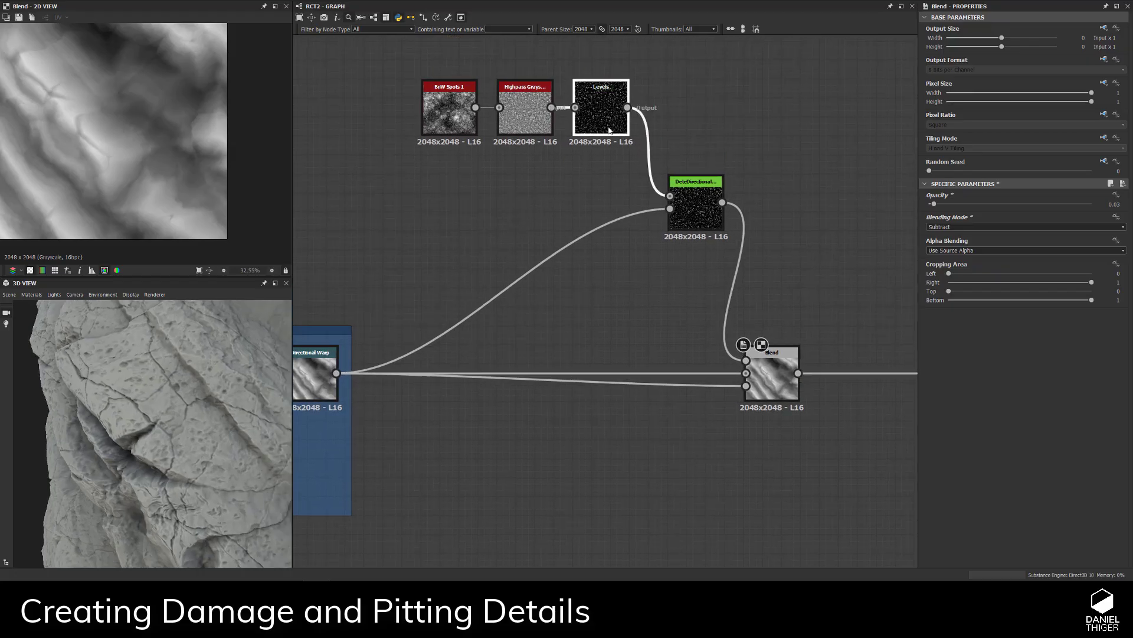
left_click_drag(1074, 219, 1075, 223)
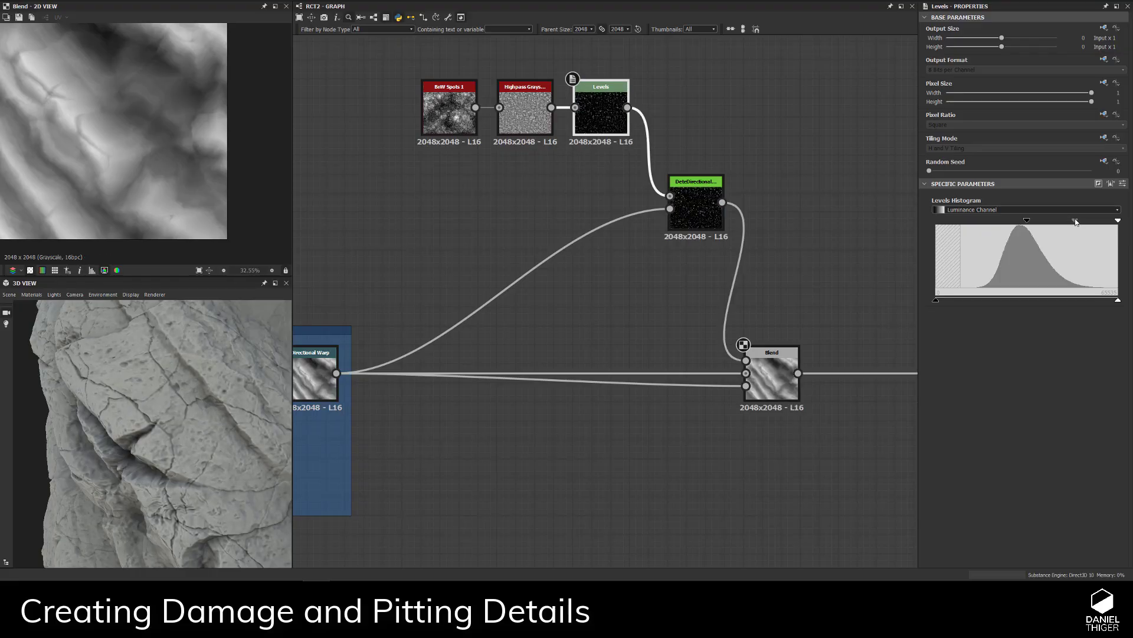
middle_click_drag(884, 348, 711, 369)
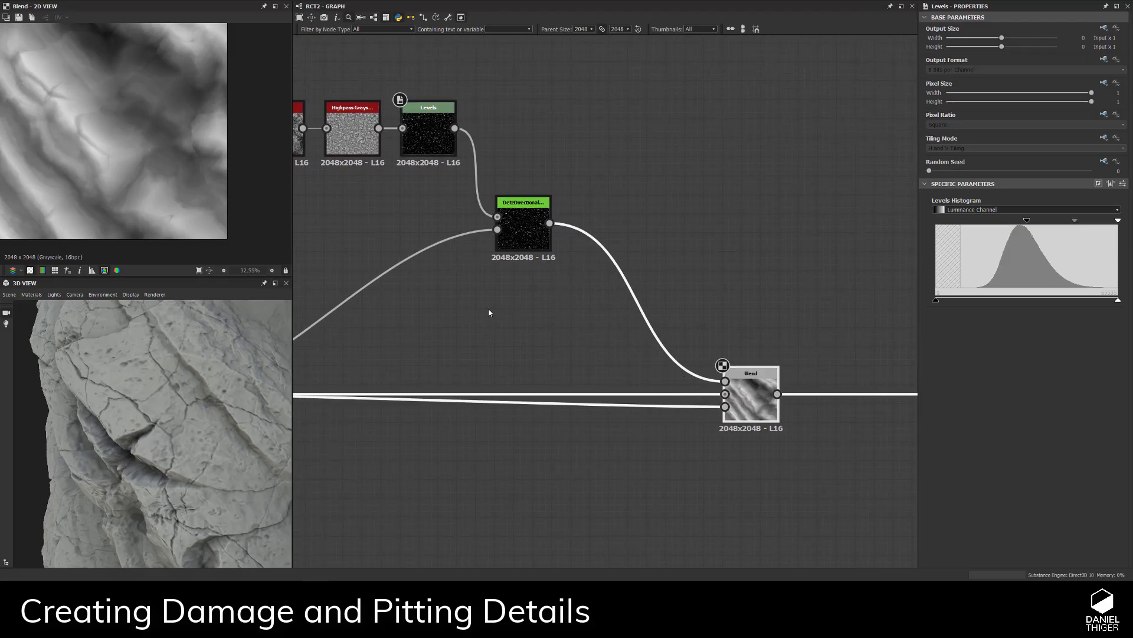
middle_click_drag(480, 331, 446, 334)
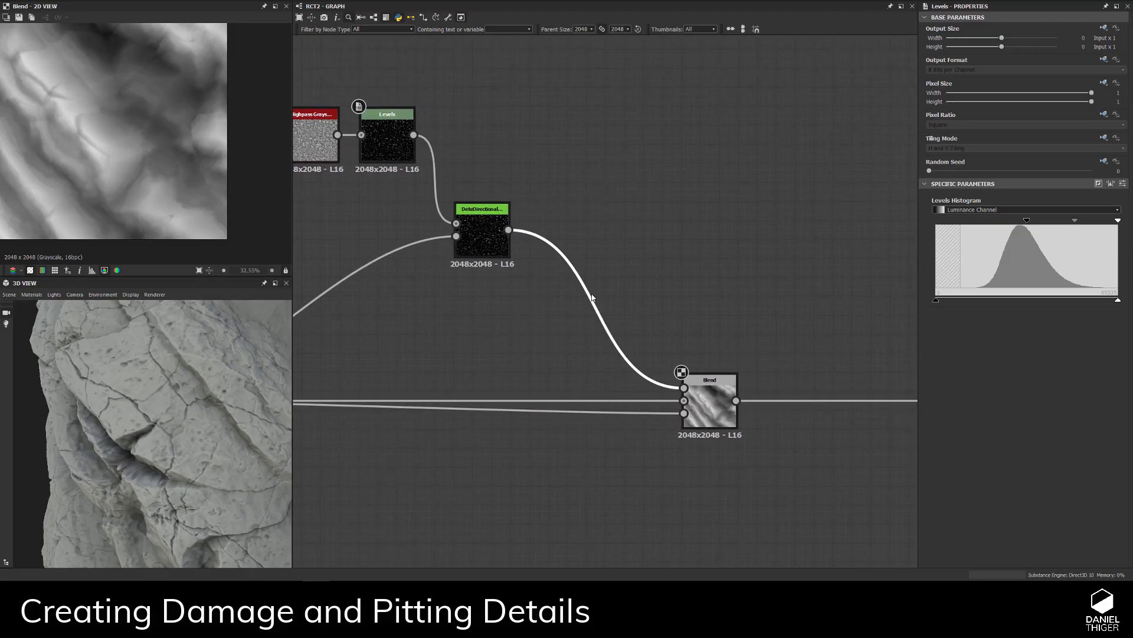
- Insert a Blend node between the pitting warp node and the Subtract Blend, feeding the warp output into both its foreground and background
key("space")
type("blend")
key("Return")
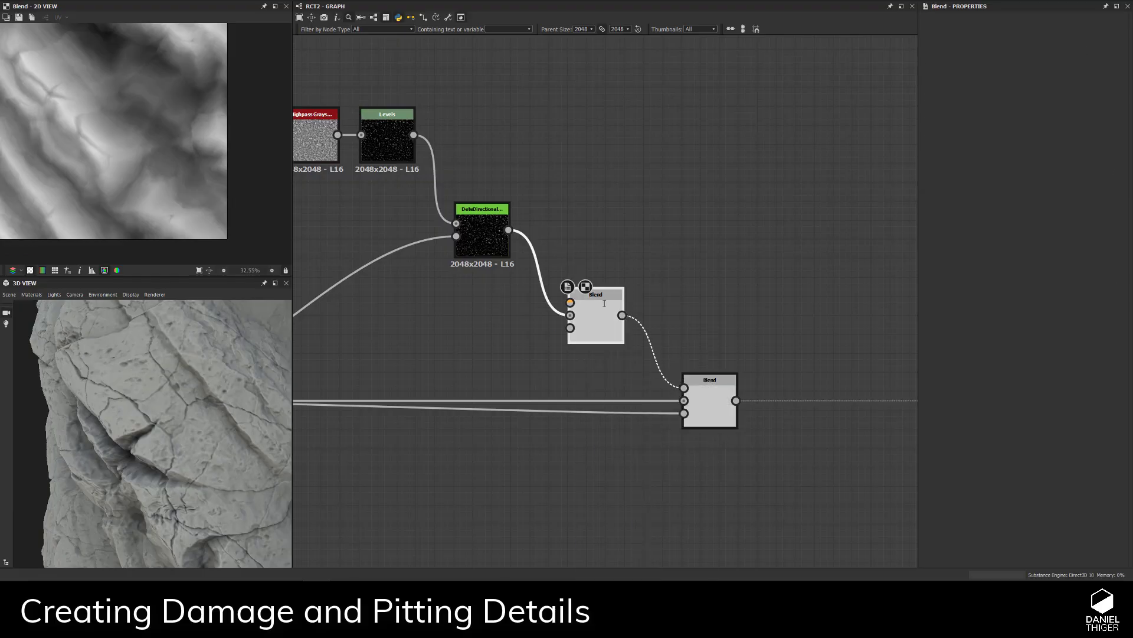
scroll(609, 335, "up", 2)
left_click_drag(485, 200, 614, 335)
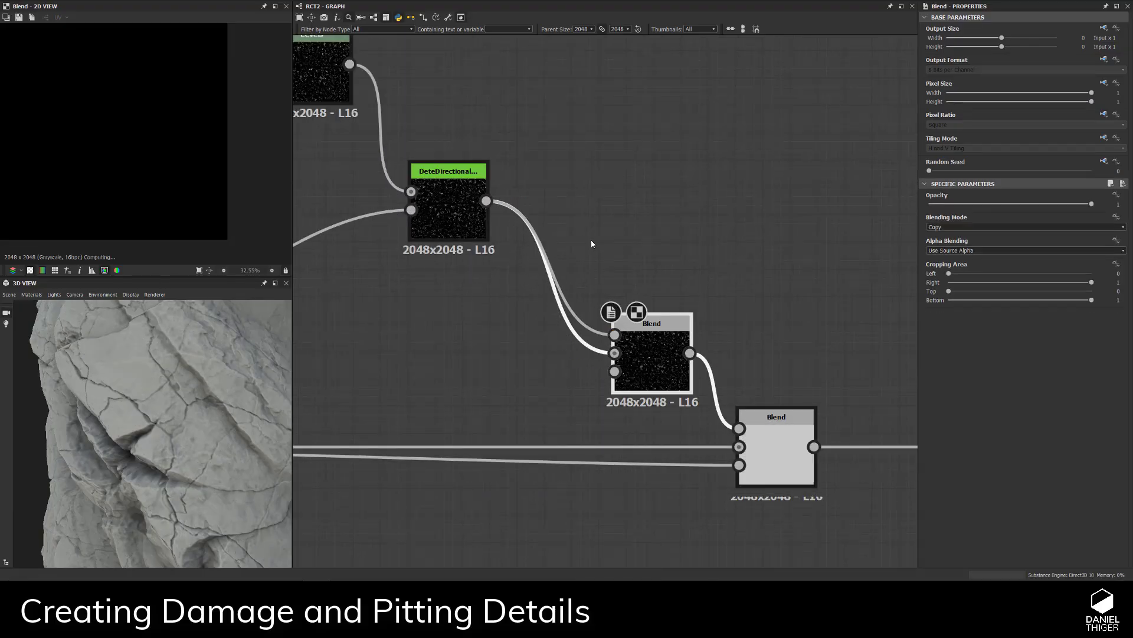
- Insert a Safe Transform Grayscale node between the pitting warp and the new Blend's foreground, and place it beside the warp node
key("space")
type("s")
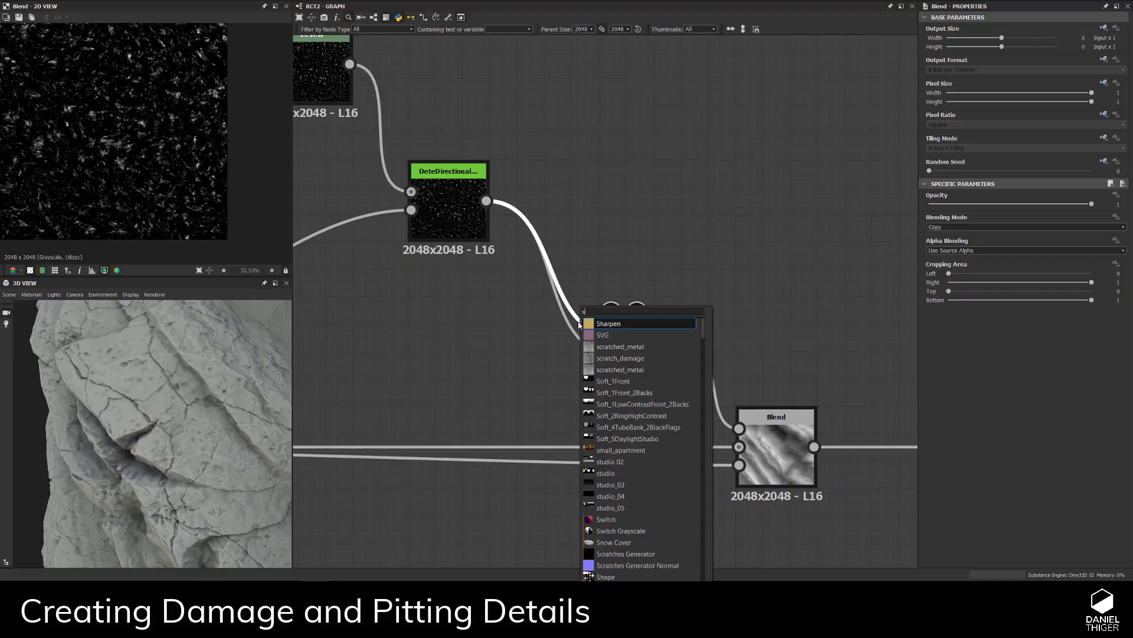
type("afe")
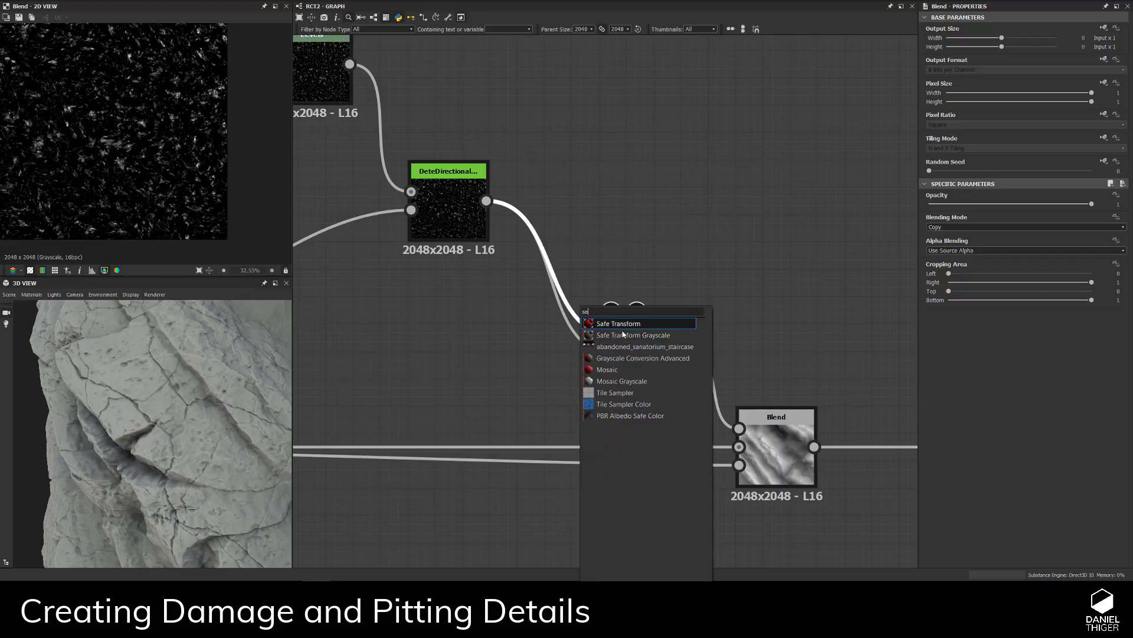
left_click(609, 329)
left_click_drag(570, 201, 569, 213)
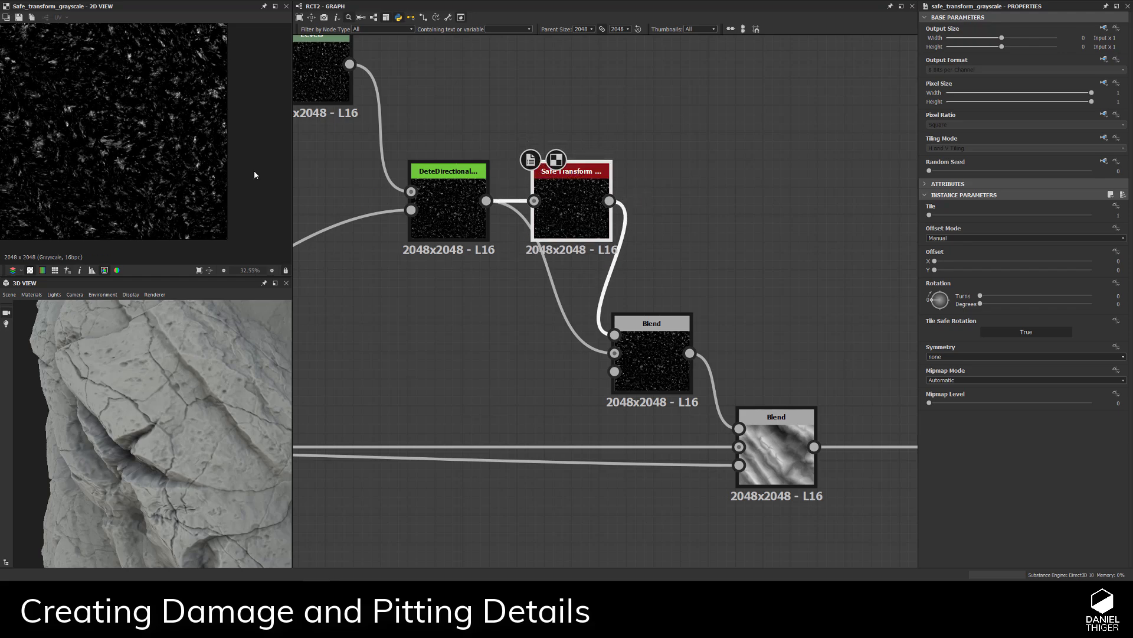
left_click(648, 380)
scroll(207, 177, "up", 8)
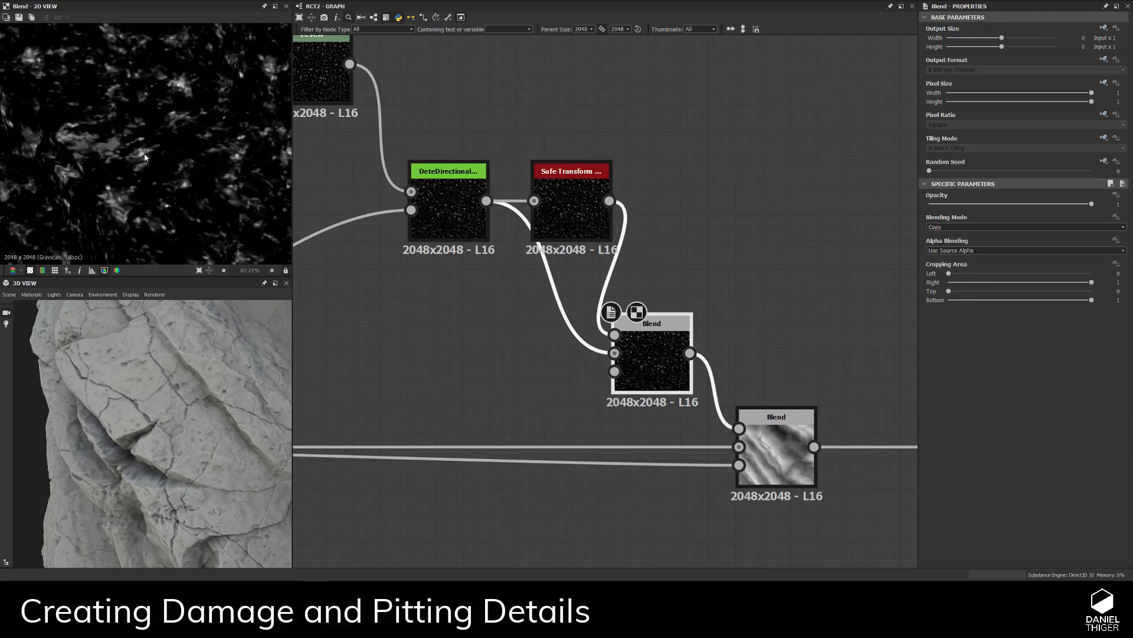
mouse_move(574, 210)
left_mouse_down()
mouse_move(559, 209)
mouse_move(587, 209)
left_mouse_up()
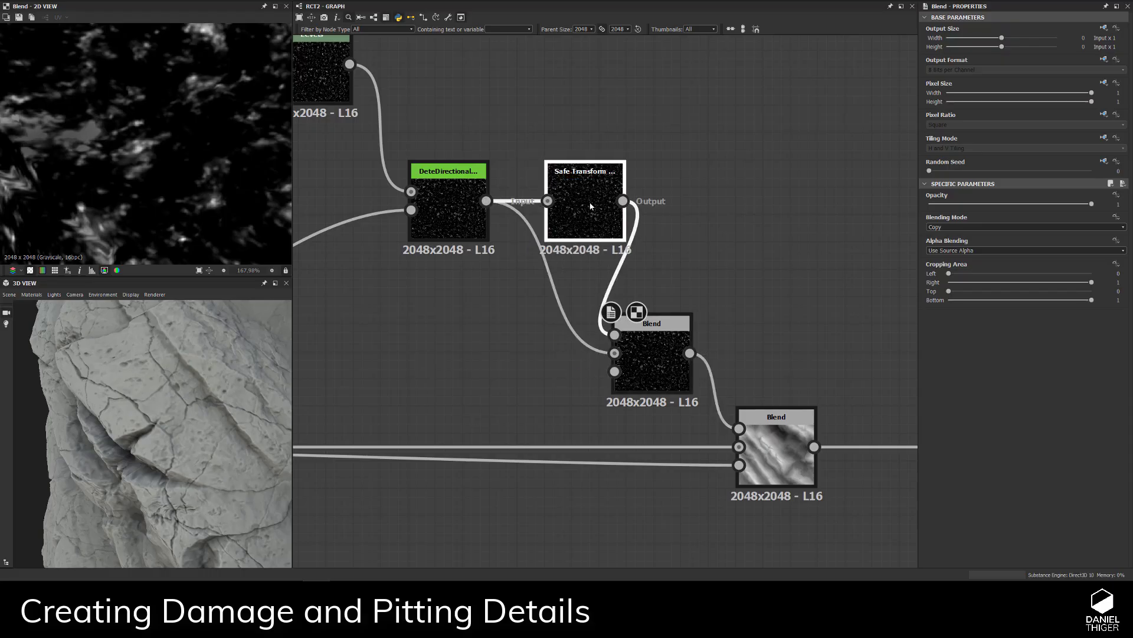
- Set the new Copy-mode Blend node's Opacity to 0.5
left_click(654, 378)
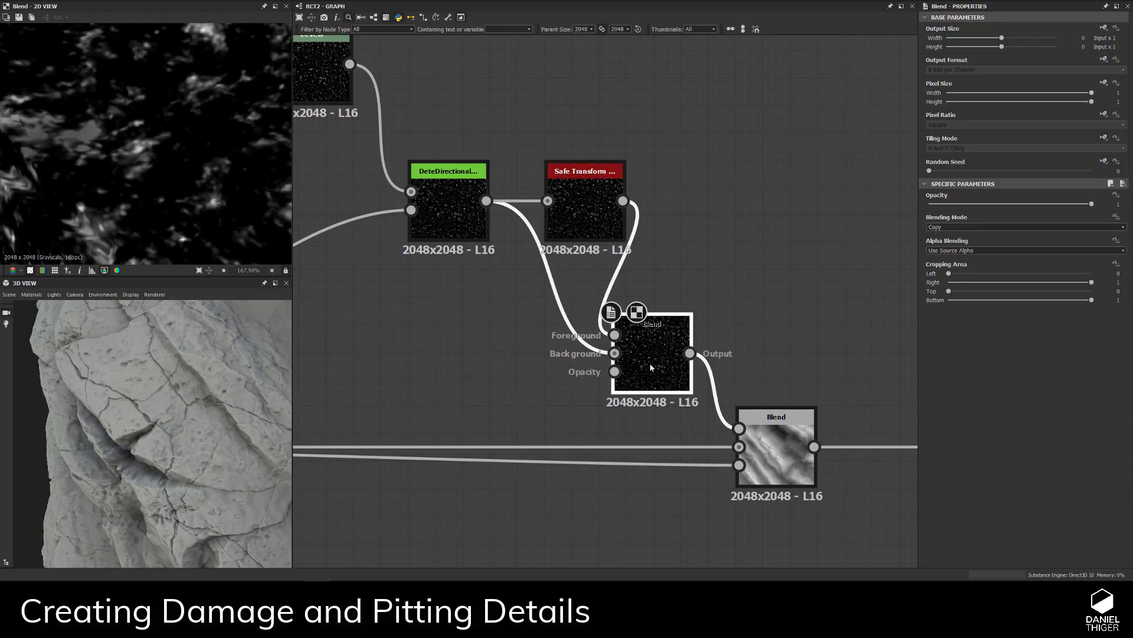
left_click(1118, 204)
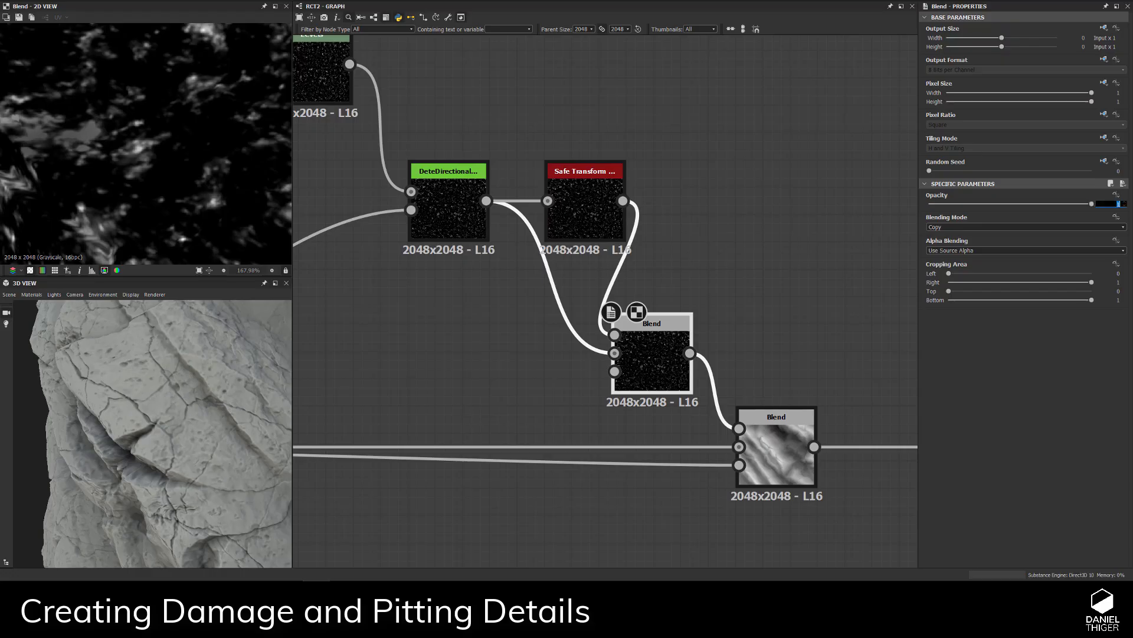
type("0.5")
key("Return")
- Lower the Safe Transform Grayscale node's output width and height to -3 (Input / 8) and inspect the spots up close
left_click(584, 210)
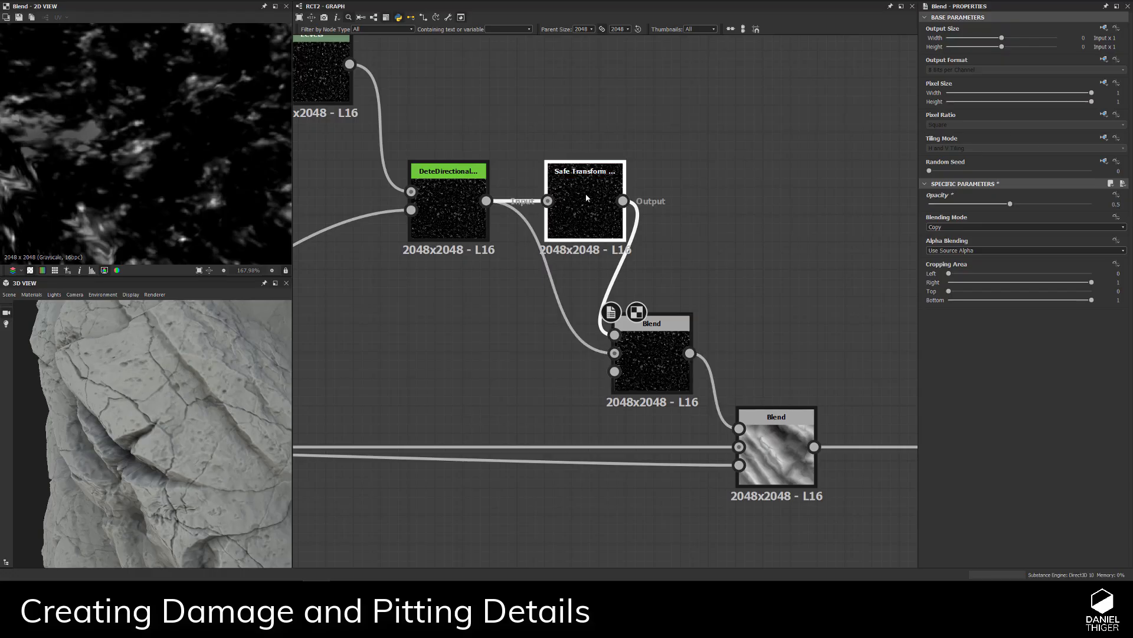
left_click_drag(1002, 37, 989, 37)
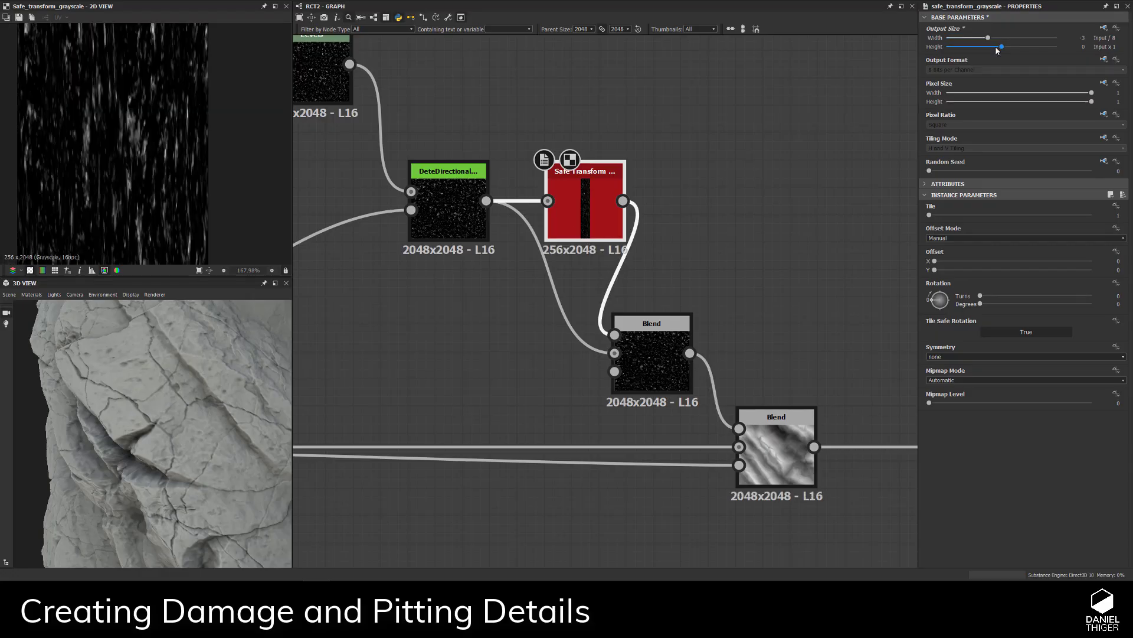
left_click_drag(995, 47, 989, 48)
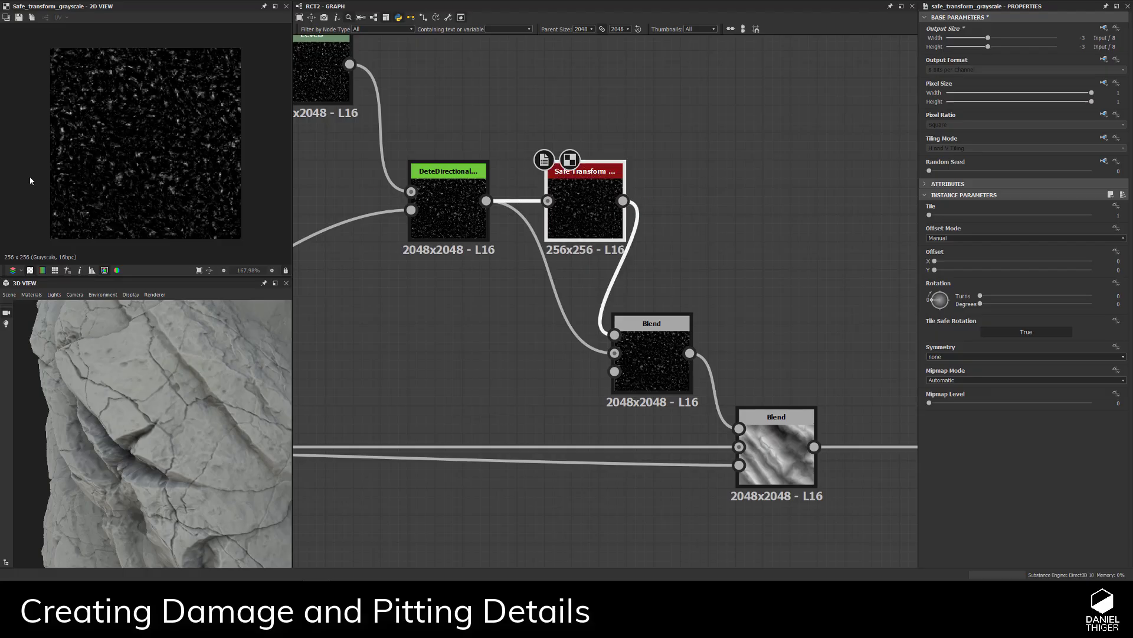
scroll(166, 141, "up", 5)
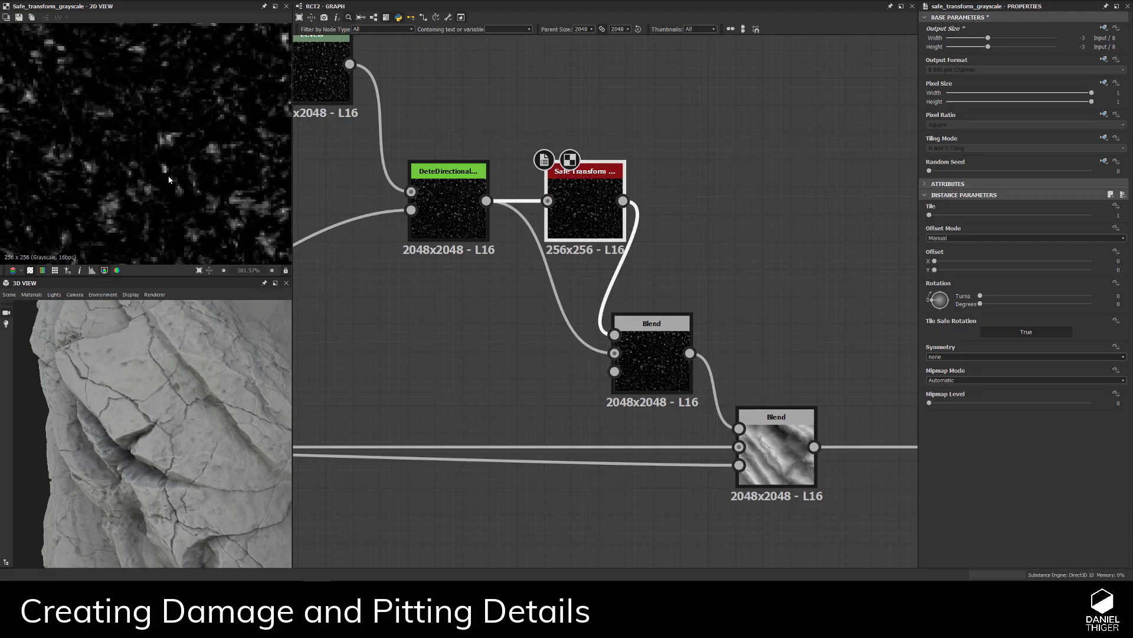
- Try several opacities on the Copy-mode Blend, set its Opacity to 0.7, and check the mixed spots in 2D
double_click(650, 355)
scroll(207, 80, "up", 3)
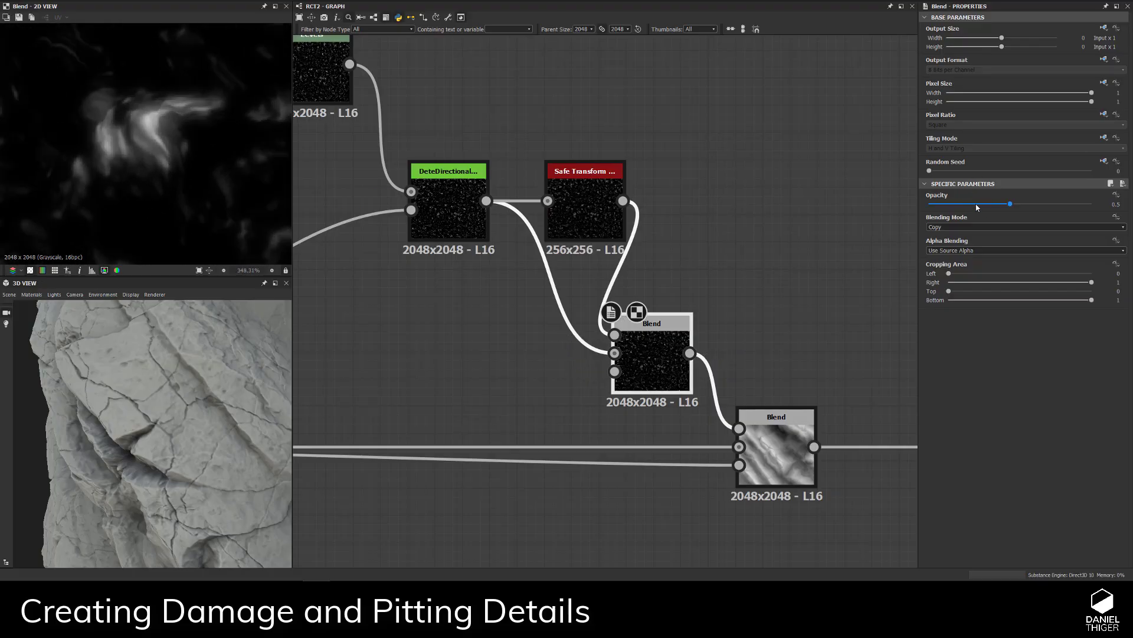
left_click_drag(977, 207, 844, 219)
left_click_drag(929, 203, 1024, 203)
left_click_drag(1018, 198, 999, 197)
type("0.7")
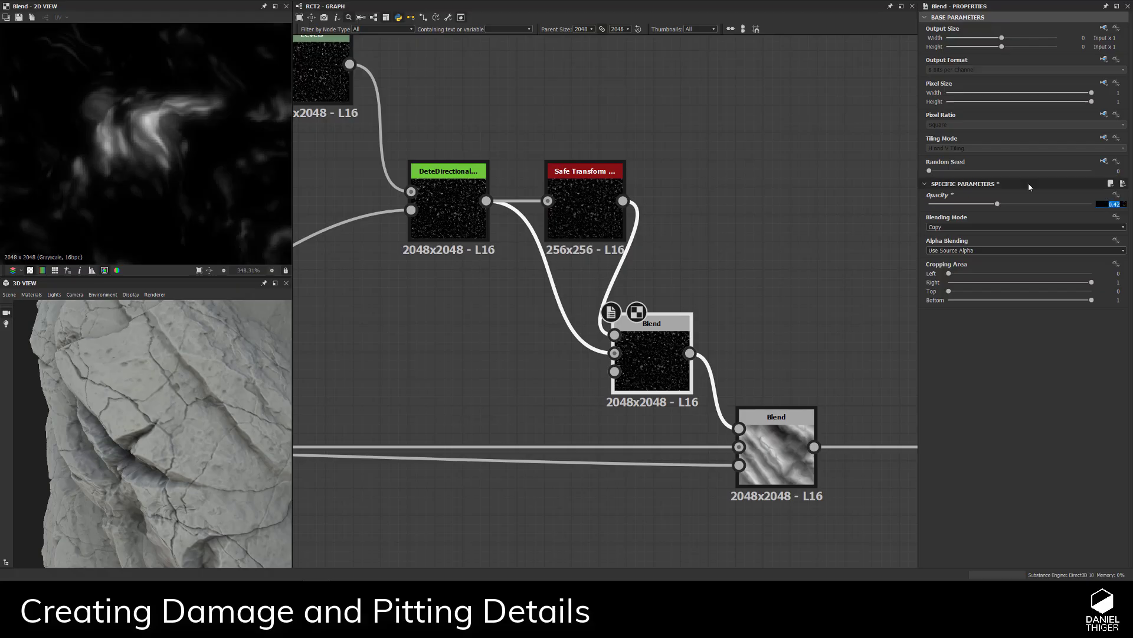
key("Return")
scroll(141, 119, "down", 8)
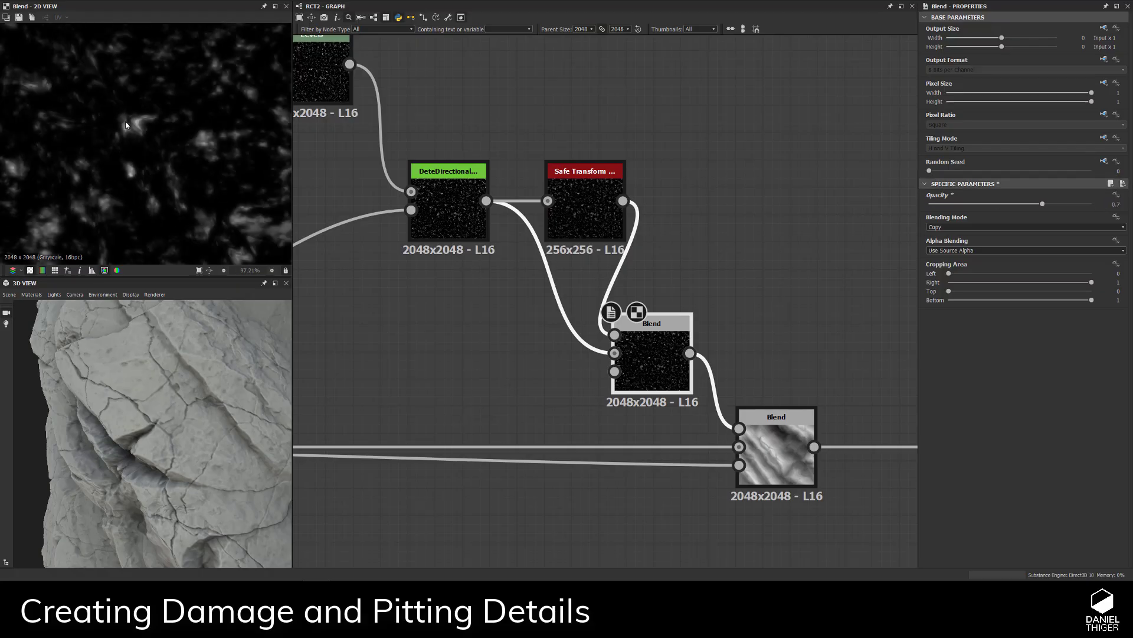
- Set the Subtract Blend node's Opacity to 0.05 and inspect the pitting on the 3D rock from several angles
middle_click_drag(680, 470, 660, 338)
scroll(148, 423, "down", 2)
left_click_drag(148, 423, 150, 454)
scroll(152, 438, "up", 3)
left_click(756, 319)
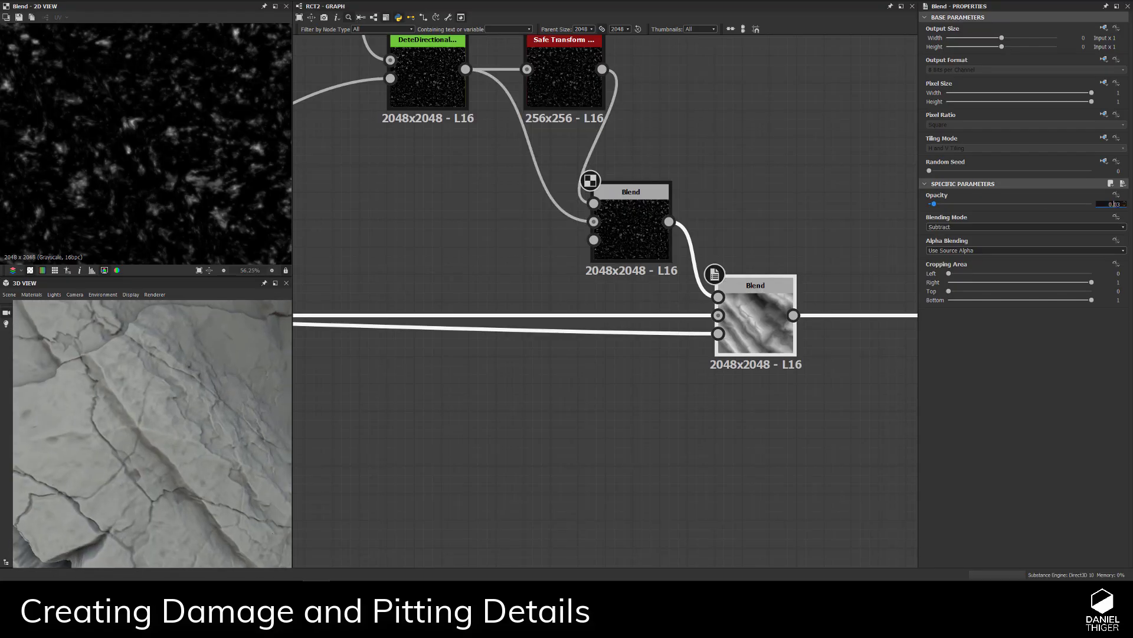
type("0.05")
key("Return")
left_click_drag(261, 457, 119, 424)
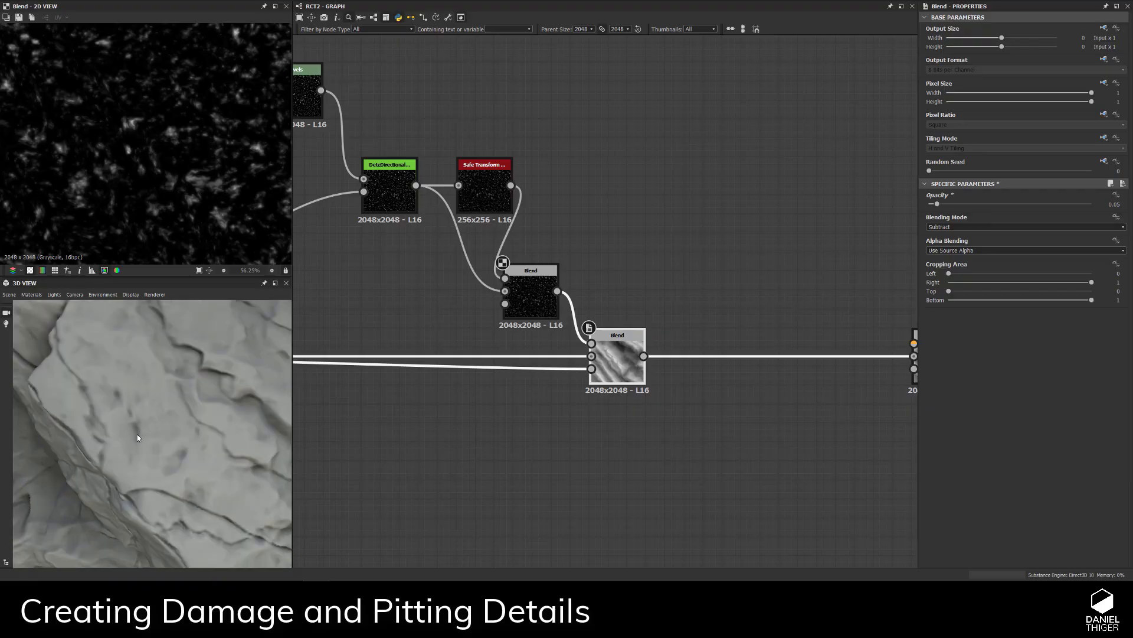
left_click_drag(141, 434, 174, 454)
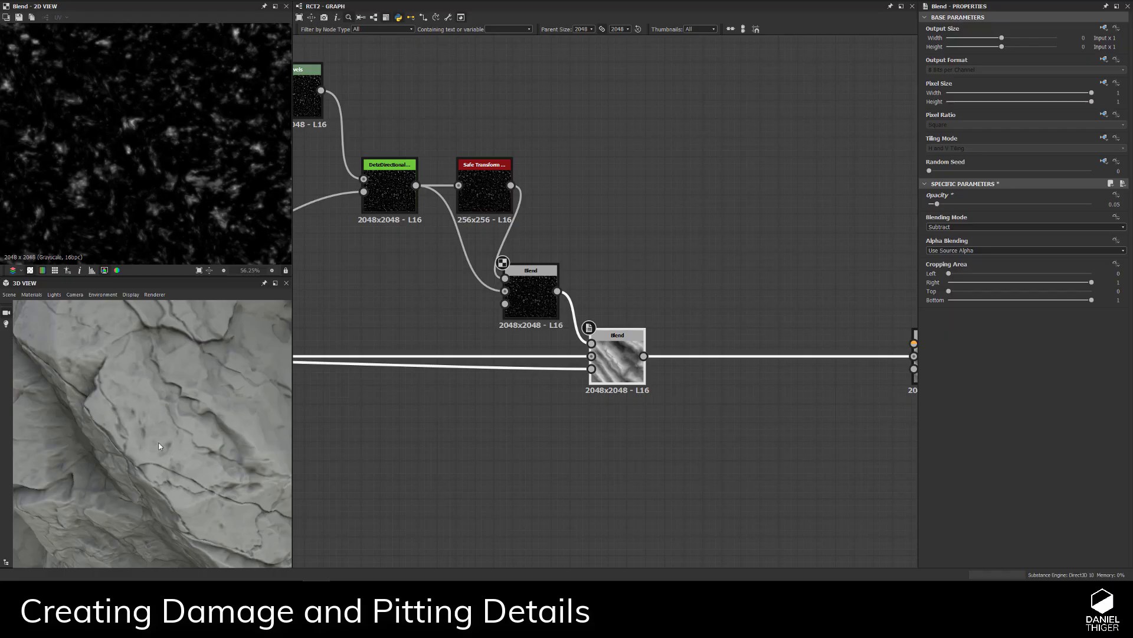
left_click_drag(163, 442, 194, 472)
scroll(674, 197, "down", 5)
scroll(435, 232, "up", 1)
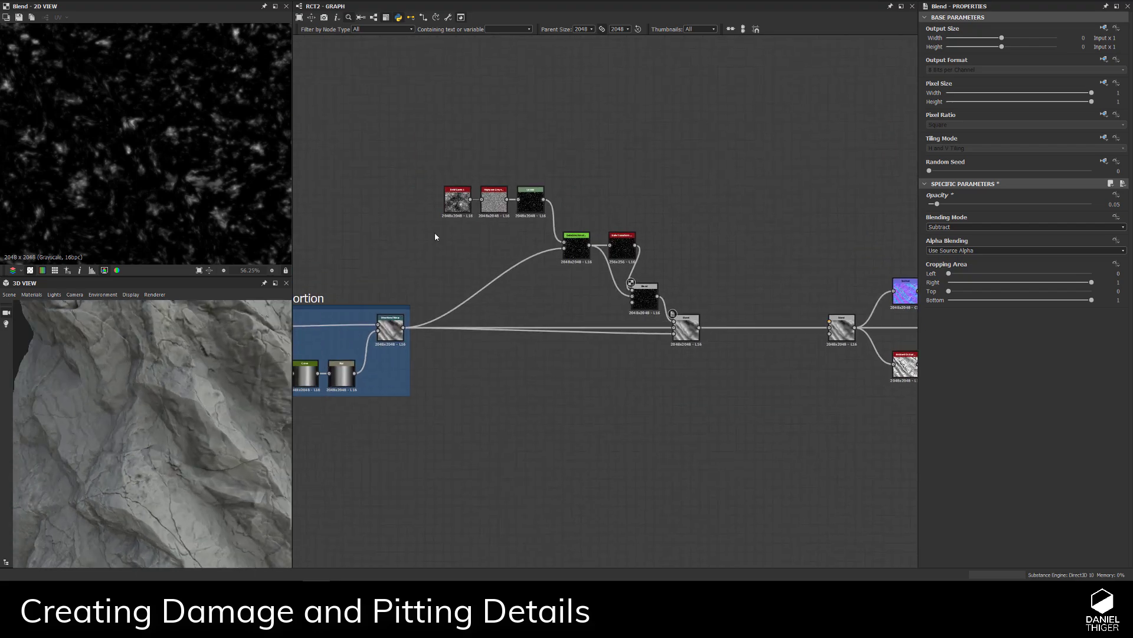
- Arrange the noise, warp, Safe Transform and Blend nodes of the pitting branch into a compact group above the main height connection
scroll(655, 313, "up", 2)
middle_click_drag(413, 212, 491, 237)
left_click_drag(364, 119, 536, 253)
left_click_drag(609, 248, 582, 275)
left_click_drag(674, 252, 636, 239)
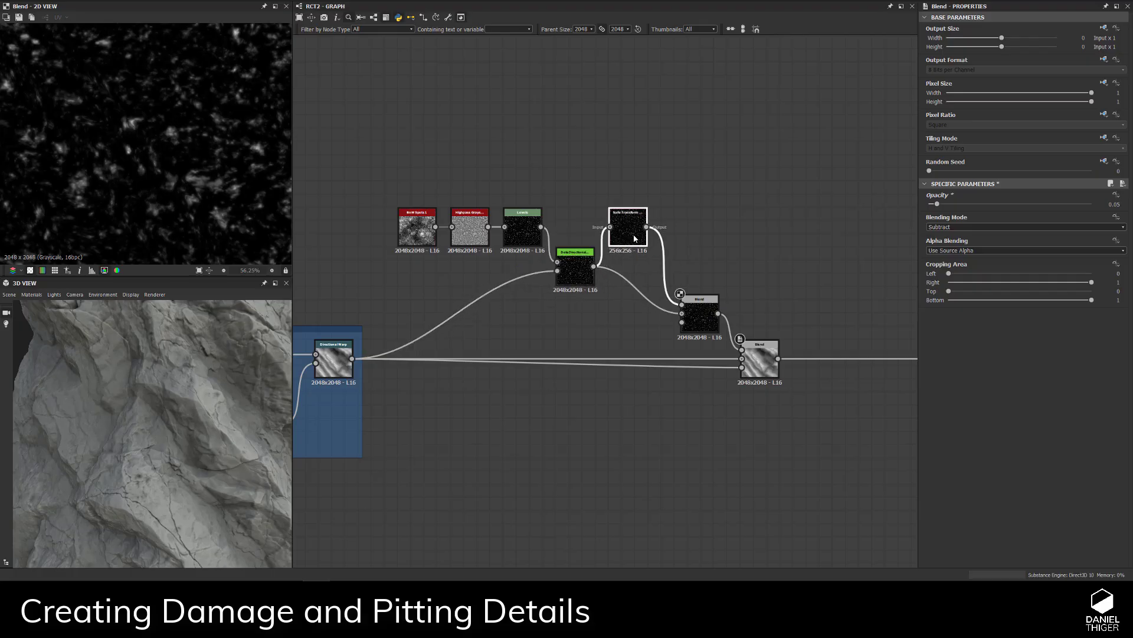
left_click_drag(703, 332, 683, 299)
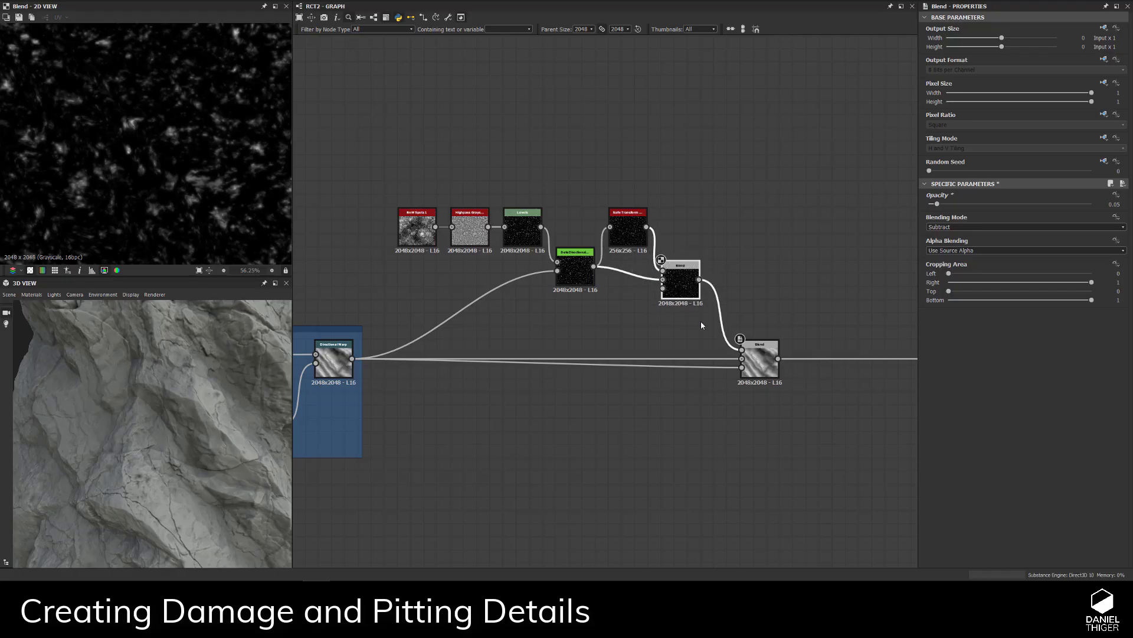
left_click_drag(756, 378, 744, 378)
- Enclose the pitting branch nodes in a frame titled Pitting
left_click_drag(394, 157, 737, 312)
right_click(685, 281)
left_click(723, 334)
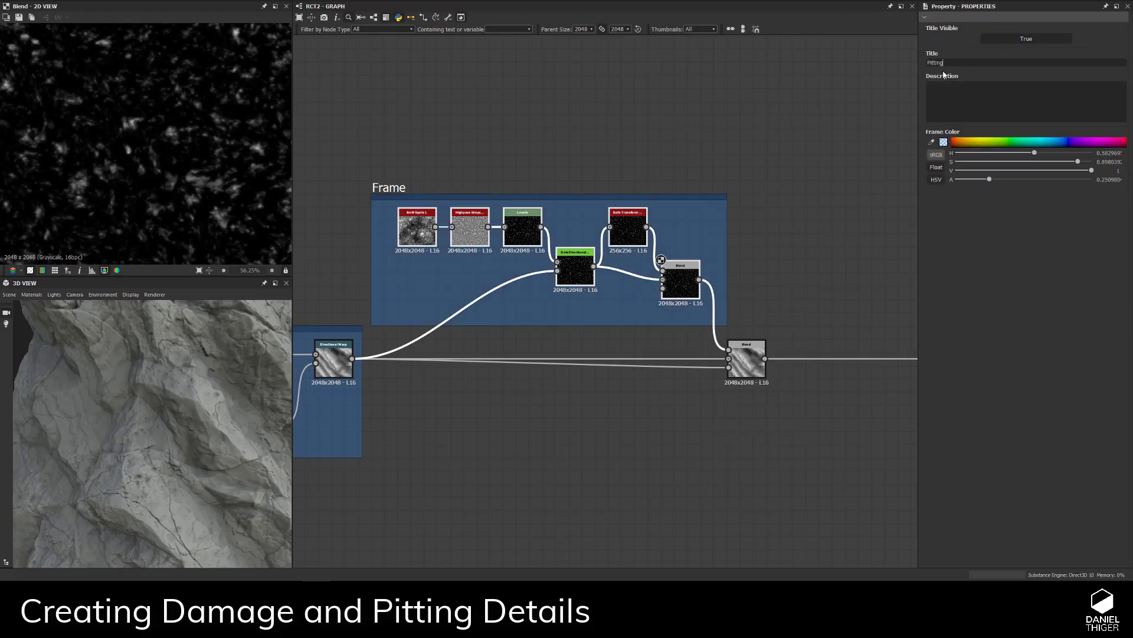
left_click(478, 110)
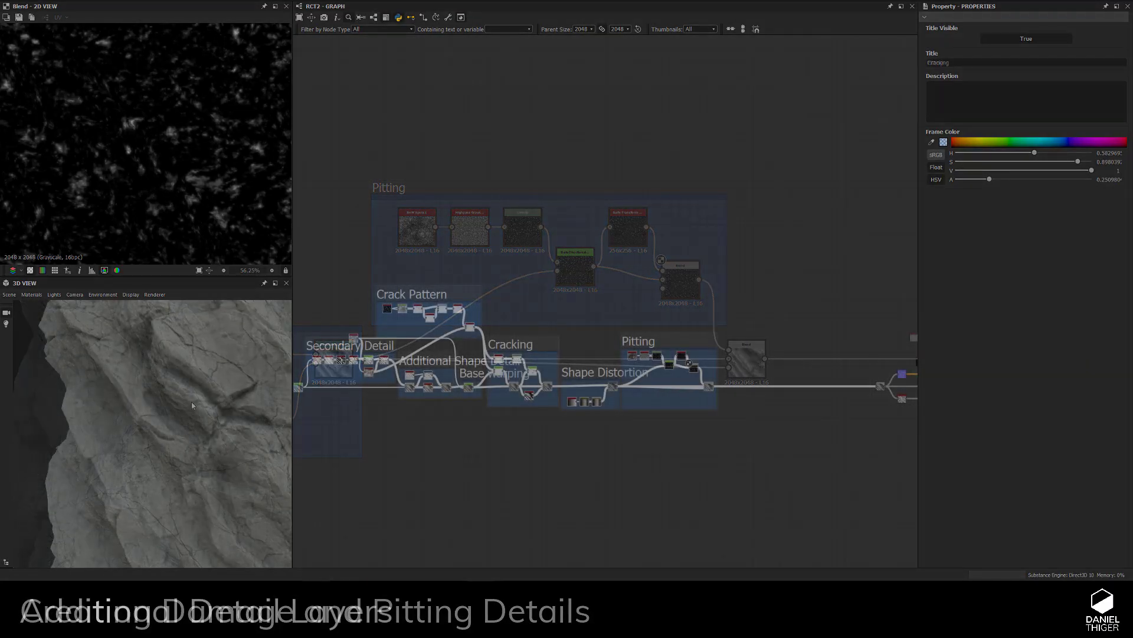
- Add a Shadows node below the main height connection, after the Pitting frame
left_click_drag(187, 405, 115, 430)
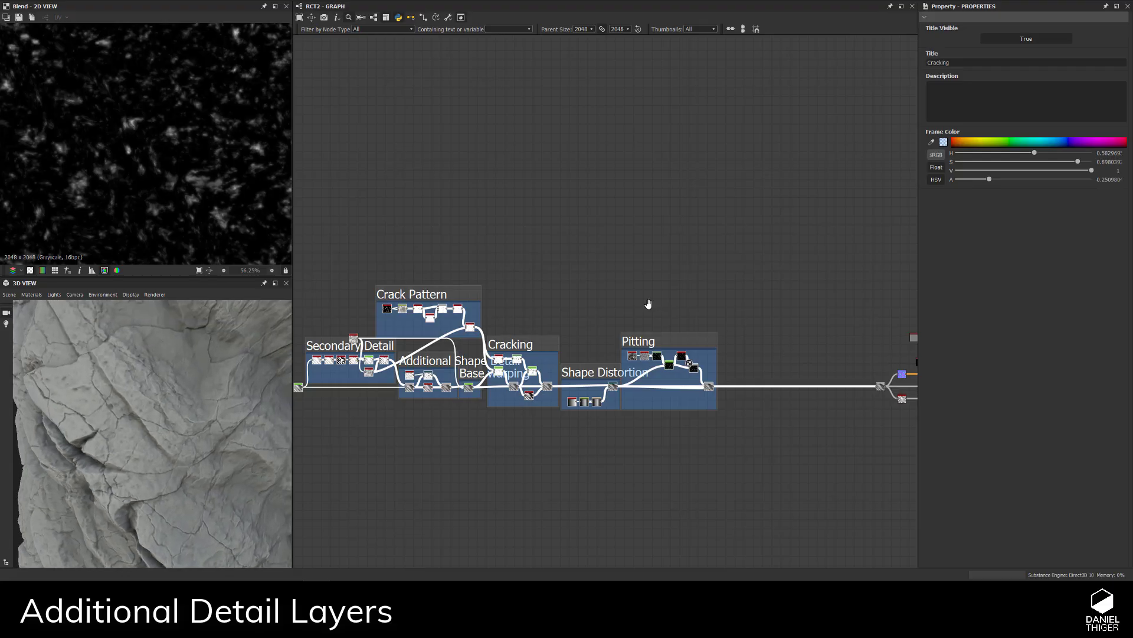
middle_click_drag(648, 304, 587, 289)
scroll(572, 289, "up", 3)
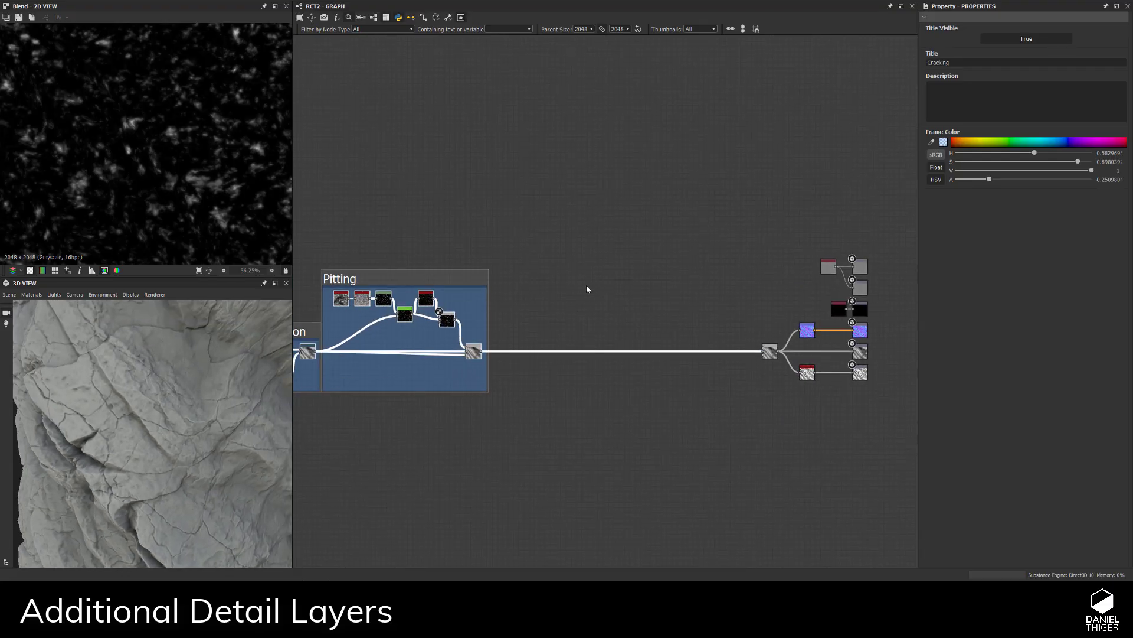
scroll(572, 408, "up", 3)
key("space")
type("sha")
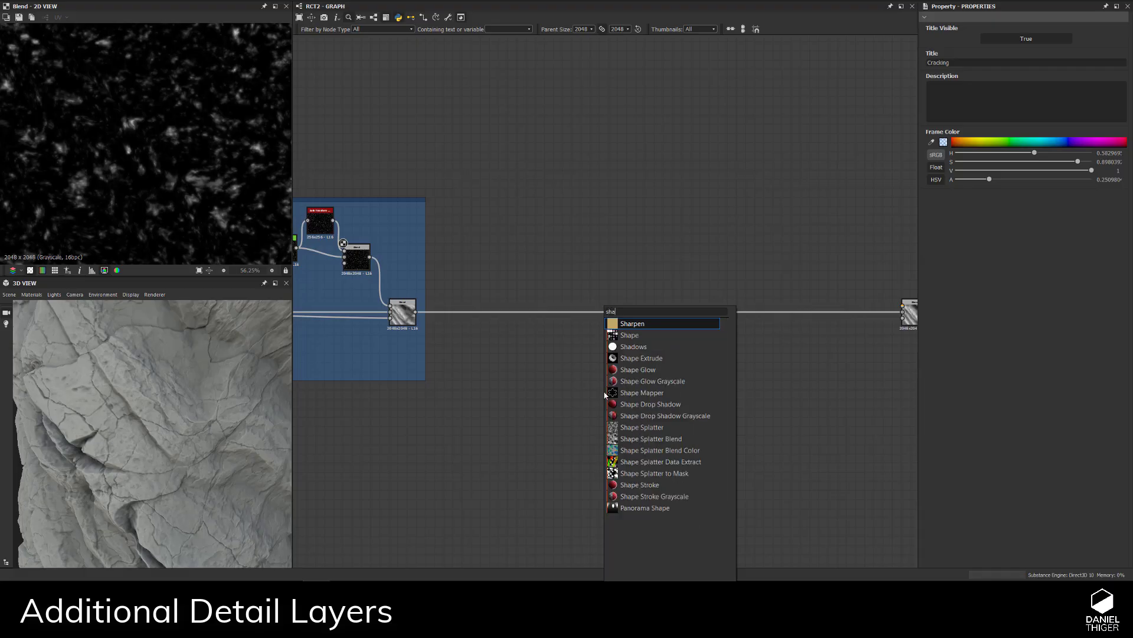
left_click(615, 348)
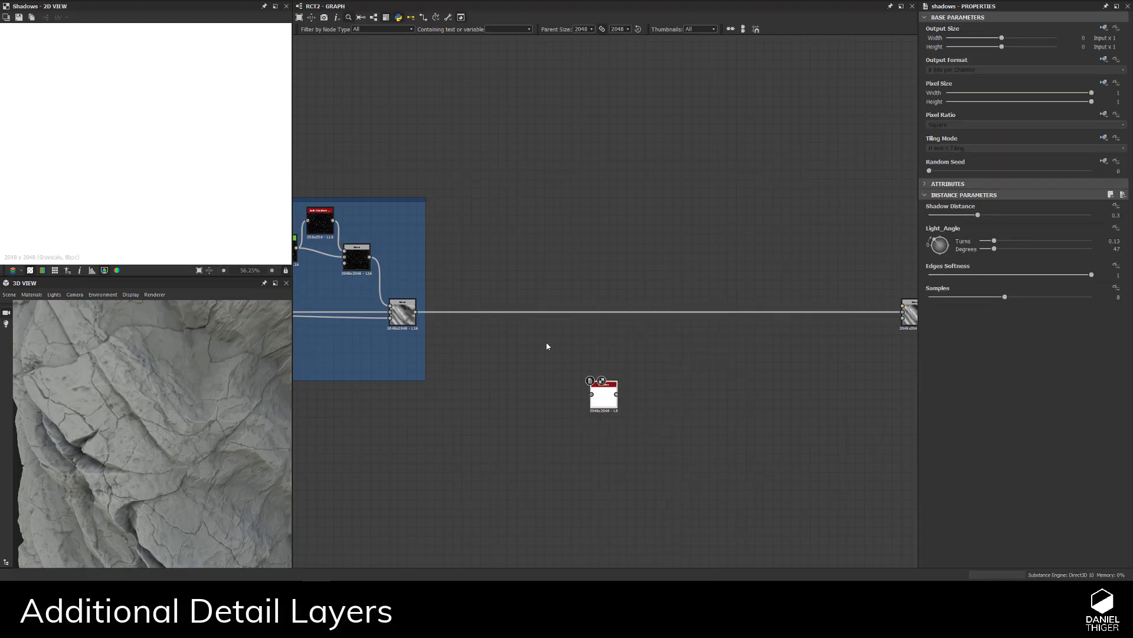
scroll(547, 344, "up", 3)
left_click_drag(643, 447, 580, 441)
middle_click_drag(486, 397, 541, 383)
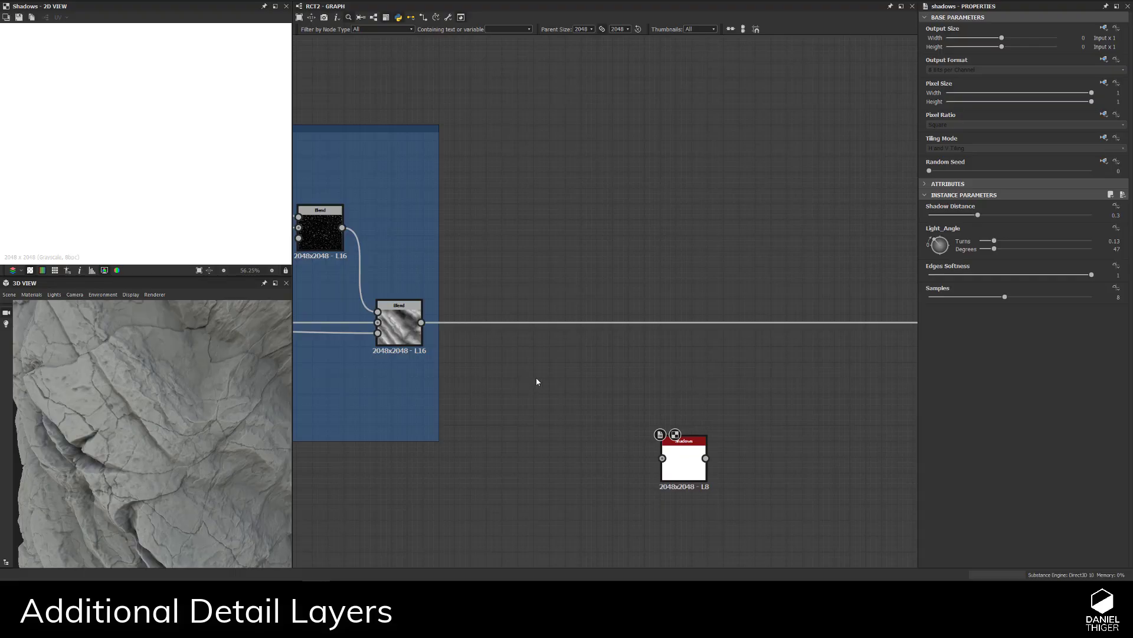
- Add a Quantize Grayscale node ahead of the Shadows node and feed it the Pitting frame's final Blend output
key("space")
type("q")
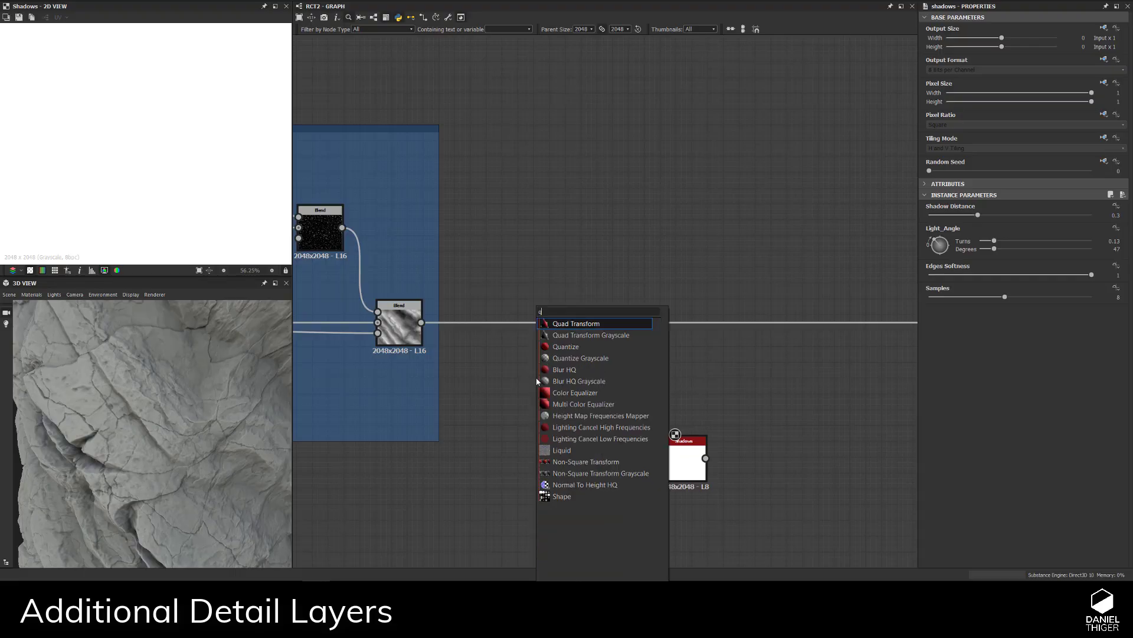
left_click(580, 358)
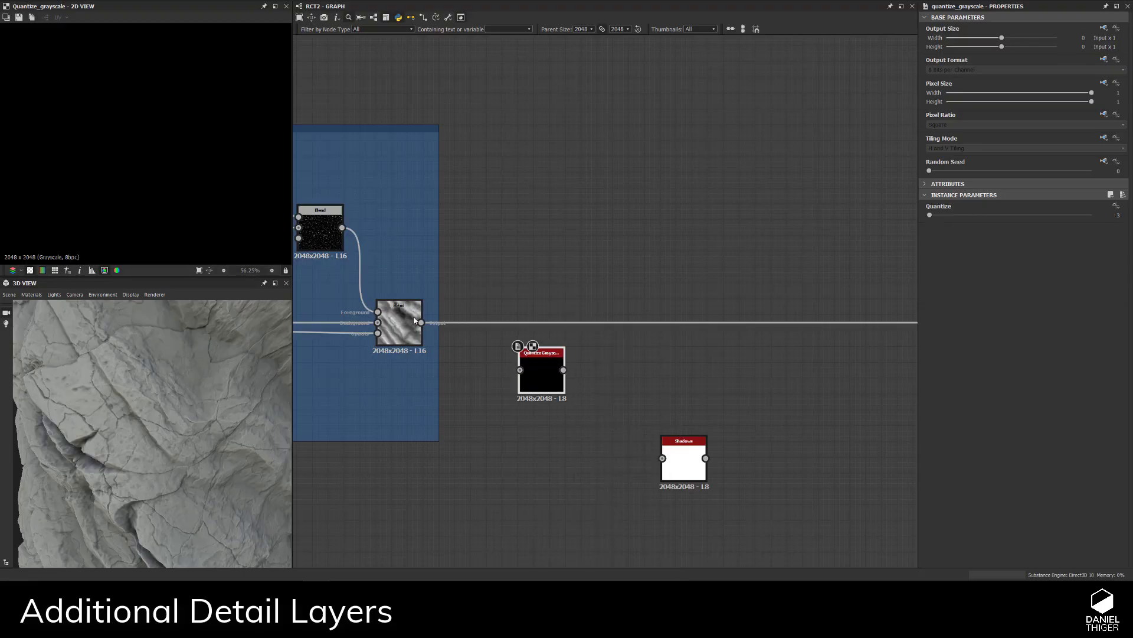
left_click_drag(513, 391, 541, 409)
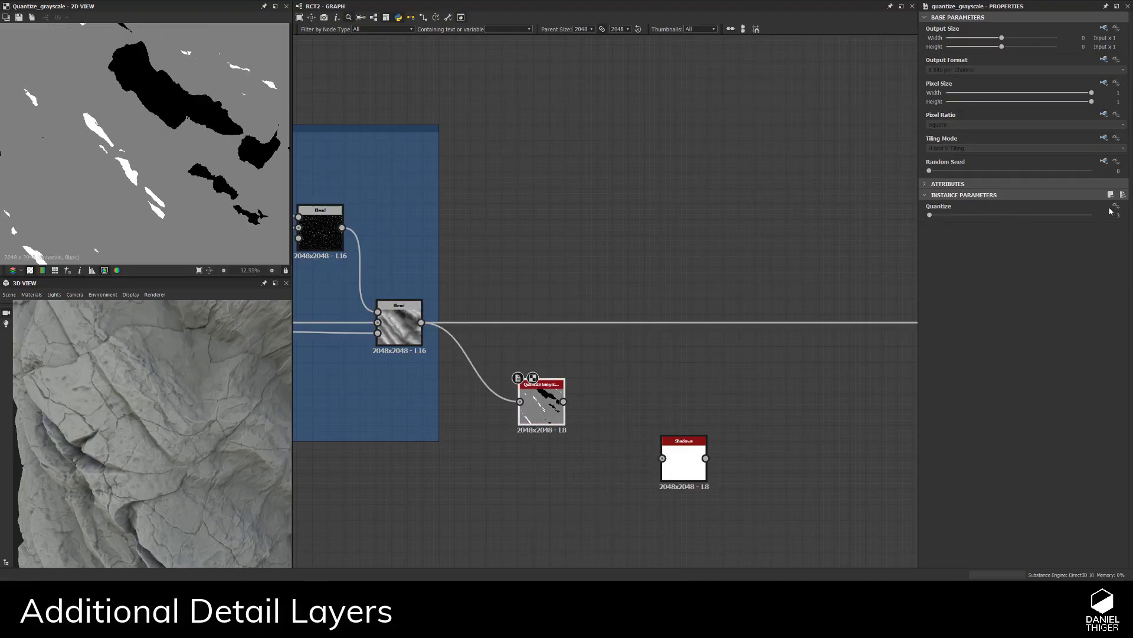
- Set the Quantize value to 6 and inspect the stepped height bands in 2D
type("6")
key("Return")
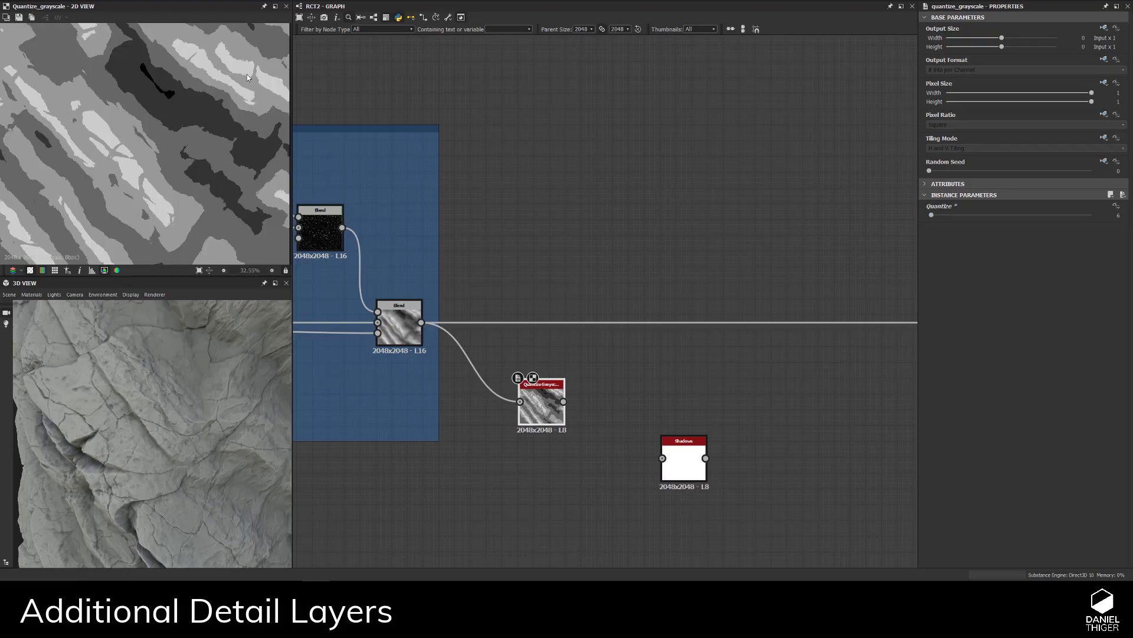
scroll(247, 75, "down", 2)
scroll(170, 140, "up", 2)
scroll(171, 140, "down", 2)
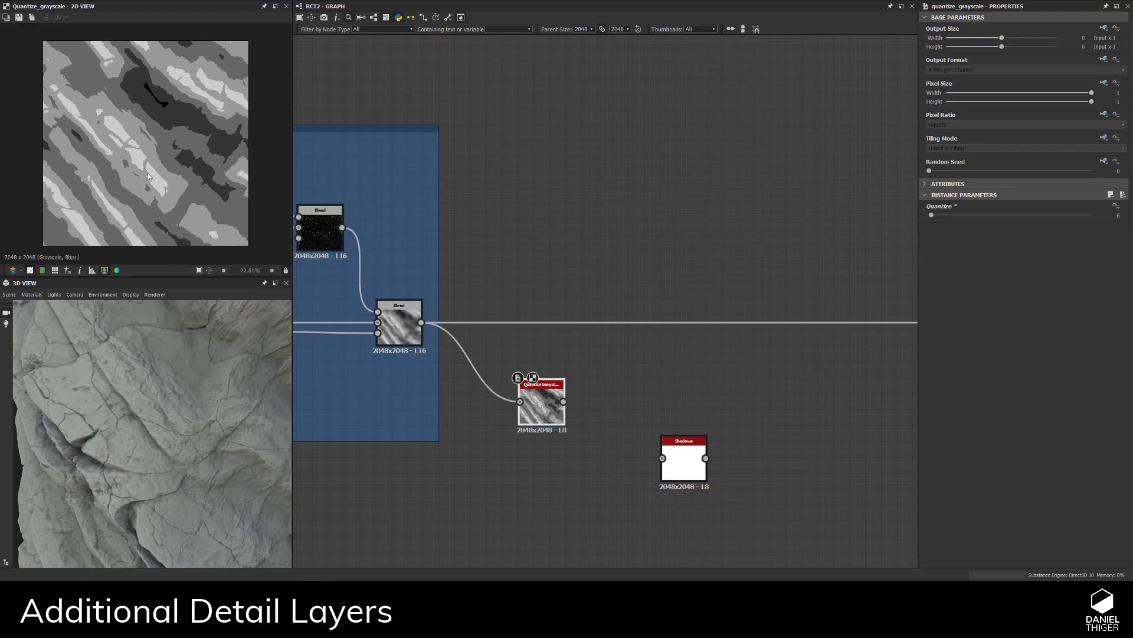
scroll(148, 176, "up", 2)
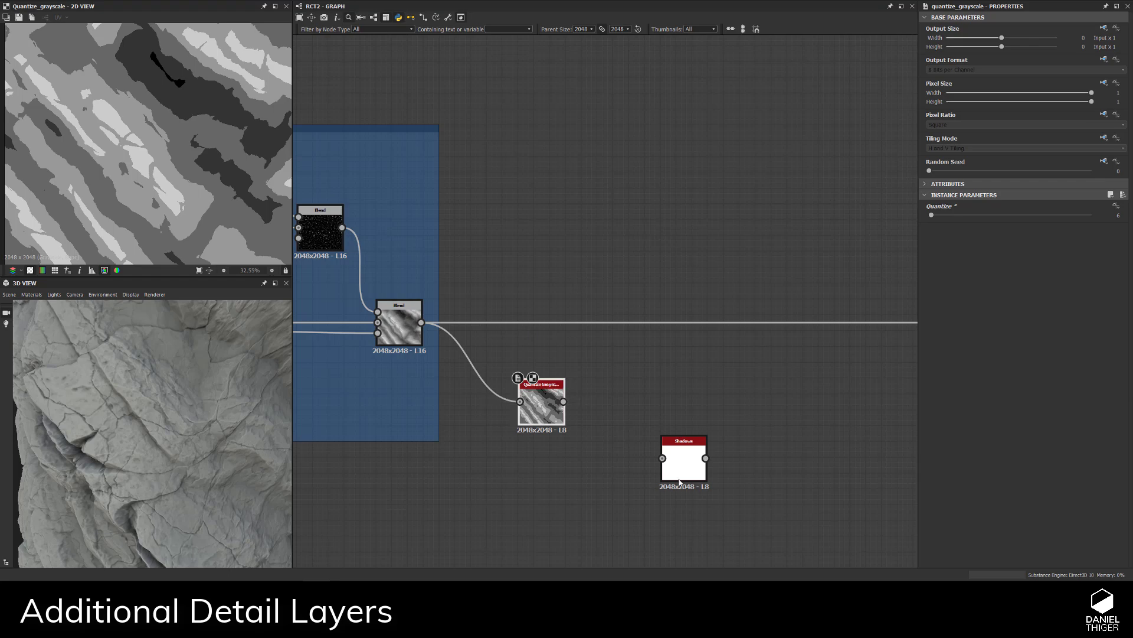
- Place the Shadows node ahead of Quantize Grayscale, feed it the Pitting frame's final Blend output, and preview it
left_click_drag(684, 455, 503, 445)
left_click_drag(555, 418, 618, 418)
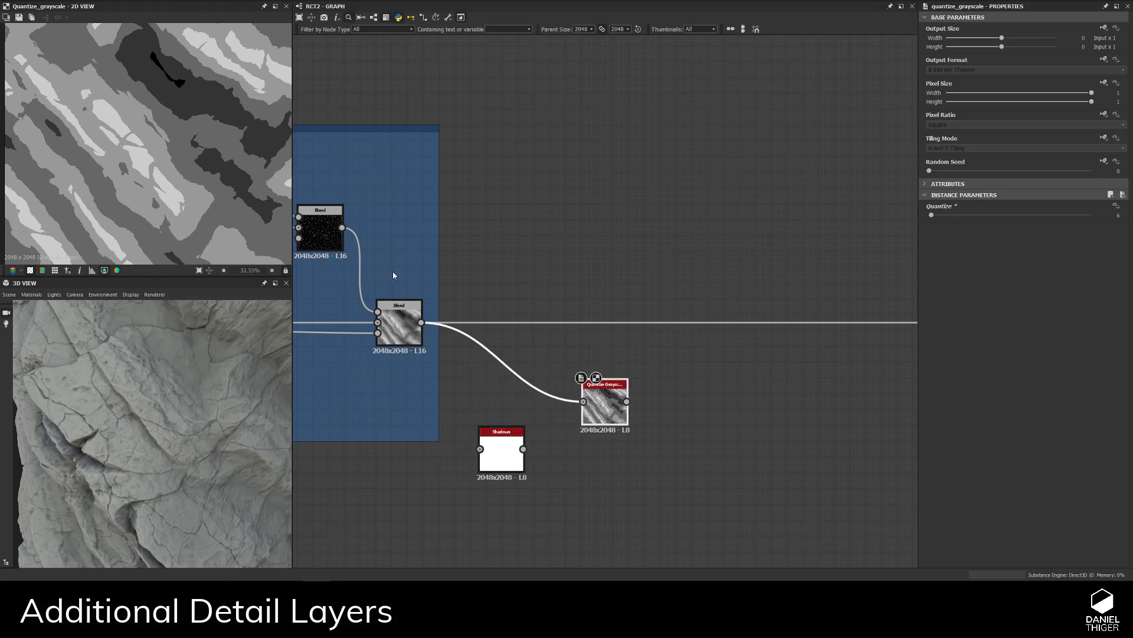
left_click_drag(509, 462, 523, 446)
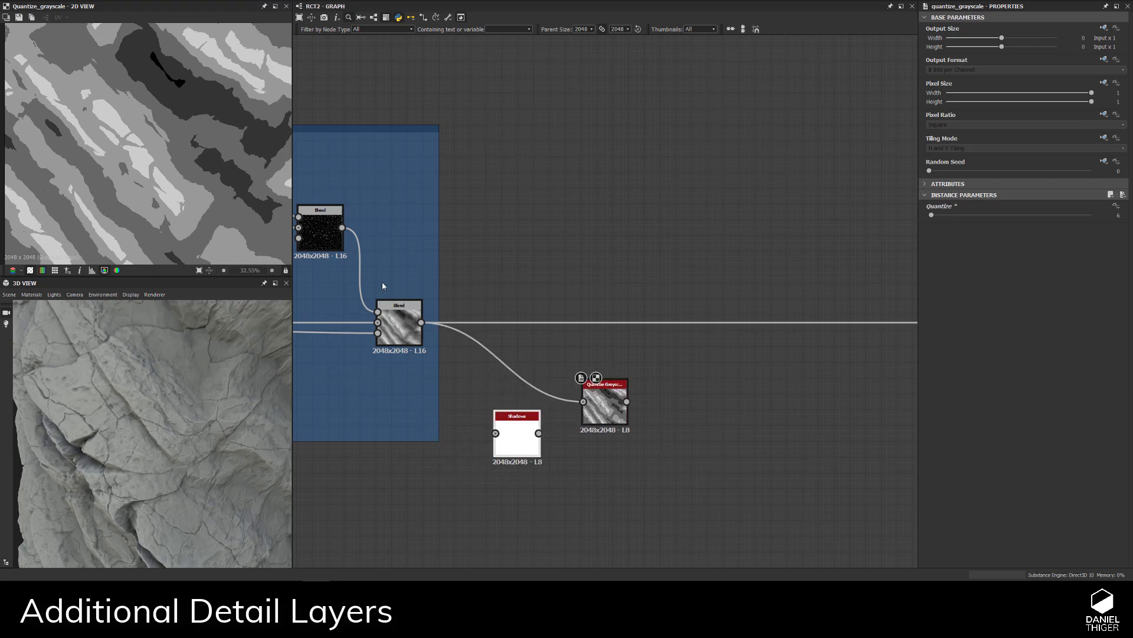
left_click_drag(458, 418, 496, 433)
double_click(518, 447)
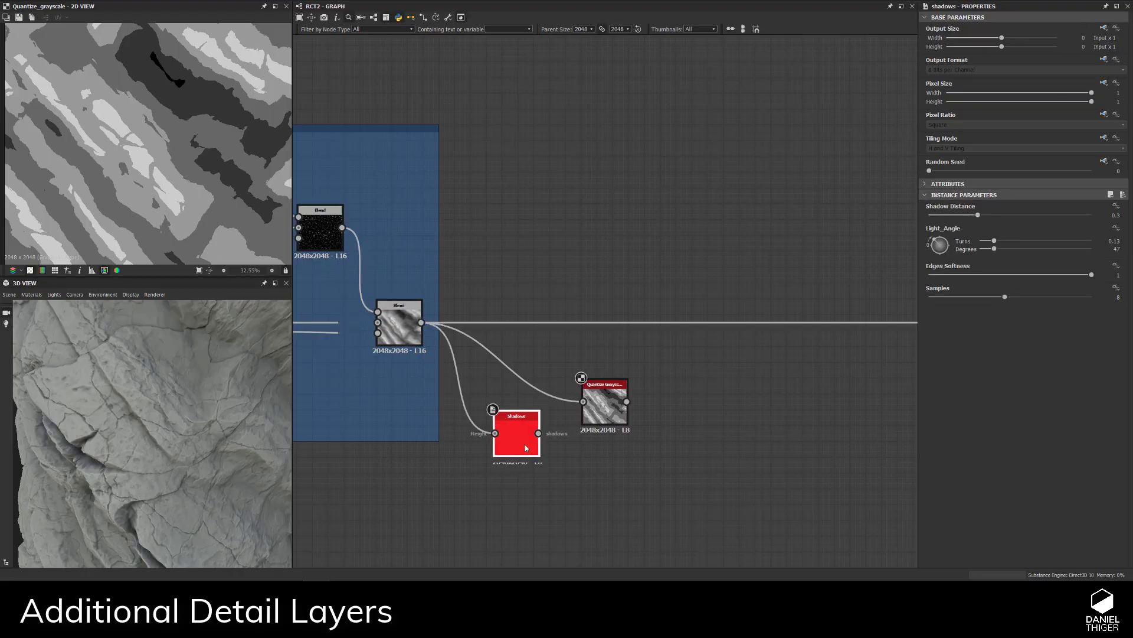
- Set the Shadows node's Shadow Distance to 2, Light Angle to 1 degree and Samples to 16
left_click(1116, 213)
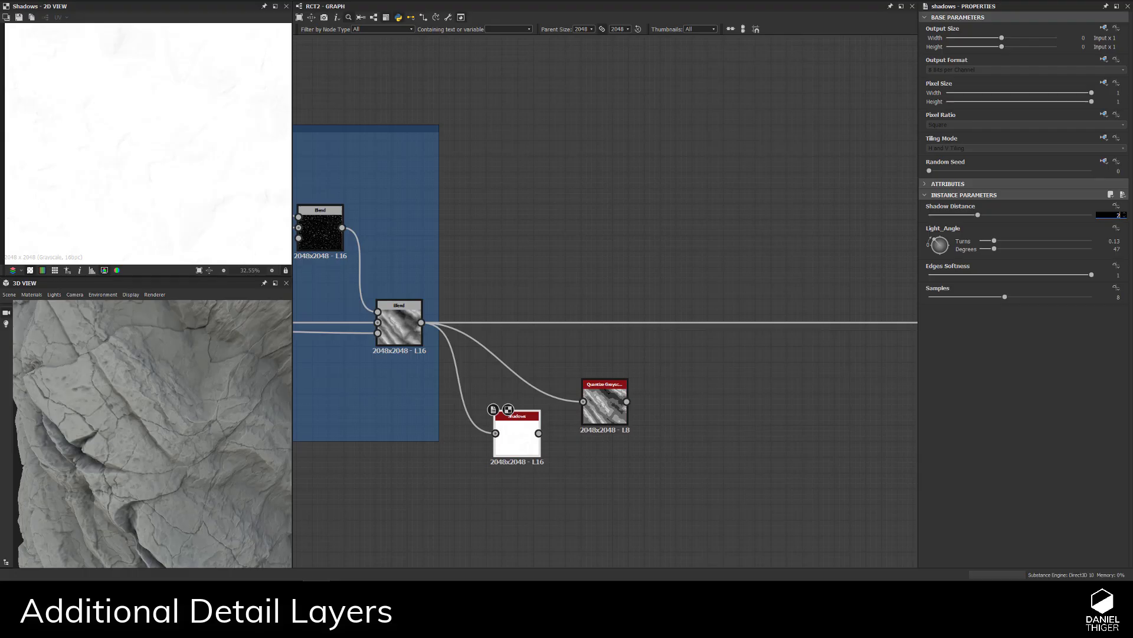
type("2")
key("Tab")
key("Tab")
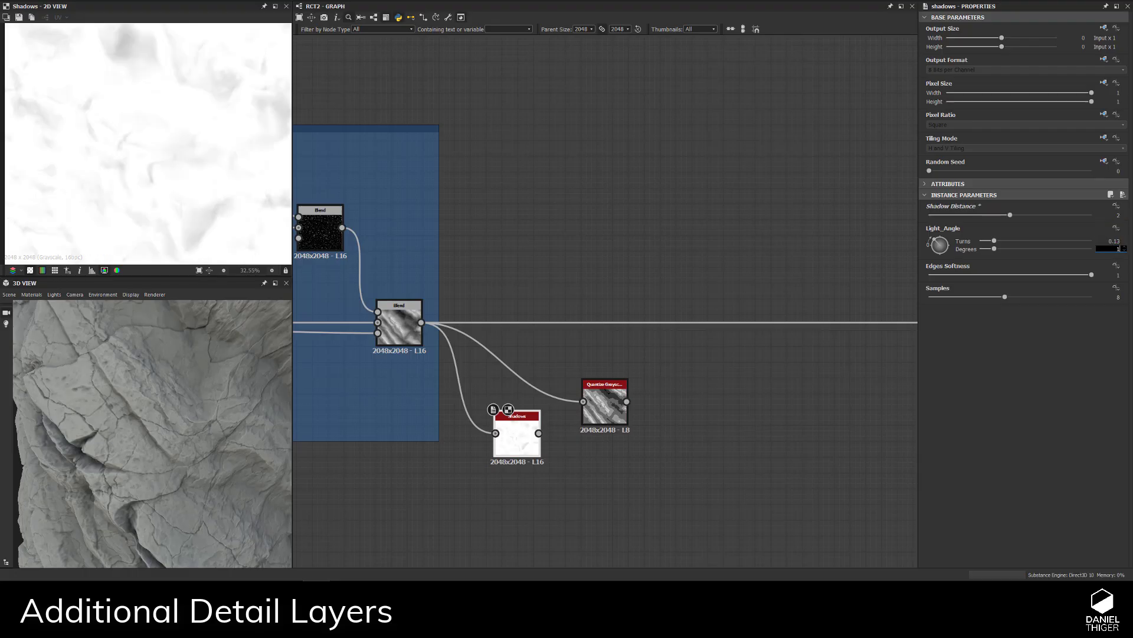
type("1")
key("Return")
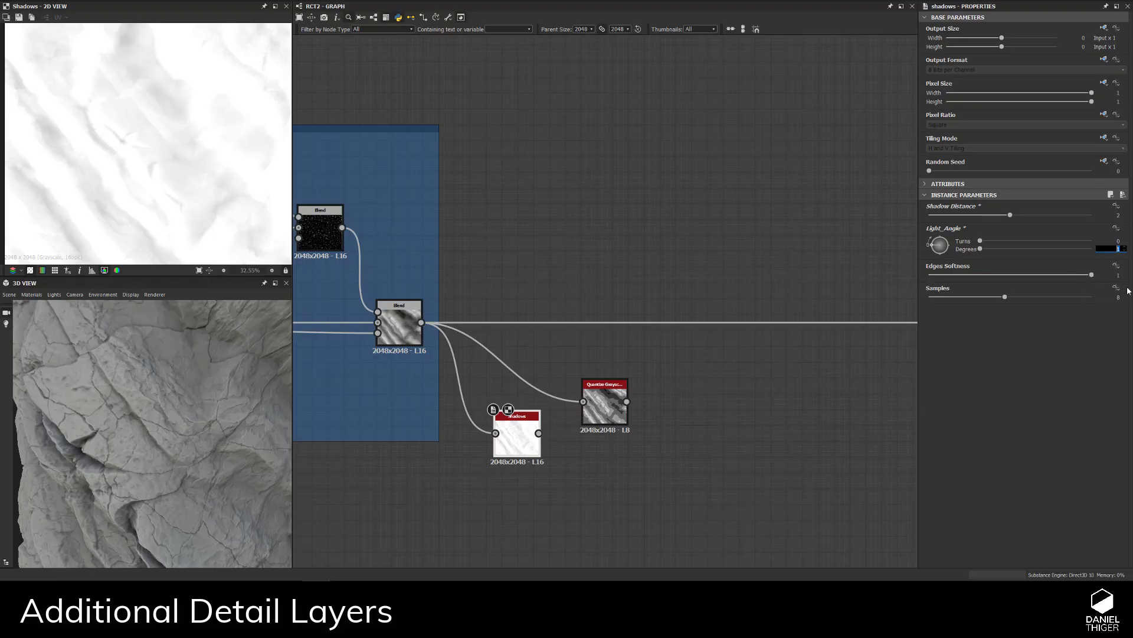
left_click(1129, 298)
type("16")
key("Return")
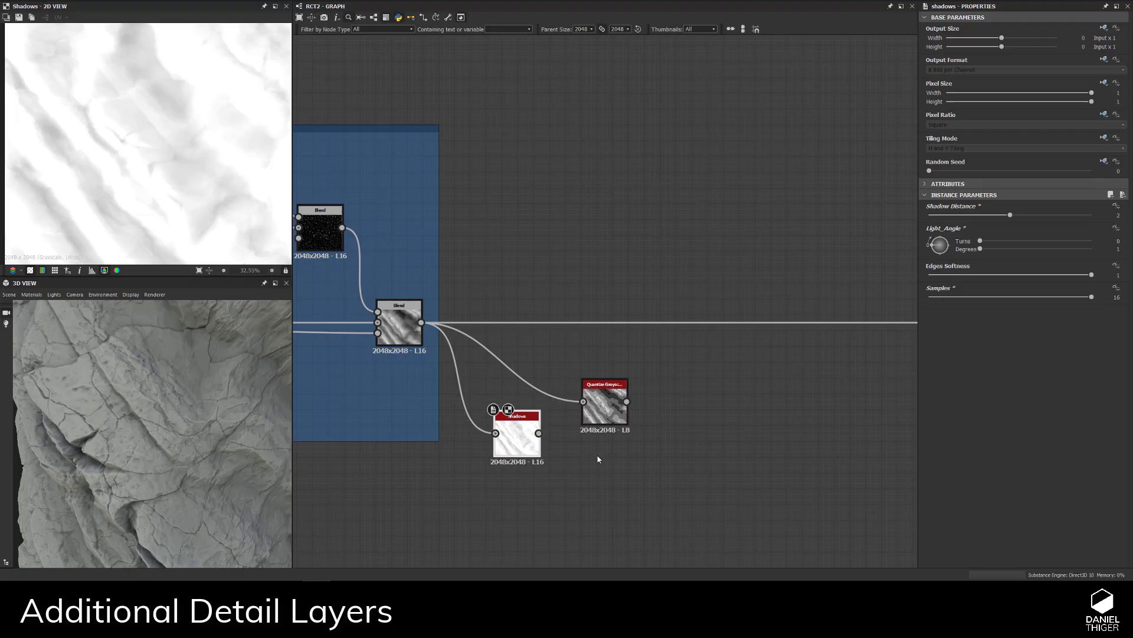
- Insert a Histogram Scan node after Shadows and set its Position to 0.1
left_click_drag(627, 419, 706, 419)
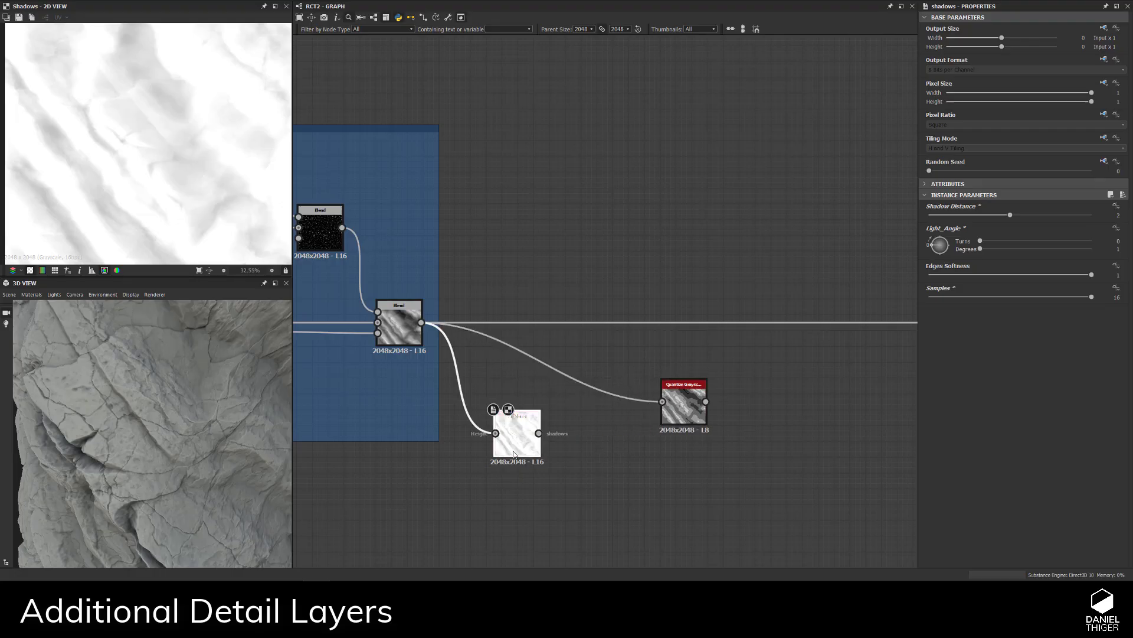
key("space")
type("his")
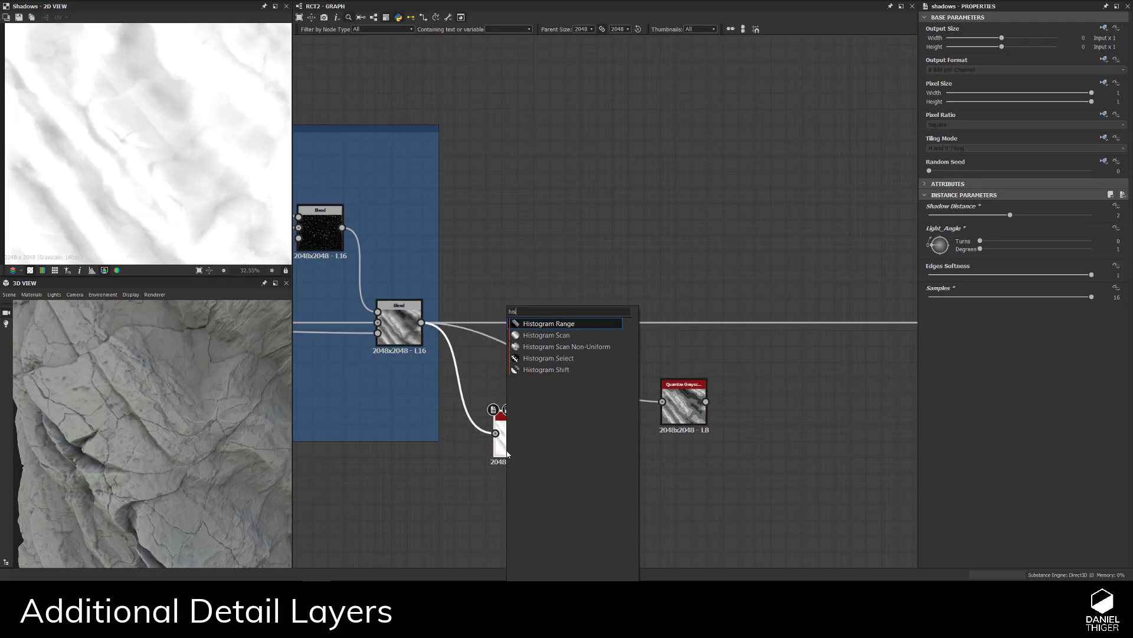
left_click(547, 335)
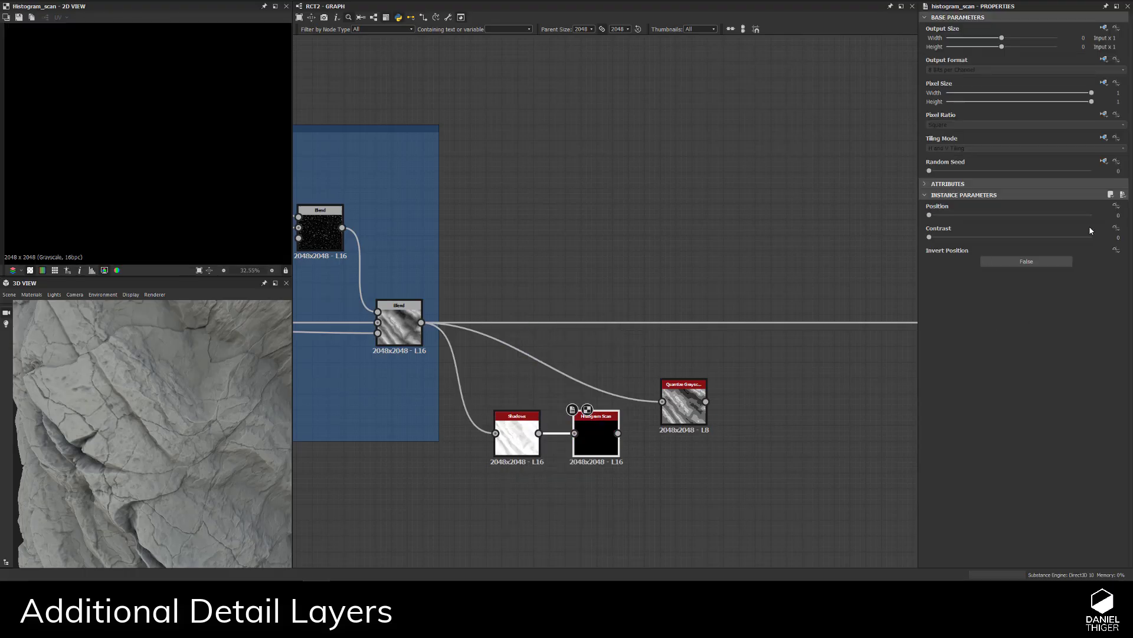
key("Return")
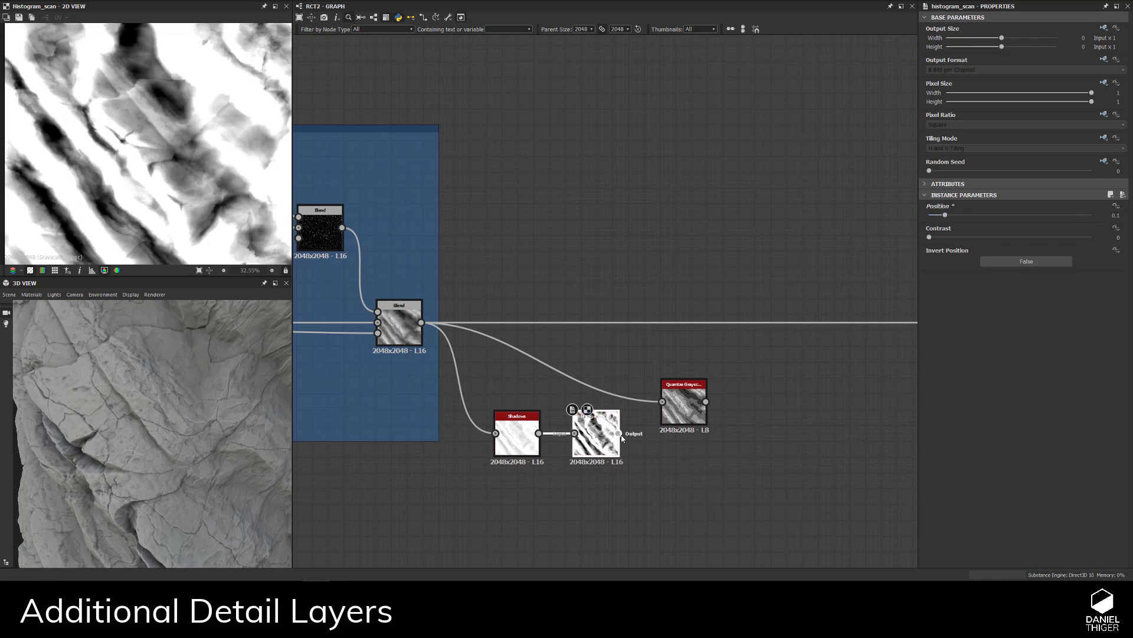
- Feed the Histogram Scan output into Quantize Grayscale, preview the result in 2D, and line the node up with the chain
double_click(669, 415)
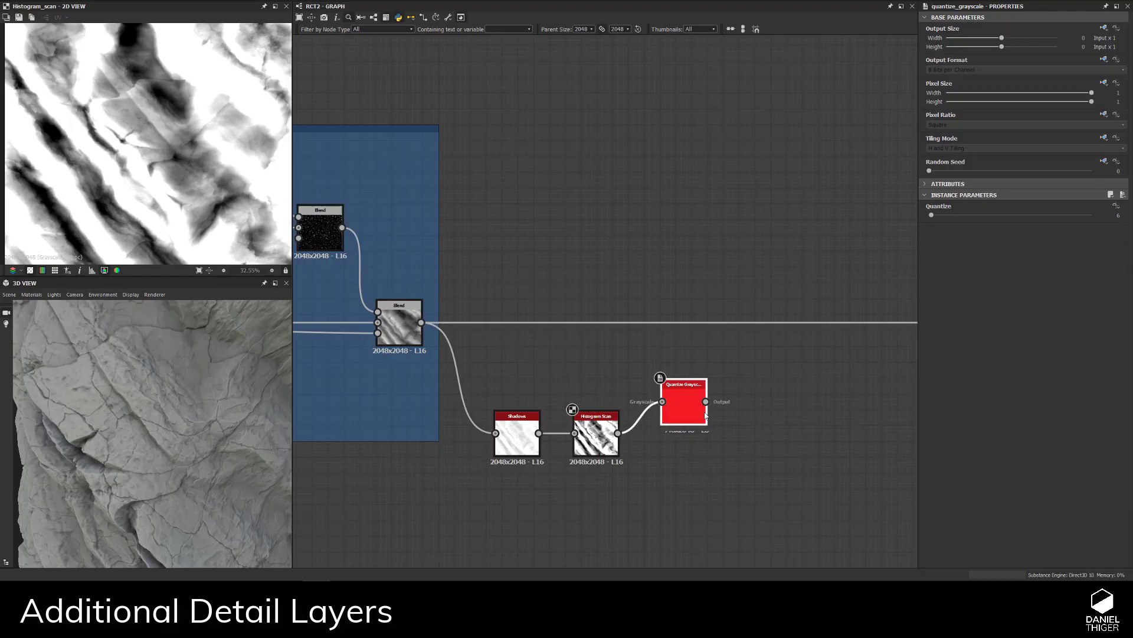
key("f")
left_click_drag(685, 408, 668, 440)
- Set the Shadows node's Light Angle to about 119 degrees while previewing the quantized output
left_click(517, 431)
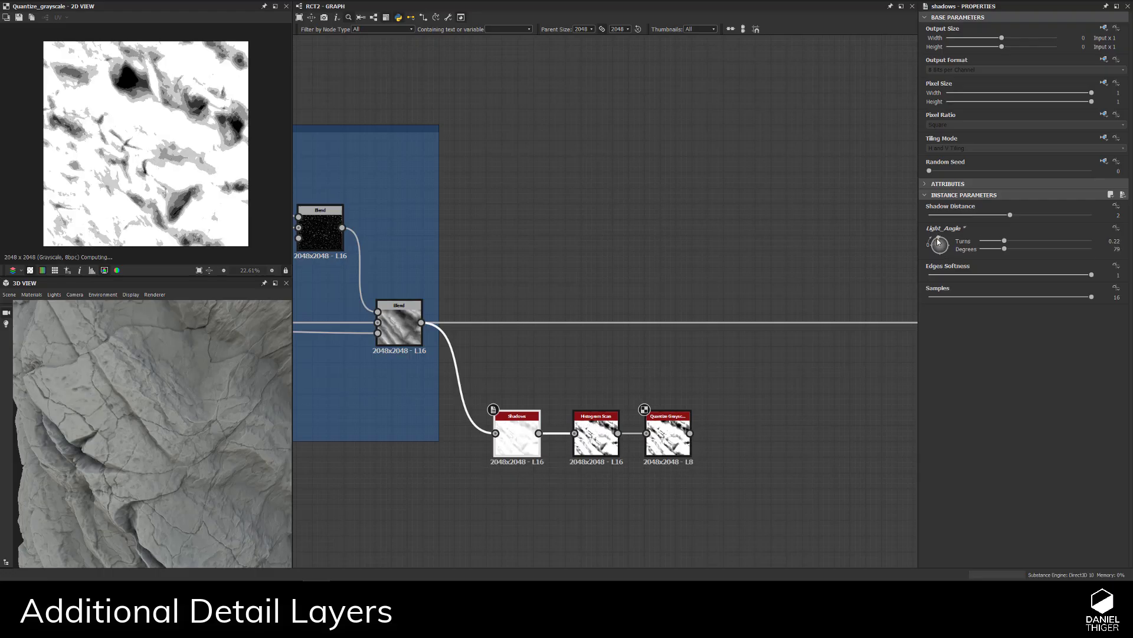
left_click(940, 244)
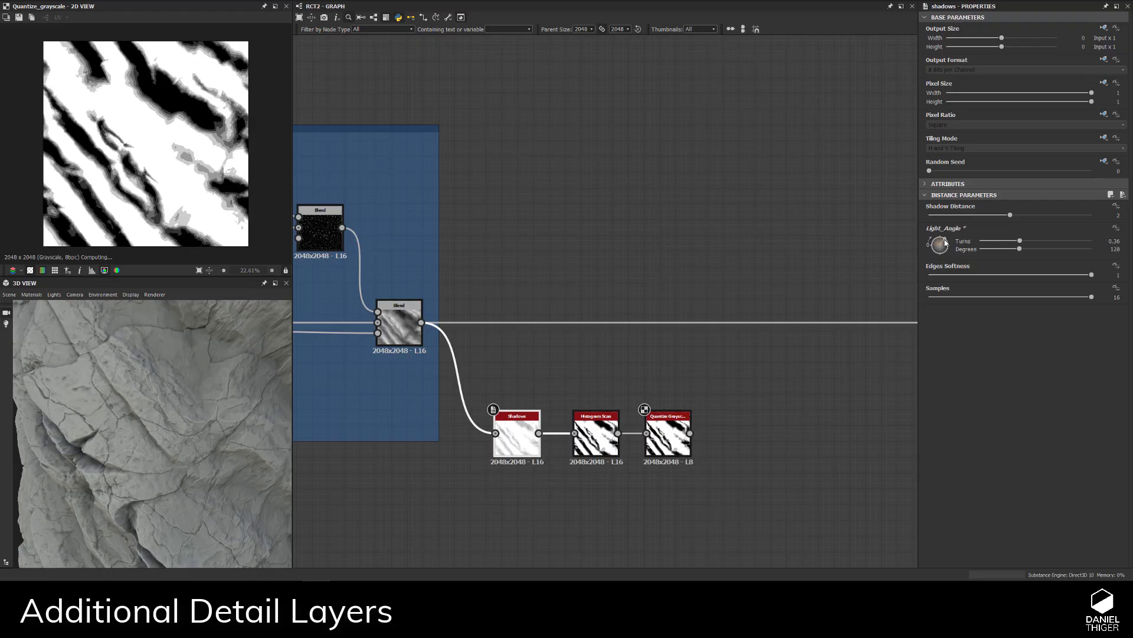
- Try feeding the Pitting Blend output directly into Histogram Scan and Quantize Grayscale, and undo both connections
left_click_drag(421, 323, 575, 433)
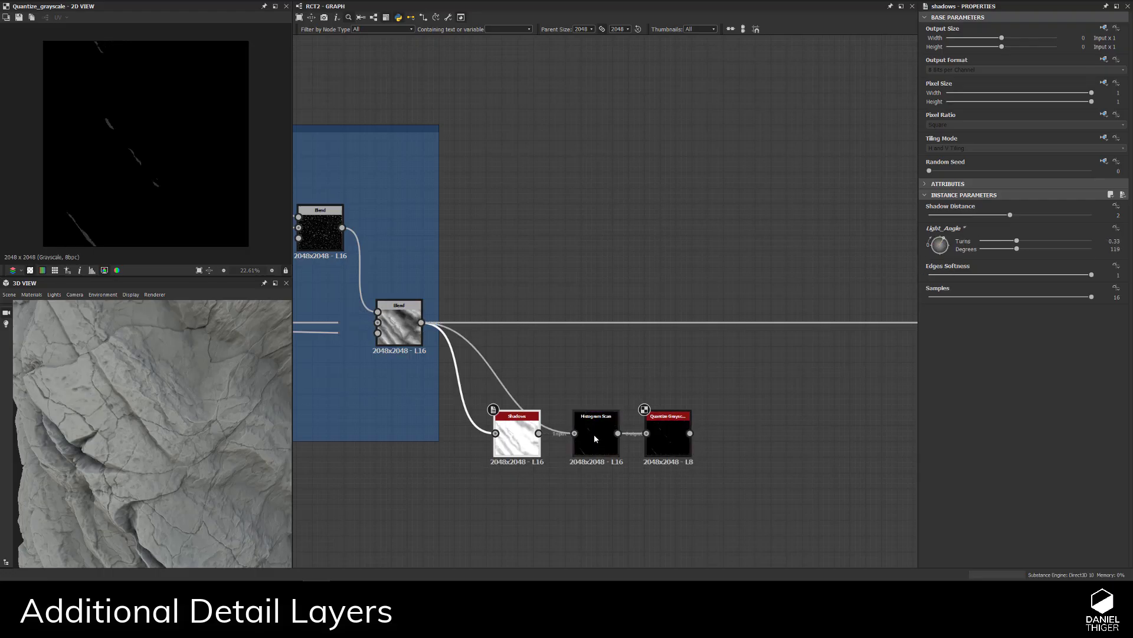
left_click_drag(423, 325, 665, 431)
left_click(665, 430)
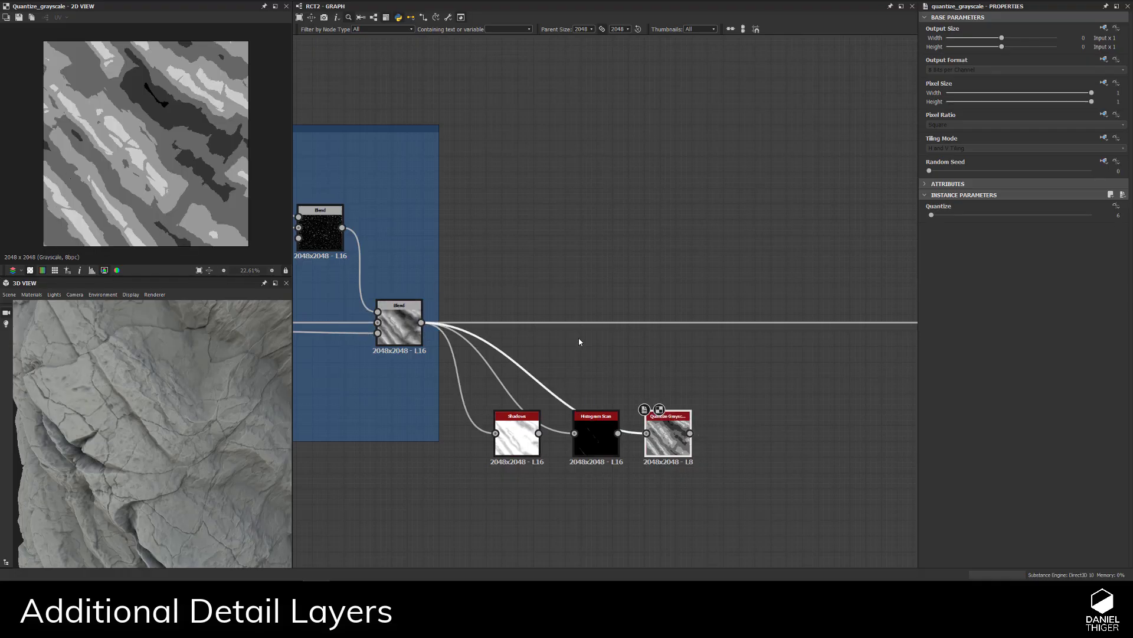
key("ctrl+z")
key("ctrl+z")
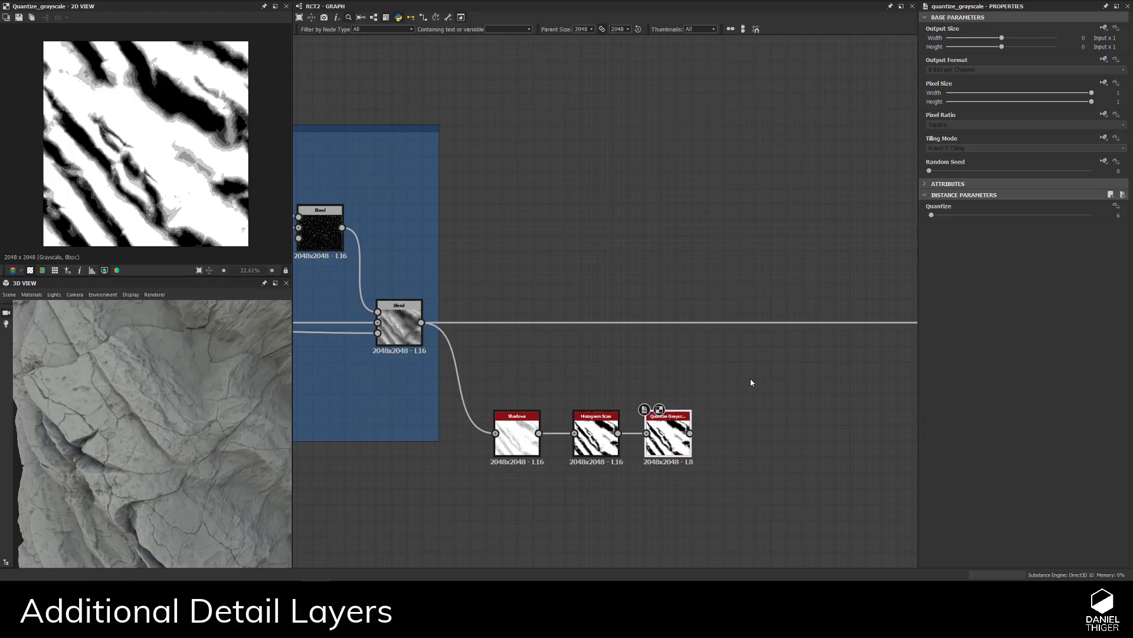
- Insert a Blend node on the main height connection with the Quantize Grayscale output as its foreground
middle_click_drag(751, 382, 682, 388)
scroll(617, 317, "up", 2)
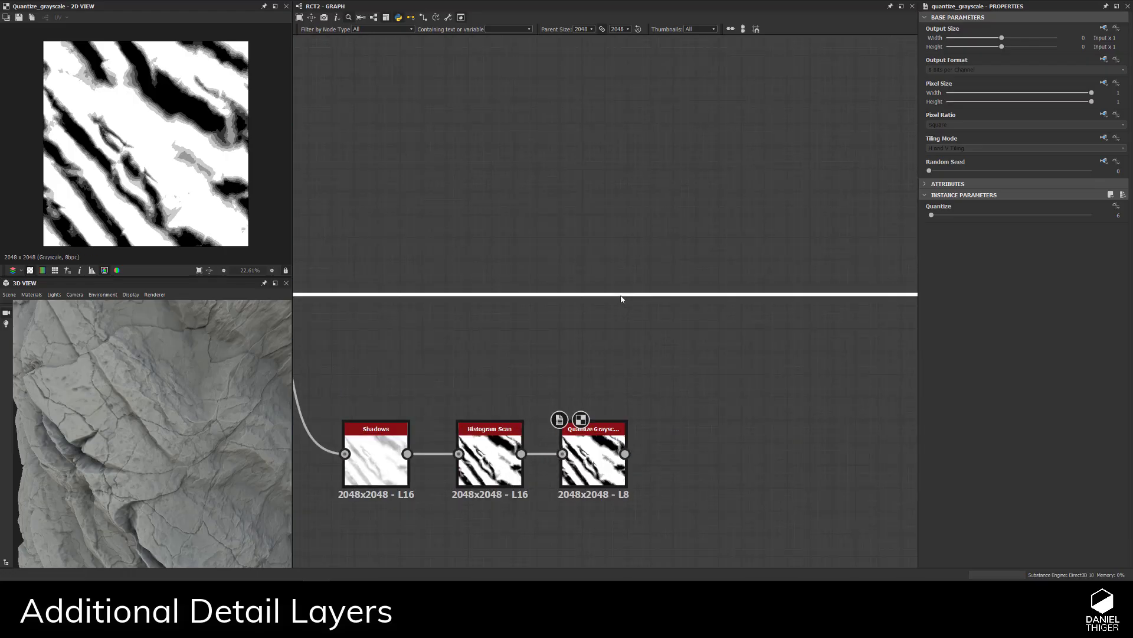
key("space")
type("b")
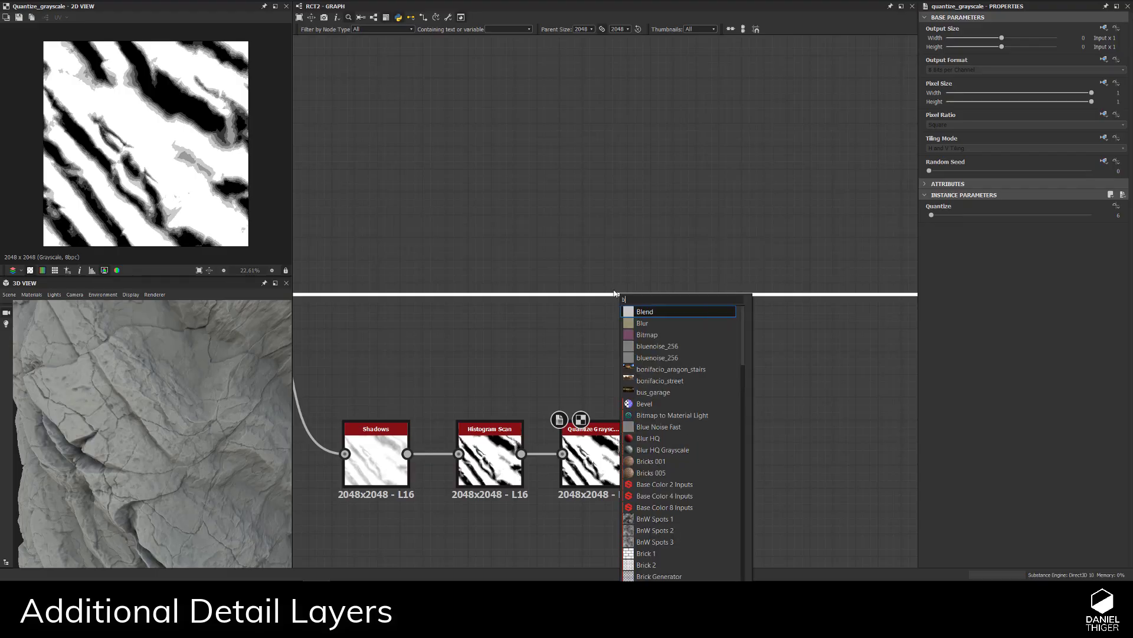
type("l")
left_click(647, 312)
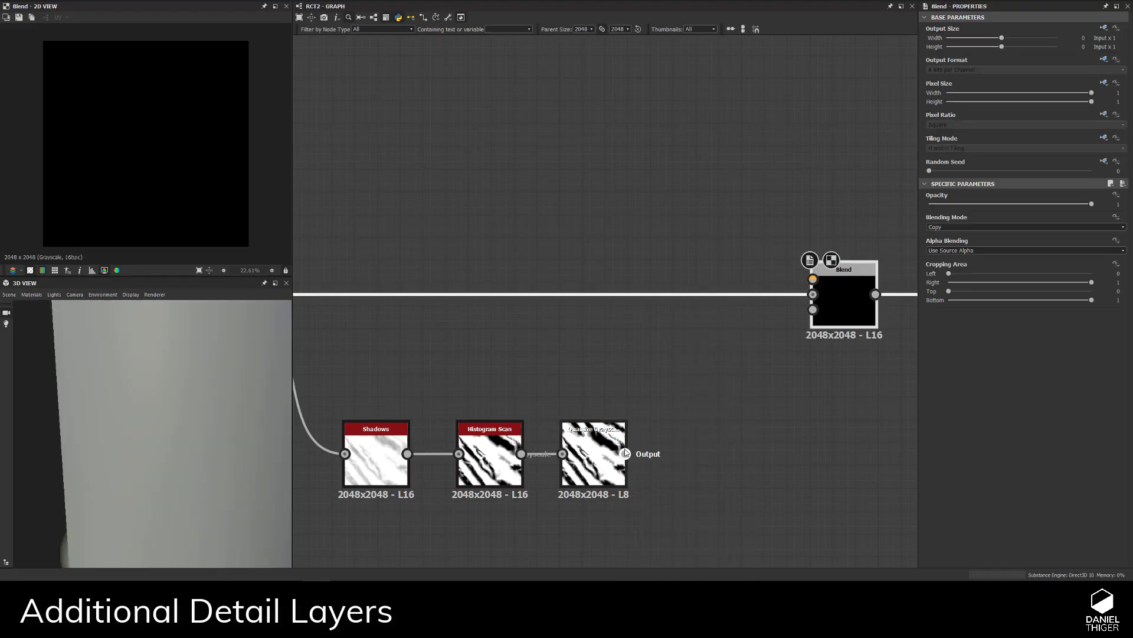
left_click_drag(625, 454, 813, 279)
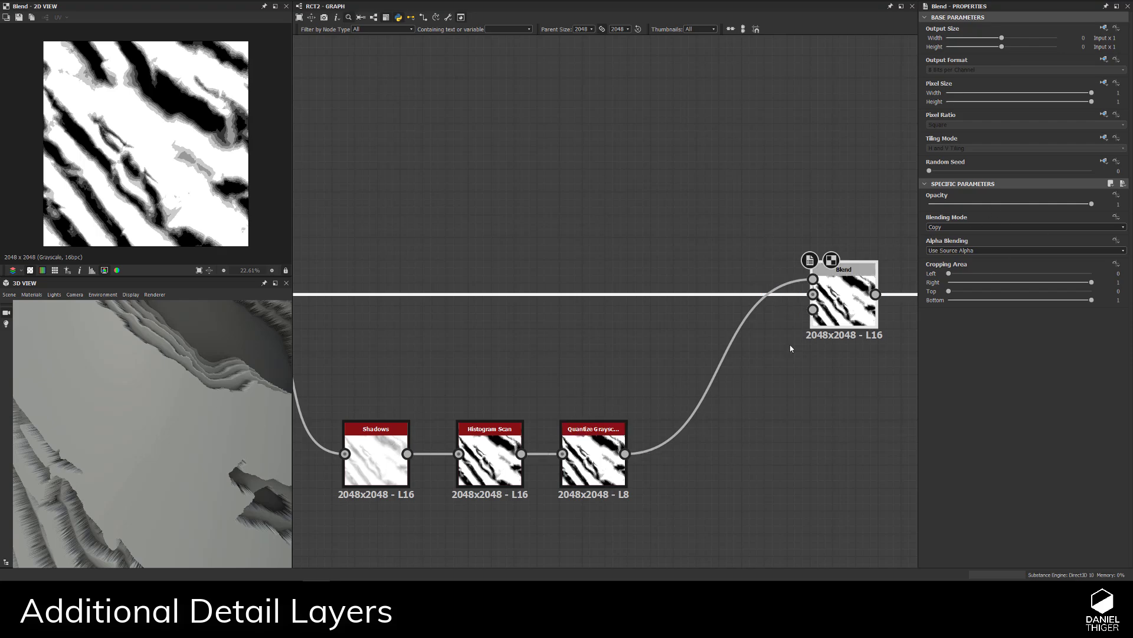
- Set the new Blend node's Opacity to 0.09 and inspect the stepped rock layers up close in 3D
middle_click_drag(711, 427, 581, 464)
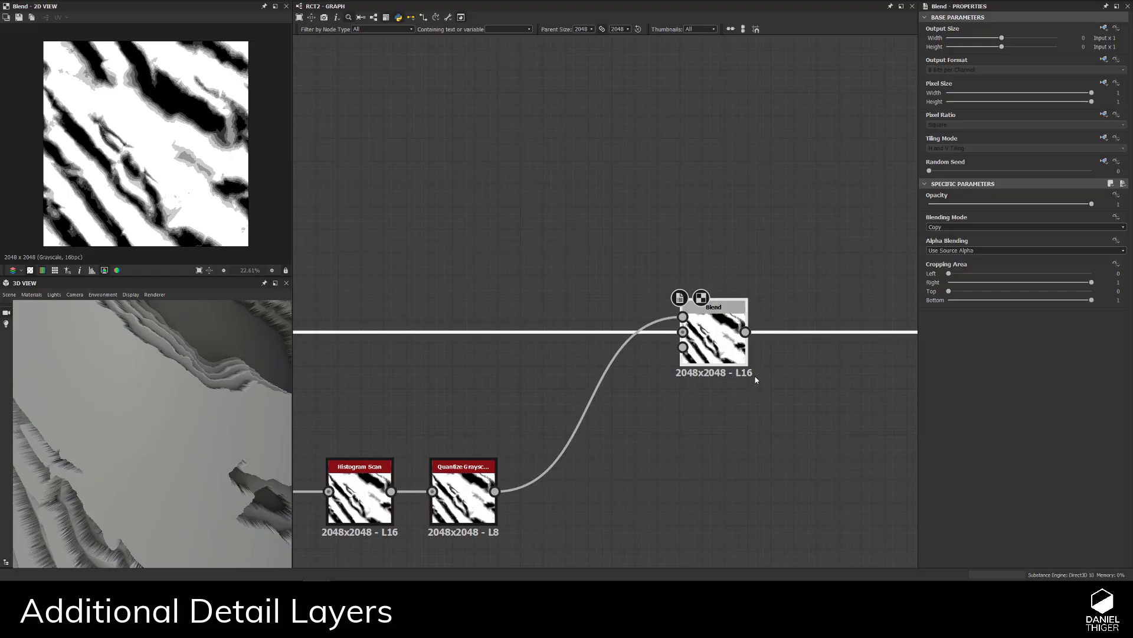
middle_click_drag(566, 463, 612, 510)
left_click(671, 449)
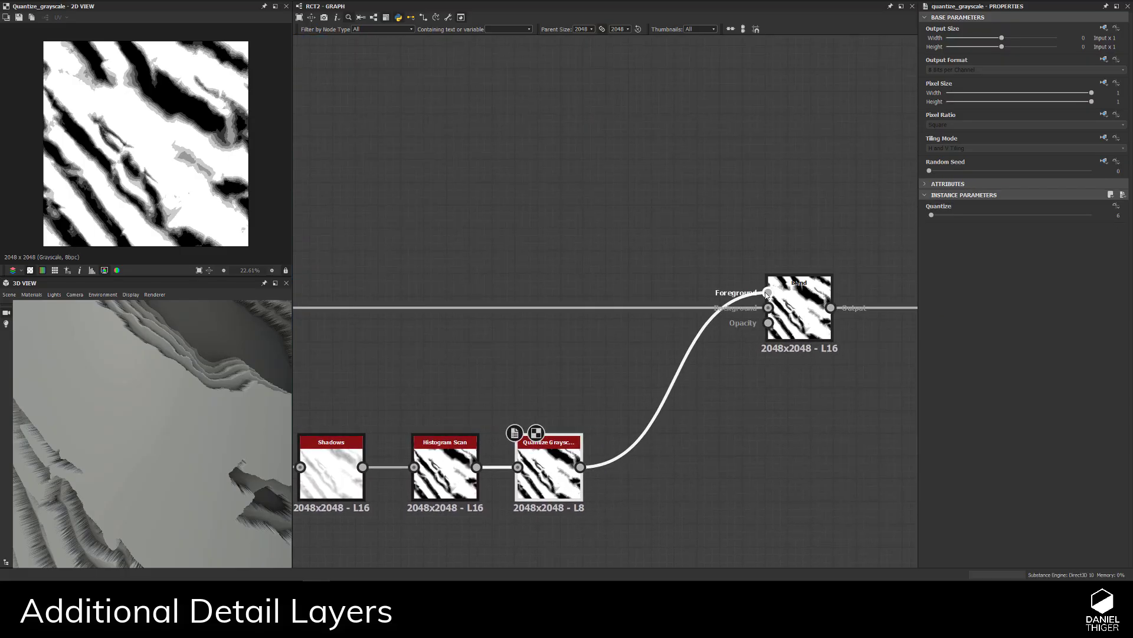
left_click_drag(766, 295, 768, 293)
left_click(801, 317)
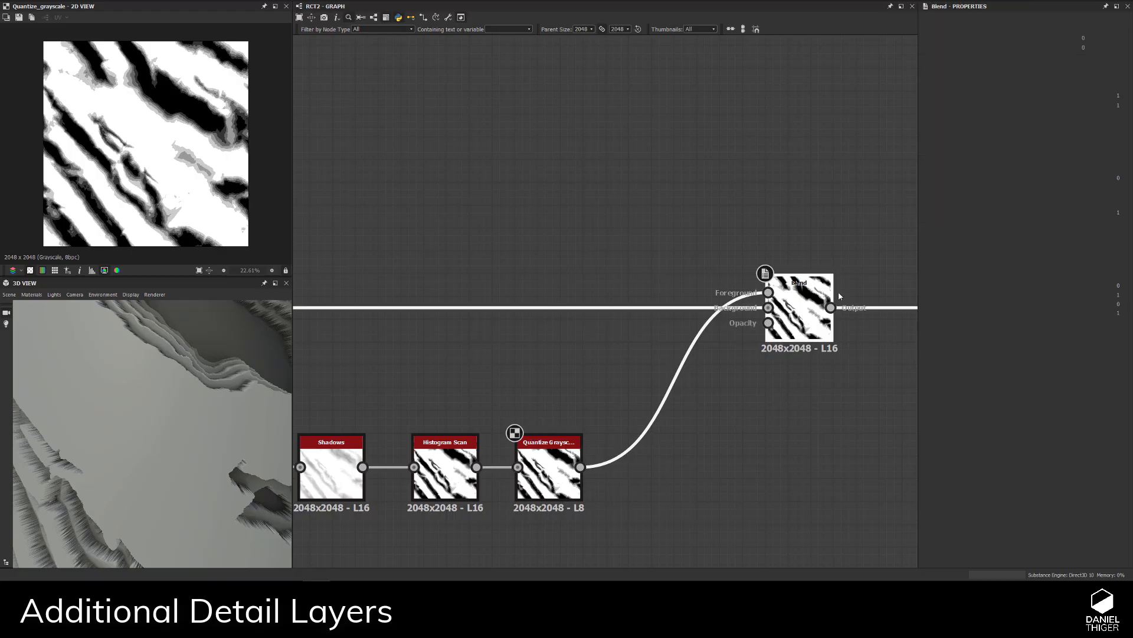
left_click_drag(934, 204, 944, 204)
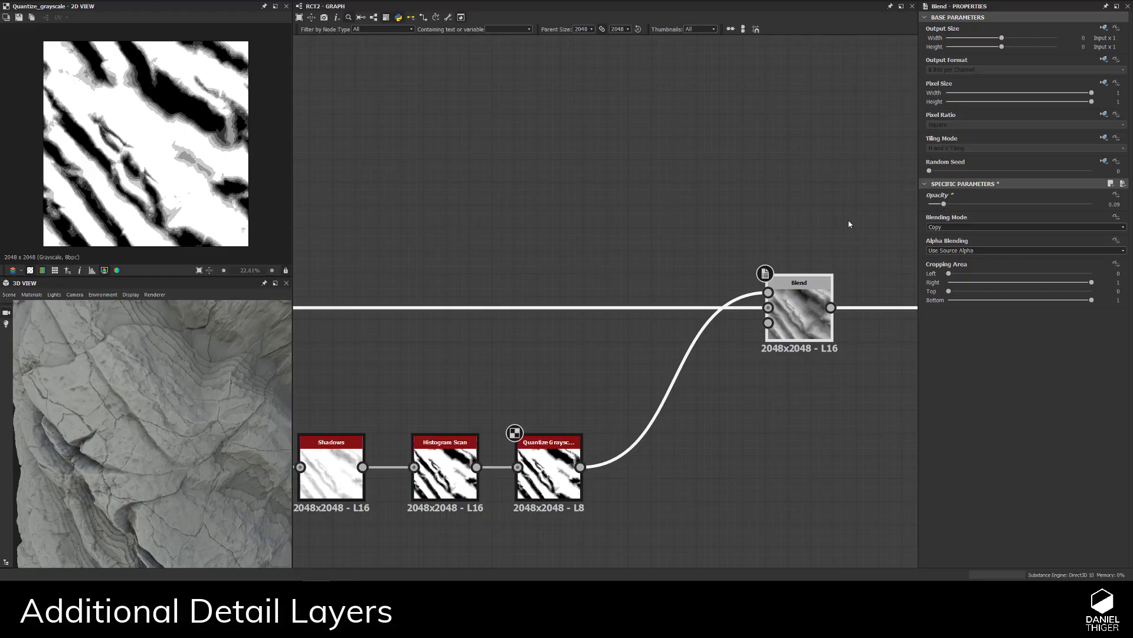
left_click_drag(127, 377, 197, 388)
scroll(181, 374, "up", 3)
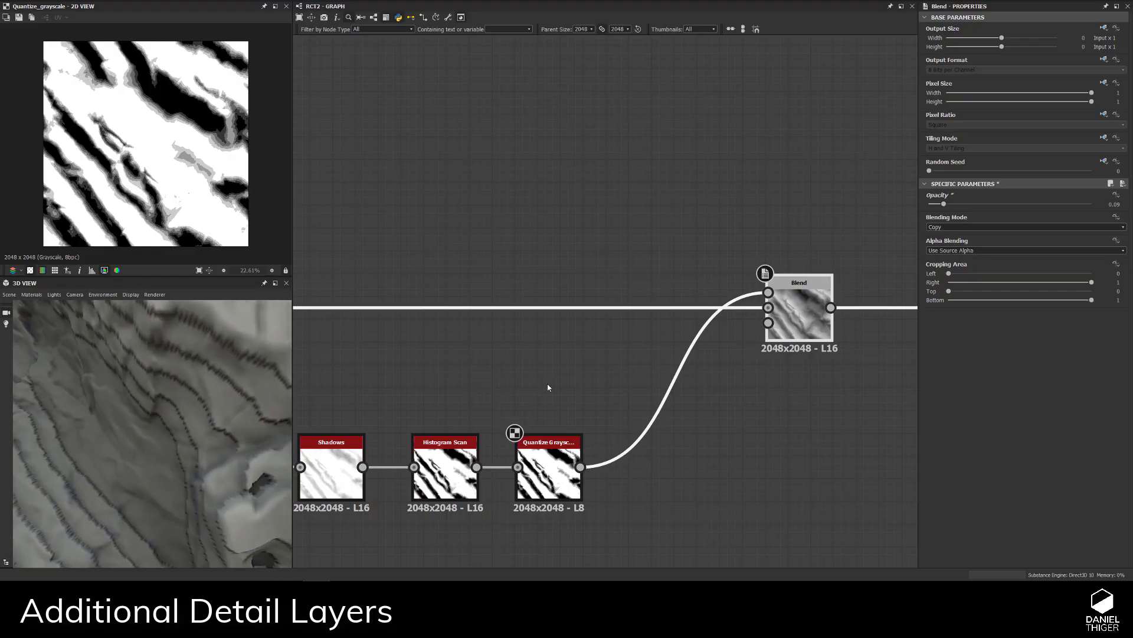
- Insert a Blur HQ Grayscale node between Quantize Grayscale and the new Blend, aligned with the lower chain
middle_click_drag(684, 411, 592, 410)
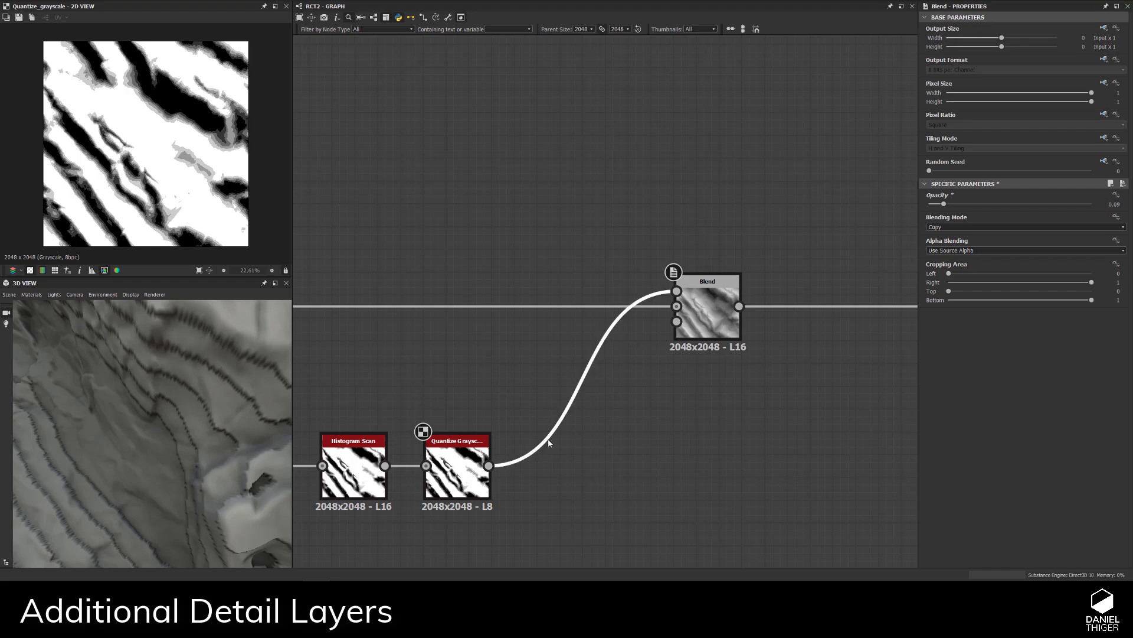
key("space")
type("blur")
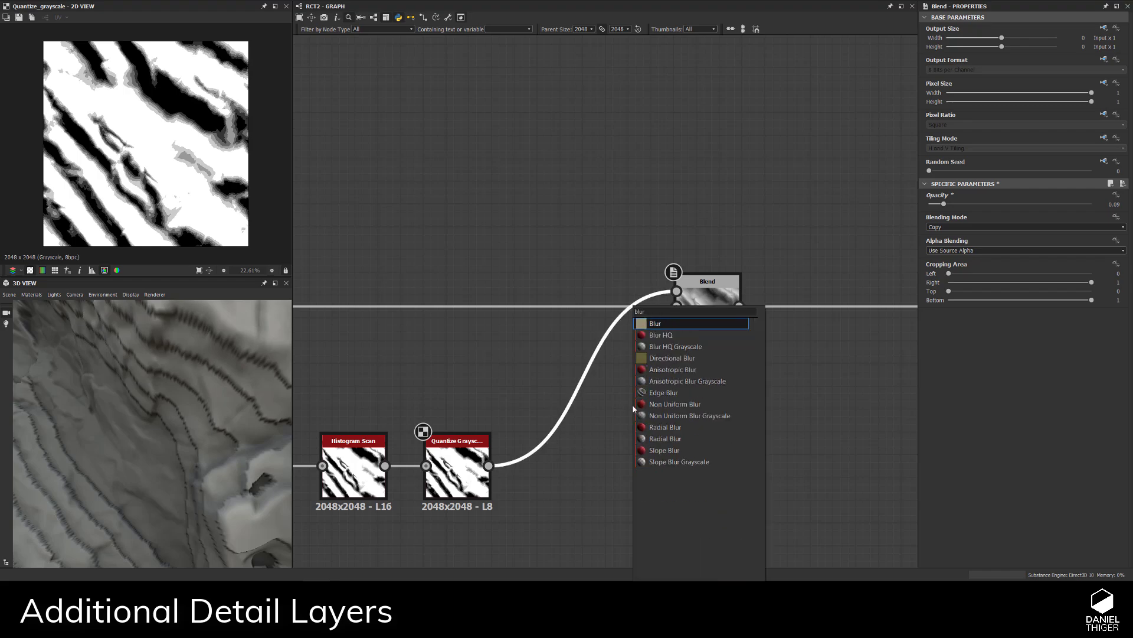
key("Down")
key("Return")
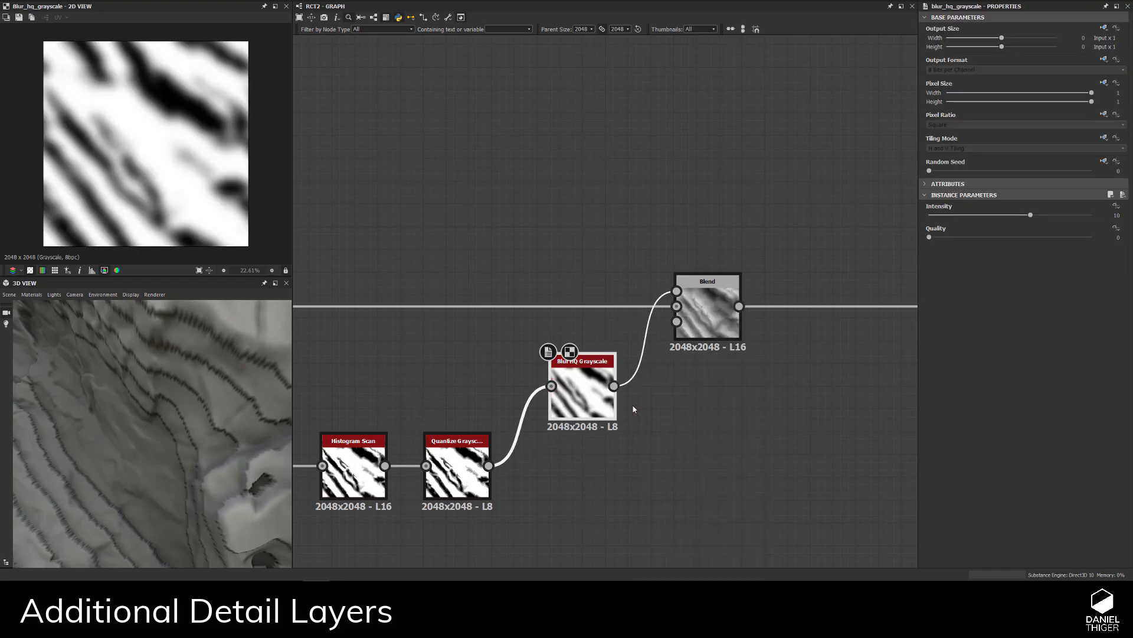
left_click_drag(599, 416, 564, 492)
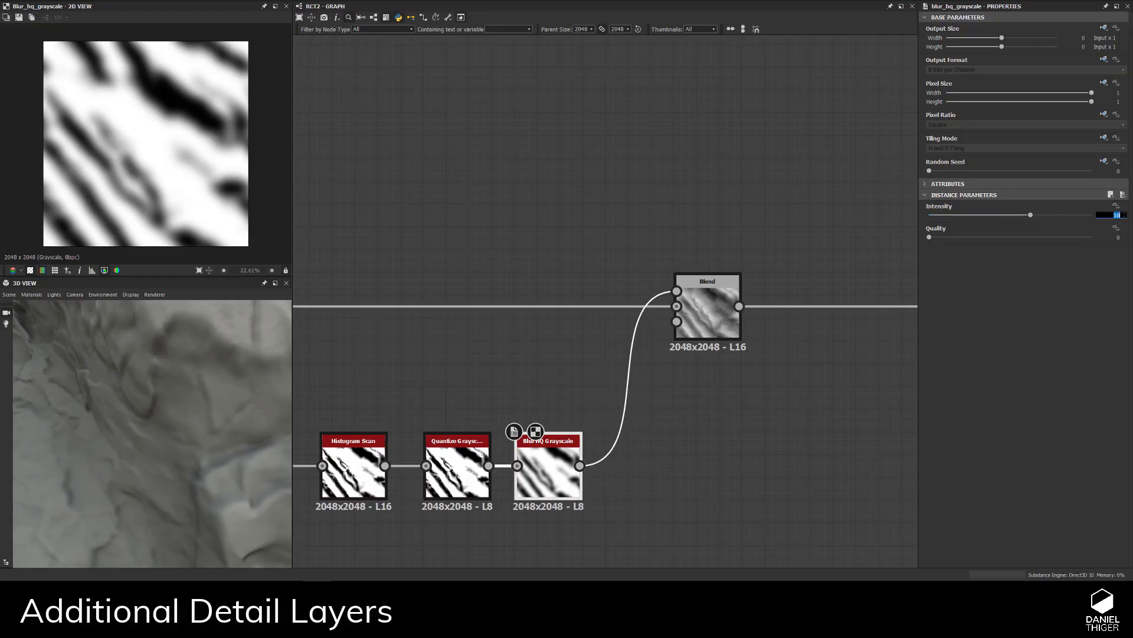
- Set the blur's Intensity to 0.1 and Quality to 1, and examine the softened step edges in 2D
key("Tab")
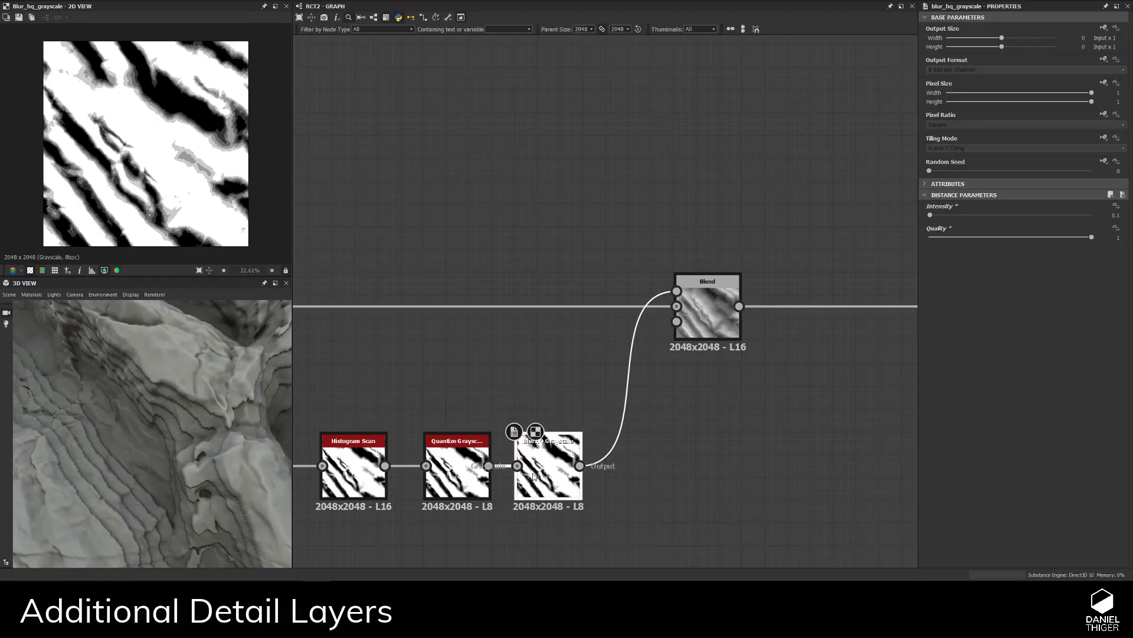
scroll(546, 473, "up", 2)
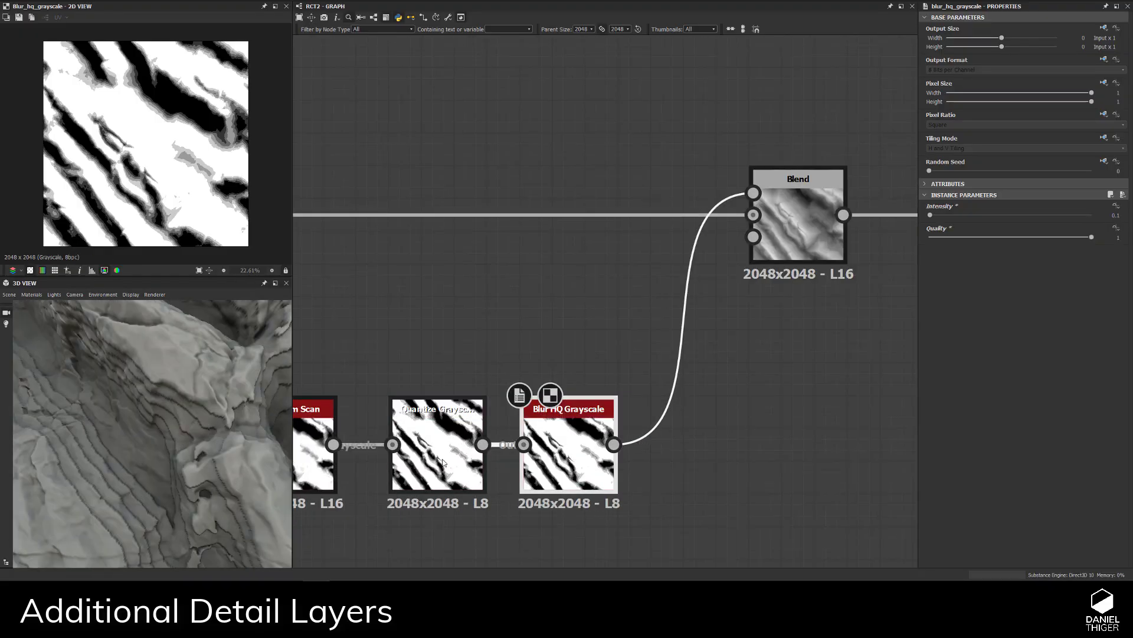
left_click(463, 440)
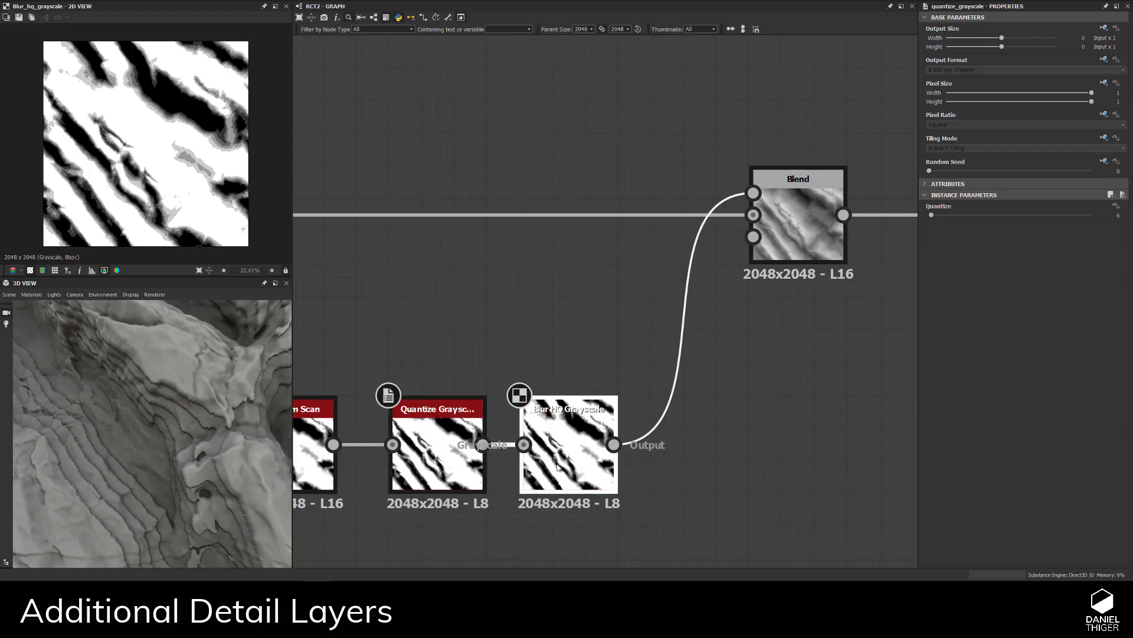
scroll(180, 151, "up", 5)
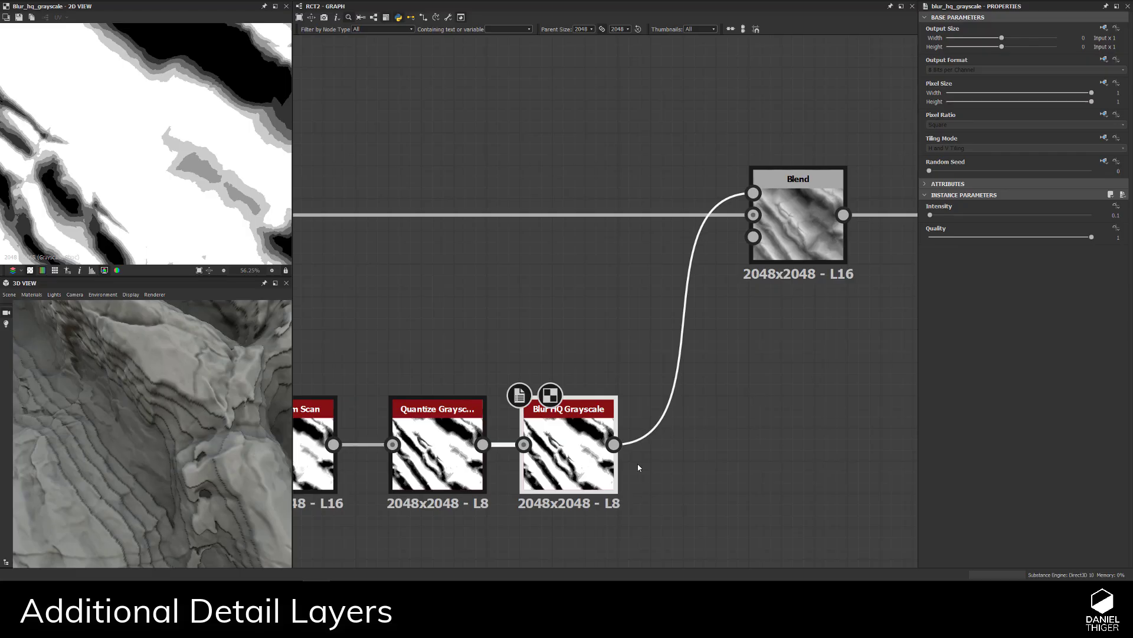
scroll(180, 153, "up", 3)
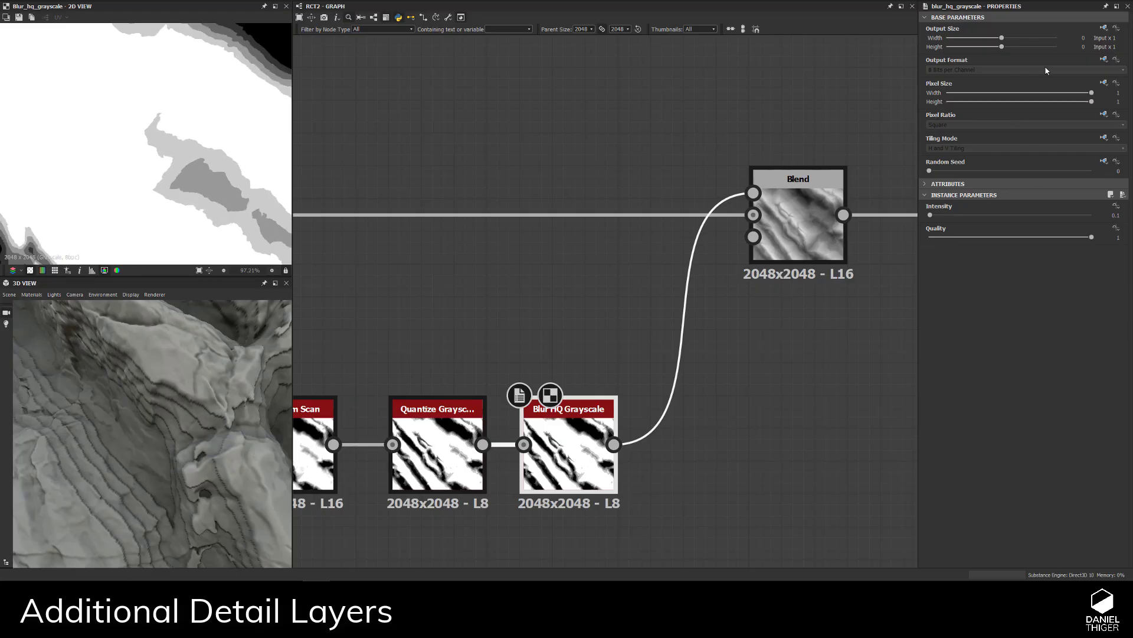
- Override the Blur HQ Grayscale node's inherited output format and set it to 16 Bits per Channel
left_click(1105, 60)
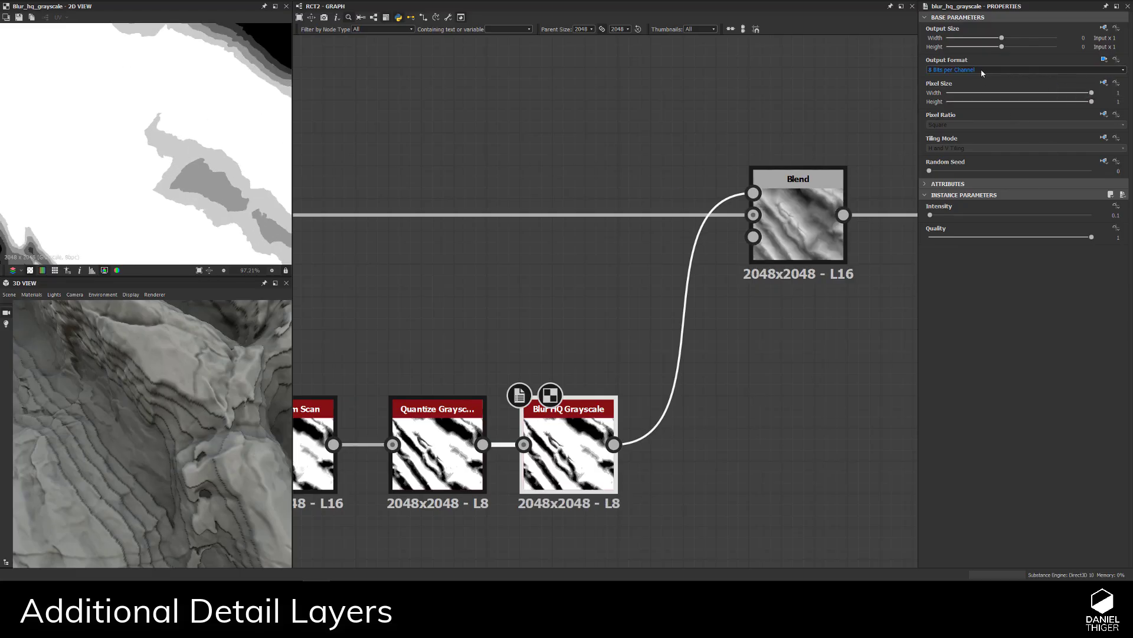
left_click(1083, 94)
left_click(968, 69)
left_click(970, 85)
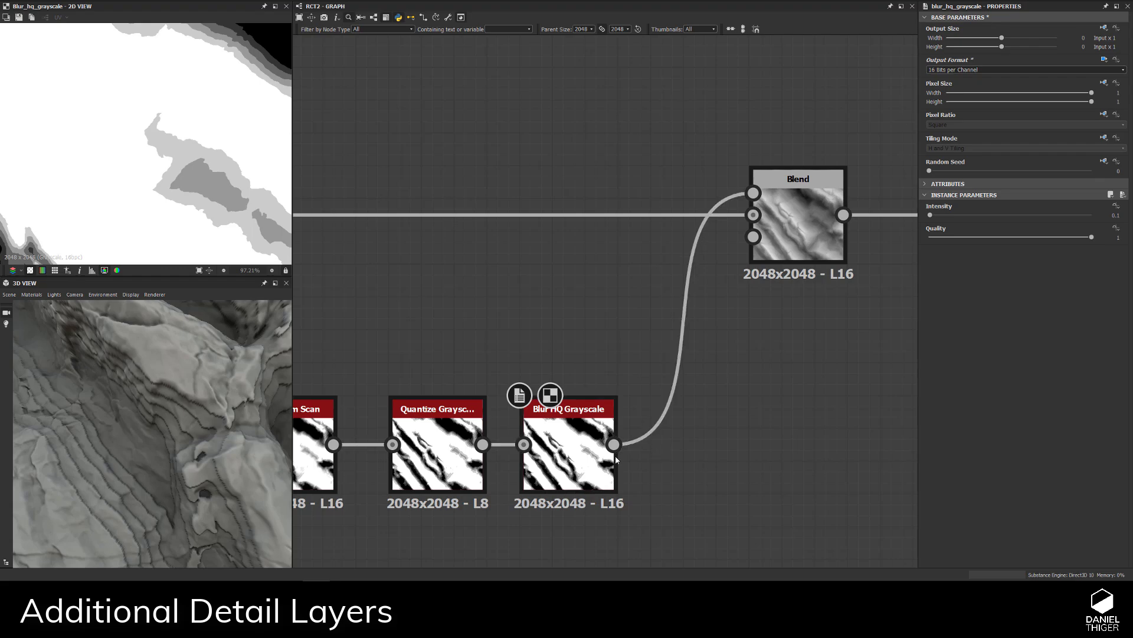
- Fine-tune the blur's Intensity to 0.125 while checking the softened step edges in 2D and the rock layers in 3D
scroll(216, 56, "down", 1)
scroll(56, 118, "up", 10)
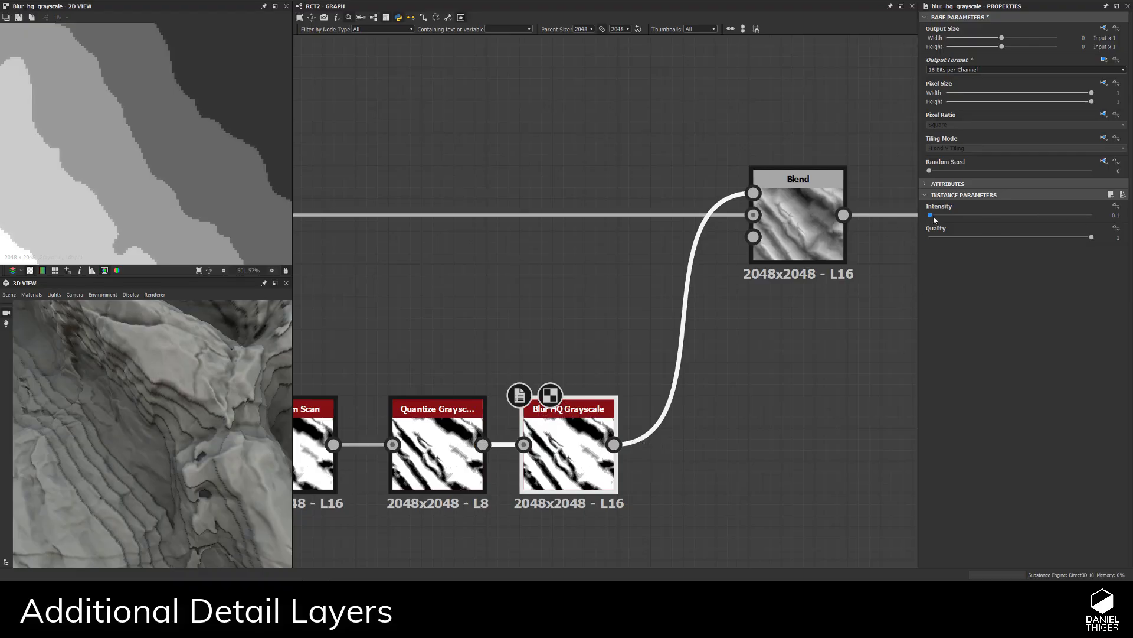
left_click_drag(930, 215, 927, 215)
left_click_drag(930, 215, 932, 215)
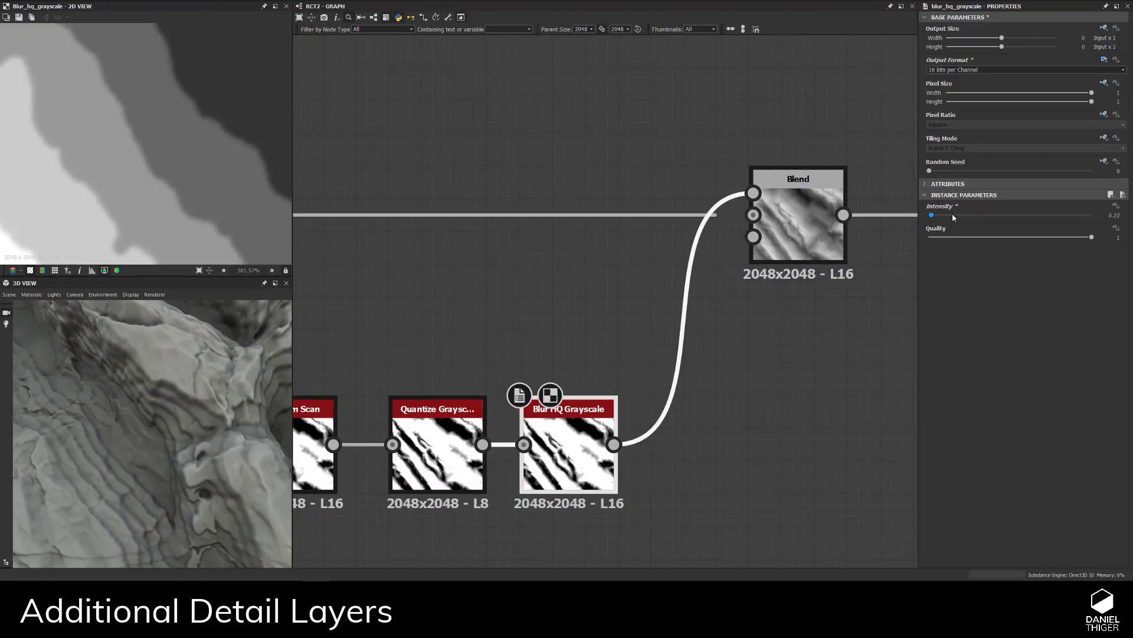
left_click(1112, 215)
scroll(115, 122, "down", 8)
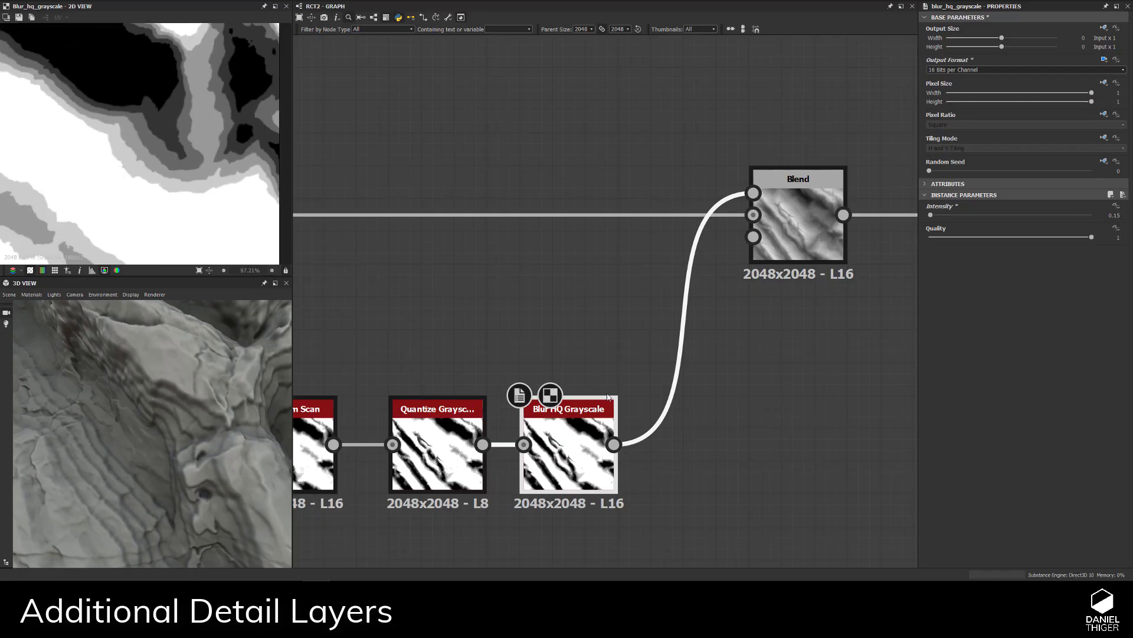
left_click_drag(204, 341, 166, 475)
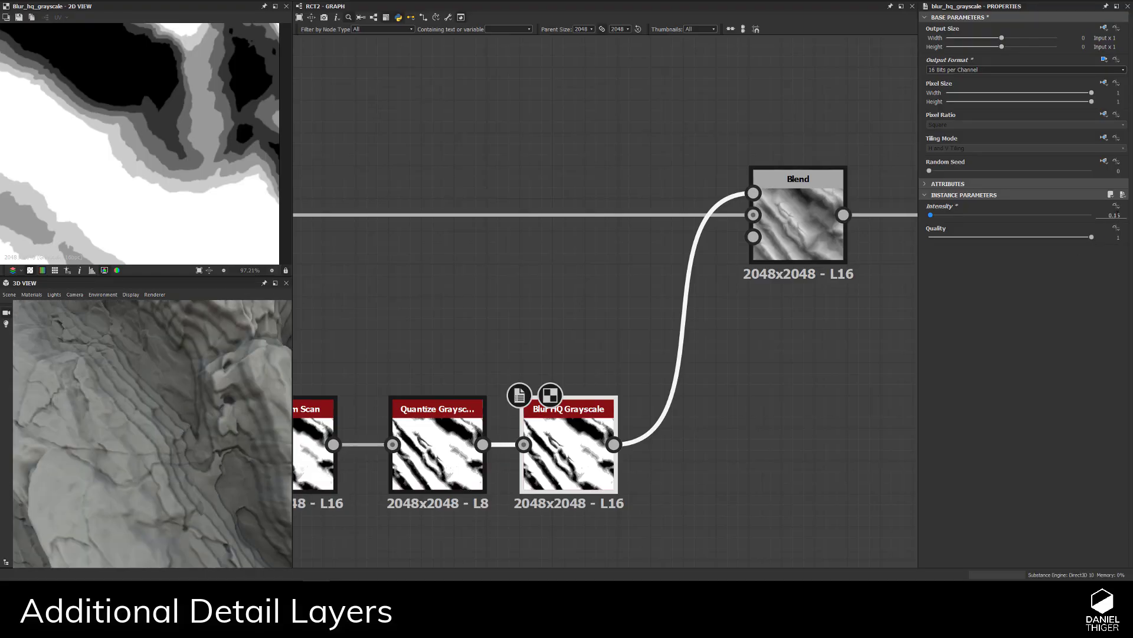
key("Return")
left_click_drag(203, 435, 198, 449)
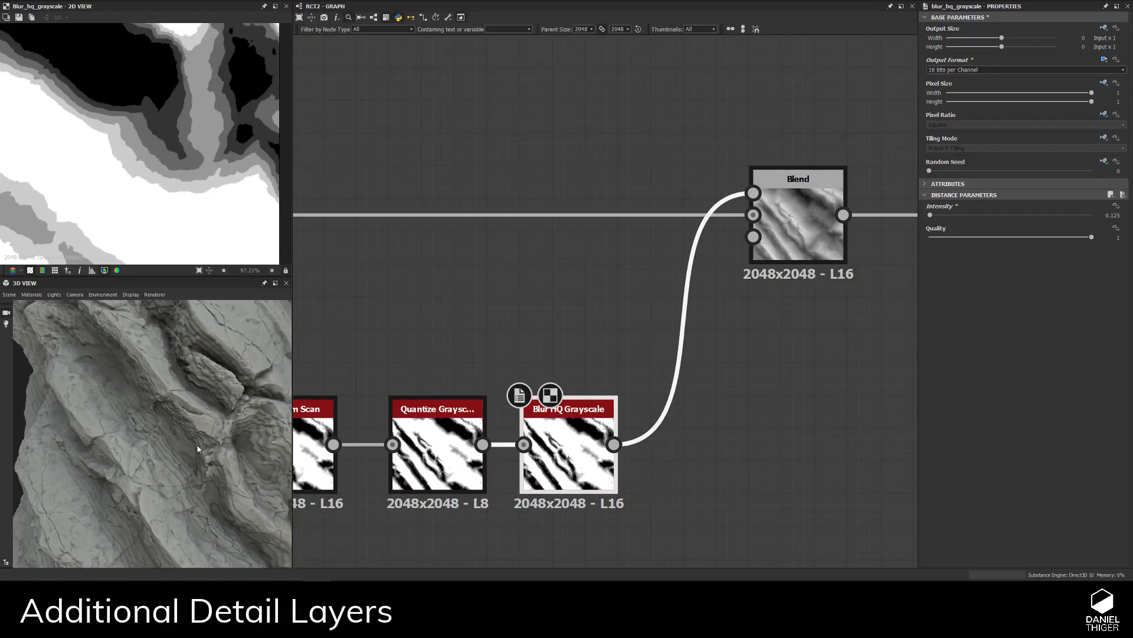
- Open the Opacity value of the Blend node that receives the blurred step layer for editing
middle_click_drag(723, 374, 621, 392)
left_click(717, 233)
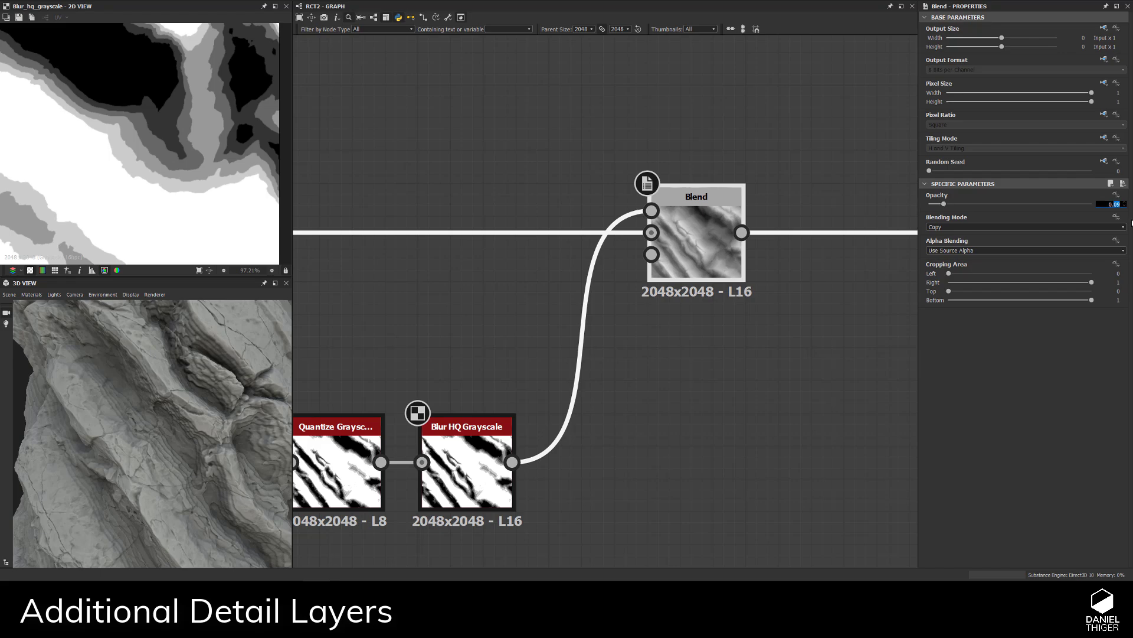
- Set the Blend node's opacity to 0.07 and check the terraced detail on the rock in the 3D view
left_click_drag(272, 353, 218, 392)
scroll(177, 422, "up", 5)
scroll(177, 413, "down", 5)
left_click_drag(140, 438, 105, 409)
middle_click_drag(676, 357, 700, 426)
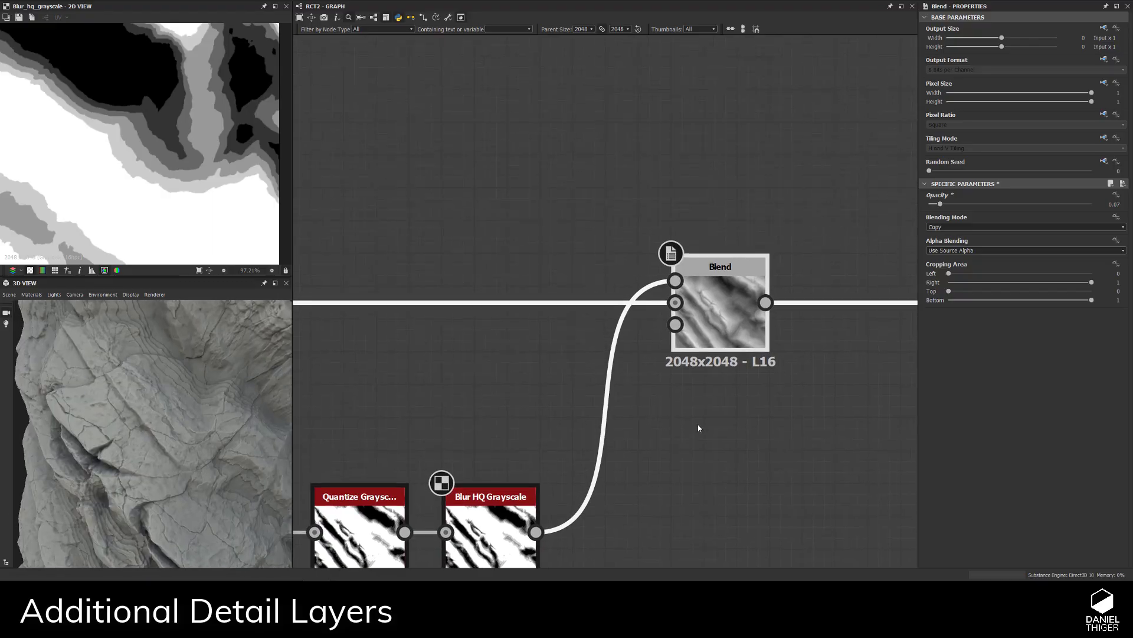
- Move the Blend node that receives the Blur HQ Grayscale further downstream to make room for another node
left_click_drag(747, 322, 842, 322)
scroll(817, 342, "down", 3)
middle_click_drag(812, 334, 819, 361)
scroll(819, 361, "down", 3)
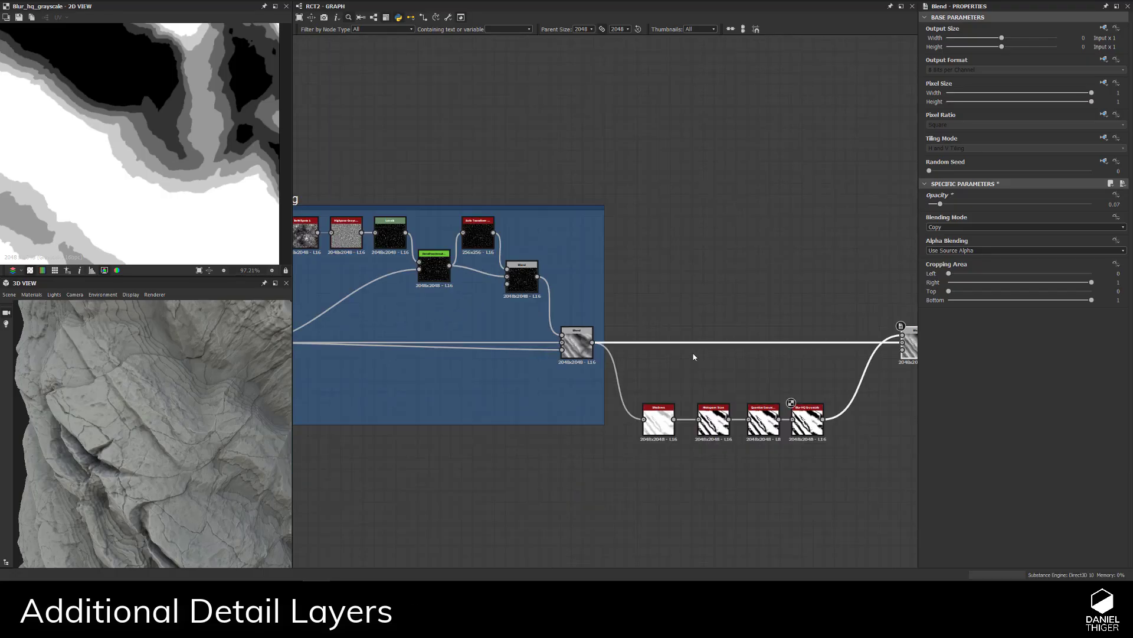
- Duplicate the DeteDirectionalWarp node from the blue frame and feed its Intensity Input from the frame's last Blend node
left_click(388, 265)
key("ctrl+c")
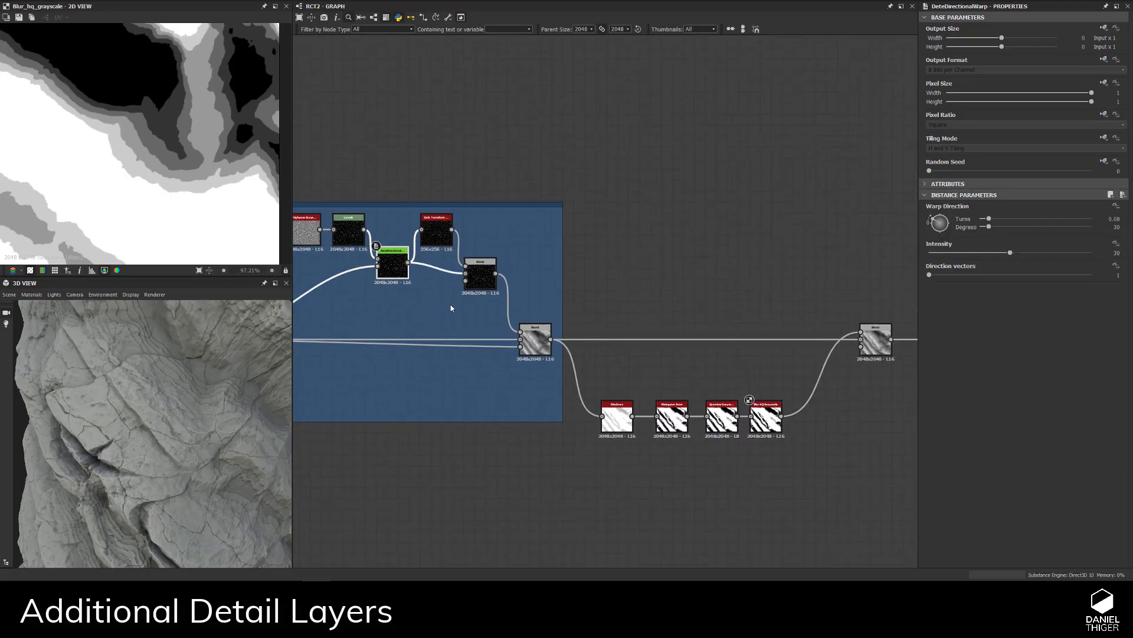
key("ctrl+shift+v")
scroll(577, 333, "up", 2)
scroll(577, 332, "up", 4)
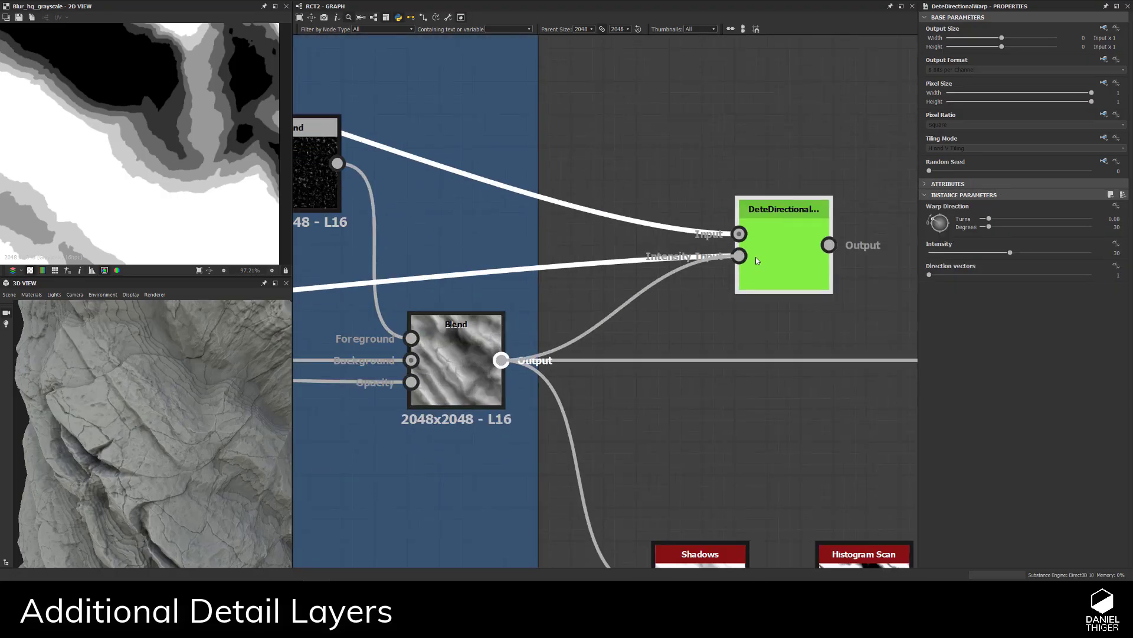
middle_click_drag(763, 256, 387, 234)
- Insert the duplicated warp between Blur HQ Grayscale and the Blend node's foreground, and show its output in the 2D view
left_click_drag(387, 235, 716, 421)
middle_click_drag(716, 421, 454, 358)
left_click_drag(517, 494, 408, 333)
left_click_drag(486, 356, 650, 416)
double_click(649, 416)
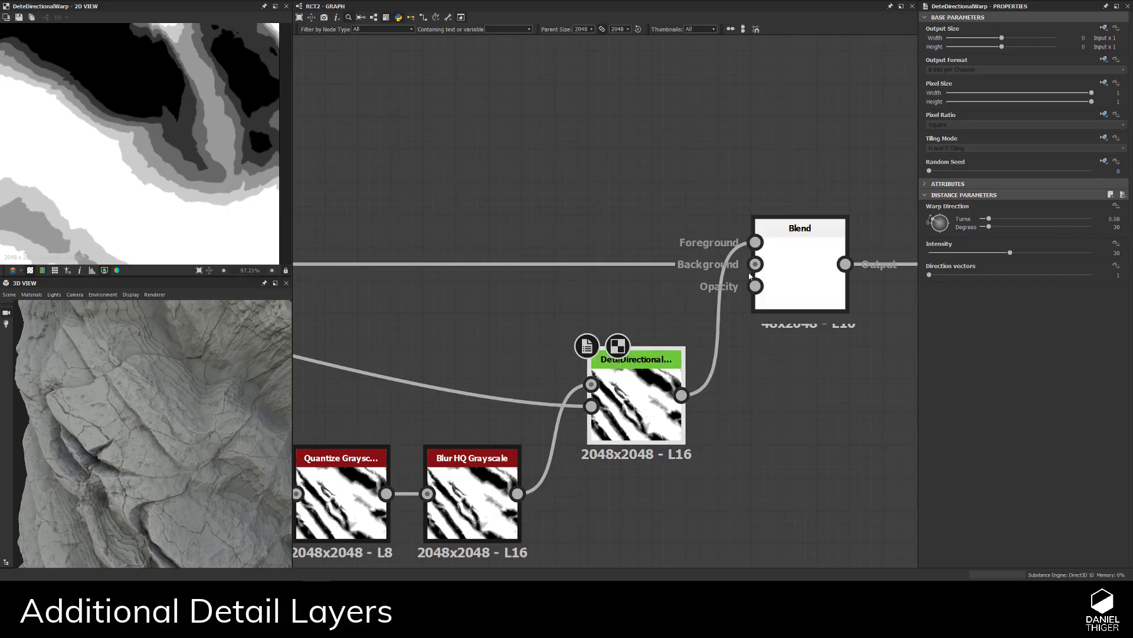
- Compare the Blur HQ Grayscale and directional warp outputs and examine the warped terrace lines on the rock
left_click_drag(170, 436, 136, 413)
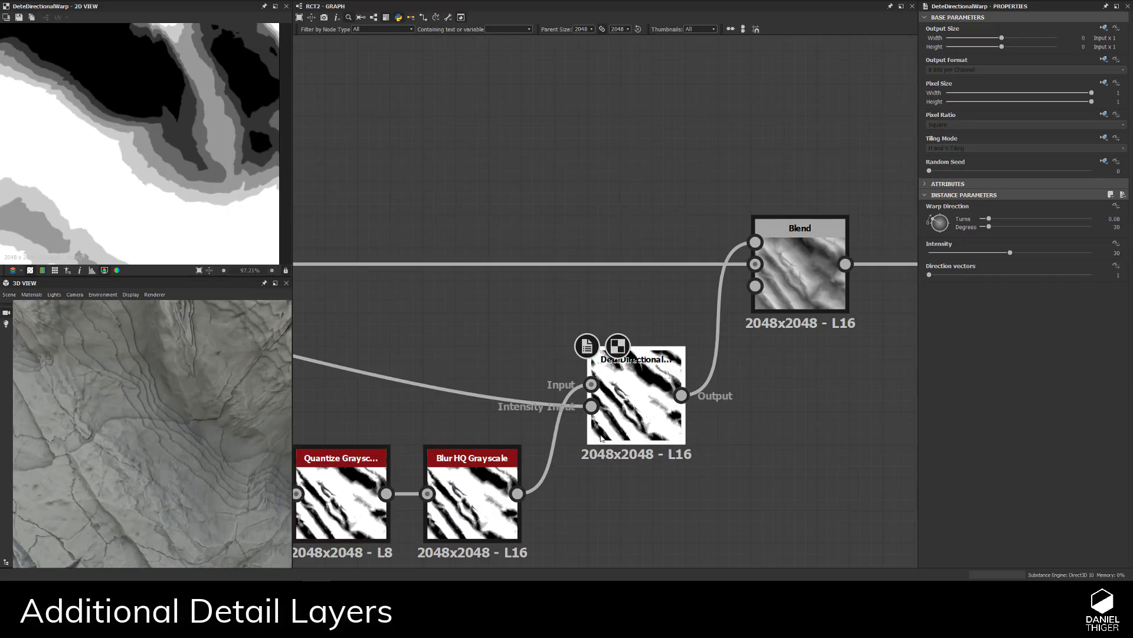
double_click(469, 501)
double_click(620, 412)
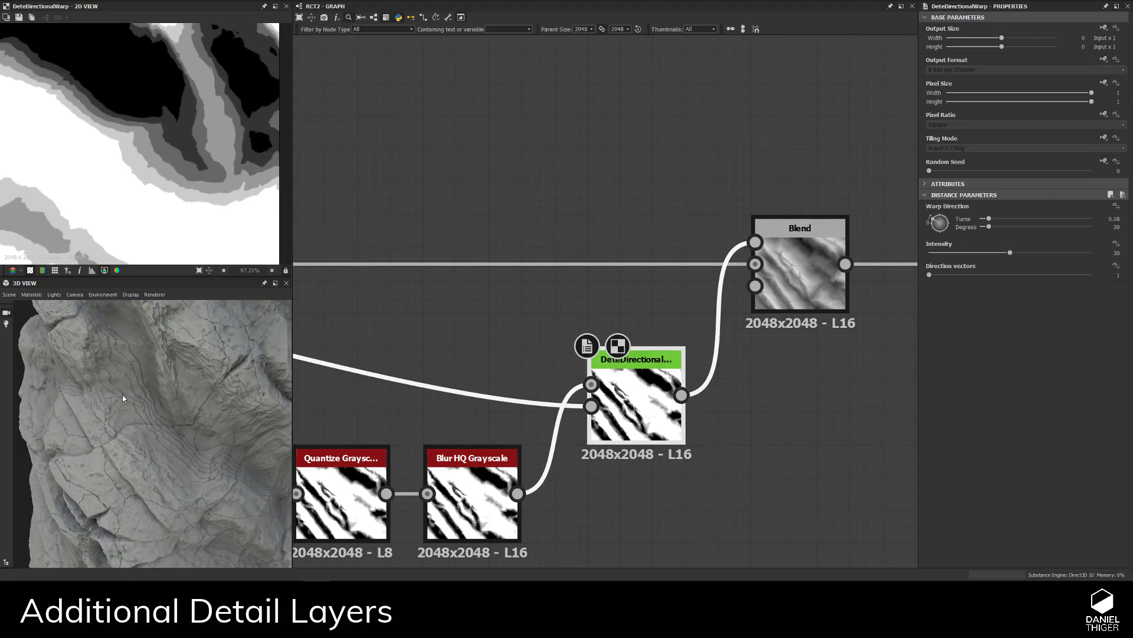
left_click_drag(122, 394, 204, 430)
left_click_drag(151, 351, 146, 456)
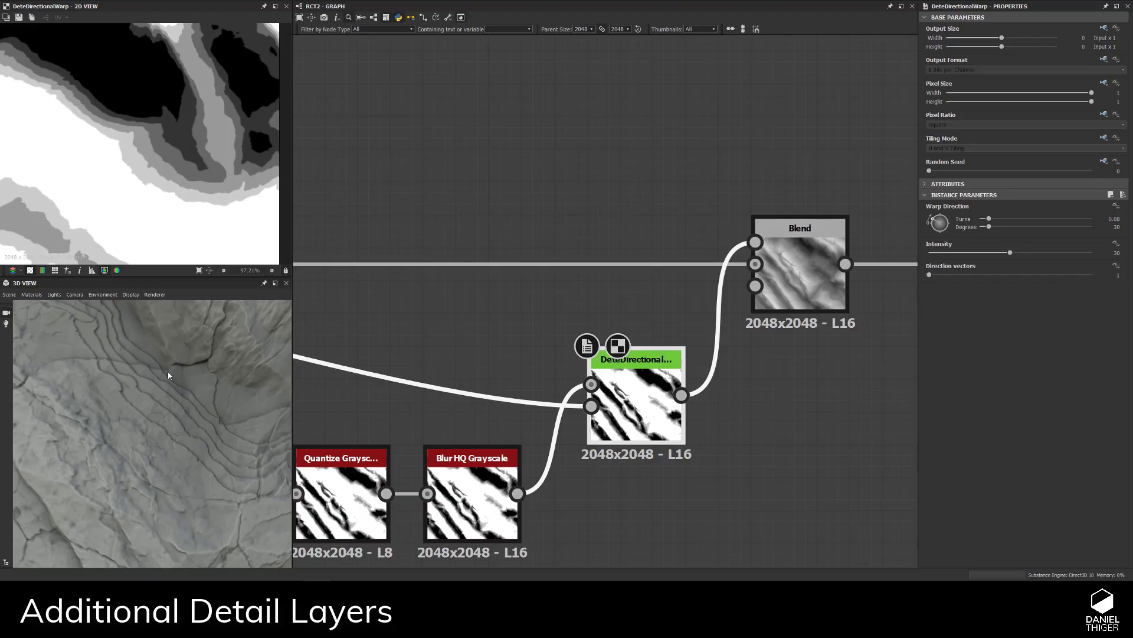
left_click_drag(168, 370, 197, 436)
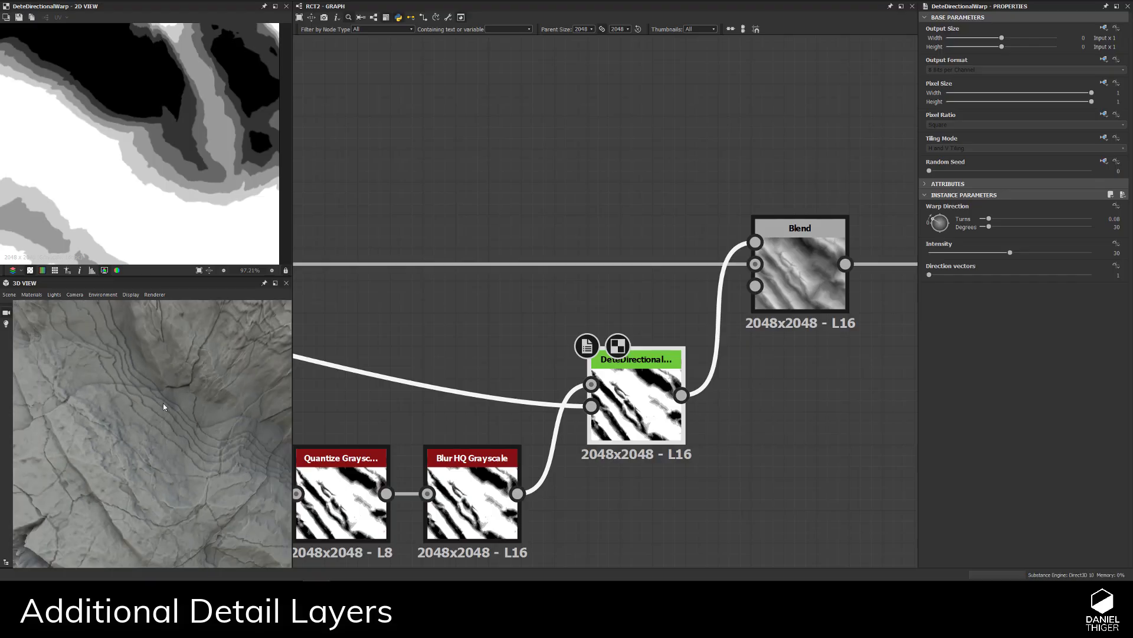
left_click_drag(163, 406, 127, 448)
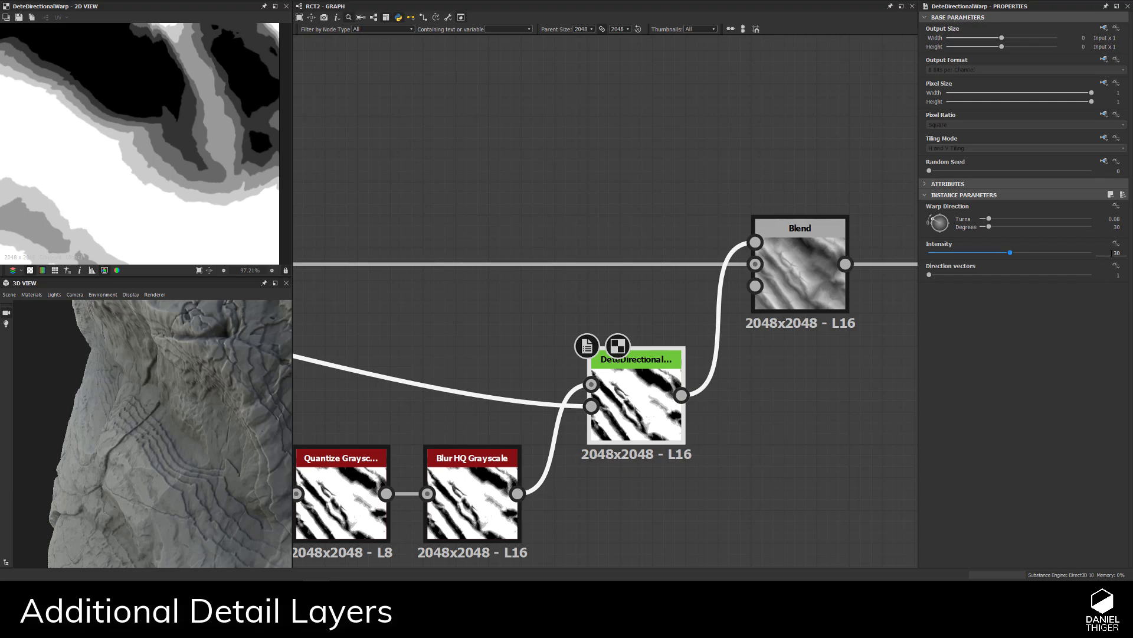
- Set the directional warp's Warp Direction to -120 degrees and check the terrace lines on the rock
scroll(210, 135, "down", 5)
middle_click_drag(140, 133, 228, 180)
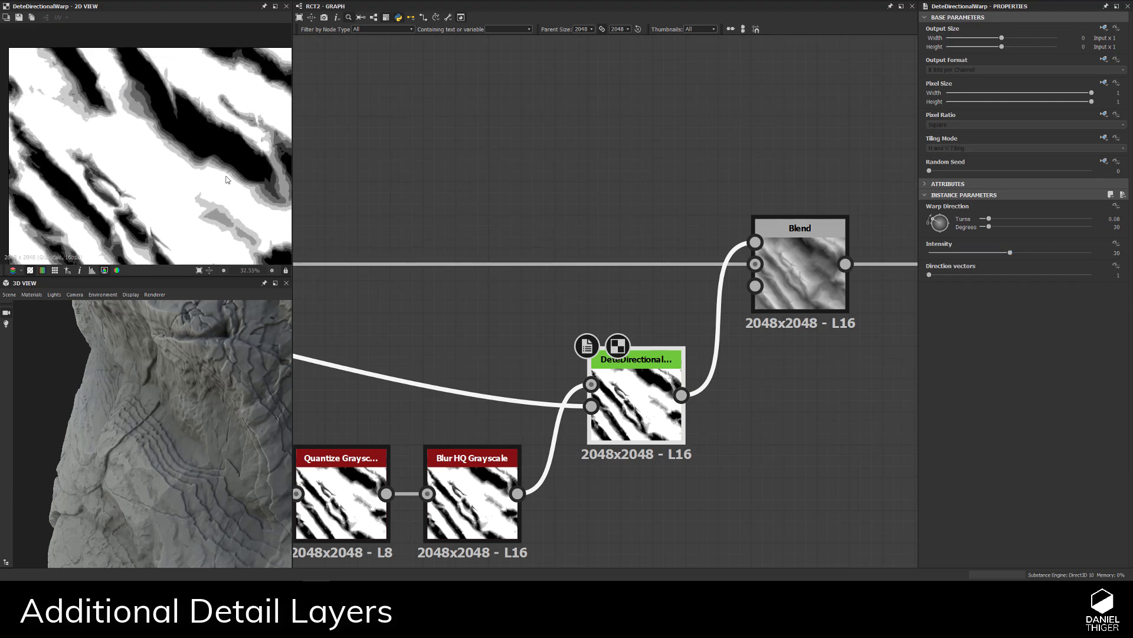
left_click_drag(942, 222, 903, 221)
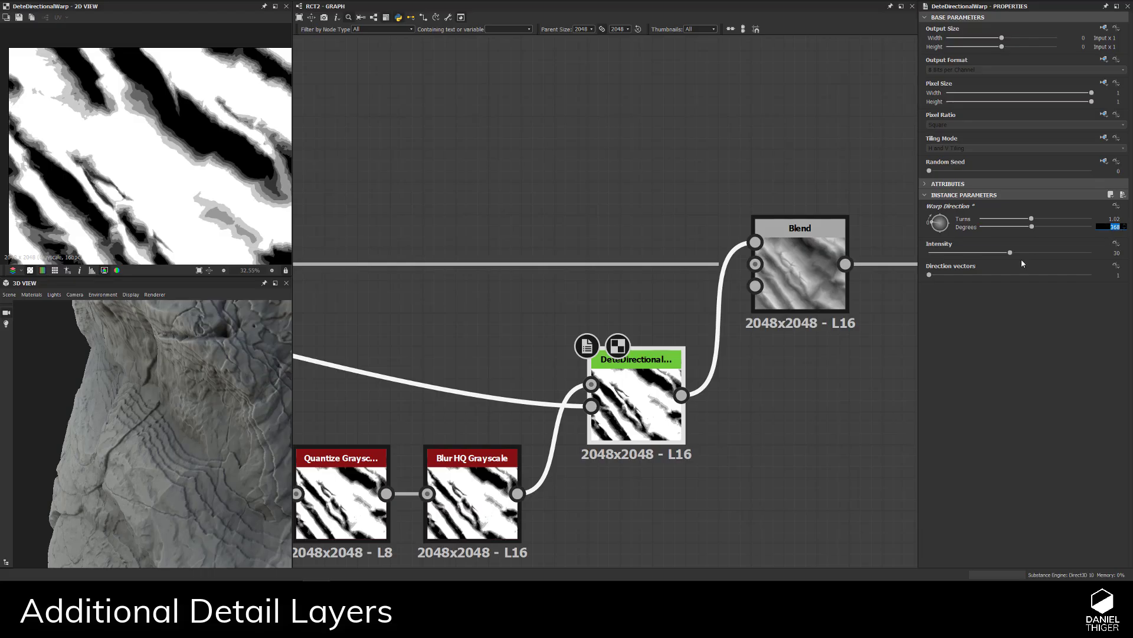
type("-120")
key("Return")
left_click_drag(80, 440, 189, 430)
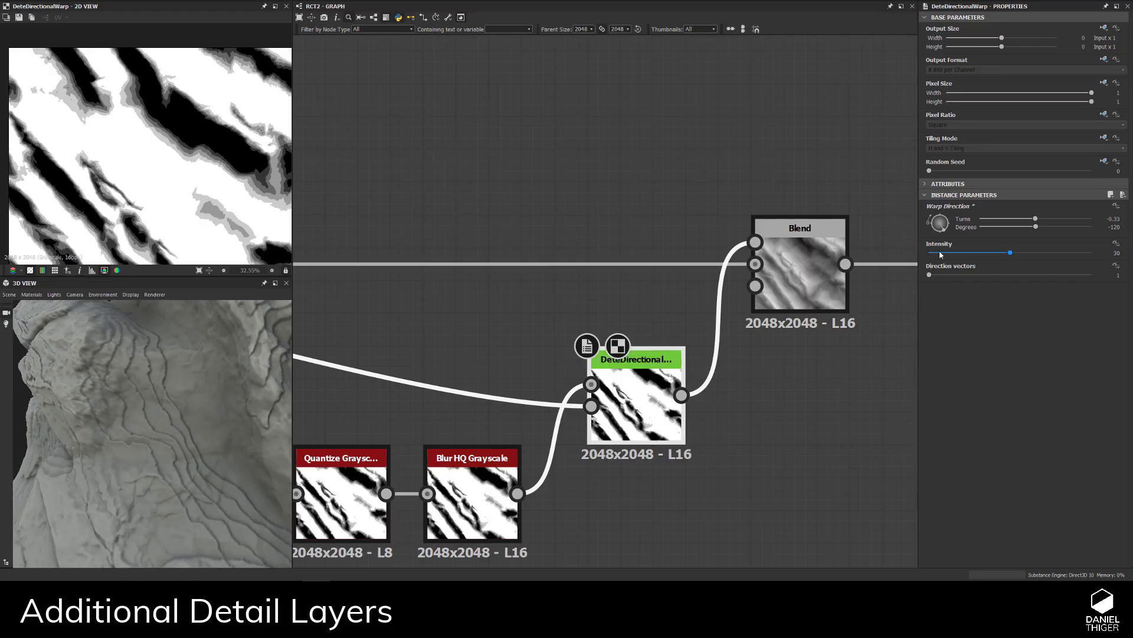
- Try the directional warp at minimal intensity for comparison, and undo that intensity change
left_click_drag(941, 255, 928, 254)
left_click_drag(171, 391, 145, 354)
key("ctrl+z")
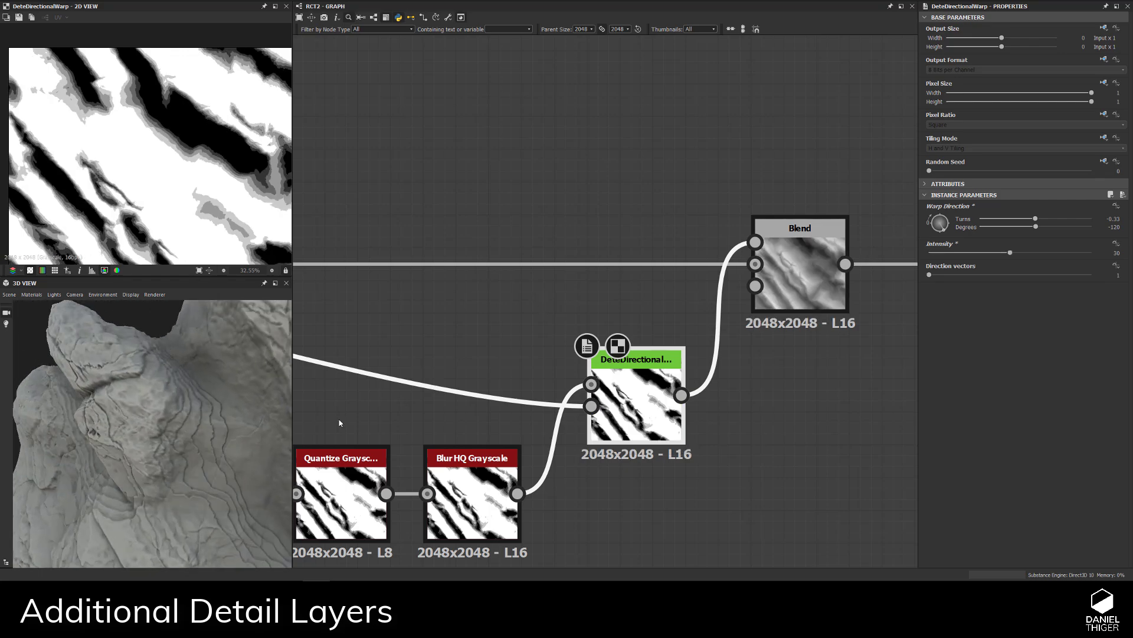
left_click_drag(148, 413, 211, 411)
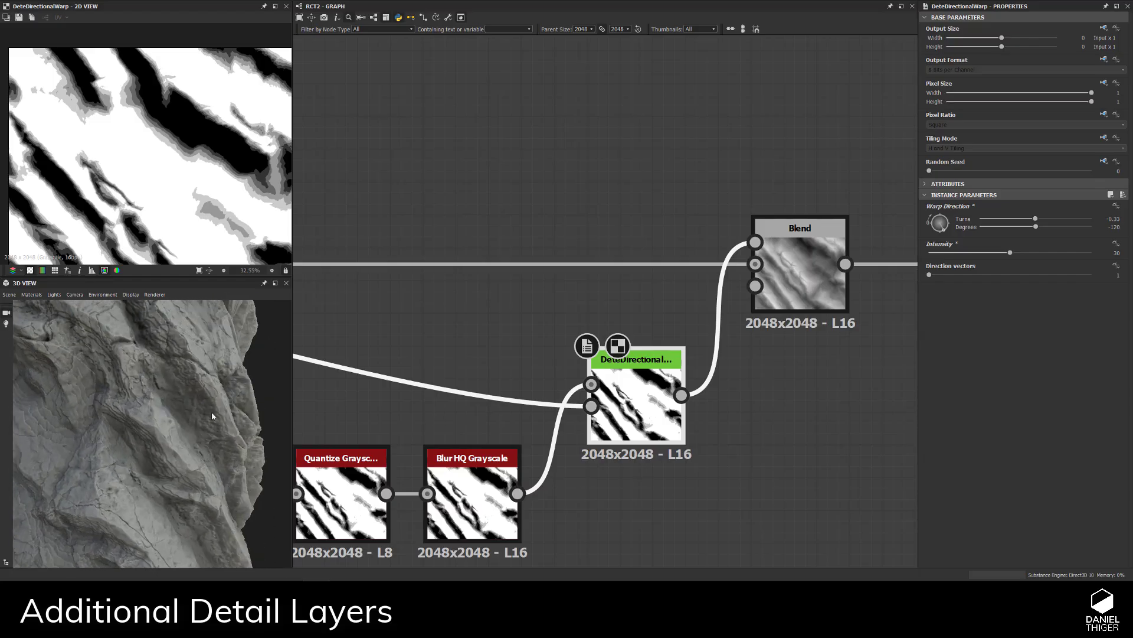
- Review the node chain from Shadows to the Blend node, its blend settings and the layered detail on the rock
scroll(804, 333, "down", 5)
mouse_move(412, 307)
middle_mouse_down()
mouse_move(367, 308)
mouse_move(373, 299)
mouse_move(424, 324)
middle_mouse_up()
middle_click_drag(525, 366, 525, 379)
middle_click_drag(412, 345, 493, 352)
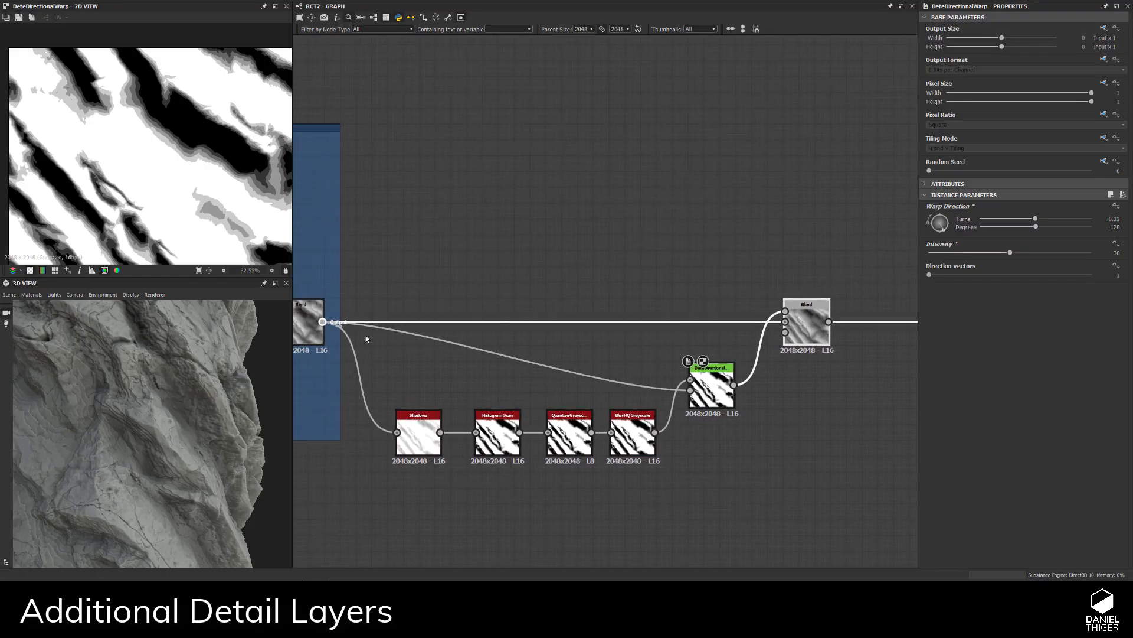
left_click_drag(785, 339, 785, 331)
left_click(806, 331)
left_click_drag(159, 409, 83, 394)
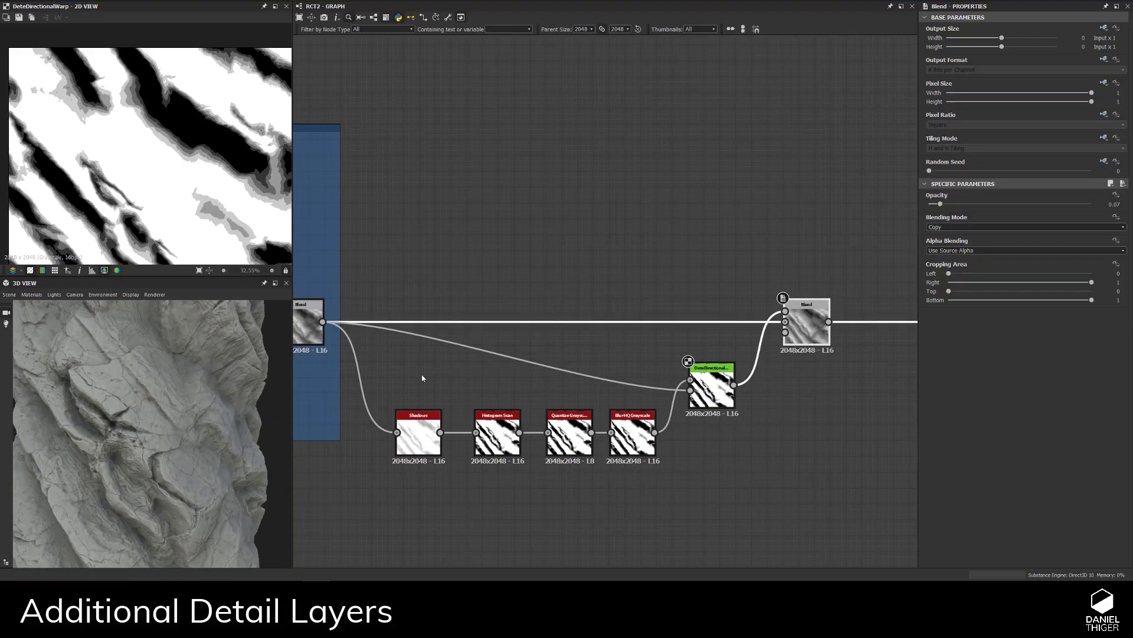
- Try a light angle of 197 degrees on the Shadows node and inspect the rock surface
middle_click_drag(464, 501, 464, 483)
left_click(418, 420)
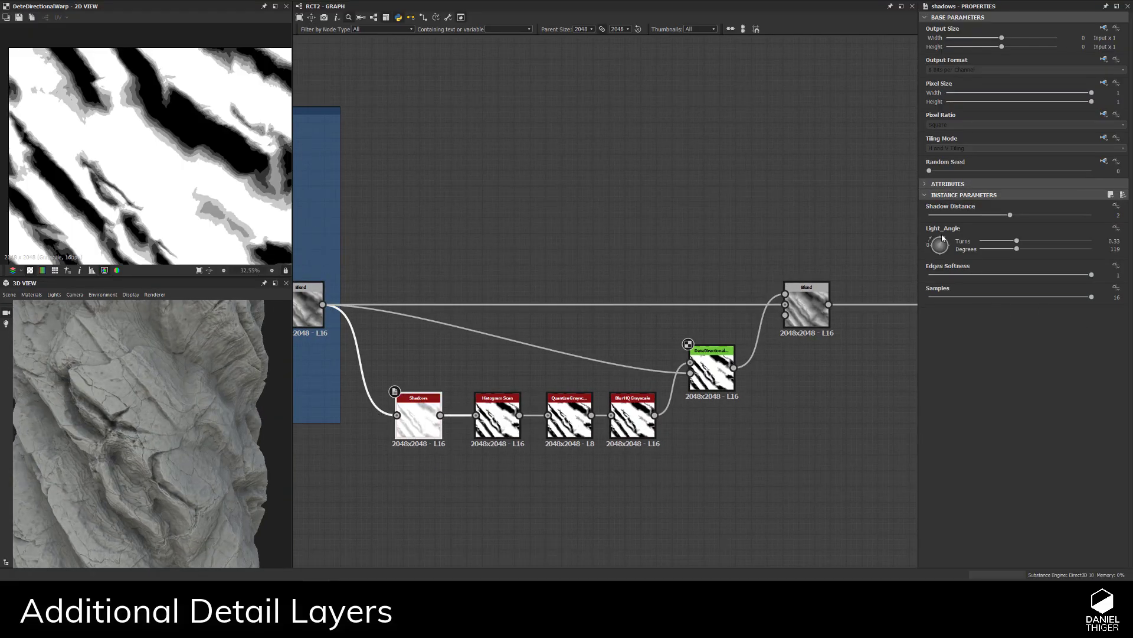
left_click_drag(943, 239, 945, 254)
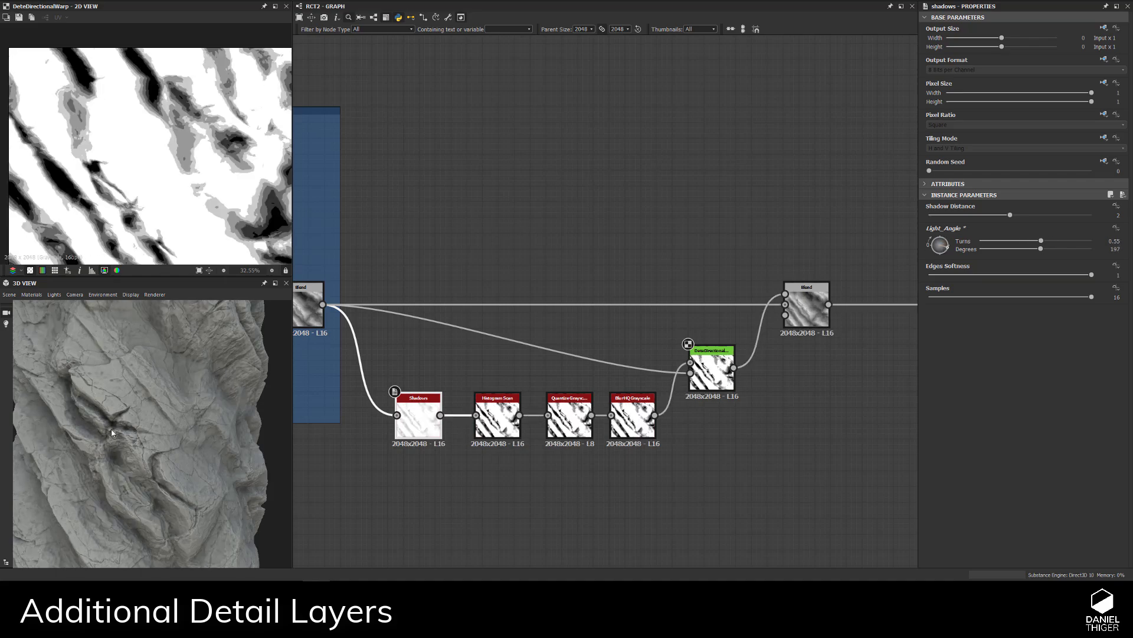
left_click_drag(112, 433, 266, 468)
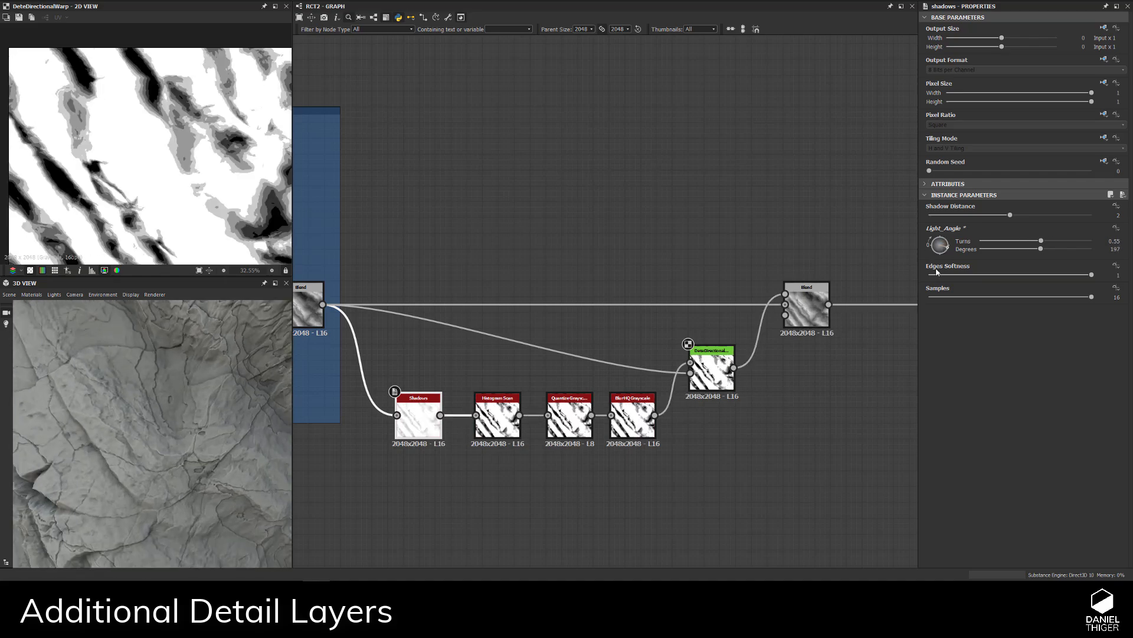
- Try light angles of 360 and 0 degrees on the Shadows node, checking the rock between changes
left_click_drag(938, 253, 940, 248)
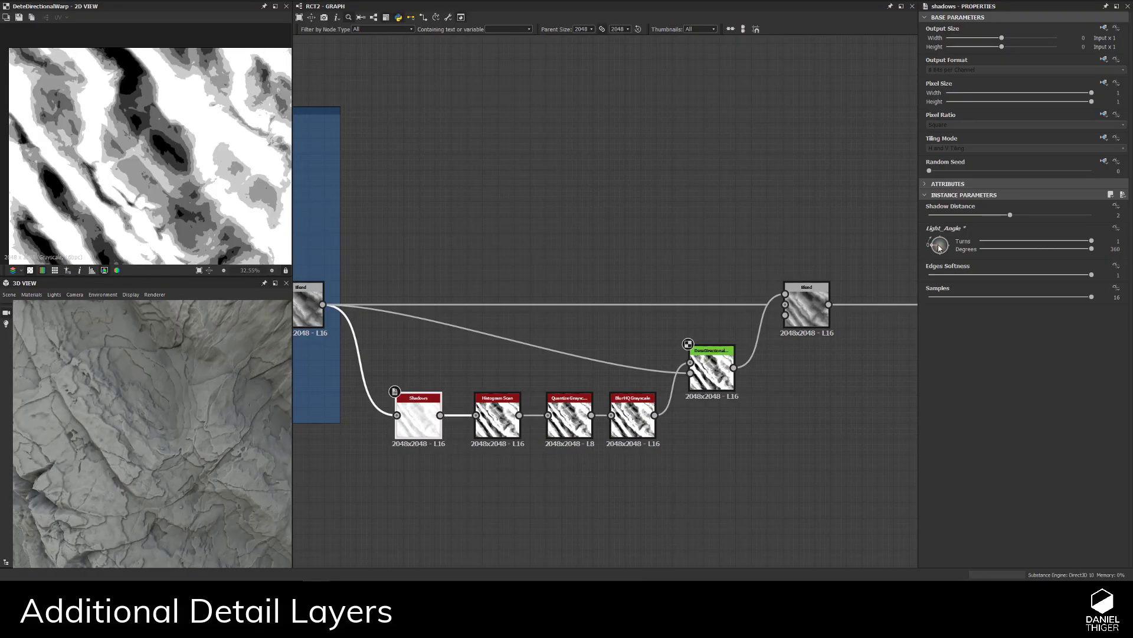
left_click_drag(188, 362, 133, 432)
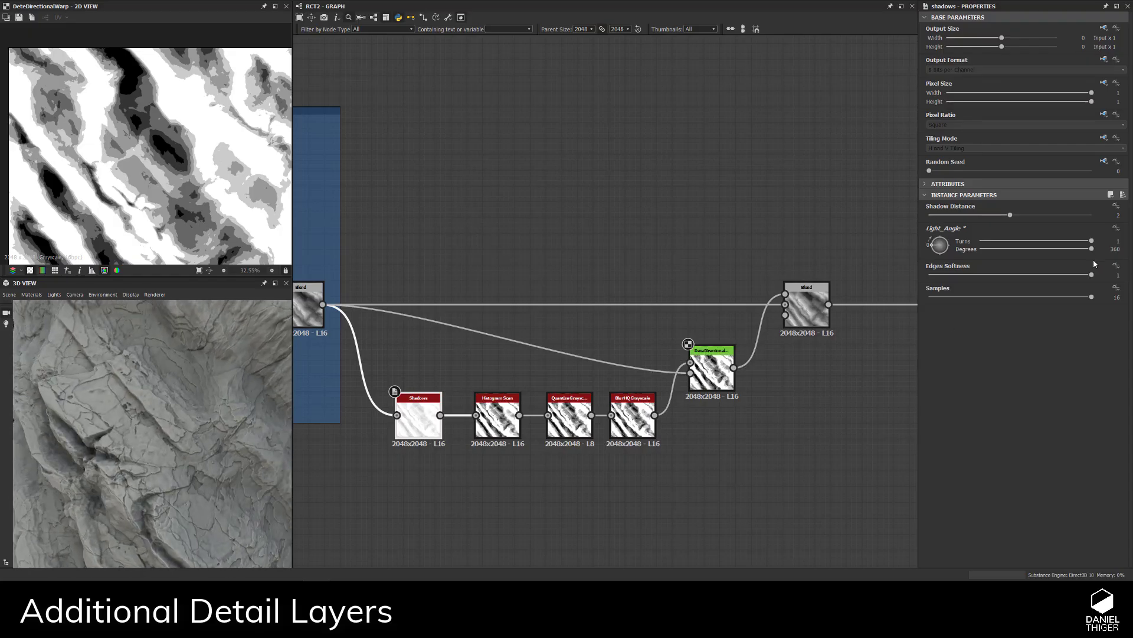
left_click_drag(1092, 249, 922, 244)
- Try 15 and 13 samples on the Shadows node, and return the value to 16
scroll(486, 411, "up", 3)
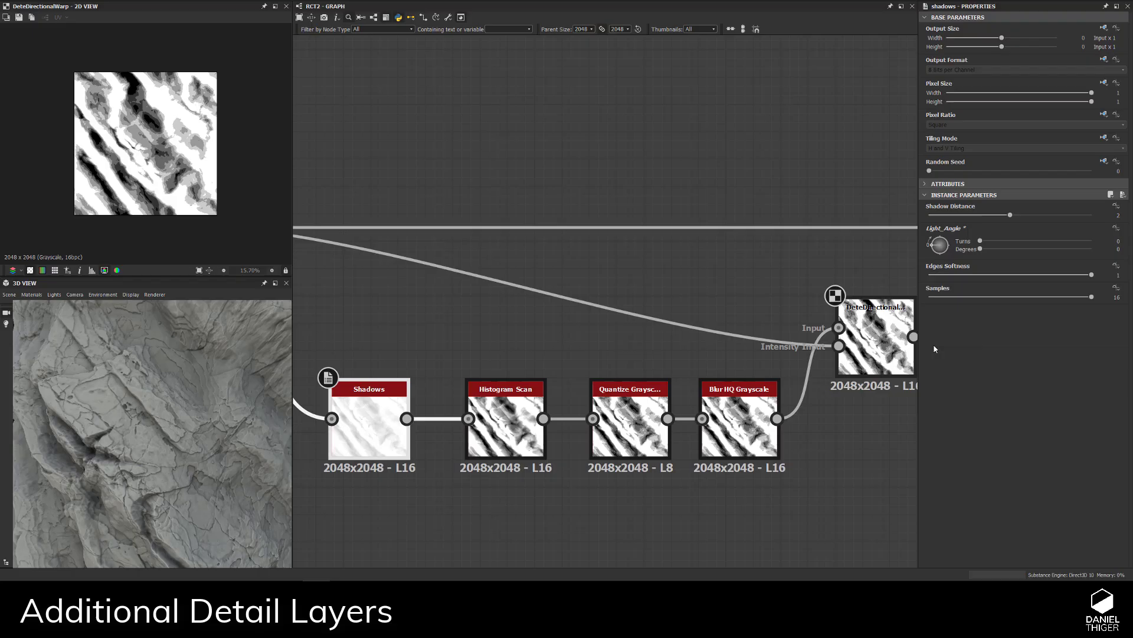
left_click(1079, 297)
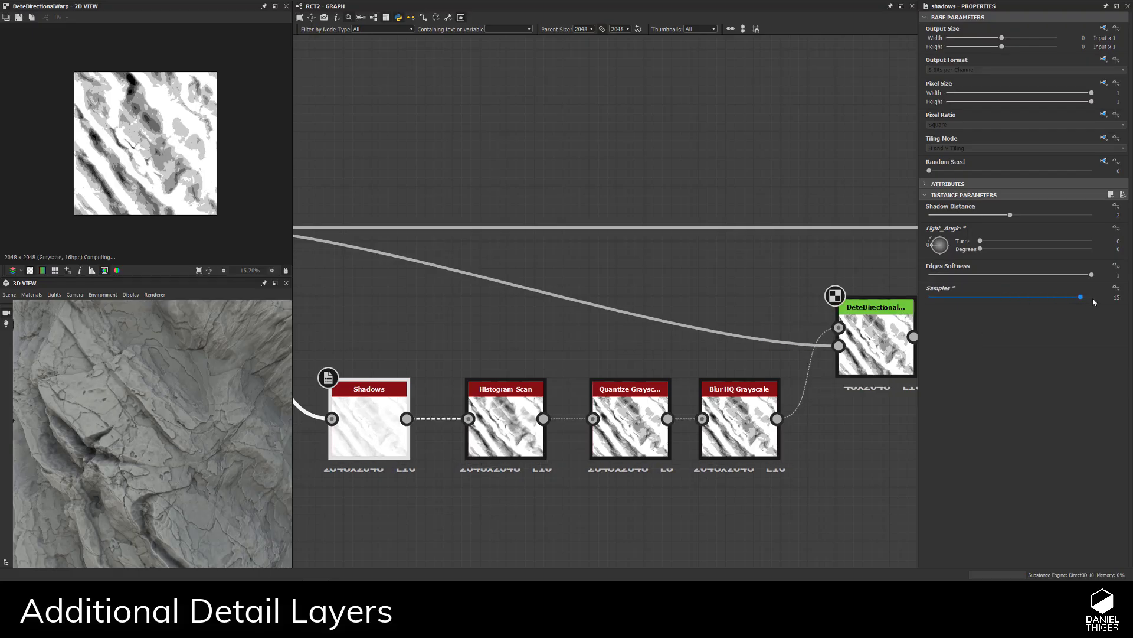
left_click(1060, 297)
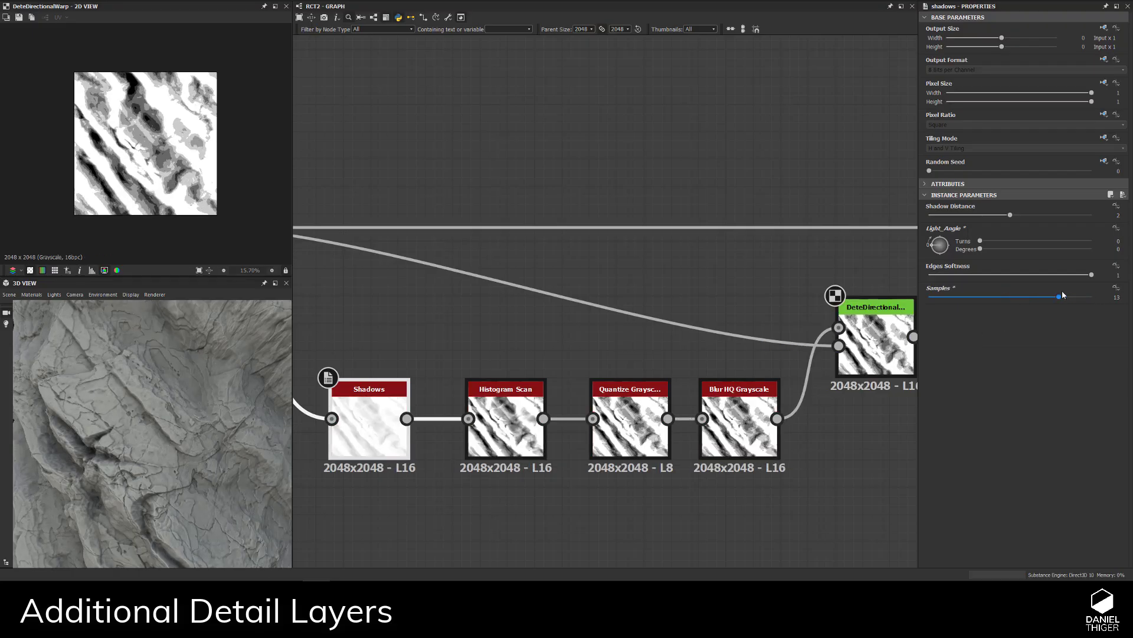
left_click_drag(1060, 297, 1091, 297)
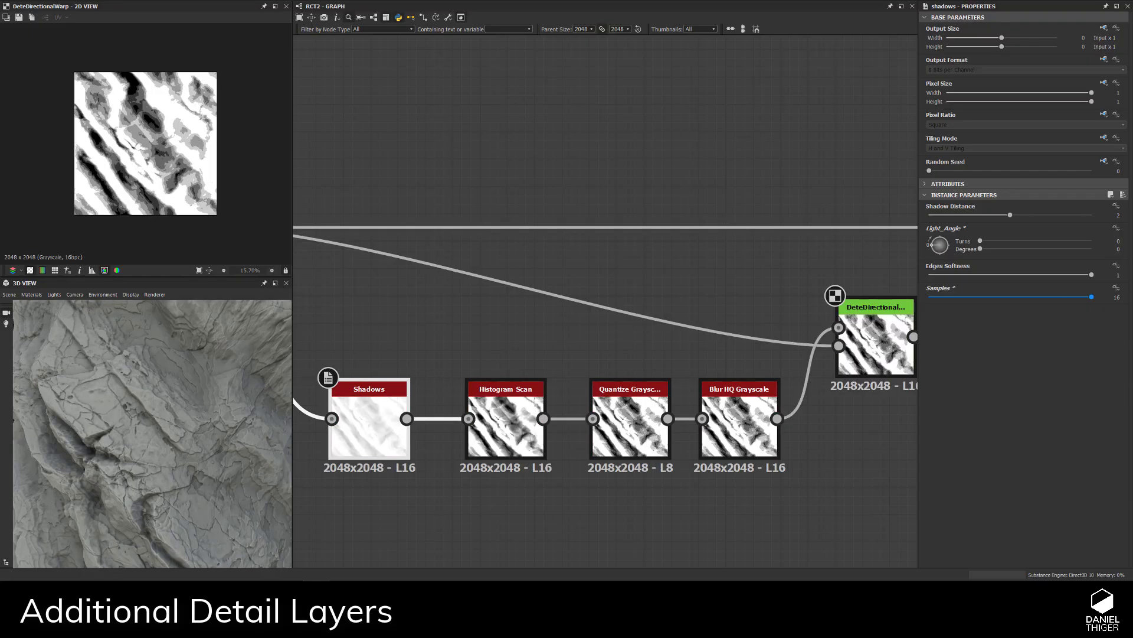
- Try a light angle of 1 degree on the Shadows node and inspect the rock from another side
left_click(1113, 248)
type("1")
key("Return")
scroll(117, 354, "down", 5)
left_click_drag(117, 354, 193, 377)
scroll(192, 377, "up", 4)
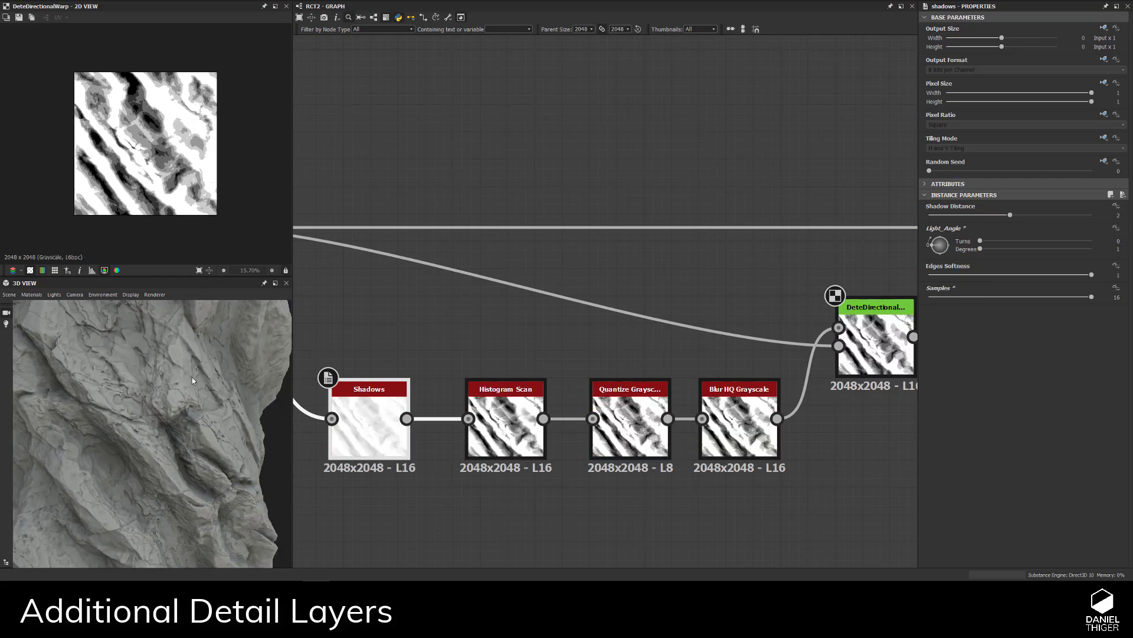
scroll(200, 389, "up", 2)
- Lower the Histogram Scan's position slightly and set the Shadows node's light angle to 160 degrees
left_click(505, 425)
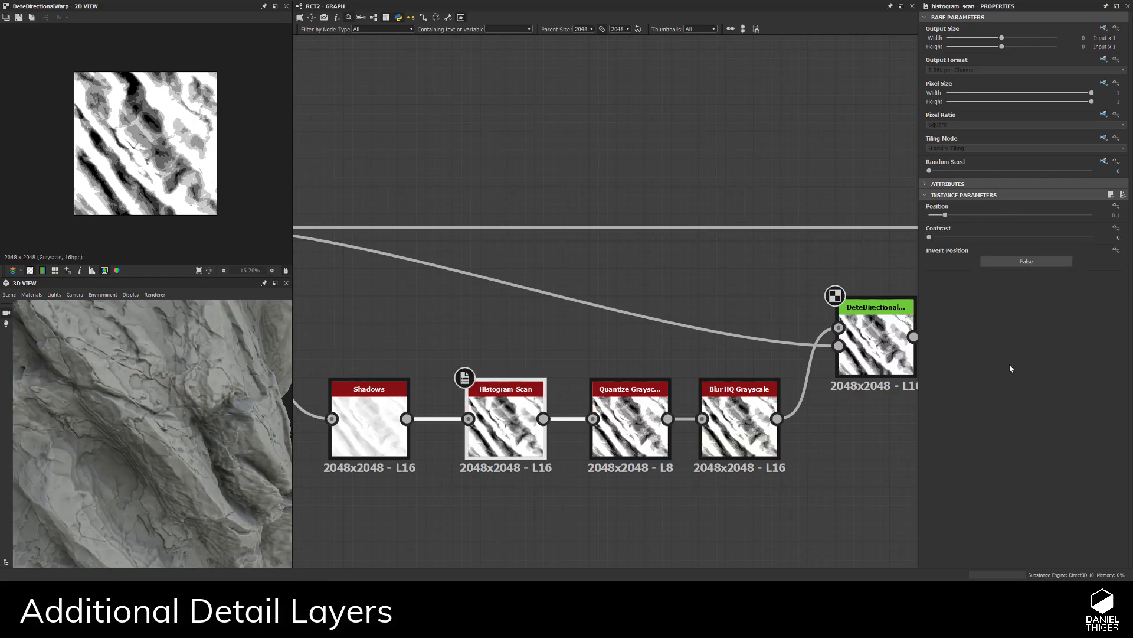
left_click_drag(944, 216, 937, 215)
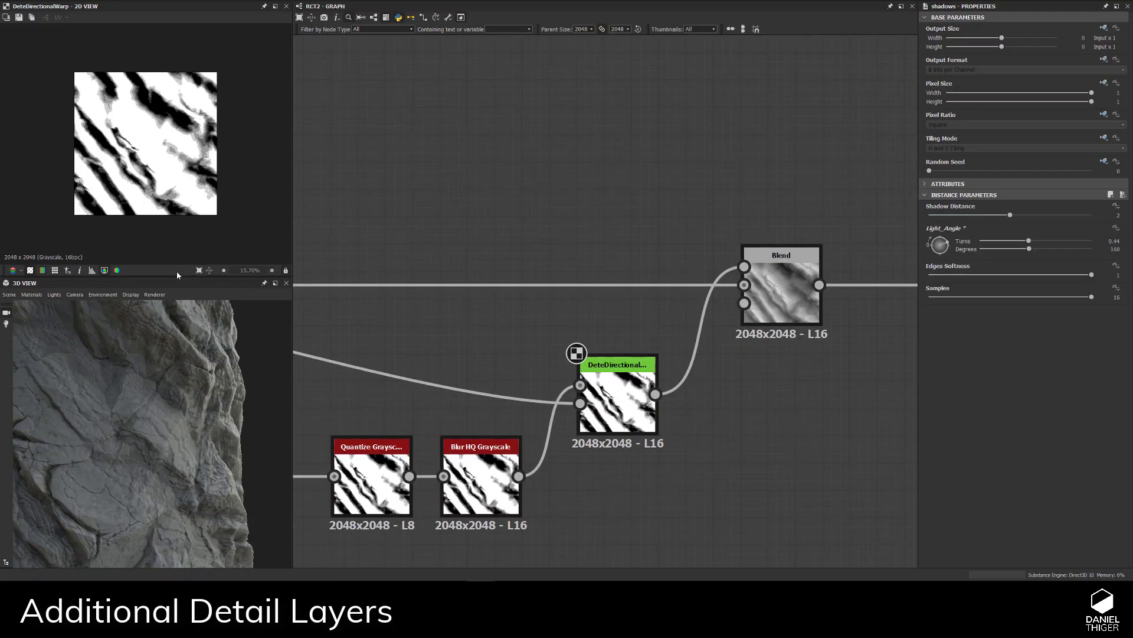
- Show the final Blend node in the 2D view, set its opacity to 0.05 and inspect the rock under different lighting
double_click(781, 293)
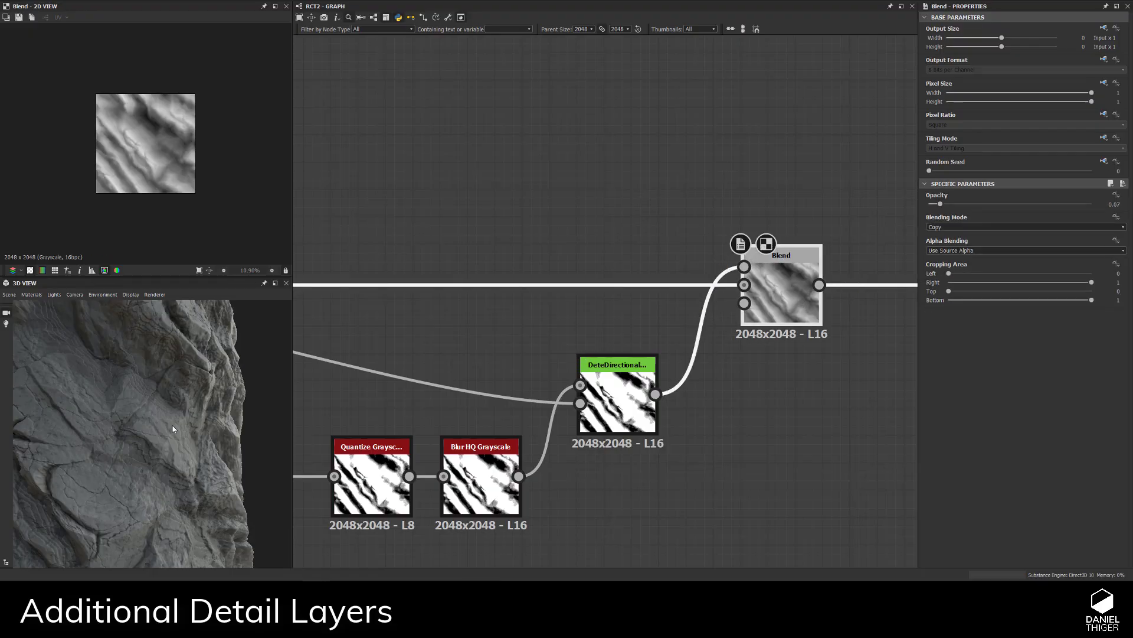
left_click_drag(172, 425, 81, 430)
right_click_drag(83, 434, 188, 403)
mouse_move(187, 404)
left_mouse_down()
mouse_move(212, 398)
mouse_move(178, 416)
mouse_move(170, 389)
mouse_move(186, 417)
left_mouse_up()
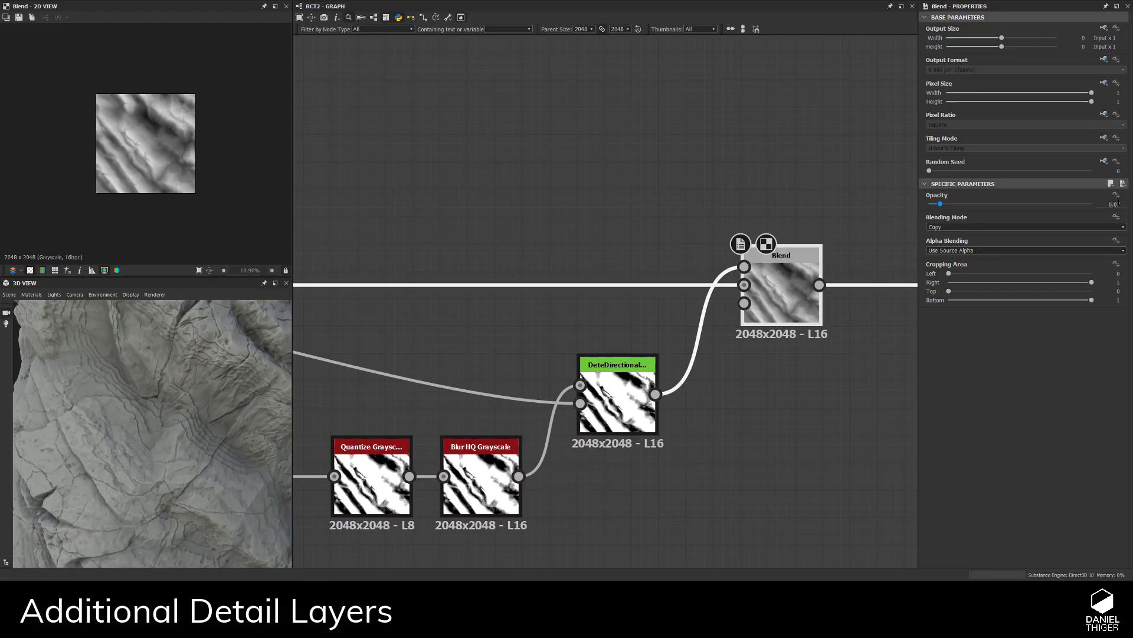
type("5")
key("Return")
left_click_drag(98, 456, 133, 251)
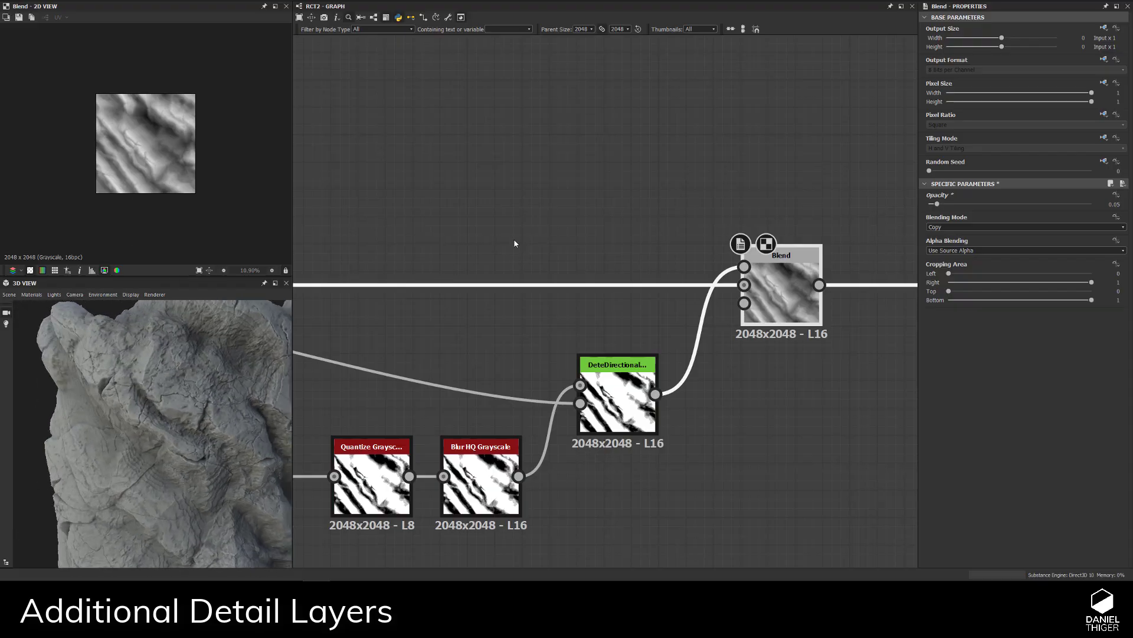
- Frame the terrace detail nodes, from the Shadows node through the final Blend, and title the frame "Layering"
middle_click_drag(515, 243, 436, 260)
scroll(515, 333, "down", 2)
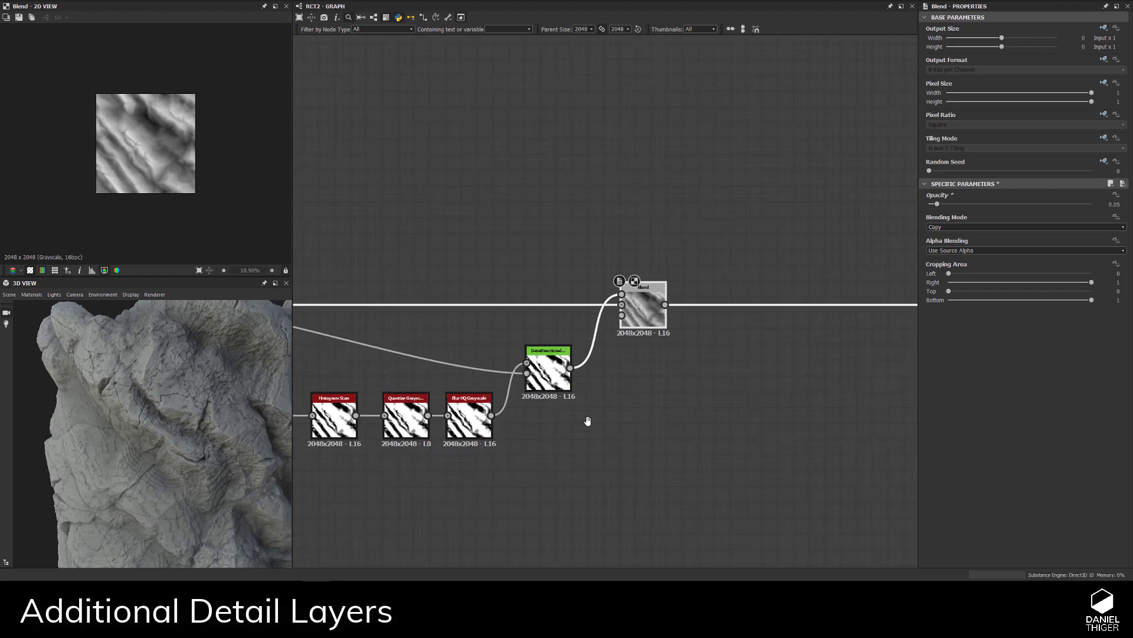
middle_click_drag(587, 423, 619, 385)
mouse_move(136, 408)
left_mouse_down()
mouse_move(190, 396)
mouse_move(154, 407)
left_mouse_up()
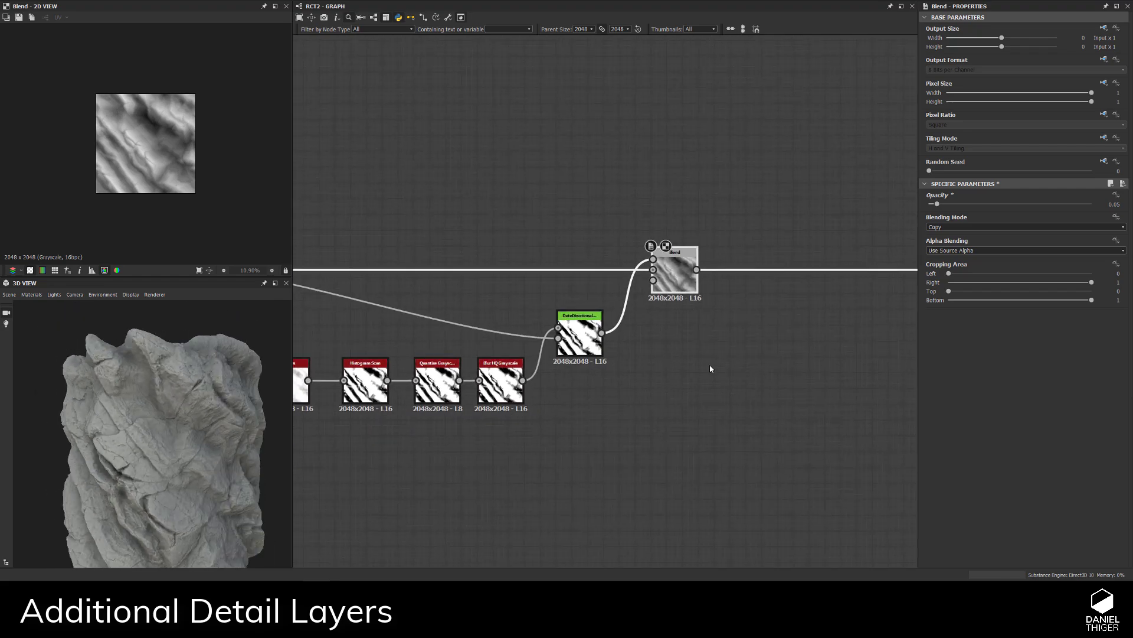
middle_click_drag(710, 362, 808, 358)
scroll(413, 320, "down", 2)
middle_click_drag(397, 321, 443, 321)
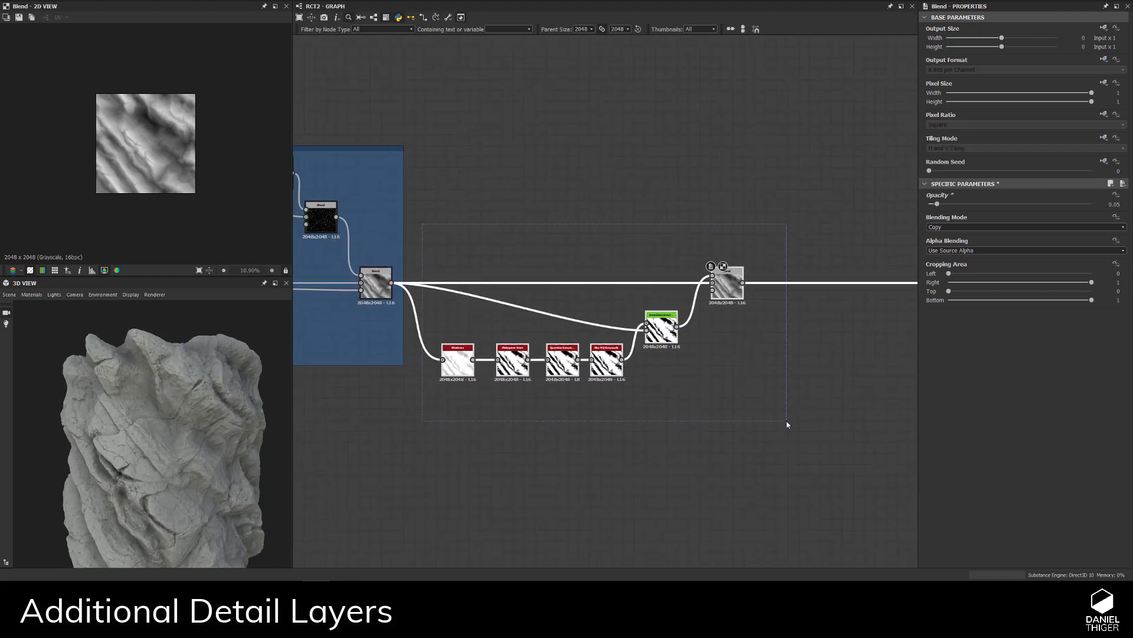
right_click(733, 283)
left_click(761, 329)
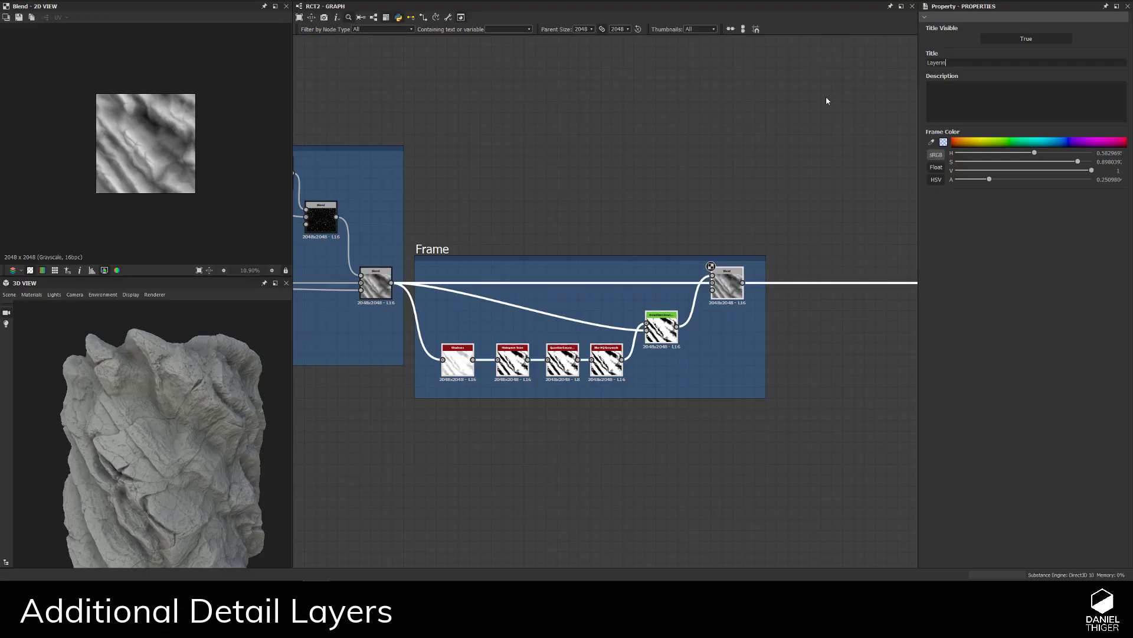
left_click(610, 129)
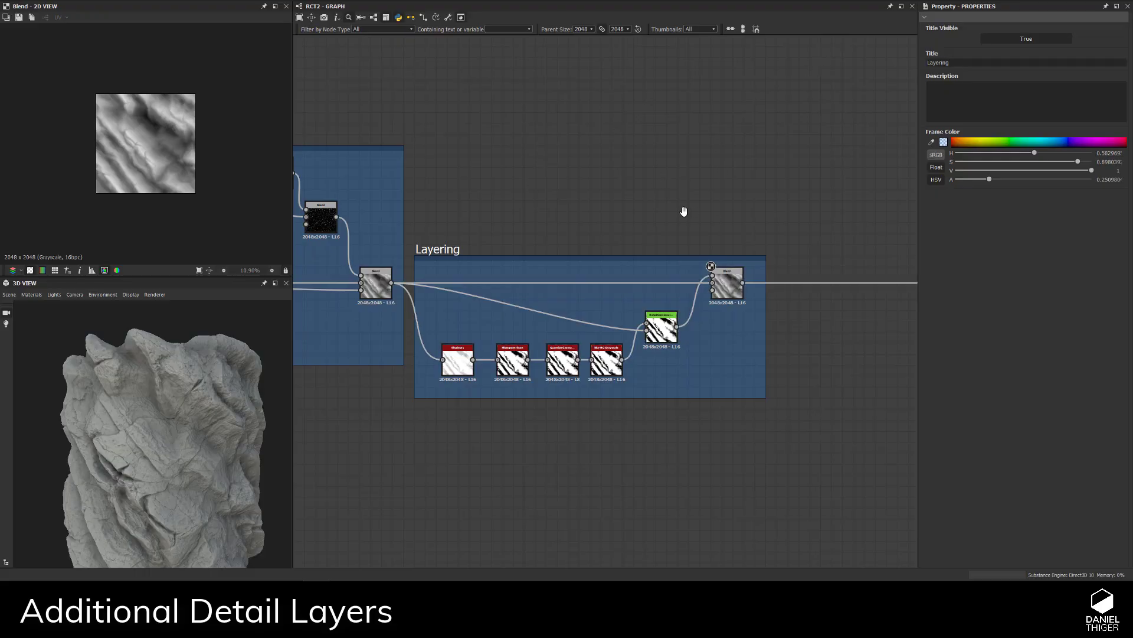
- Shift the entire framed node chain, up to the Layering frame's Blend, further left to make room before the output nodes
middle_click_drag(684, 212, 405, 182)
scroll(678, 187, "down", 6)
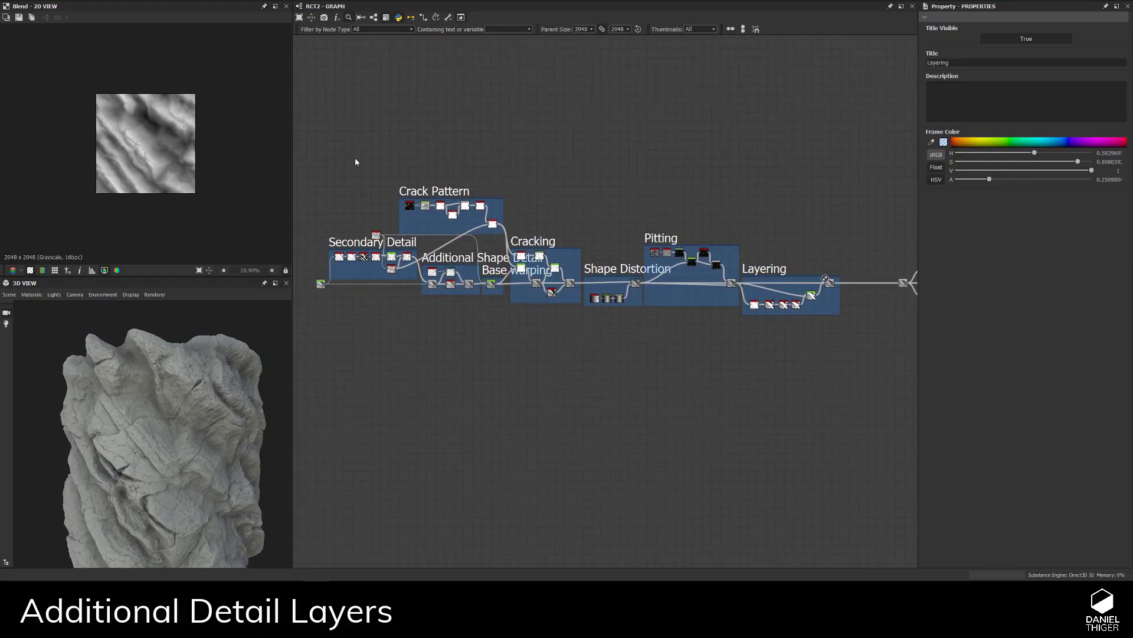
left_click_drag(301, 160, 851, 401)
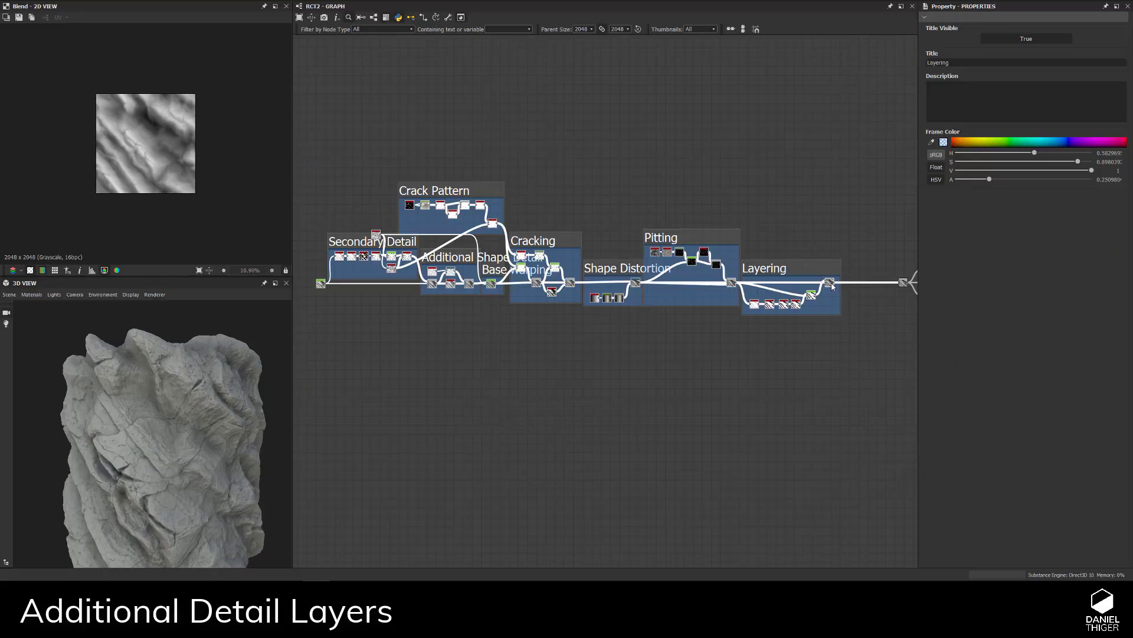
left_click_drag(830, 285, 743, 286)
left_click(798, 314)
scroll(592, 309, "up", 5)
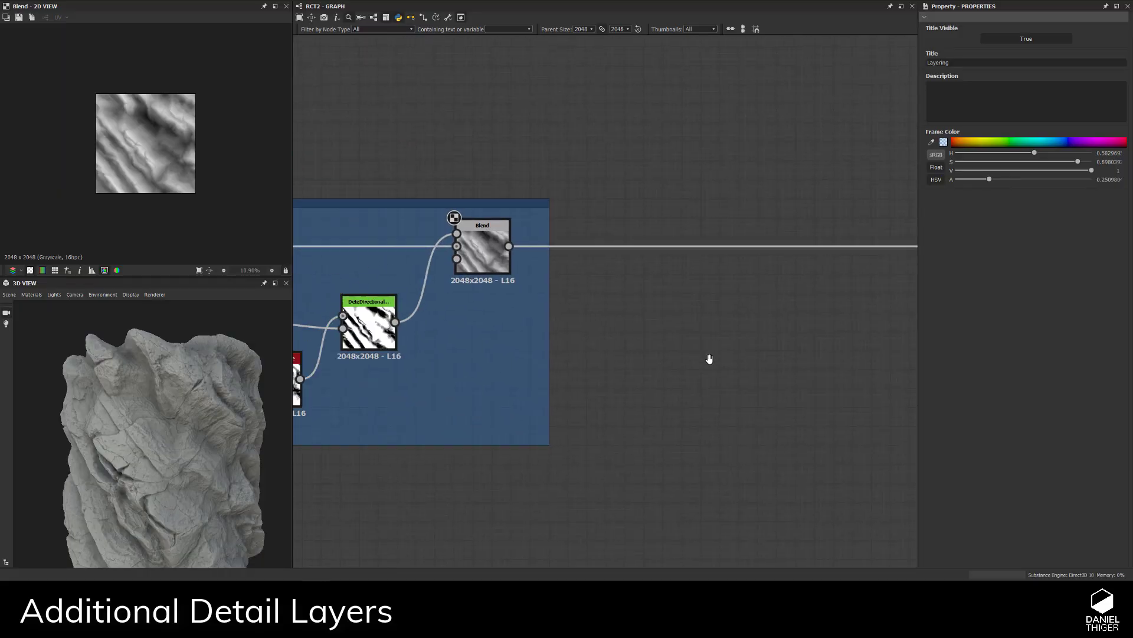
scroll(167, 98, "up", 4)
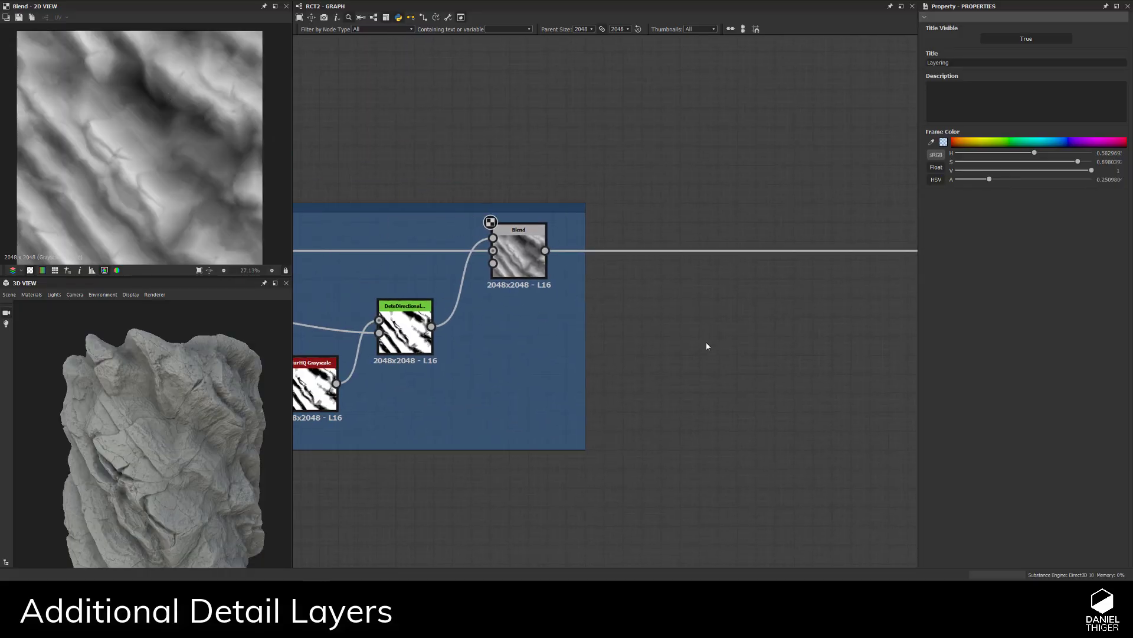
middle_click_drag(708, 346, 618, 349)
scroll(624, 354, "down", 1)
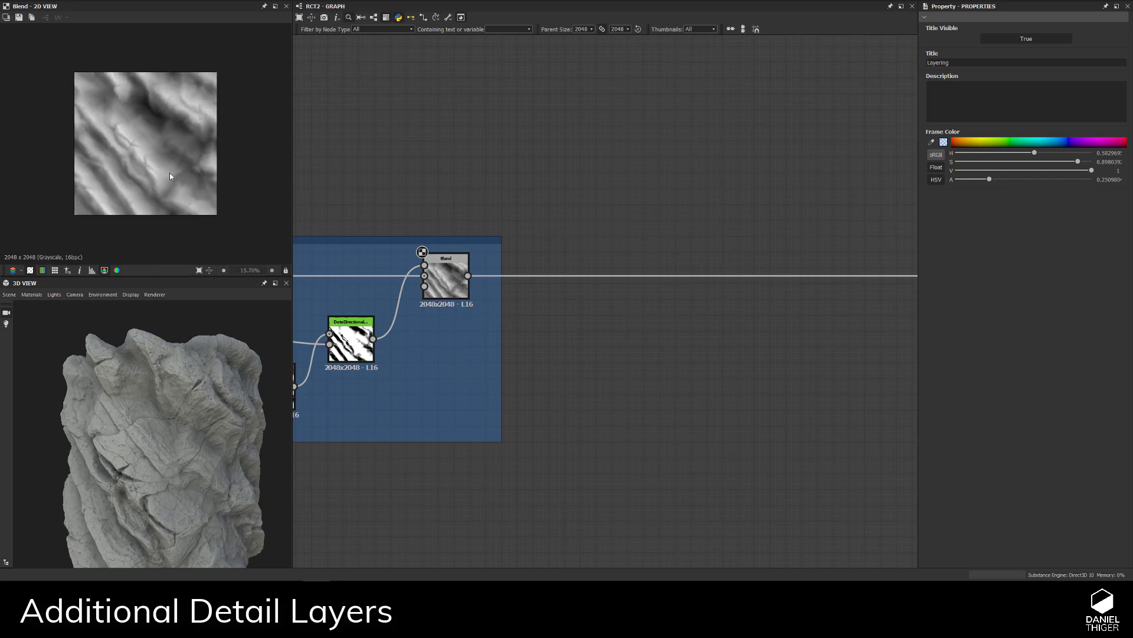
scroll(173, 170, "down", 1)
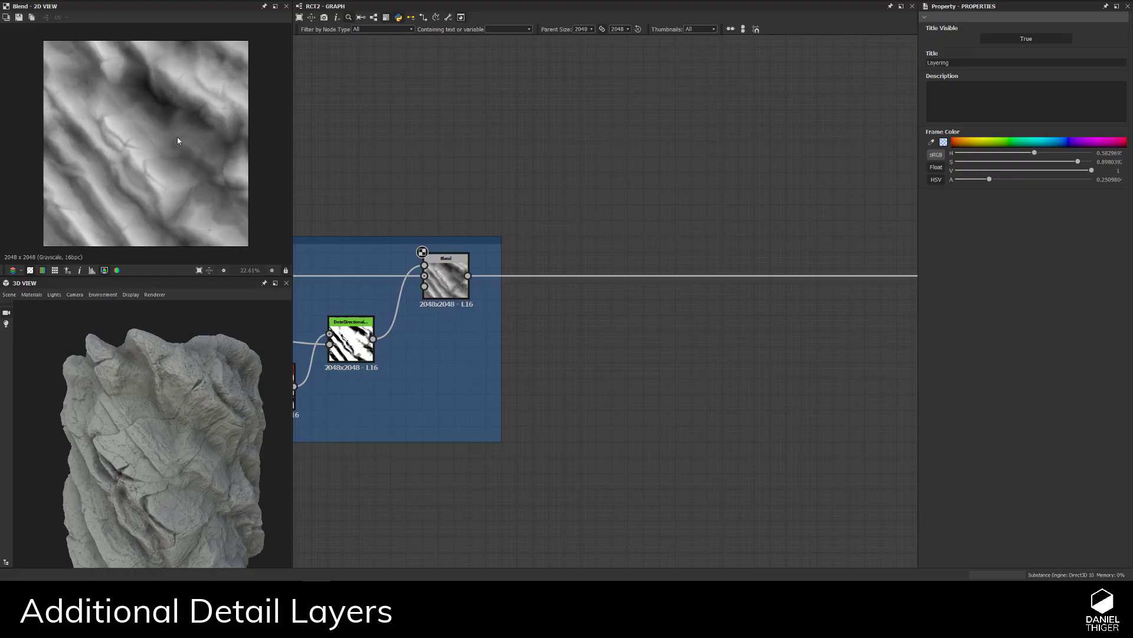
scroll(198, 127, "up", 2)
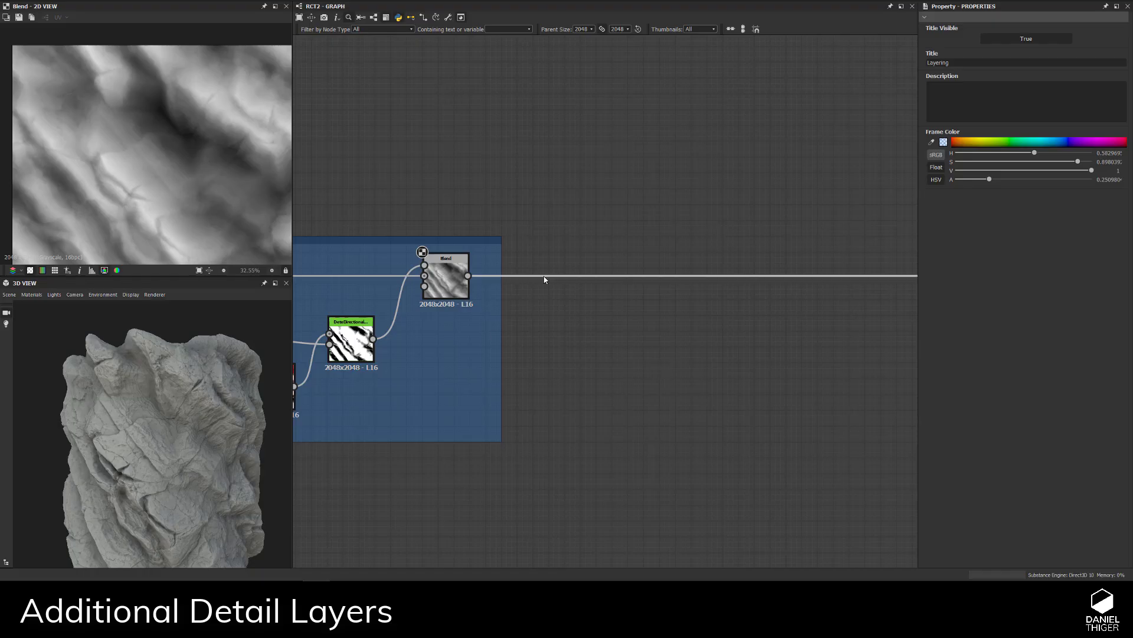
key("space")
type("his")
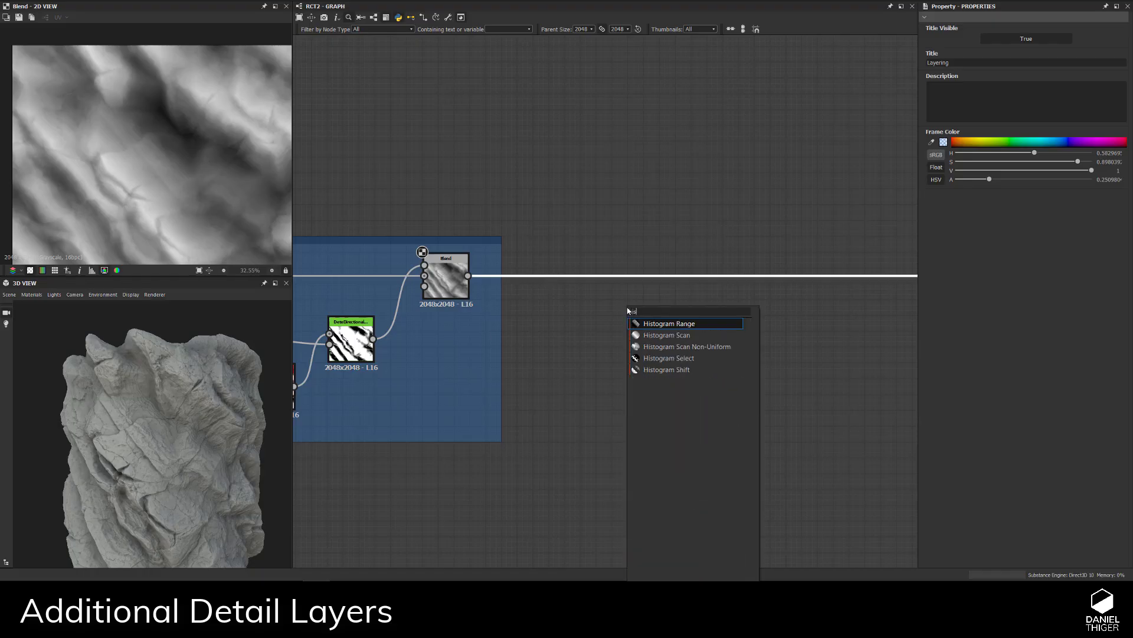
key("Return")
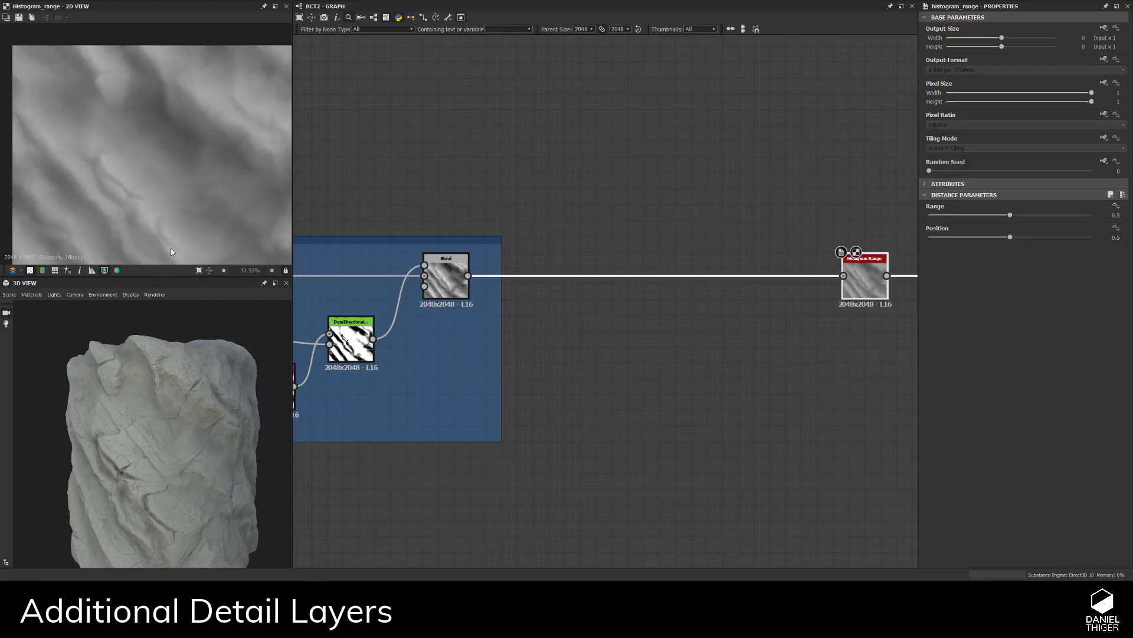
scroll(165, 405, "up", 5)
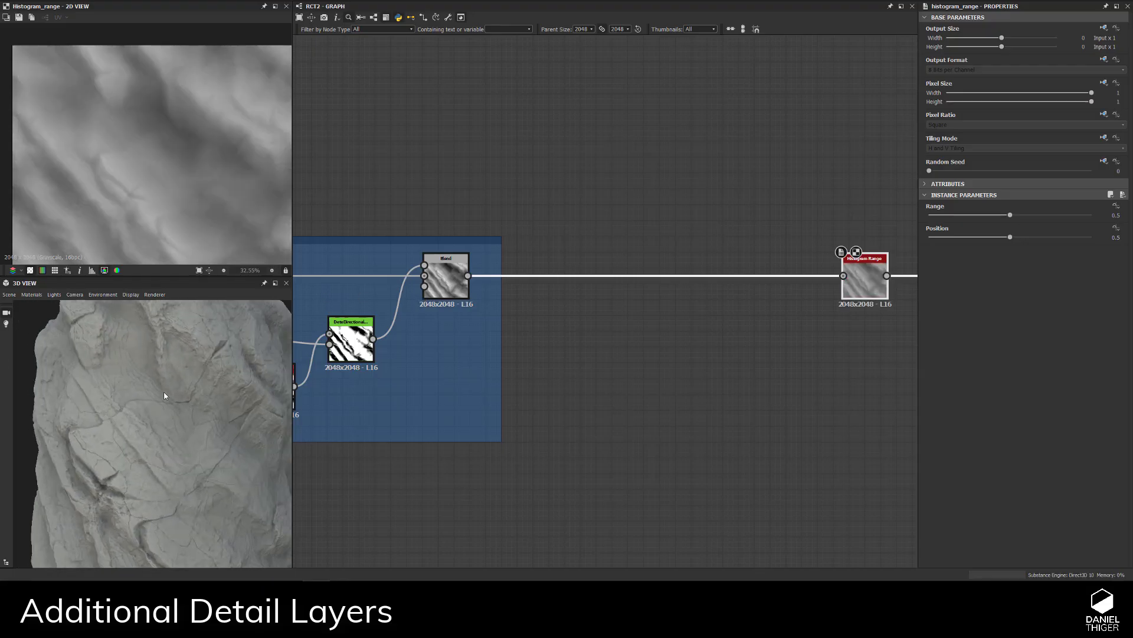
left_click_drag(165, 396, 194, 407)
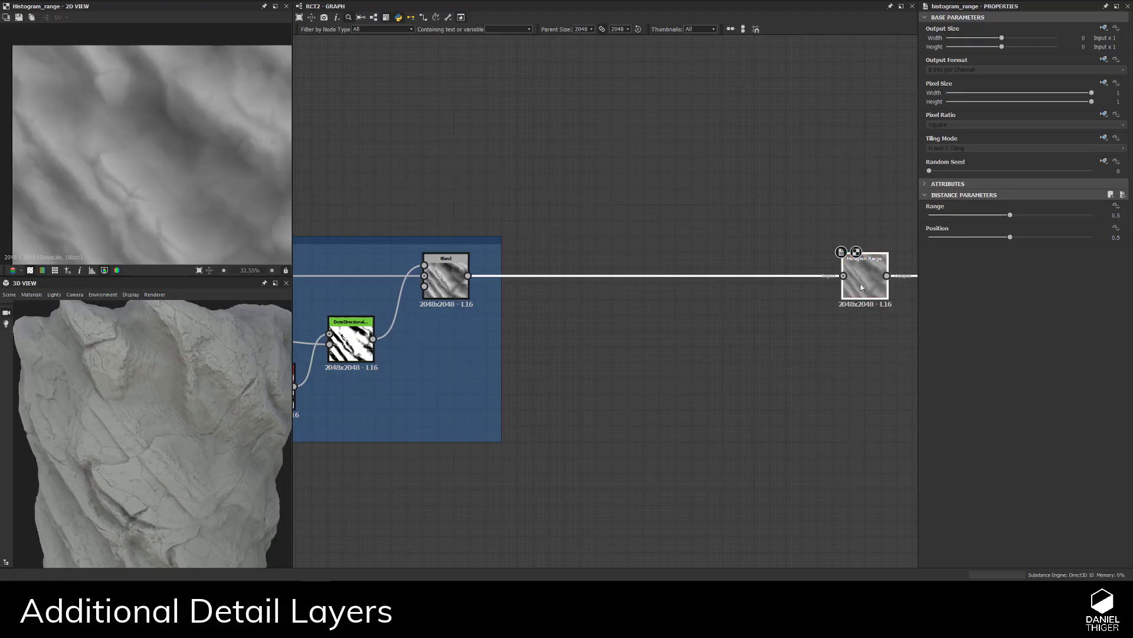
key("Delete")
- Insert a Height Blend node on the link after the Layering frame's Blend and place it closer to that frame
left_click(552, 277)
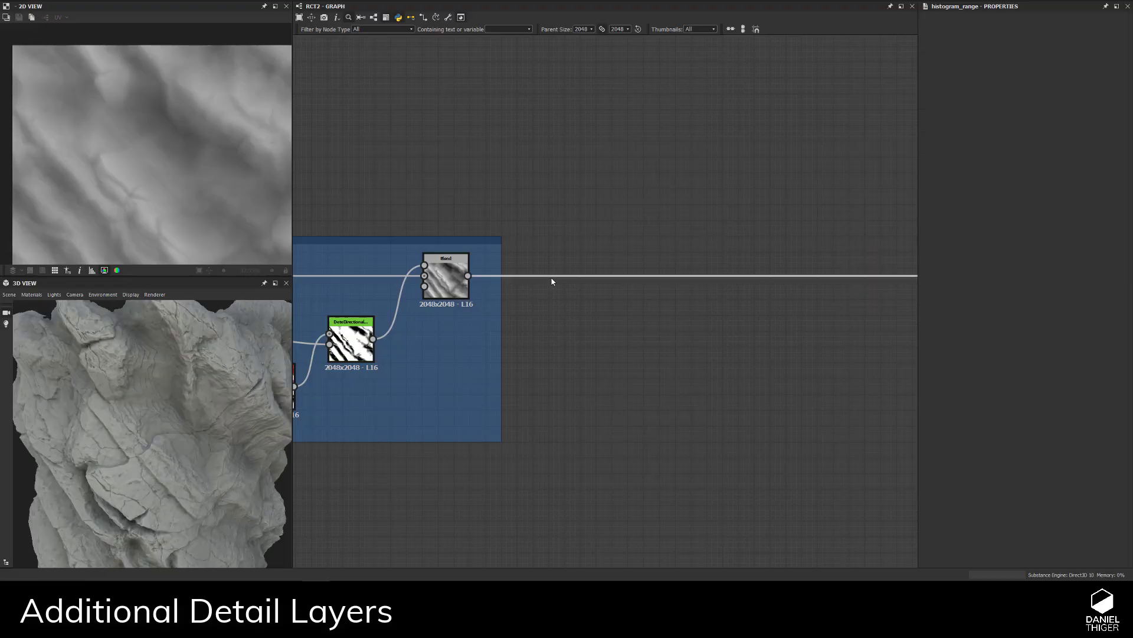
key("space")
type("hi")
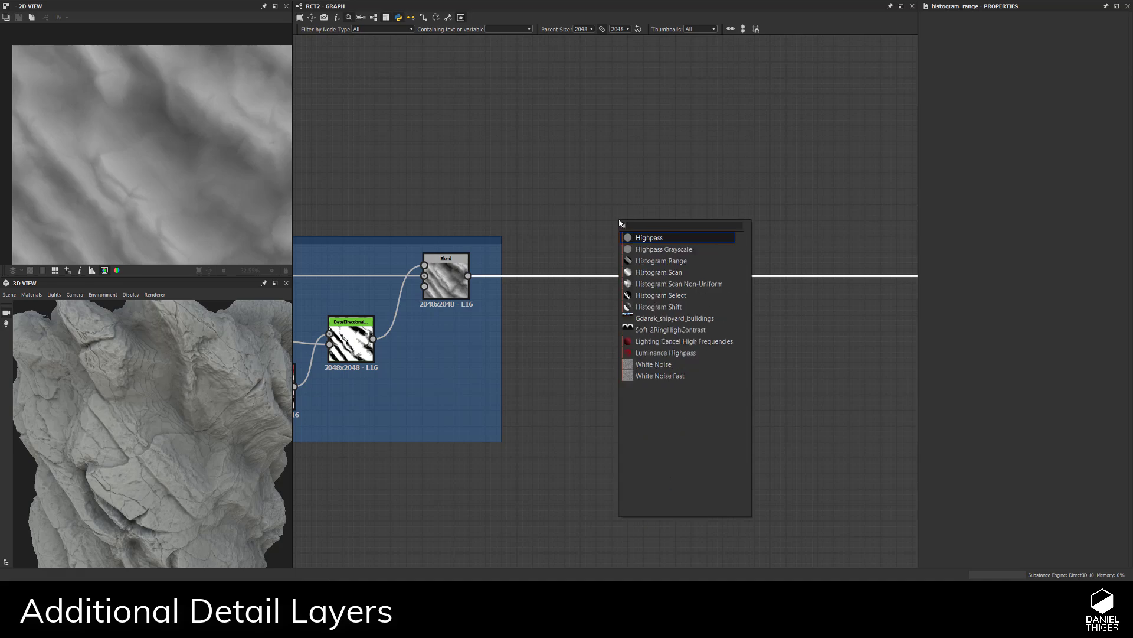
type("e")
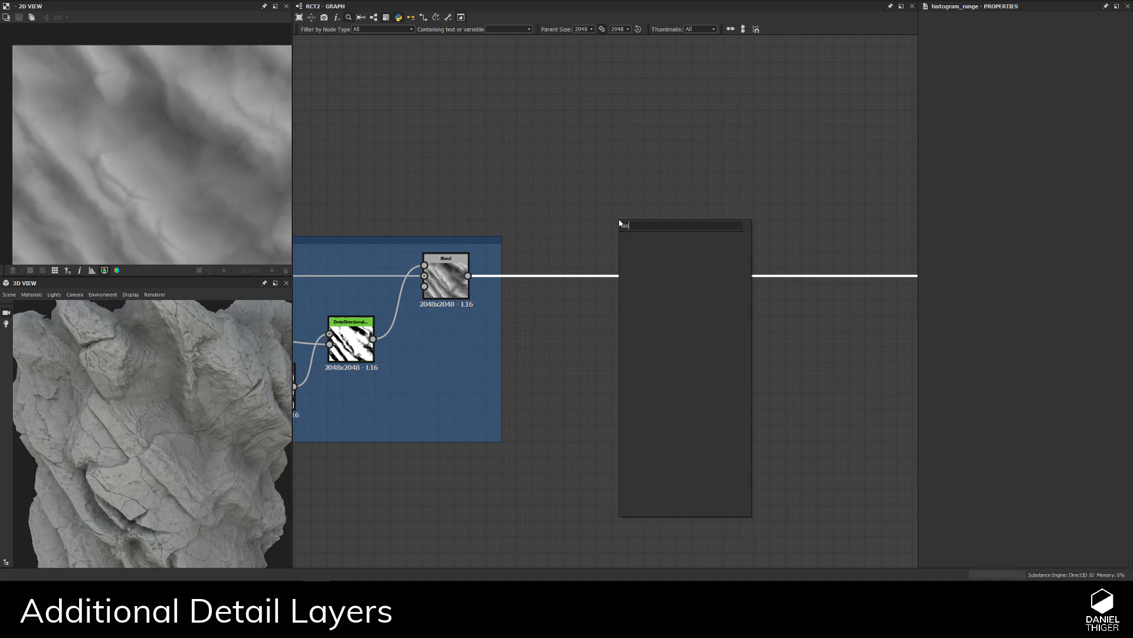
key("BackSpace")
key("BackSpace")
type("ei")
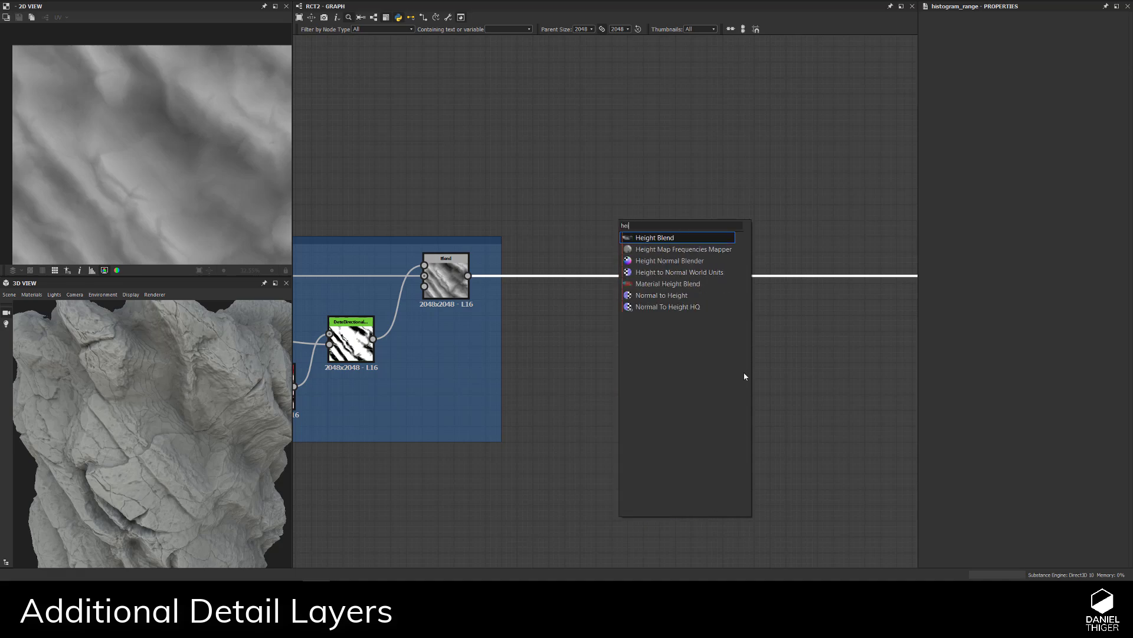
left_click(662, 237)
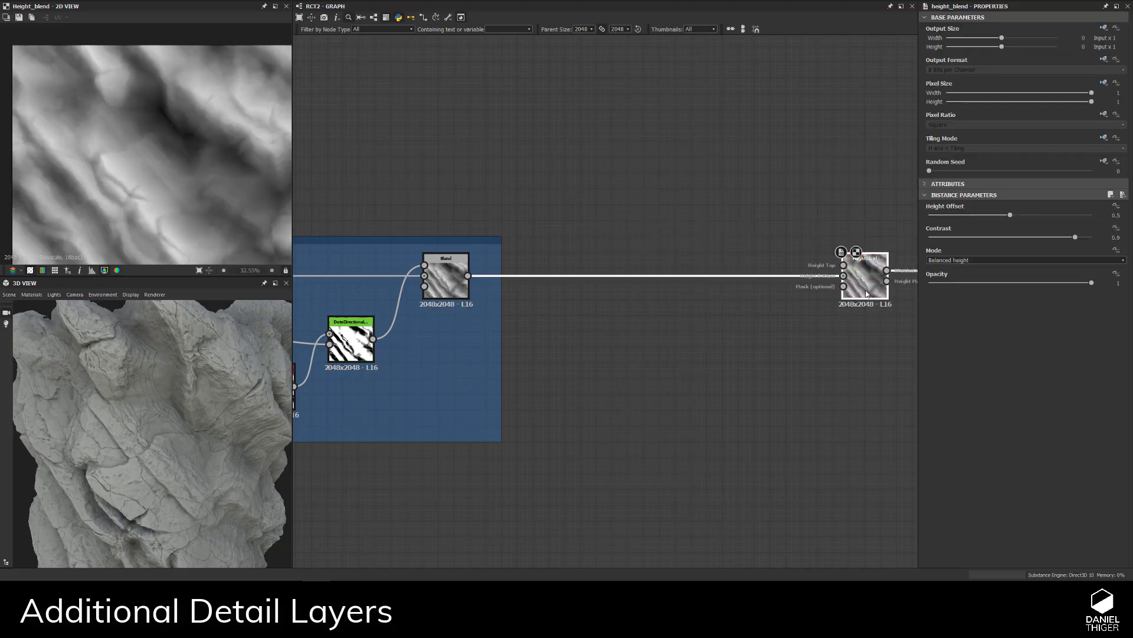
left_click_drag(866, 293, 708, 305)
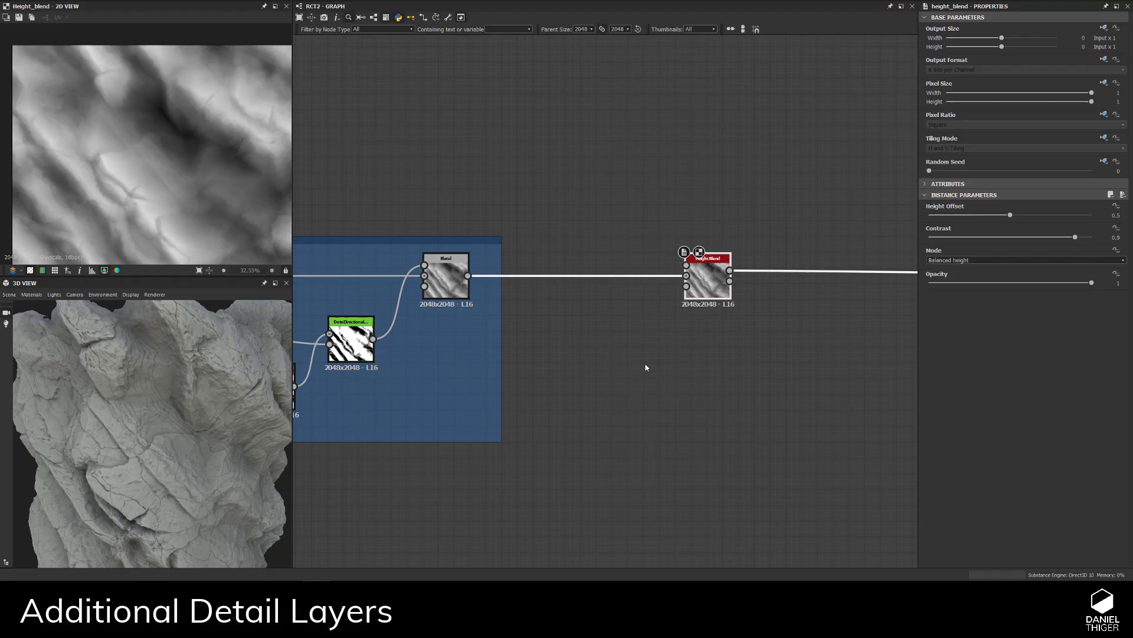
- Add a Safe Transform Grayscale node below the main line and feed it from the Layering frame's Blend output
scroll(620, 349, "up", 3)
middle_click_drag(541, 332, 655, 378)
key("space")
type("sa")
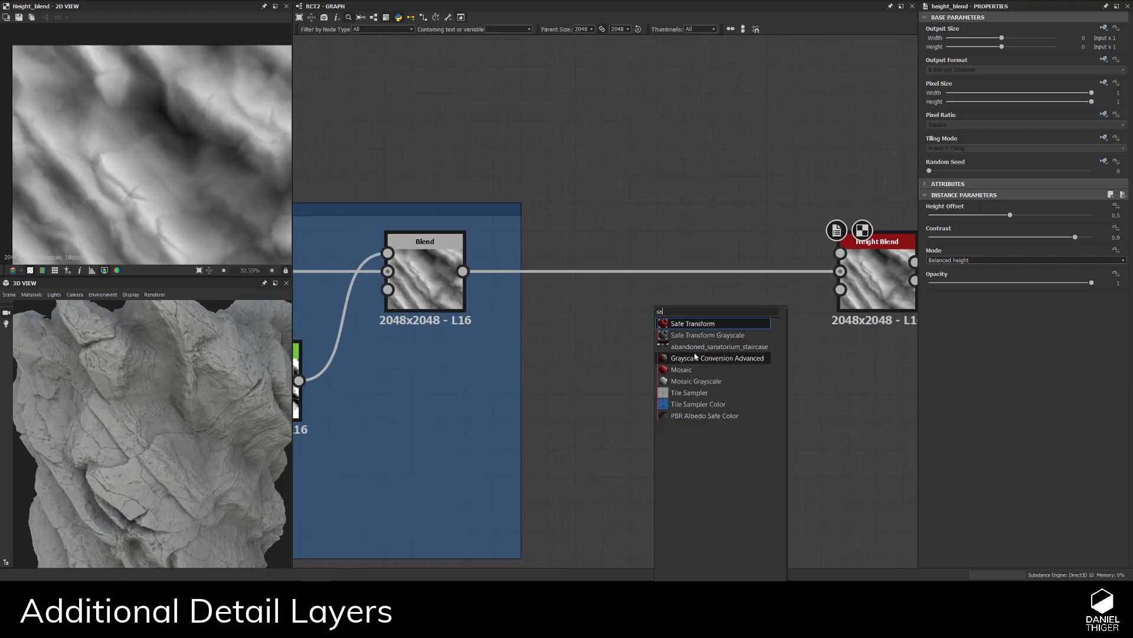
left_click(678, 339)
left_click_drag(463, 270, 607, 382)
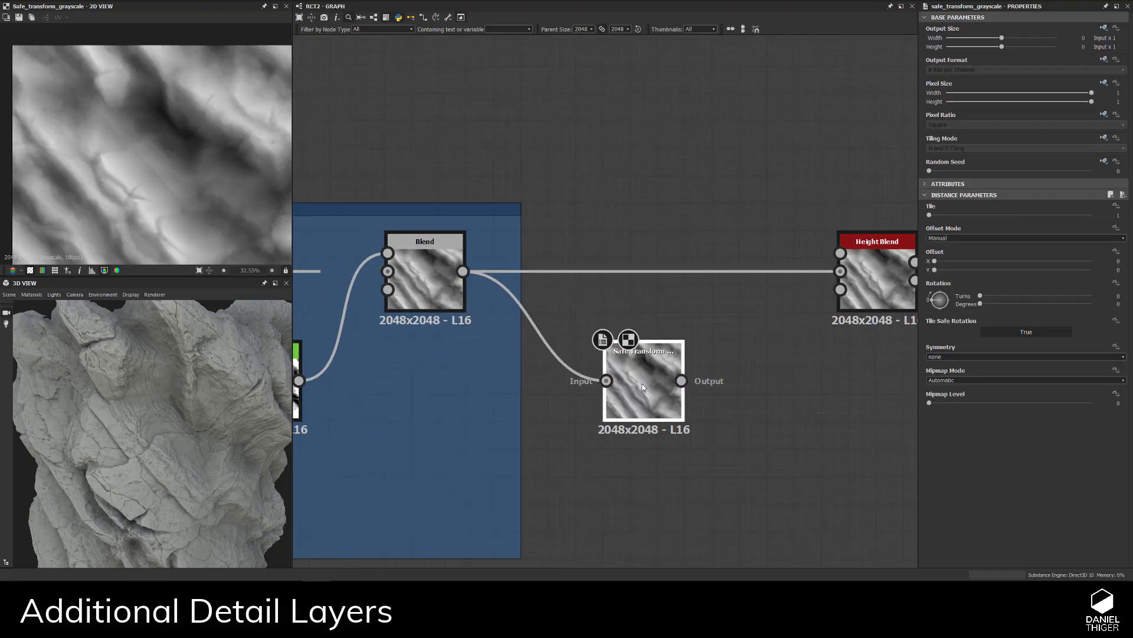
left_click_drag(684, 392, 699, 418)
- Connect the Safe Transform output to the Height Blend's bottom height input and the Blend output to its top height input
scroll(490, 359, "down", 2)
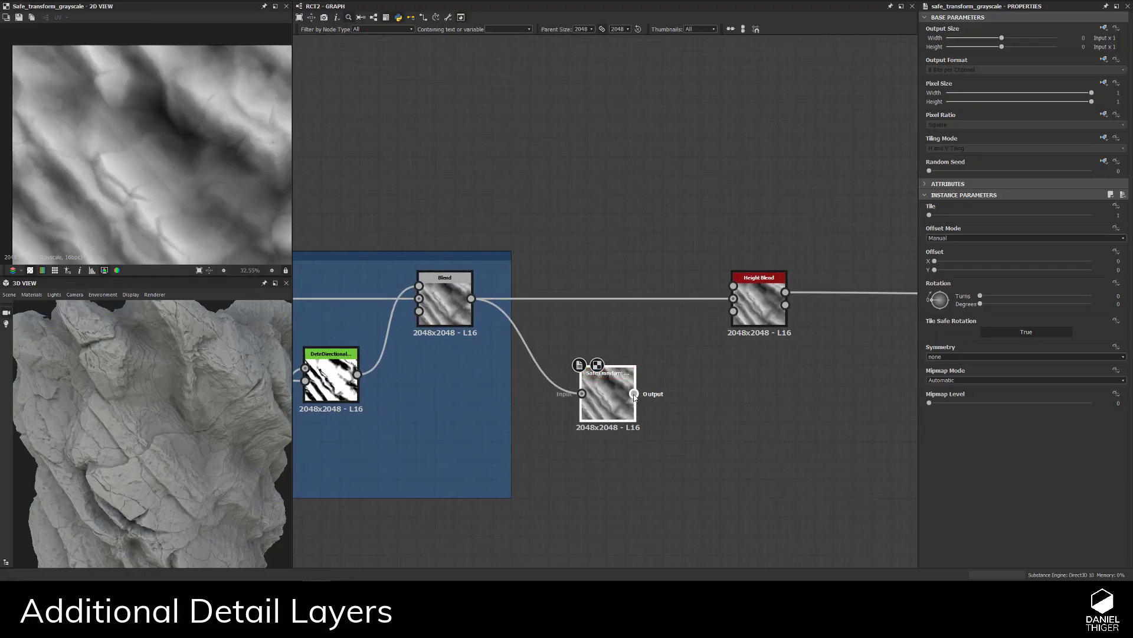
left_click_drag(633, 394, 733, 298)
left_click_drag(471, 298, 734, 287)
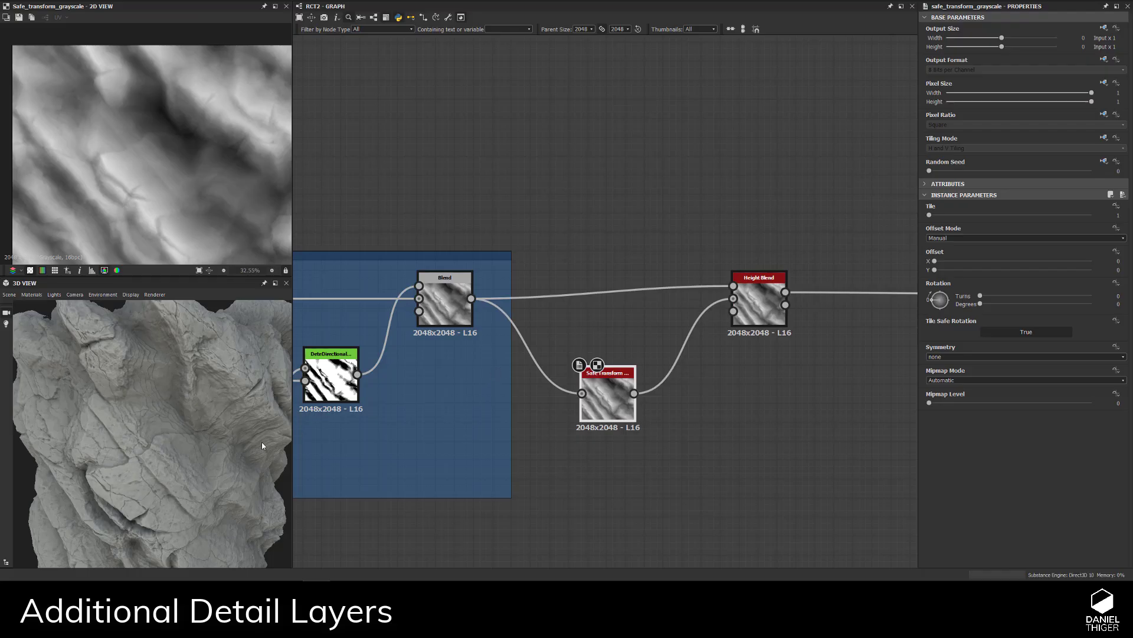
- Set the Safe Transform node's offset to X 0.4 and Y 0.31 while checking the rock in 3D
left_click_drag(264, 447, 177, 420)
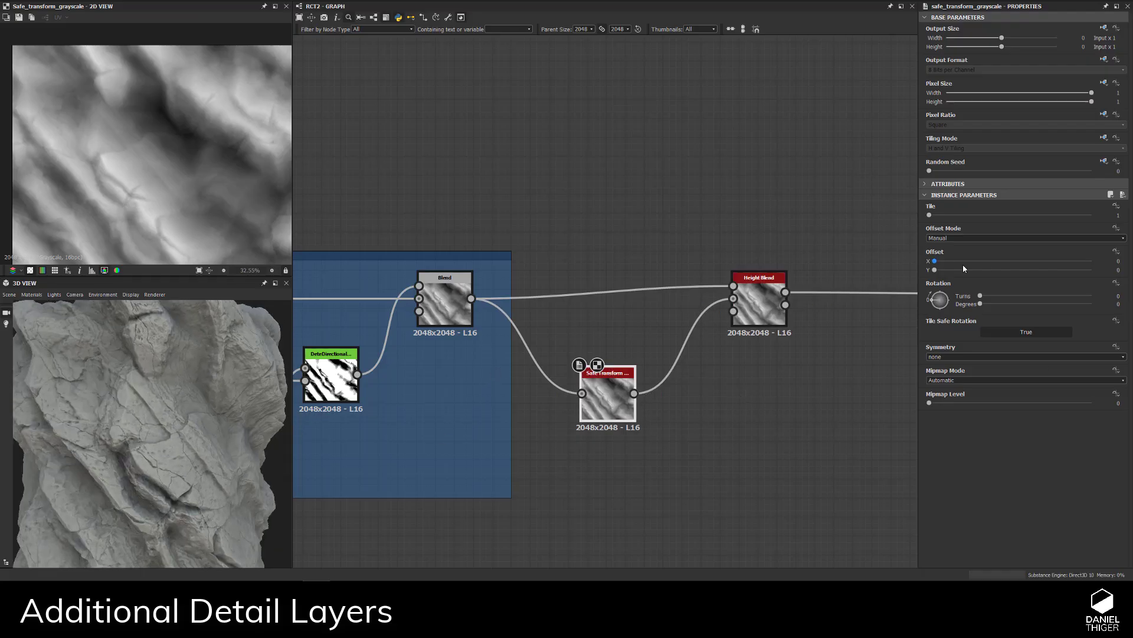
left_click_drag(946, 262, 997, 265)
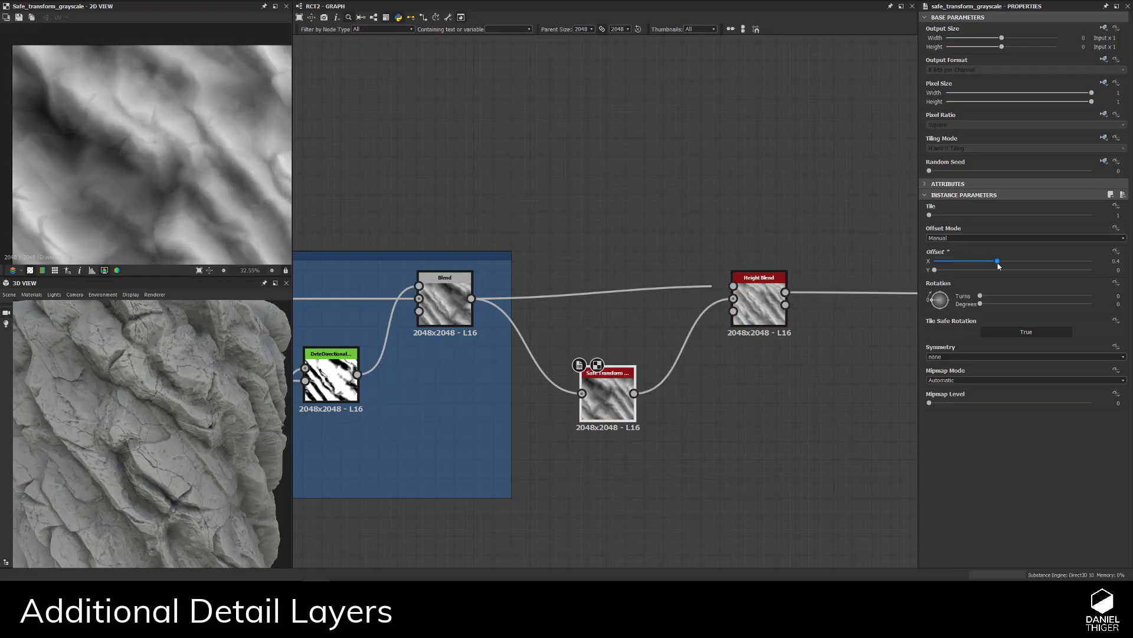
scroll(90, 436, "down", 3)
left_click_drag(90, 436, 155, 430)
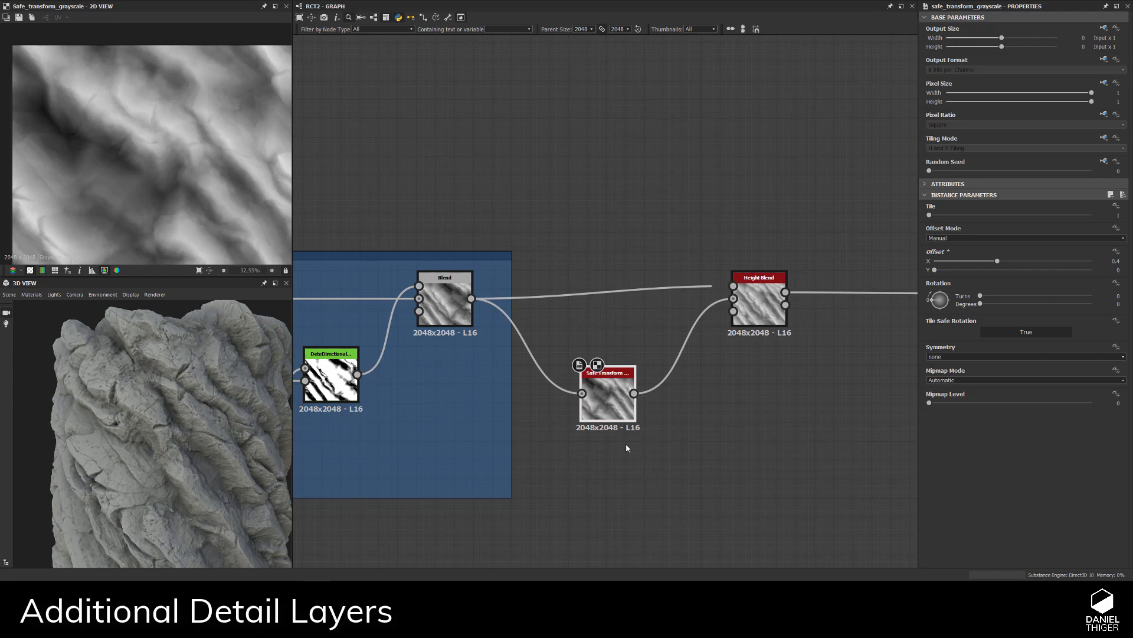
left_click_drag(936, 272, 981, 277)
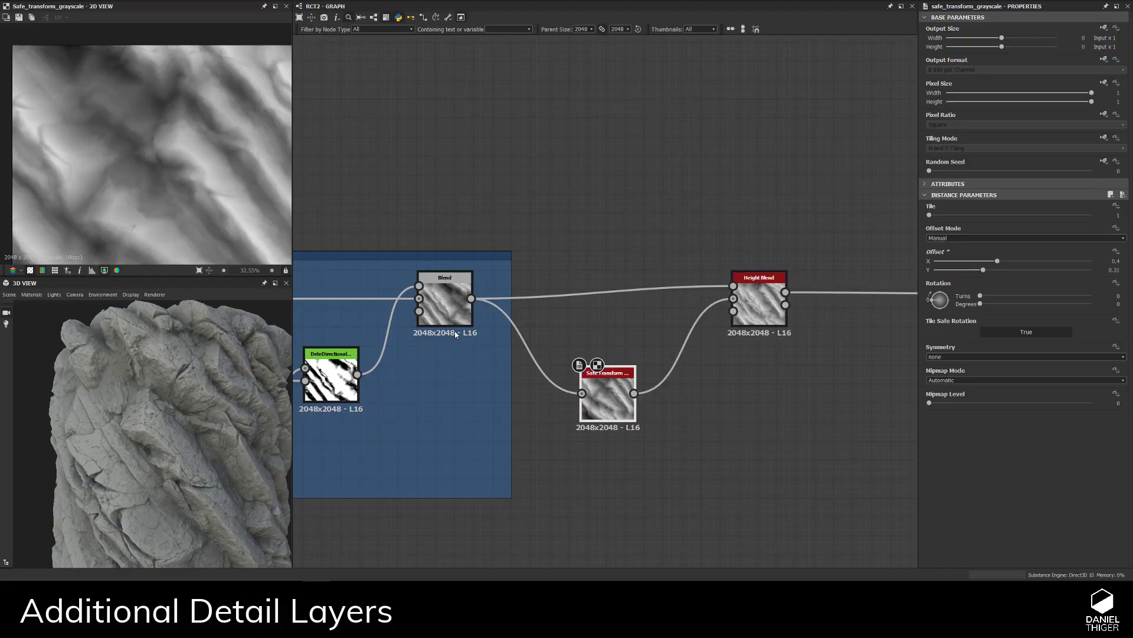
- Compare the Layering frame's Blend output with the Height Blend output in the 2D view
double_click(445, 301)
scroll(126, 188, "down", 3)
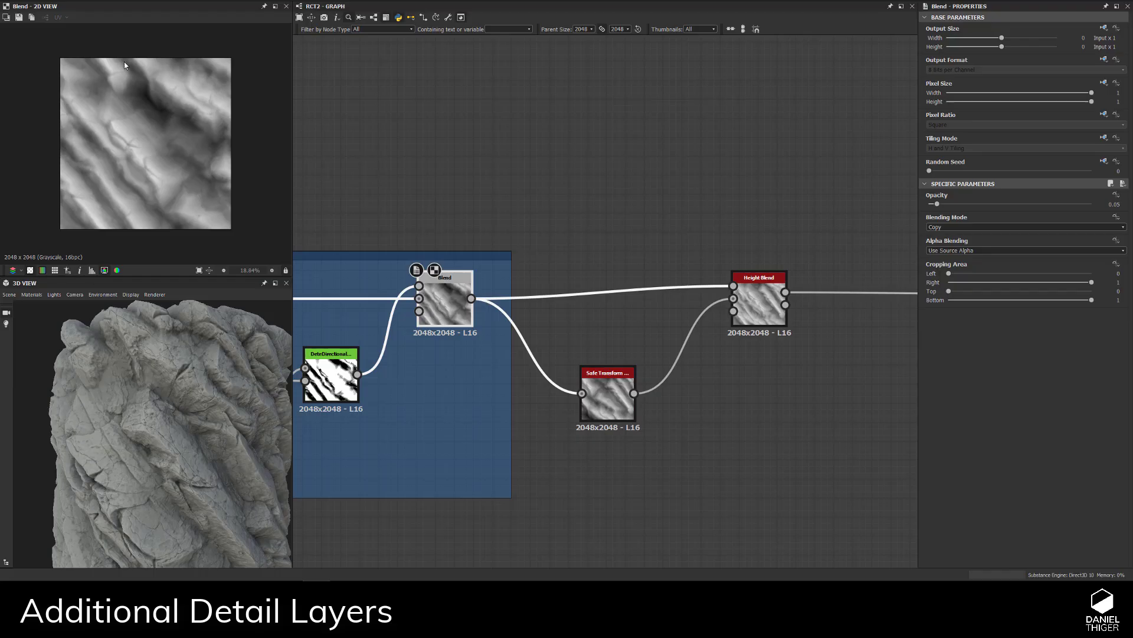
double_click(763, 295)
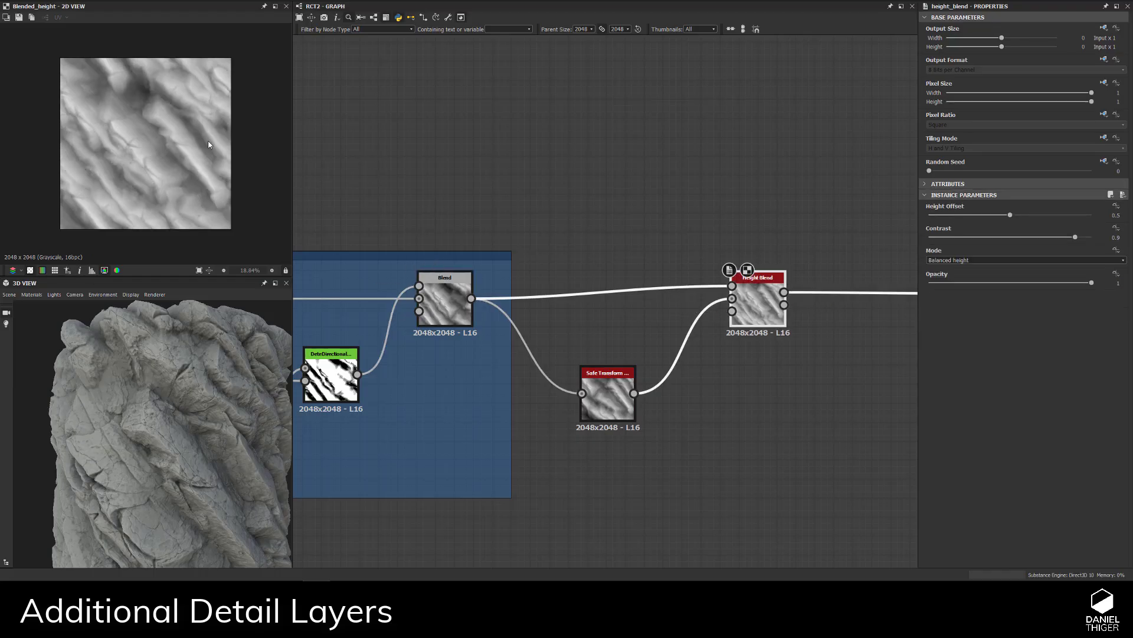
scroll(189, 169, "up", 1)
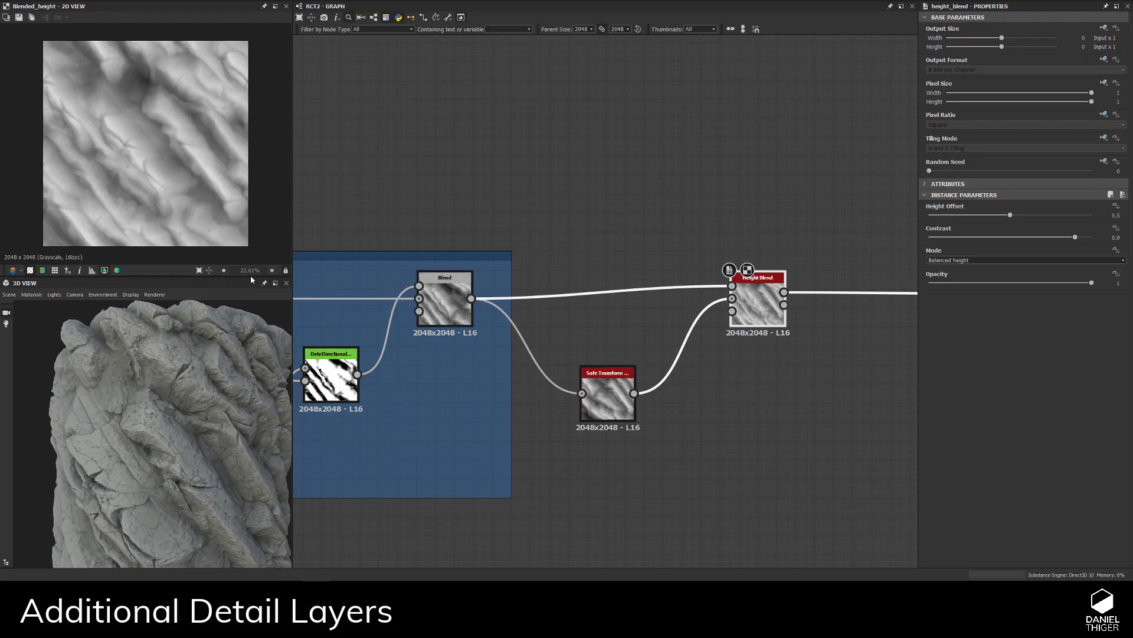
- Inspect the rock from another side and raise the Height Blend's height offset to about 0.68
scroll(147, 470, "down", 3)
mouse_move(147, 470)
left_mouse_down()
mouse_move(112, 455)
mouse_move(197, 462)
mouse_move(224, 449)
left_mouse_up()
scroll(197, 462, "up", 3)
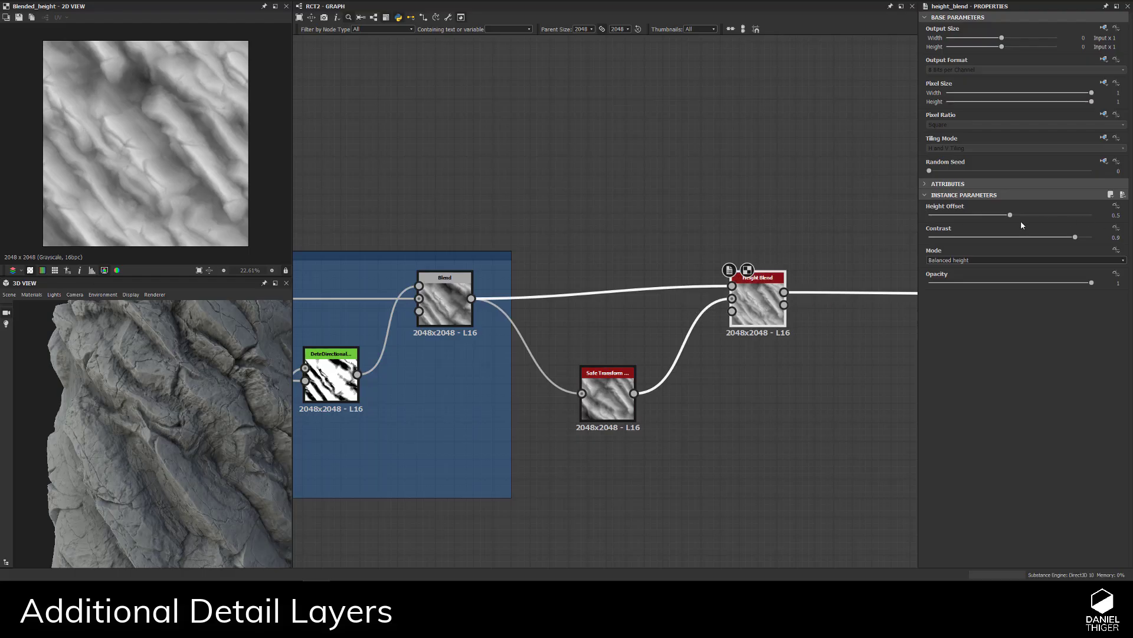
left_click_drag(1014, 217, 1044, 222)
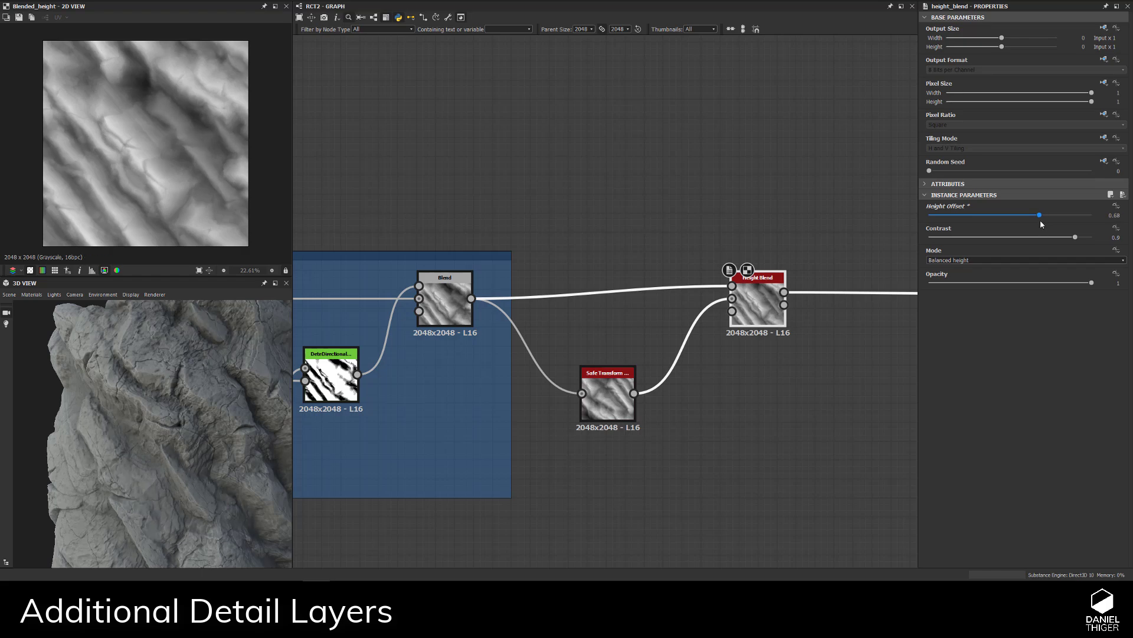
- Set the Height Blend's height offset to 0.7 and check the rock in 3D
left_click(1040, 219)
left_click(1104, 214)
key("Return")
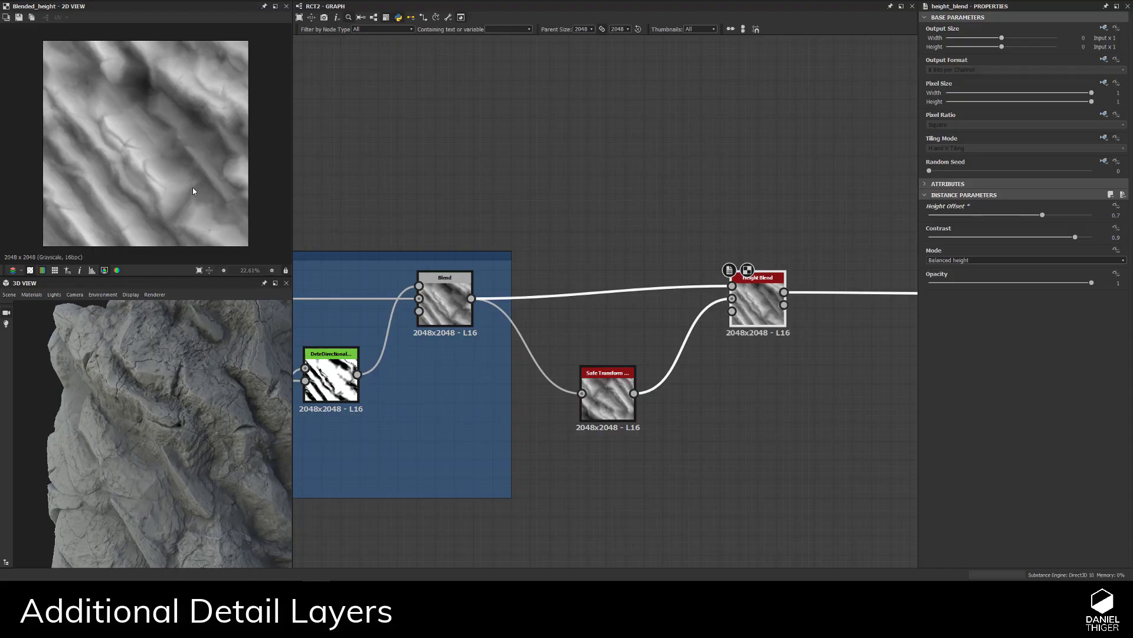
mouse_move(192, 440)
left_mouse_down()
mouse_move(221, 519)
mouse_move(159, 454)
mouse_move(177, 437)
left_mouse_up()
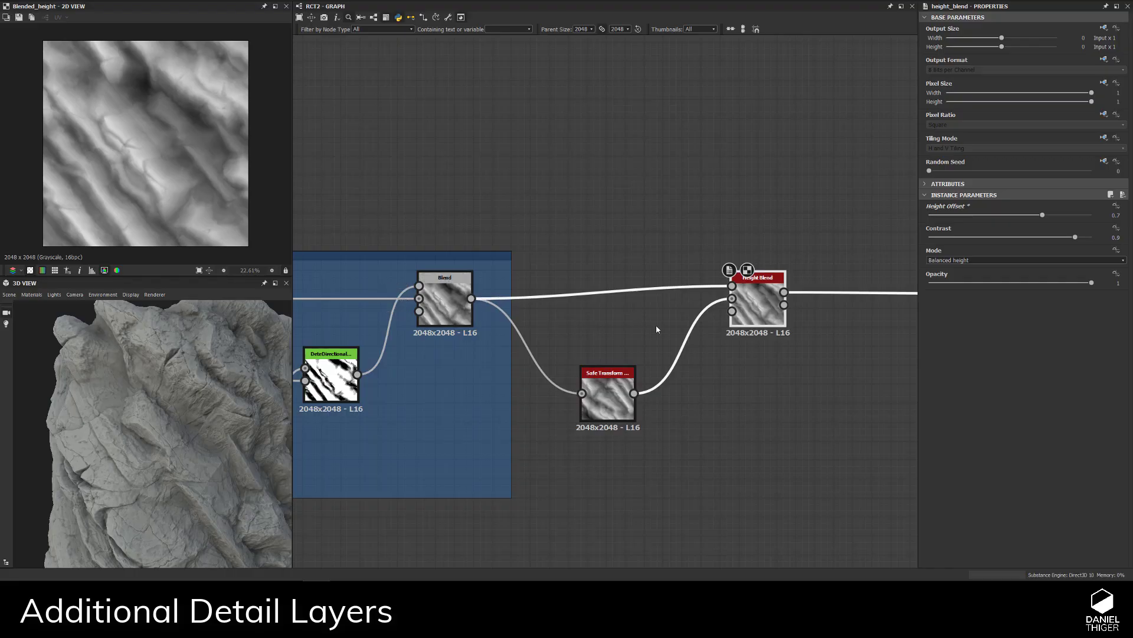
- Compare the rock in 3D with the Height Blend bypassed by moving its outgoing link to the Blend output and back
left_click_drag(758, 310, 471, 298)
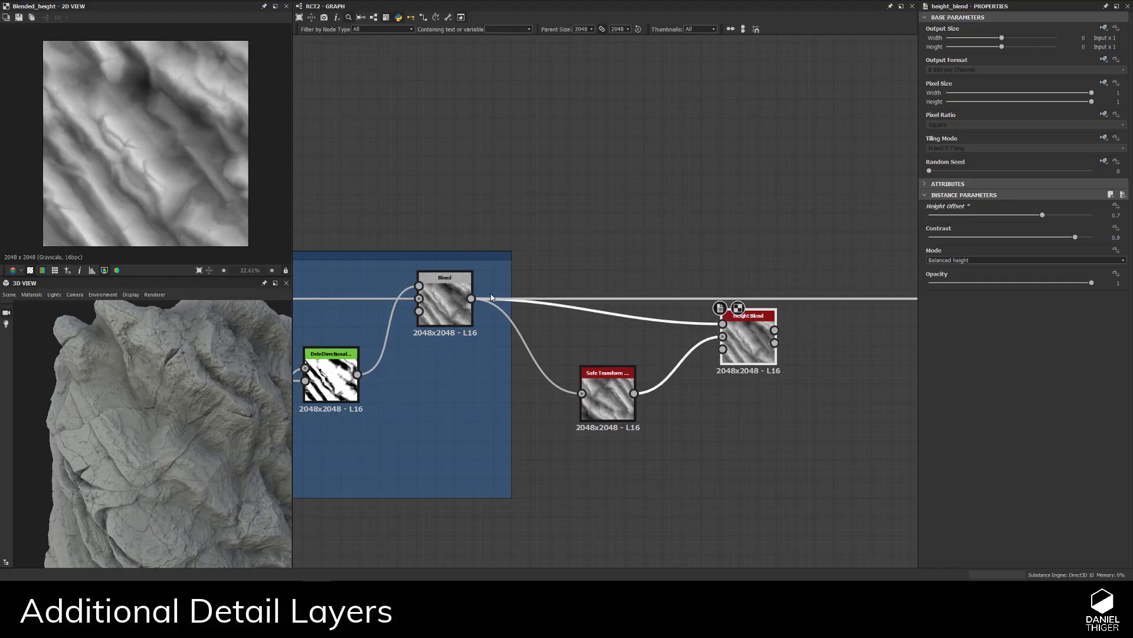
left_click_drag(471, 298, 775, 330, "shift")
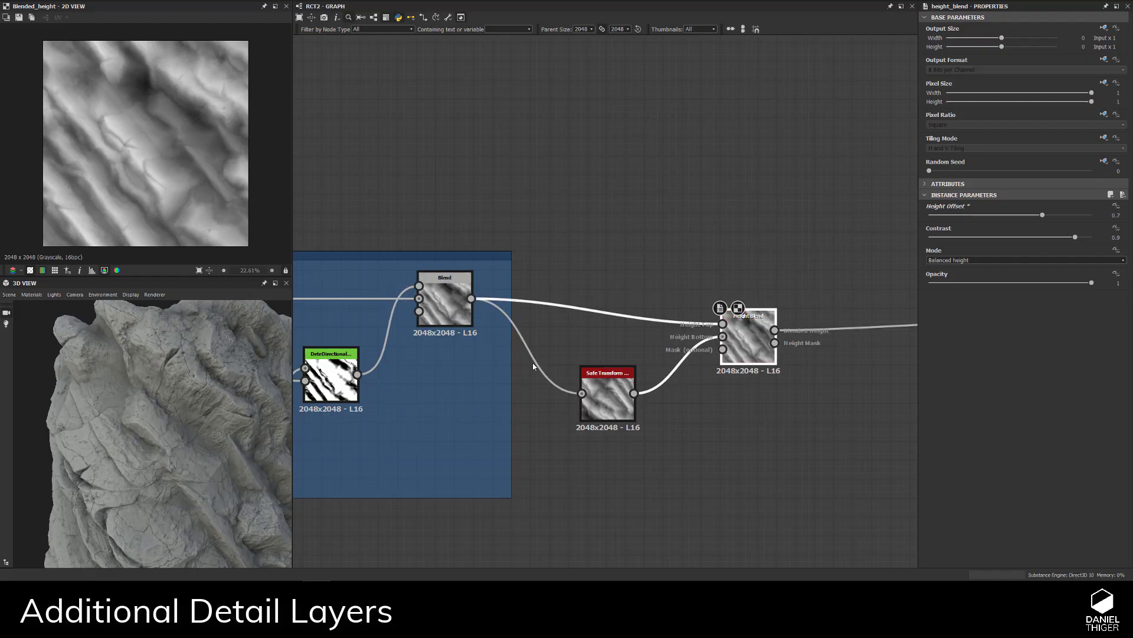
scroll(178, 427, "up", 5)
scroll(177, 387, "down", 10)
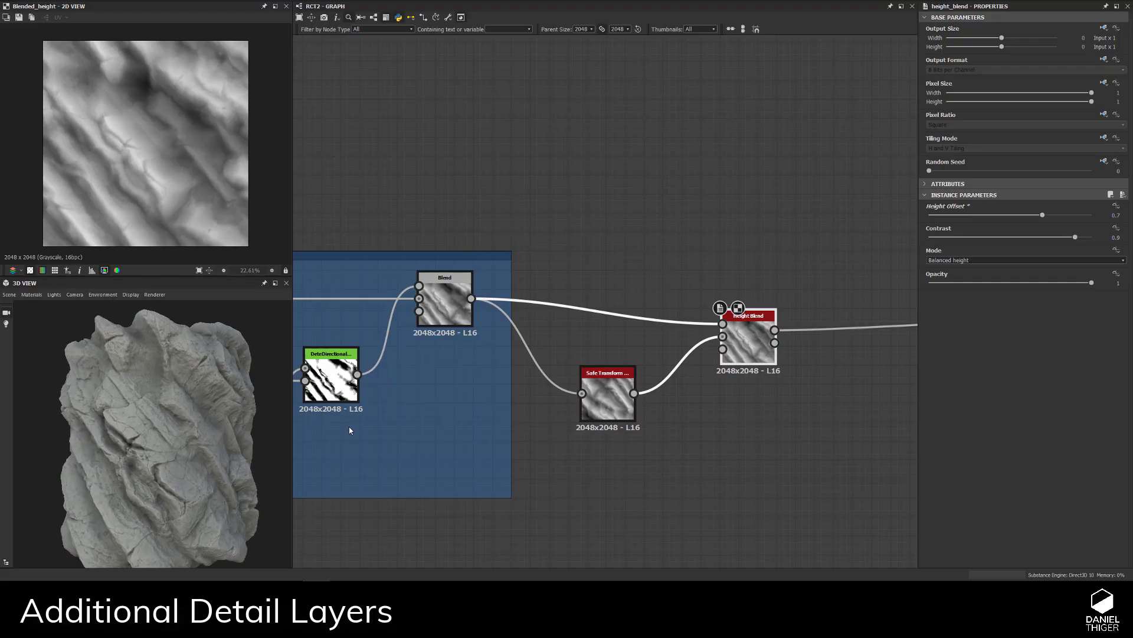
- Reposition the Height Blend node level with the Layering frame's Blend node, above the Safe Transform
scroll(769, 430, "up", 3)
left_click_drag(738, 260, 705, 201)
scroll(313, 345, "down", 3)
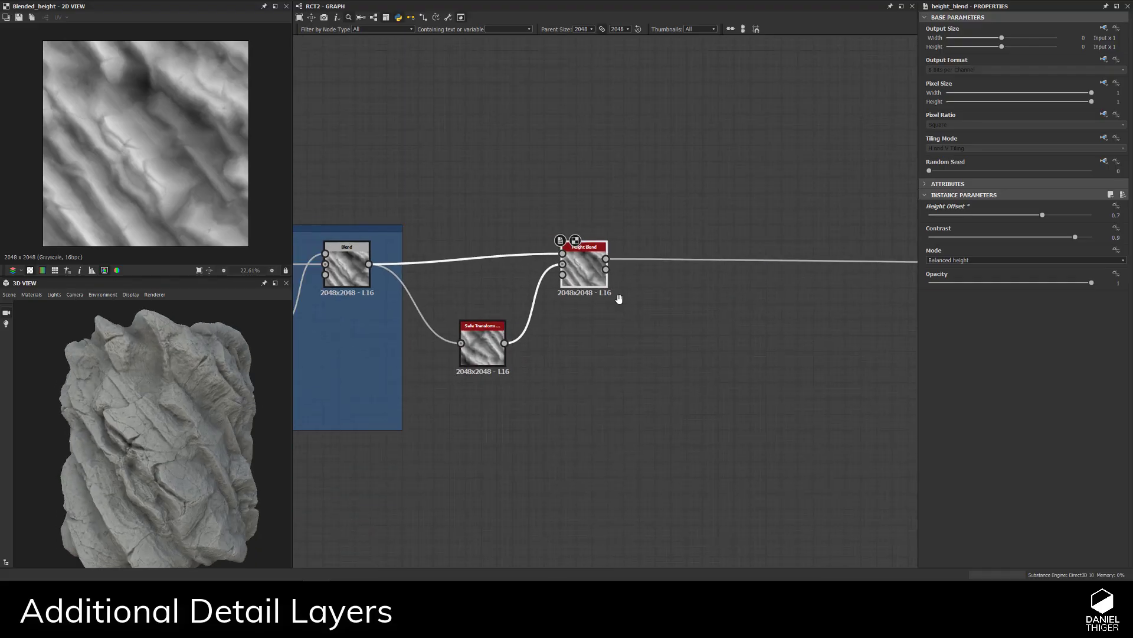
middle_click_drag(369, 280, 946, 315)
scroll(622, 324, "down", 2)
middle_click_drag(711, 409, 404, 402)
scroll(785, 370, "up", 2)
middle_click_drag(844, 348, 695, 356)
scroll(771, 335, "up", 3)
left_click_drag(761, 265, 733, 277)
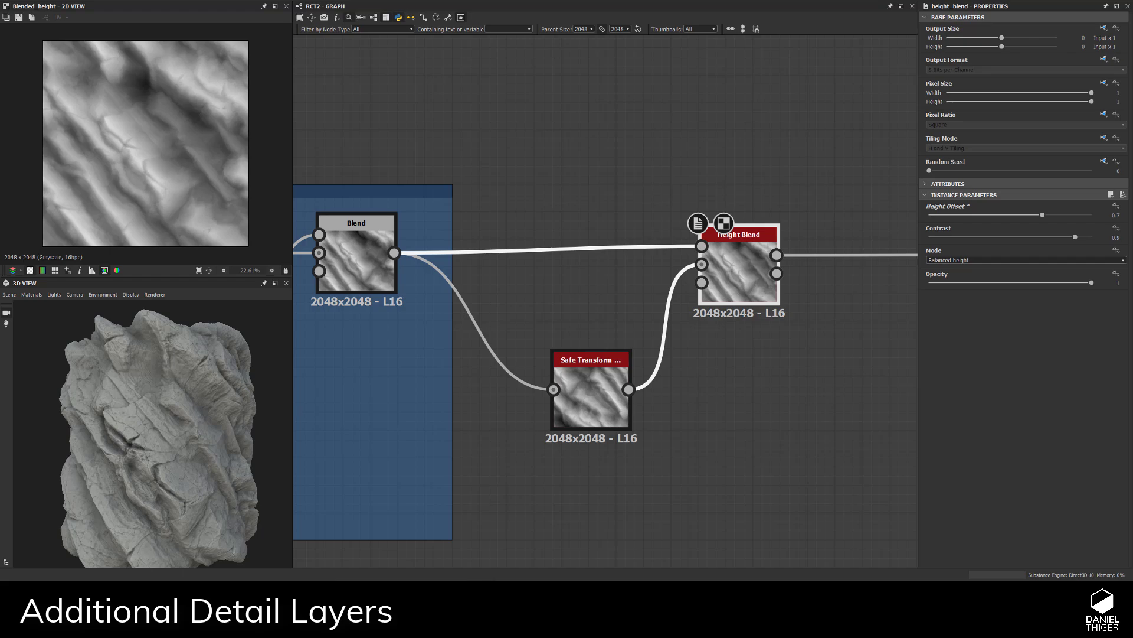
- Try a Height Blend contrast of 1 and inspect the rock's ridges up close in 3D
scroll(124, 424, "up", 5)
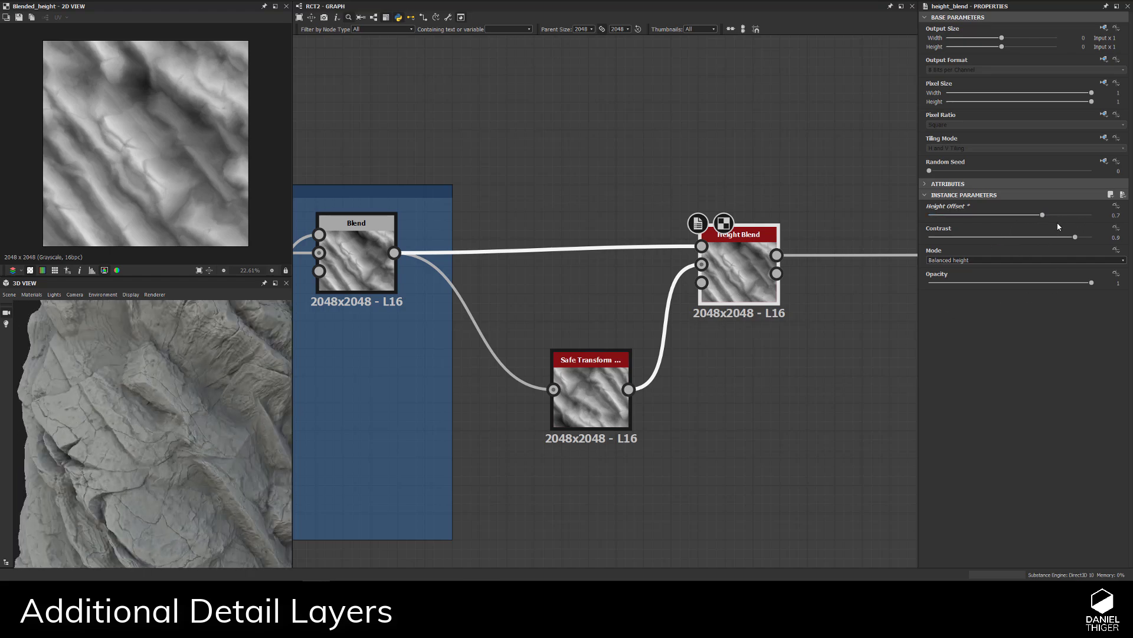
scroll(585, 366, "up", 3)
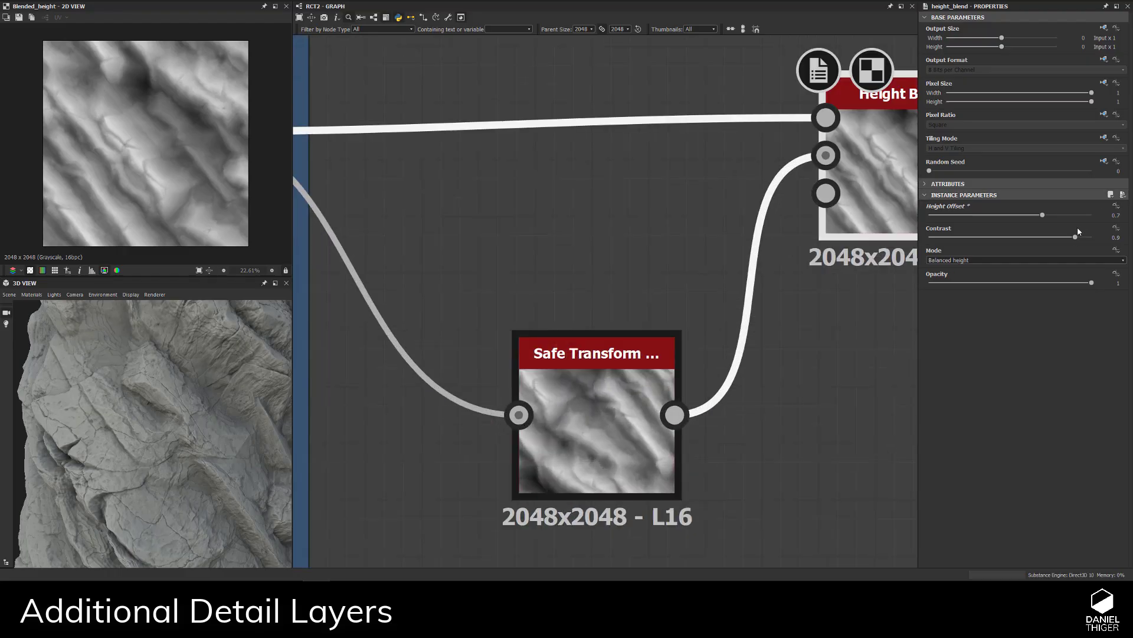
left_click_drag(1075, 237, 1091, 237)
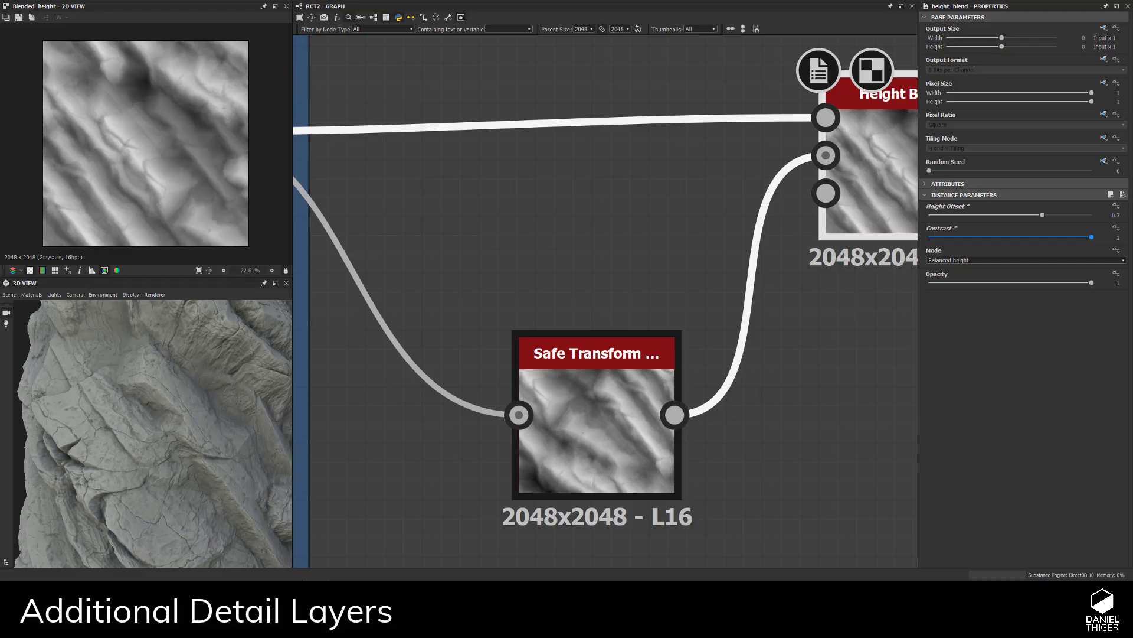
left_click_drag(197, 381, 117, 361)
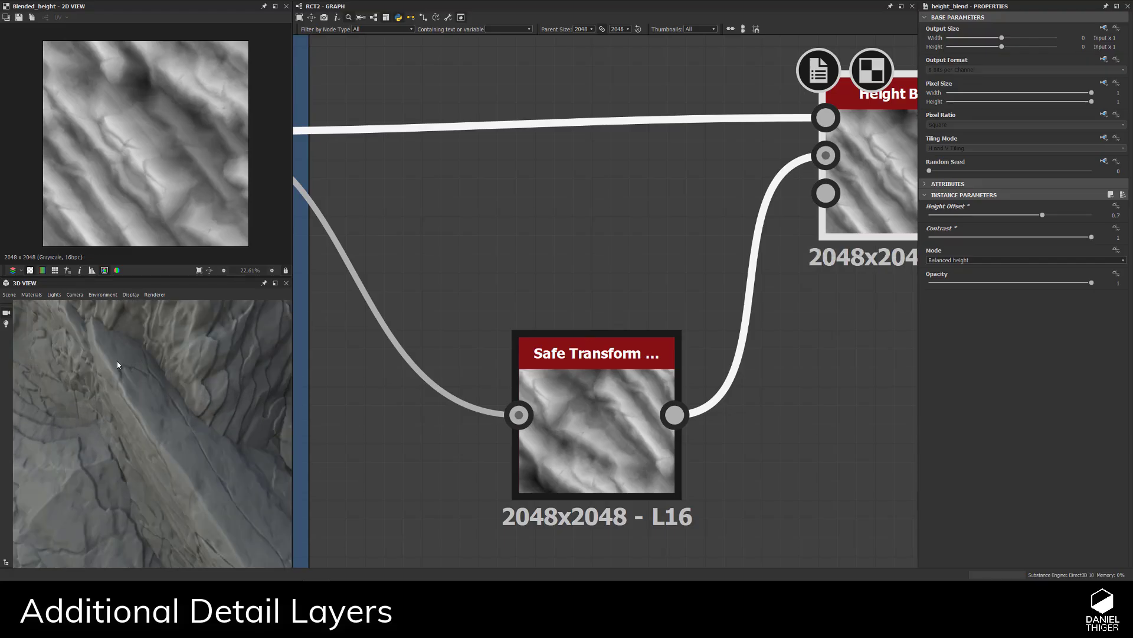
- Try Height Blend contrast values of 0.7 and about 0.83 while examining the transitions between the rock shapes
left_click(1115, 238)
type("0.7")
key("Return")
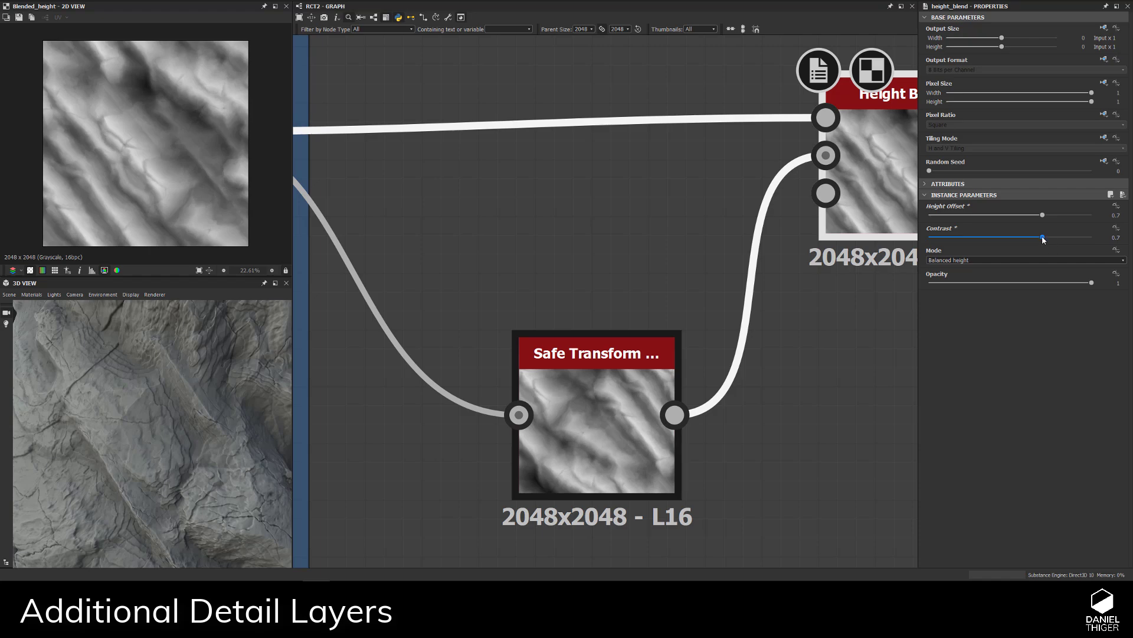
left_click_drag(1043, 239, 1066, 244)
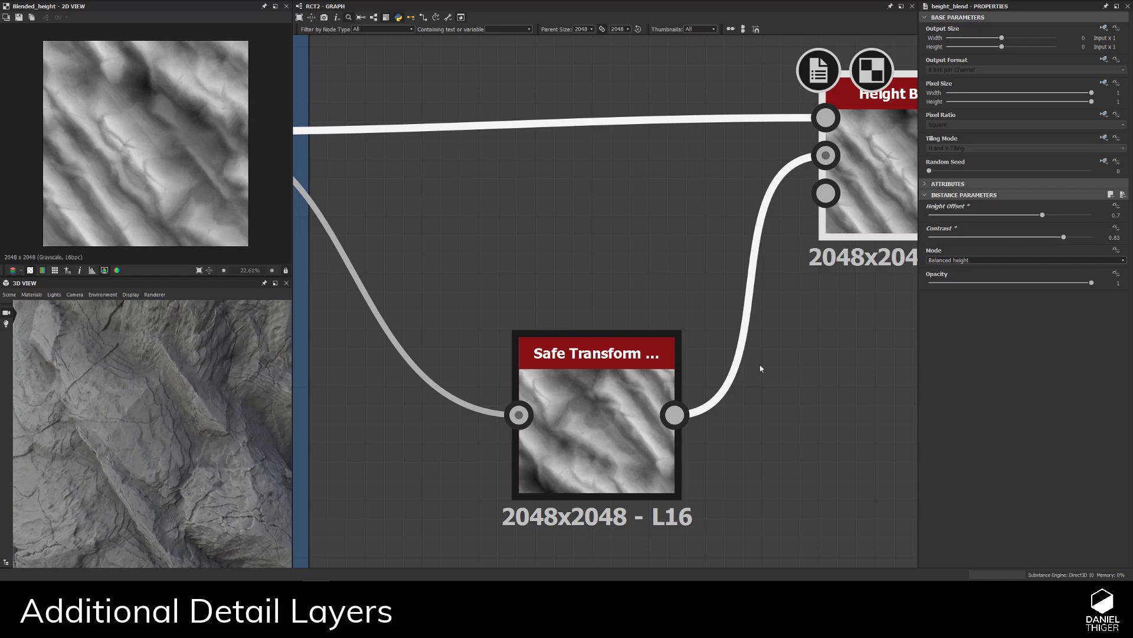
scroll(190, 468, "up", 3)
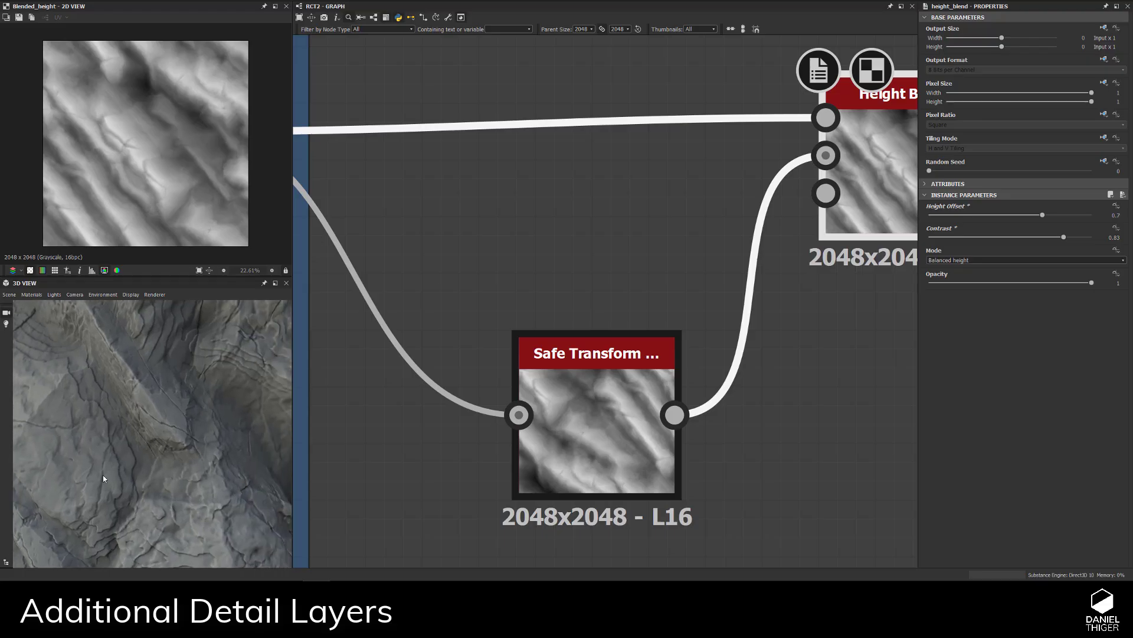
- Inspect the rock from another angle and set the Height Blend's contrast to 0.8
scroll(139, 454, "down", 5)
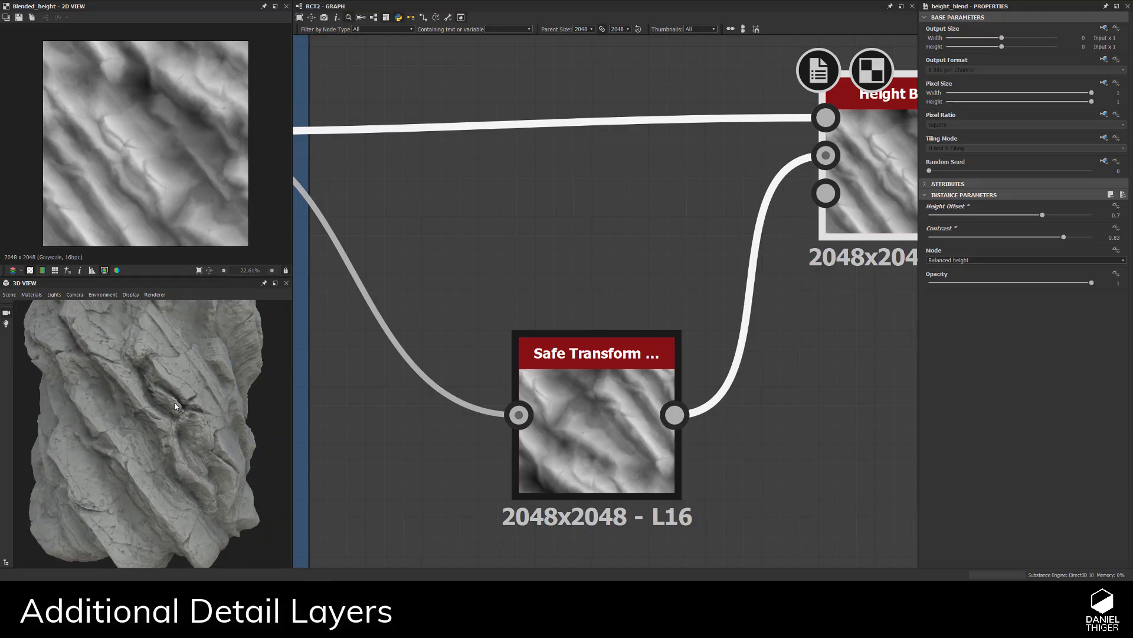
left_click_drag(174, 405, 149, 469)
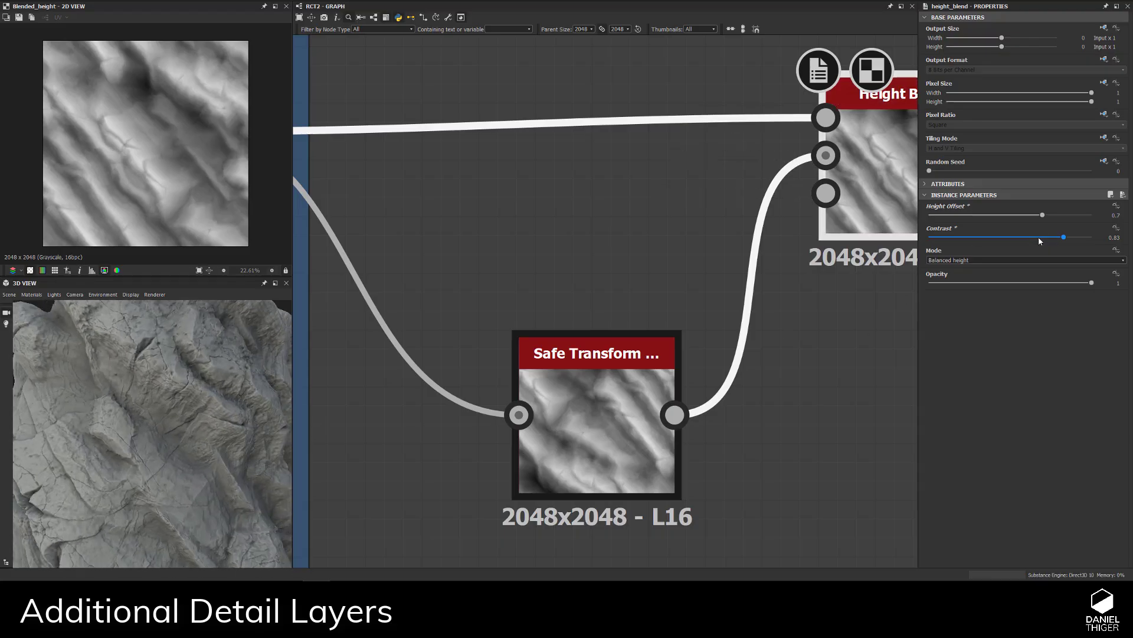
left_click_drag(1039, 238, 1054, 238)
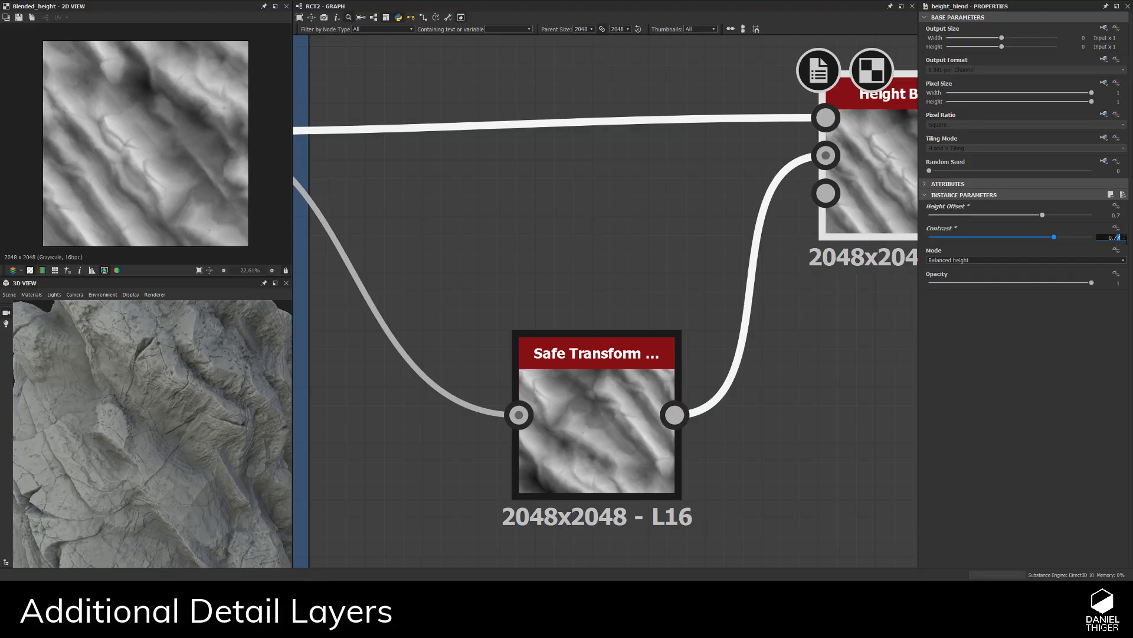
type("8")
key("Return")
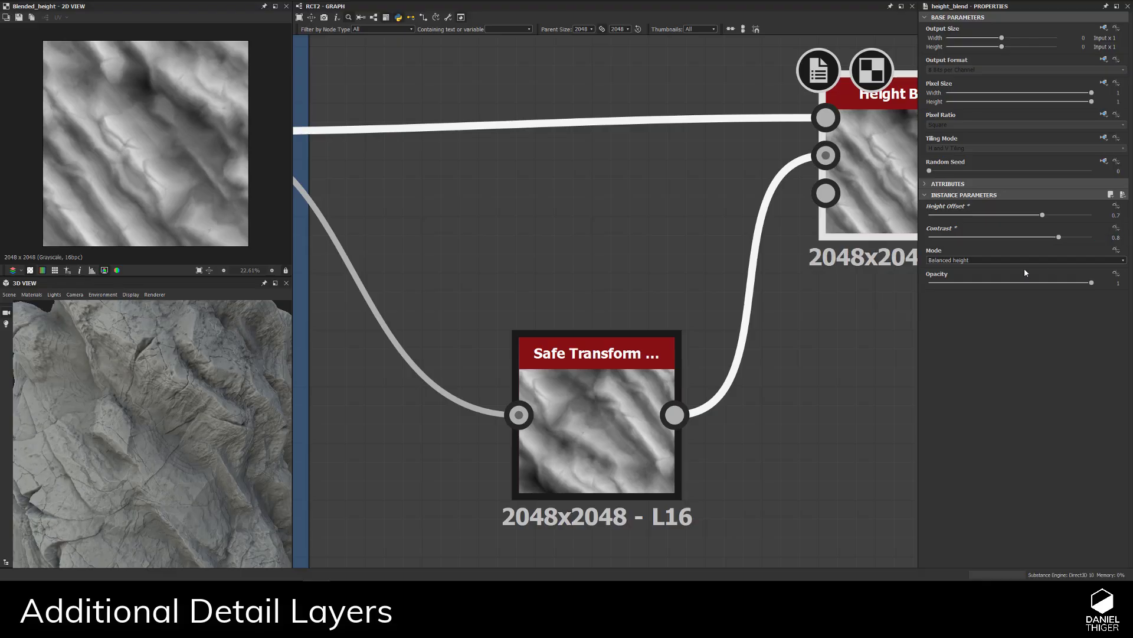
- Adjust the Safe Transform's offset to X 0.45 and Y 0.37 so the copy covers the dark areas
scroll(162, 416, "down", 6)
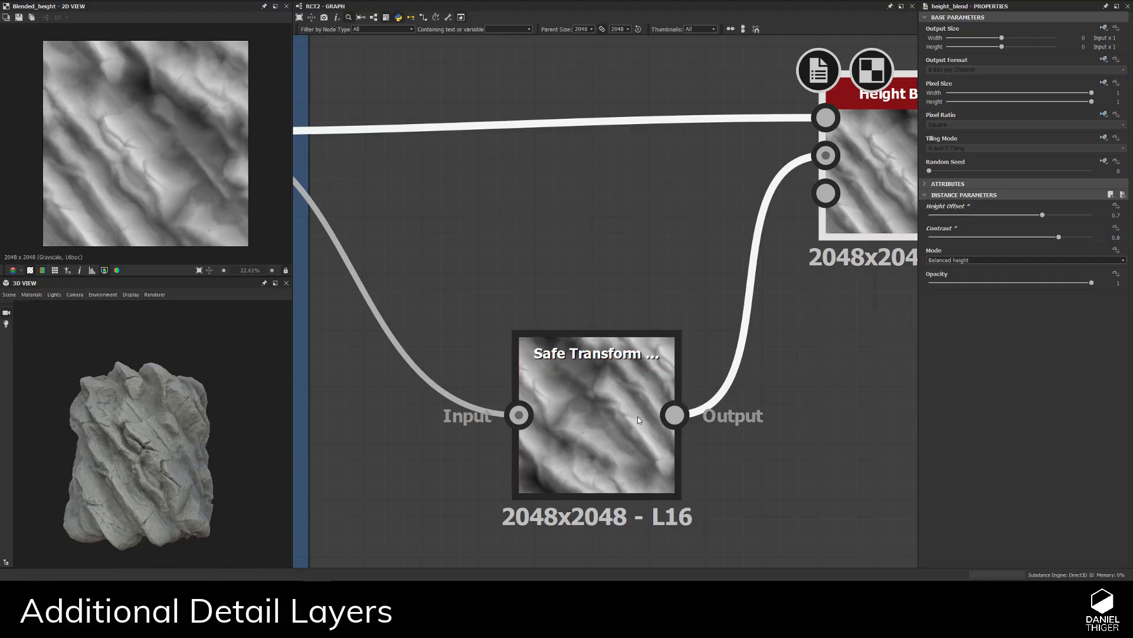
left_click(608, 405)
mouse_move(990, 263)
left_mouse_down()
mouse_move(965, 256)
mouse_move(981, 252)
left_mouse_up()
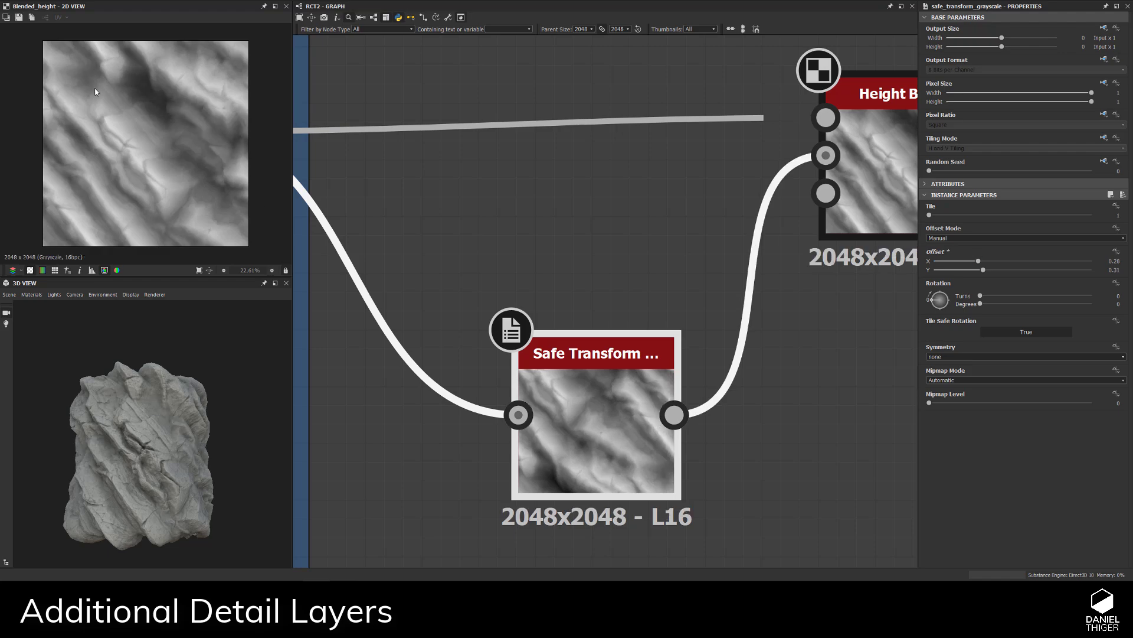
left_click_drag(983, 270, 1007, 263)
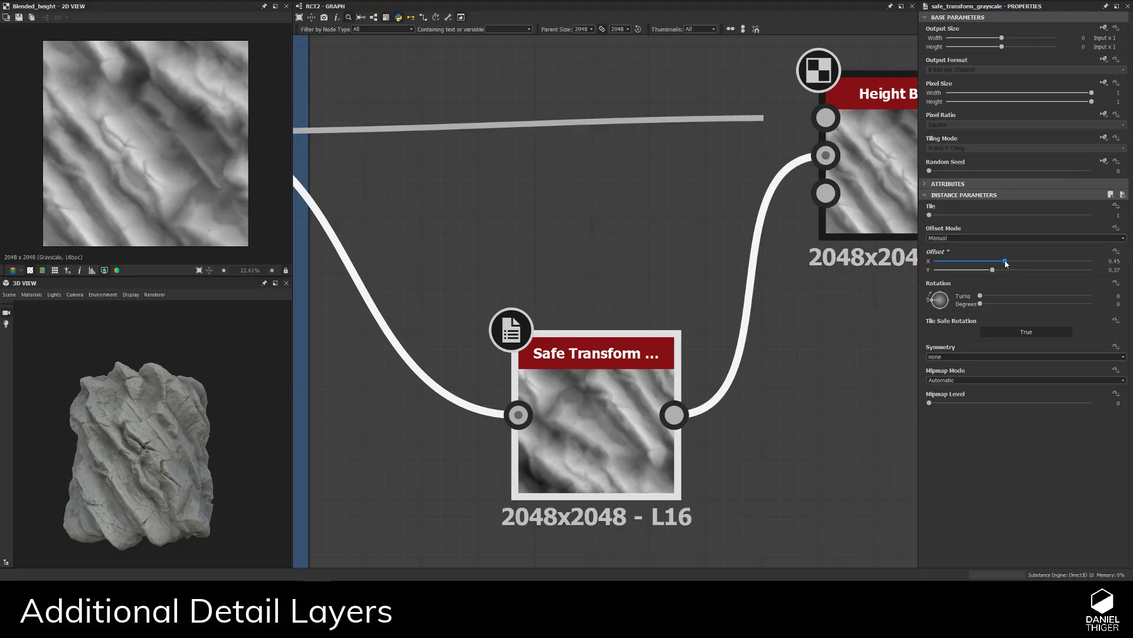
- Compare the dark areas of the Layering frame's Blend output with the Height Blend output in the 2D view
scroll(626, 259, "down", 3)
scroll(414, 224, "up", 1)
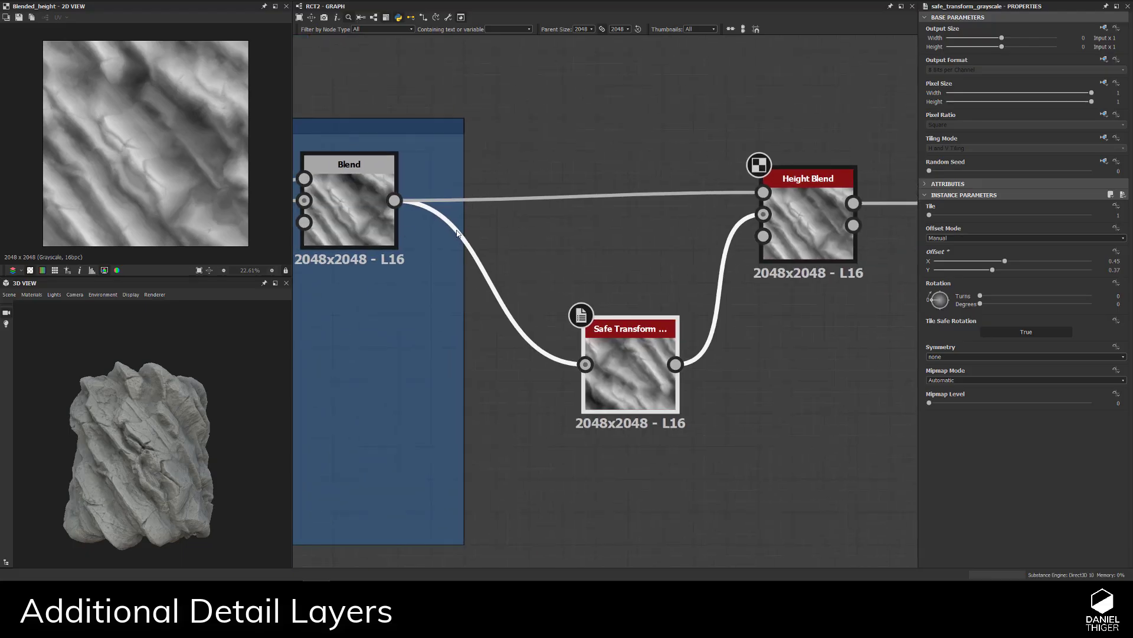
left_click(335, 213)
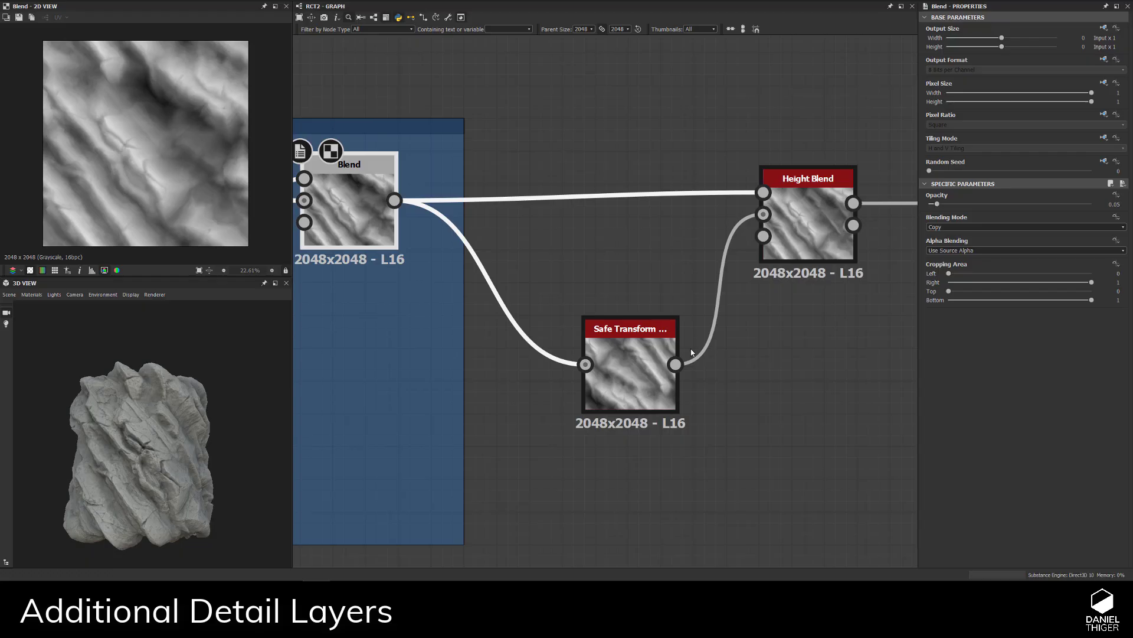
left_click(810, 229)
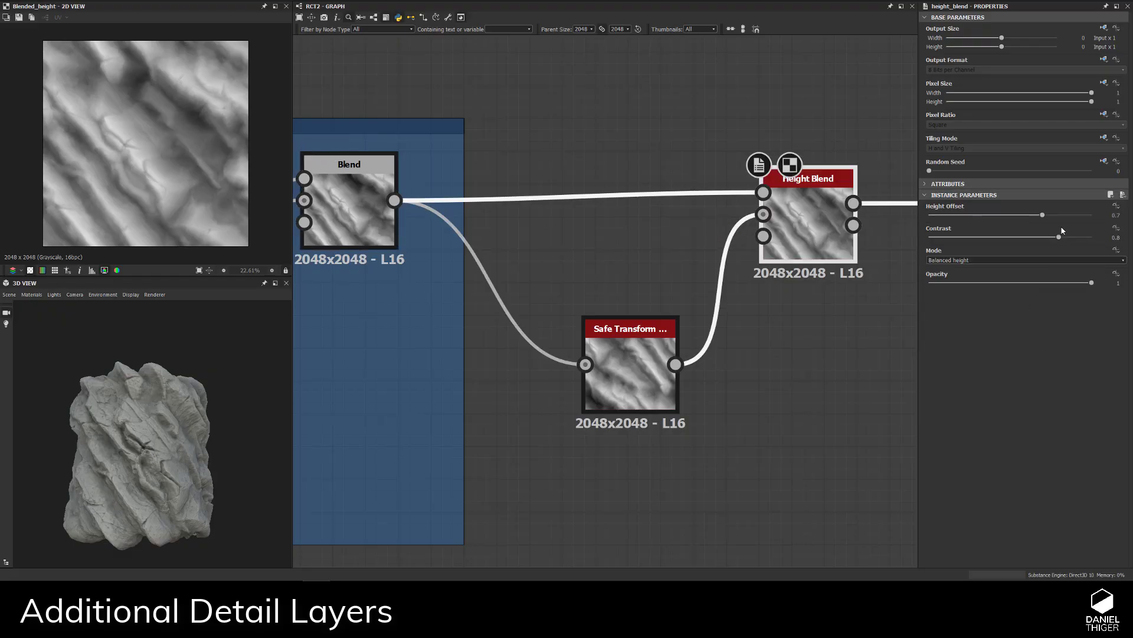
- Set the Height Blend's height offset to about 0.71 and check the result in 2D and 3D
left_click_drag(1042, 216, 1044, 217)
scroll(212, 152, "down", 3)
scroll(184, 464, "up", 5)
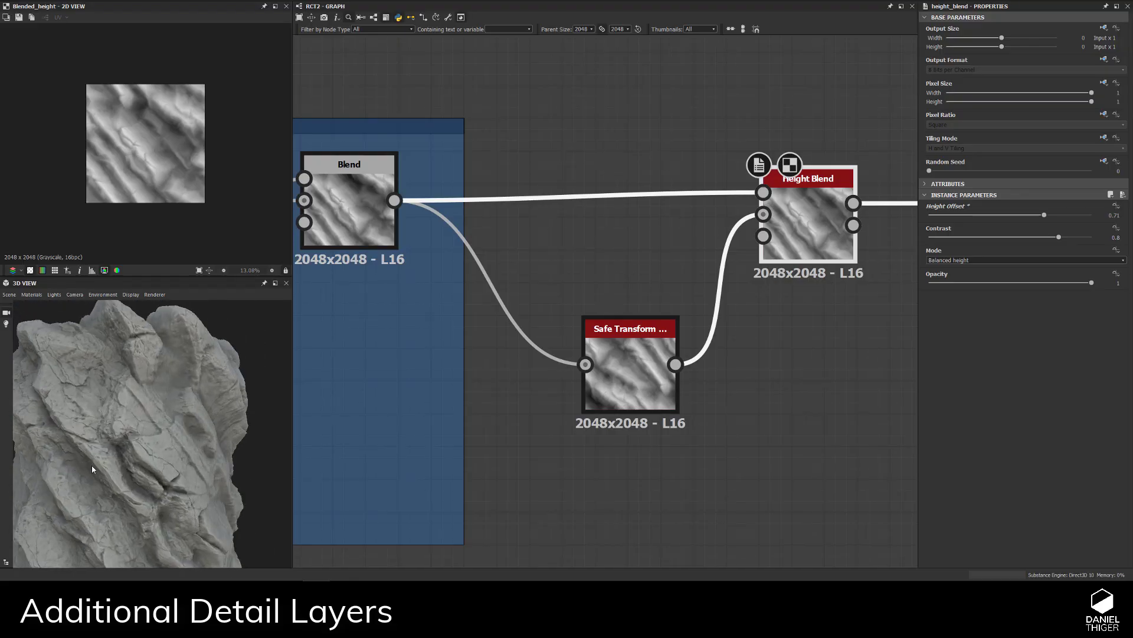
- Frame the Safe Transform and Height Blend nodes under the title "Eliminate dark spots" and tighten the frame's lower edge
left_click_drag(632, 373, 644, 349)
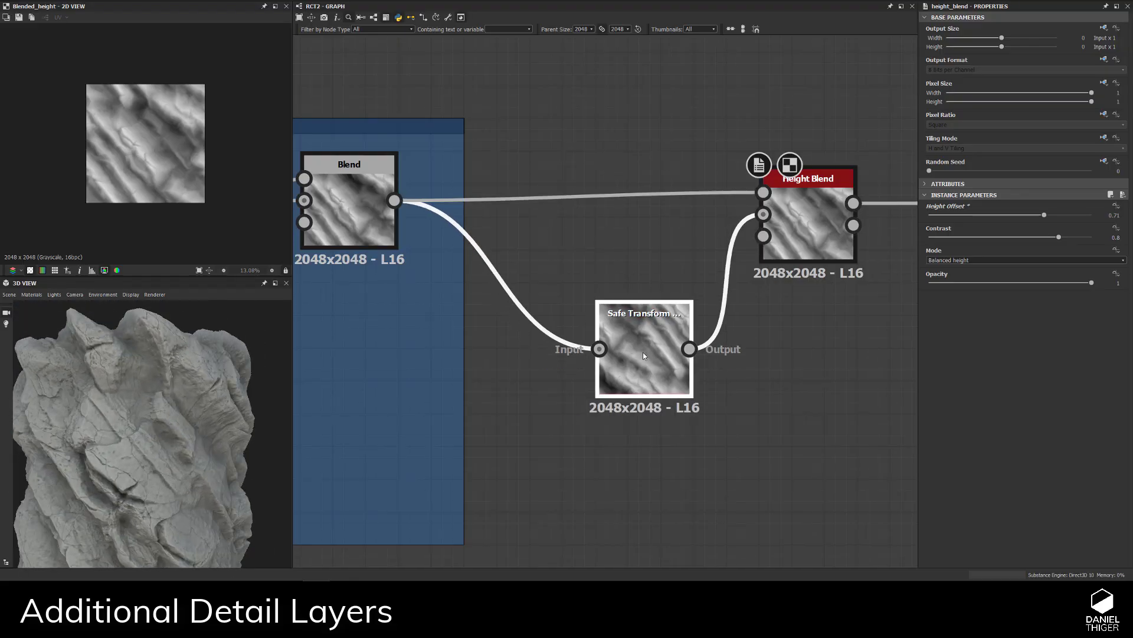
middle_click_drag(714, 303, 650, 327)
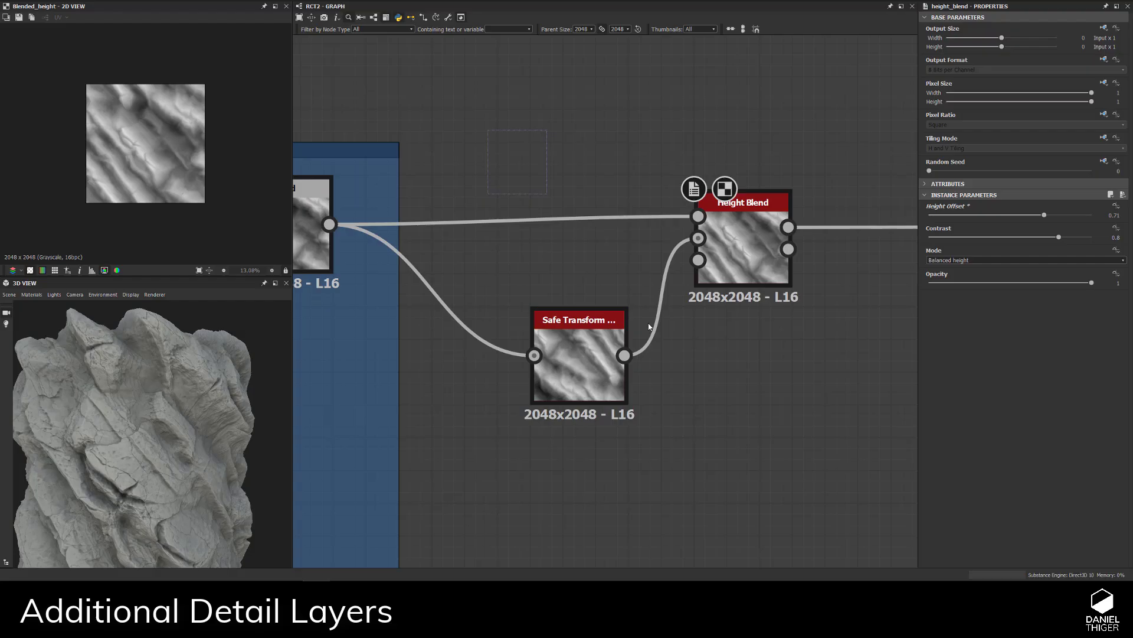
right_click(745, 265)
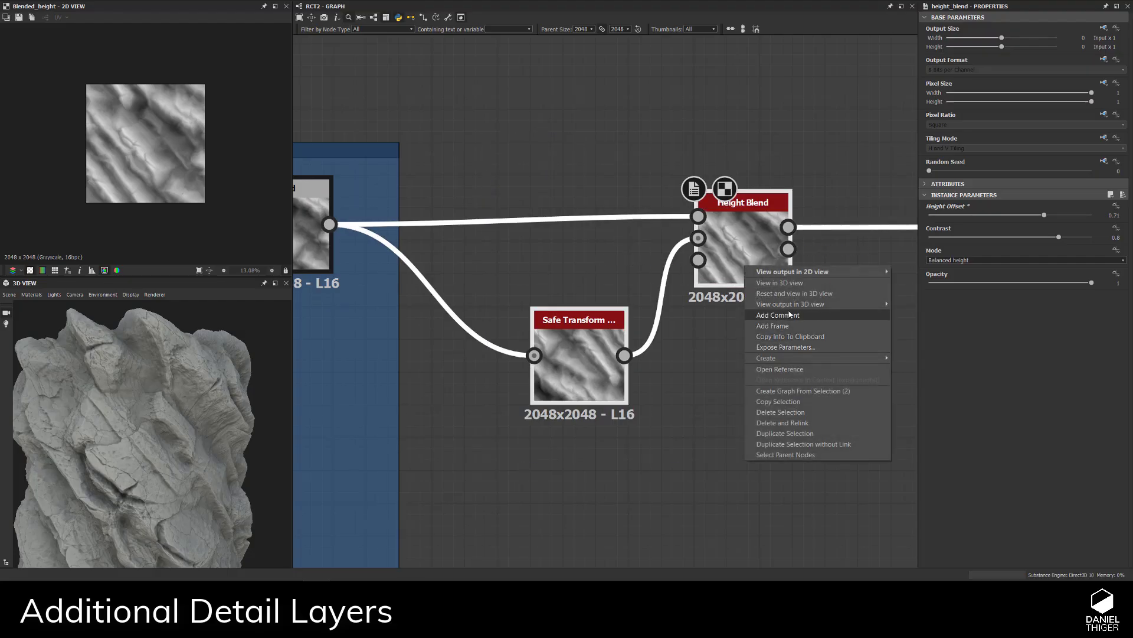
left_click(783, 326)
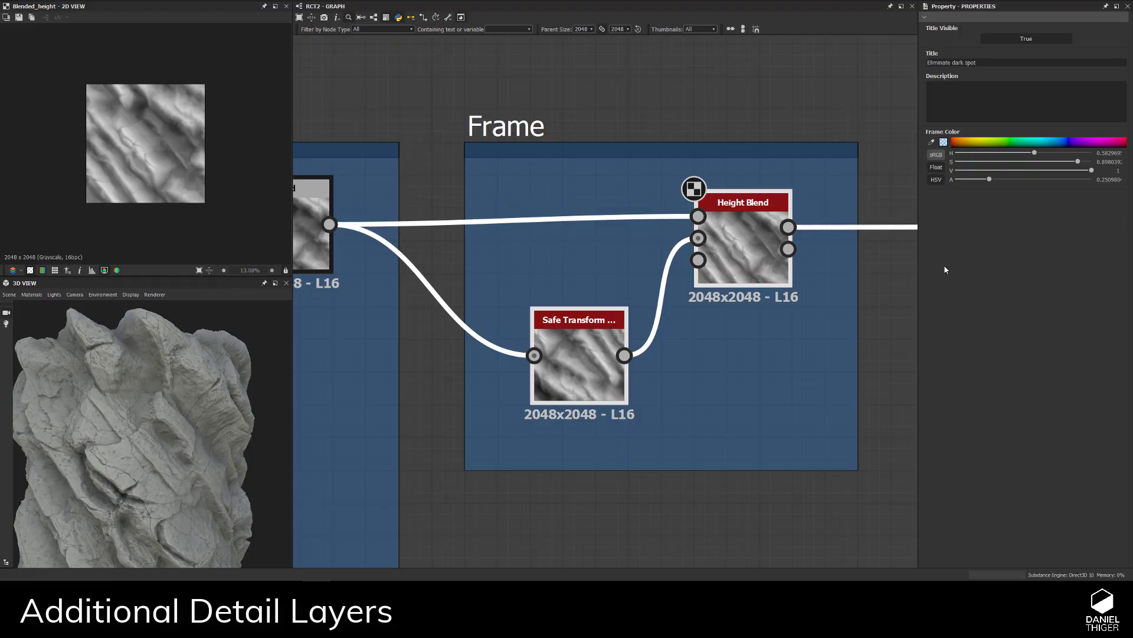
key("Return")
scroll(649, 83, "down", 2)
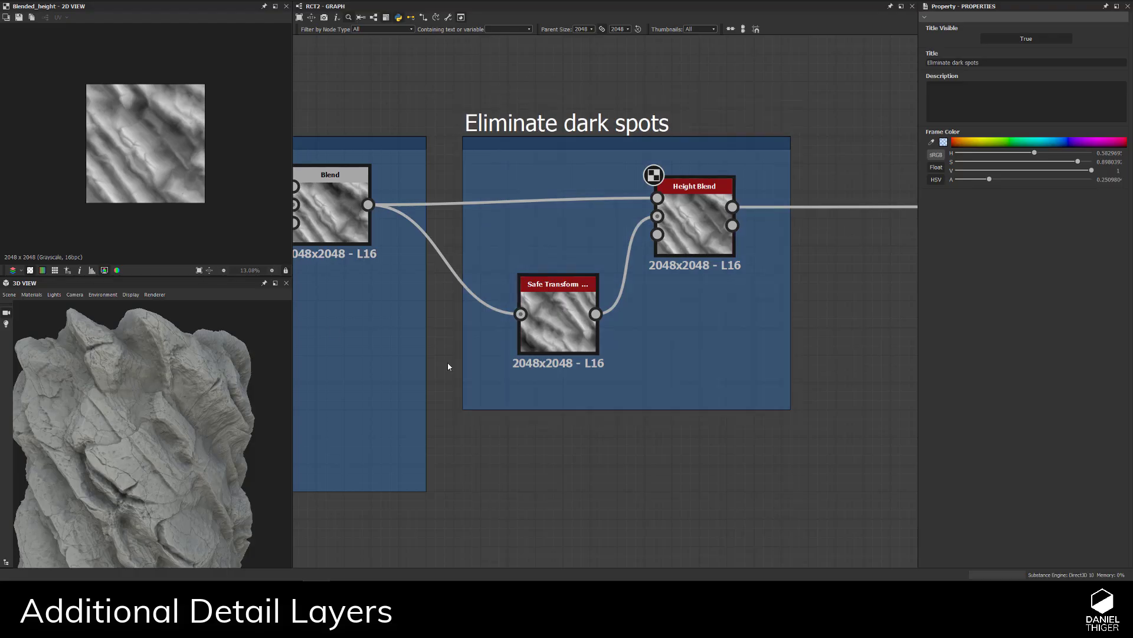
left_click_drag(523, 409, 524, 383)
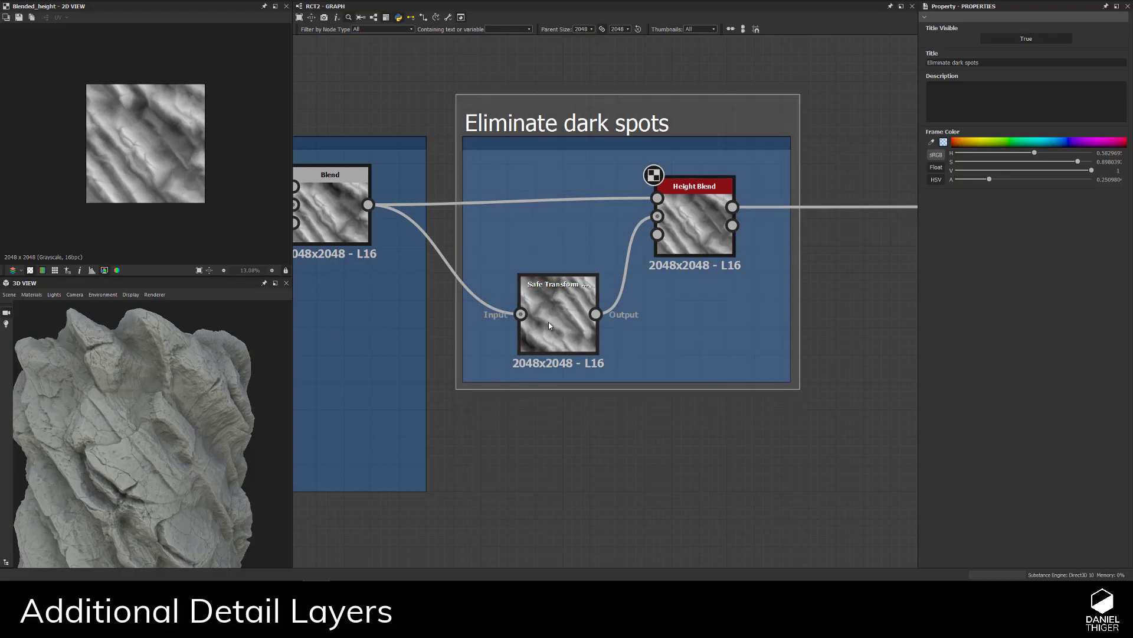
- Try a tile value of 2 on the Safe Transform, inspect the rock in 3D, and return it to 1
left_click(543, 322)
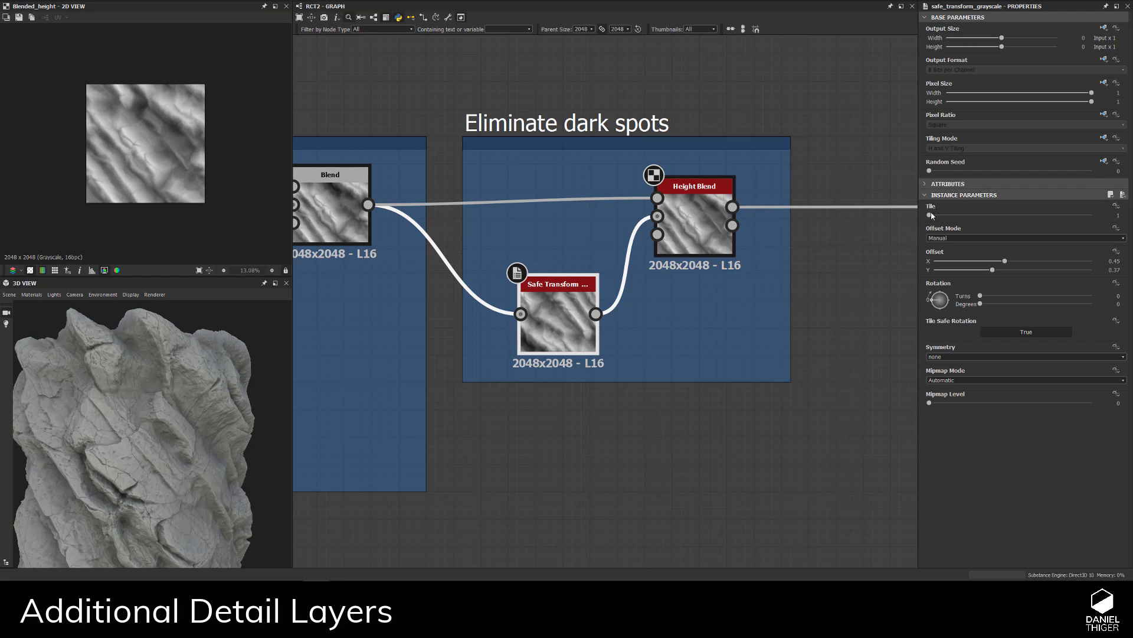
left_click_drag(936, 218, 940, 216)
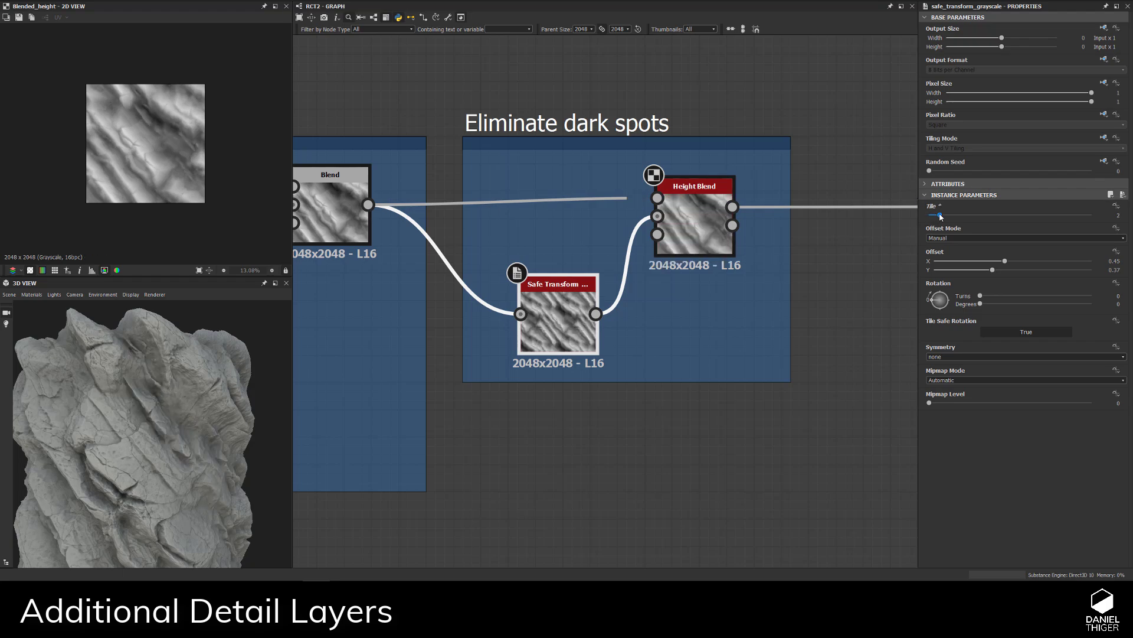
left_click_drag(109, 440, 243, 370)
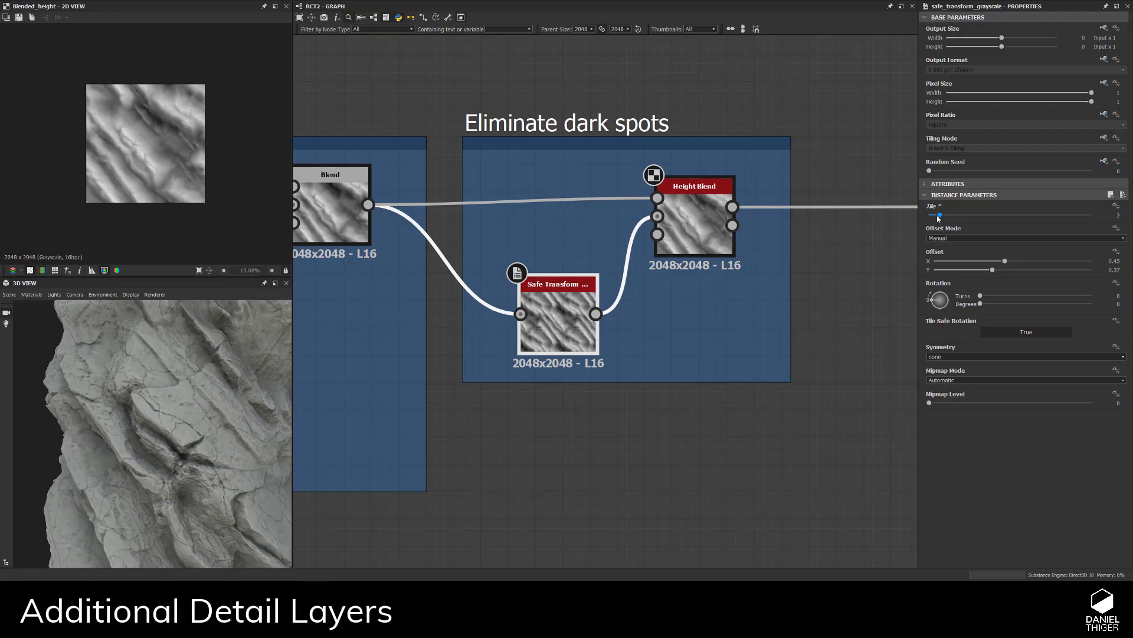
left_click_drag(939, 216, 922, 216)
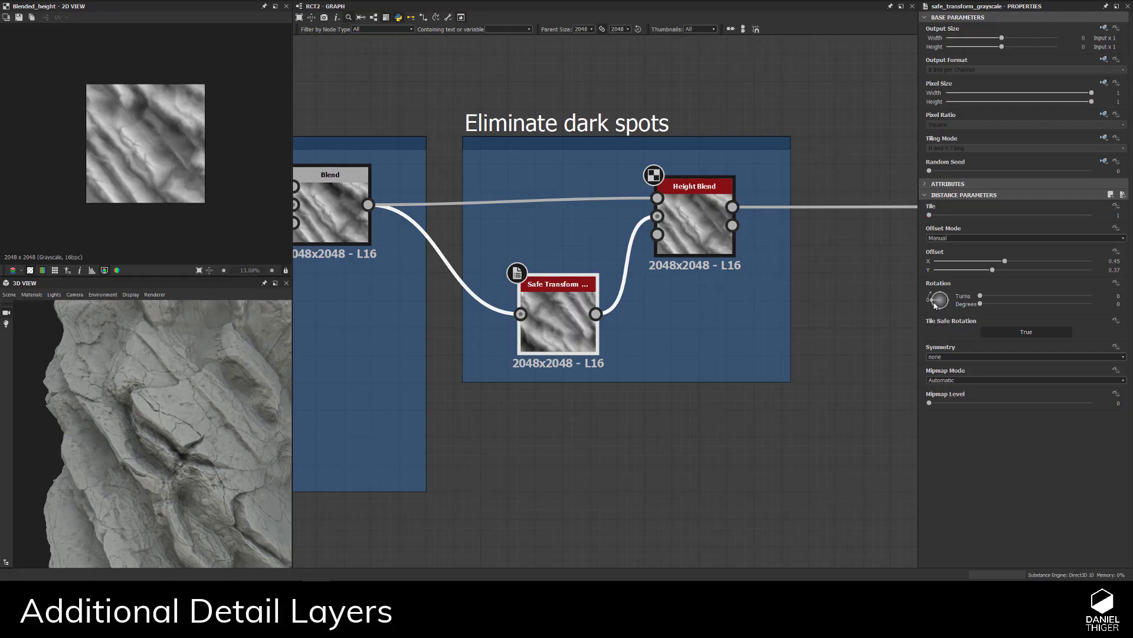
- Try rotating the Safe Transform by about -0.11 turns and inspect the rock in 3D
left_click_drag(935, 305, 932, 299)
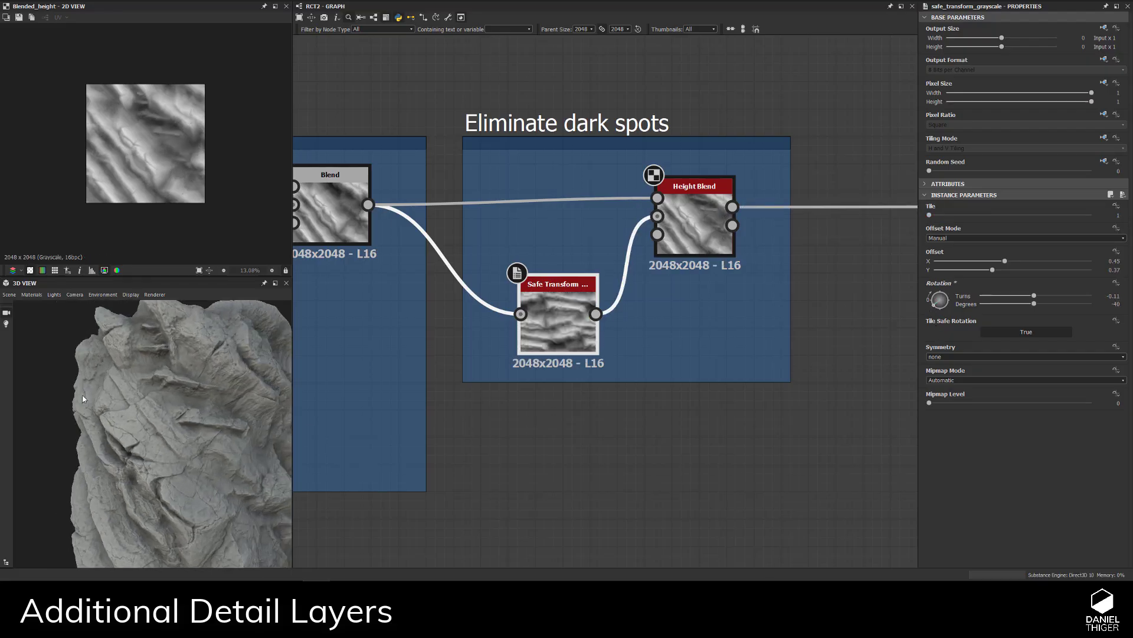
scroll(82, 399, "down", 5)
scroll(166, 402, "up", 8)
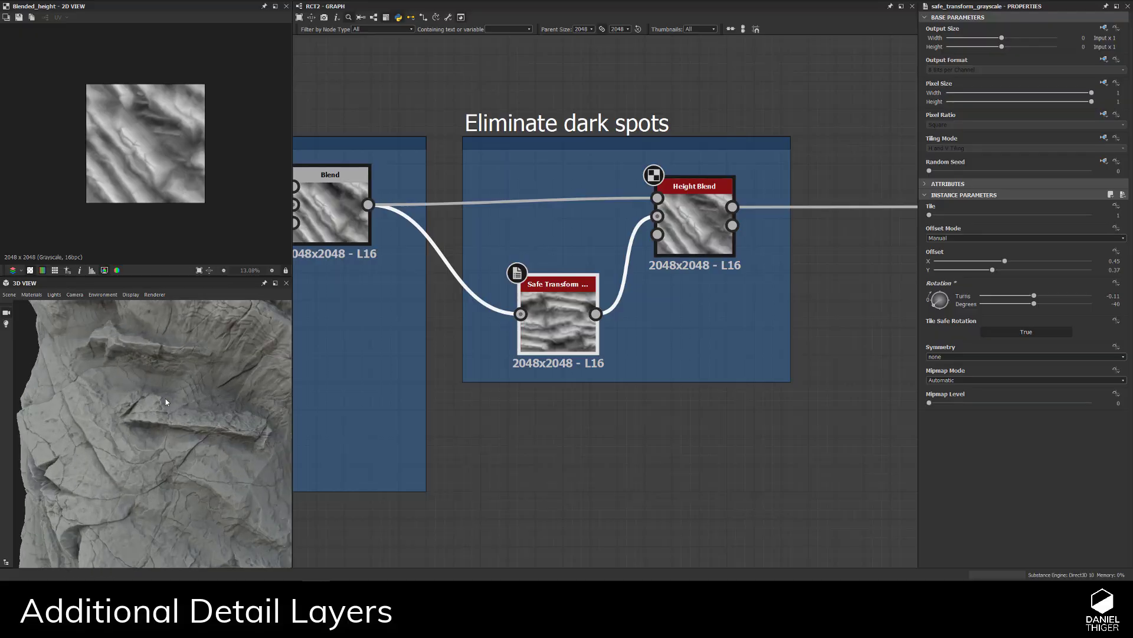
left_click_drag(166, 402, 220, 399)
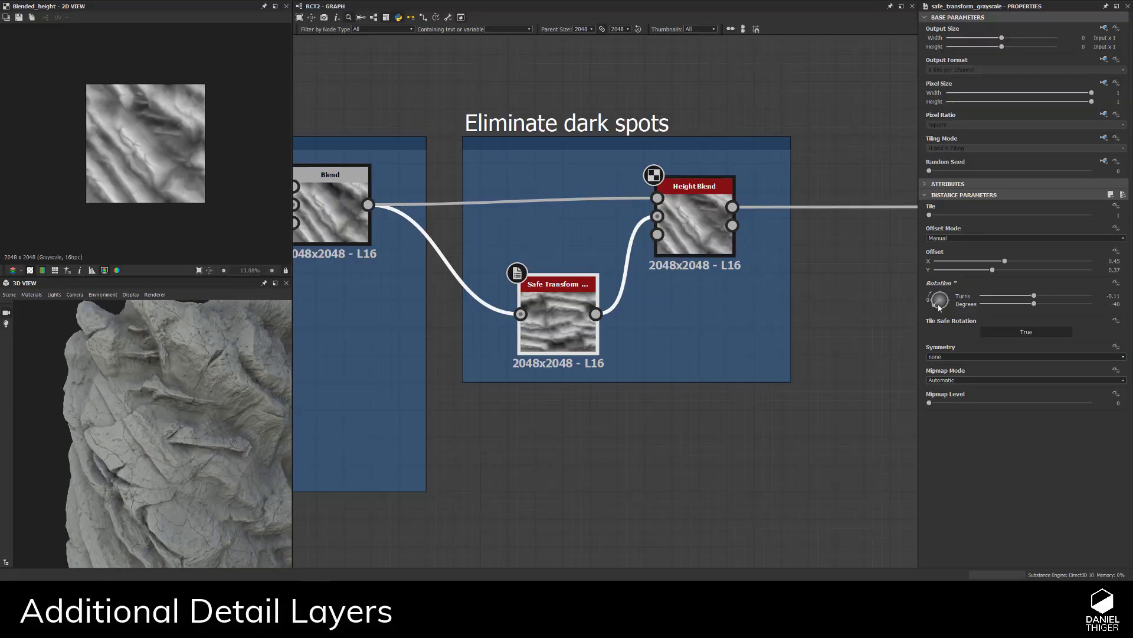
- Try a Safe Transform rotation of about -0.35 turns, inspect the rock in 3D, and undo both rotation changes
left_click_drag(939, 307, 548, 342)
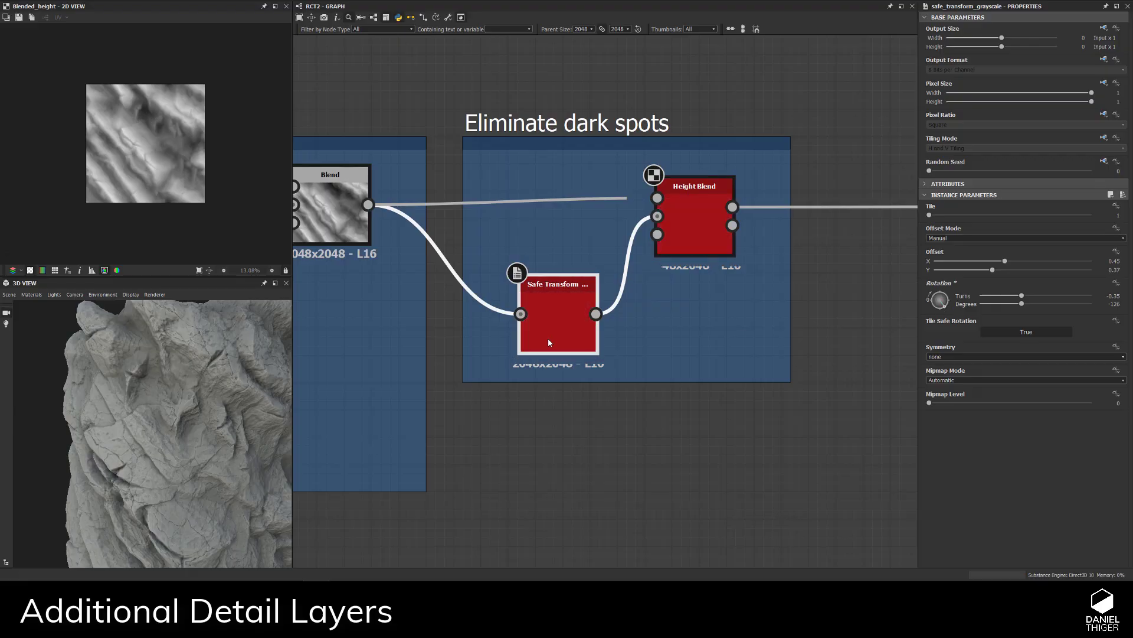
scroll(114, 412, "up", 6)
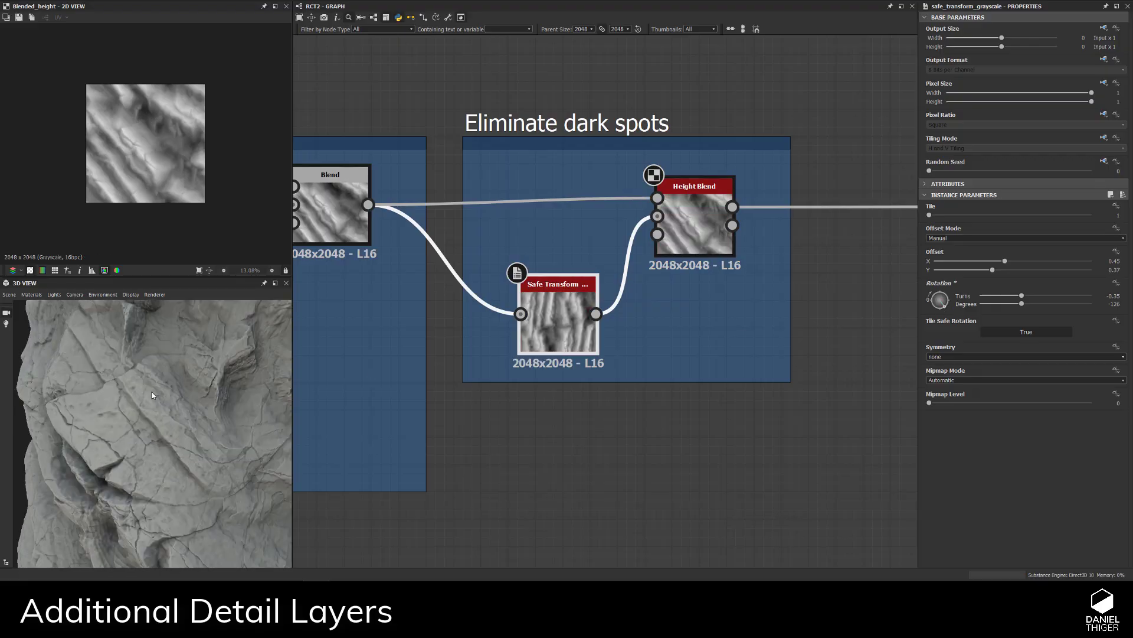
left_click_drag(152, 395, 211, 332)
key("ctrl+z")
key("ctrl+z")
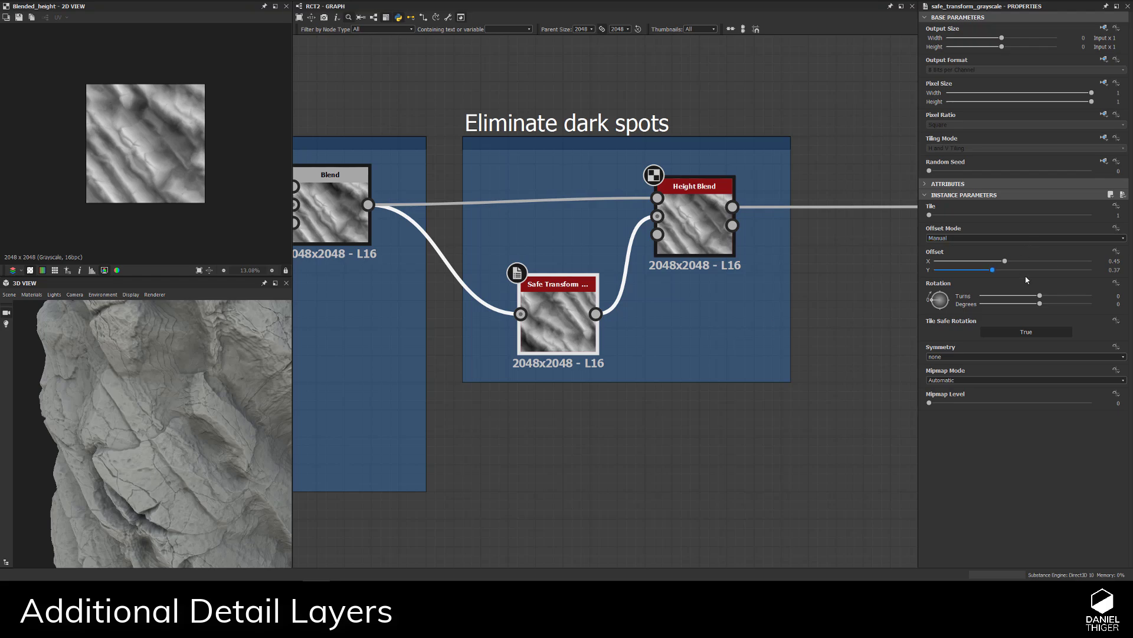
- Set the Safe Transform's offset to X 0.25 and Y 0.75
double_click(1113, 261)
type(".25")
key("Tab")
type(".7")
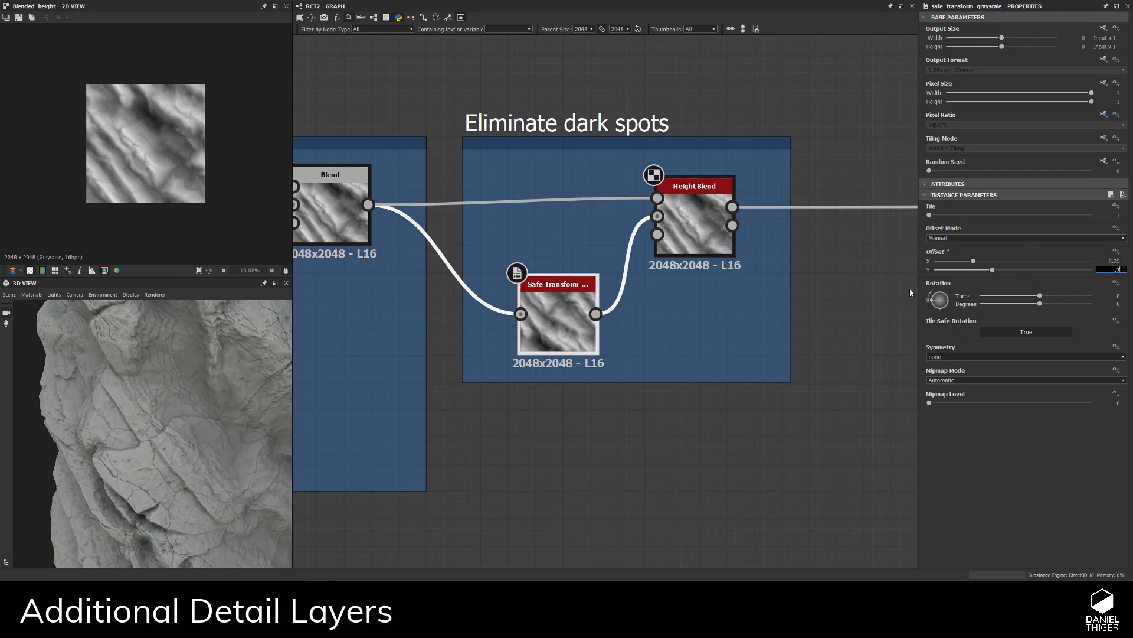
type("5")
key("Return")
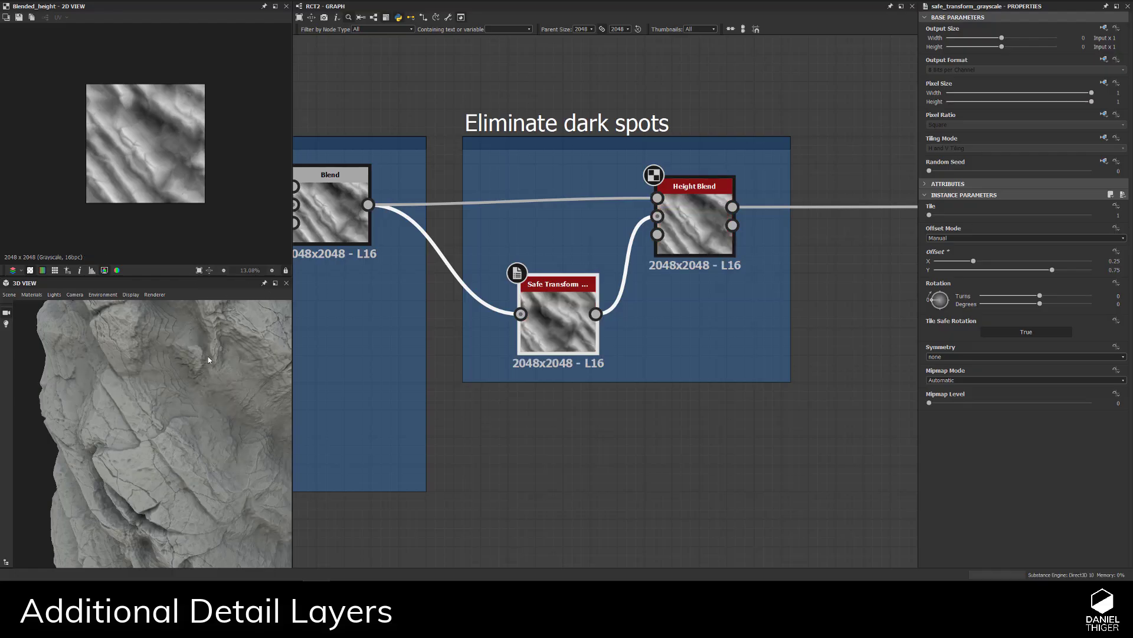
- Adjust the Safe Transform's offset to about X 0.44 and Y 0.76 while checking the rock in 3D
mouse_move(1037, 270)
left_mouse_down()
mouse_move(964, 262)
mouse_move(1023, 267)
left_mouse_up()
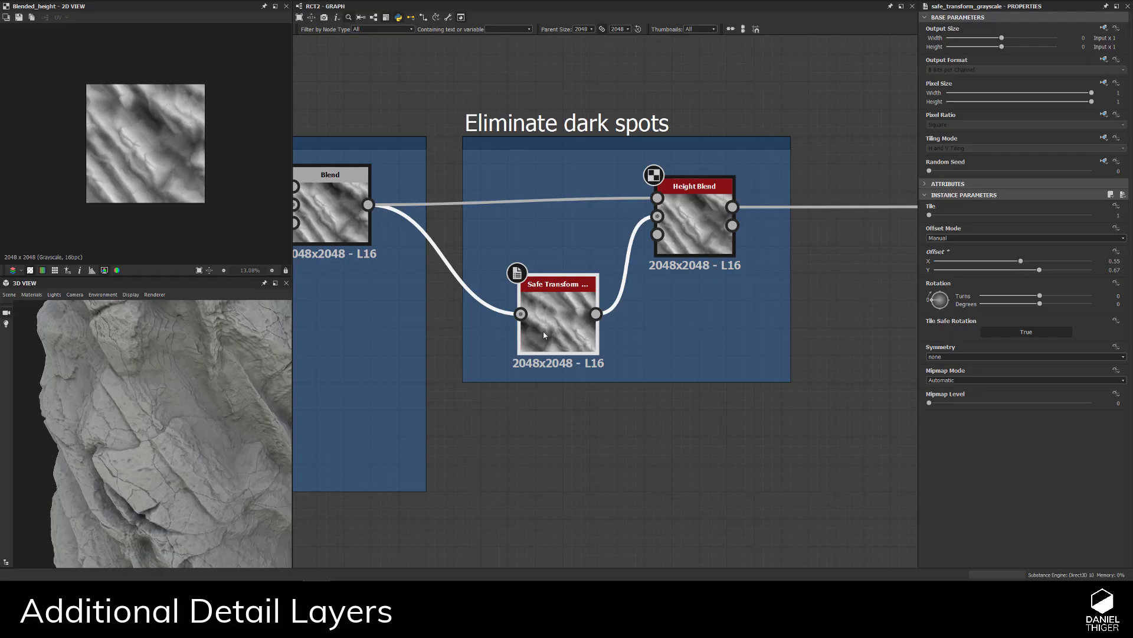
left_click_drag(1042, 274, 1061, 275)
scroll(88, 433, "down", 3)
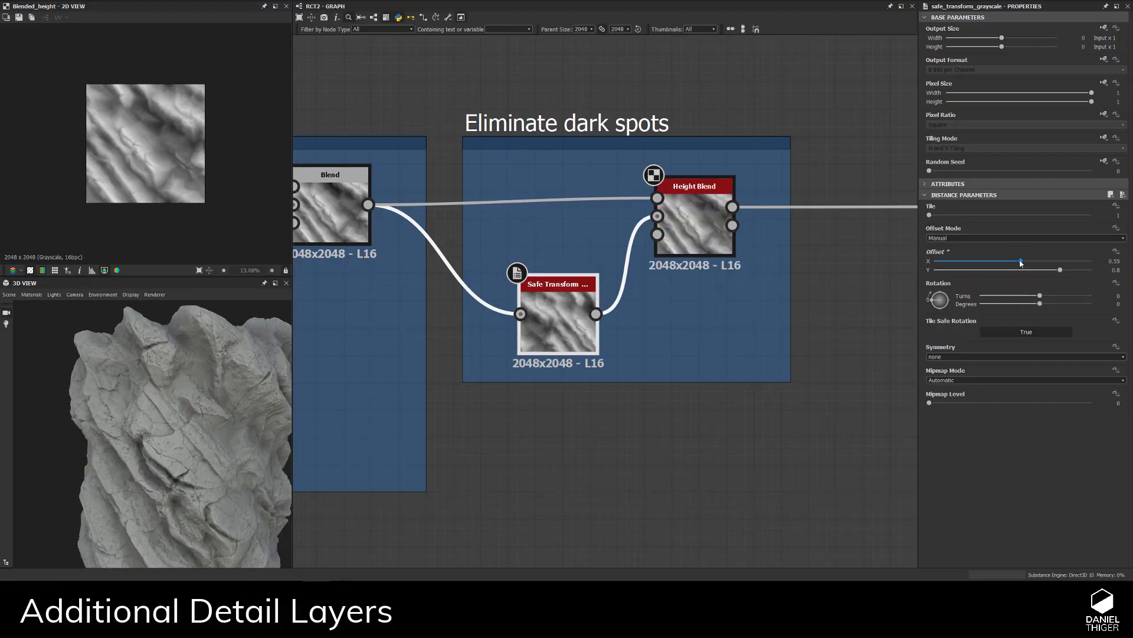
mouse_move(1021, 263)
left_mouse_down()
mouse_move(1058, 269)
mouse_move(1004, 266)
left_mouse_up()
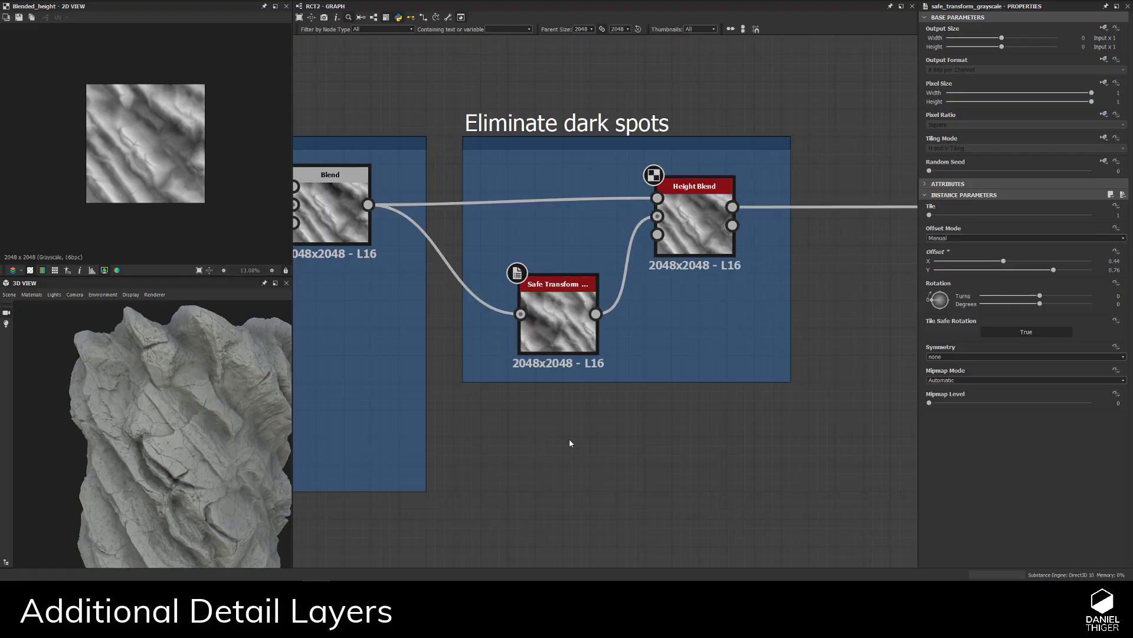
scroll(570, 442, "down", 3)
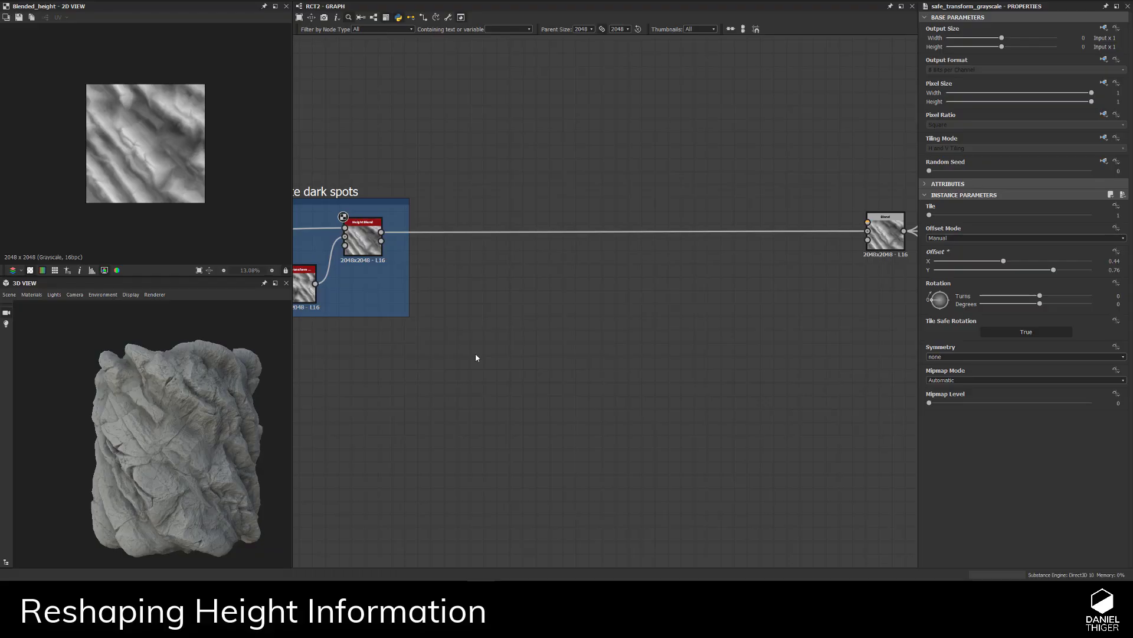
- Examine the rock surface in 3D from near and far, and review the graph's frames from Secondary Detail to Eliminate dark spots
middle_click_drag(476, 358, 529, 389)
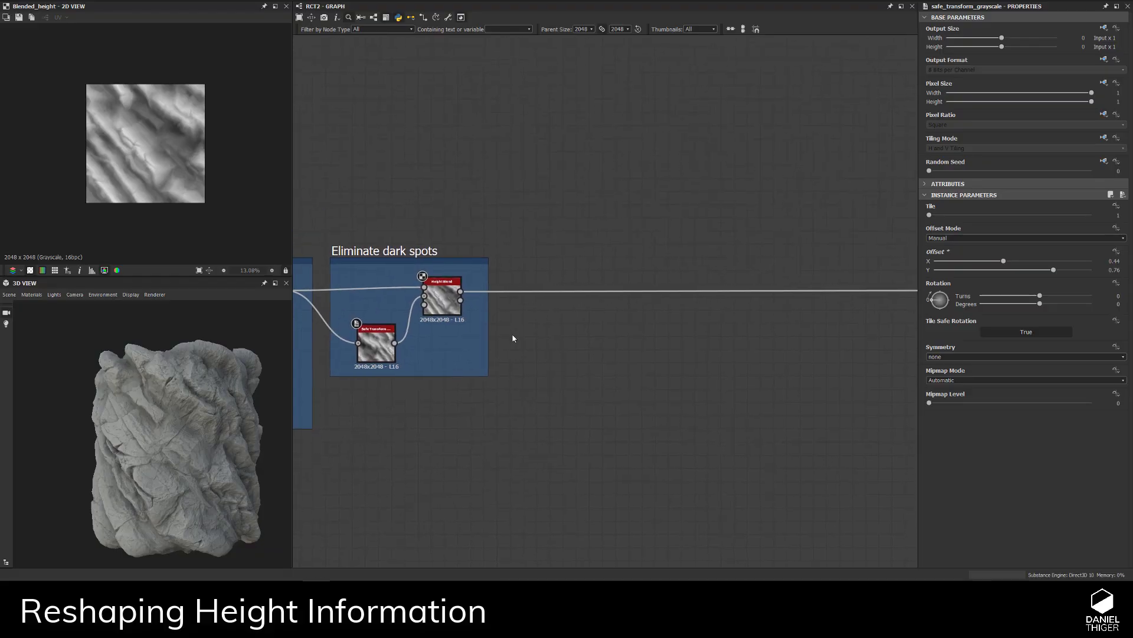
scroll(513, 338, "up", 1)
scroll(187, 454, "up", 5)
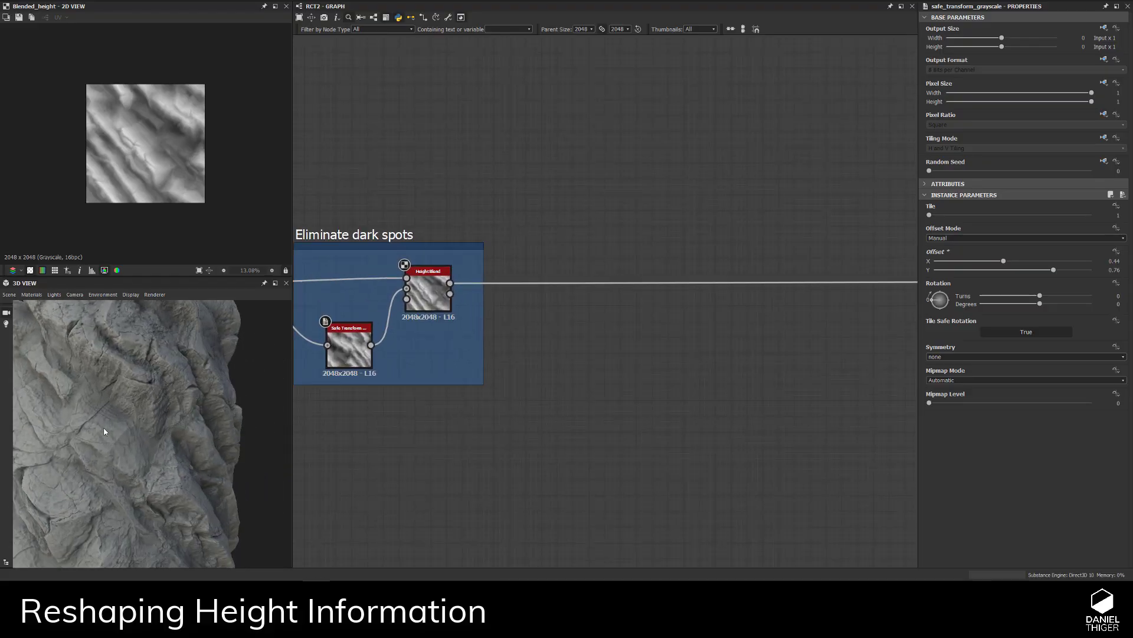
mouse_move(104, 431)
left_mouse_down()
mouse_move(175, 422)
mouse_move(192, 433)
mouse_move(122, 405)
mouse_move(175, 419)
mouse_move(166, 412)
mouse_move(226, 353)
mouse_move(125, 366)
left_mouse_up()
scroll(198, 419, "down", 5)
scroll(146, 410, "up", 5)
scroll(119, 401, "down", 5)
scroll(387, 306, "down", 5)
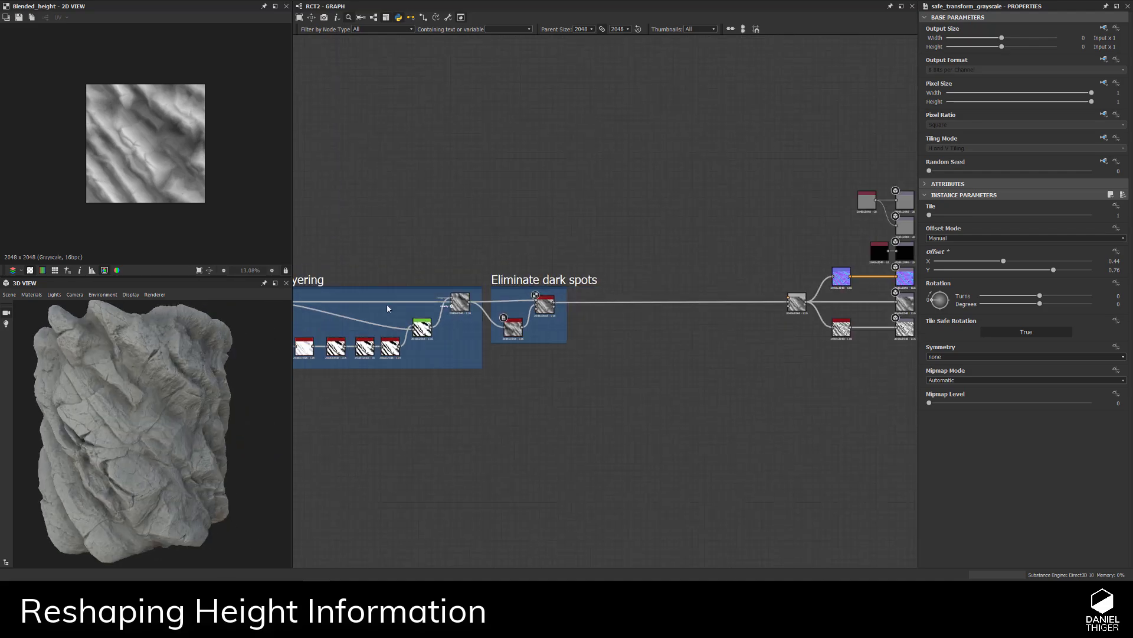
middle_click_drag(387, 306, 790, 344)
scroll(532, 360, "up", 5)
scroll(537, 390, "down", 3)
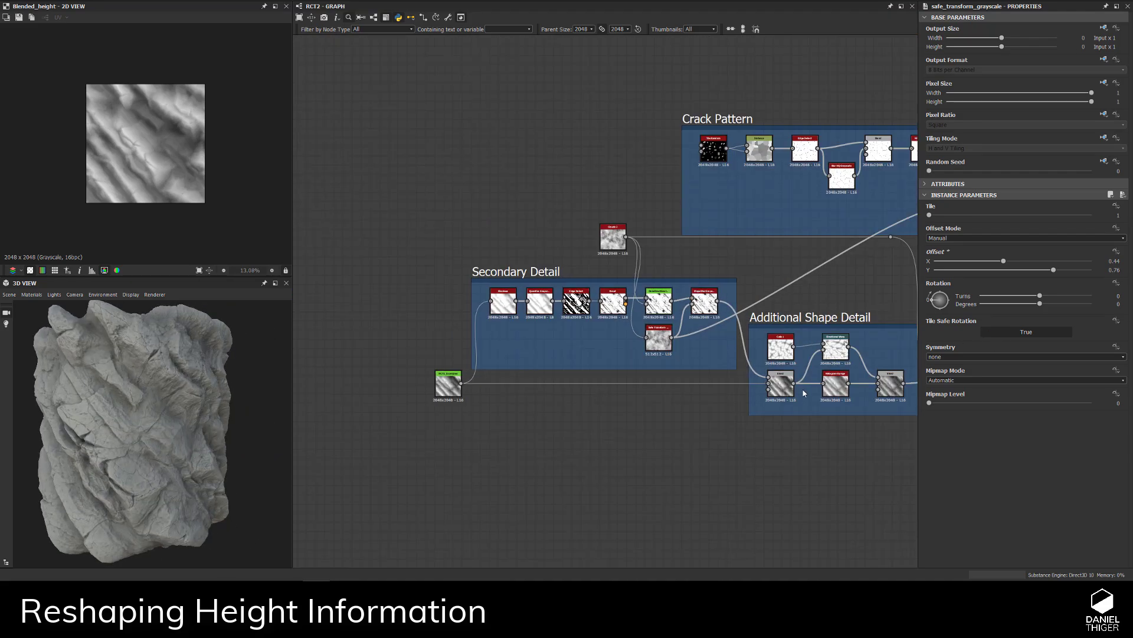
middle_click_drag(874, 425, 501, 362)
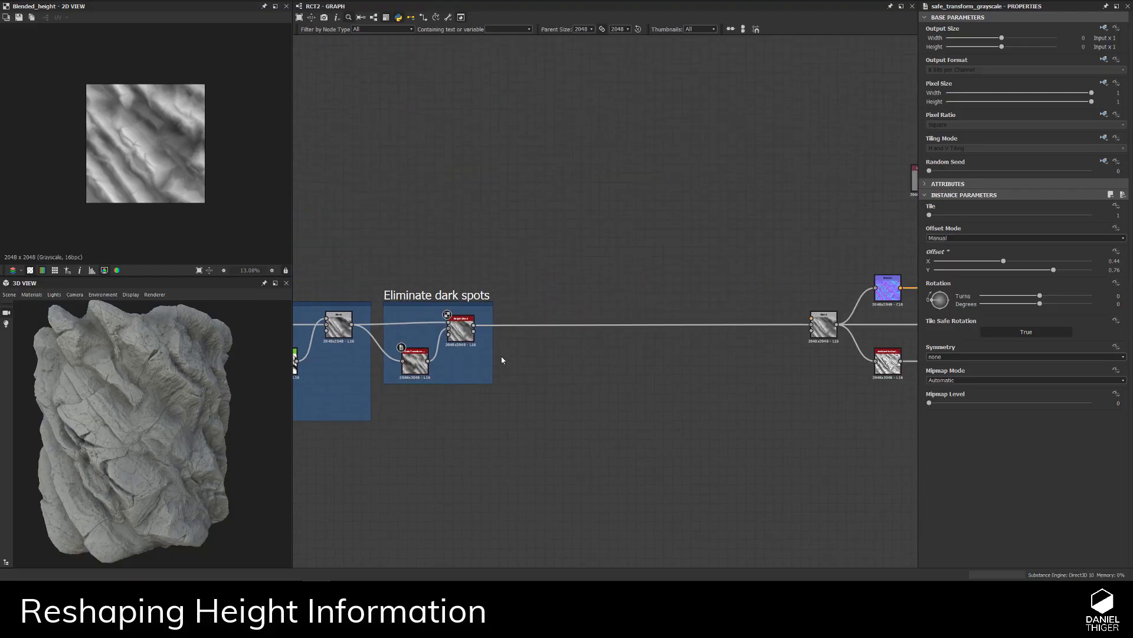
- Insert a Curve node into the link after the Height Blend and place it just beyond the Eliminate dark spots frame
scroll(586, 331, "up", 3)
middle_click_drag(586, 332, 504, 352)
left_click_drag(172, 387, 253, 441)
scroll(116, 407, "up", 3)
middle_click_drag(535, 397, 565, 411)
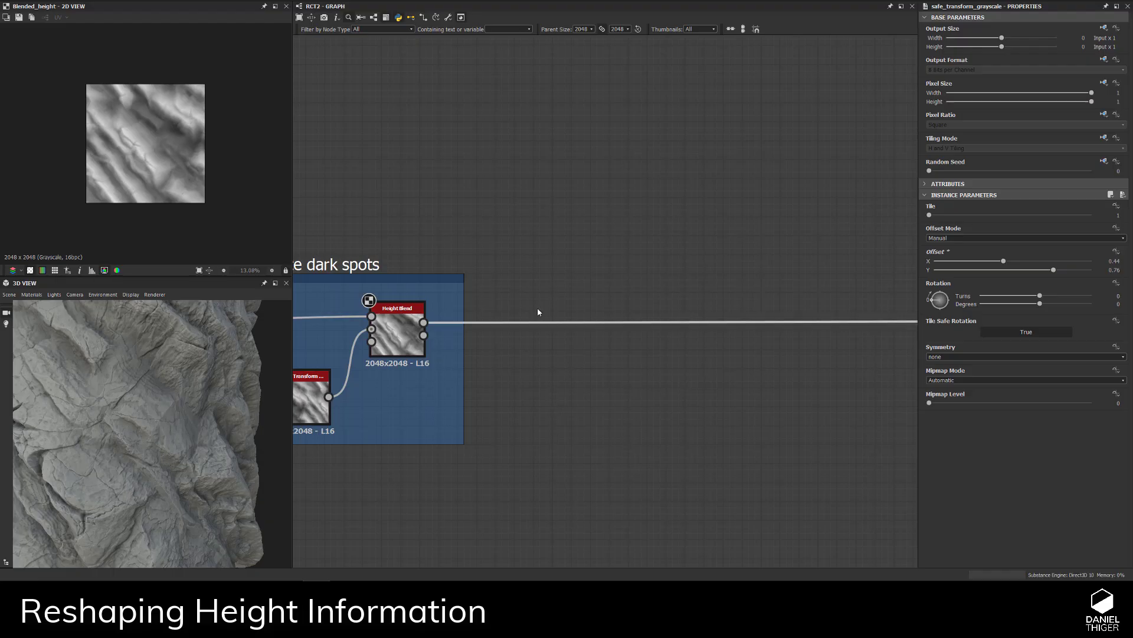
left_click(536, 322)
key("space")
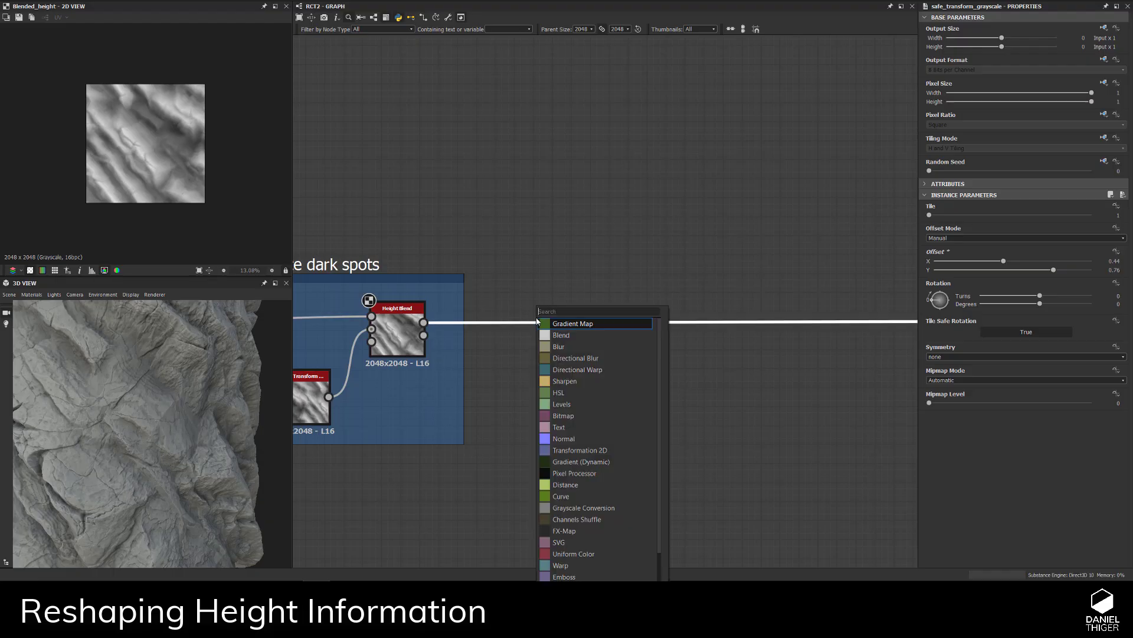
type("curv")
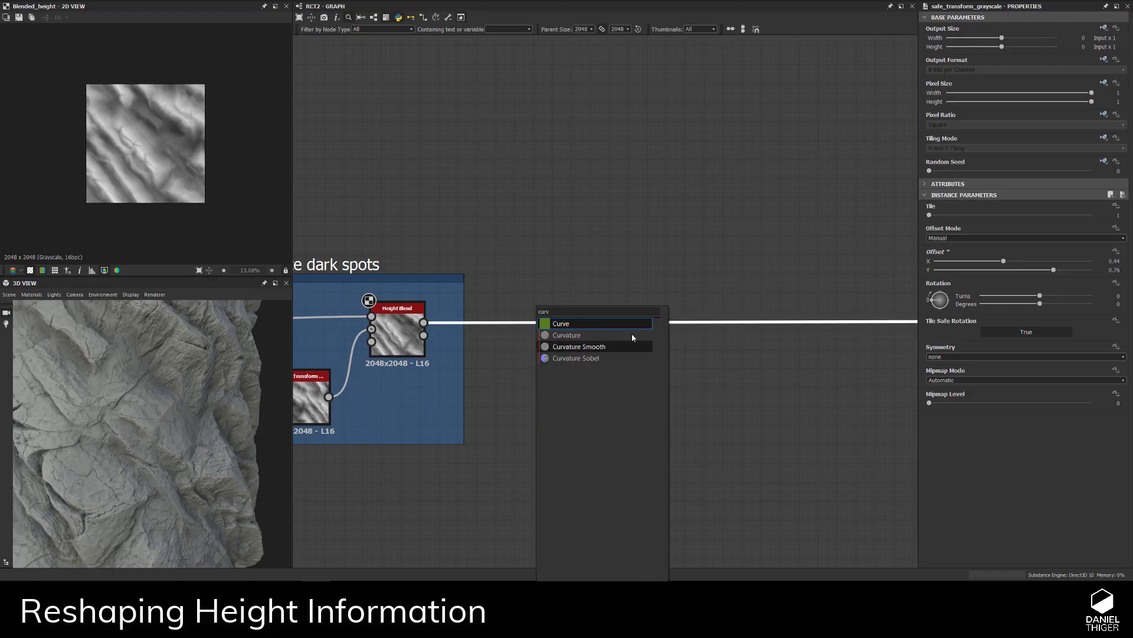
left_click(560, 329)
left_click_drag(807, 339, 577, 339)
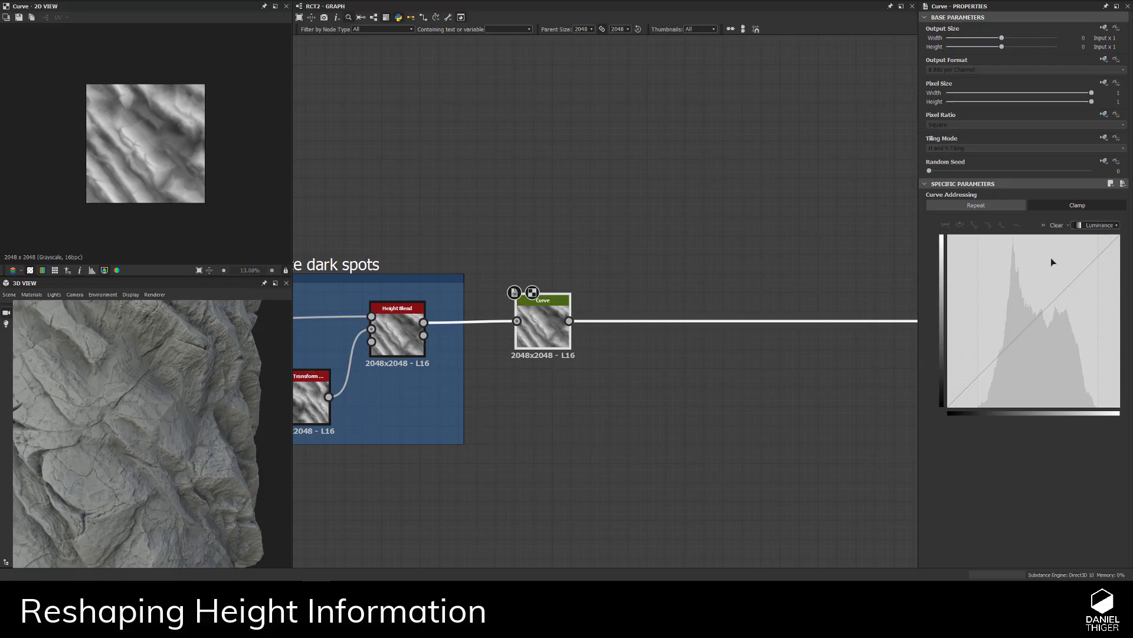
- Add a point to the Curve node's curve, lift it to about 0.43, 0.66, and inspect the rock in 3D
left_click(1037, 317)
left_click_drag(1060, 318, 1024, 297)
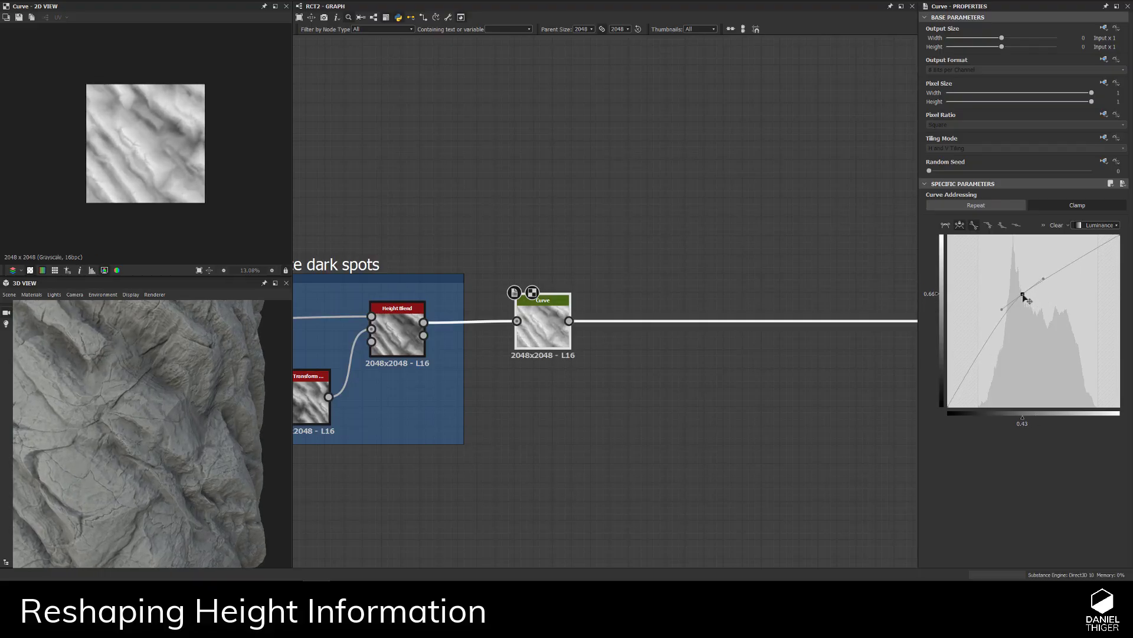
scroll(145, 414, "down", 5)
left_click_drag(142, 408, 199, 395)
scroll(200, 395, "up", 5)
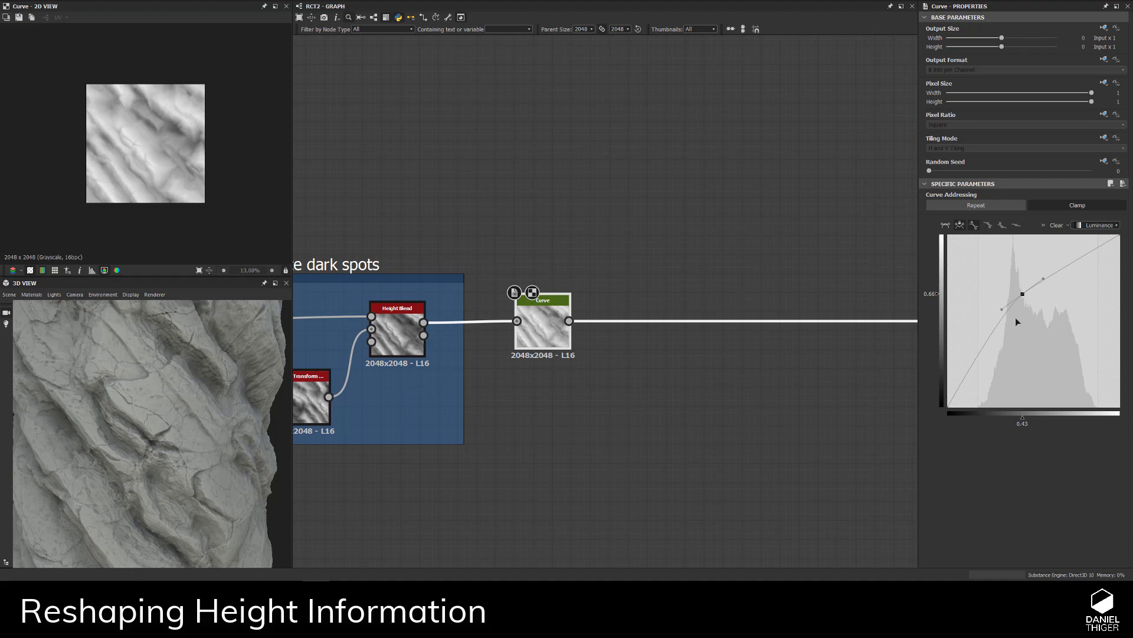
- Pull the curve point's lower handle down to about 0.35, 0.39 and nudge the point to about 0.43, 0.65, checking the rock in 3D
left_click_drag(1002, 310, 1007, 336)
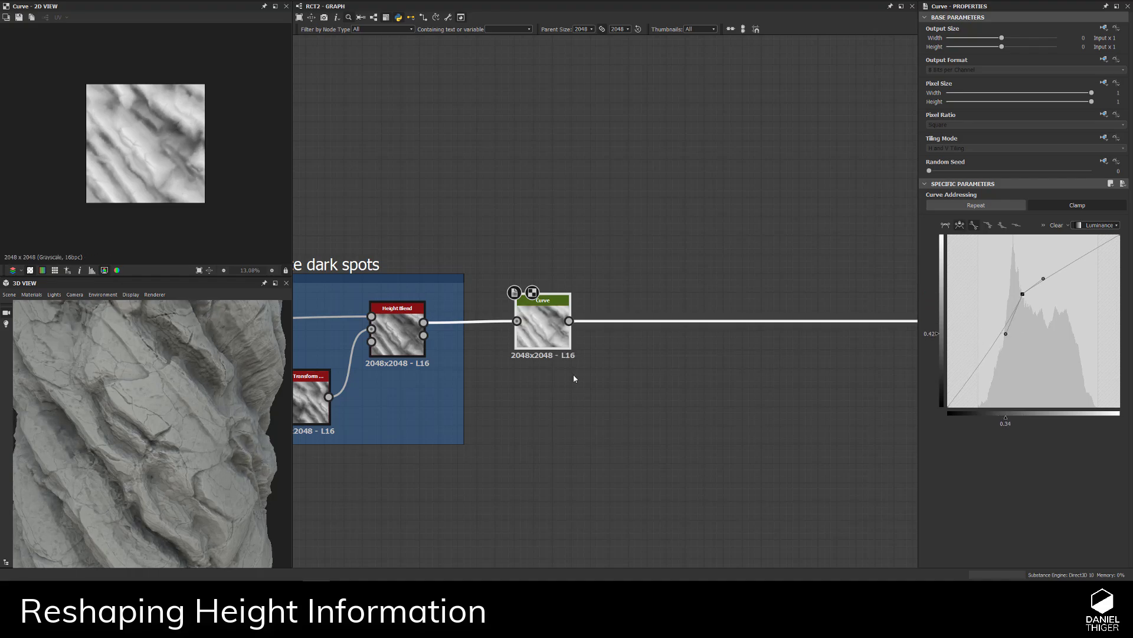
left_click_drag(212, 388, 119, 414)
mouse_move(1006, 333)
left_mouse_down()
mouse_move(1017, 343)
mouse_move(1008, 340)
left_mouse_up()
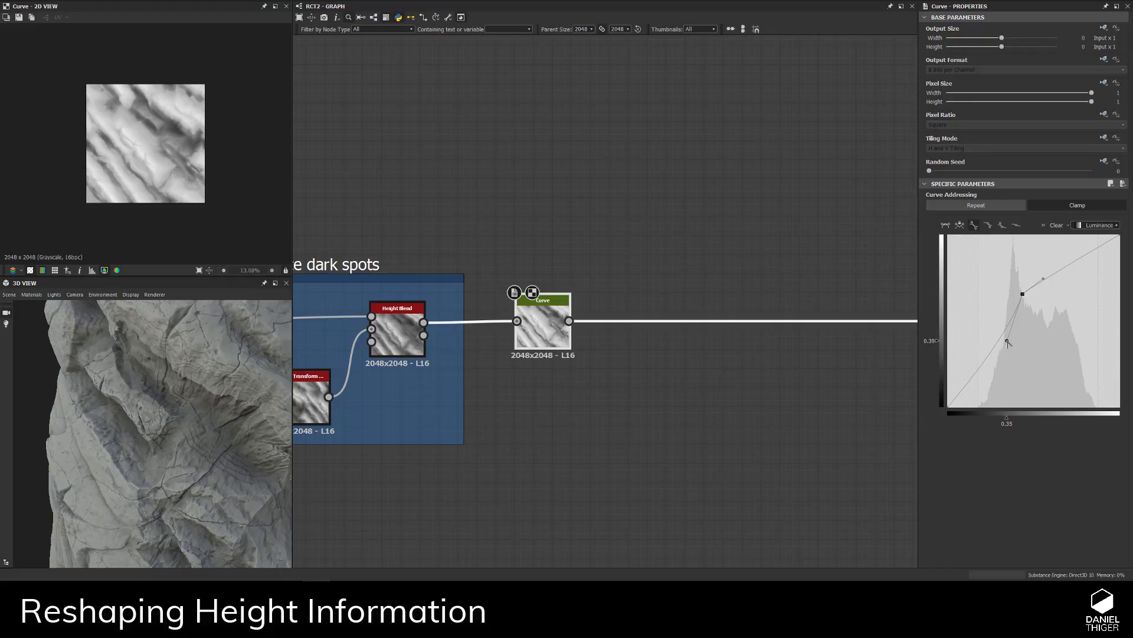
left_click_drag(142, 414, 171, 390)
mouse_move(1023, 295)
left_mouse_down()
mouse_move(1039, 279)
mouse_move(1017, 287)
mouse_move(1023, 298)
left_mouse_up()
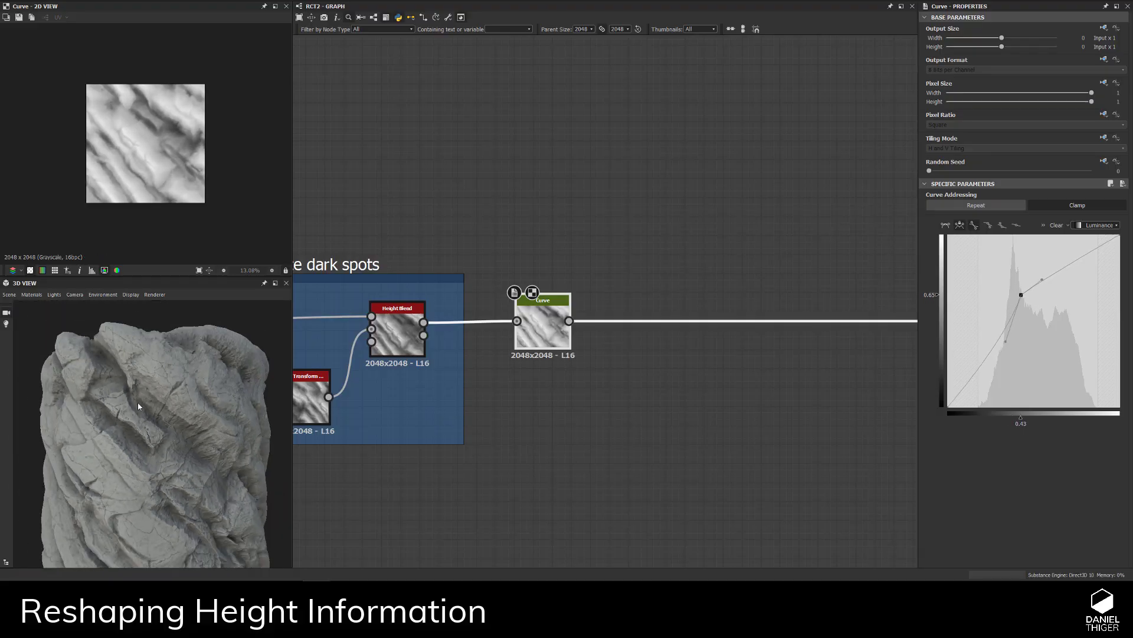
left_click_drag(153, 390, 182, 390)
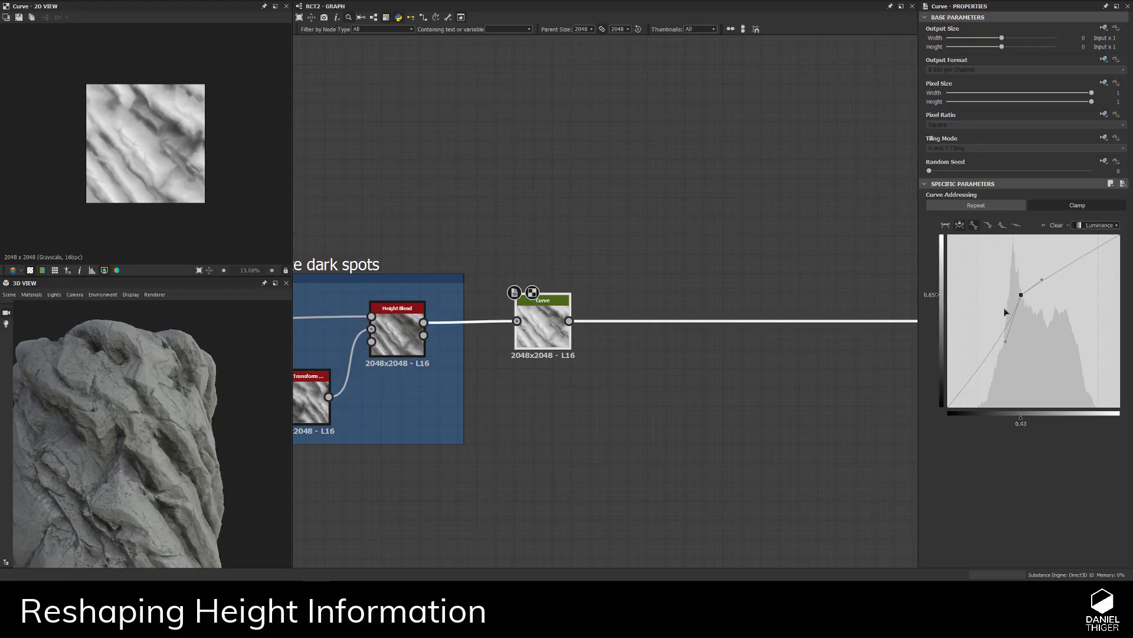
- Try the curve point's lower handle at about 0.26, 0.77, inspect the rock up close, and lower it to about 0.29, 0.48
left_click_drag(1005, 341, 994, 276)
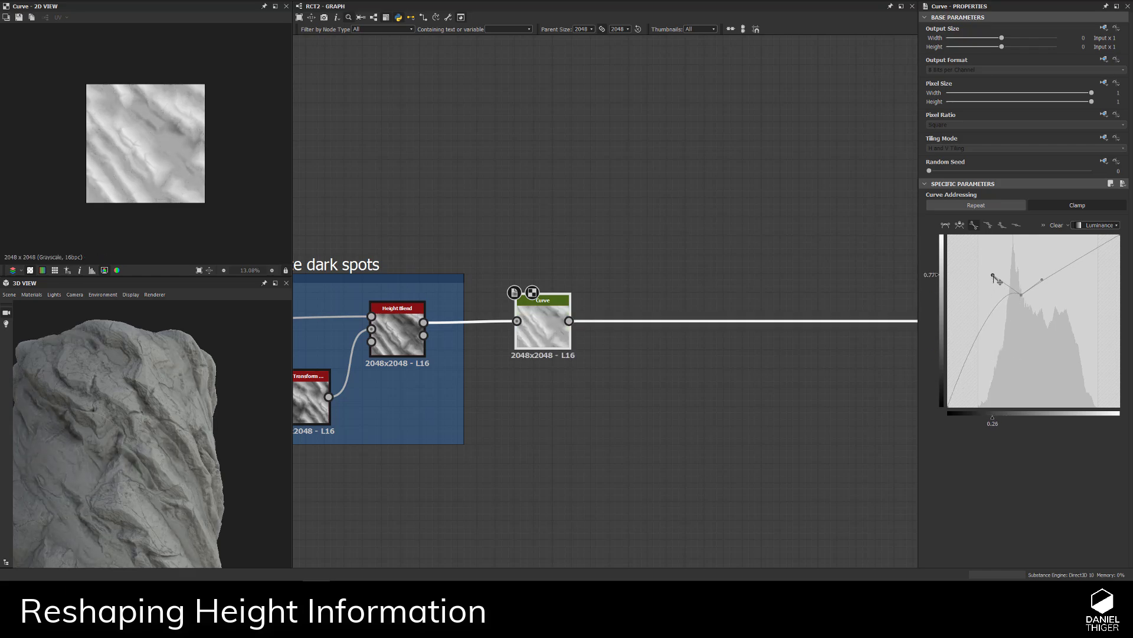
scroll(225, 410, "up", 8)
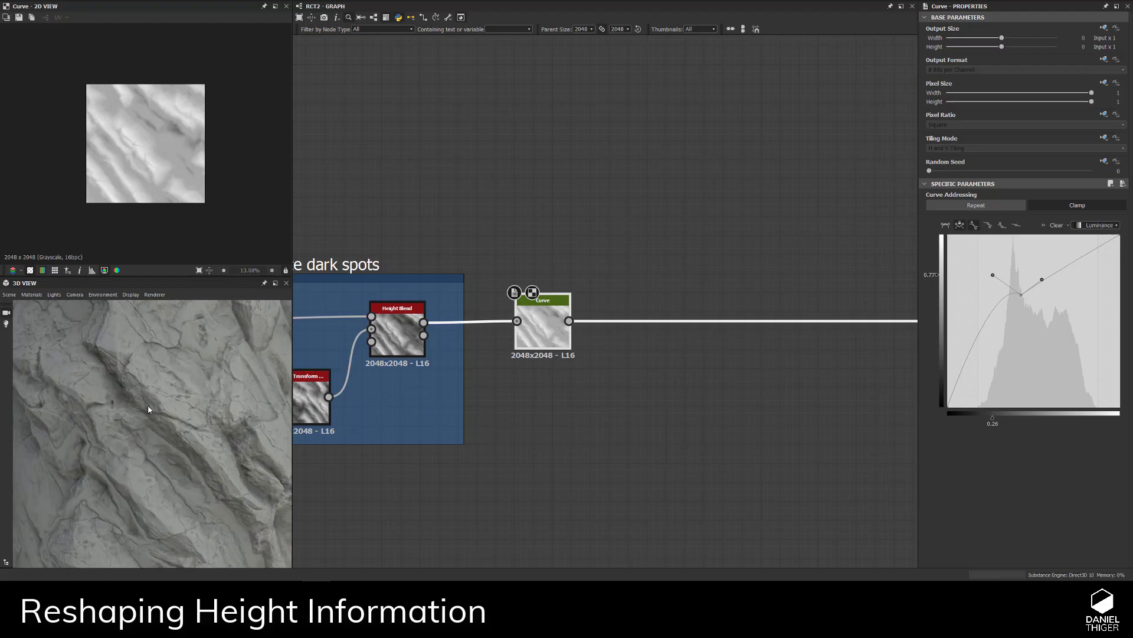
left_click_drag(168, 400, 180, 381)
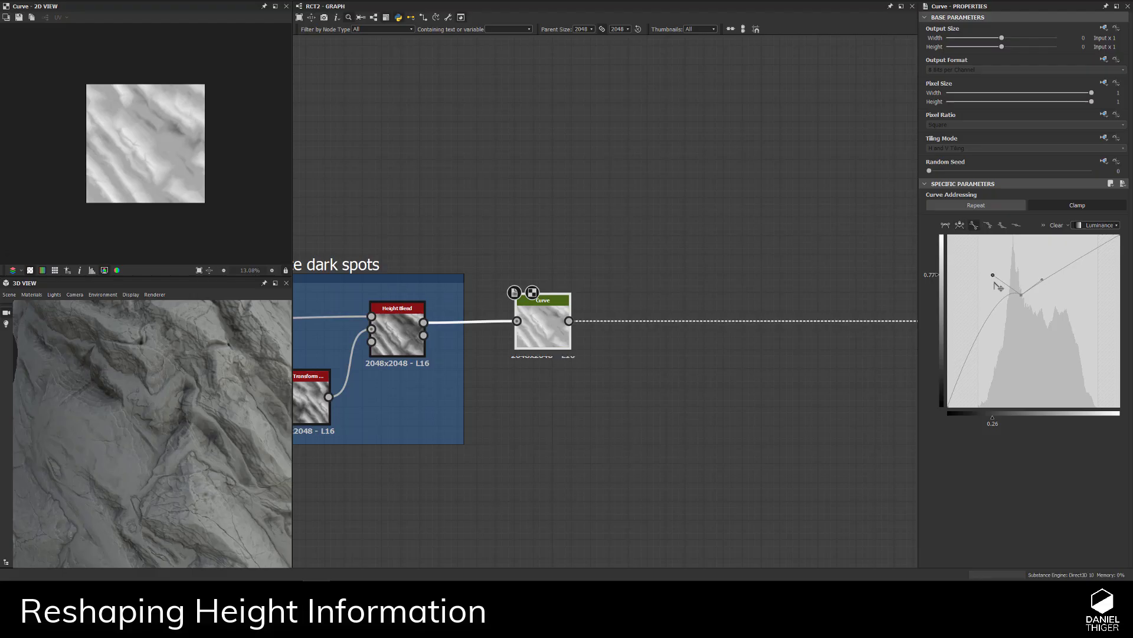
left_click_drag(997, 287, 997, 329)
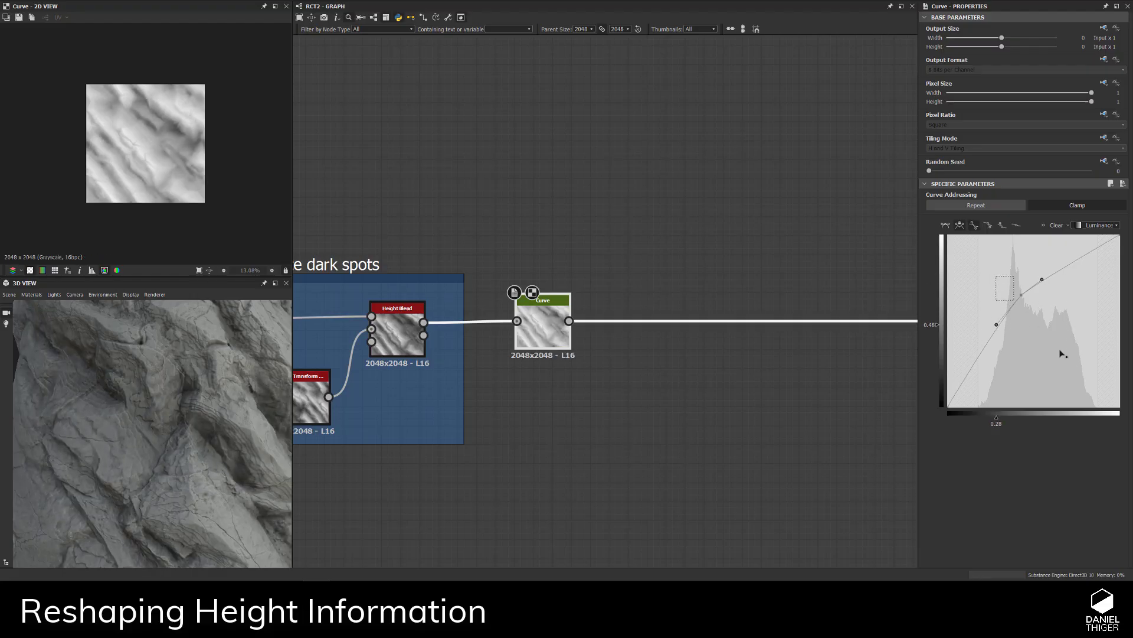
- Replace the curve point with one at about 0.72, 0.71 and pull its lower handle down to about 0.67, 0.45, checking in 3D
left_click_drag(1028, 312, 1073, 286)
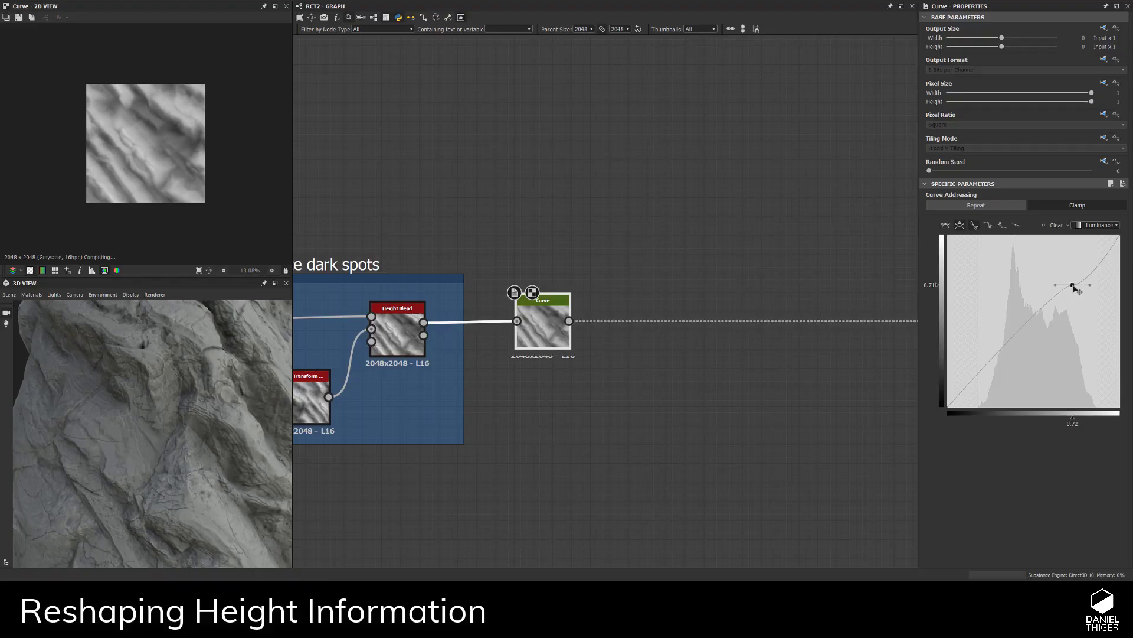
scroll(159, 374, "down", 5)
left_click_drag(159, 375, 130, 362)
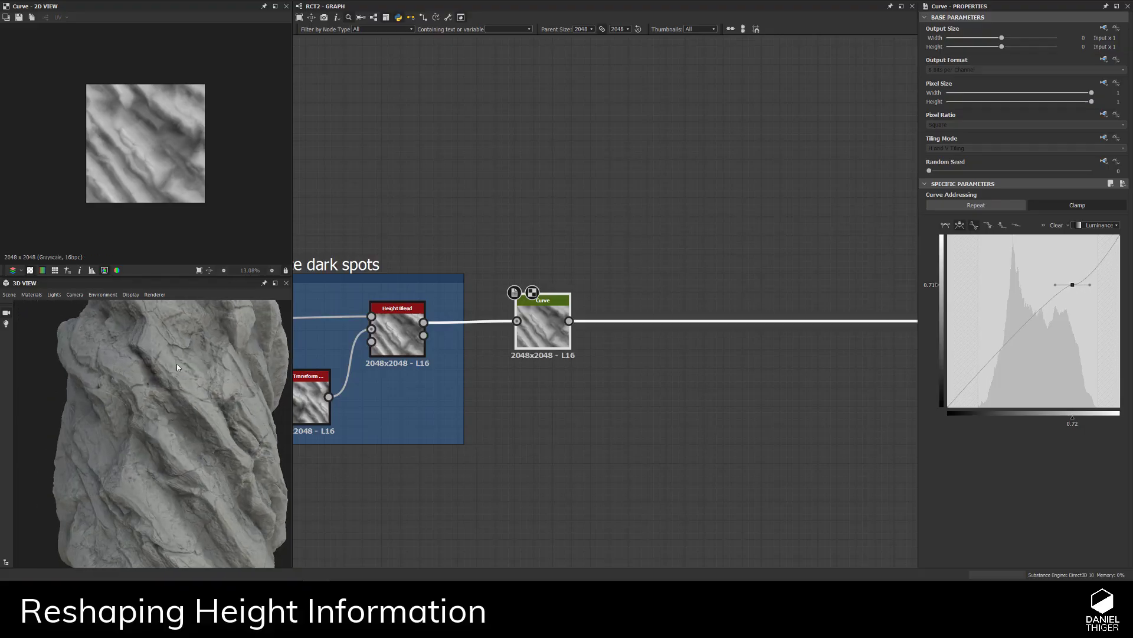
scroll(130, 361, "up", 5)
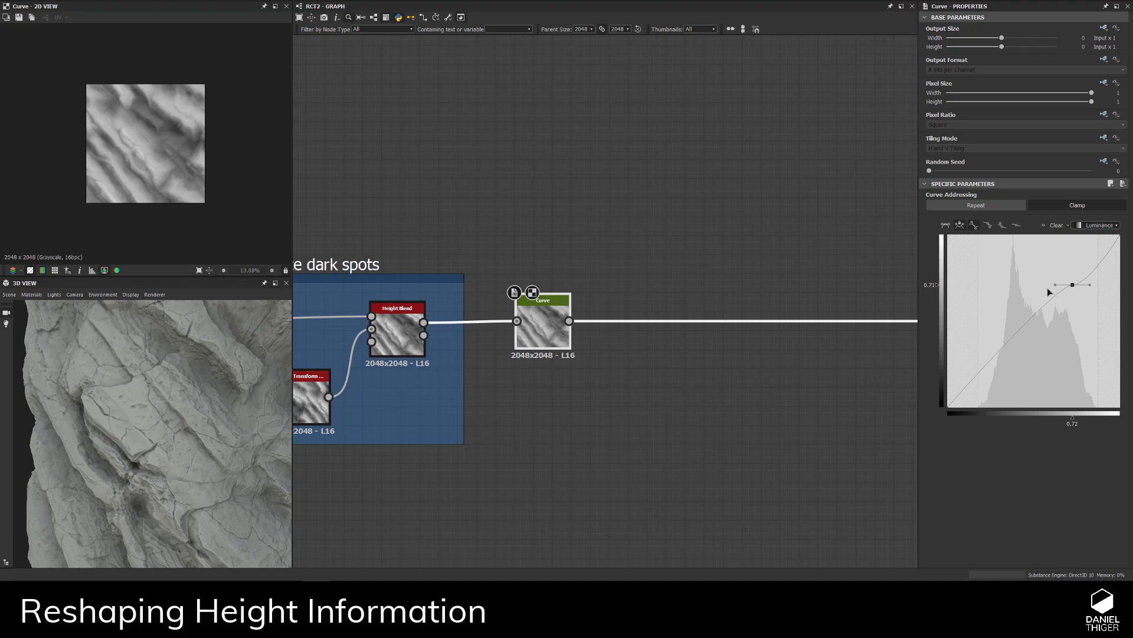
left_click_drag(1056, 286, 1064, 331)
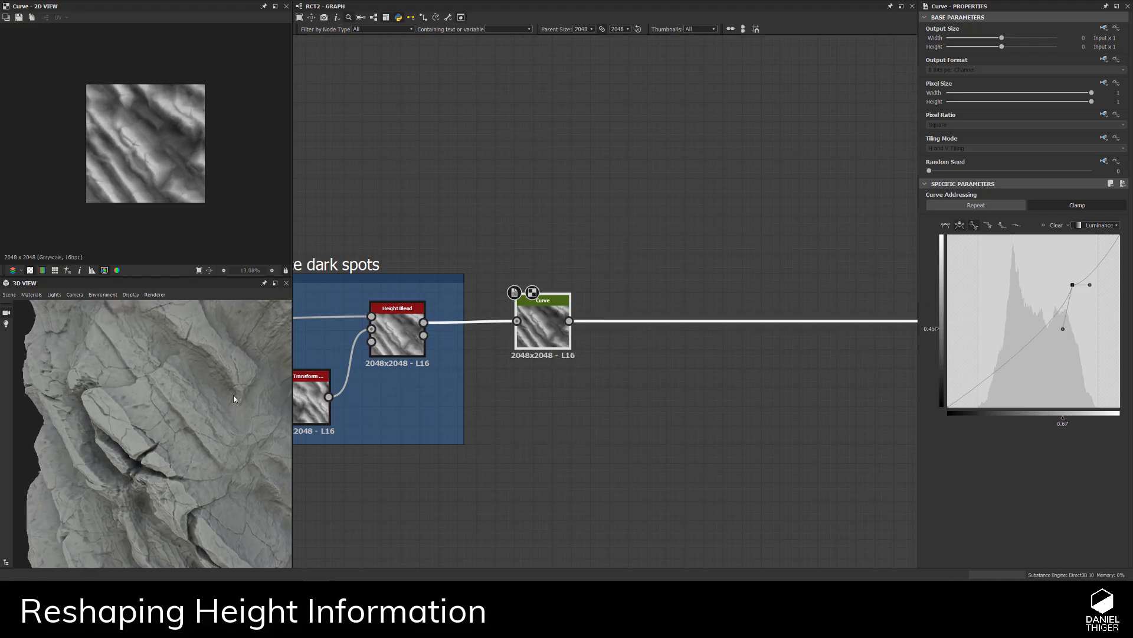
- Try a second point on the Curve node's curve at about 0.48, 0.33 and inspect the rock in 3D
mouse_move(233, 399)
left_mouse_down()
mouse_move(125, 386)
mouse_move(154, 401)
mouse_move(212, 404)
left_mouse_up()
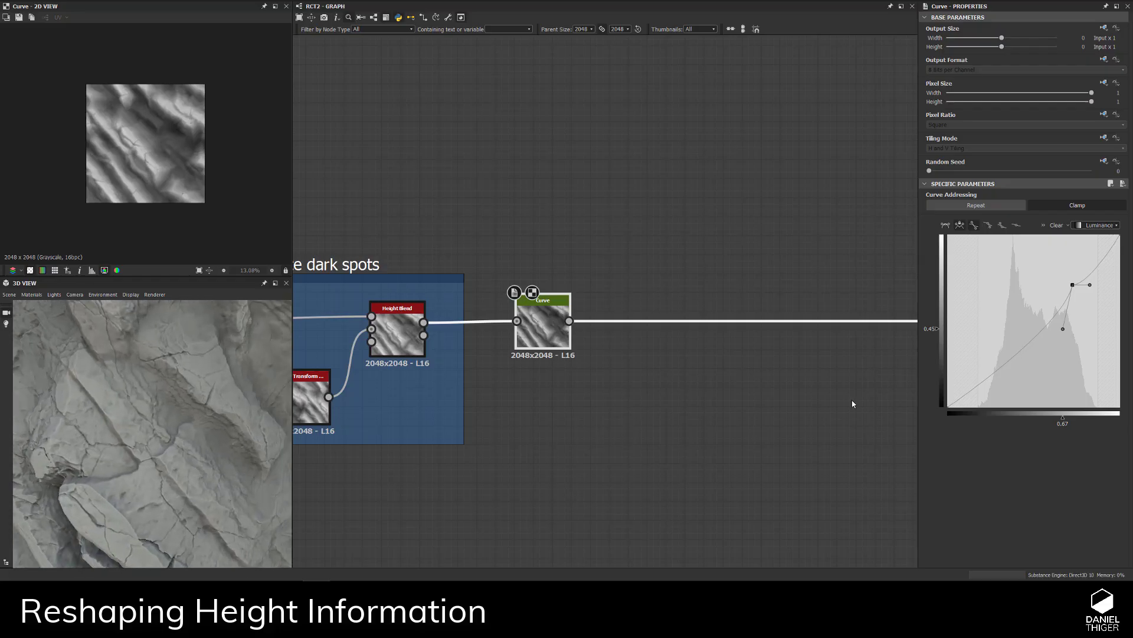
left_click_drag(1064, 331, 1016, 352)
left_click_drag(35, 414, 206, 378)
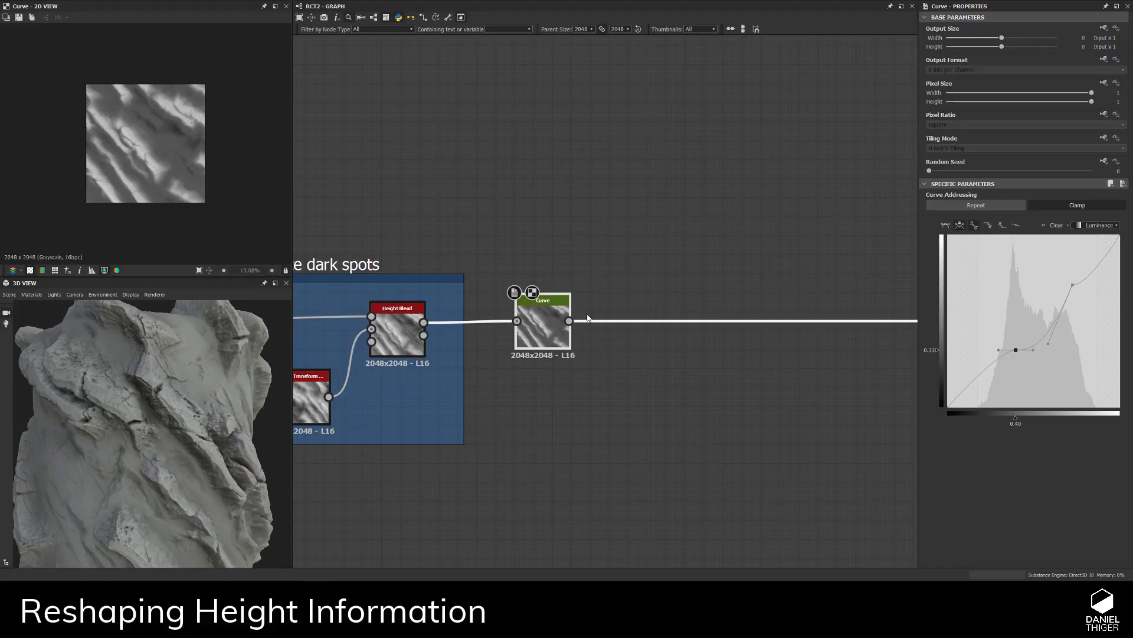
scroll(538, 307, "up", 3)
scroll(130, 398, "up", 5)
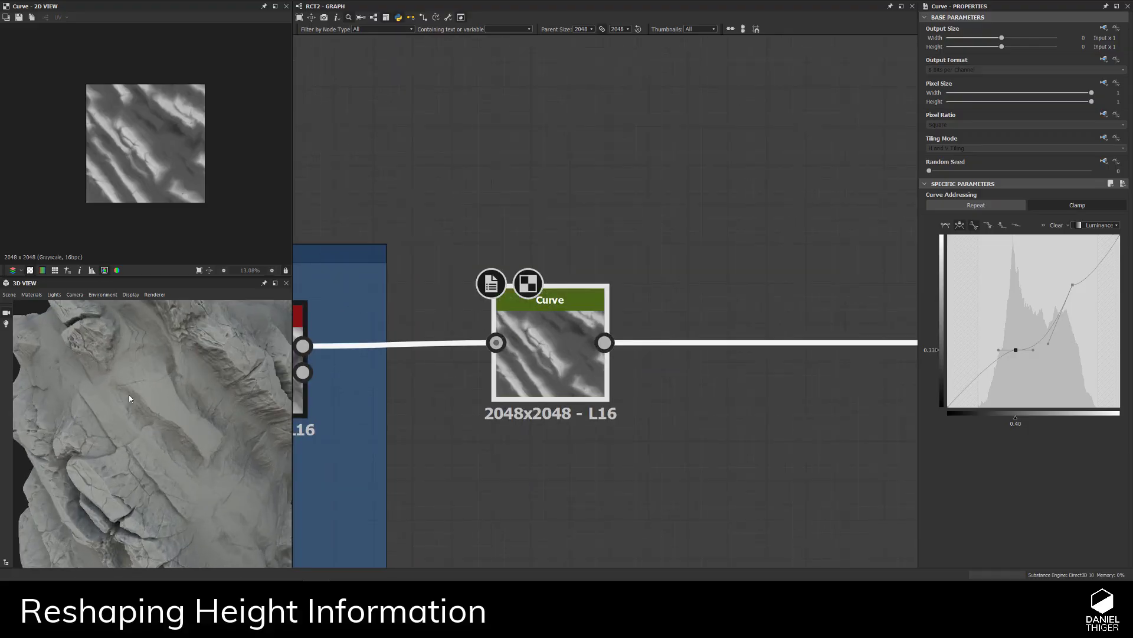
scroll(130, 398, "down", 2)
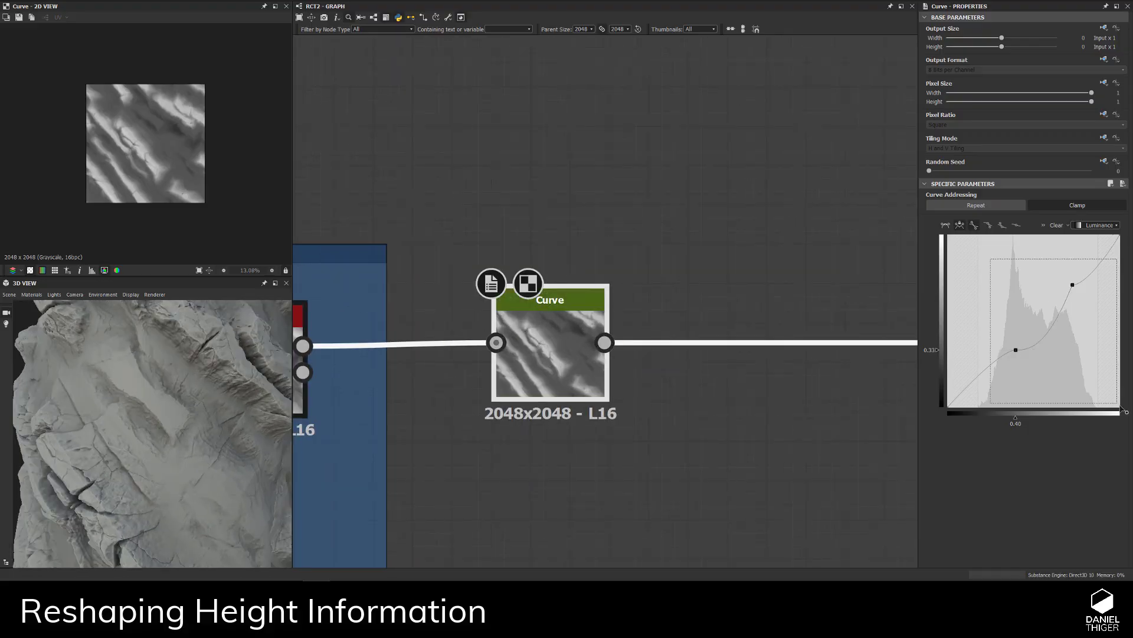
- Undo the curve edits back to a straight line and add a Gradient Map node beside the Curve node
key("ctrl+z")
middle_click_drag(676, 277, 519, 294)
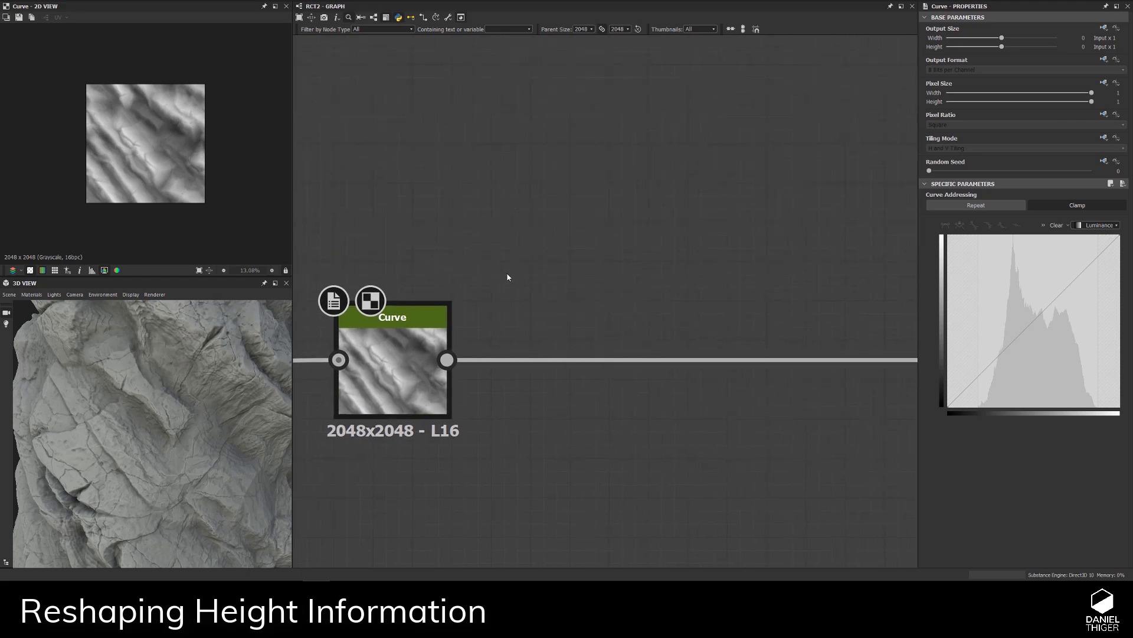
key("space")
type("gr")
left_click(544, 292)
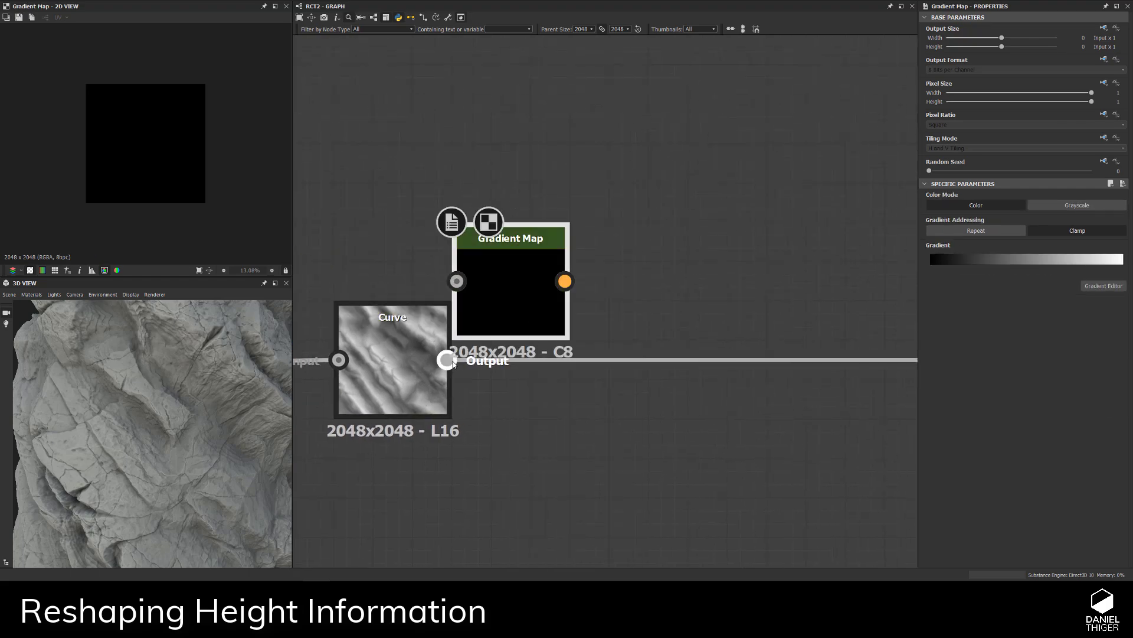
left_click_drag(514, 295, 550, 296)
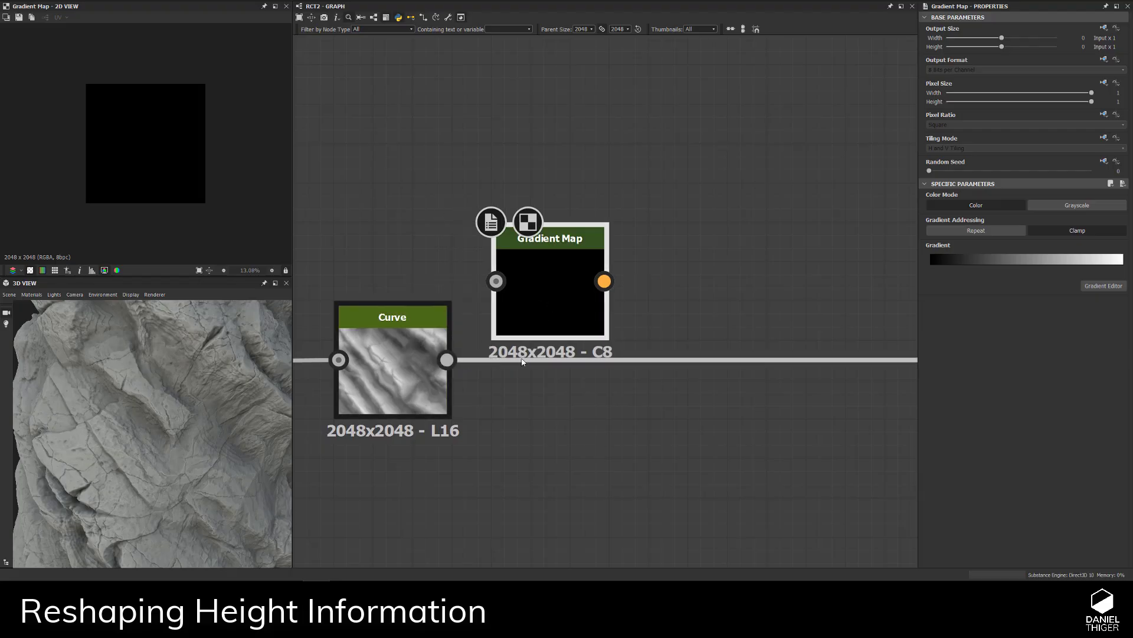
- Set the Gradient Map to Grayscale and insert it between the Curve node and its downstream connection, checking the rock in 3D
left_click(1077, 205)
left_click_drag(447, 360, 496, 281)
middle_click_drag(684, 305, 639, 313)
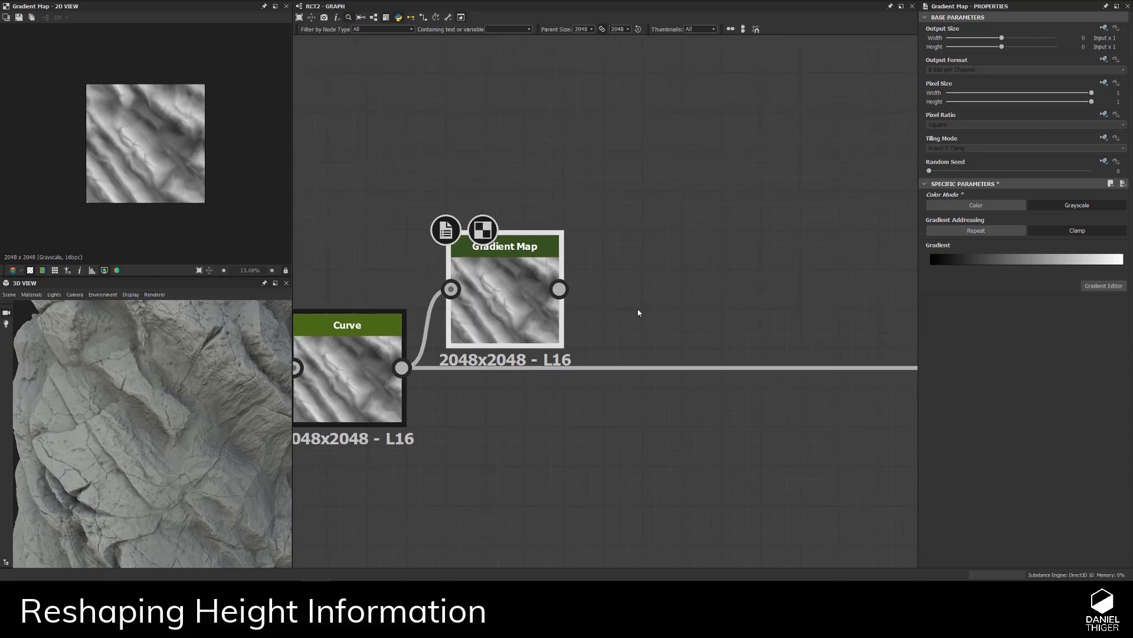
left_click_drag(402, 368, 522, 364, "shift")
scroll(520, 362, "down", 2)
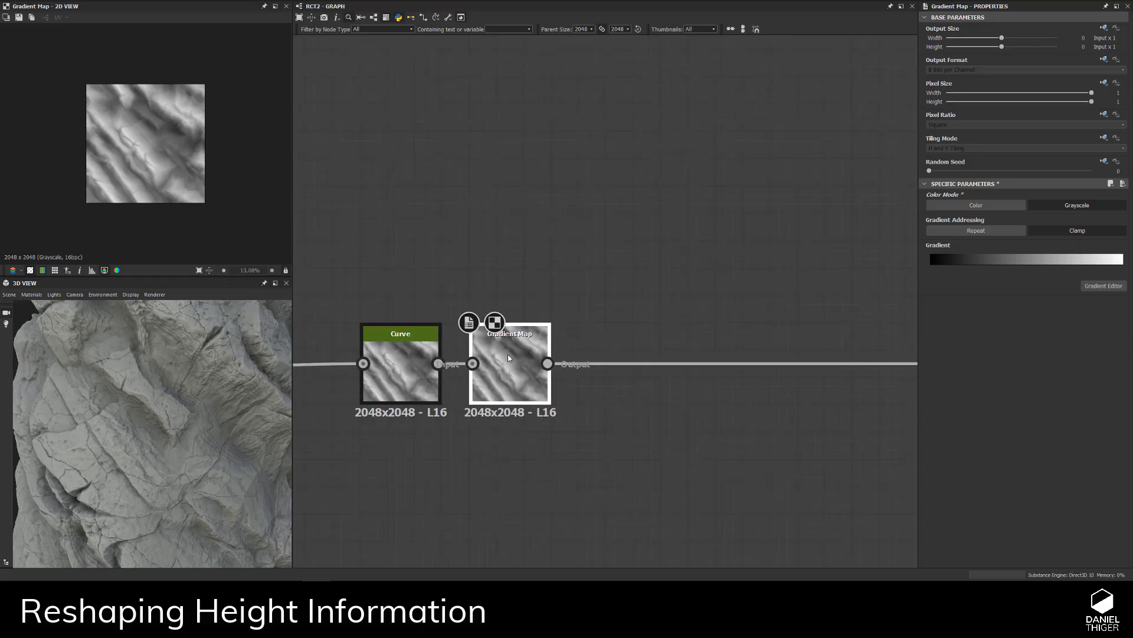
left_click_drag(212, 404, 147, 395)
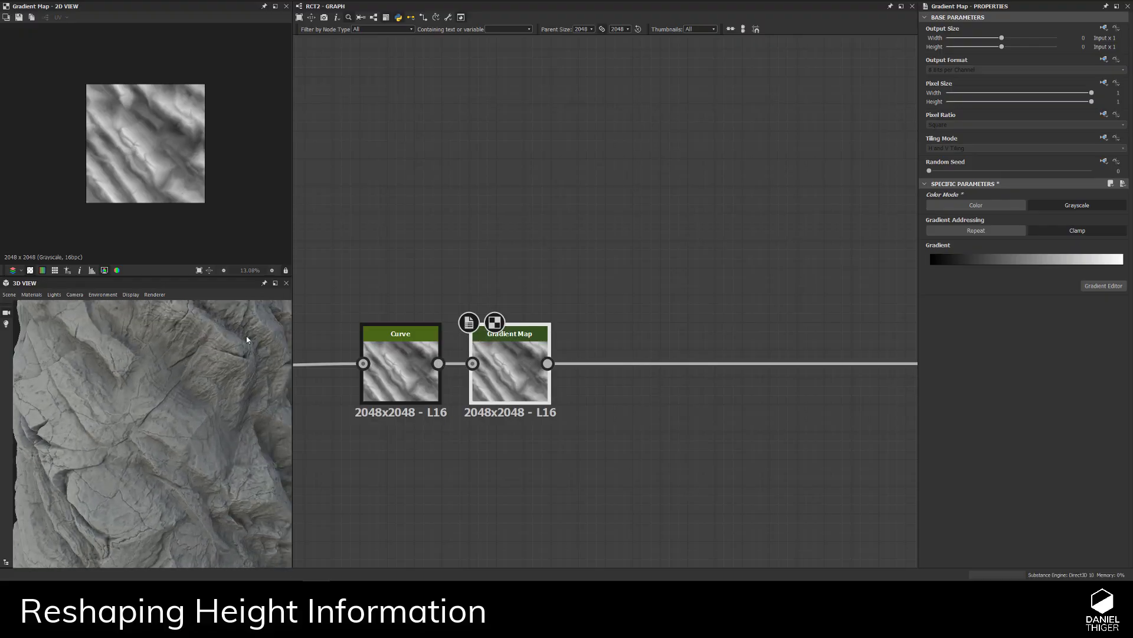
left_click_drag(246, 339, 316, 441)
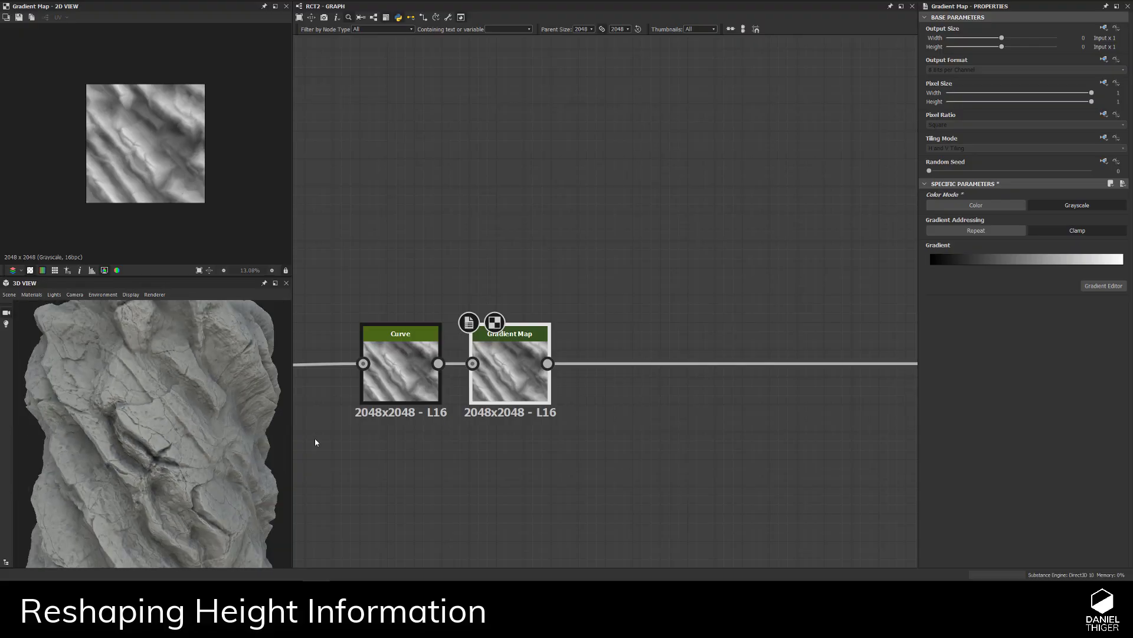
left_click_drag(513, 382, 531, 380)
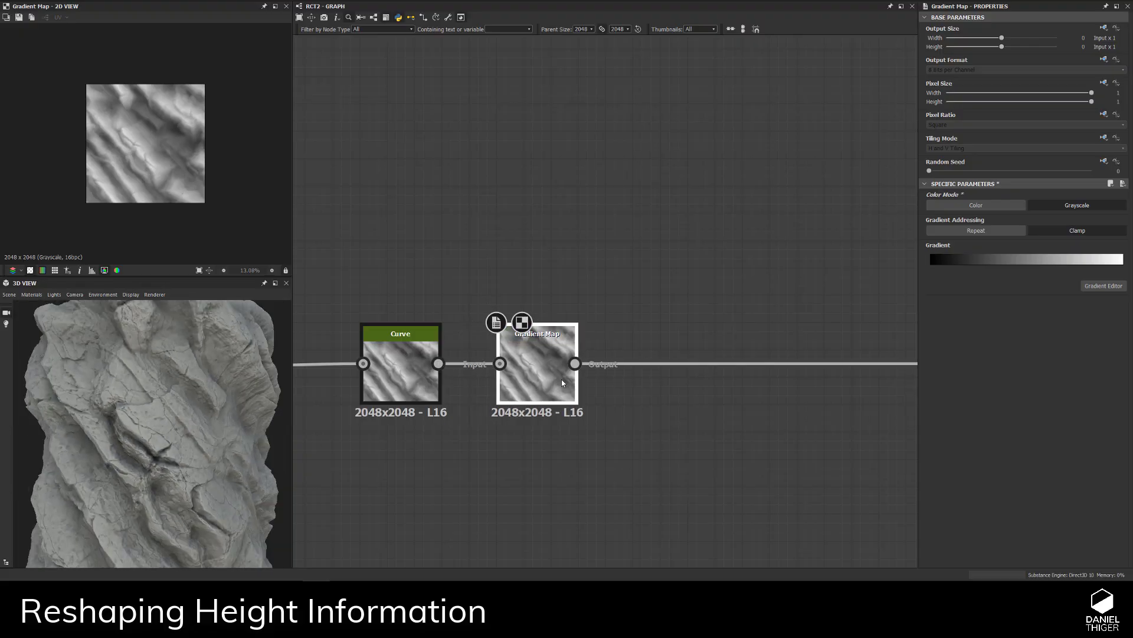
- Pick the Gradient Map's gradient with a freehand stroke over the Curve node's thumbnail and inspect the rock in 3D
left_click(1103, 286)
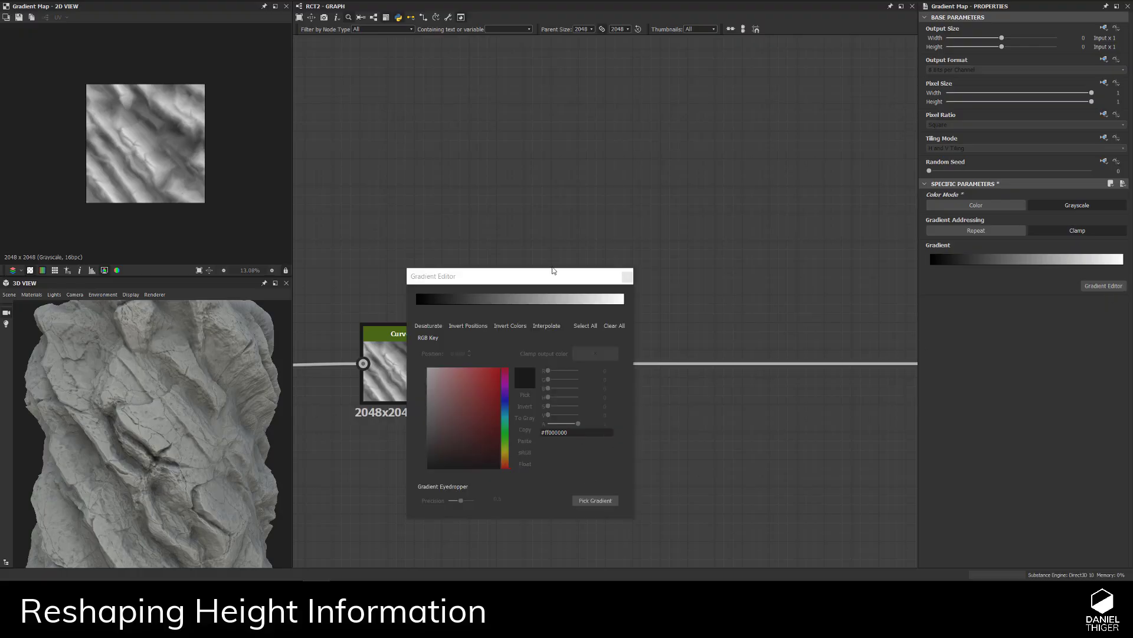
left_click_drag(553, 270, 757, 255)
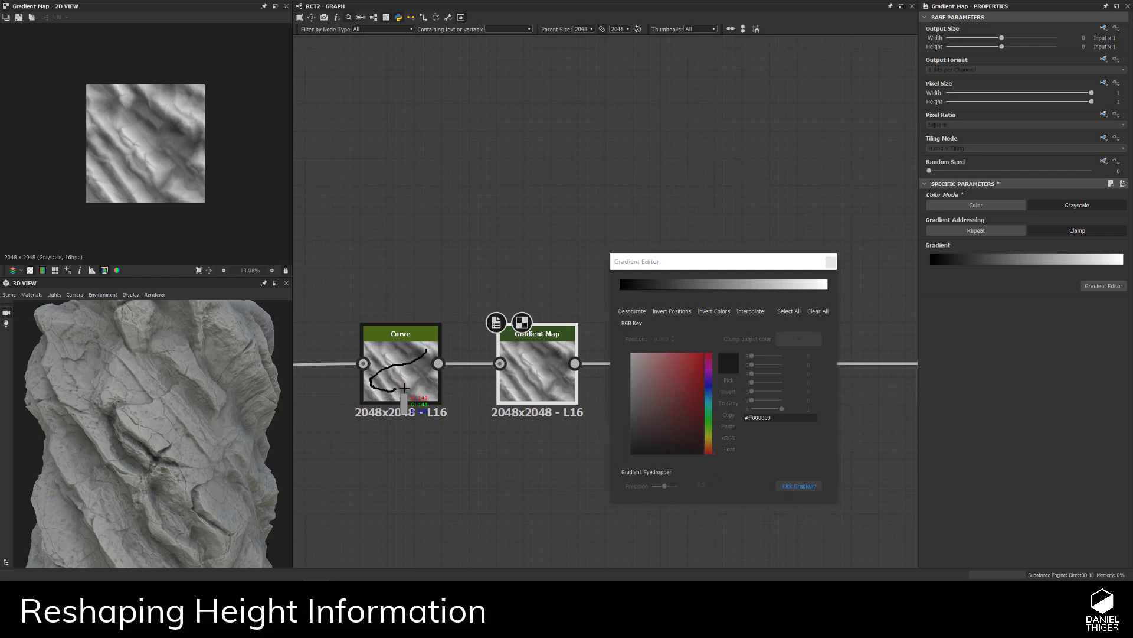
left_click_drag(404, 387, 407, 387)
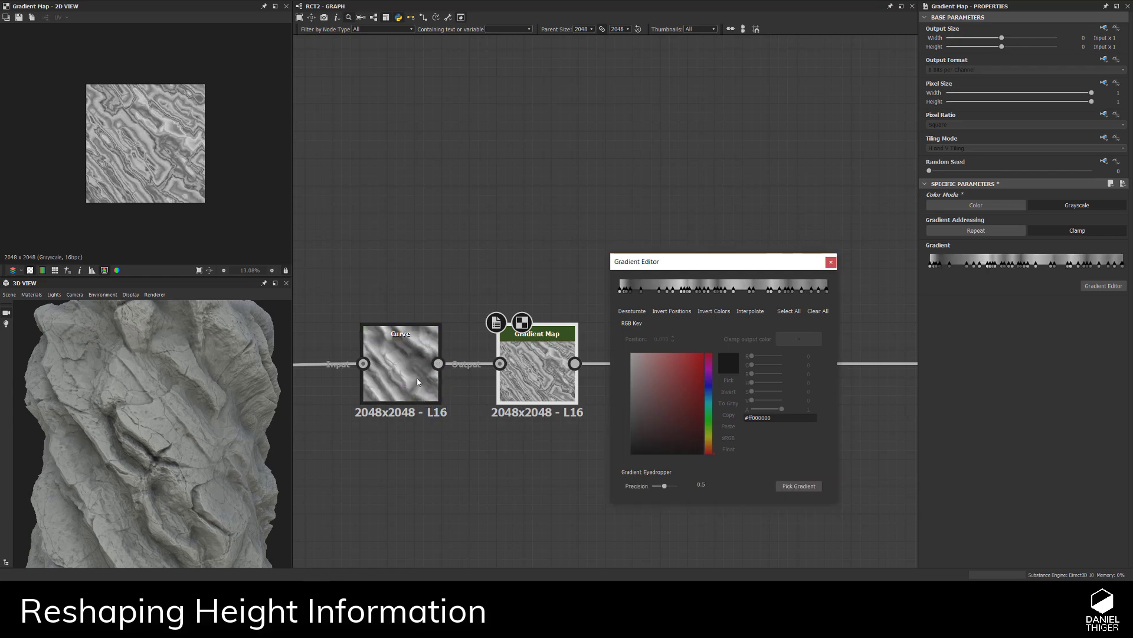
left_click(831, 262)
left_click_drag(163, 394, 167, 388)
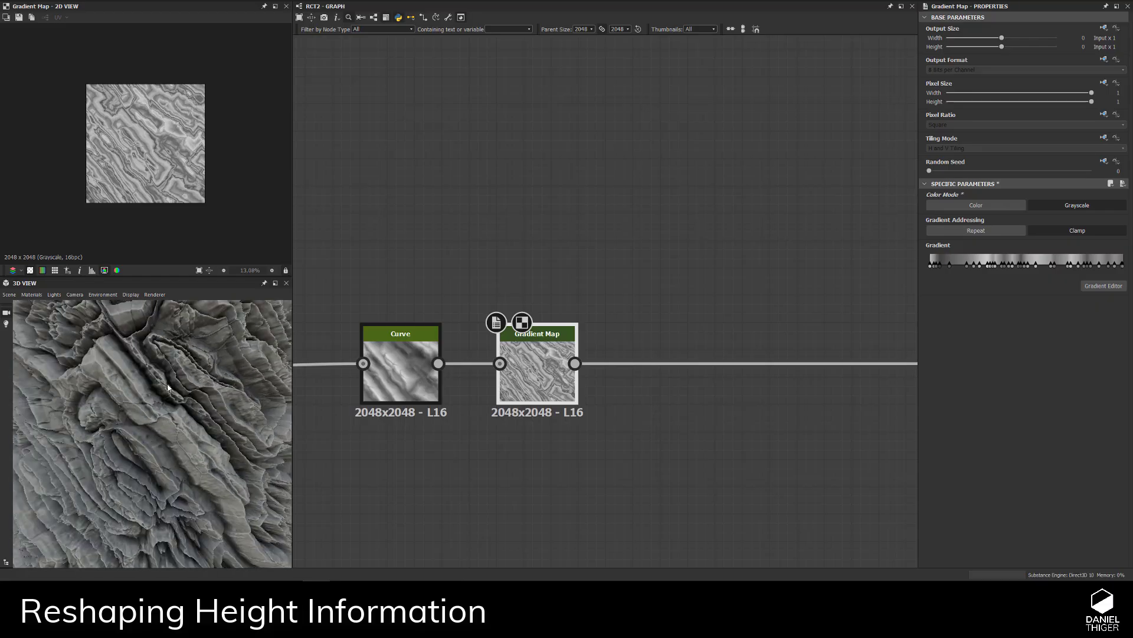
- Move the Gradient Map below the chain and insert a Blend node with it as foreground and the Curve node as background
left_click_drag(532, 369, 523, 466)
scroll(654, 452, "down", 1)
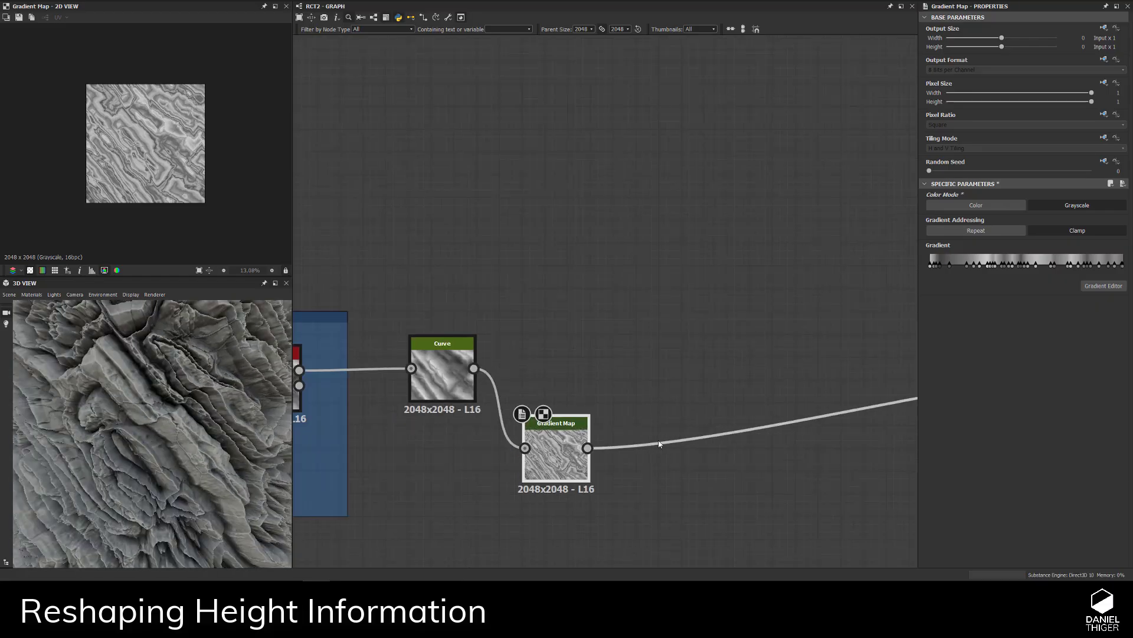
left_click(659, 444)
key("space")
type("bl")
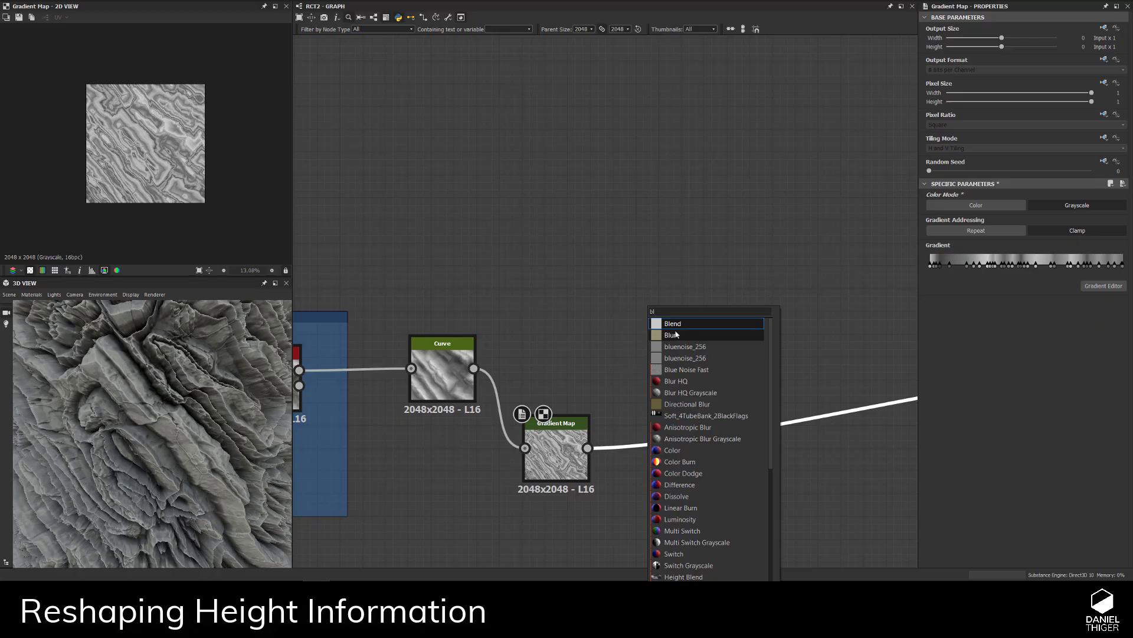
left_click(673, 323)
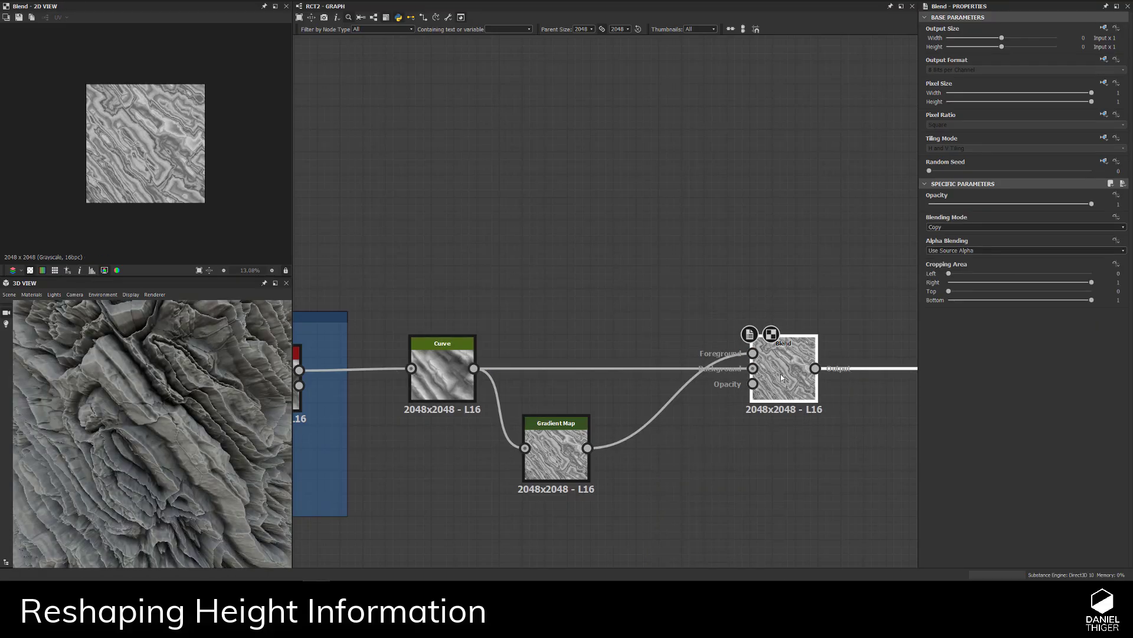
- Lower the Blend node's opacity to 0.06, raise it to 0.14, and inspect the layered rock in 3D
left_click(939, 204)
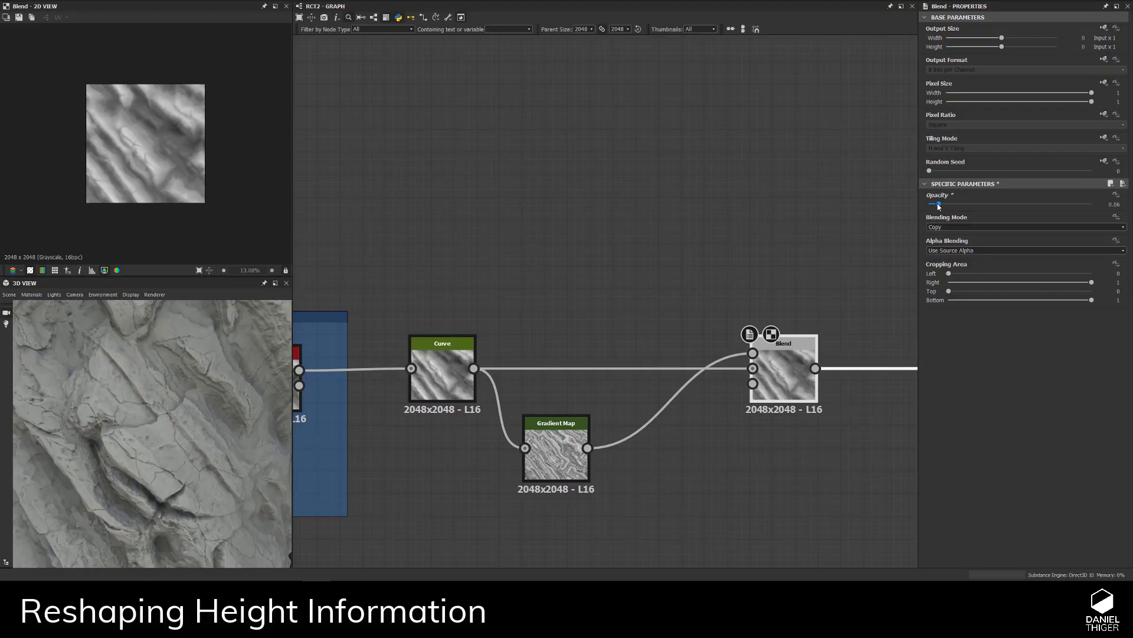
left_click_drag(948, 206, 954, 209)
scroll(285, 406, "down", 5)
scroll(285, 406, "up", 5)
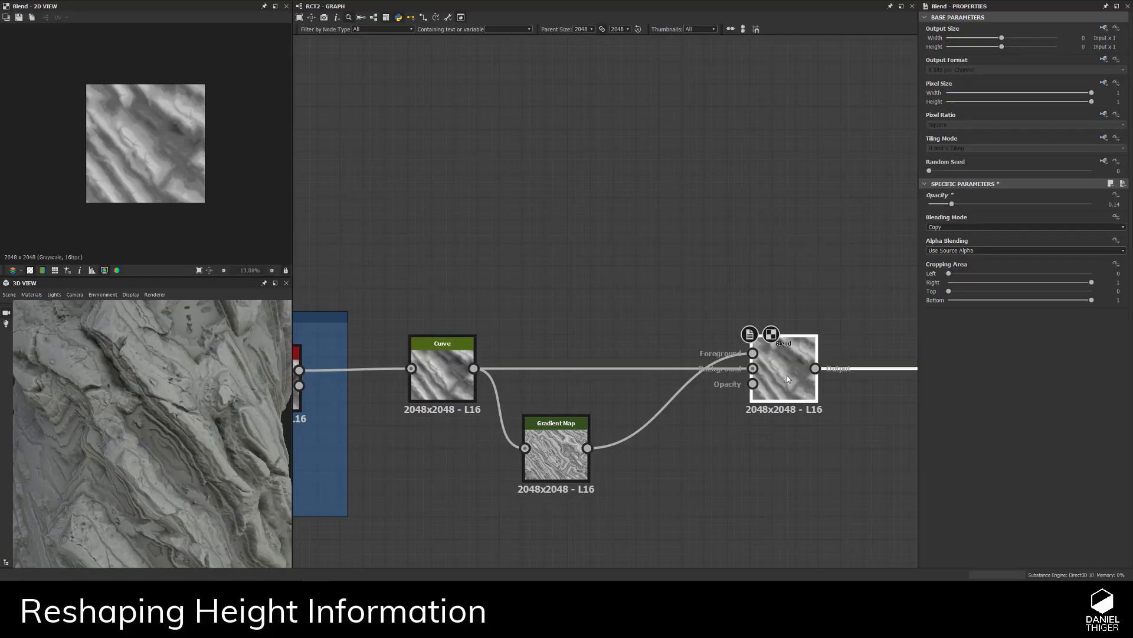
- Delete the Blend node and place the Gradient Map directly after the Curve node in the chain
key("Delete")
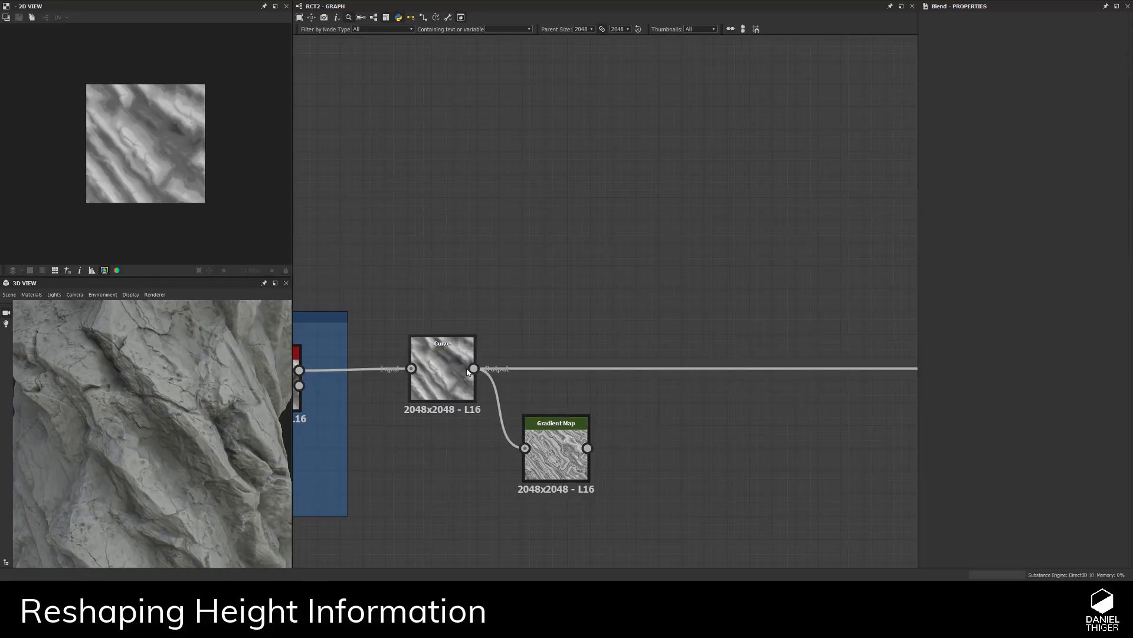
left_click_drag(474, 369, 549, 371, "shift")
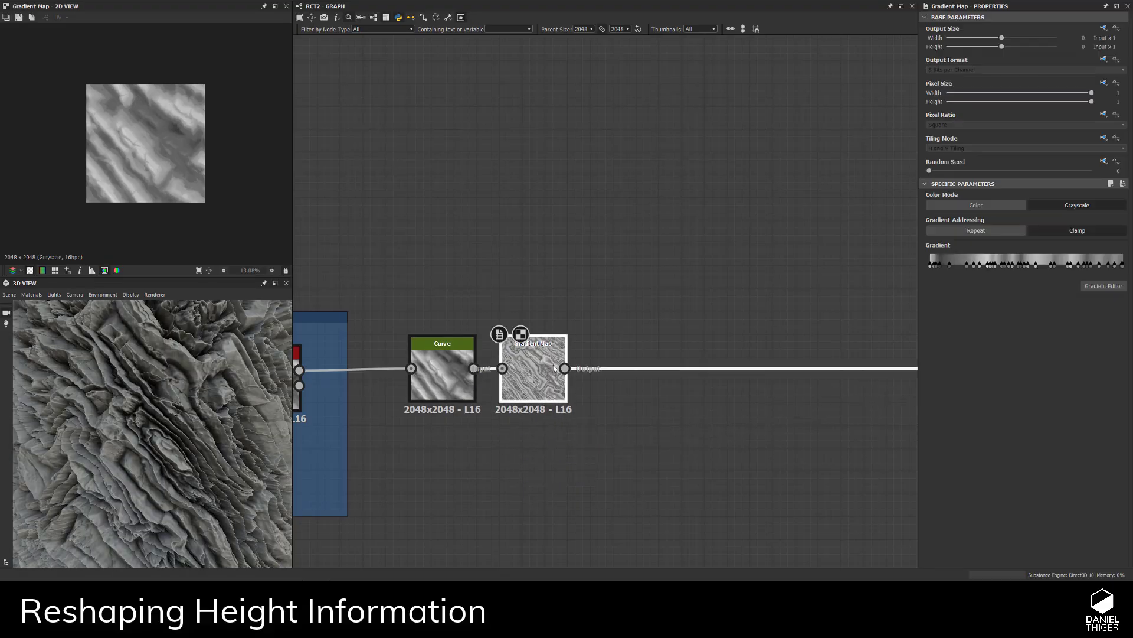
- Clear all picked gradient keys, try and remove a key at about 0.451, and inspect the rock in 3D
left_click(1093, 289)
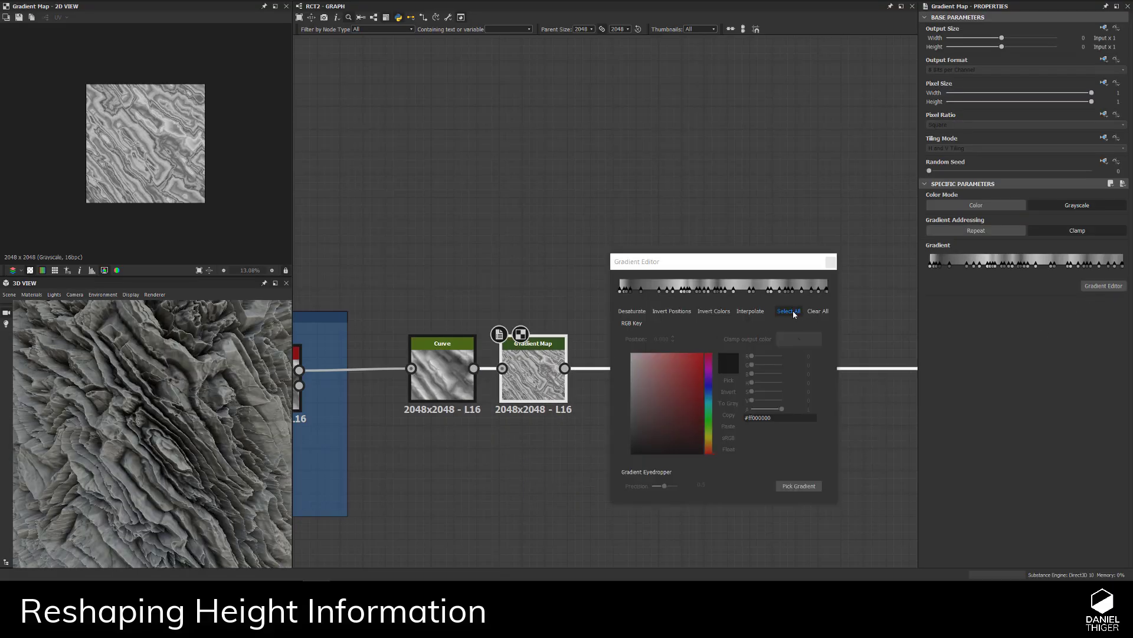
left_click(818, 311)
left_click(713, 286)
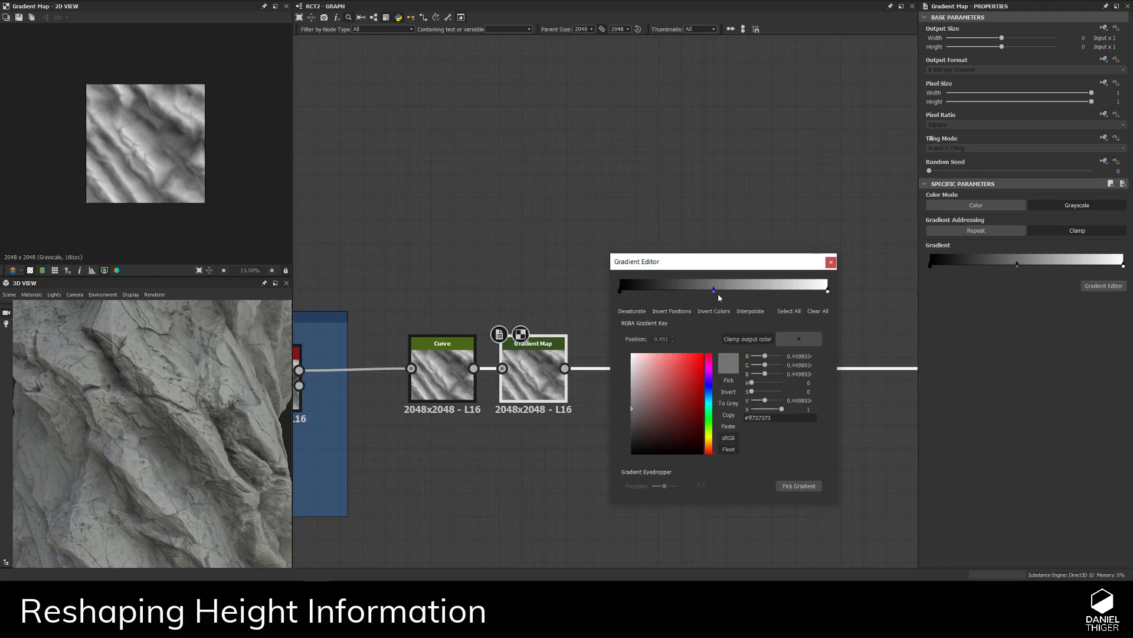
left_click_drag(715, 292, 713, 267)
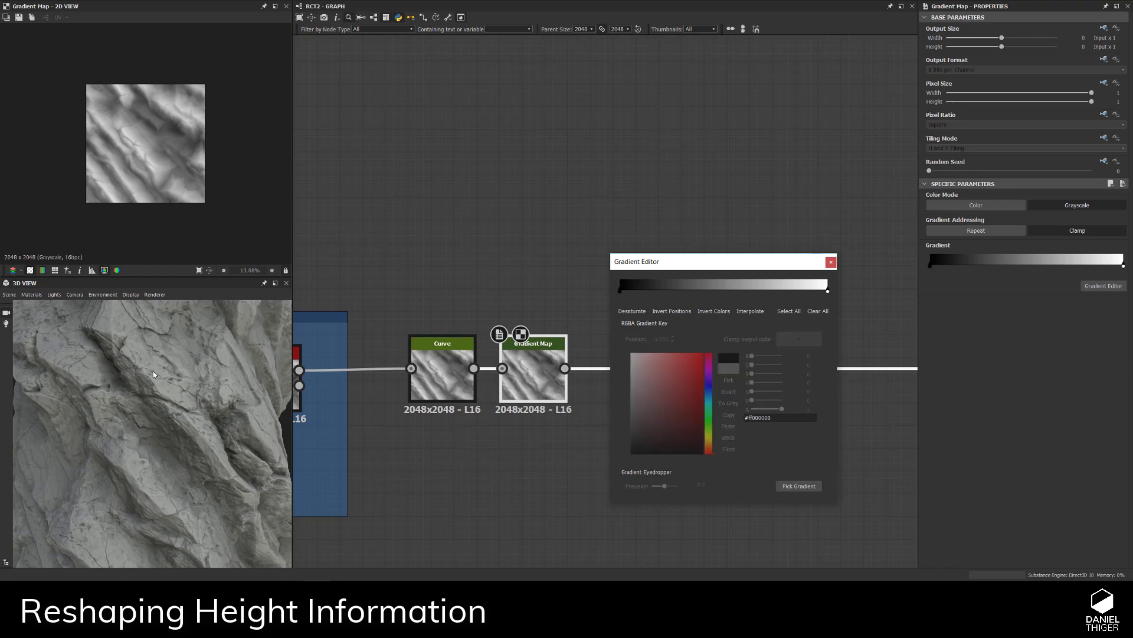
left_click_drag(154, 374, 253, 427)
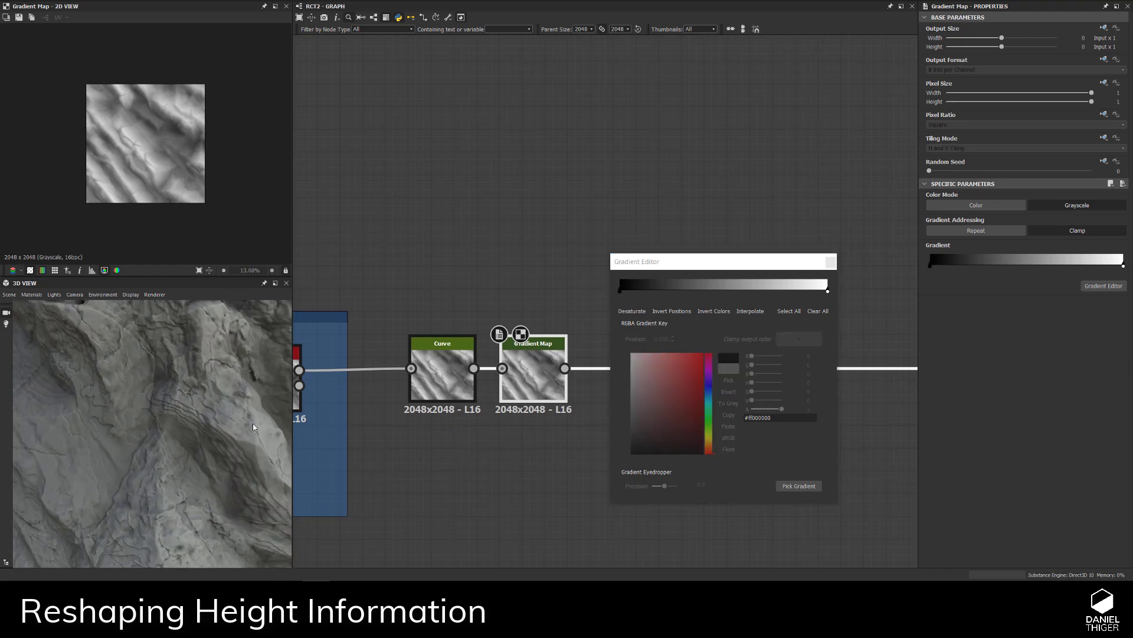
- Add two keys in the gradient's light range and slide them darker, the lower one to 0.613, checking the rock in 3D
left_click(774, 290)
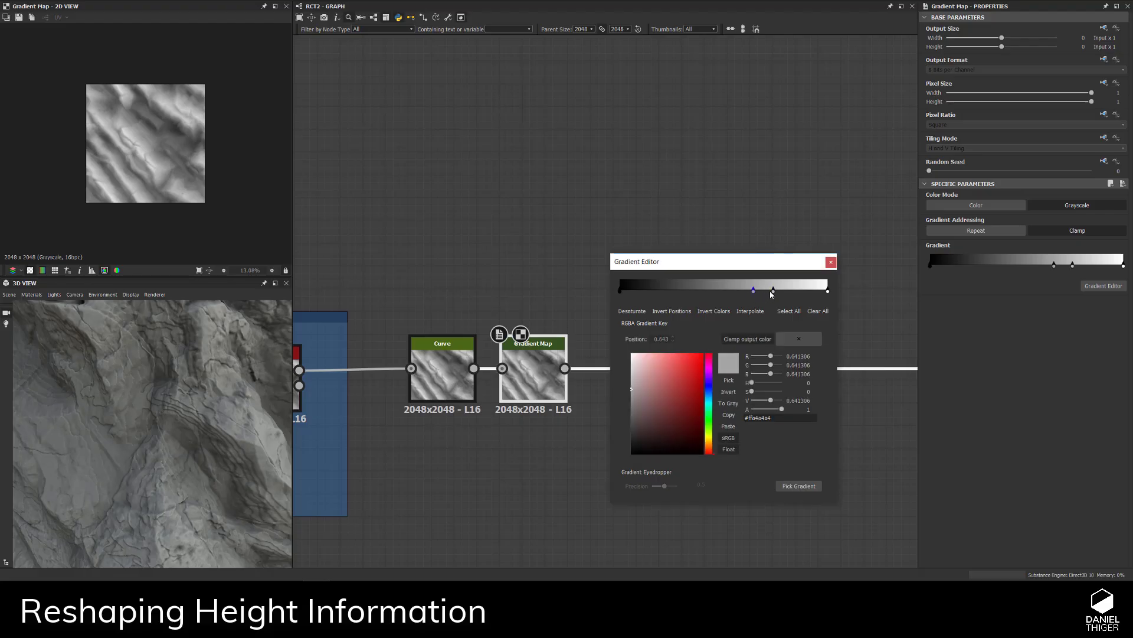
left_click(506, 449)
left_click_drag(774, 294, 757, 294)
left_click_drag(99, 376, 148, 366)
left_click_drag(753, 294, 747, 295)
left_click_drag(224, 479, 230, 407)
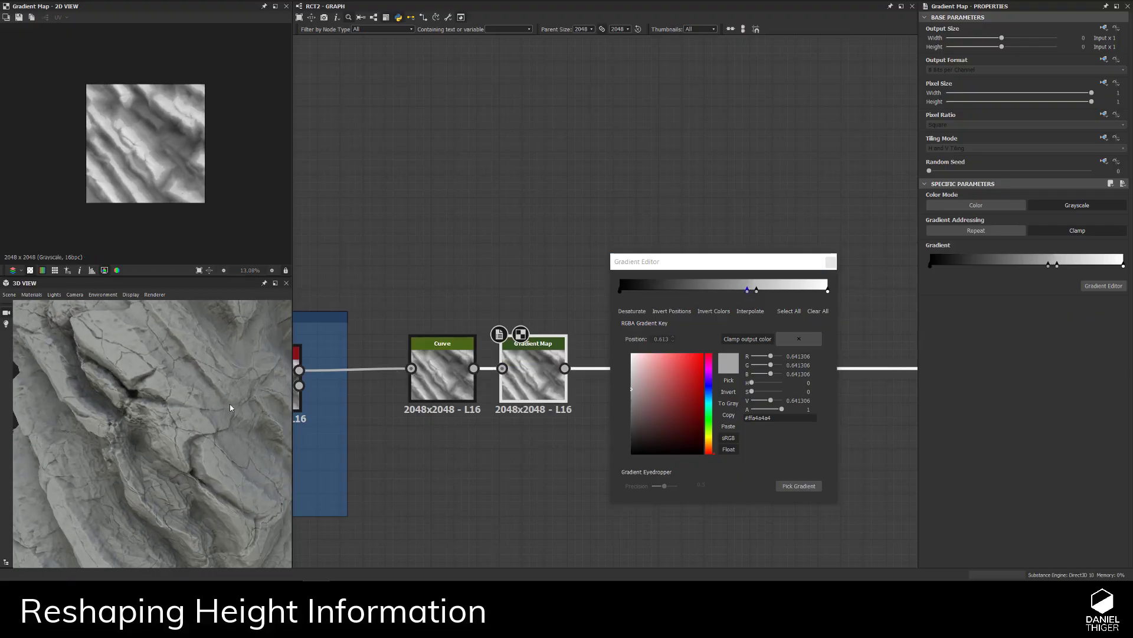
- Add three closely spaced keys in the gradient's dark range and set the middle one at 0.255 to grey #383838
left_click(665, 290)
left_click(682, 289)
left_click(673, 290)
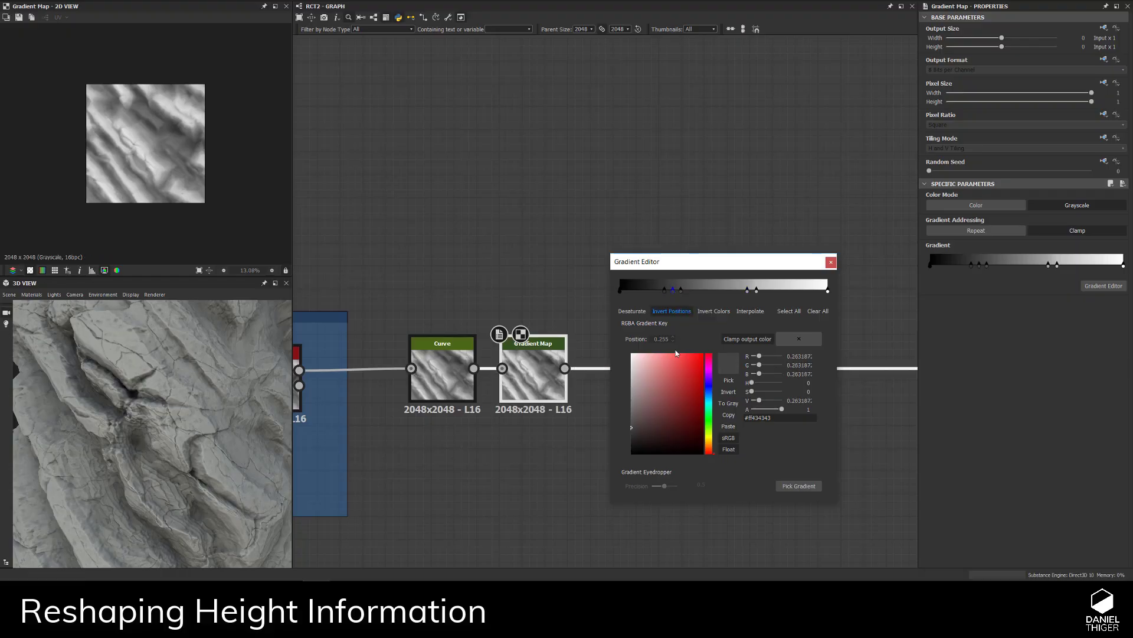
left_click(628, 436)
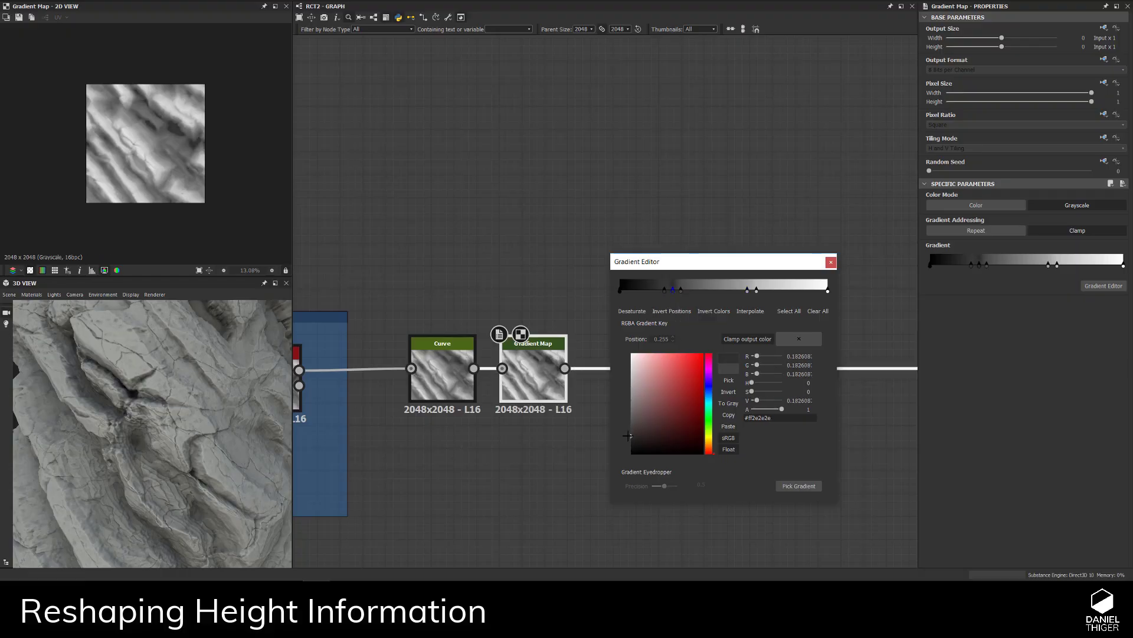
left_click(630, 431)
left_click_drag(95, 449, 122, 393)
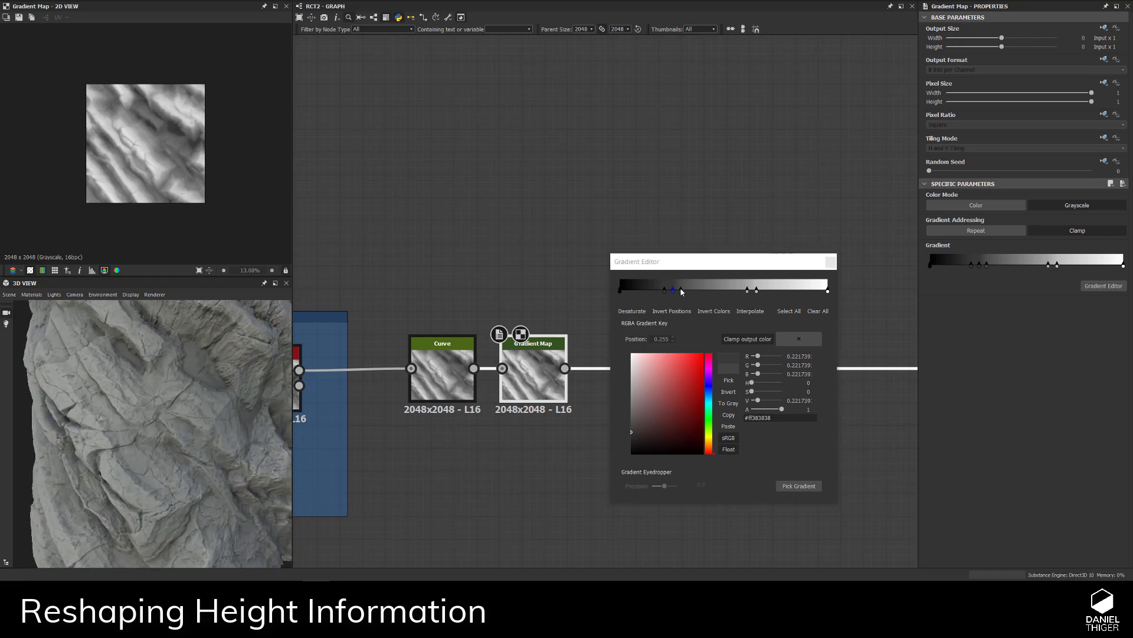
- Nudge the upper dark gradient key, and delete both keys flanking the one at 0.255
mouse_move(681, 290)
left_mouse_down()
mouse_move(698, 290)
mouse_move(684, 287)
left_mouse_up()
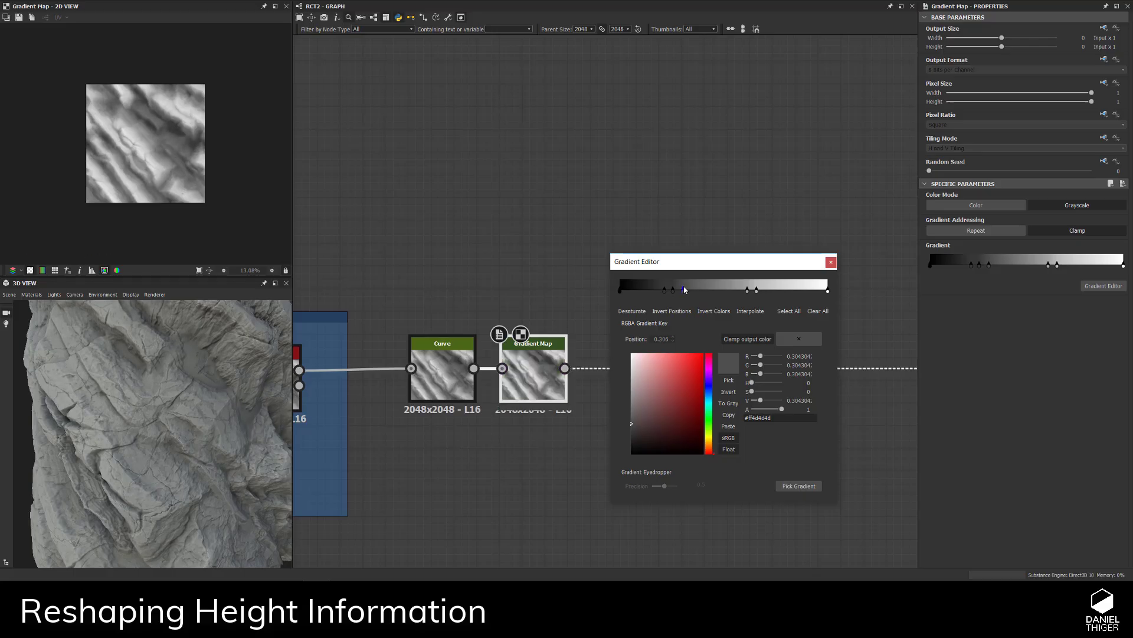
left_click(664, 289)
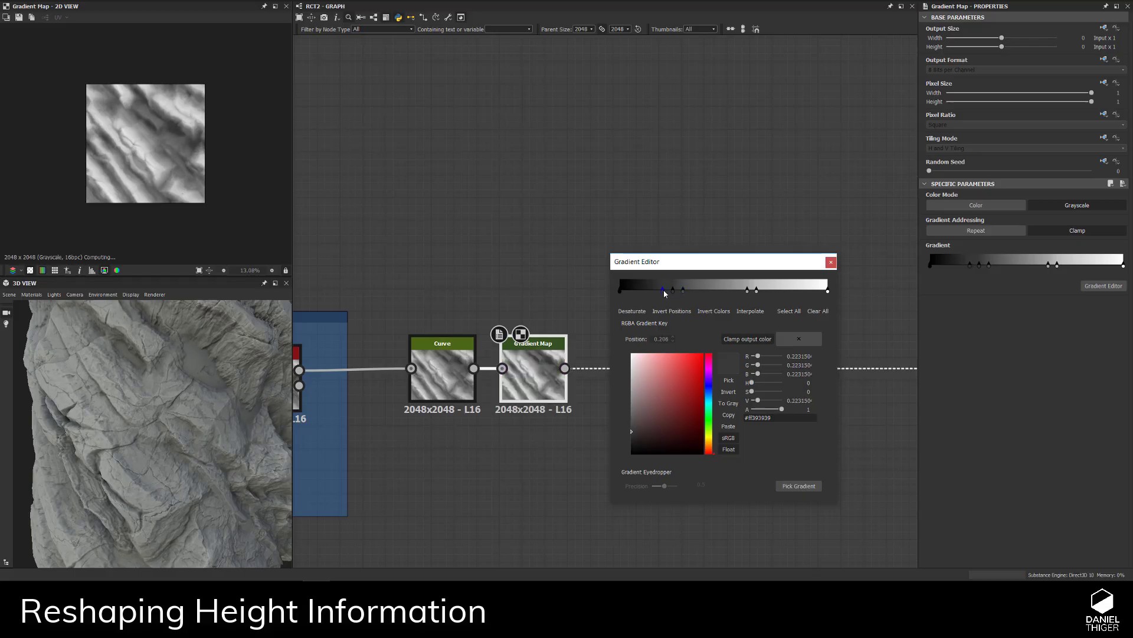
key("Delete")
left_click(682, 290)
key("Delete")
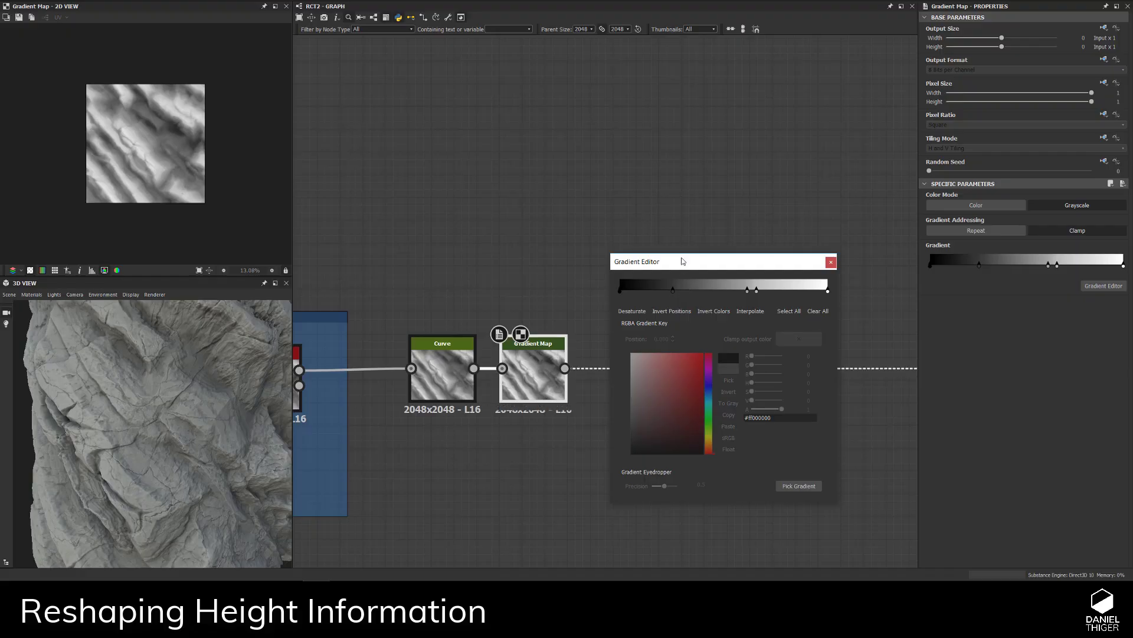
- Delete the three inner gradient keys, leaving only the black and white end keys
left_click(756, 290)
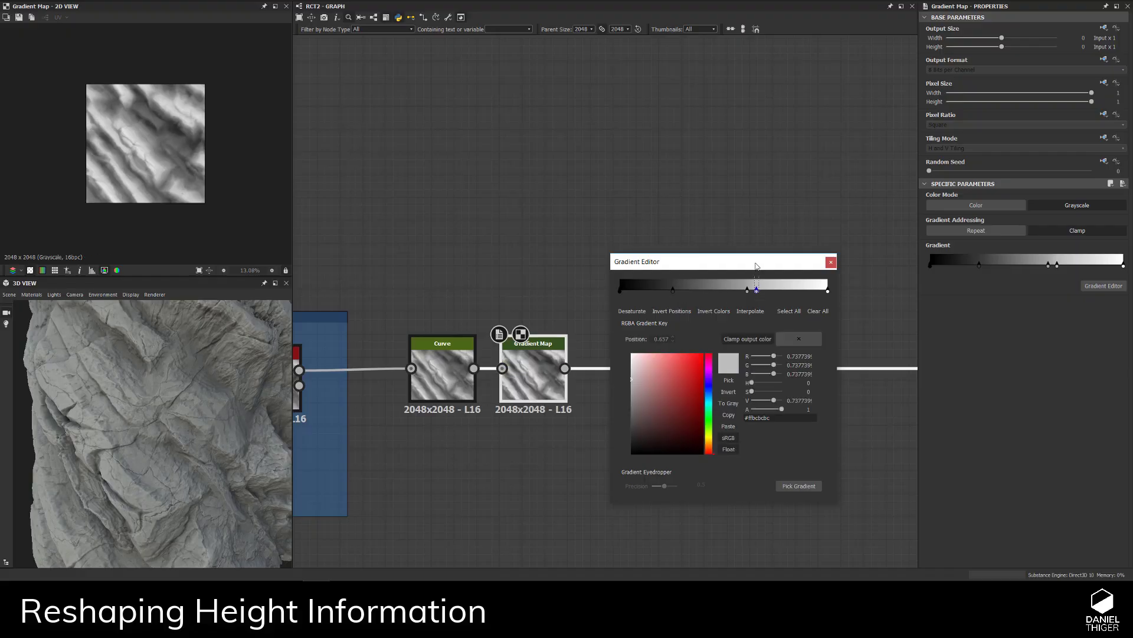
left_click(748, 290)
key("Delete")
left_click(757, 291)
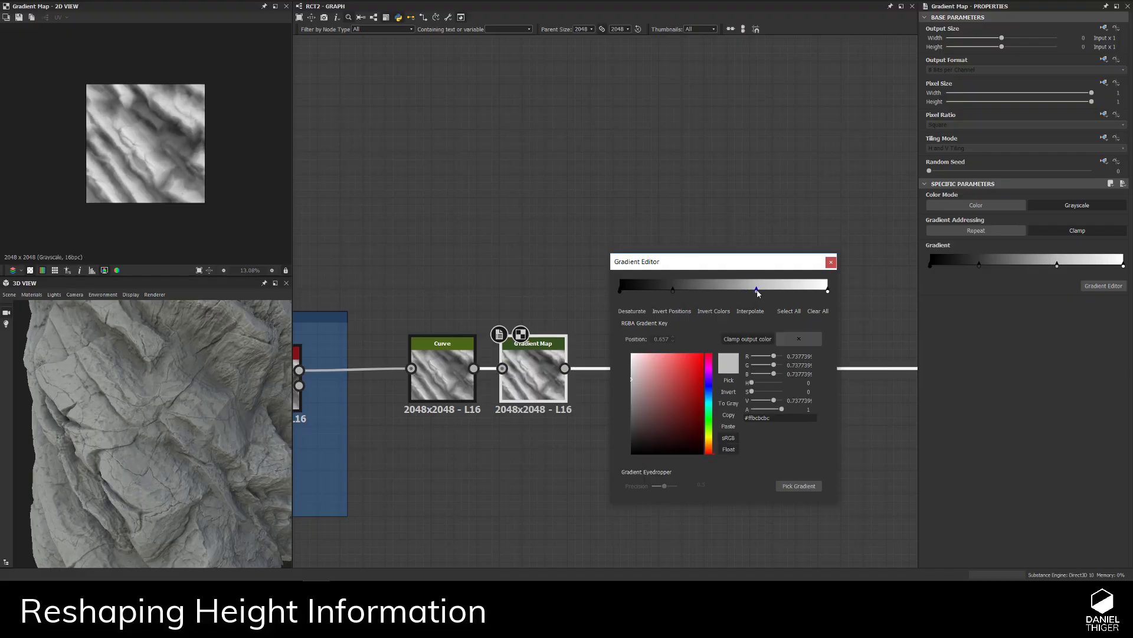
key("Delete")
left_click(672, 290)
key("Delete")
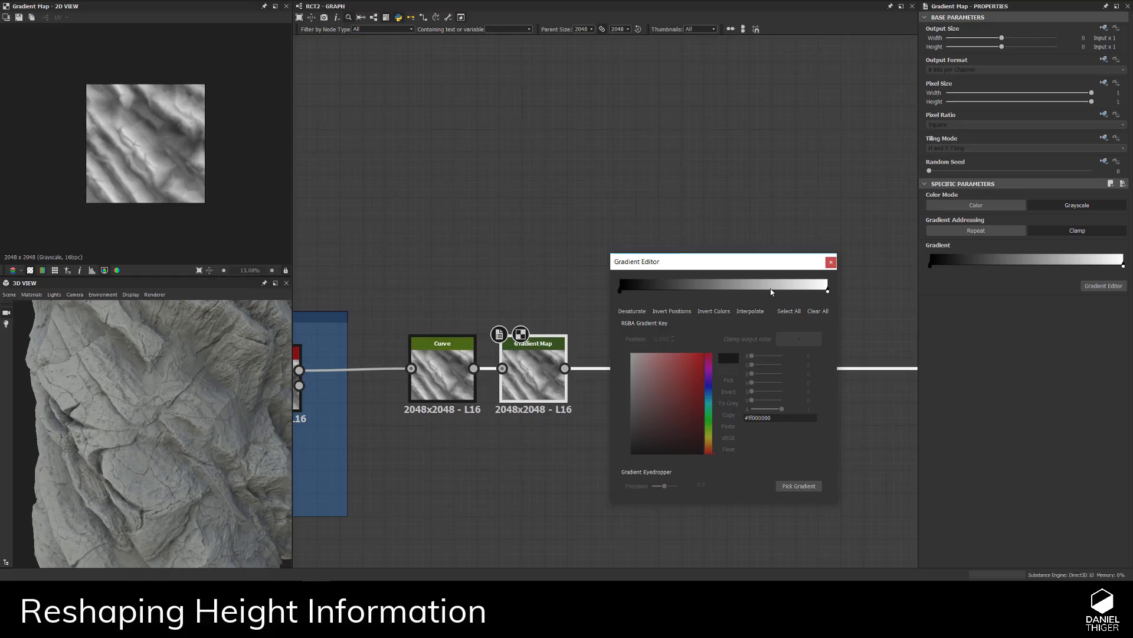
- Add six gradient keys in three pairs across the dark, middle and light ranges, including ones at 0.481 and 0.689
left_click(763, 291)
left_click(707, 290)
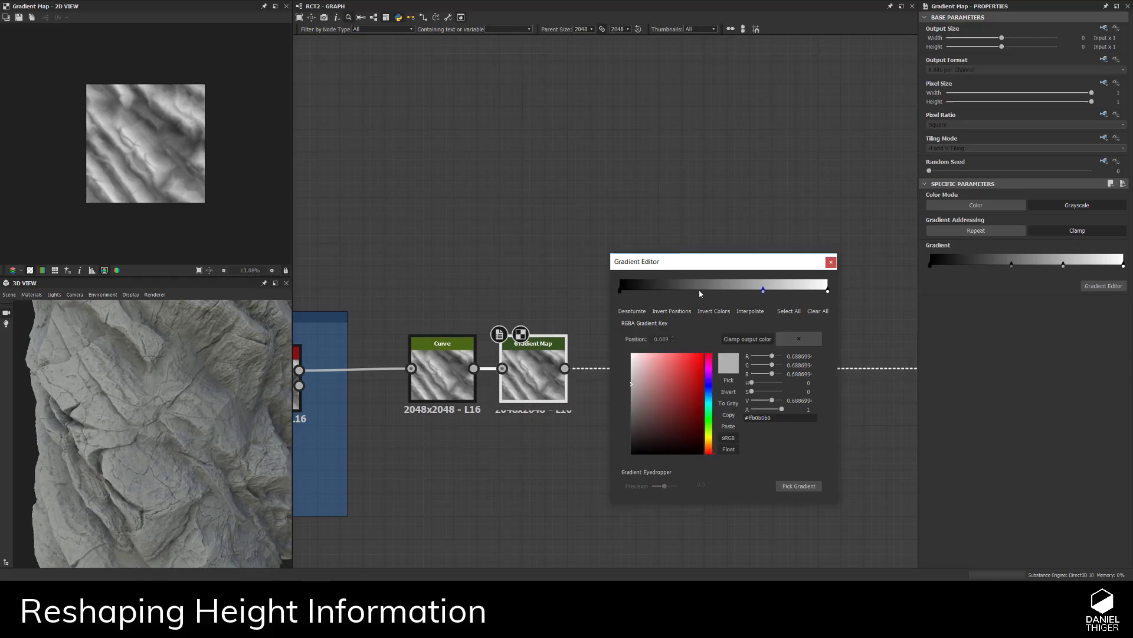
left_click(658, 289)
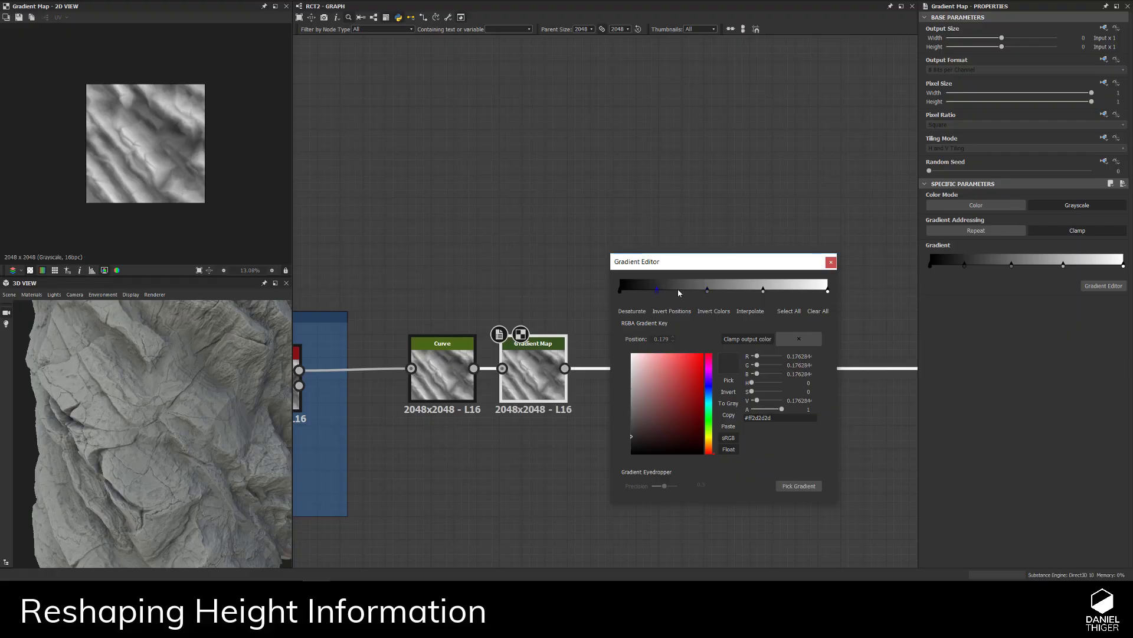
left_click(669, 290)
left_click(720, 289)
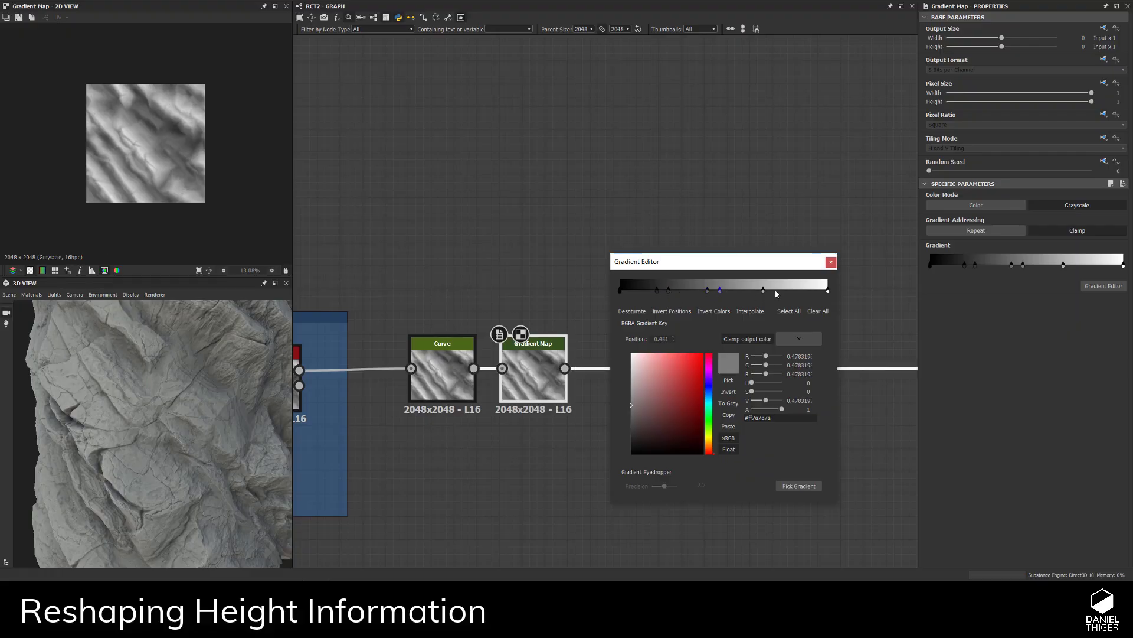
left_click(776, 290)
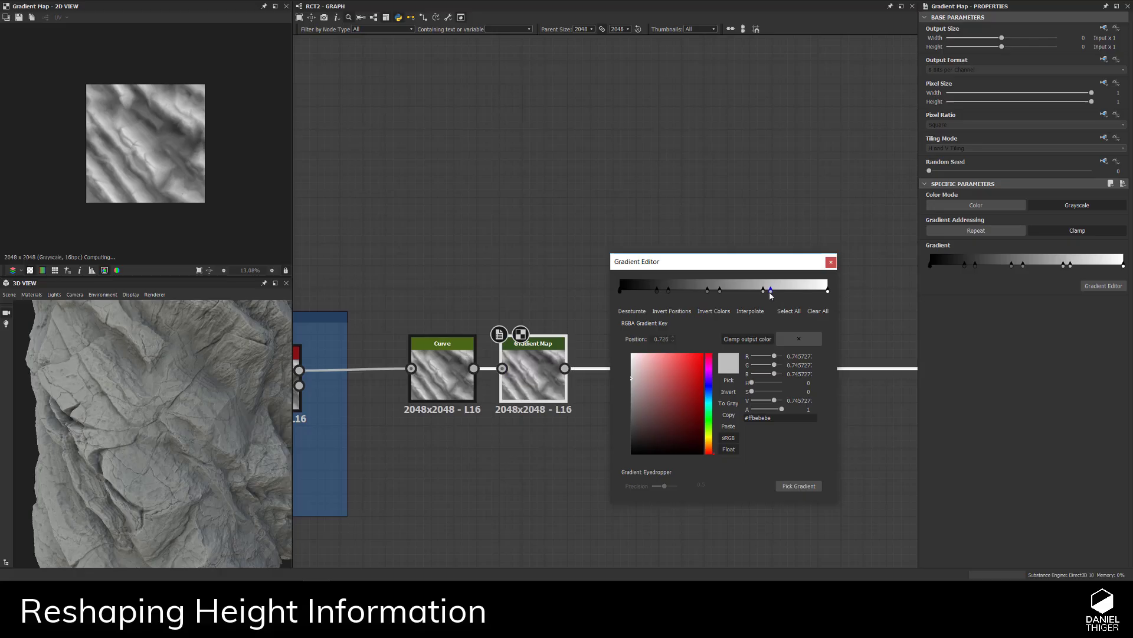
- Tighten the gradient key pairs, moving the lower middle key to 0.448 and the lower dark key to 0.238, and inspect the rock in 3D
left_click_drag(775, 291, 717, 292)
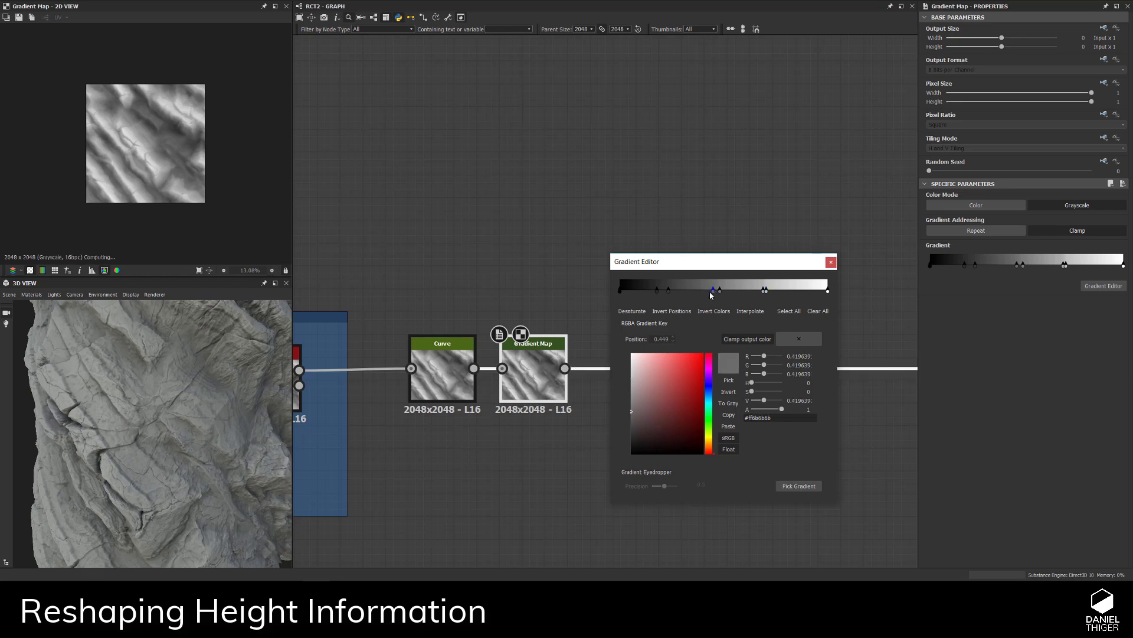
left_click(659, 292)
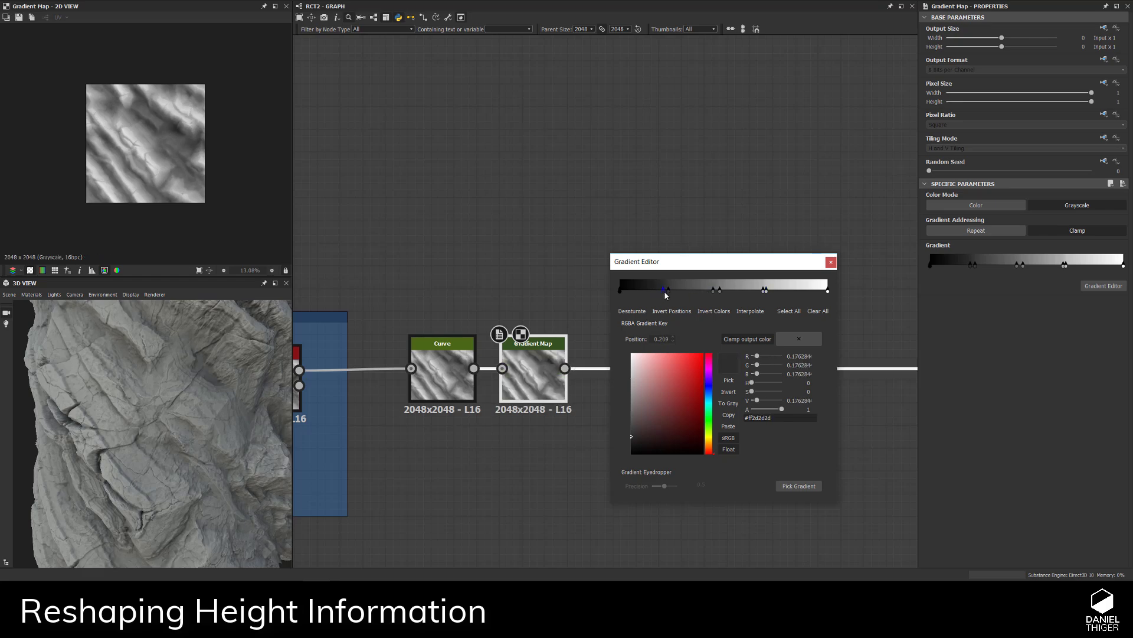
left_click_drag(668, 292, 671, 294)
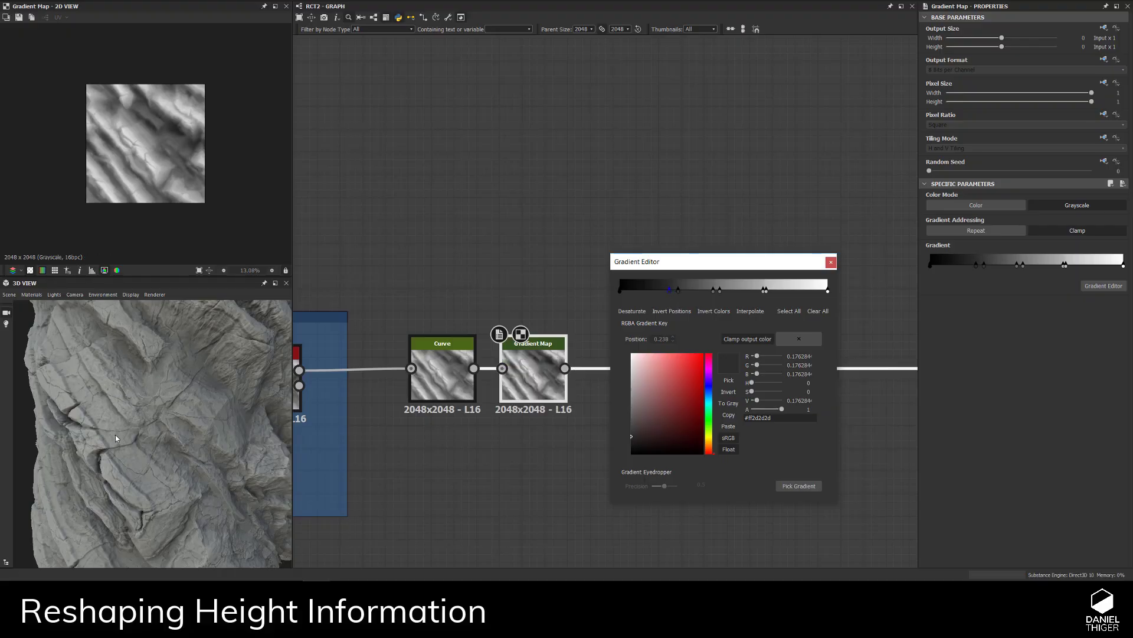
scroll(115, 434, "down", 4)
left_click_drag(115, 435, 147, 381)
scroll(158, 377, "up", 5)
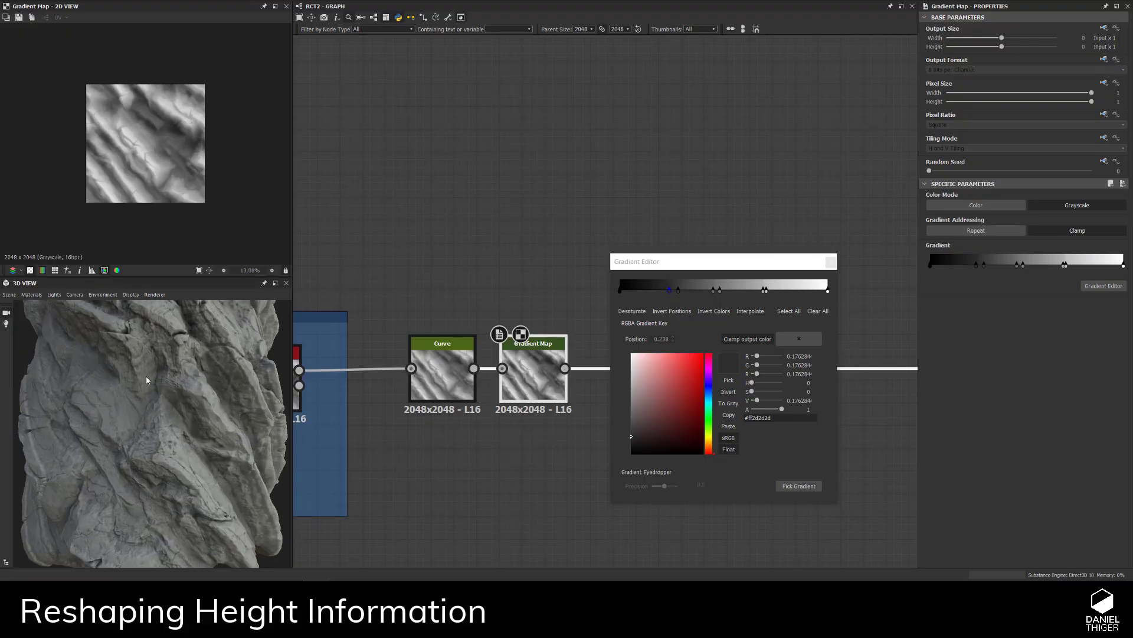
scroll(147, 381, "up", 3)
left_click(831, 261)
- Add a Blend node after the Gradient Map, move the Gradient Map below the main line, and feed the Curve output into the Blend's foreground
middle_click_drag(649, 328, 642, 285)
key("space")
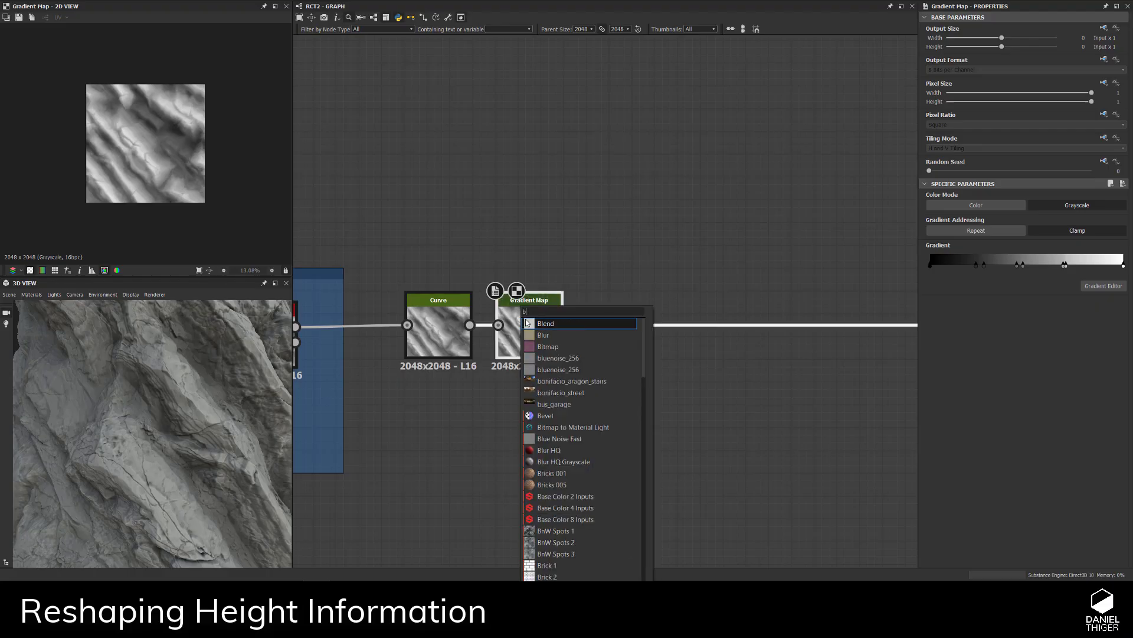
type("b")
left_click(549, 329)
left_click_drag(537, 320, 550, 404)
left_click_drag(470, 325, 612, 310)
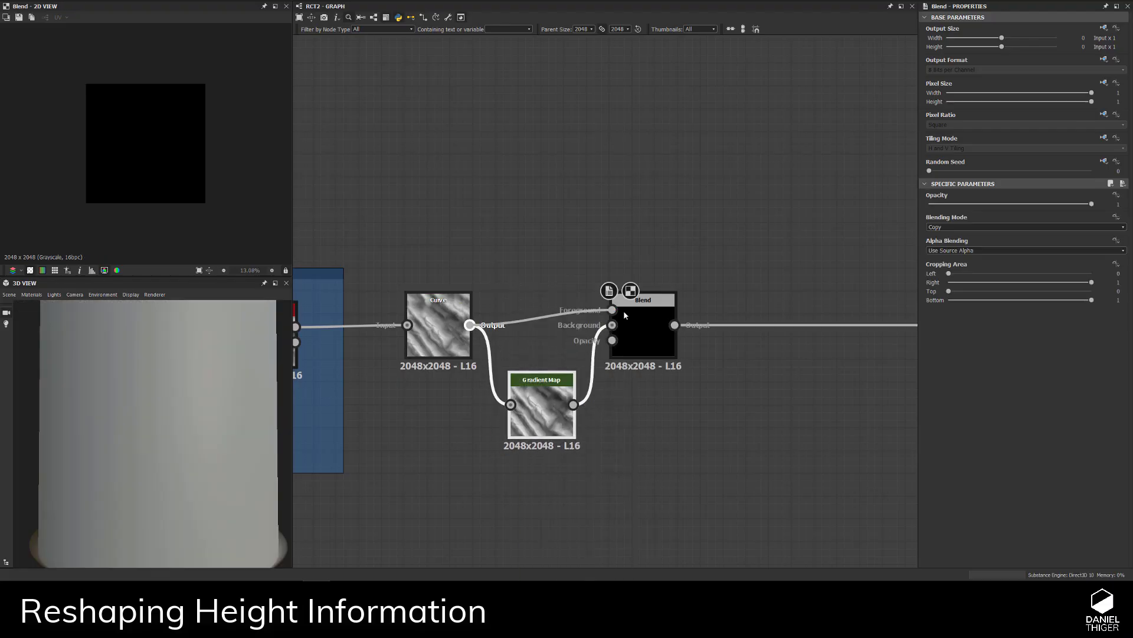
- Set the new Blend node's opacity to 0.5 and check the rock in 3D
left_click(646, 336)
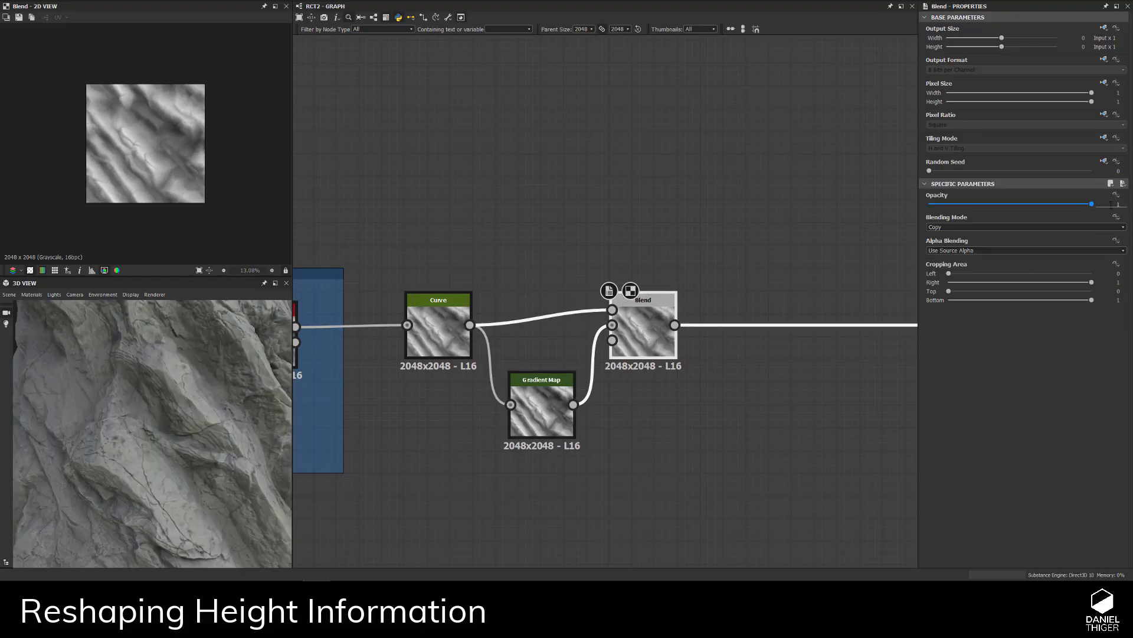
mouse_move(1006, 205)
left_mouse_down()
mouse_move(1086, 206)
mouse_move(972, 199)
mouse_move(1007, 203)
left_mouse_up()
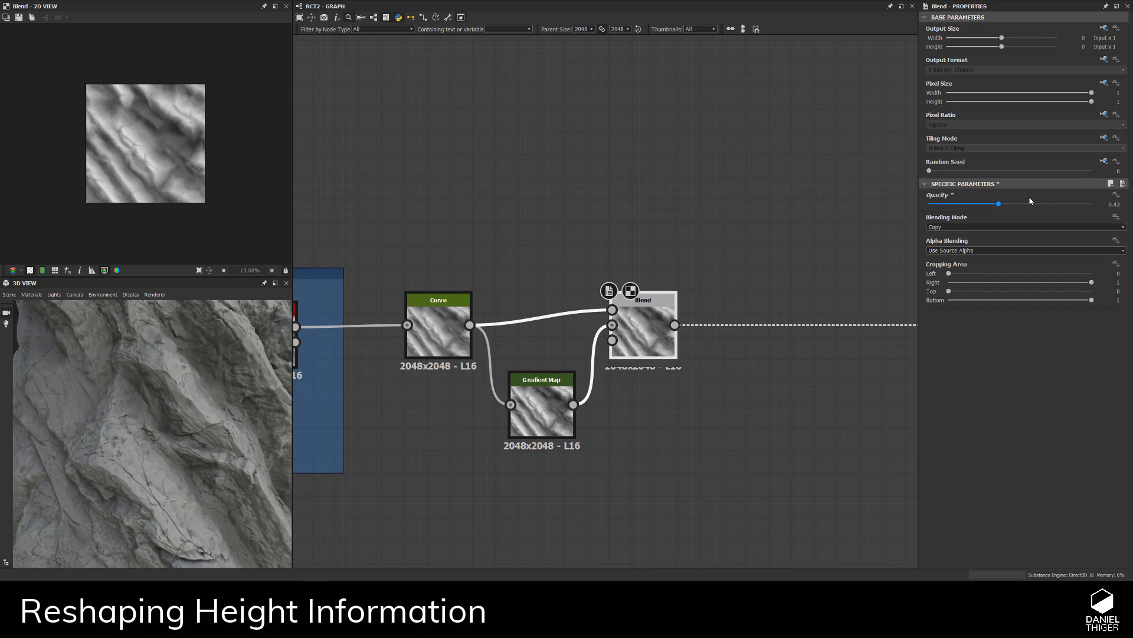
left_click(1114, 204)
key("BackSpace")
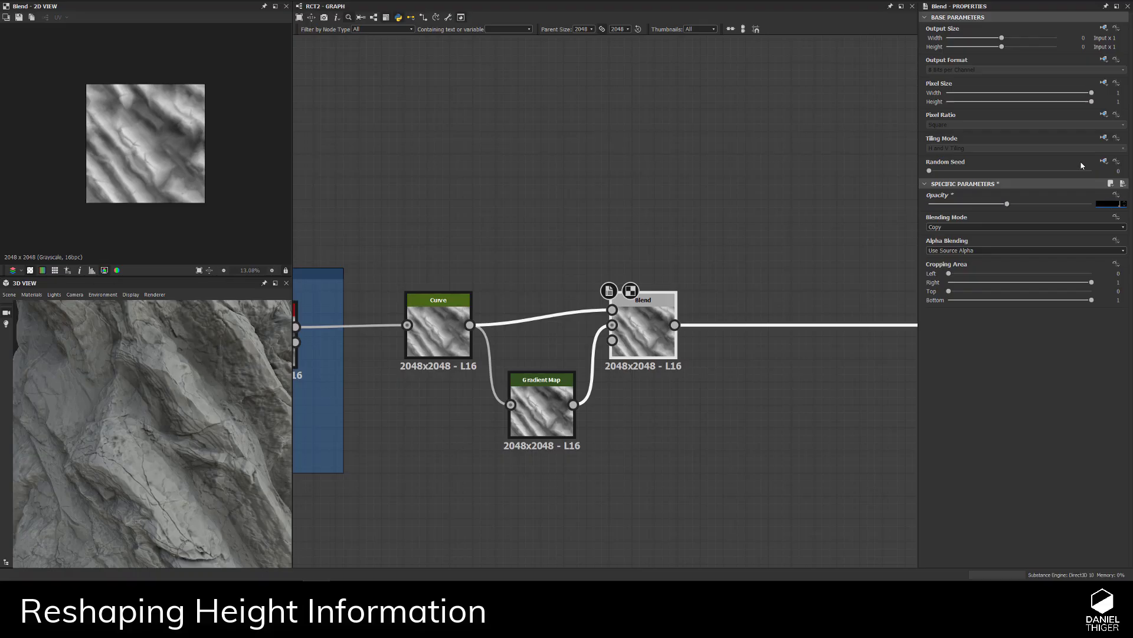
left_click_drag(104, 451, 195, 413)
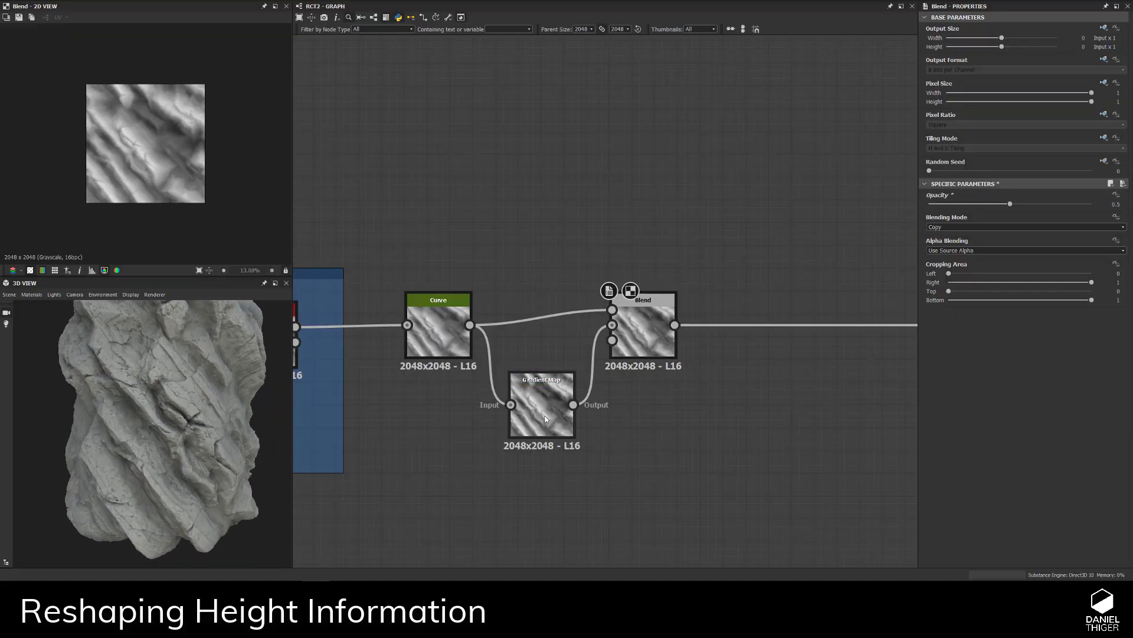
- Frame the Curve, Gradient Map and Blend nodes together, title the frame "Reshaping", and shift it slightly
left_click_drag(392, 248, 687, 457)
right_click(639, 324)
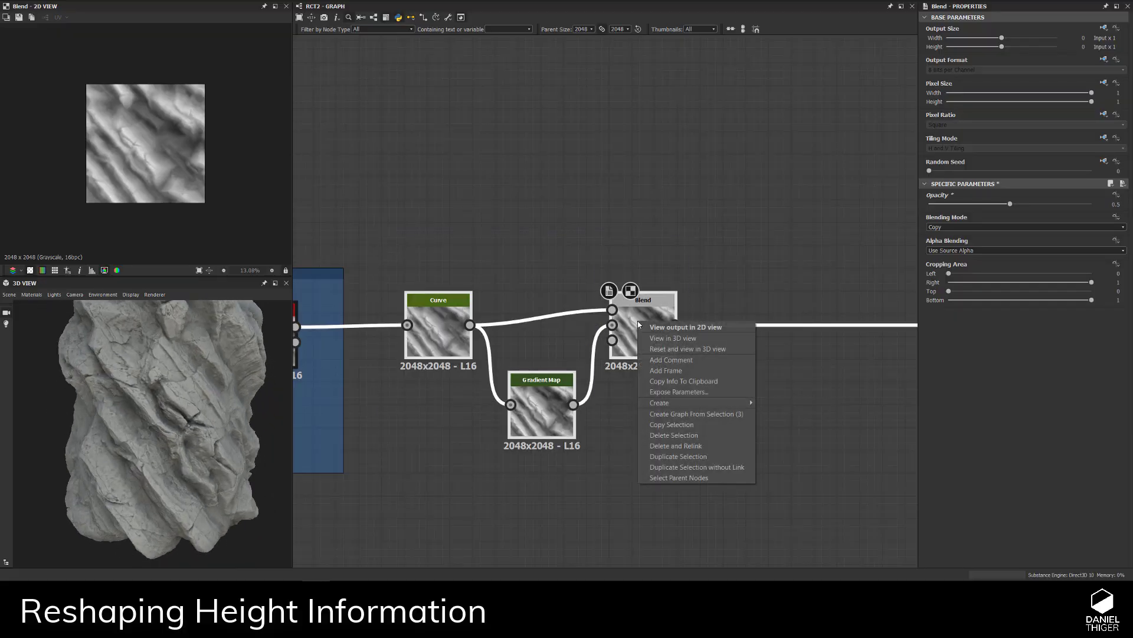
left_click(673, 370)
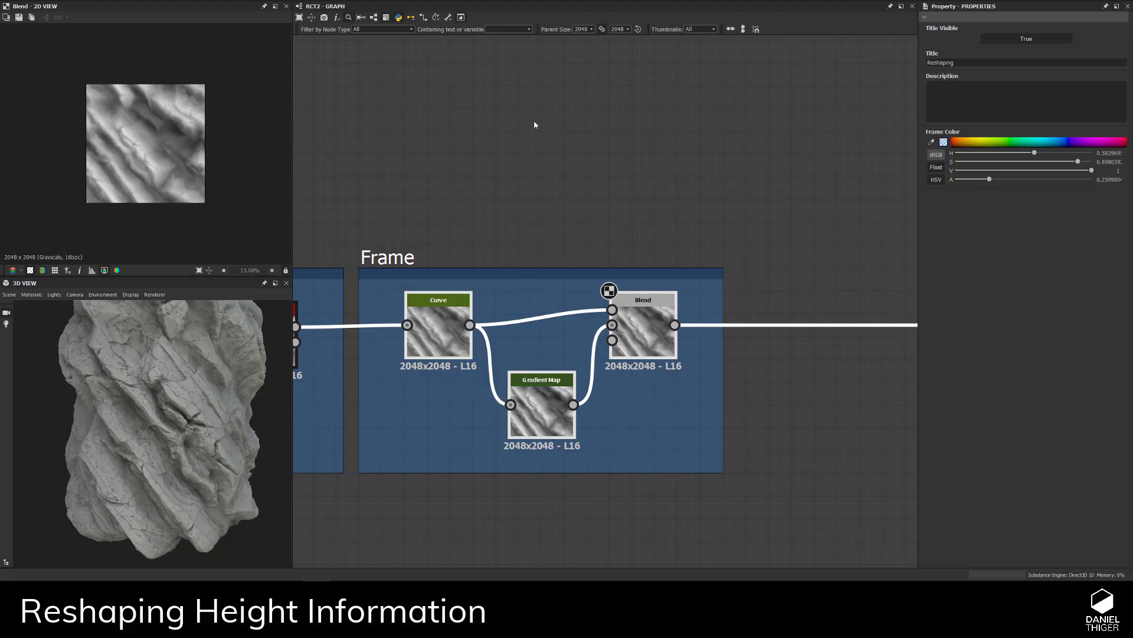
key("Return")
left_click_drag(425, 256, 433, 256)
- Try raising the midpoint of the Curve node's luminance curve while viewing the rock up close
left_click(543, 407)
double_click(551, 407)
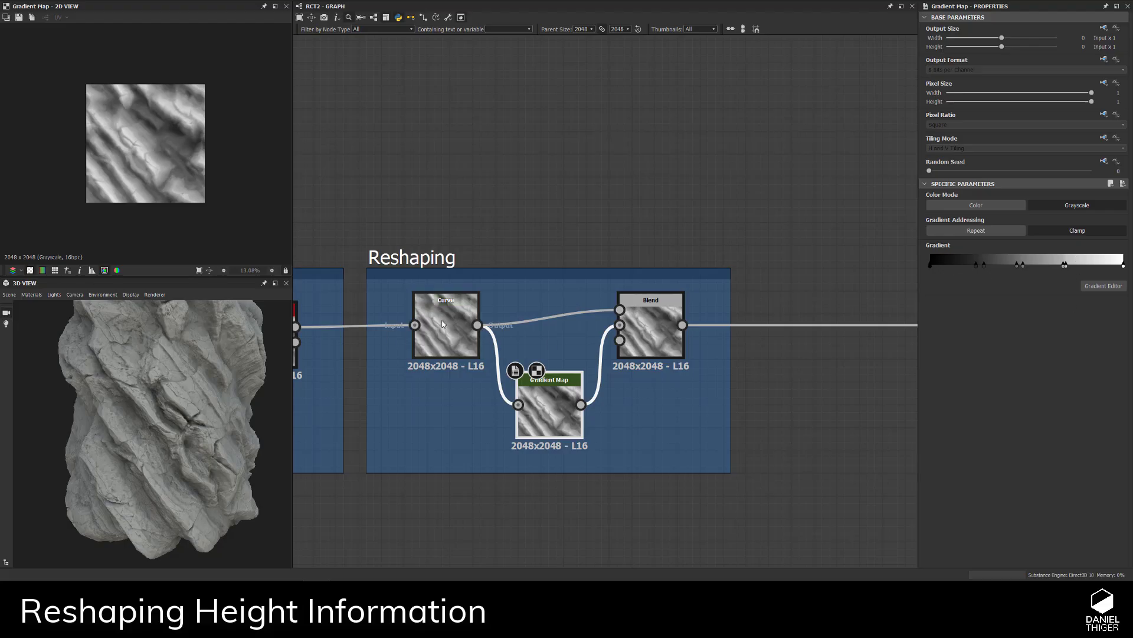
double_click(443, 324)
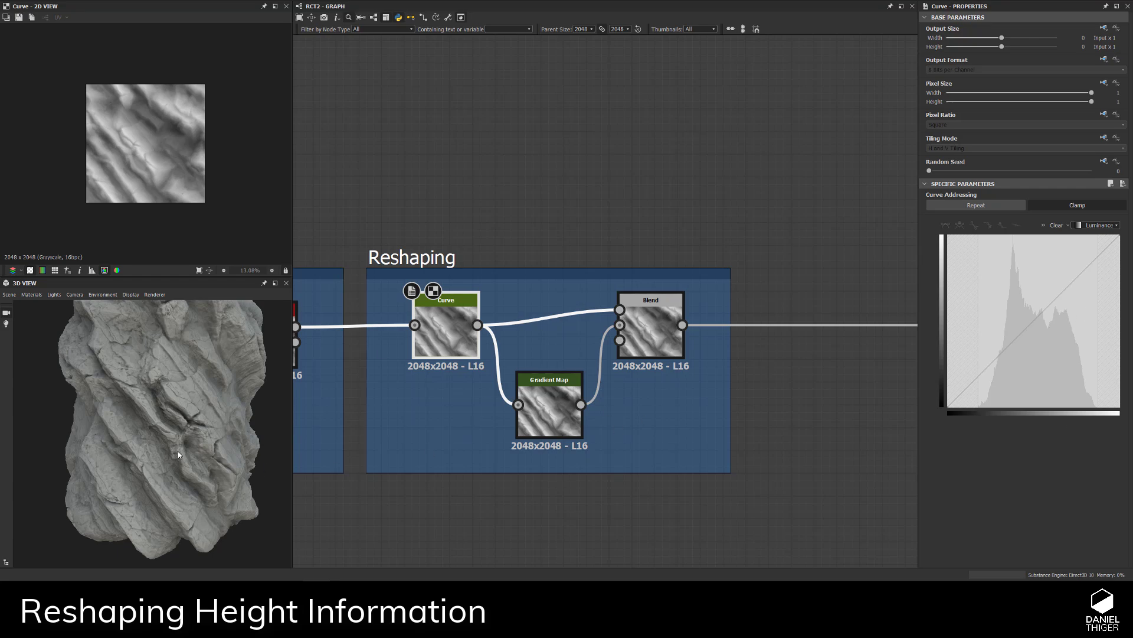
scroll(178, 451, "up", 5)
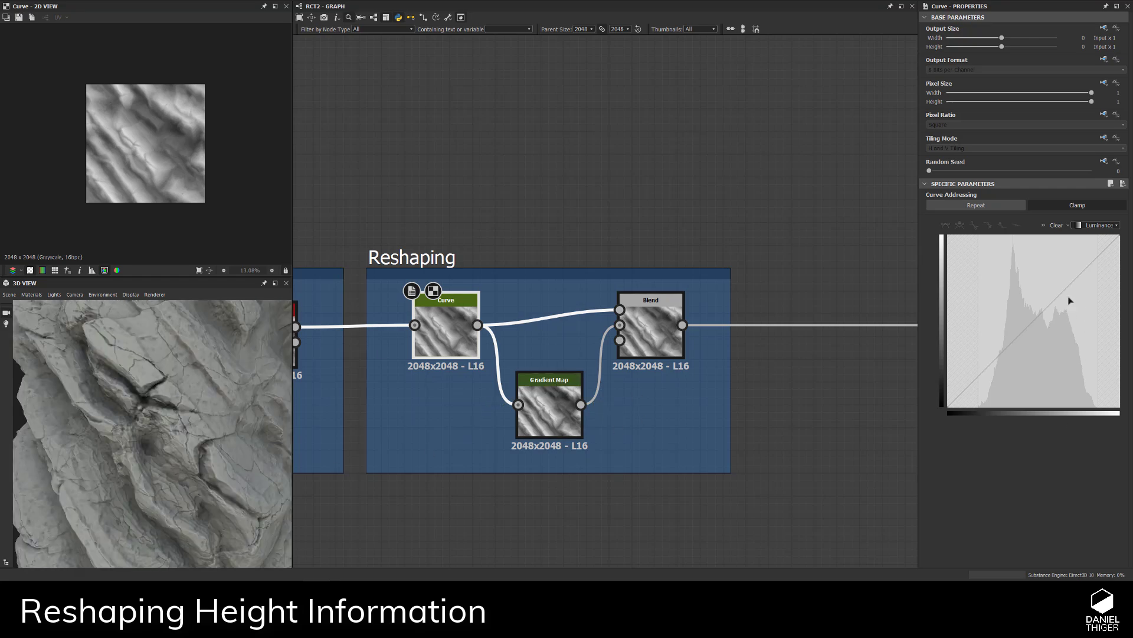
left_click_drag(1032, 325, 1033, 300)
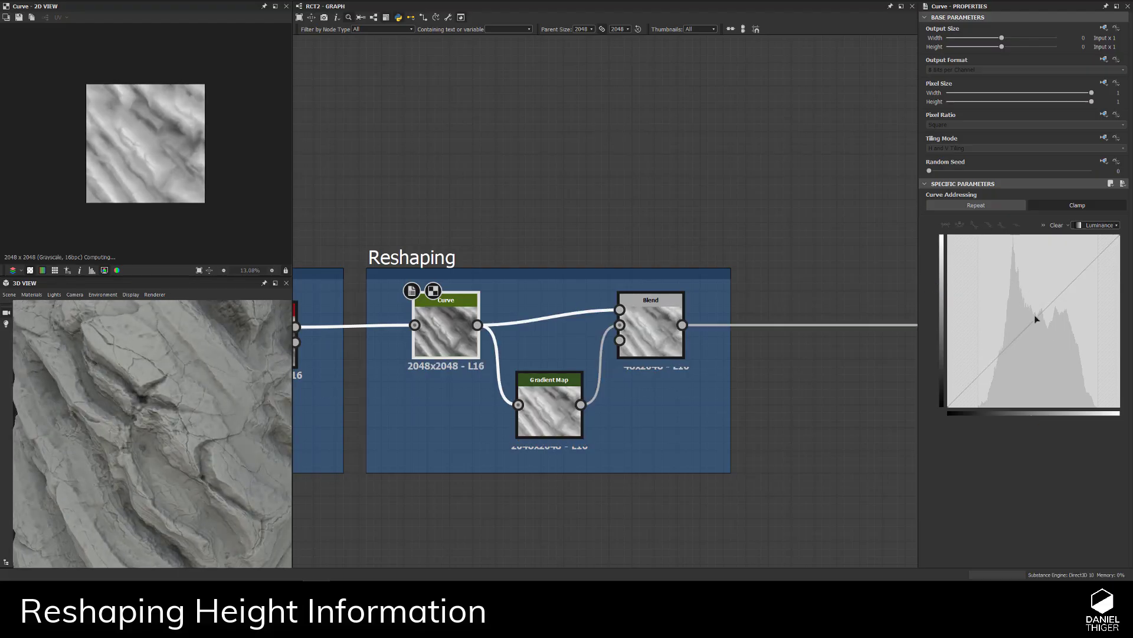
- Review the Gradient Map node's key layout in the Gradient Editor
left_click(534, 413)
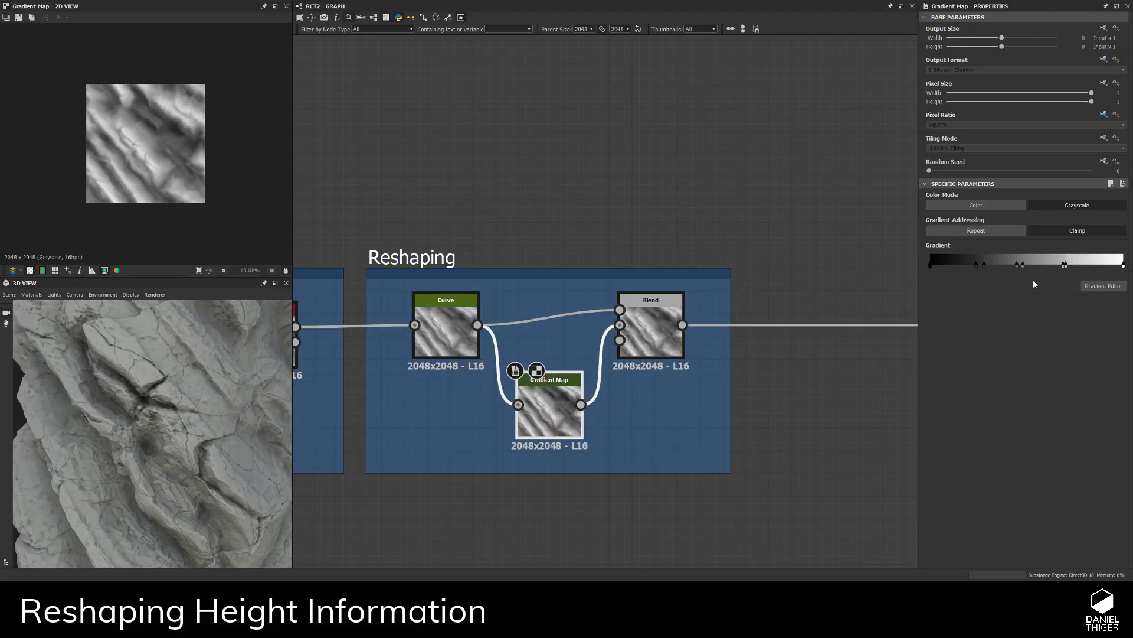
left_click(1095, 287)
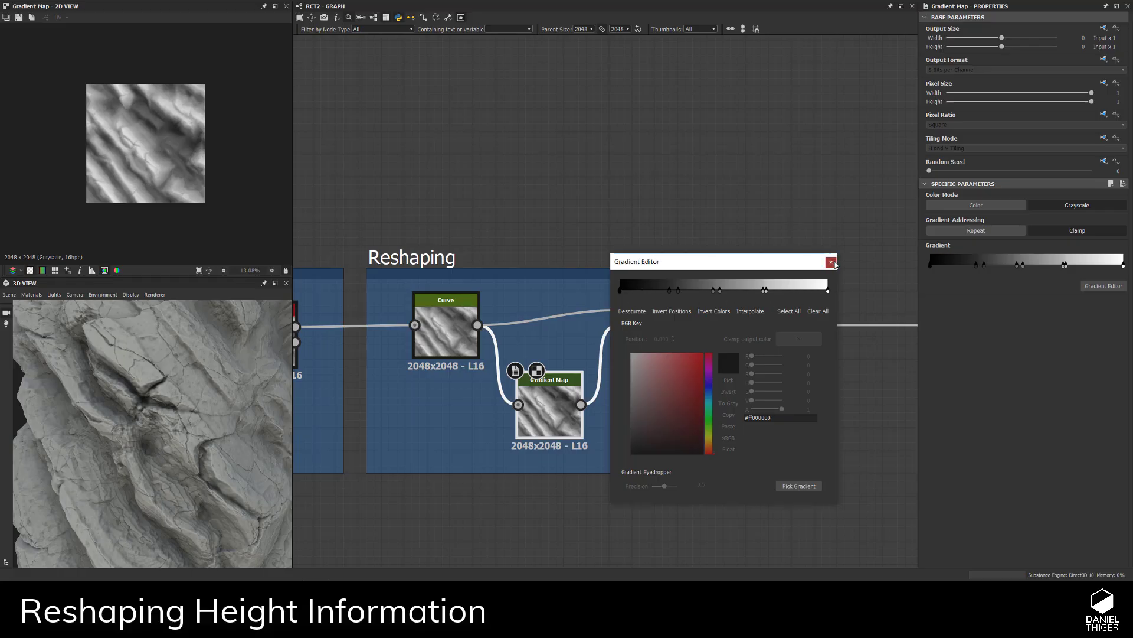
left_click(831, 262)
- Examine the fine surface detail of the rock in 3D and close up across the normal map
mouse_move(195, 425)
left_mouse_down()
mouse_move(182, 451)
mouse_move(186, 440)
left_mouse_up()
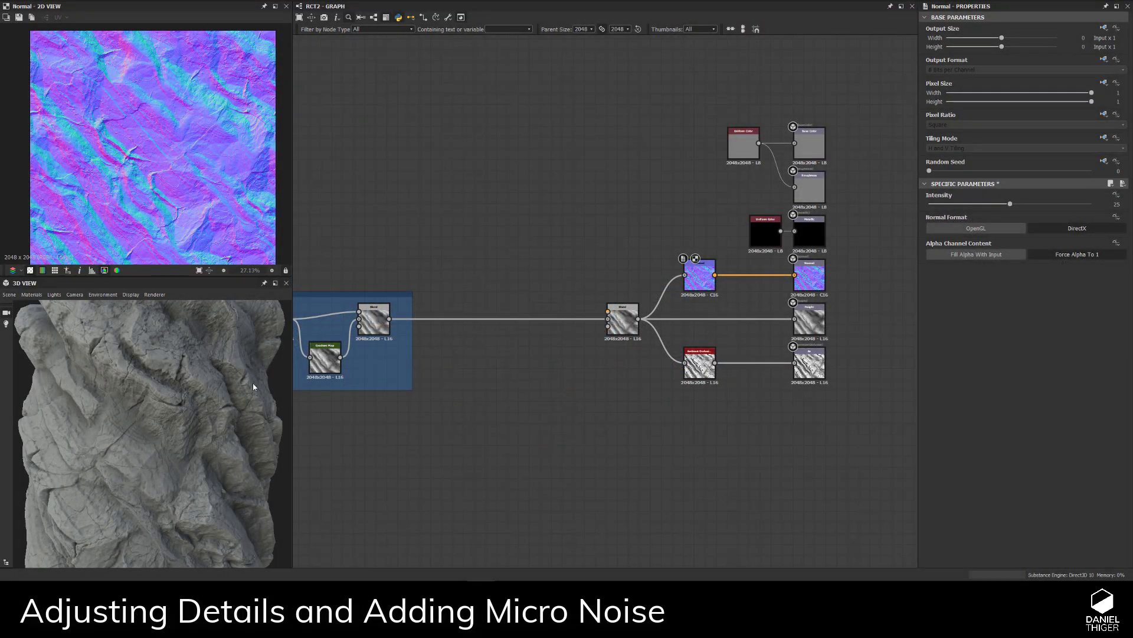
left_click_drag(179, 407, 160, 351)
left_click_drag(161, 428, 131, 426)
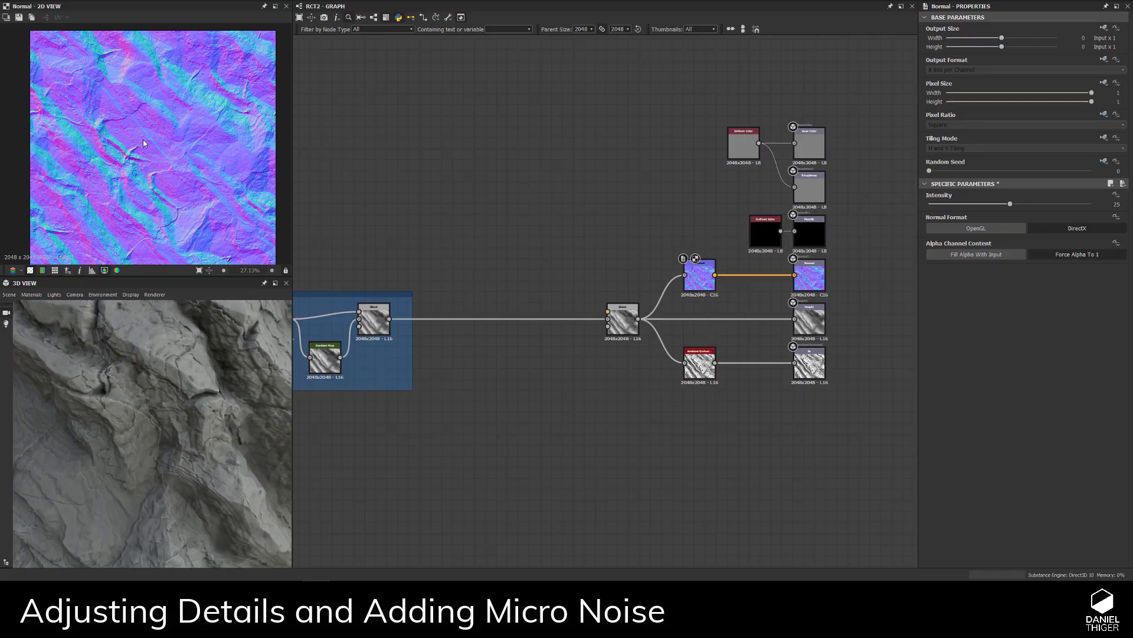
scroll(143, 142, "up", 5)
middle_click_drag(159, 158, 97, 177)
scroll(97, 148, "down", 3)
middle_click_drag(74, 111, 77, 53)
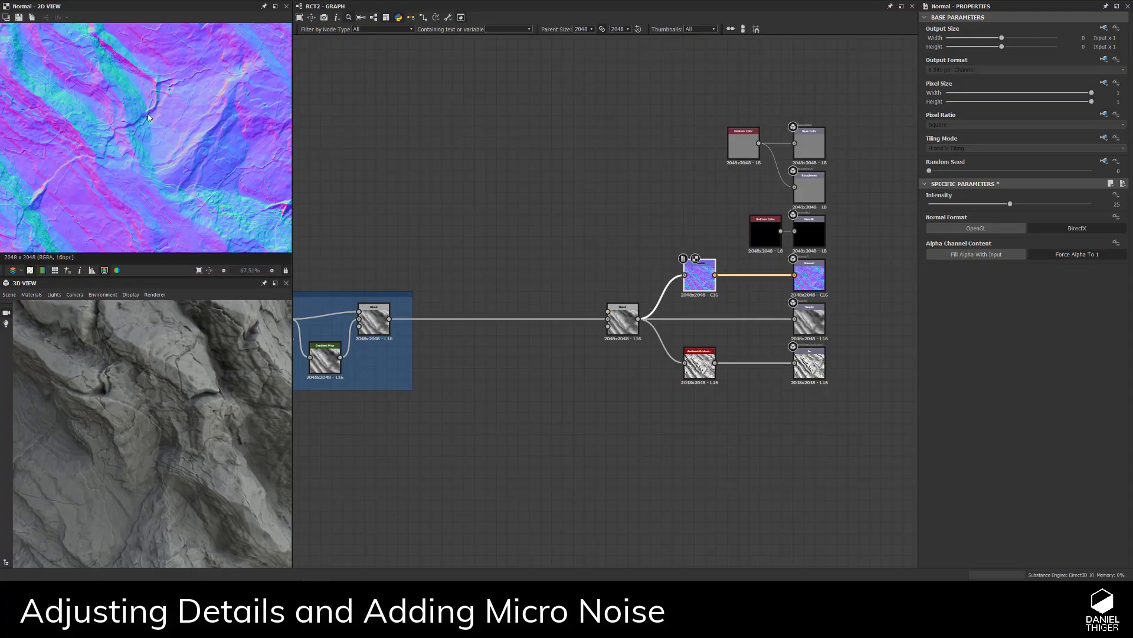
middle_click_drag(148, 117, 253, 207)
scroll(150, 86, "down", 2)
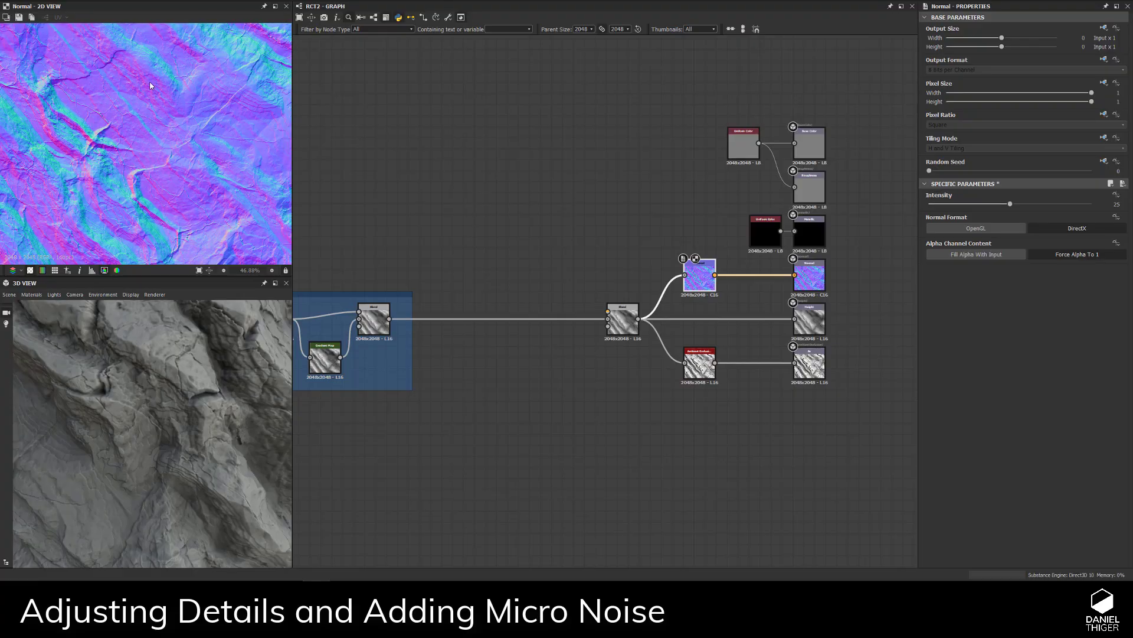
middle_click_drag(150, 86, 79, 118)
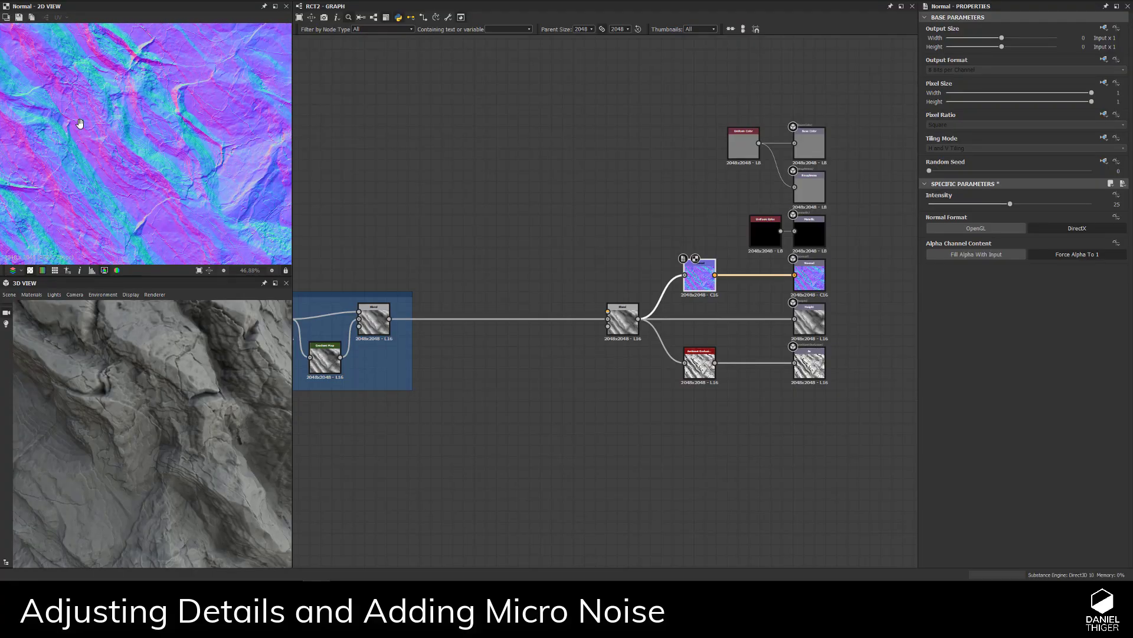
scroll(139, 136, "up", 4)
scroll(131, 196, "up", 2)
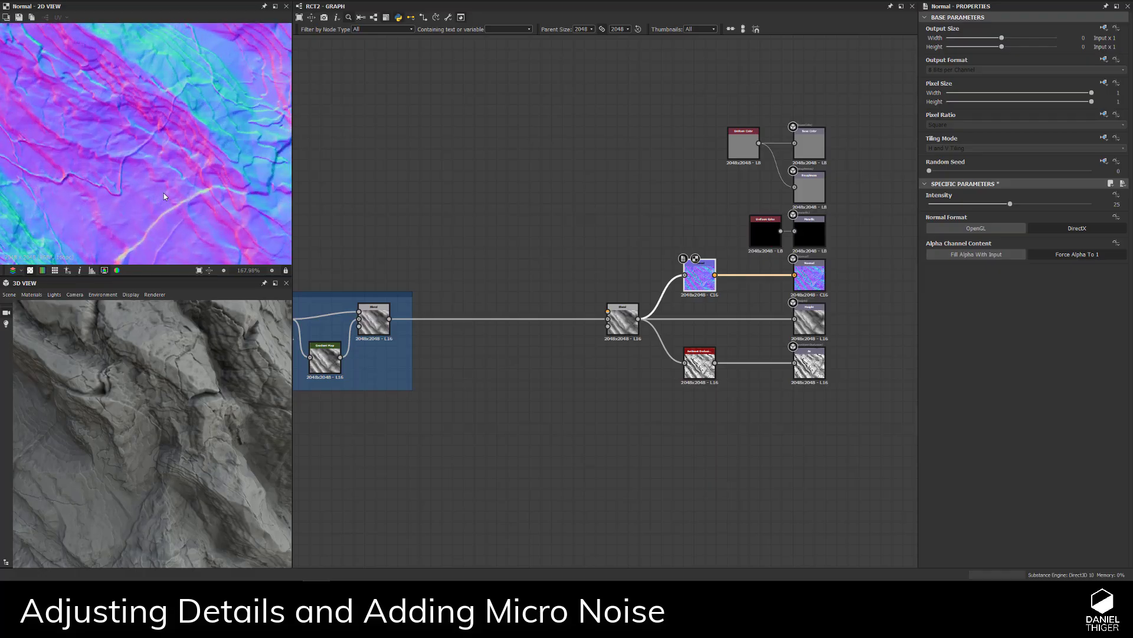
double_click(617, 322)
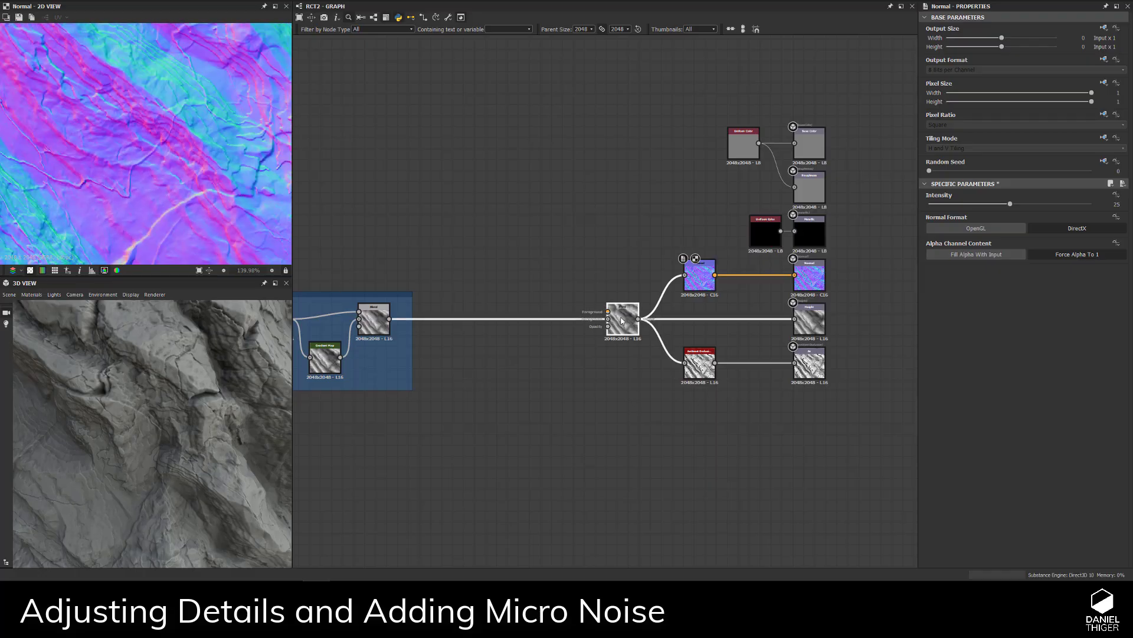
double_click(699, 276)
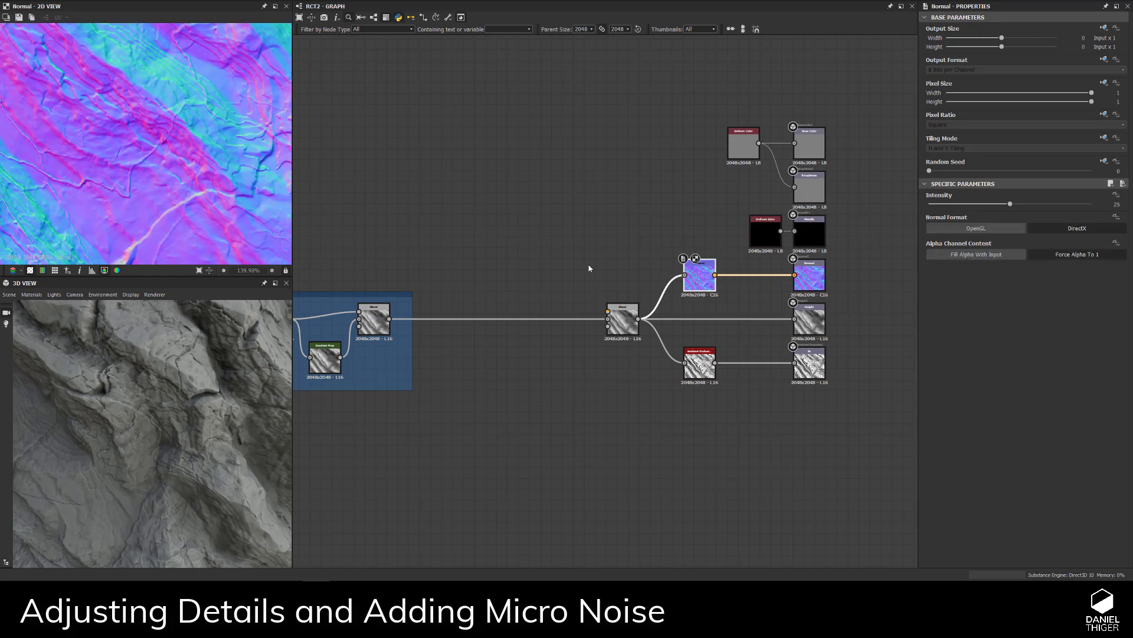
- Place a DeteLowPassing node in the graph above the link between the Reshaping frame and the final Blend
scroll(443, 414, "down", 1)
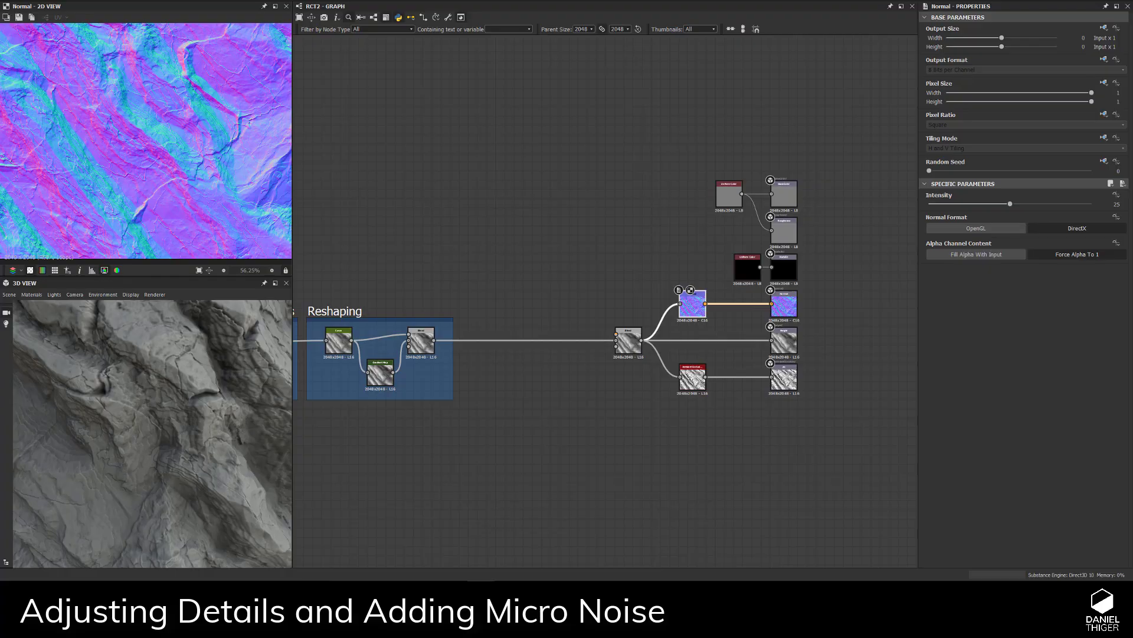
left_click_drag(413, 354, 500, 281)
scroll(484, 317, "up", 3)
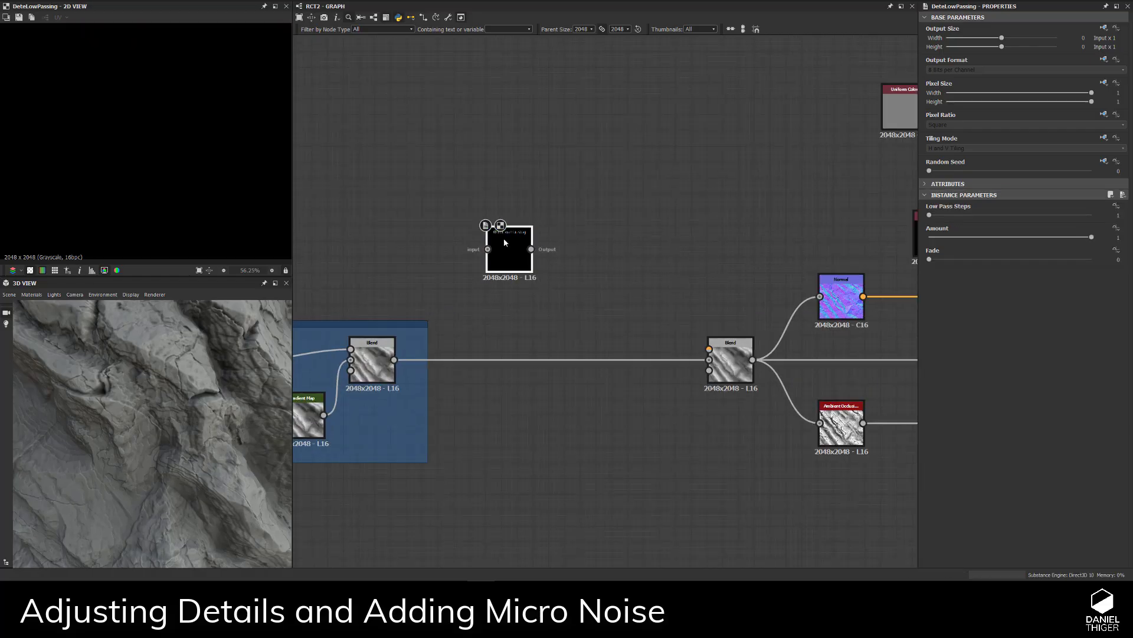
- Wire the DeteLowPassing node between the Reshaping frame's Blend and the final Blend, align it with them, and display the normal map in 2D
left_click_drag(504, 238, 520, 285)
left_click_drag(394, 359, 517, 309)
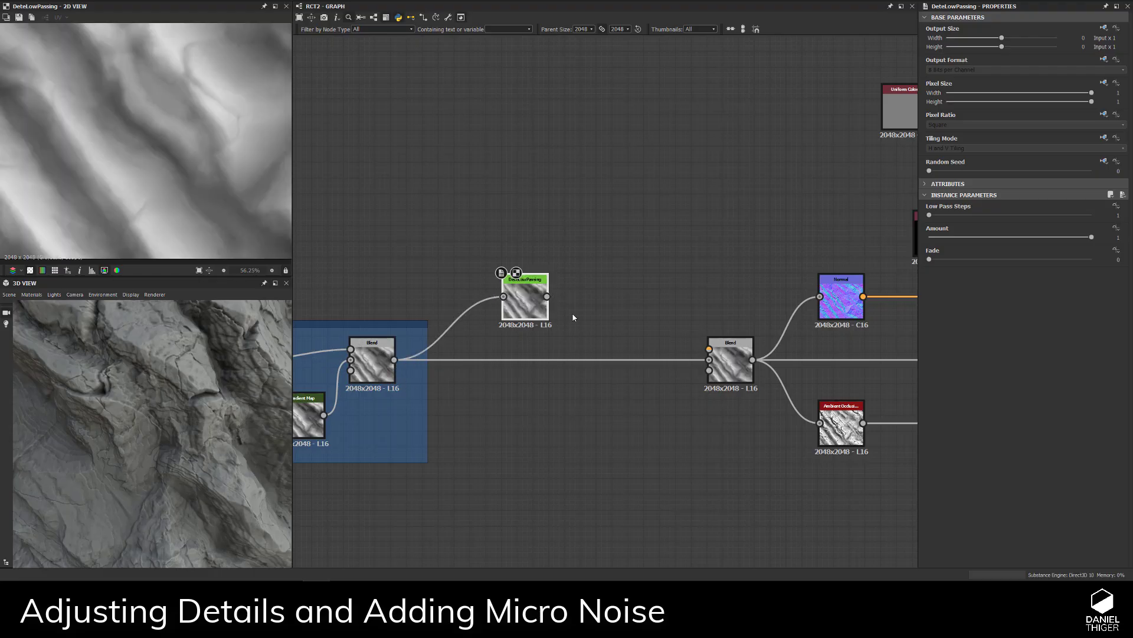
left_click_drag(547, 296, 730, 364)
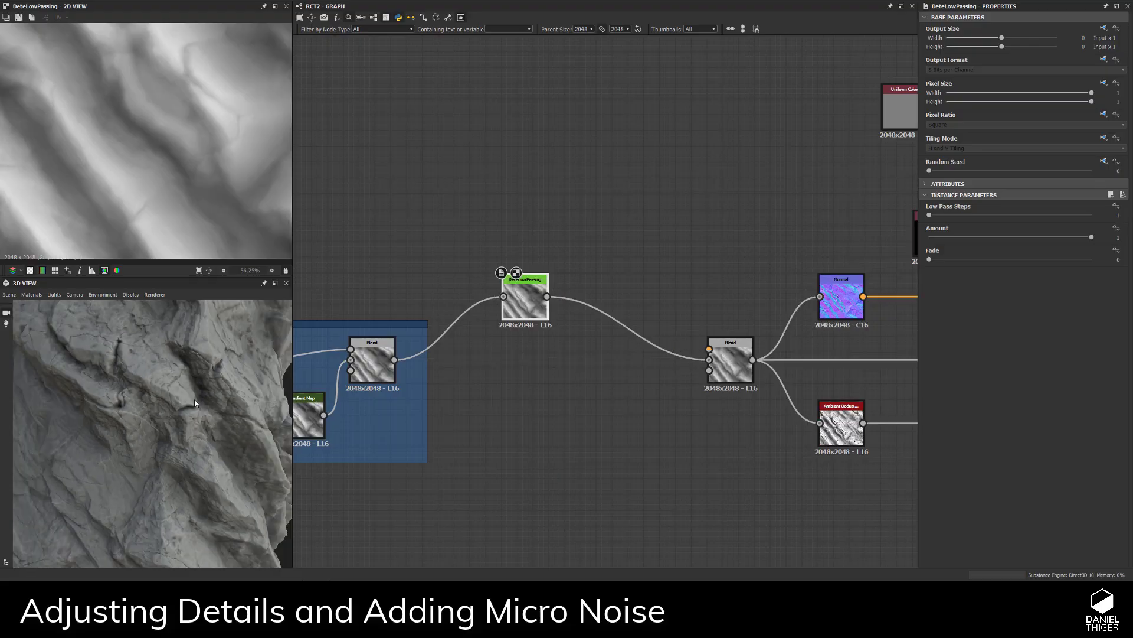
mouse_move(194, 403)
left_mouse_down()
mouse_move(190, 392)
mouse_move(180, 420)
left_mouse_up()
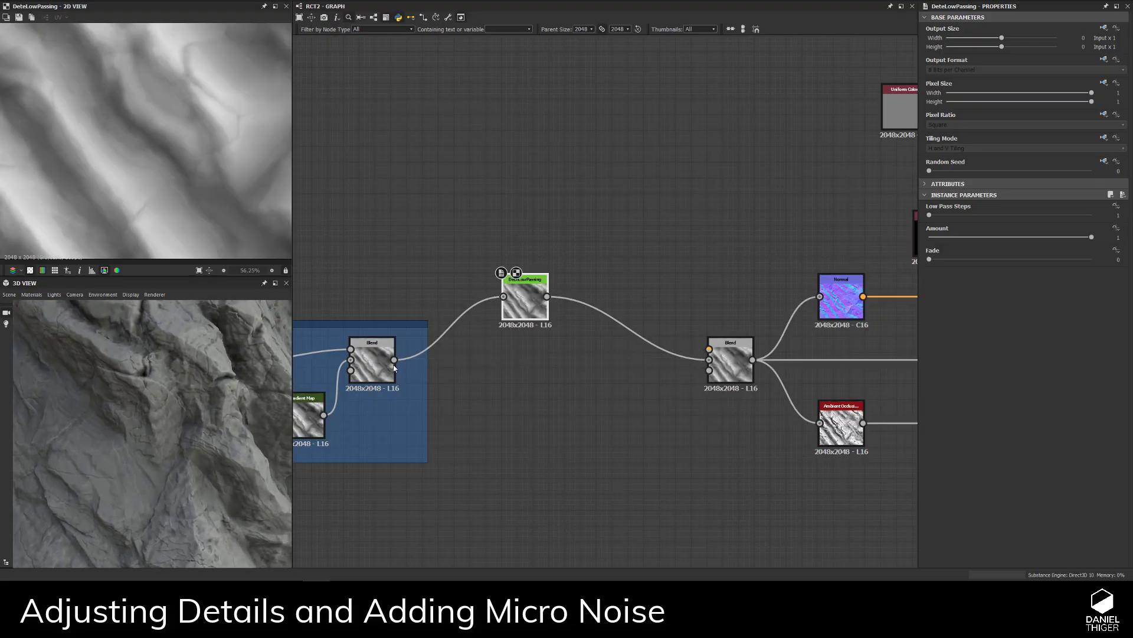
double_click(841, 301)
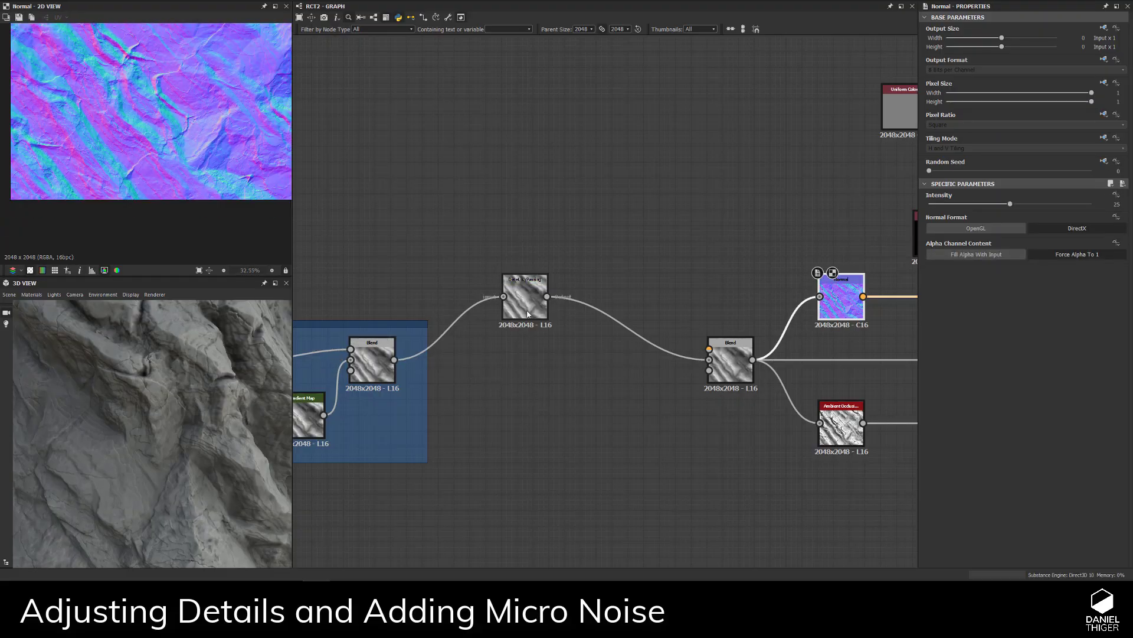
left_click_drag(526, 301, 526, 364)
- Bypass the DeteLowPassing node with a direct link to the final Blend, then reconnect it to compare the normal map's detail
middle_click_drag(375, 238, 295, 229)
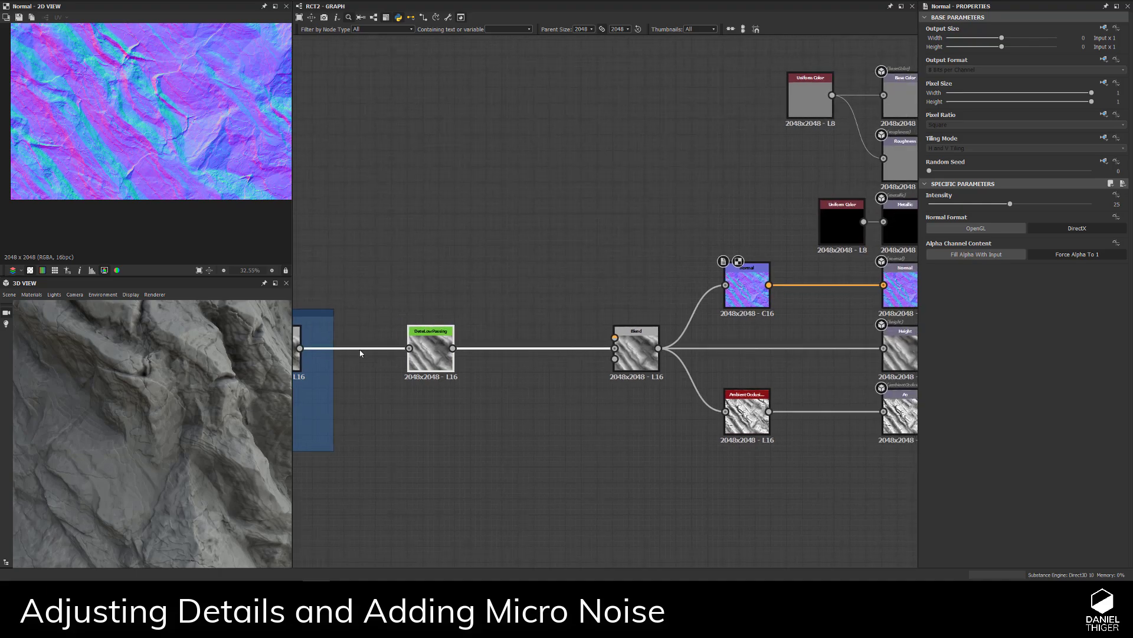
left_click_drag(441, 354, 451, 426)
left_click_drag(308, 349, 636, 355)
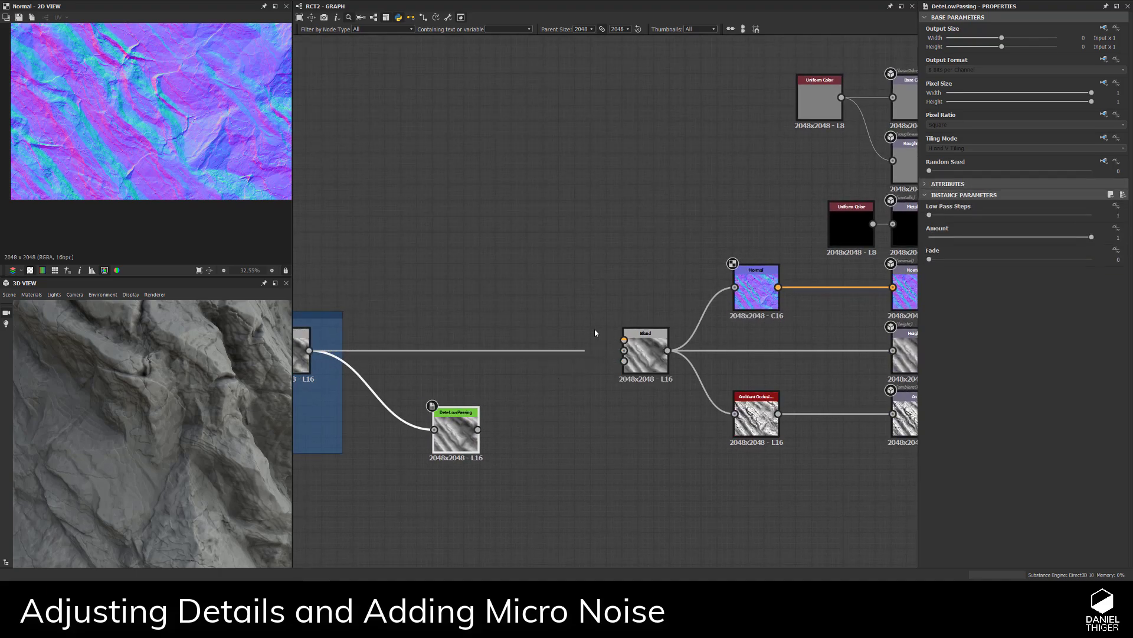
scroll(147, 146, "up", 5)
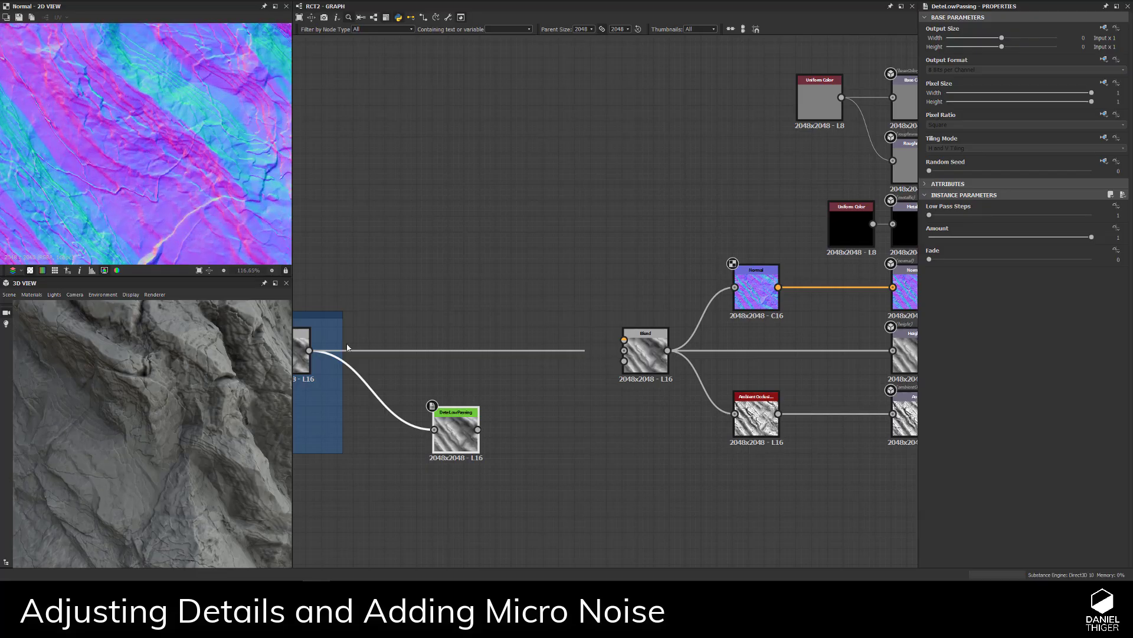
left_click_drag(478, 429, 625, 353)
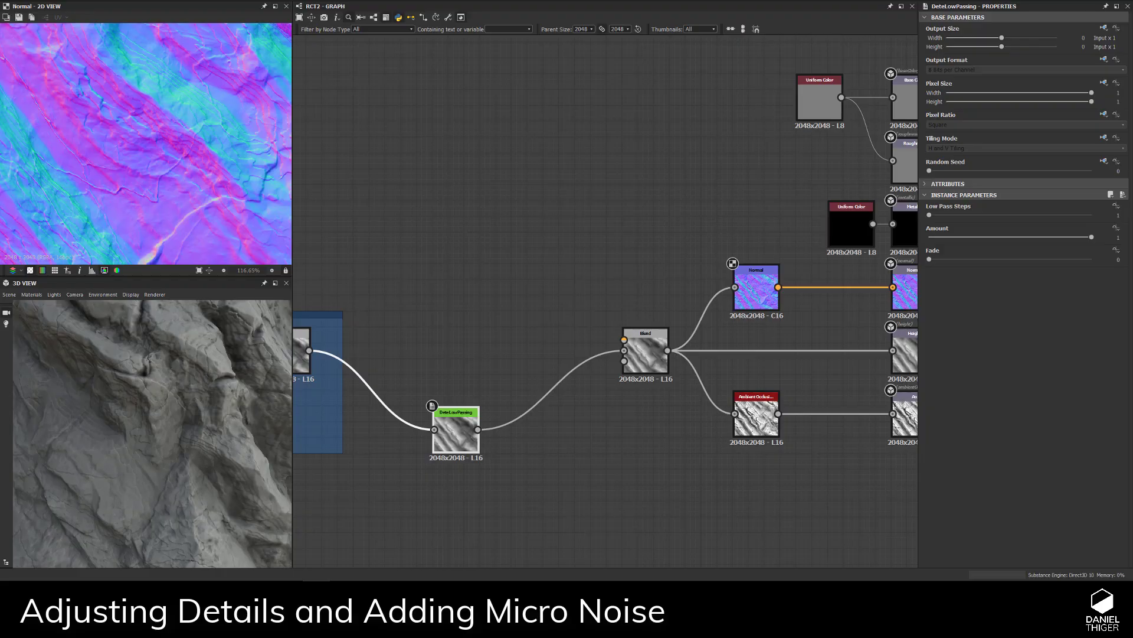
middle_click_drag(190, 191, 162, 173)
scroll(161, 174, "up", 2)
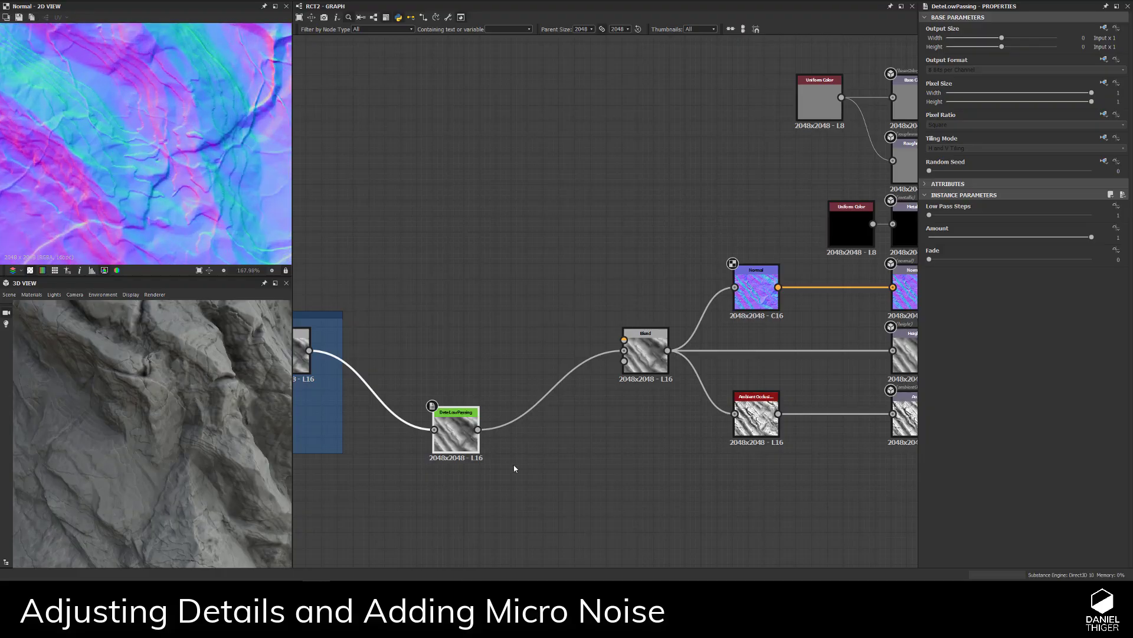
- Set the DeteLowPassing node's Low Pass Steps to 4 and check the effect on the rock and normal map
middle_click_drag(514, 468, 579, 497)
left_click_drag(524, 458, 508, 396)
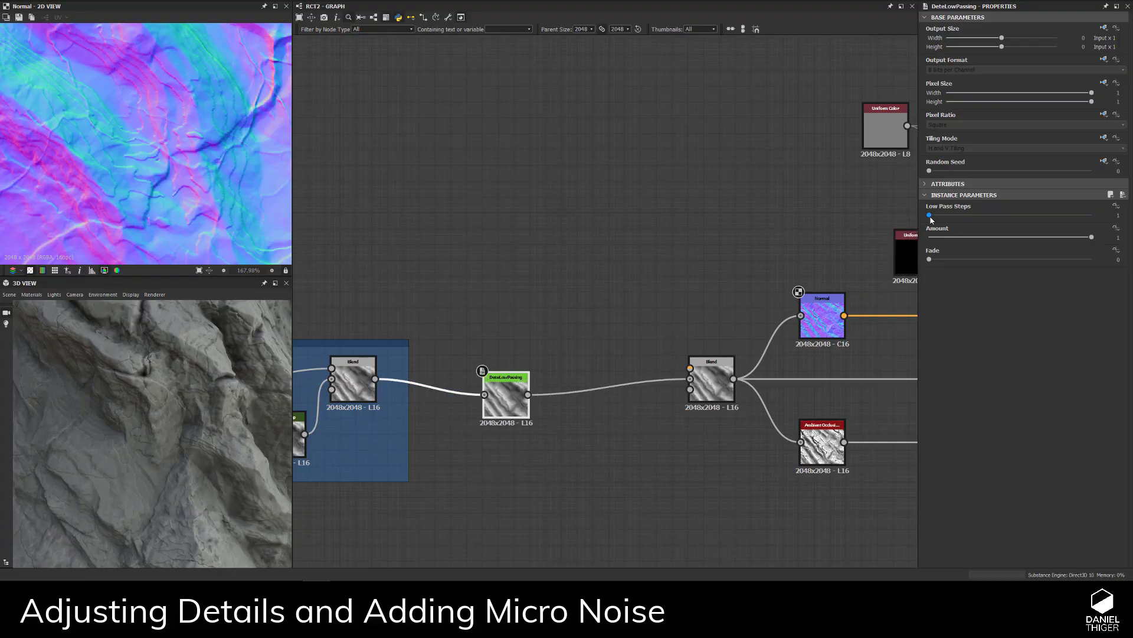
scroll(137, 149, "down", 6)
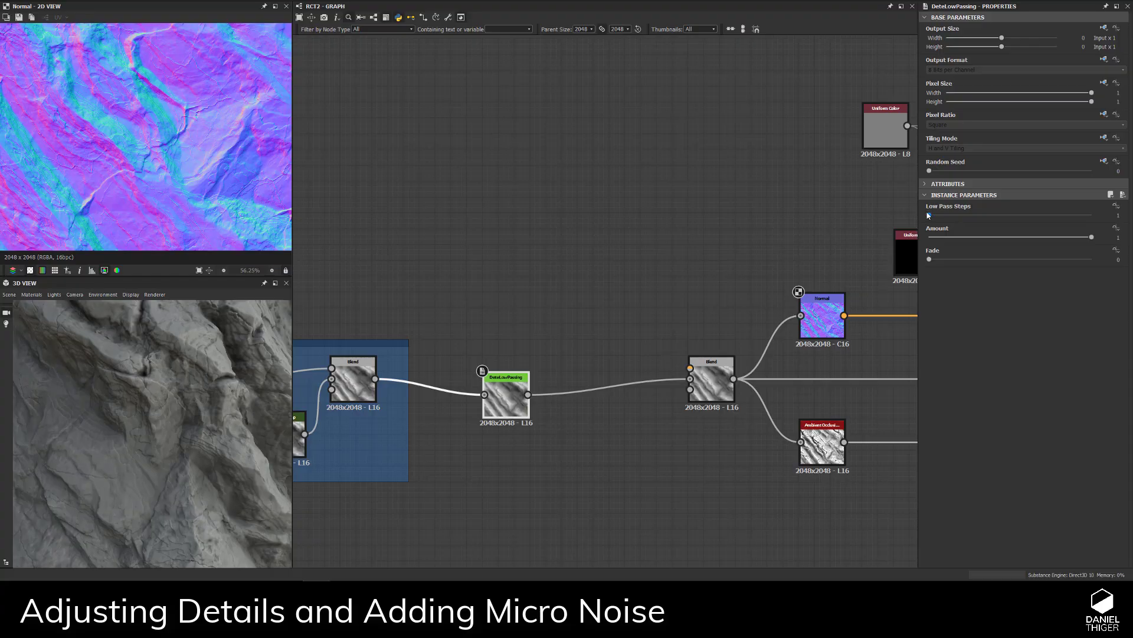
left_click_drag(950, 217, 1095, 216)
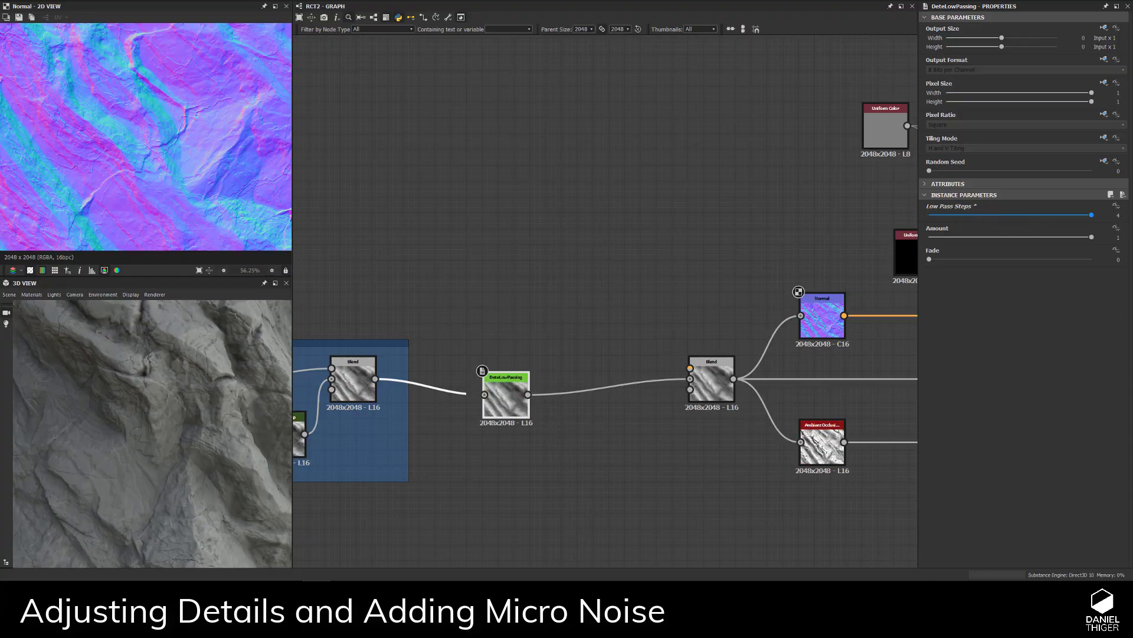
scroll(84, 477, "down", 5)
left_click_drag(84, 477, 193, 398)
scroll(197, 394, "up", 5)
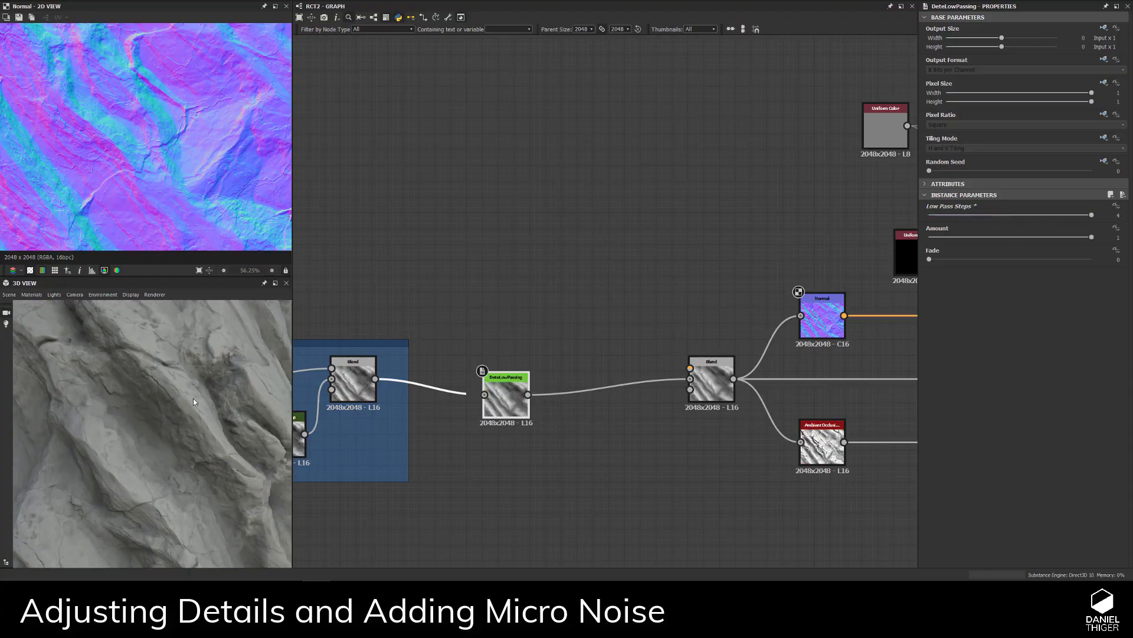
scroll(188, 393, "down", 3)
scroll(148, 112, "up", 2)
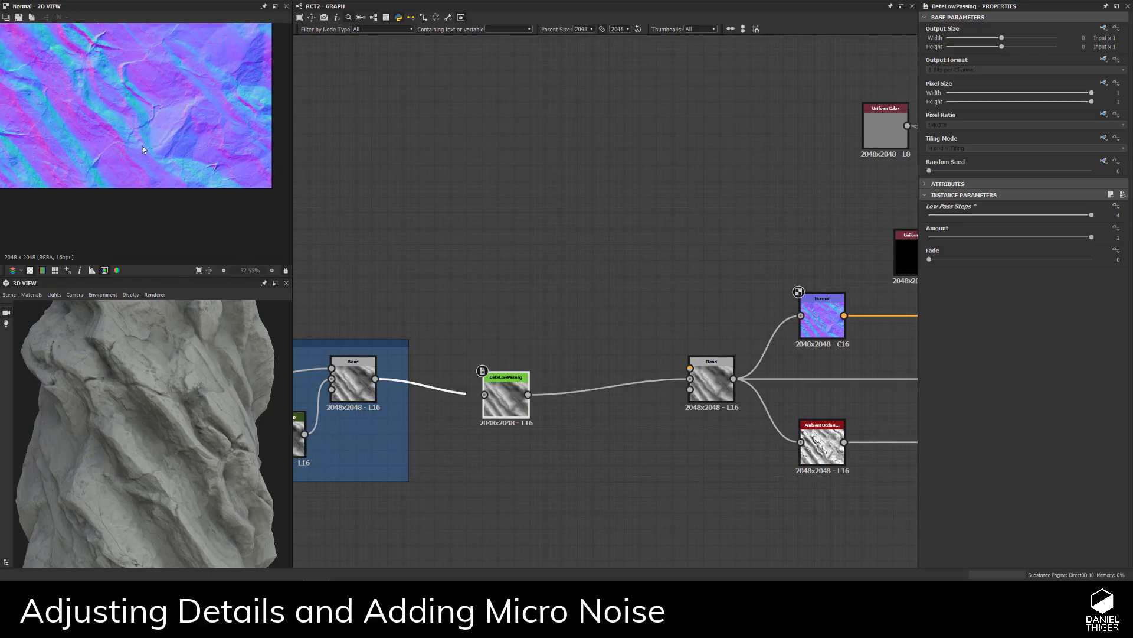
middle_click_drag(143, 146, 282, 209)
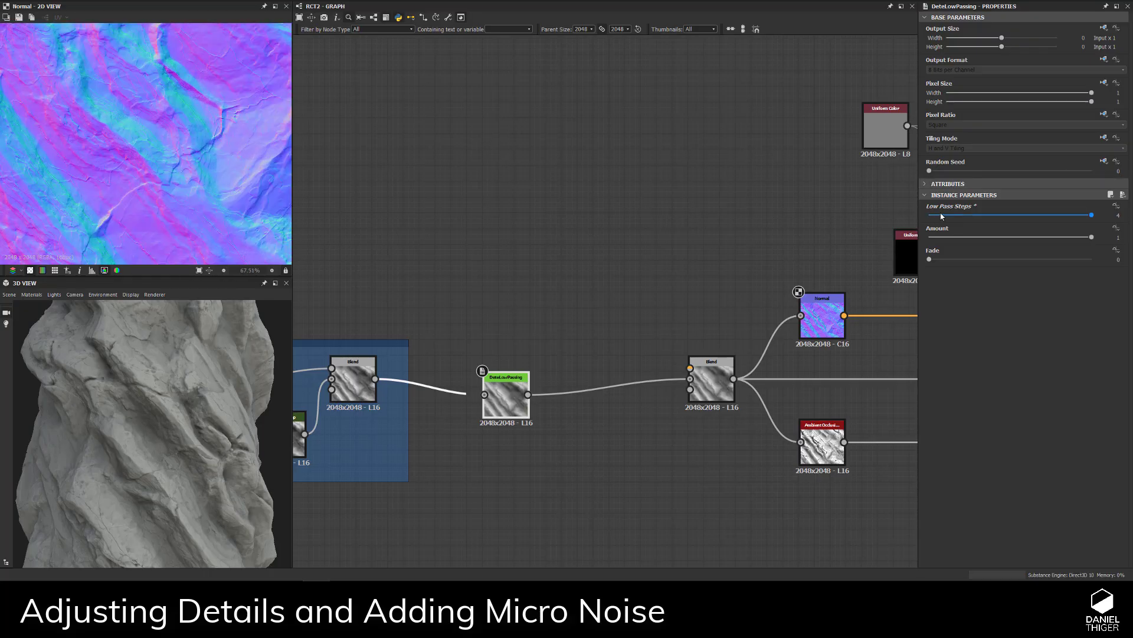
- Try a lower Low Pass Steps value, restore it to 4, and inspect the rock's cracks up close in 3D
left_click_drag(940, 215, 1132, 225)
scroll(158, 430, "up", 10)
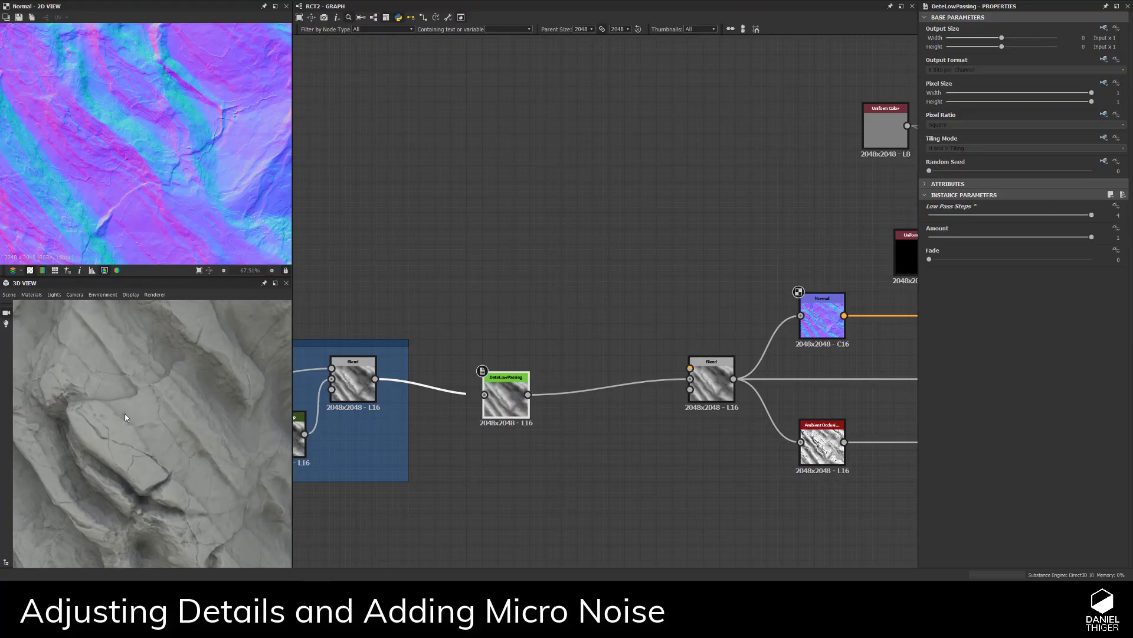
scroll(129, 437, "up", 5)
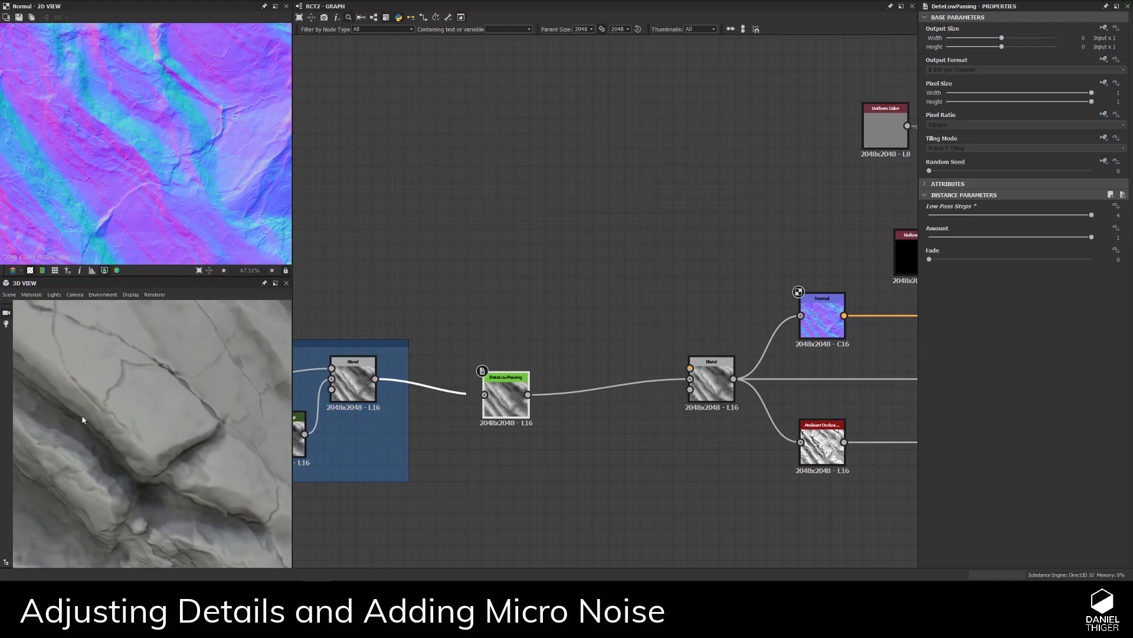
left_click_drag(83, 419, 111, 431)
left_click_drag(138, 378, 255, 323)
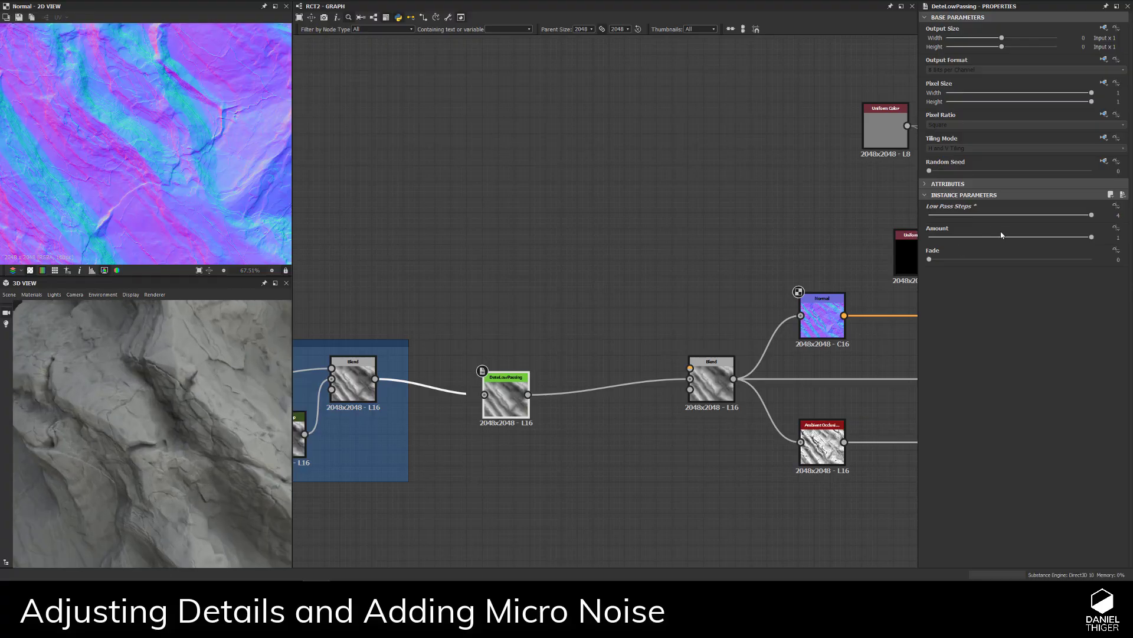
- Try varying the DeteLowPassing node's Amount and raising Fade to 1, then return Amount to 1 and Fade to 0
left_click_drag(1054, 239, 1093, 251)
scroll(435, 506, "up", 2)
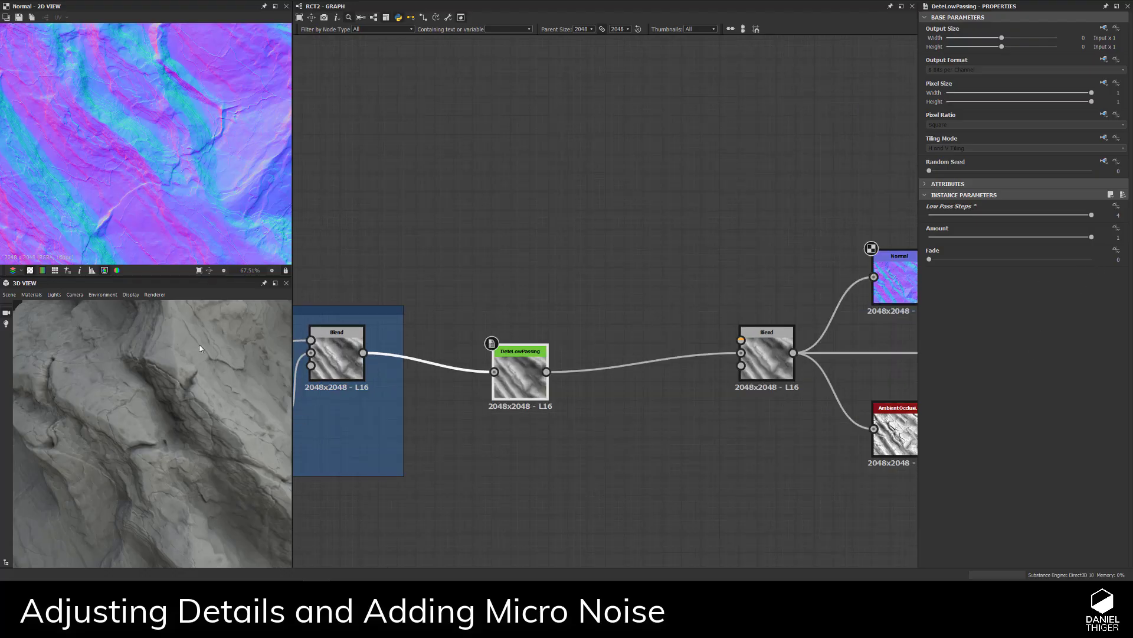
left_click_drag(930, 260, 1091, 259)
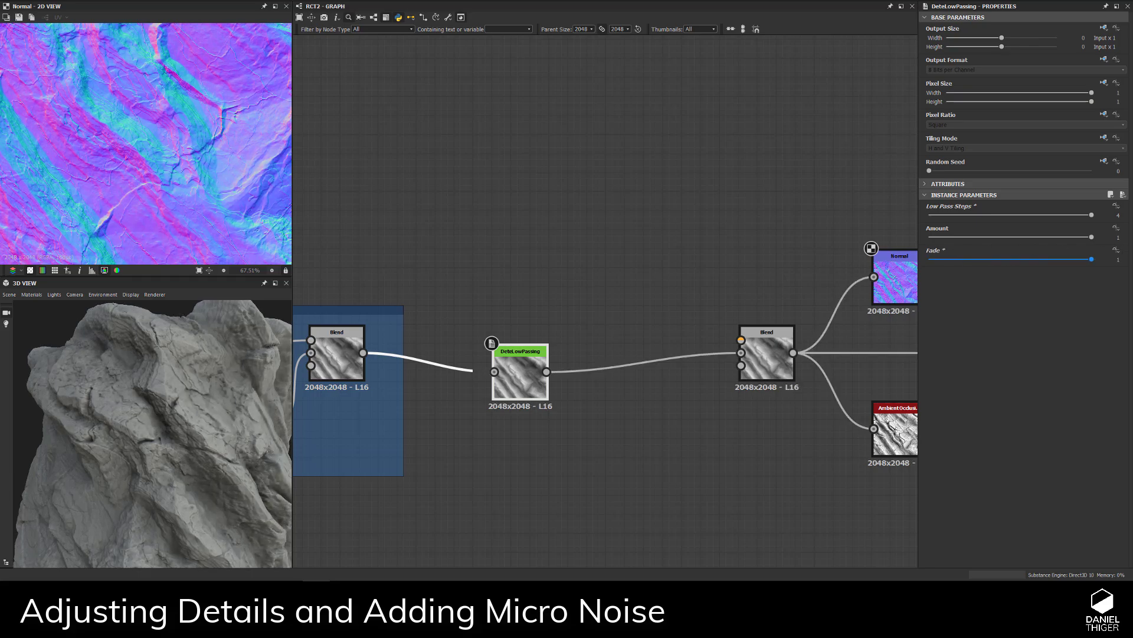
left_click_drag(1092, 259, 931, 260)
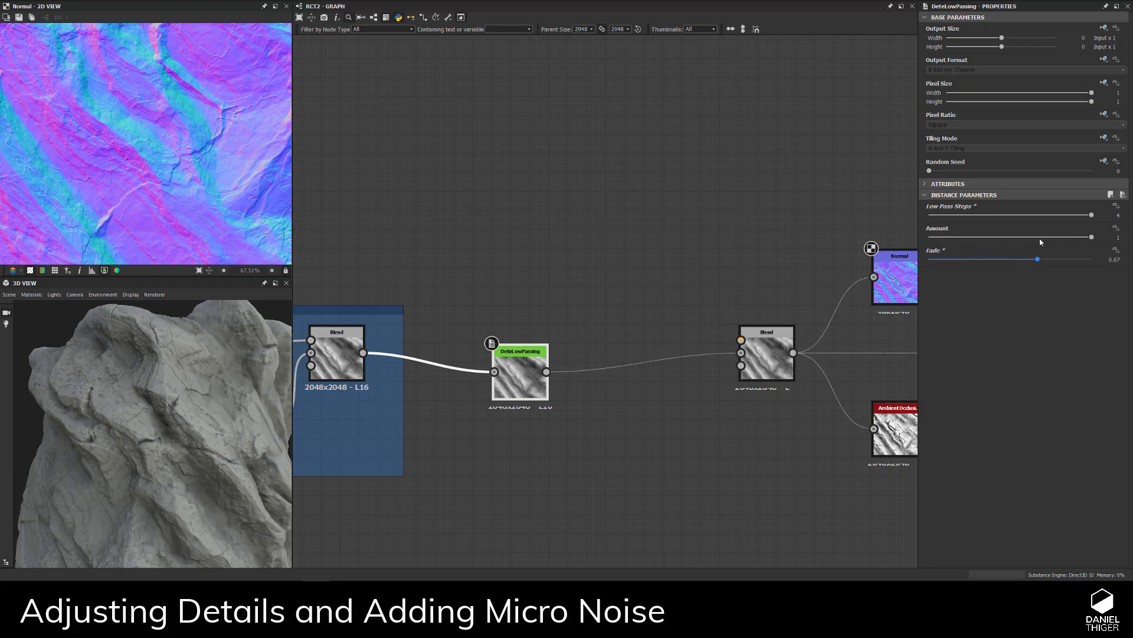
left_click_drag(1037, 259, 702, 262)
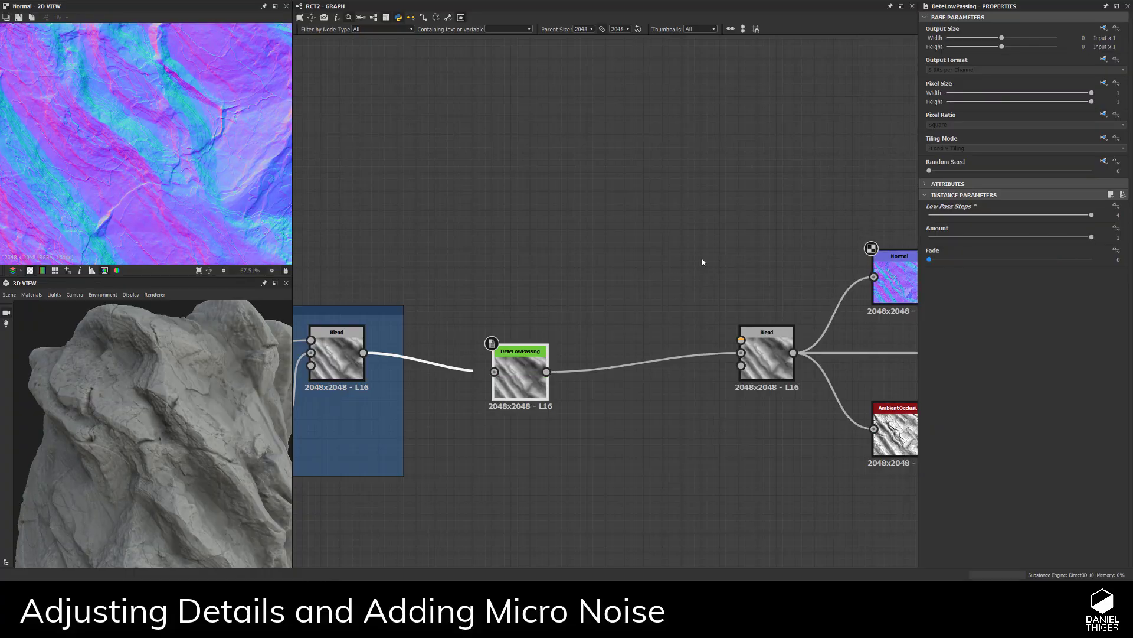
- Compare Fade at 1 and back at 0 while examining the fine detail in the normal map and on the 3D rock
scroll(117, 440, "down", 4)
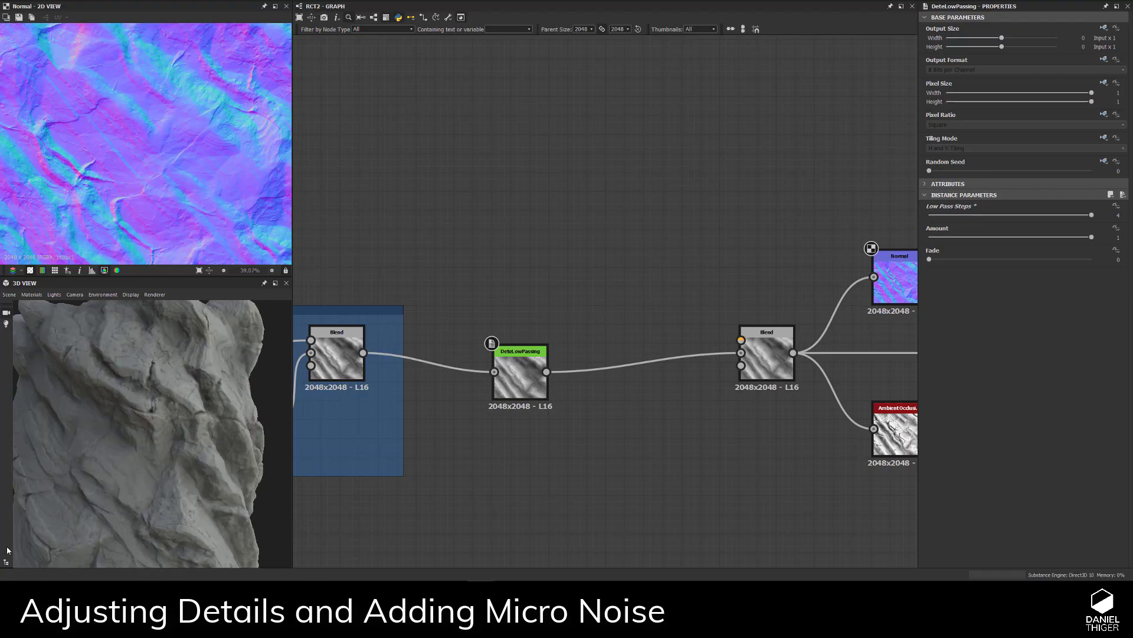
scroll(186, 164, "down", 2)
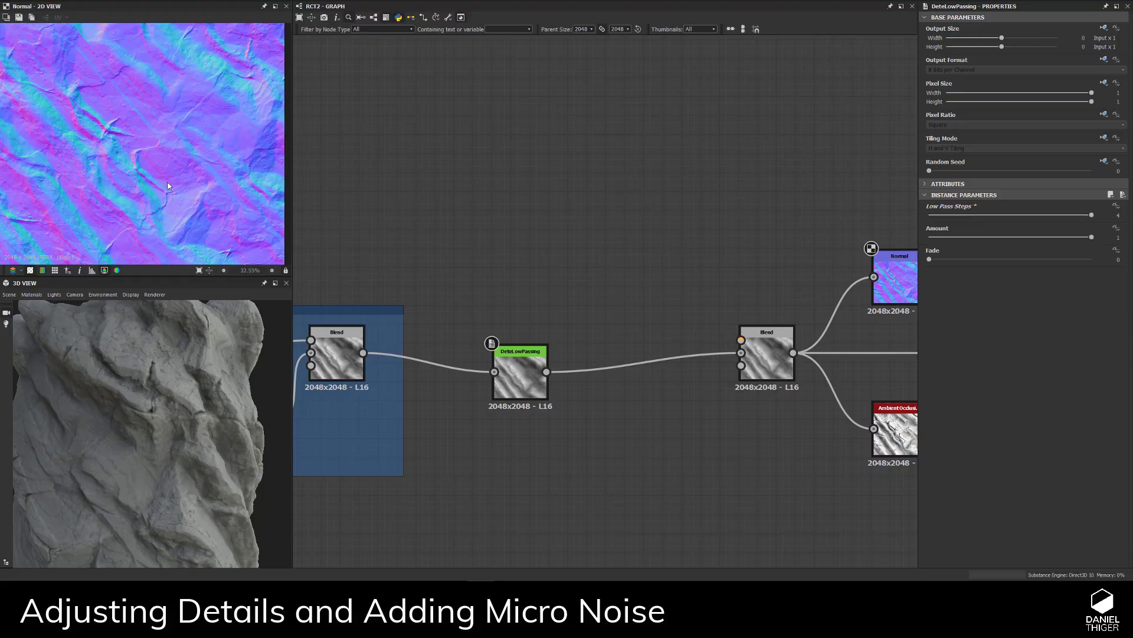
scroll(131, 204, "up", 2)
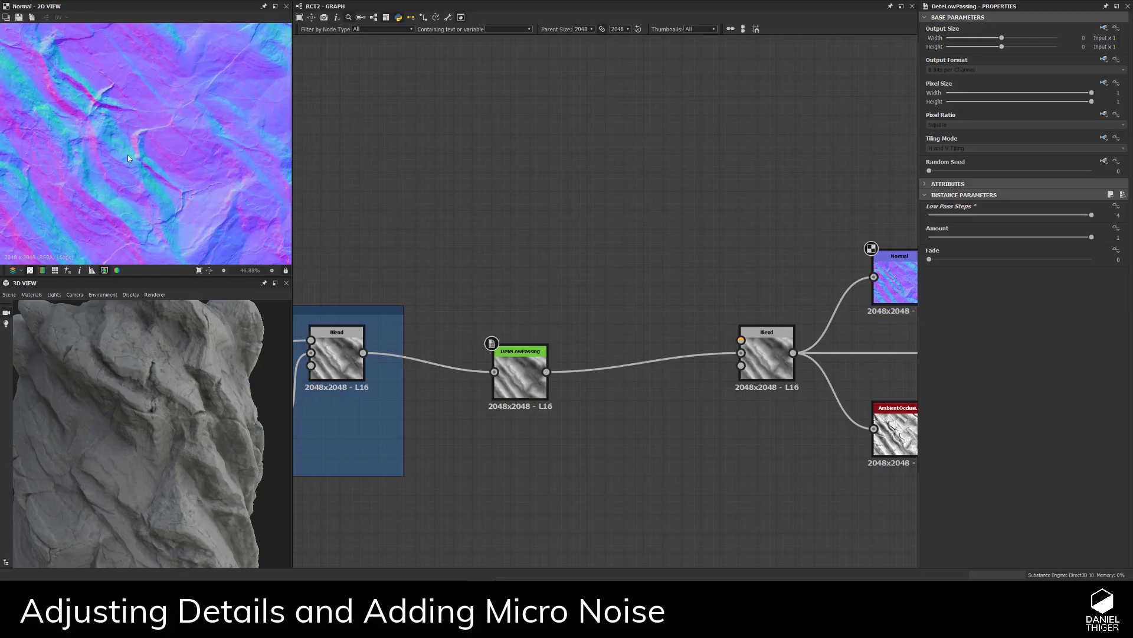
middle_click_drag(128, 154, 194, 122)
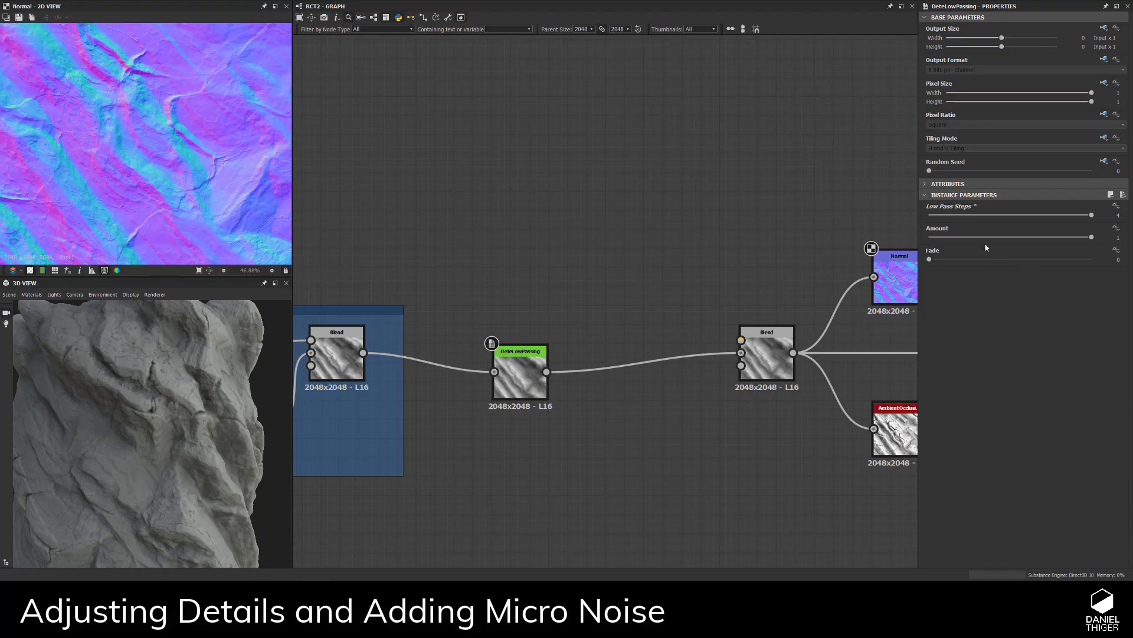
left_click_drag(930, 259, 1092, 259)
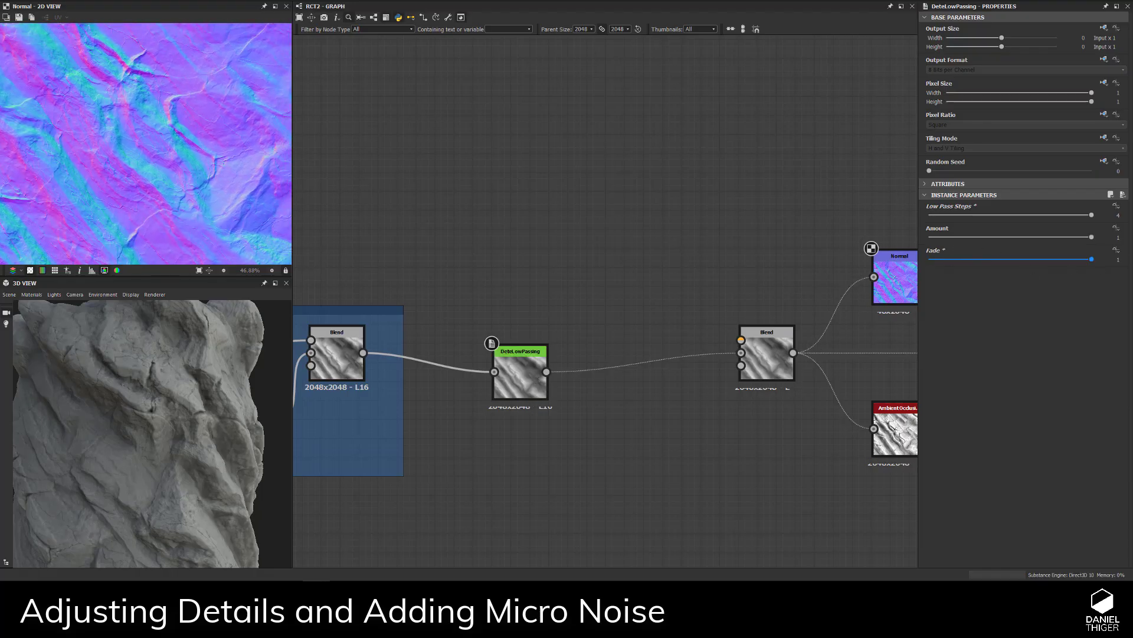
scroll(186, 422, "up", 5)
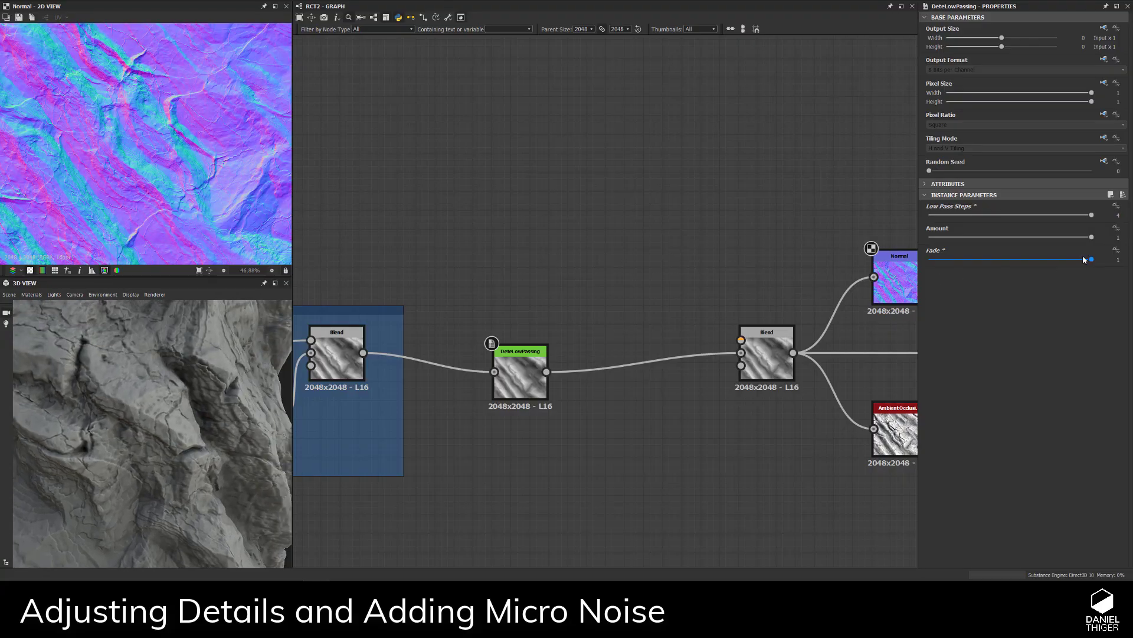
left_click_drag(1091, 259, 929, 259)
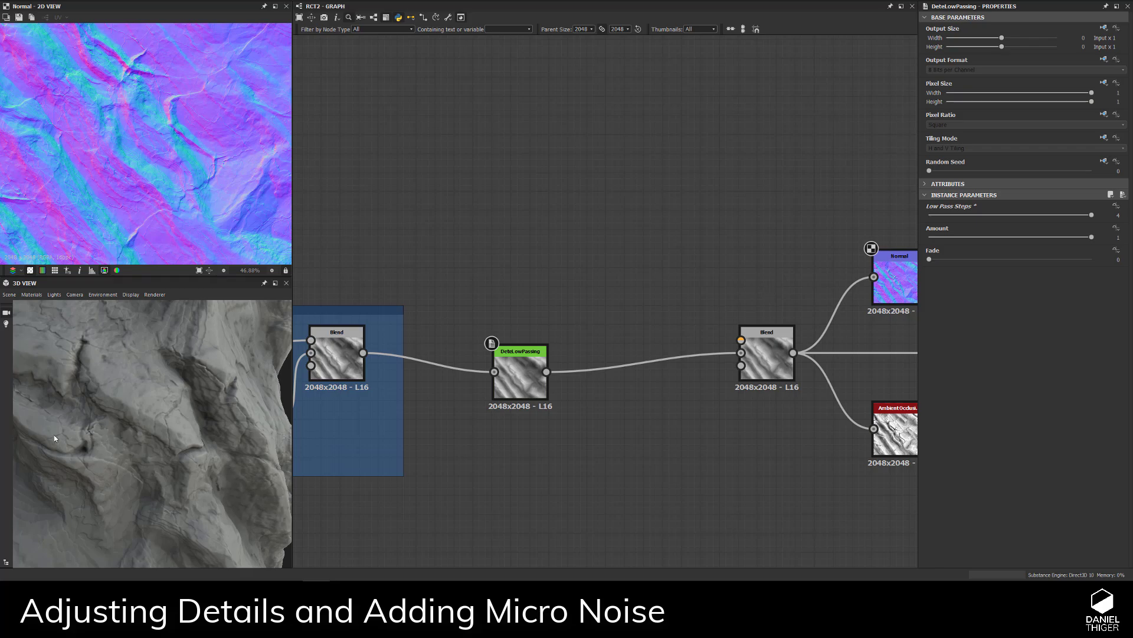
scroll(187, 427, "down", 5)
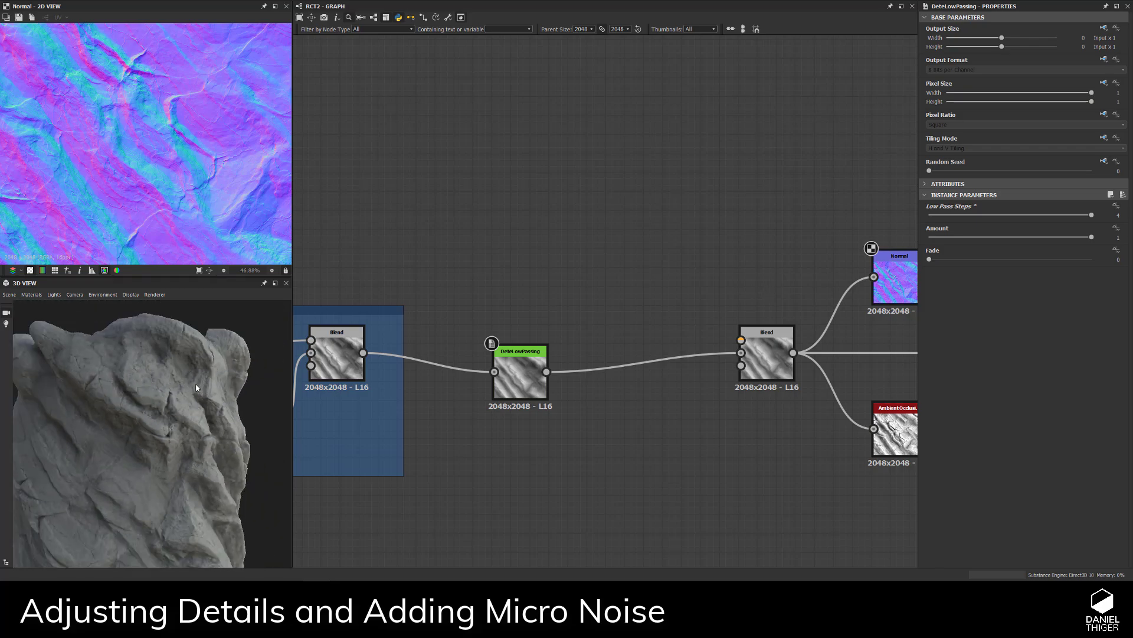
left_click_drag(204, 405, 163, 408)
scroll(120, 419, "up", 5)
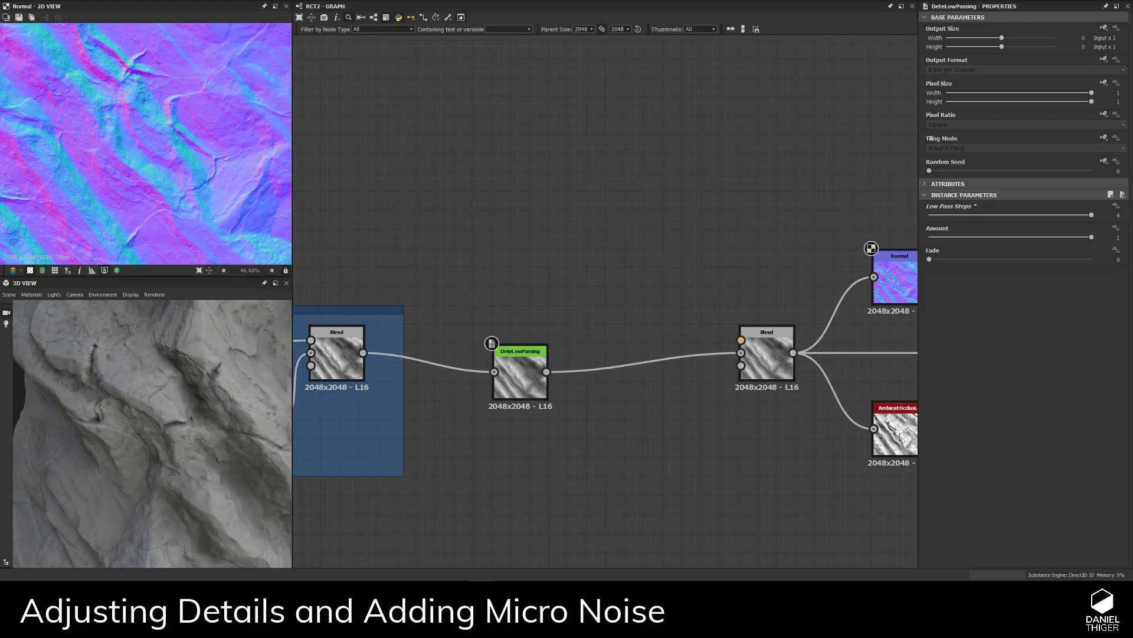
- Align the DeteLowPassing node with the two Blend nodes beside the Reshaping frame and enclose it in a new frame
left_click_drag(519, 369, 482, 350)
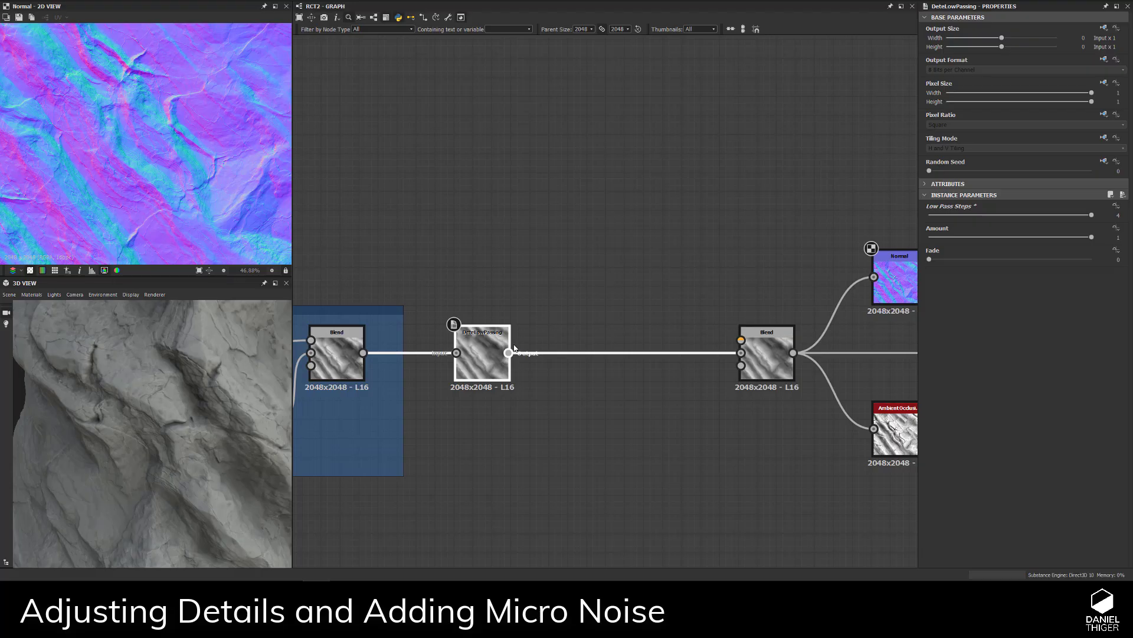
middle_click_drag(575, 319, 591, 311)
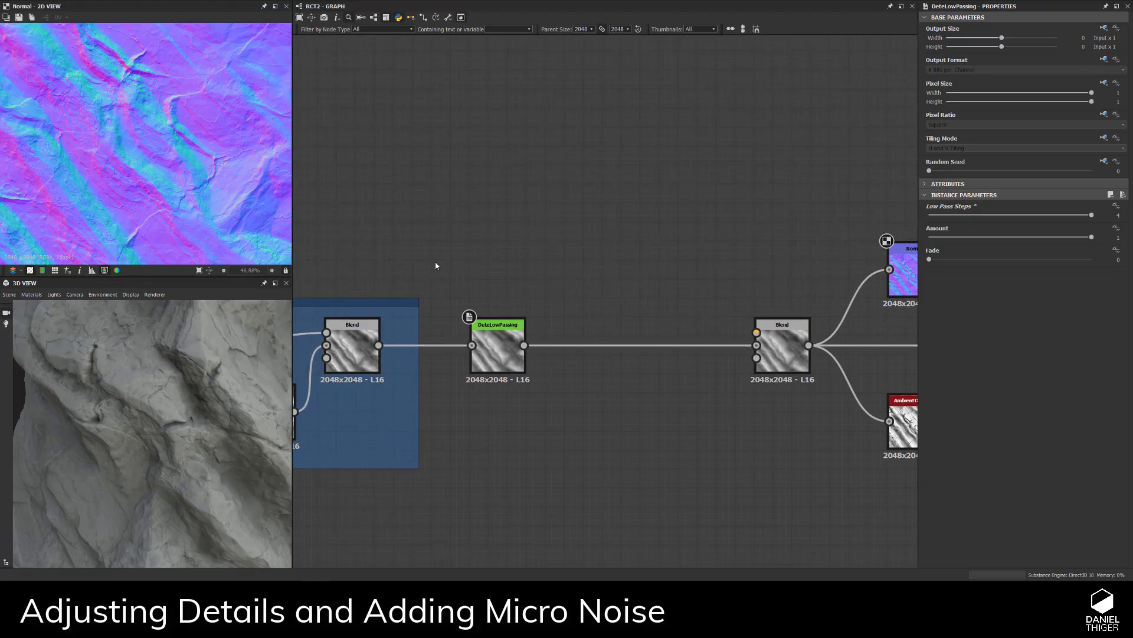
left_click_drag(435, 262, 554, 474)
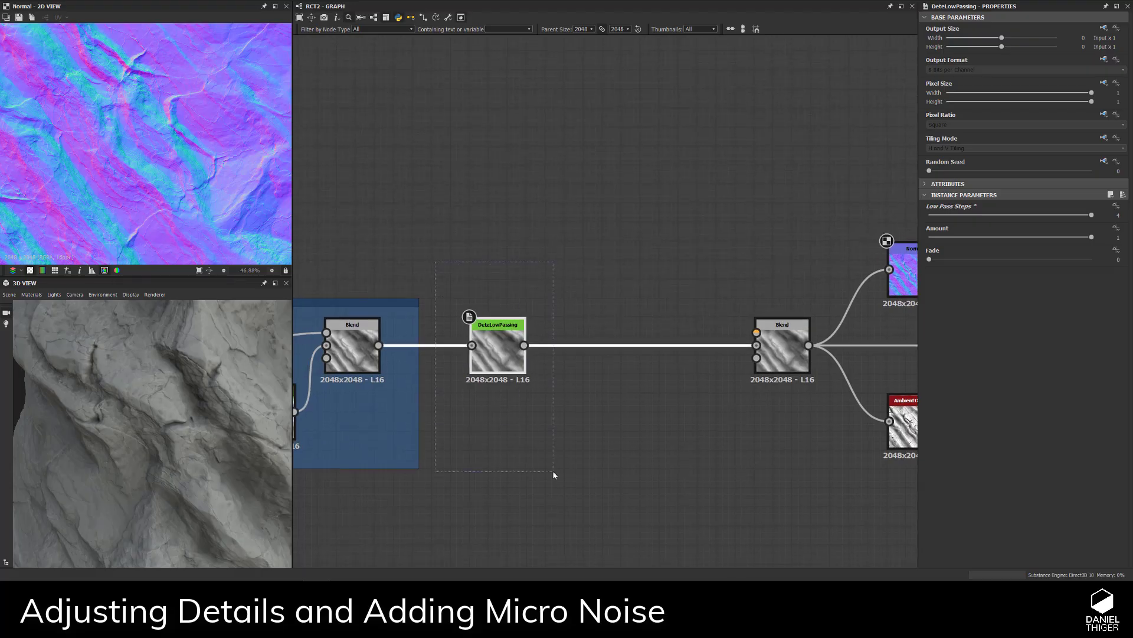
right_click(511, 352)
left_click(547, 411)
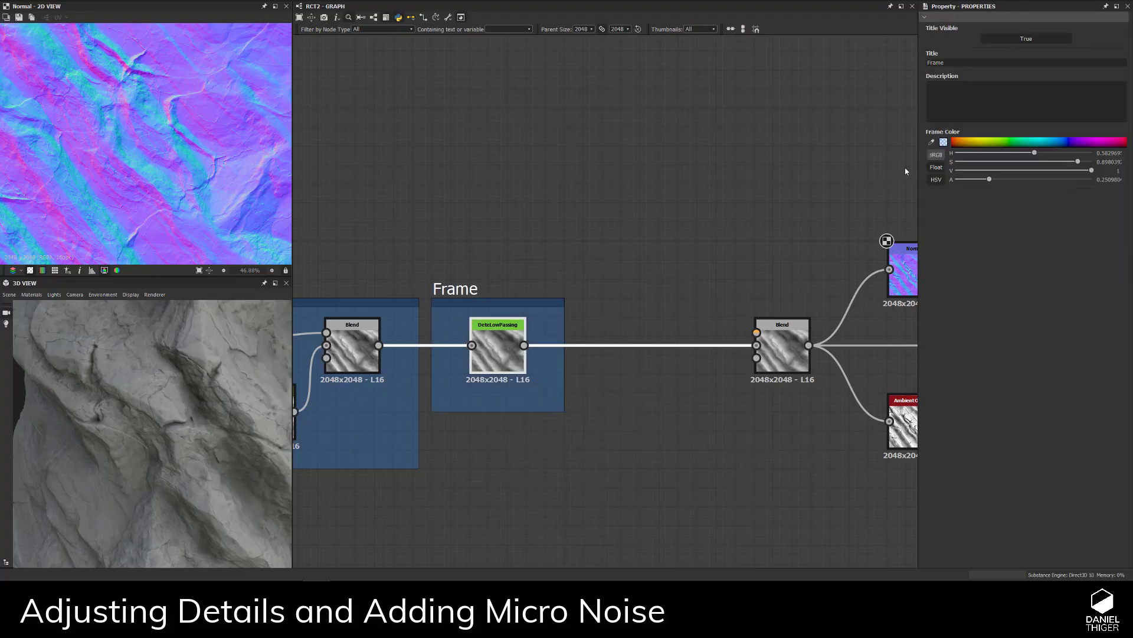
- Title the new frame around the DeteLowPassing node "Eliminate Height Noise"
double_click(948, 65)
type("Eliminate")
type(" Height ")
type("Noise")
key("Return")
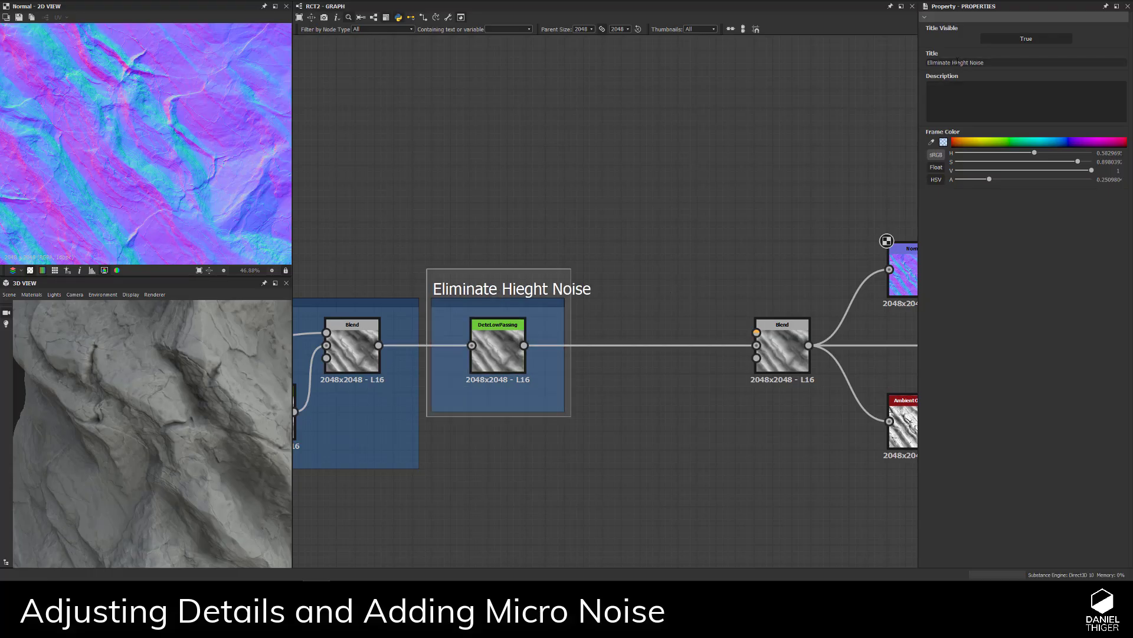
key("BackSpace")
left_click(589, 155)
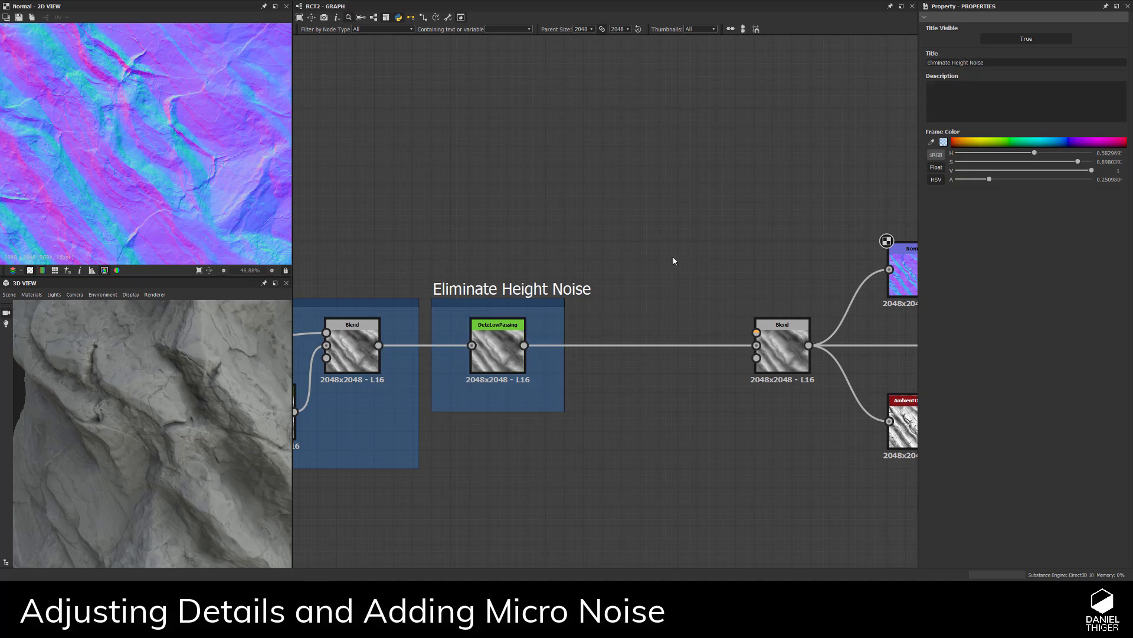
- Shift the final Blend and the output nodes farther from the Eliminate Height Noise frame, and check the rock's surface in 3D
scroll(541, 229, "down", 3)
middle_click_drag(519, 229, 397, 245)
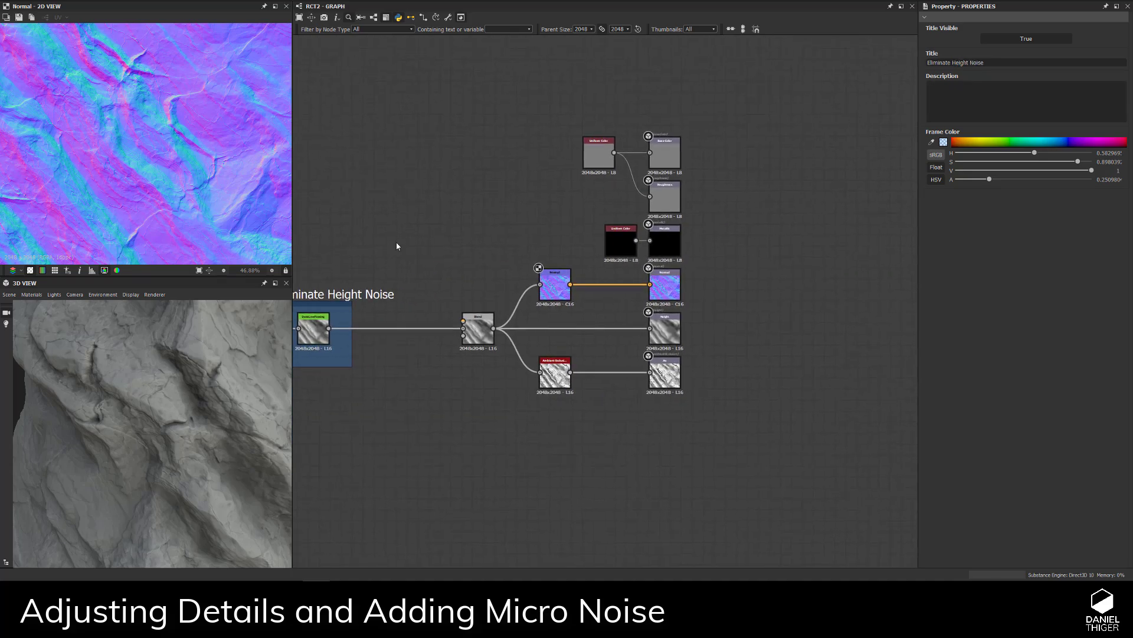
scroll(482, 329, "up", 2)
left_click_drag(483, 329, 615, 329)
scroll(180, 392, "down", 5)
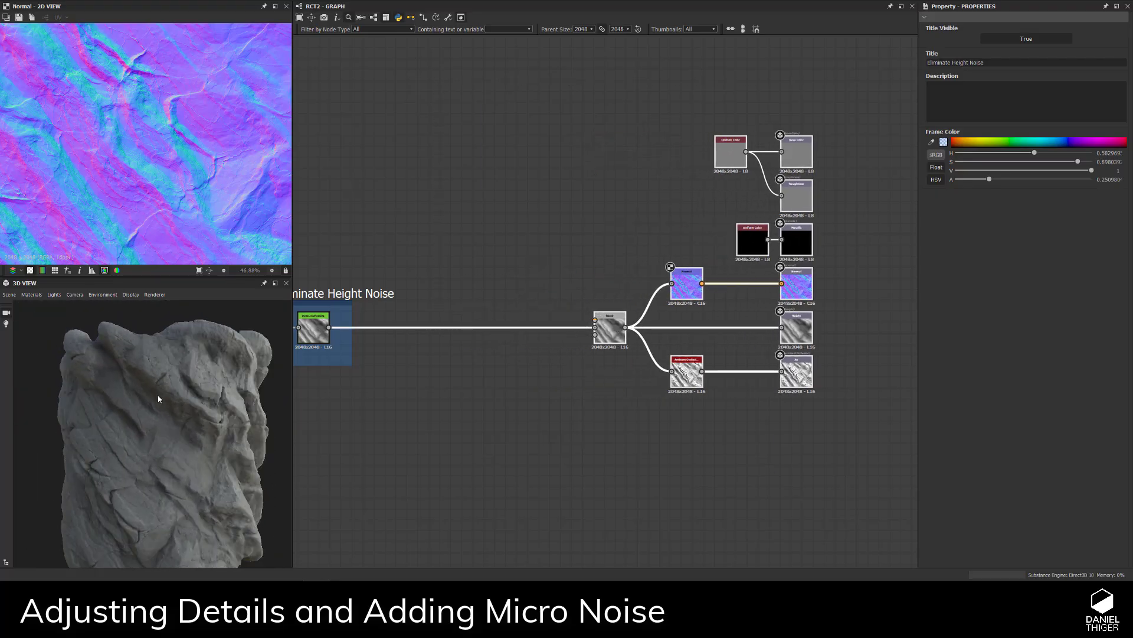
scroll(158, 392, "up", 5)
scroll(169, 419, "up", 3)
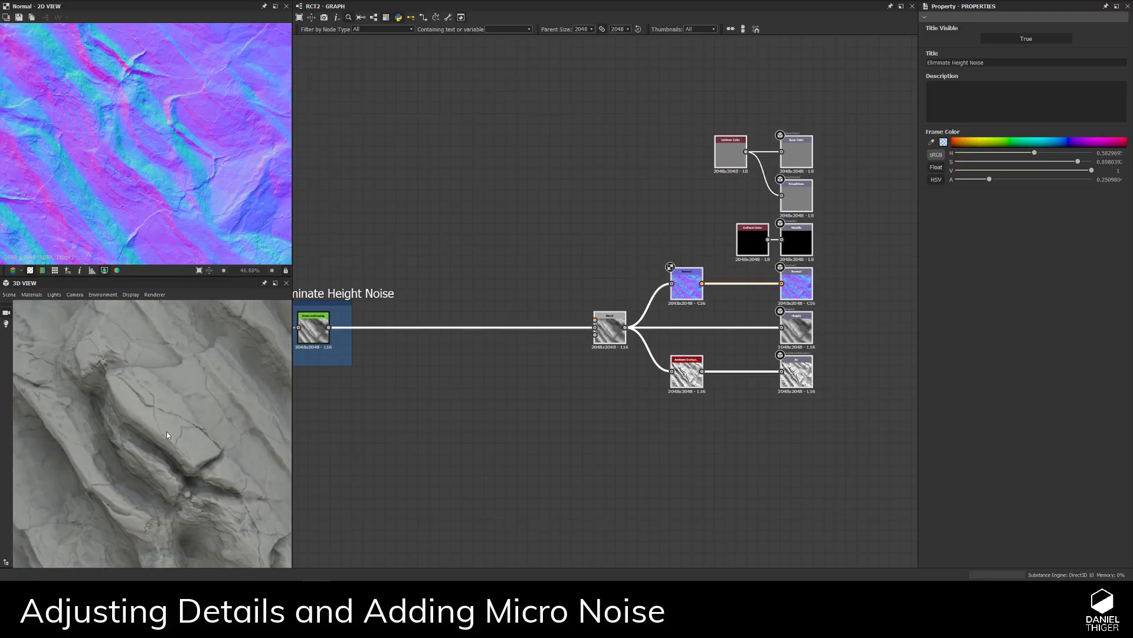
scroll(503, 437, "down", 2)
scroll(531, 412, "up", 3)
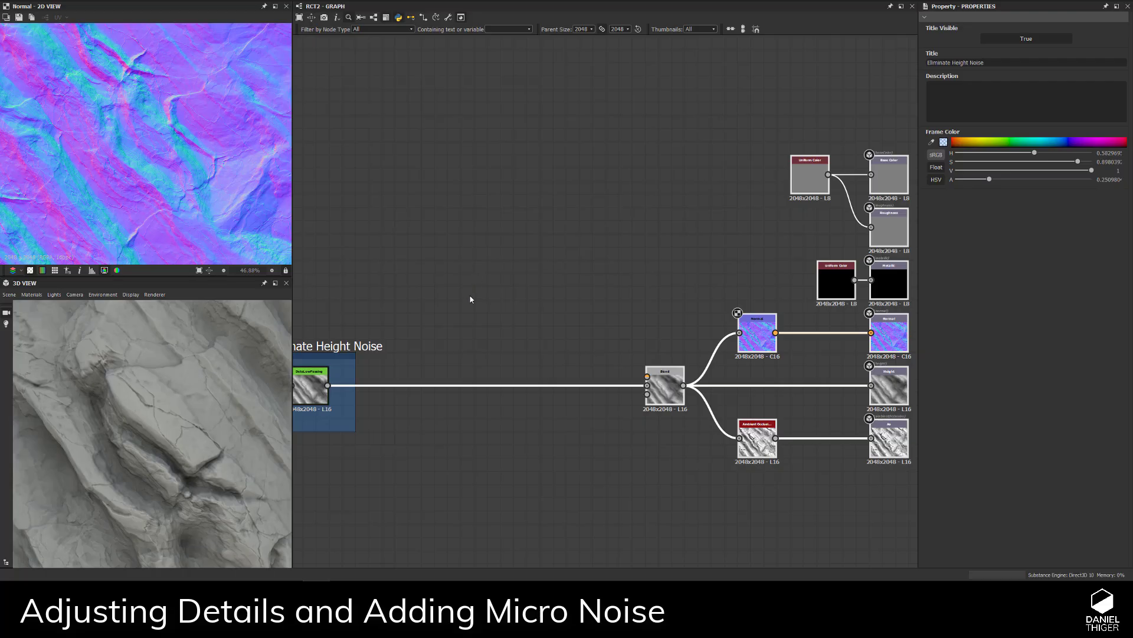
- Add a Fractal Sum Base node above the link between the DeteLowPassing node and the final Blend
middle_click_drag(470, 298, 487, 268)
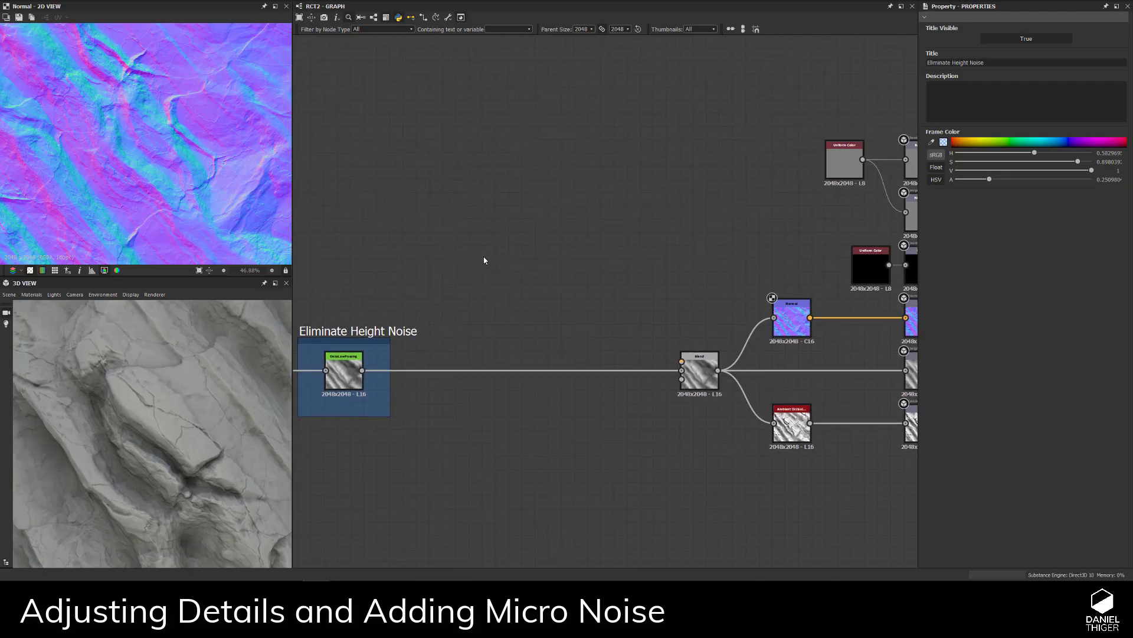
key("space")
type("frac")
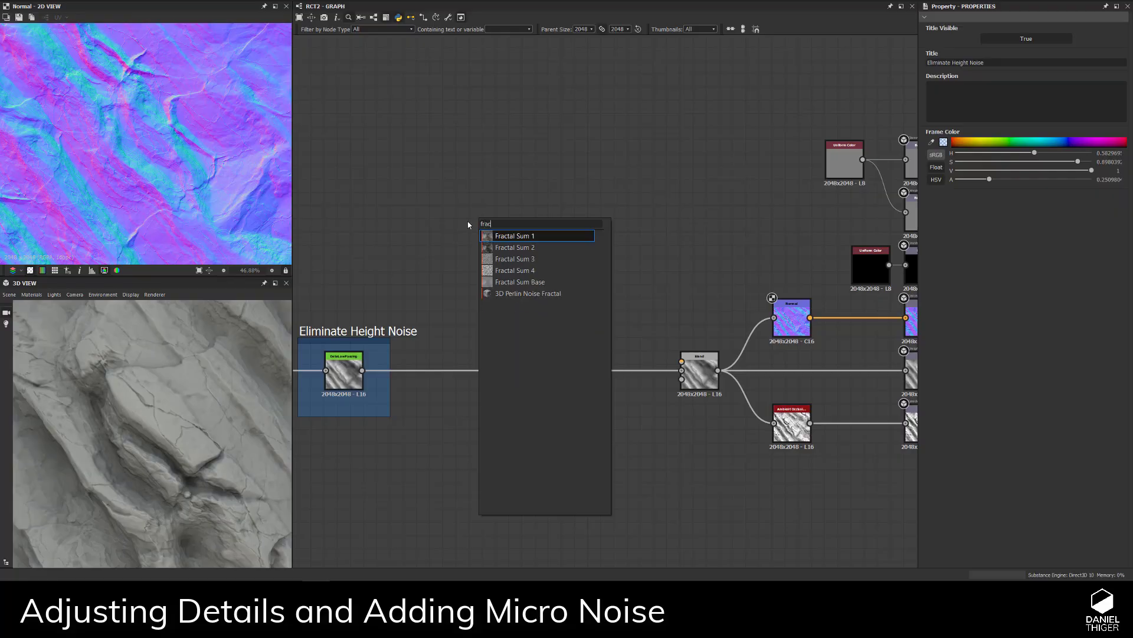
left_click(504, 284)
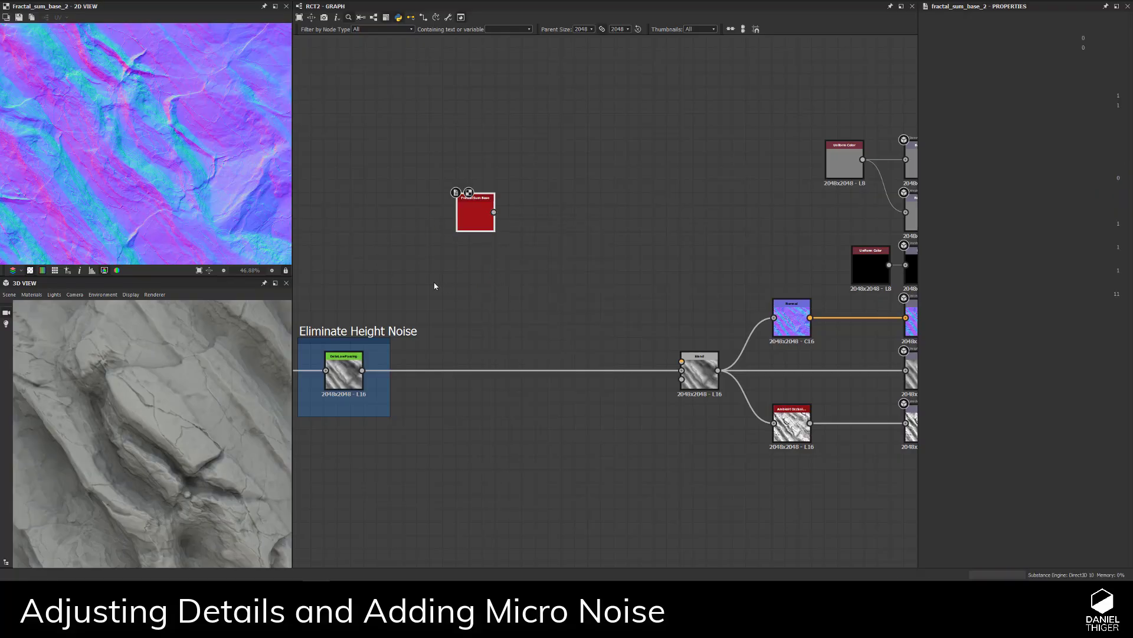
scroll(437, 279, "up", 3)
left_click_drag(499, 181, 472, 273)
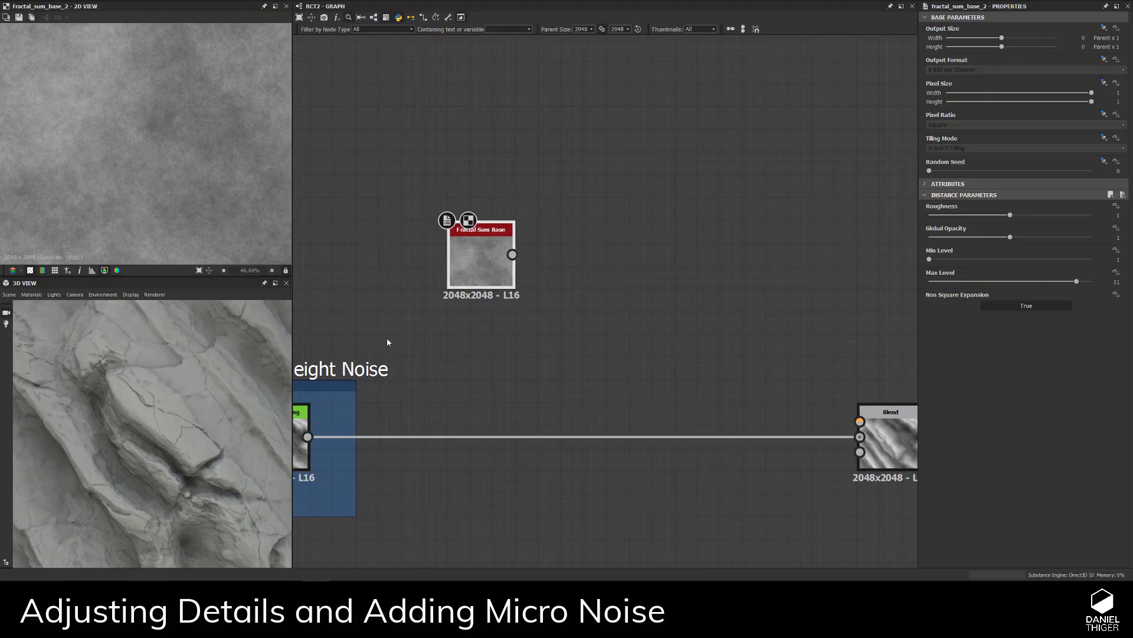
middle_click_drag(466, 326, 425, 322)
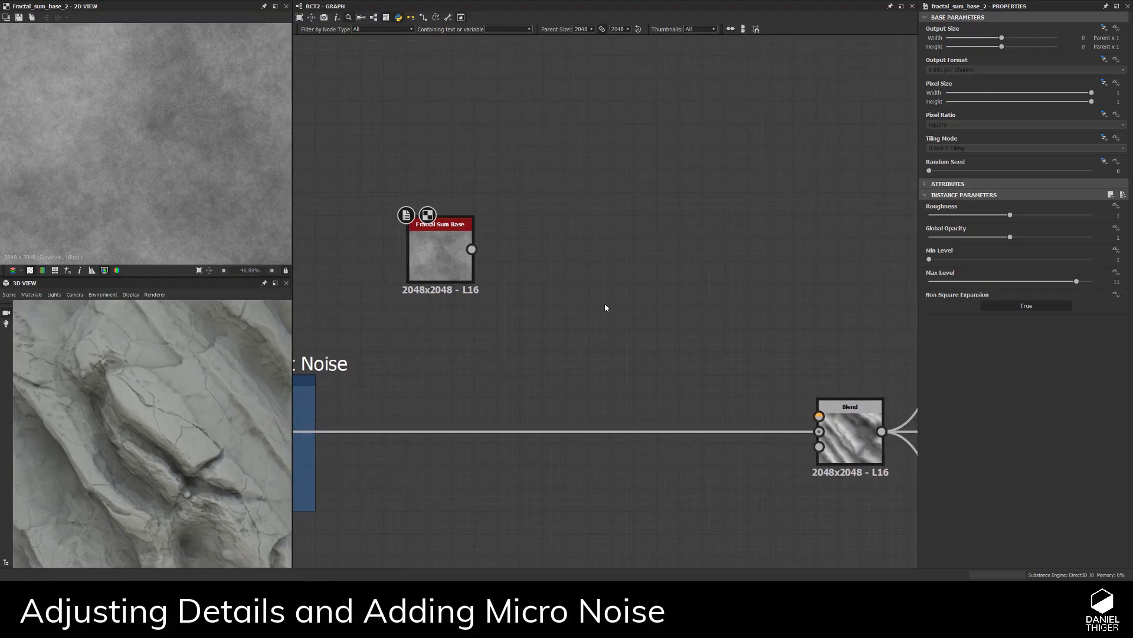
- Add a Slope Blur Grayscale node, feeding Fractal Sum Base into Grayscale and the DeteLowPassing output into Slope
key("space")
type("slop")
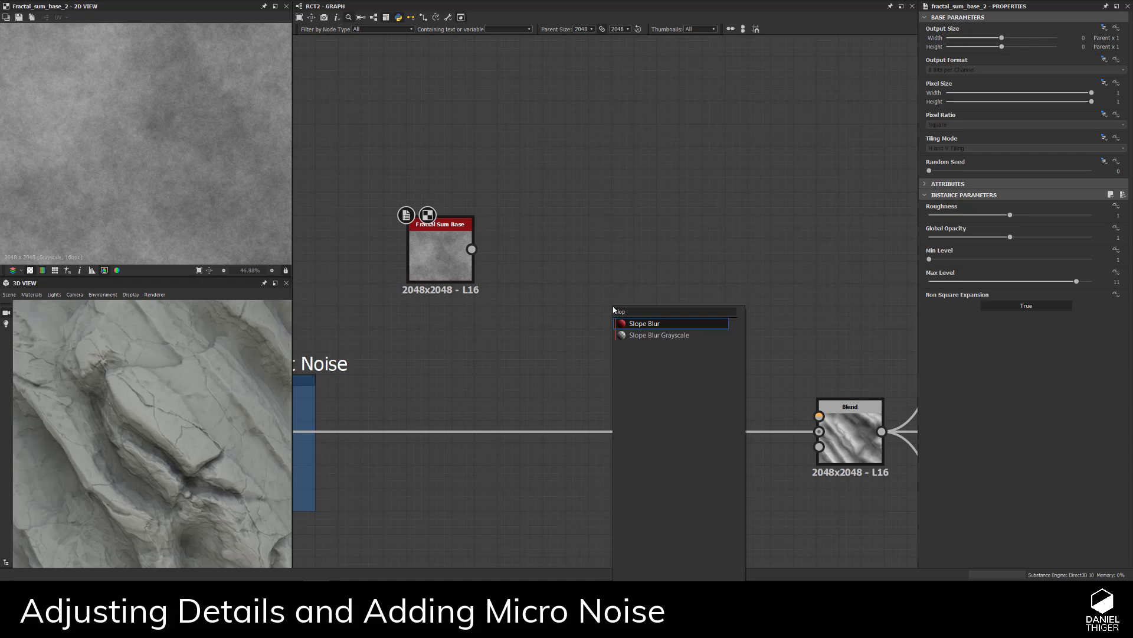
left_click(659, 335)
left_click_drag(614, 328, 546, 282)
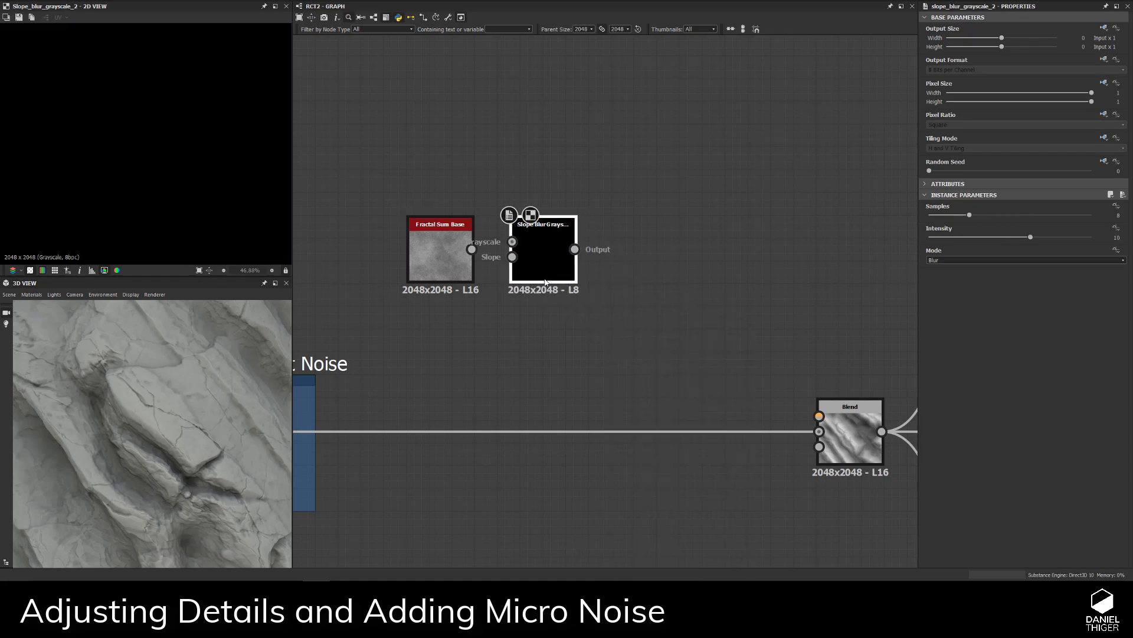
left_click_drag(472, 249, 512, 241)
middle_click_drag(506, 318, 580, 306)
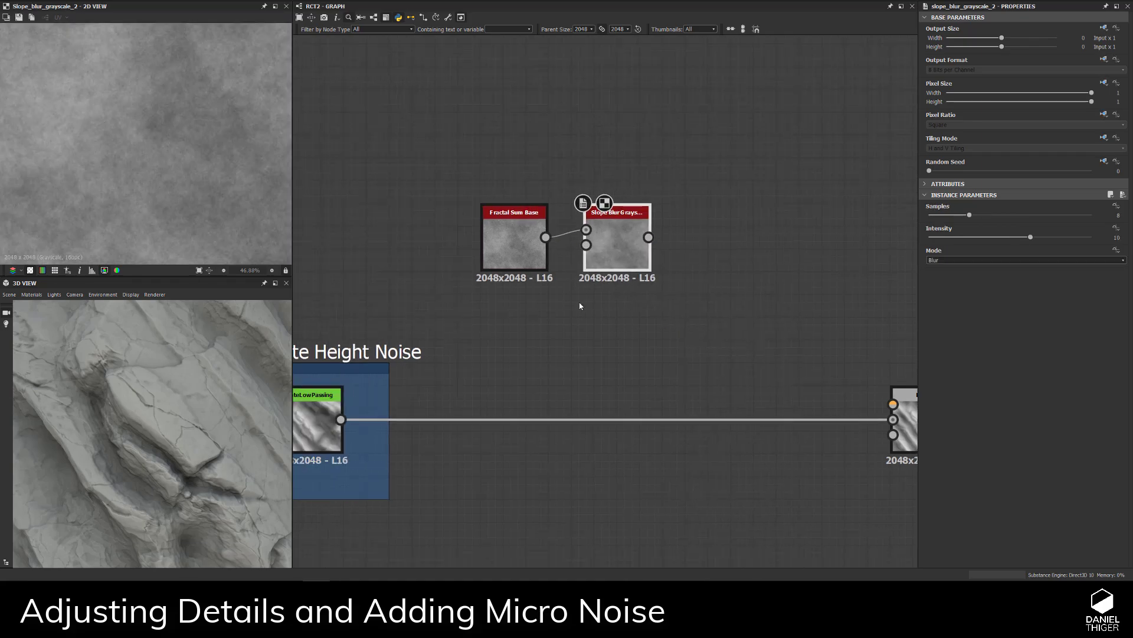
scroll(502, 342, "down", 1)
left_click_drag(366, 409, 570, 263)
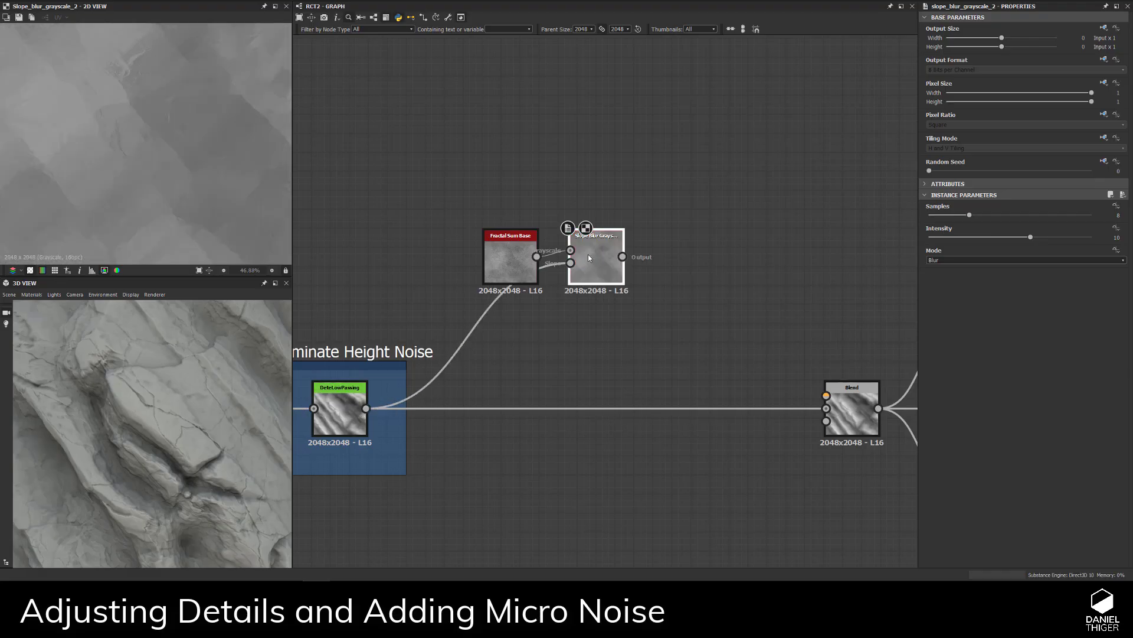
- Set the Slope Blur Grayscale node's Samples to 32 and Intensity to 1.57
left_click_drag(969, 215, 1092, 215)
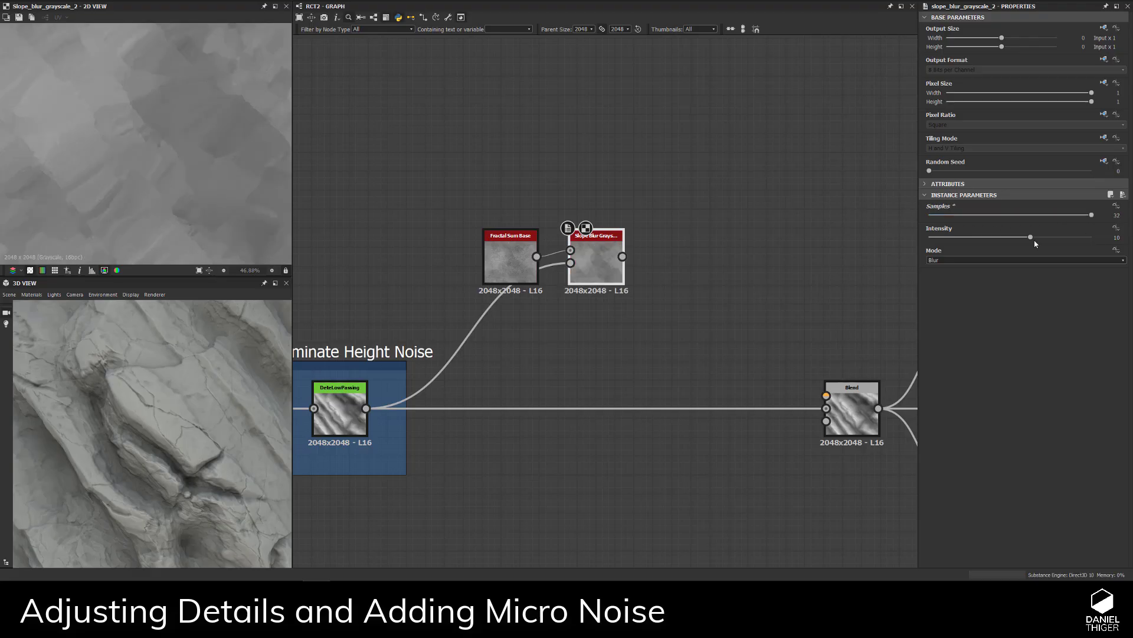
left_click(1118, 238)
type("15")
key("Return")
left_click_drag(929, 237, 947, 238)
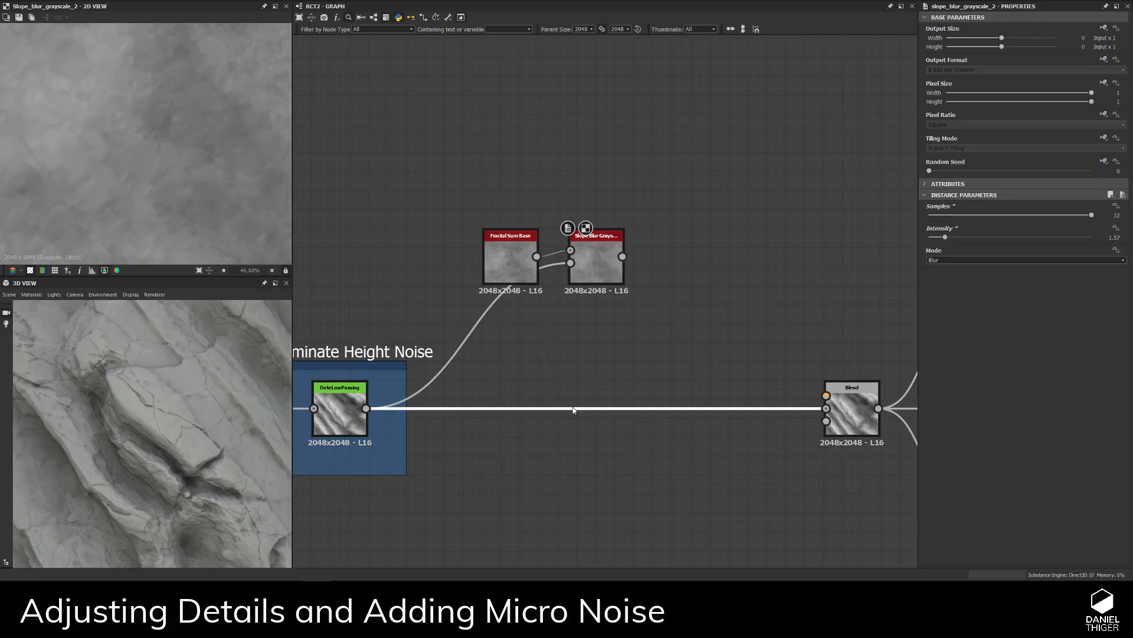
- Insert a Blend node between DeteLowPassing and the final Blend, with the Slope Blur output as its foreground
key("space")
type("bl")
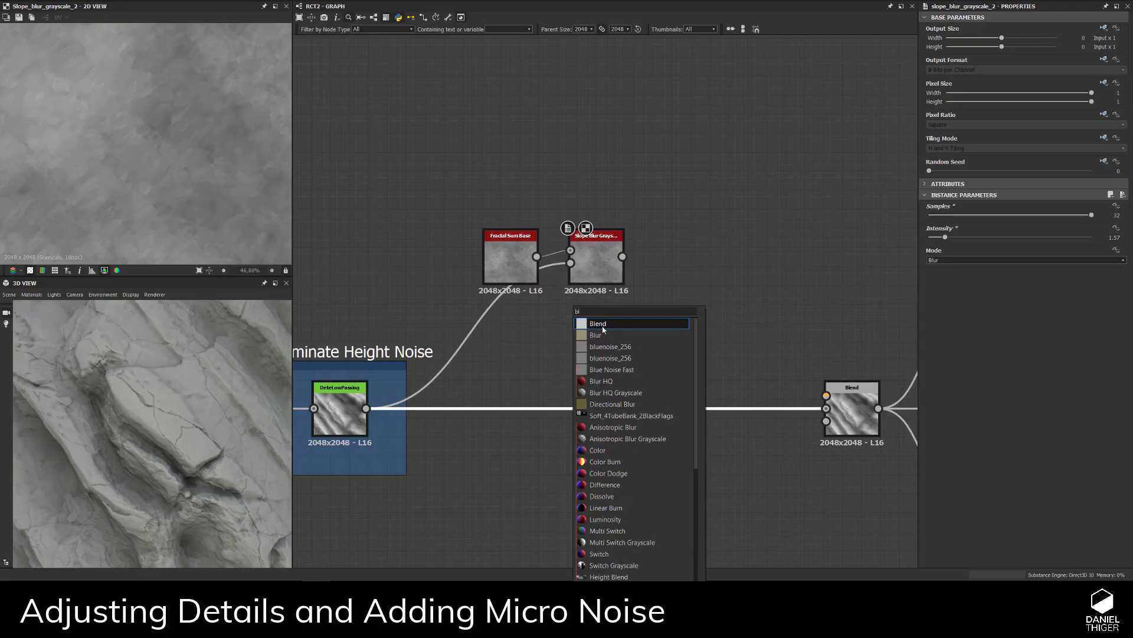
left_click(603, 329)
left_click_drag(611, 384, 644, 416)
left_click_drag(622, 256, 617, 395)
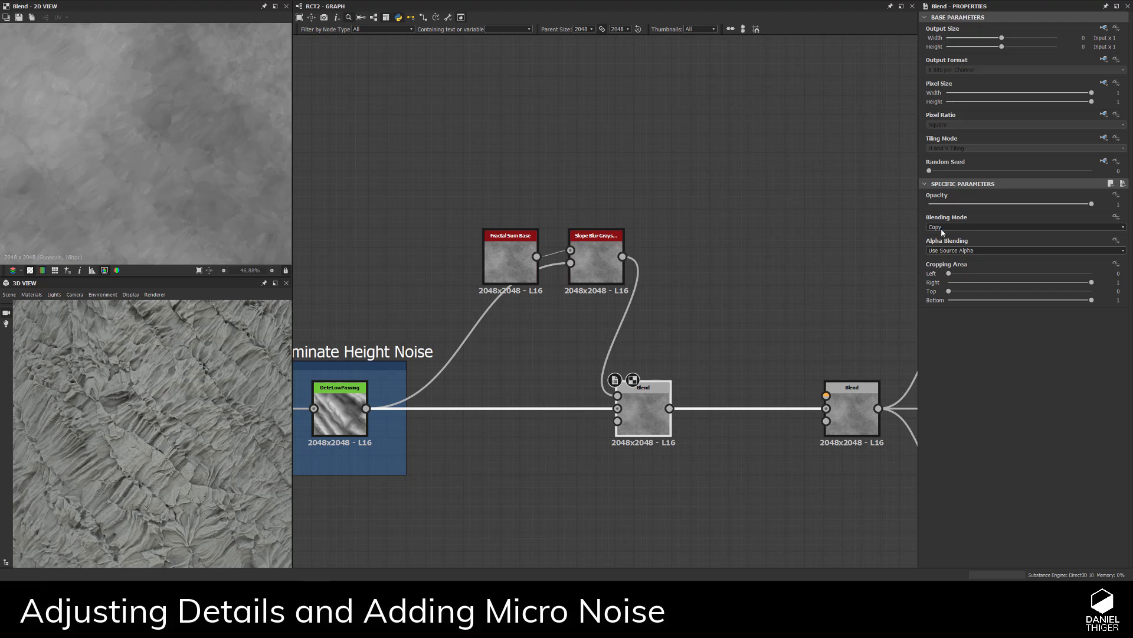
- Set the inserted Blend to Overlay mode with an Opacity of 0.2, and check the noise on the 3D rock
left_click(942, 229)
left_click(938, 302)
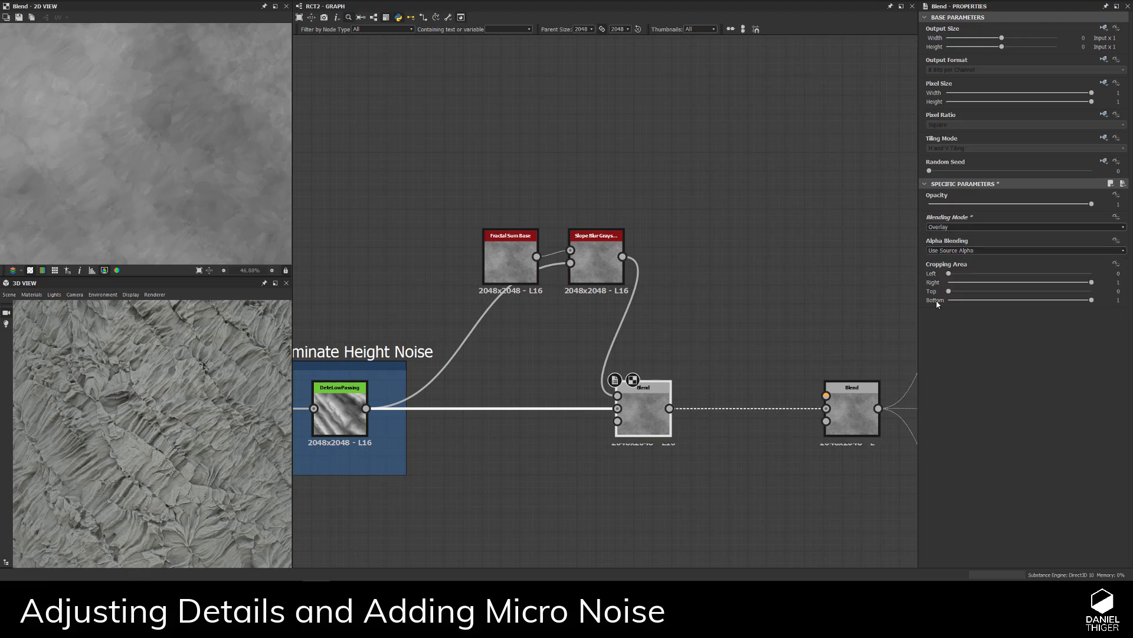
left_click(1108, 203)
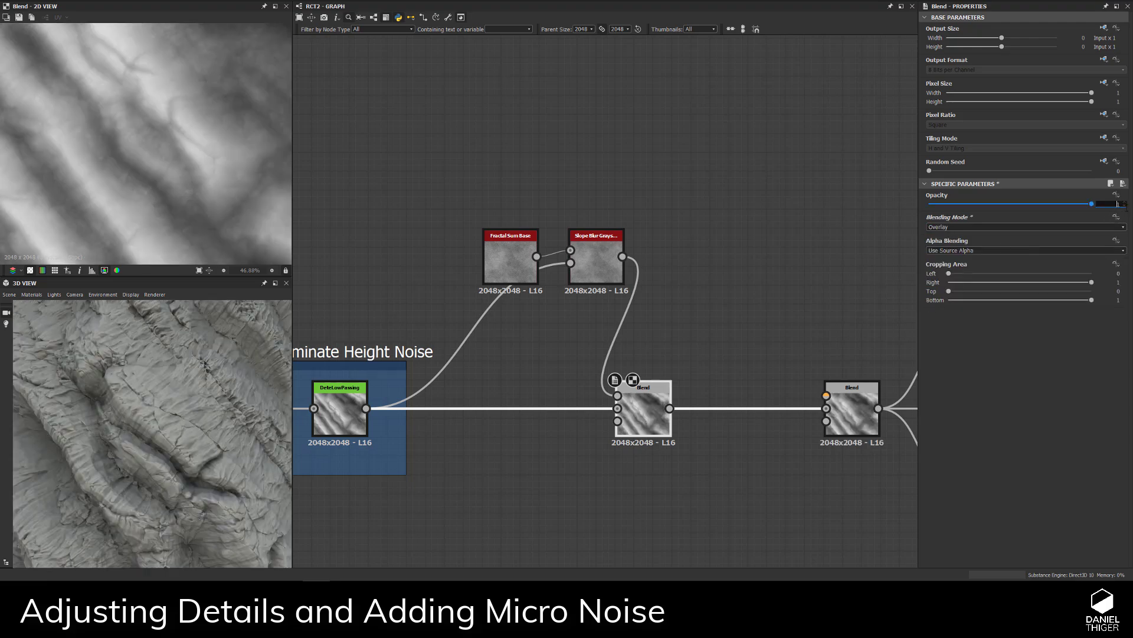
type("0.2")
key("Return")
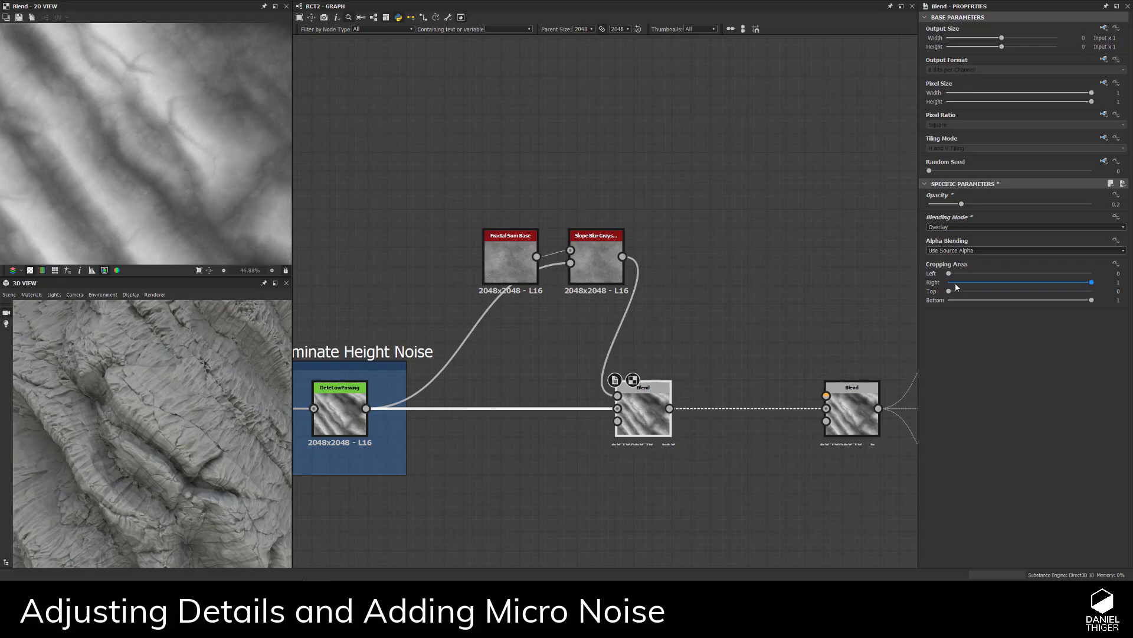
left_click_drag(141, 405, 189, 405)
left_click_drag(87, 423, 197, 415)
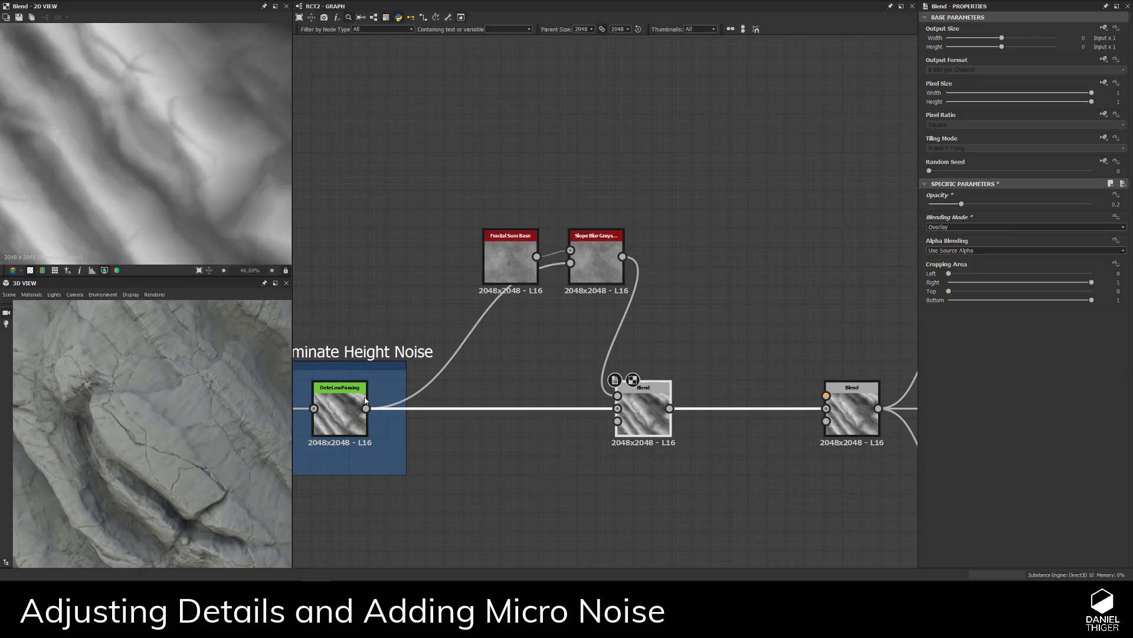
- Insert another Blend after the Slope Blur node, connect Fractal Sum Base as its foreground, and preview the result
middle_click_drag(614, 360, 480, 363)
left_click(537, 309)
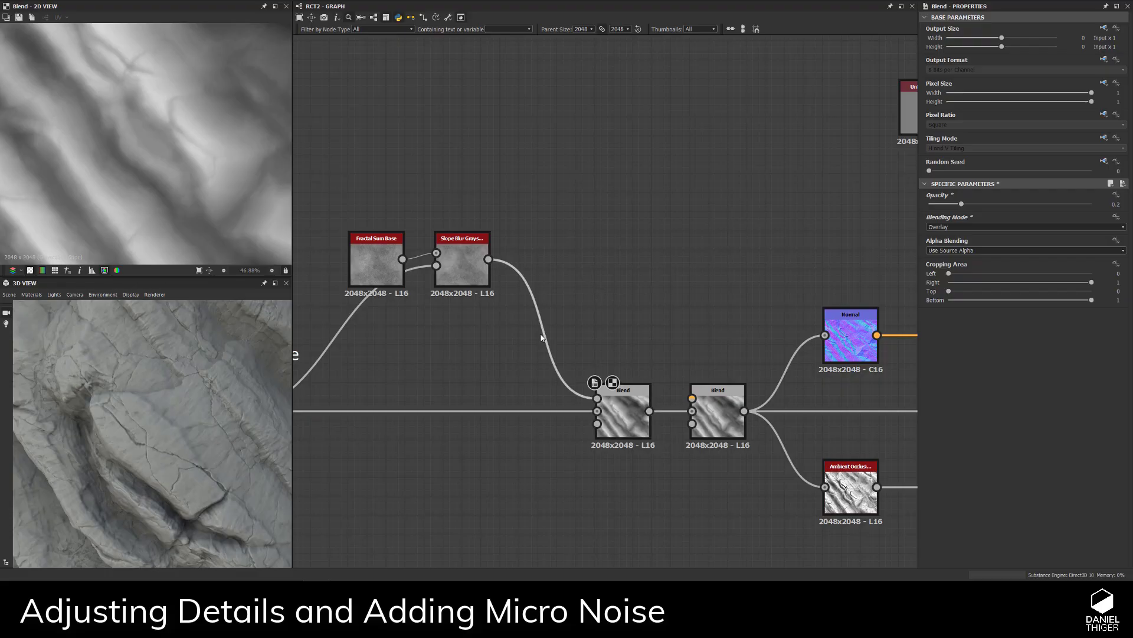
key("space")
type("bl")
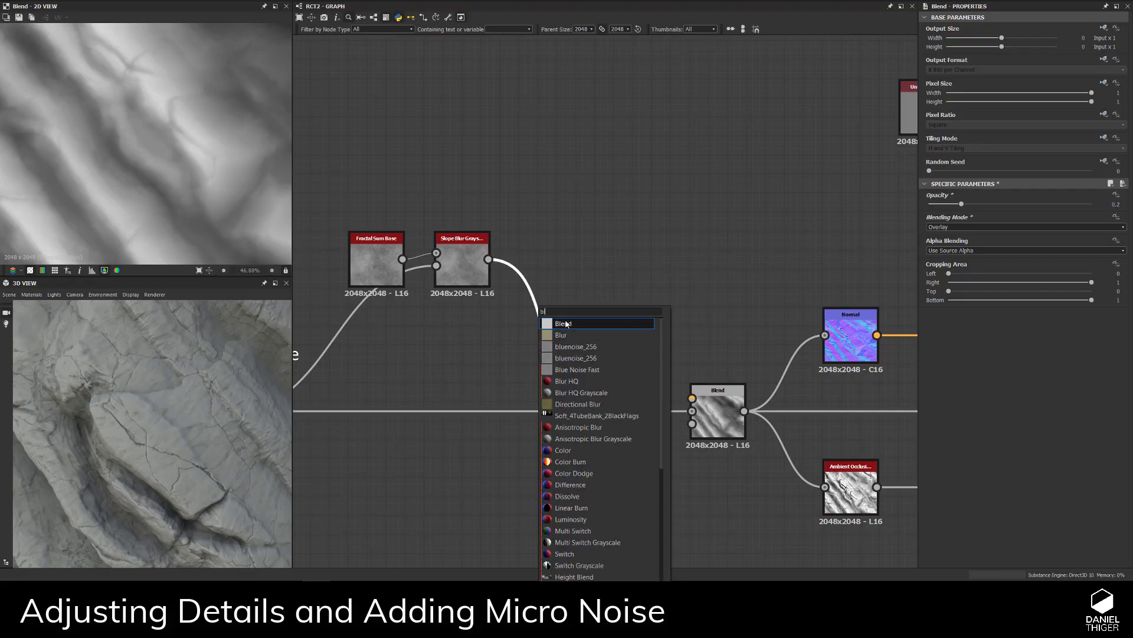
left_click(566, 324)
left_click_drag(551, 313, 551, 201)
mouse_move(376, 247)
left_mouse_down()
mouse_move(368, 210)
mouse_move(513, 209)
left_mouse_up()
double_click(549, 227)
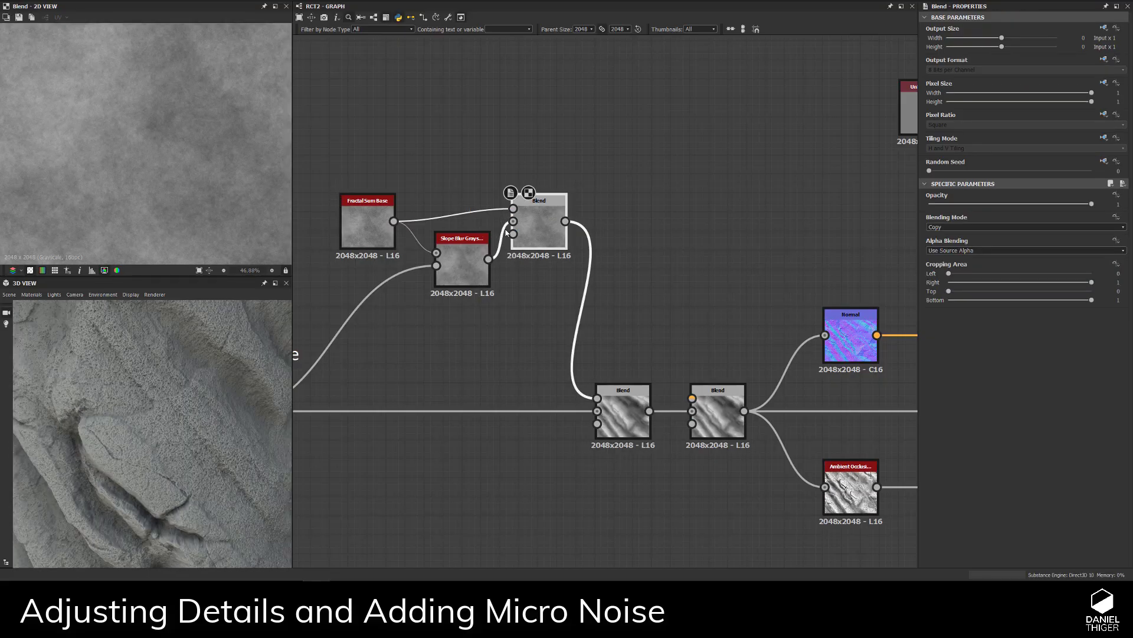
- Try an Opacity of 0.3 on the Blend combining the two noises, and inspect the rock in 3D
left_click(1116, 204)
type(".3")
key("Return")
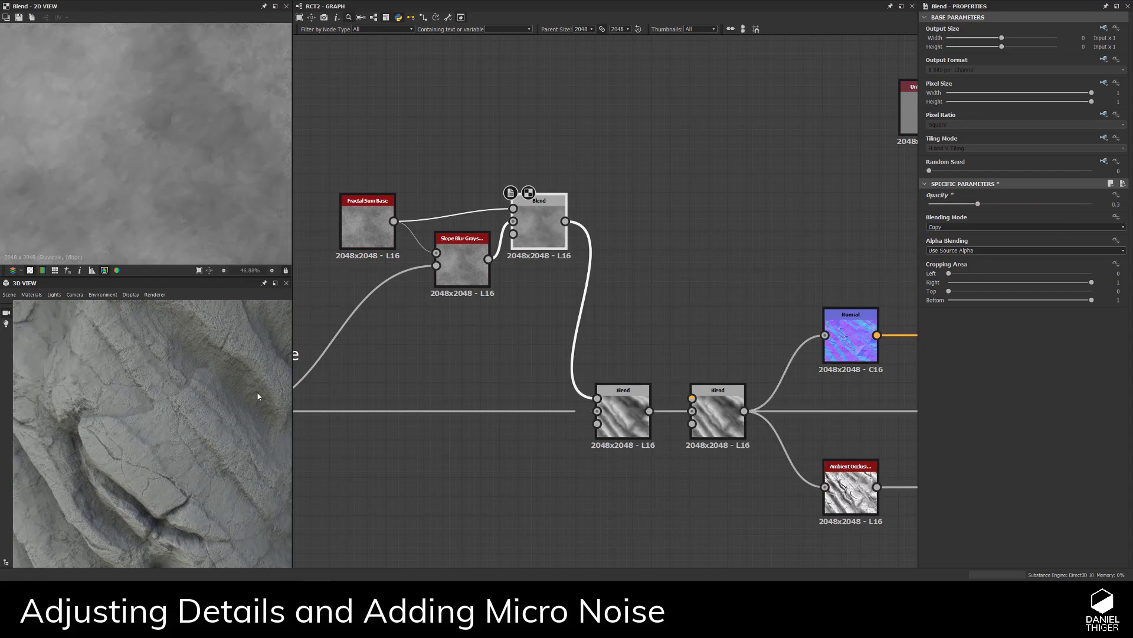
left_click_drag(185, 408, 113, 379)
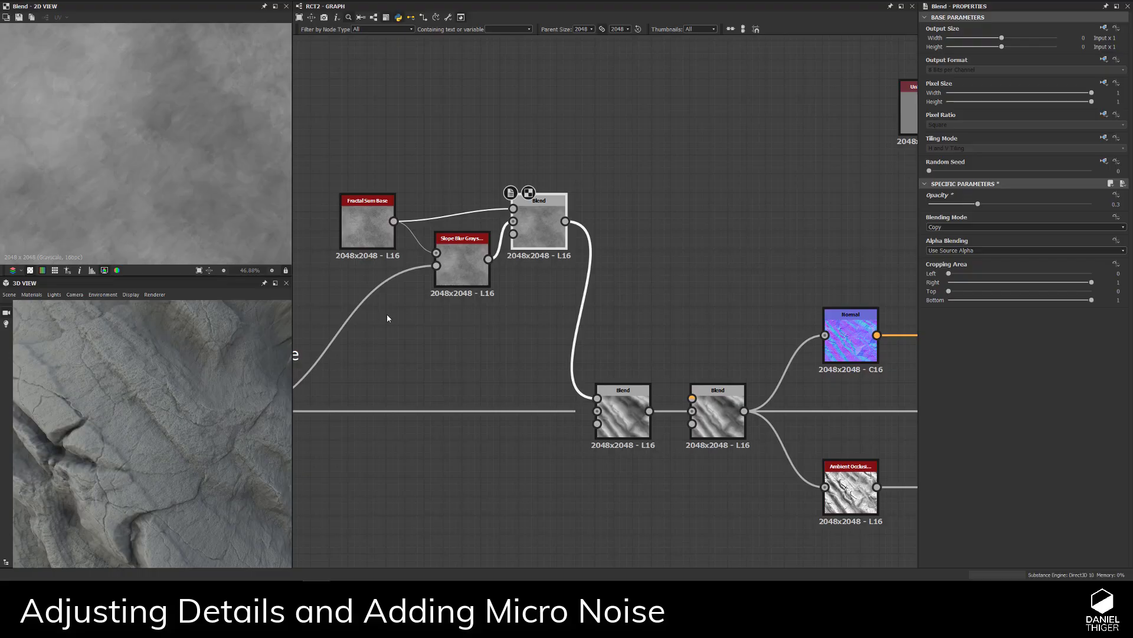
- Space out the Fractal Sum Base and noise Blend nodes, and set that Blend's Opacity to 0.25
left_click_drag(369, 231, 368, 213)
left_click_drag(551, 230, 558, 230)
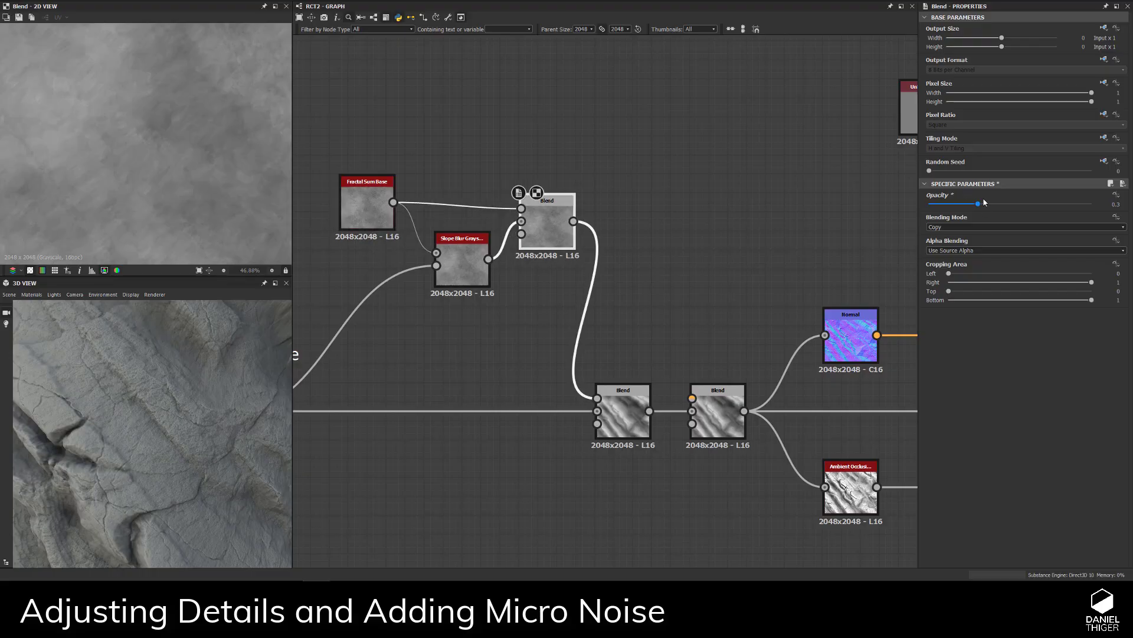
left_click(956, 205)
left_click(967, 205)
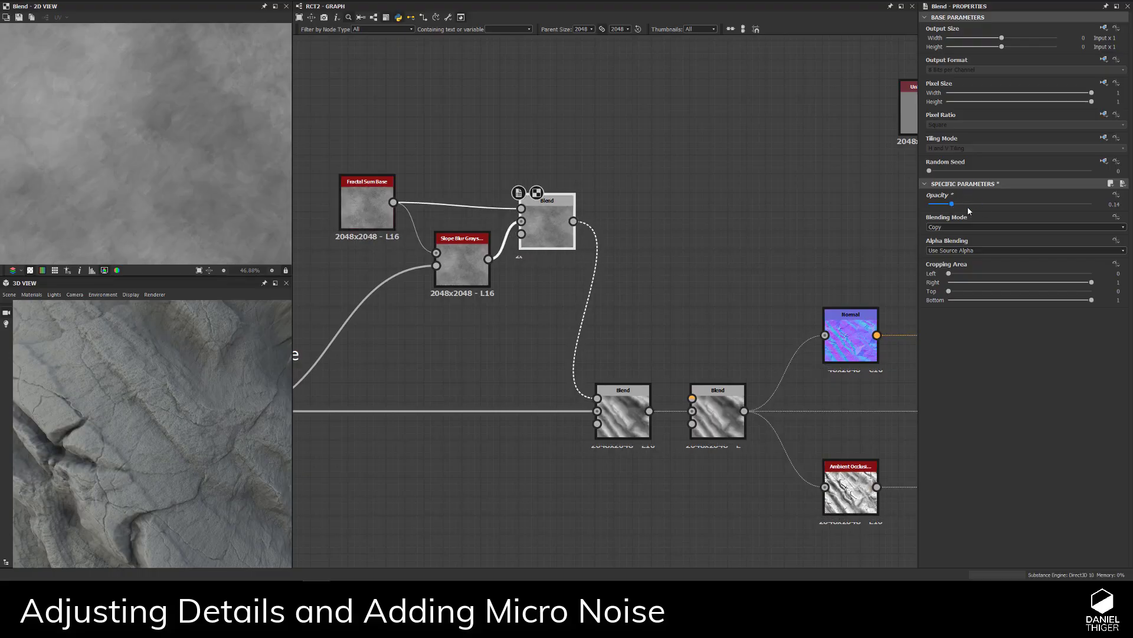
left_click(969, 205)
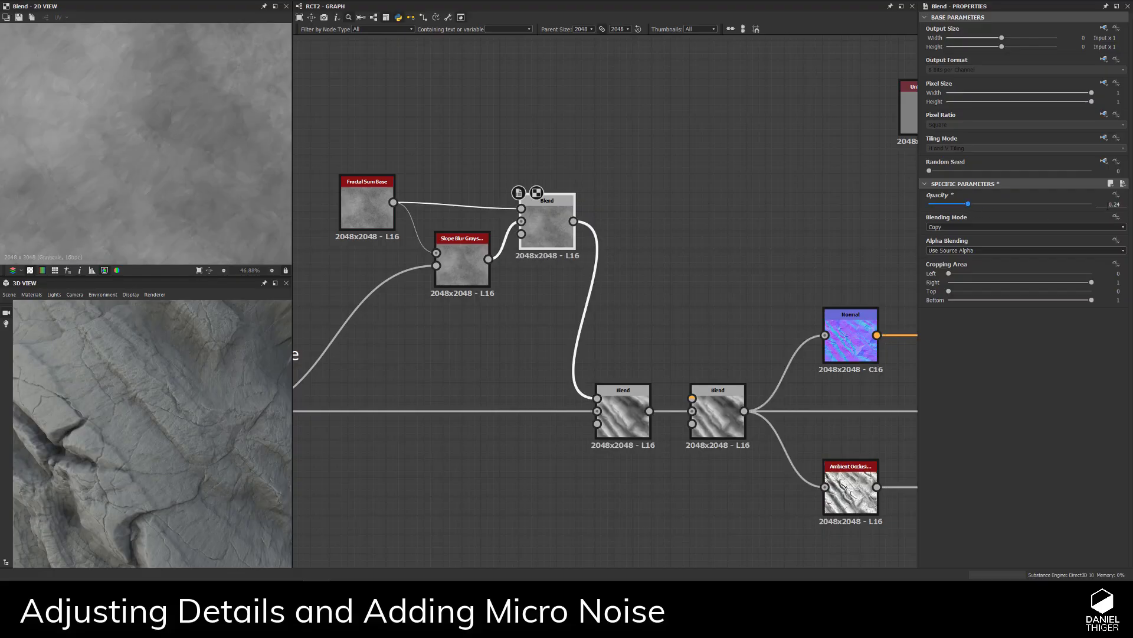
type(".25")
key("Return")
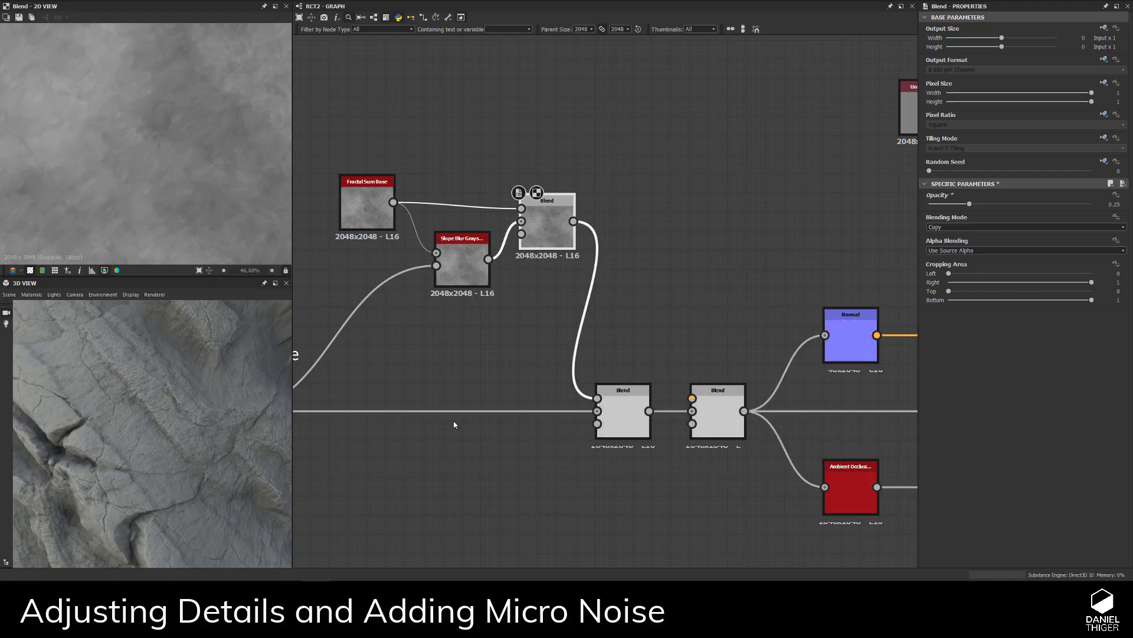
- Examine the micro noise on the rock up close in 3D and review the Overlay Blend's Opacity
scroll(148, 446, "down", 5)
left_click_drag(148, 446, 194, 385)
scroll(185, 466, "up", 5)
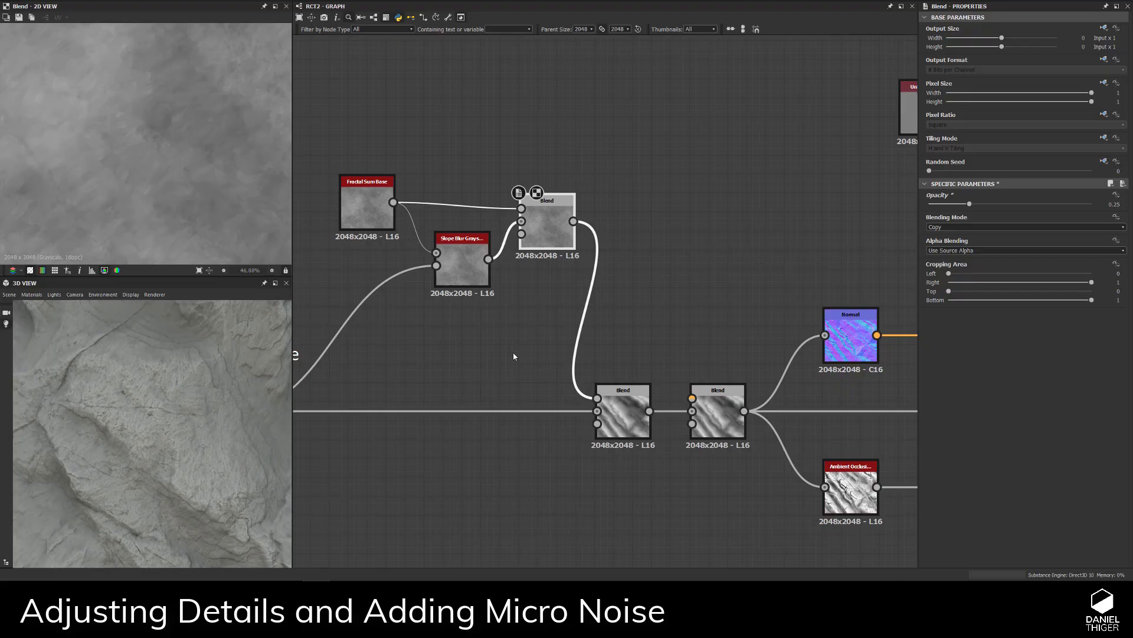
left_click(630, 415)
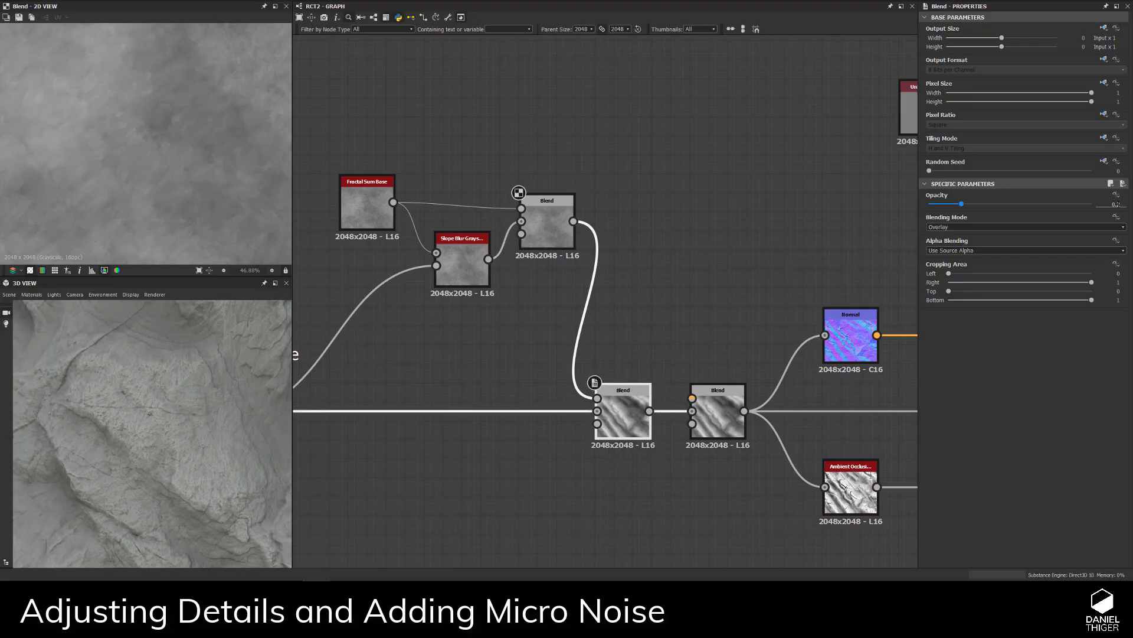
scroll(655, 310, "down", 3)
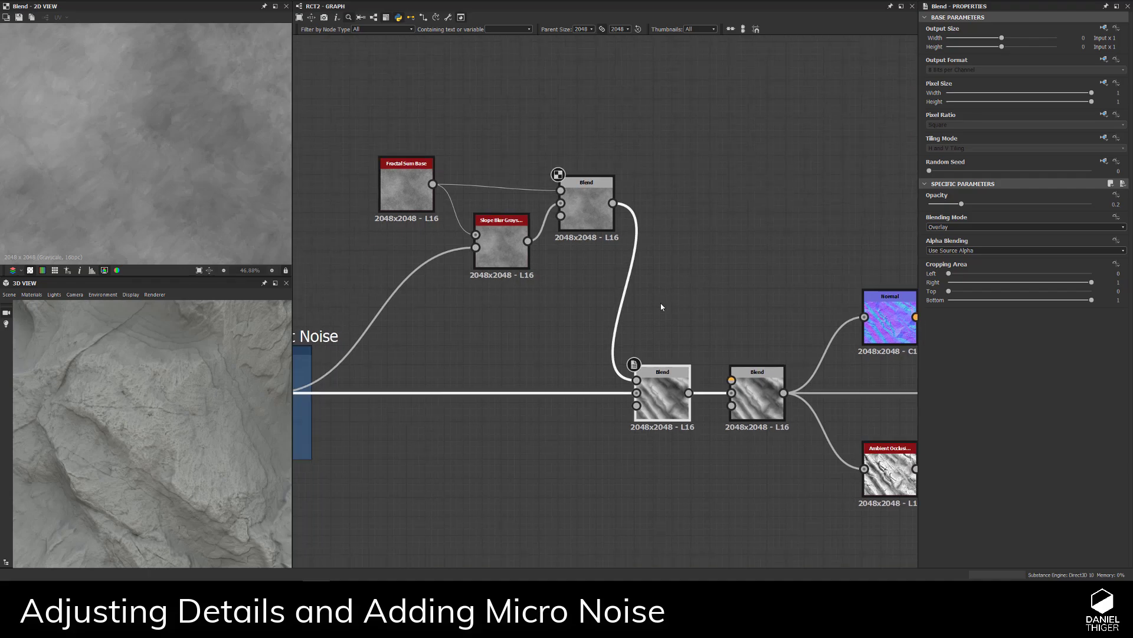
- Preview the Overlay Blend's height output in 2D and examine it alongside the rock in 3D
left_click_drag(142, 414, 165, 389)
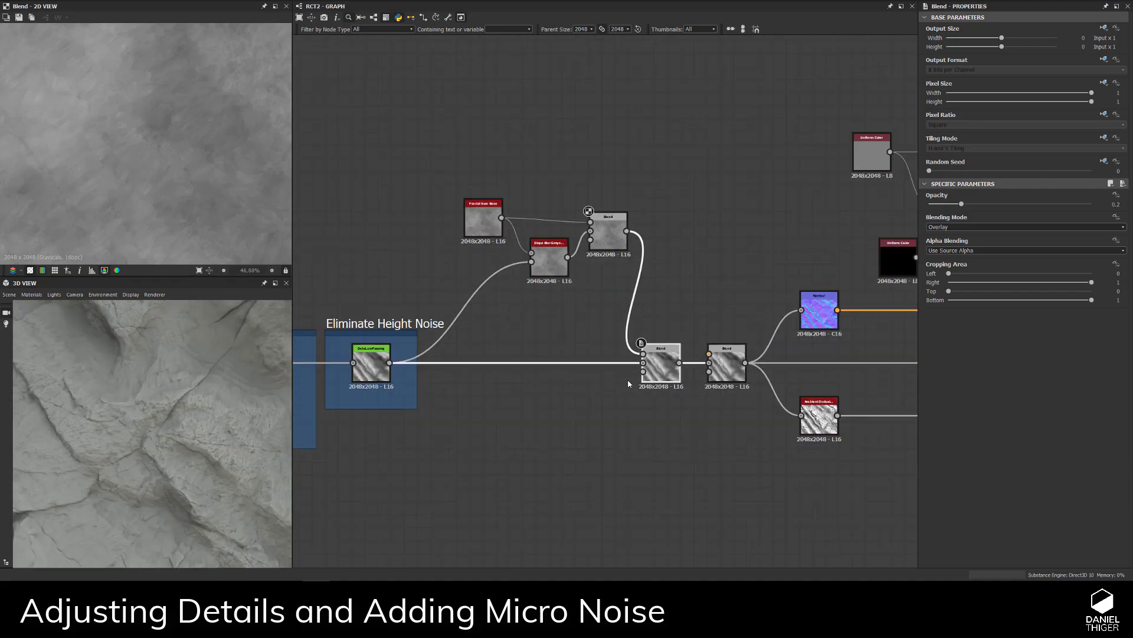
double_click(655, 363)
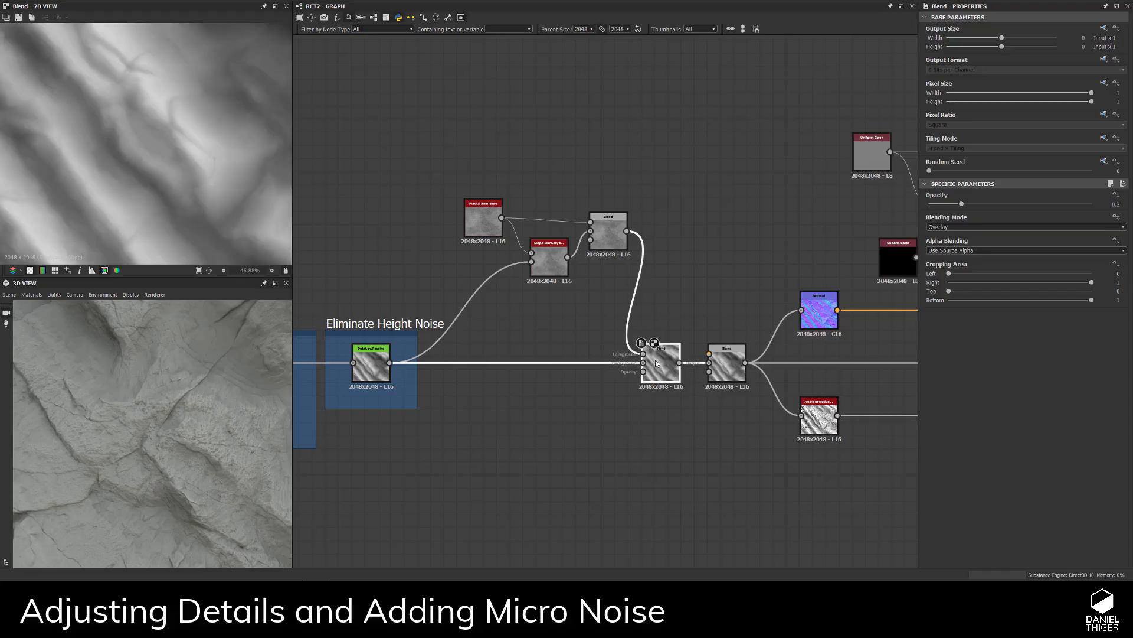
scroll(183, 213, "down", 2)
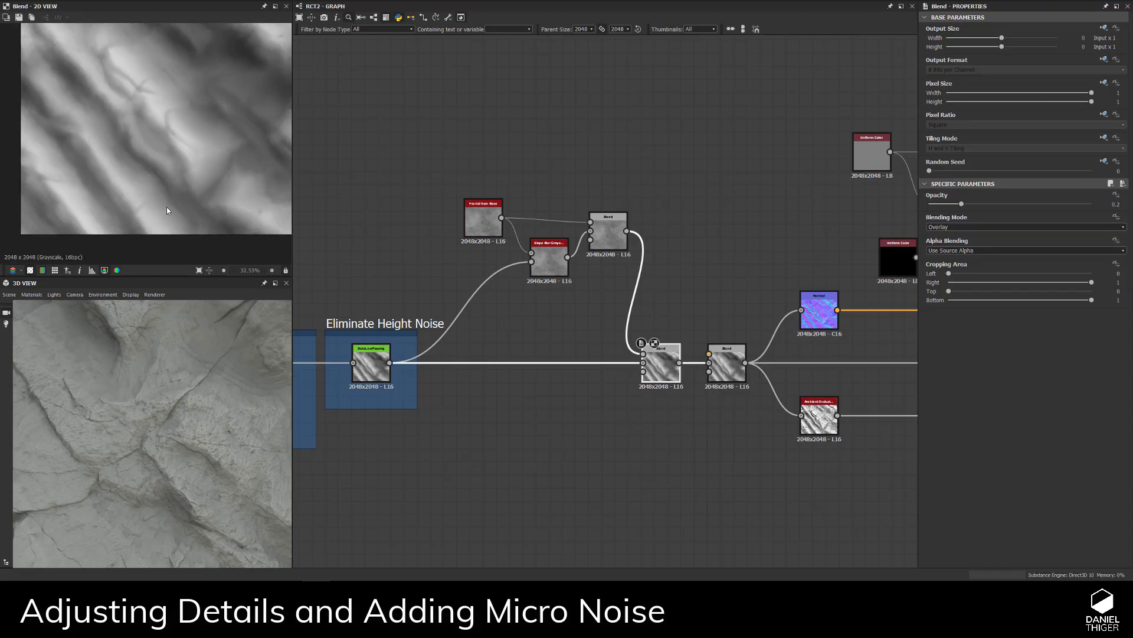
scroll(196, 161, "up", 4)
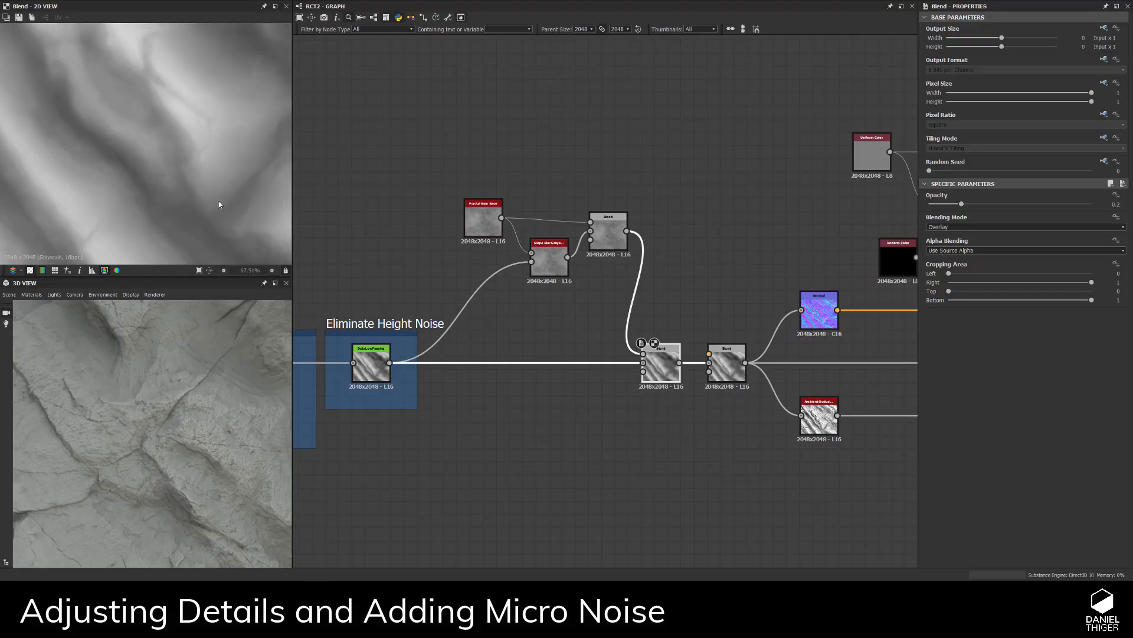
left_click_drag(217, 363, 147, 387)
- Preview the Normal node's output in 2D and examine the micro noise up close and as a whole
double_click(820, 314)
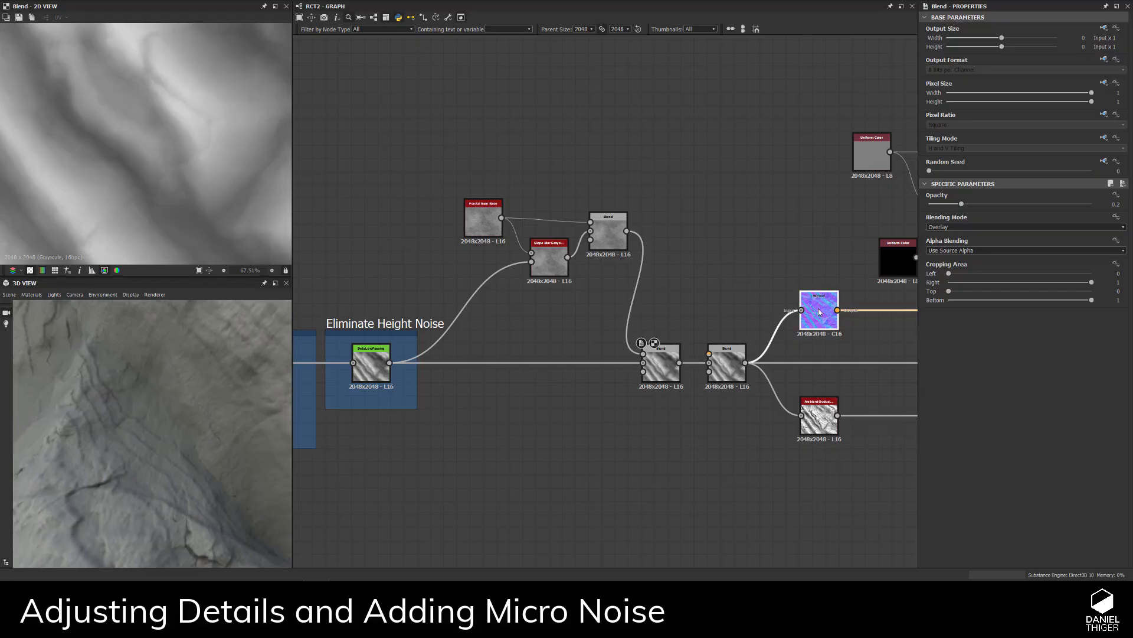
scroll(206, 179, "up", 3)
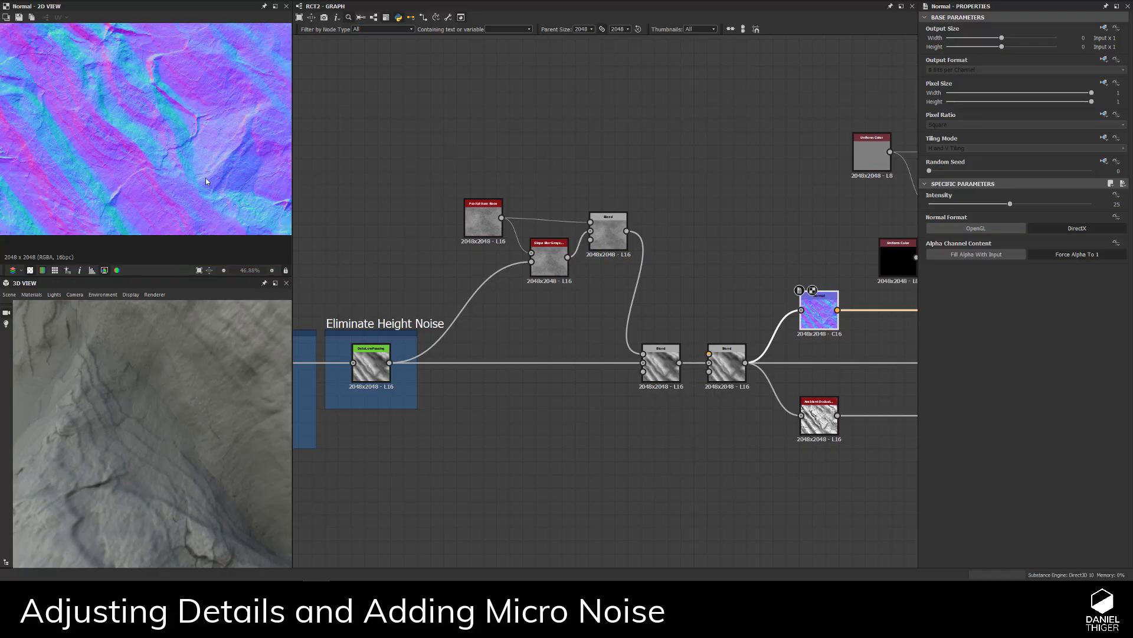
middle_click_drag(214, 87, 177, 223)
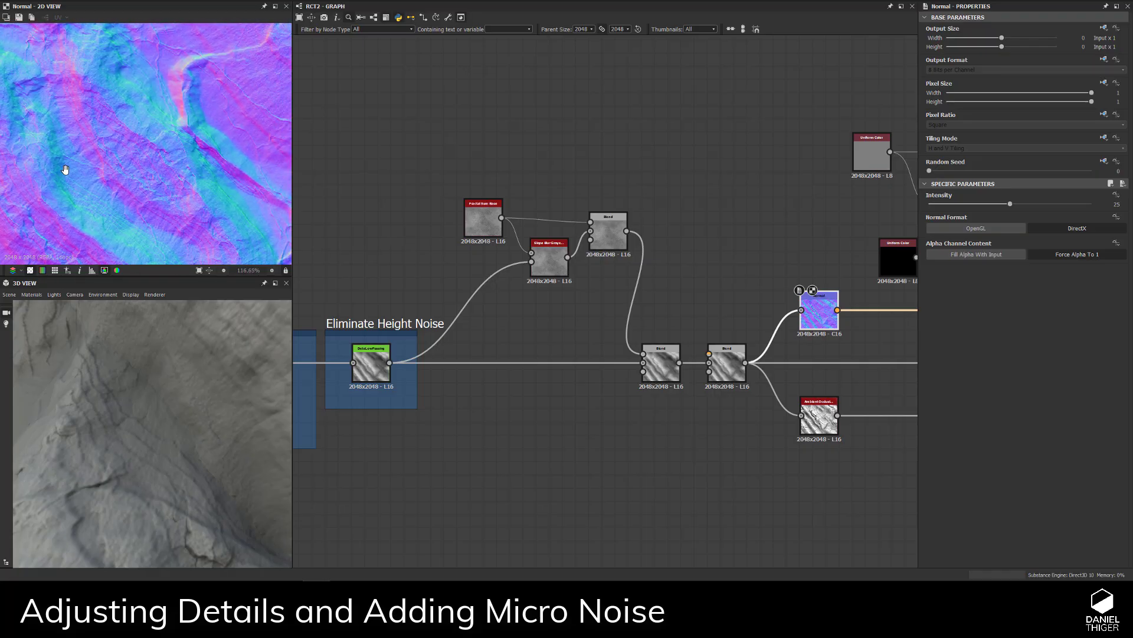
scroll(129, 144, "down", 3)
scroll(119, 116, "down", 3)
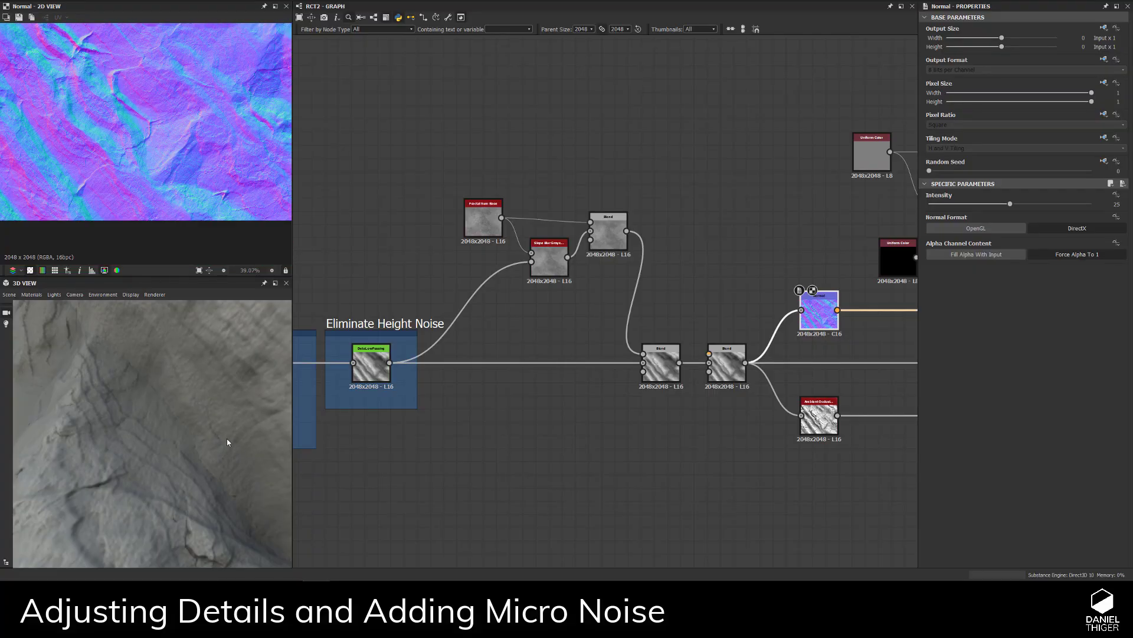
scroll(226, 438, "down", 6)
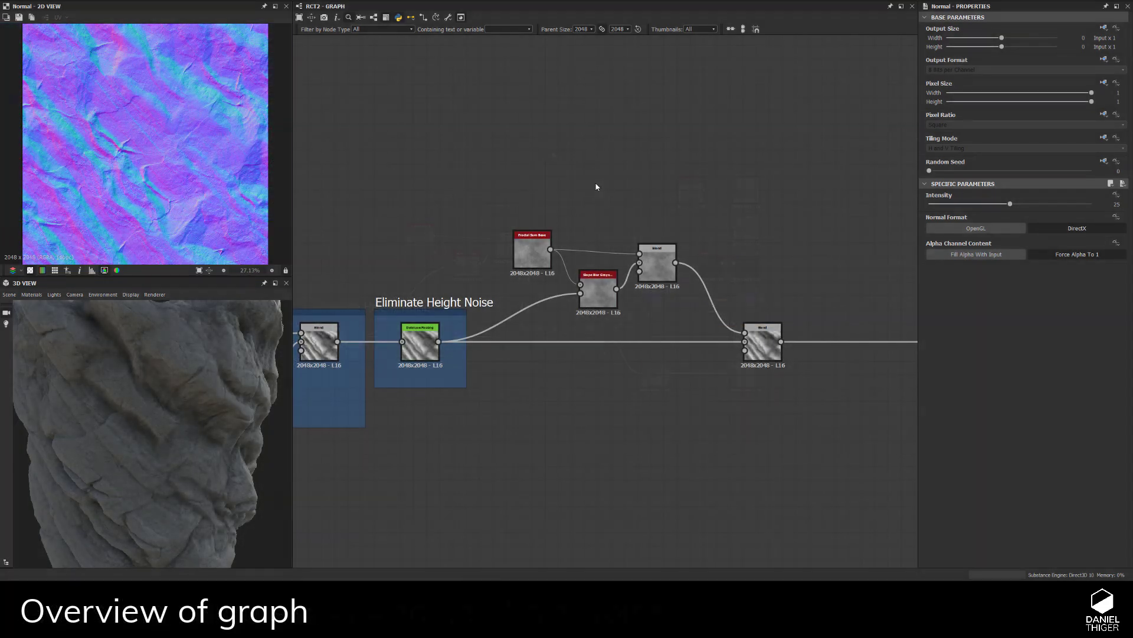
- Frame the Fractal Sum Base, Slope Blur and both Blend nodes, and title the frame "Detailing"
scroll(523, 203, "up", 3)
left_click_drag(460, 206, 823, 440)
right_click(783, 385)
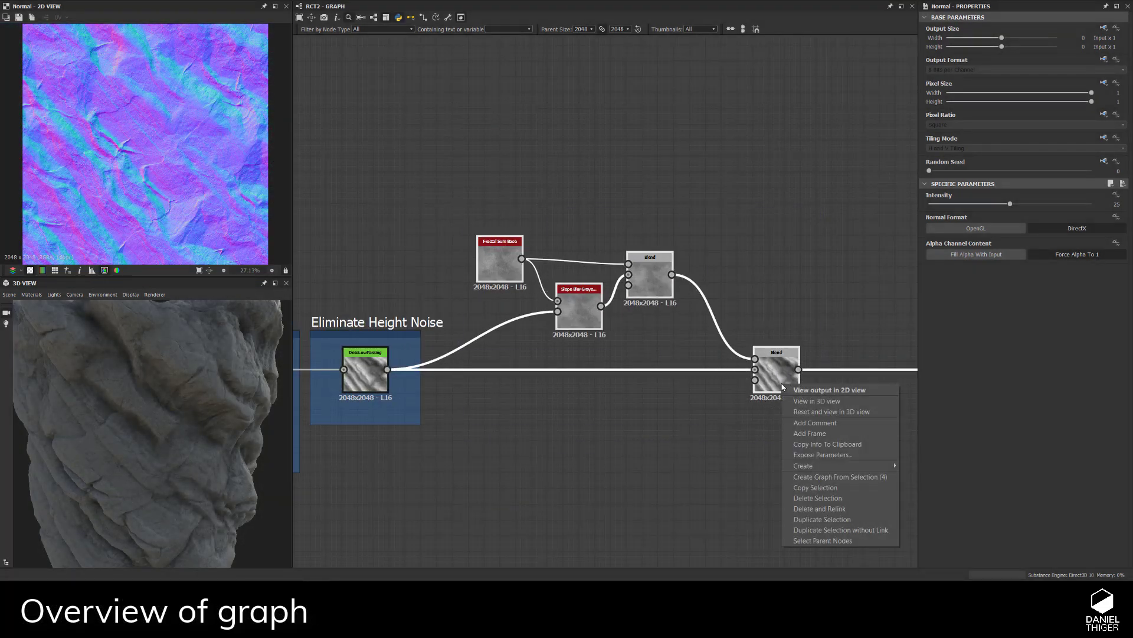
left_click(815, 434)
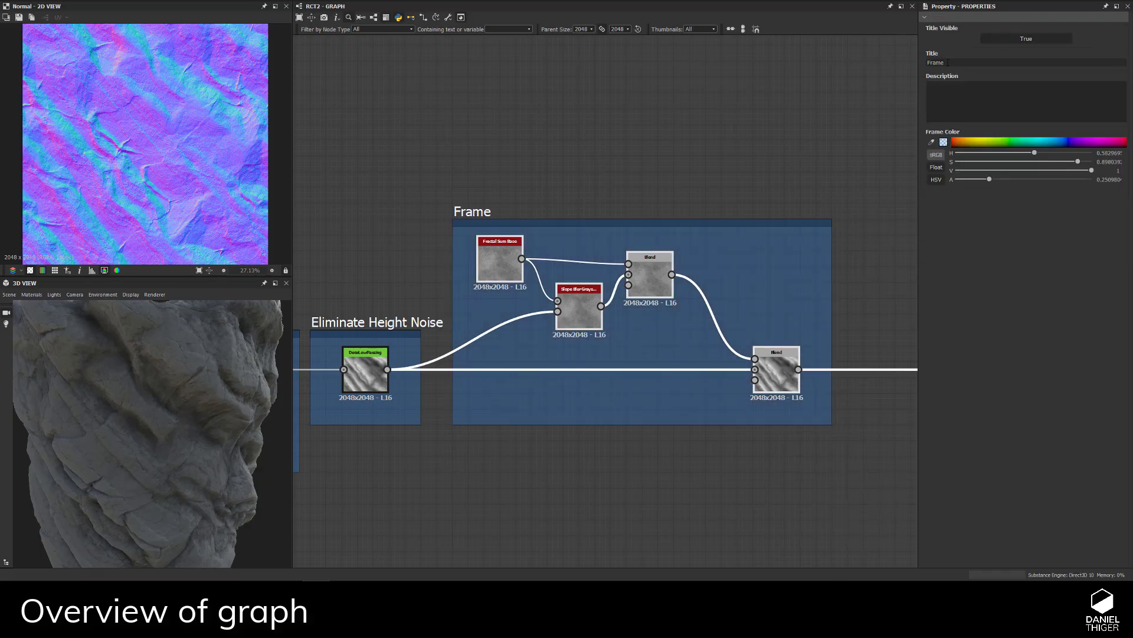
type("Detailing")
key("Return")
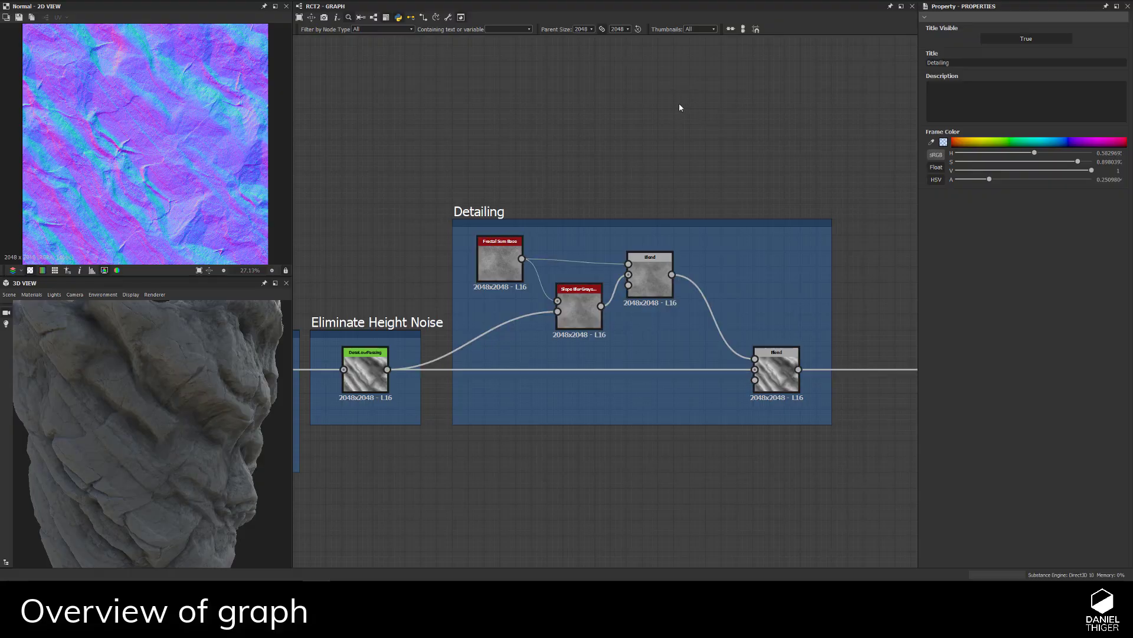
- Review the graph's framed sections from Secondary Detail and Crack Pattern through to the final detailing nodes
scroll(573, 123, "down", 3)
middle_click_drag(524, 134, 753, 245)
middle_click_drag(401, 234, 612, 234)
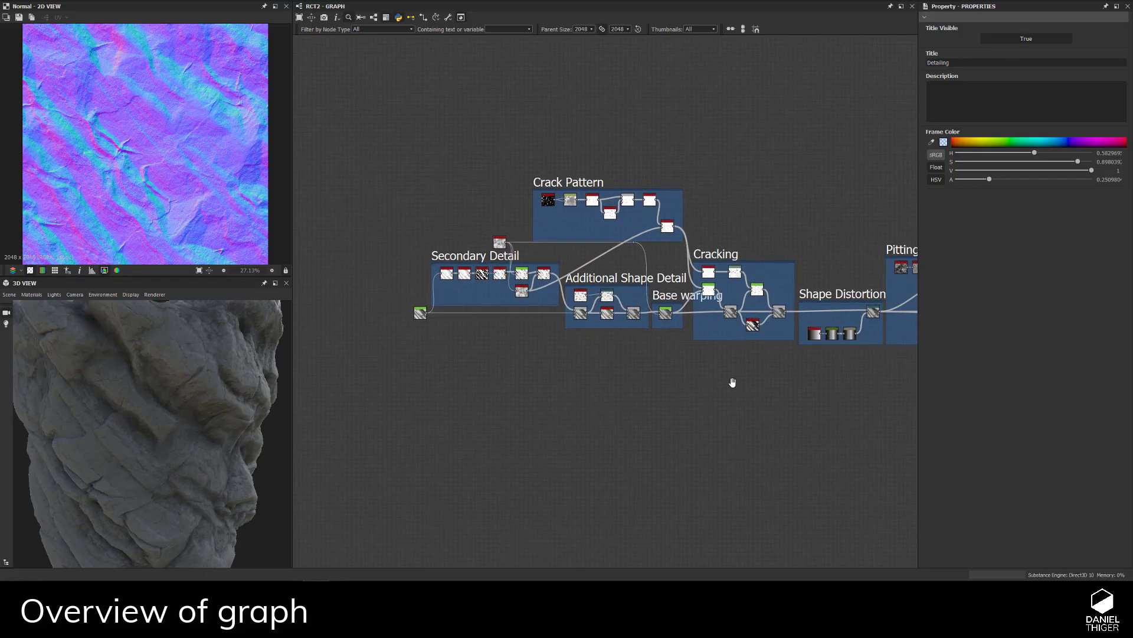
middle_click_drag(732, 383, 488, 392)
middle_click_drag(606, 392, 726, 401)
scroll(614, 387, "up", 2)
scroll(614, 387, "up", 1)
scroll(679, 387, "up", 3)
scroll(710, 398, "down", 3)
scroll(551, 442, "down", 1)
scroll(678, 409, "down", 2)
middle_click_drag(551, 443, 773, 394)
scroll(480, 355, "up", 2)
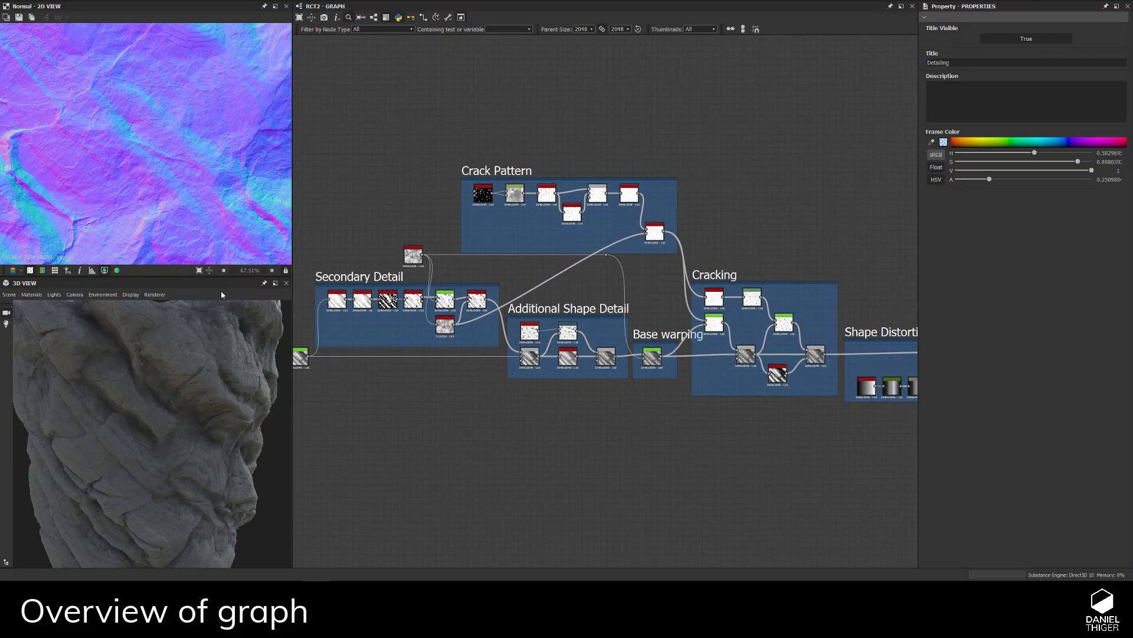
- Examine the Secondary Detail node chain up close and compare it with the normal map preview
middle_click_drag(472, 370, 552, 376)
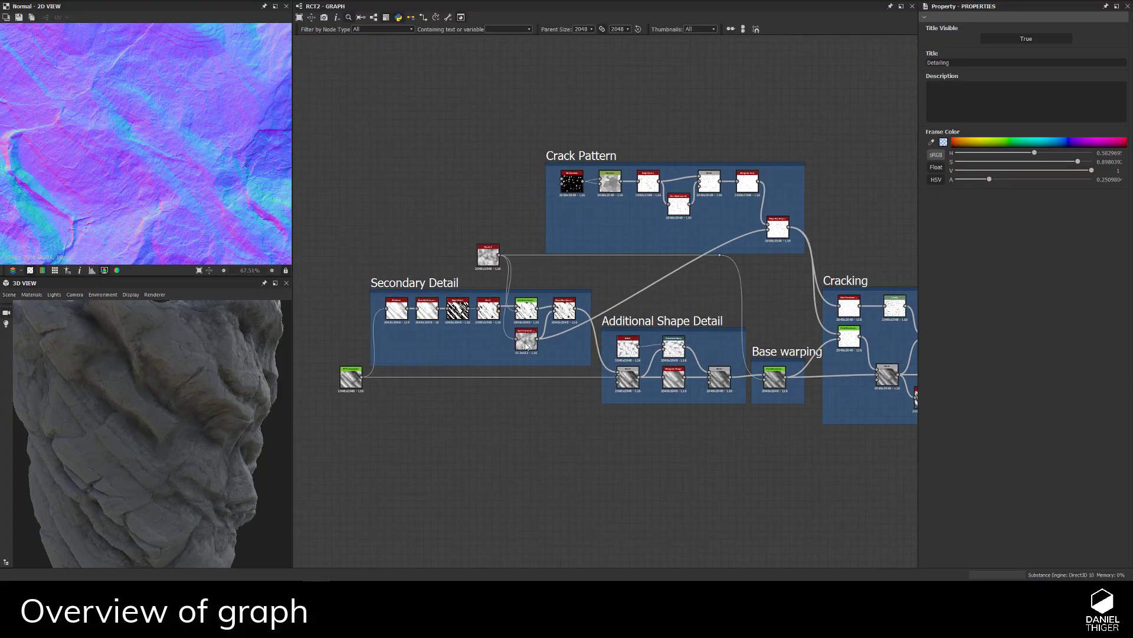
scroll(551, 376, "up", 2)
scroll(312, 278, "up", 2)
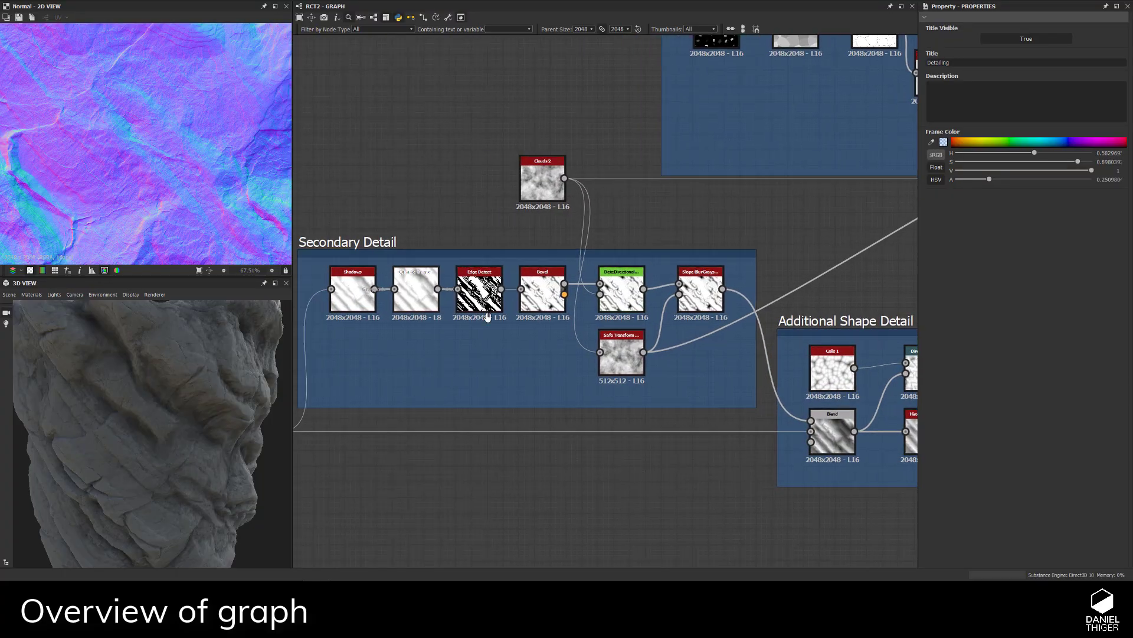
middle_click_drag(312, 253, 368, 259)
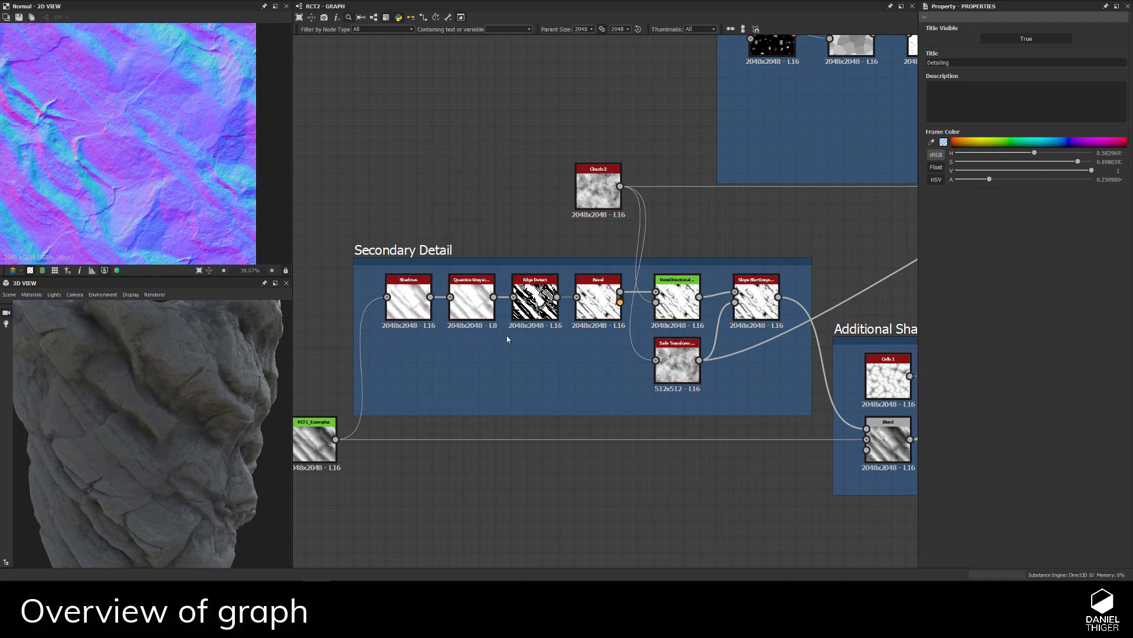
scroll(161, 171, "down", 2)
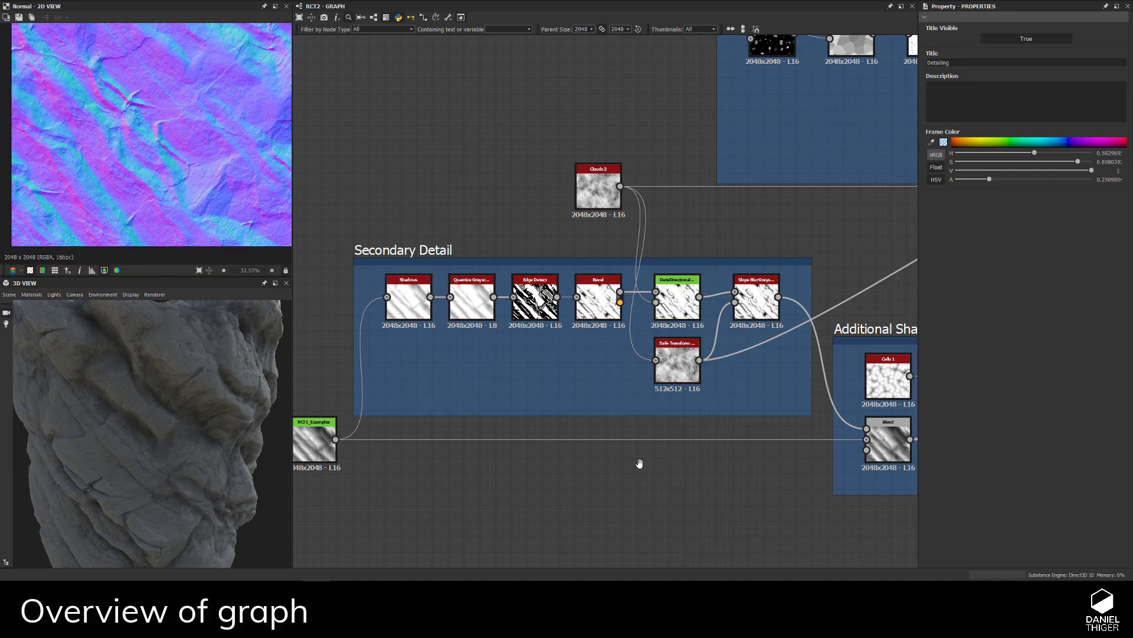
- Review the Cracking, Shape Distortion and Pitting frames in order, comparing them with the normal map
mouse_move(639, 464)
middle_mouse_down()
mouse_move(357, 402)
mouse_move(415, 435)
mouse_move(511, 455)
mouse_move(347, 459)
middle_mouse_up()
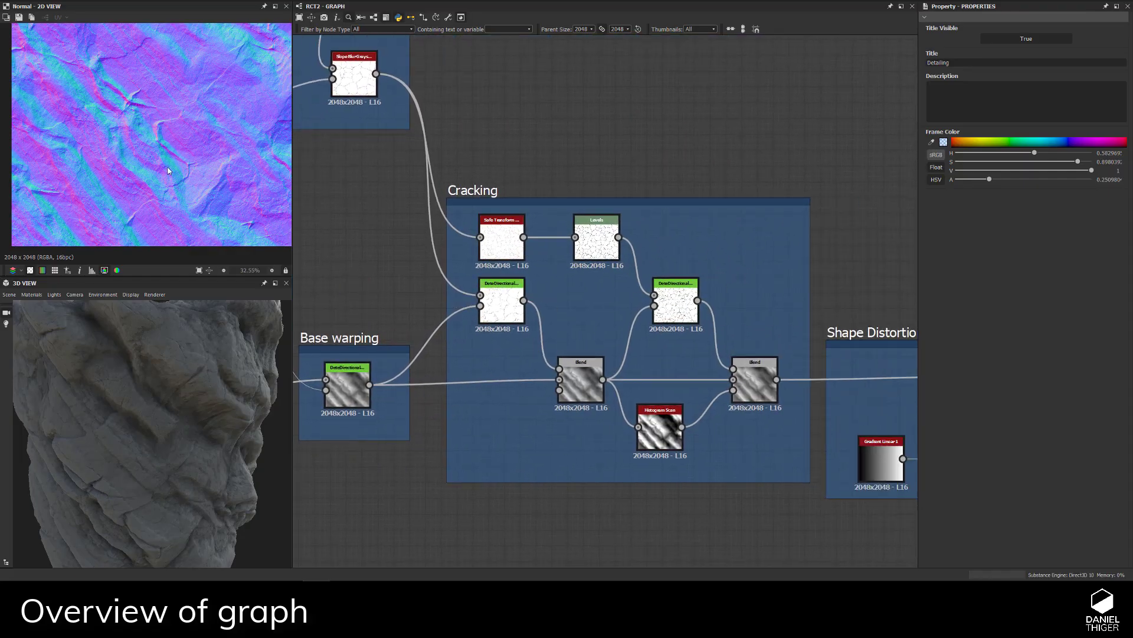
scroll(200, 191, "down", 2)
middle_click_drag(780, 521, 410, 488)
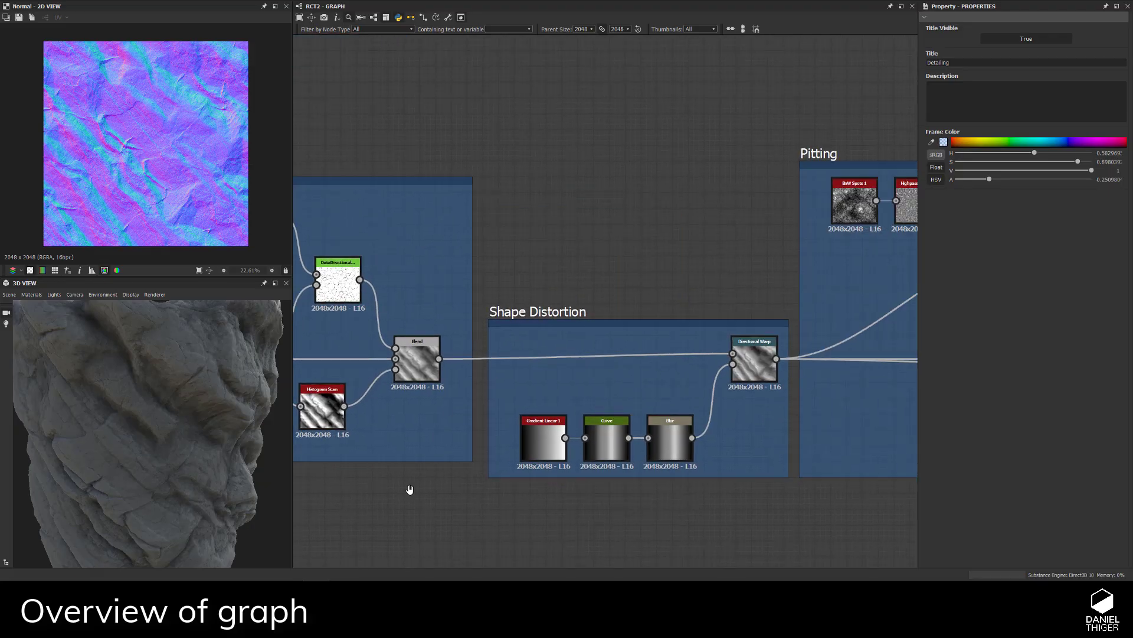
middle_click_drag(745, 401, 701, 394)
middle_click_drag(758, 446, 444, 446)
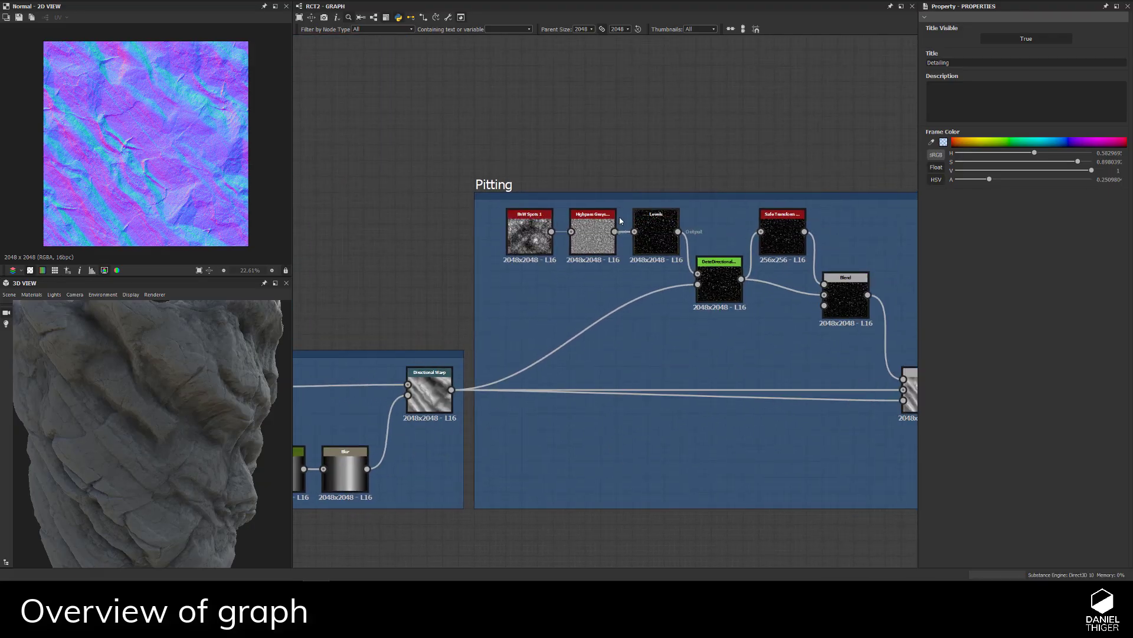
scroll(141, 75, "up", 3)
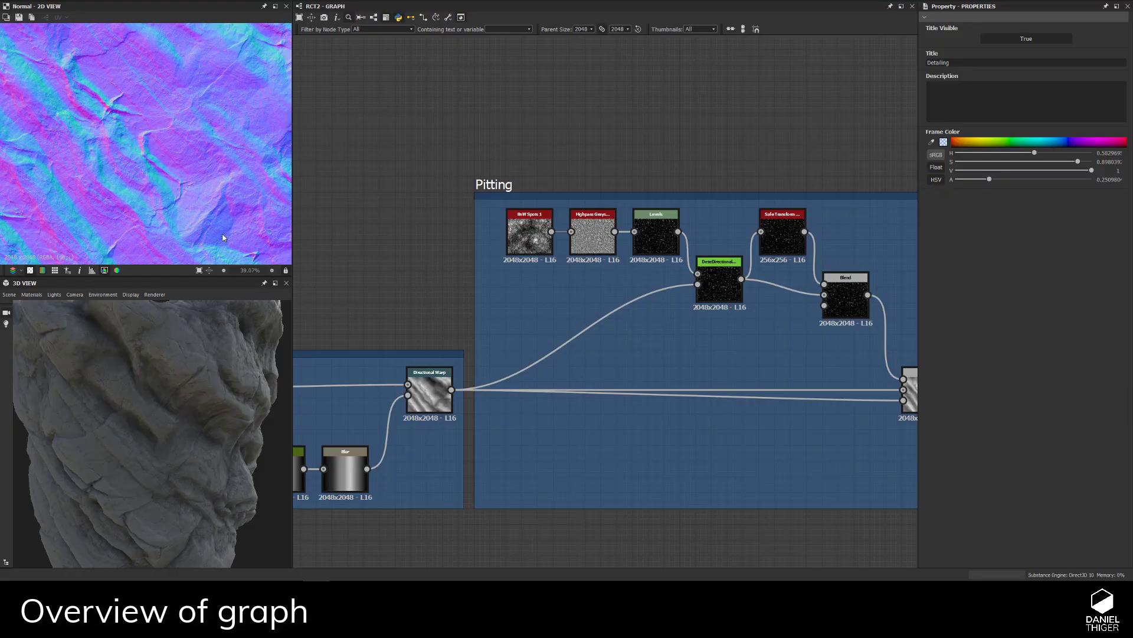
- Select the RCT1_Examples input node at the start of the graph and try an RCT1 Examples value of 3
scroll(589, 466, "down", 3)
middle_click_drag(330, 384, 547, 383)
scroll(413, 430, "up", 3)
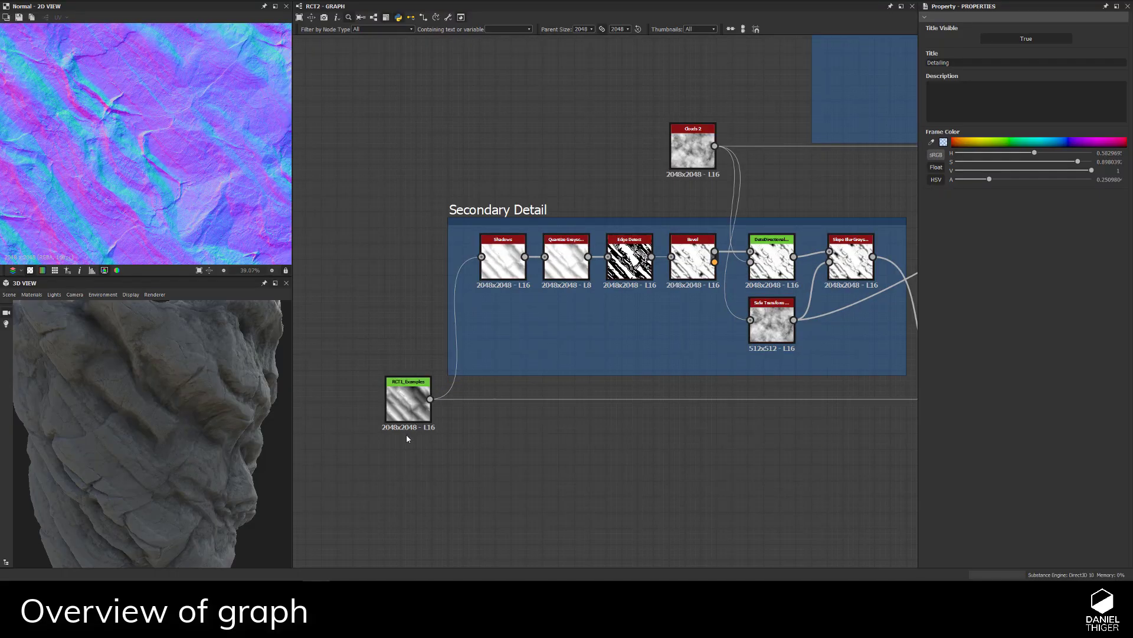
scroll(406, 438, "up", 4)
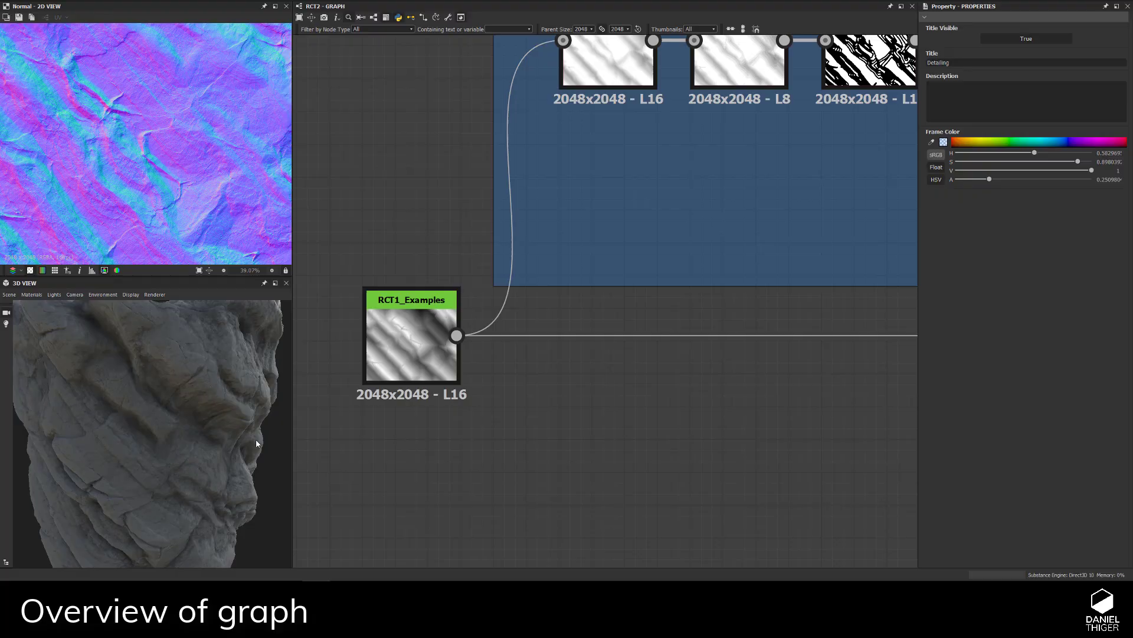
left_click(408, 346)
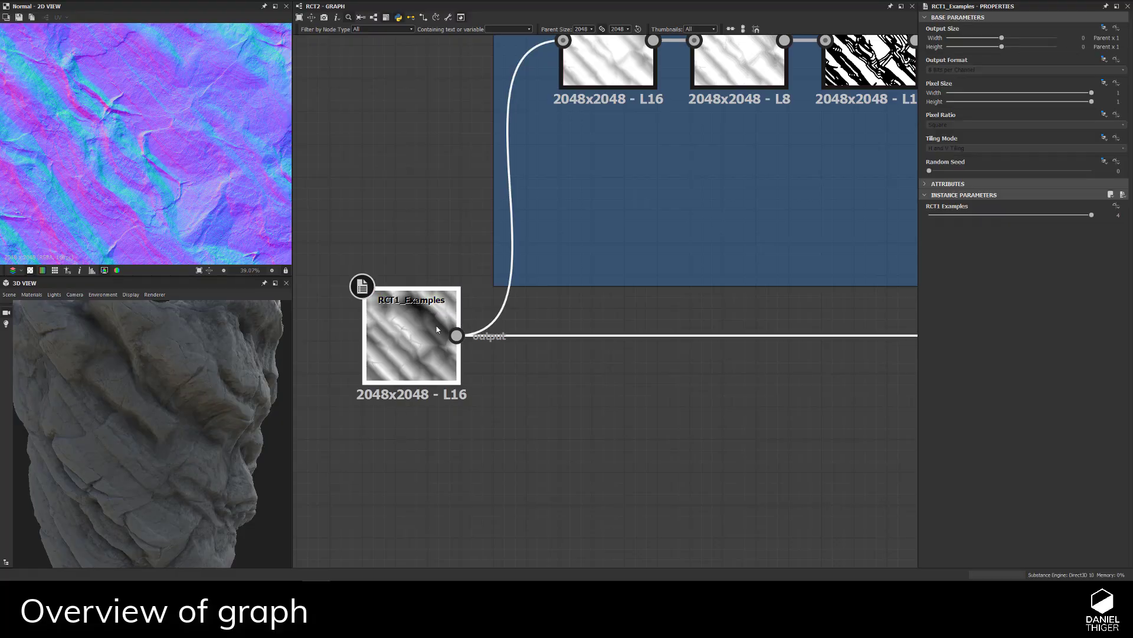
scroll(154, 413, "down", 5)
left_click_drag(154, 413, 190, 450)
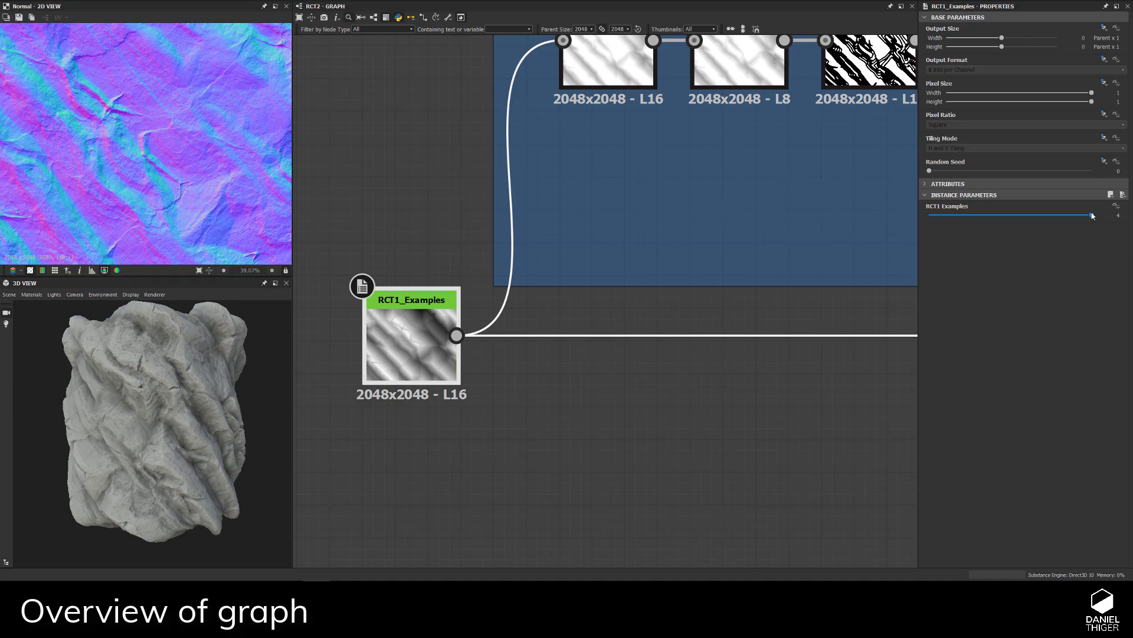
left_click_drag(1067, 217, 1059, 216)
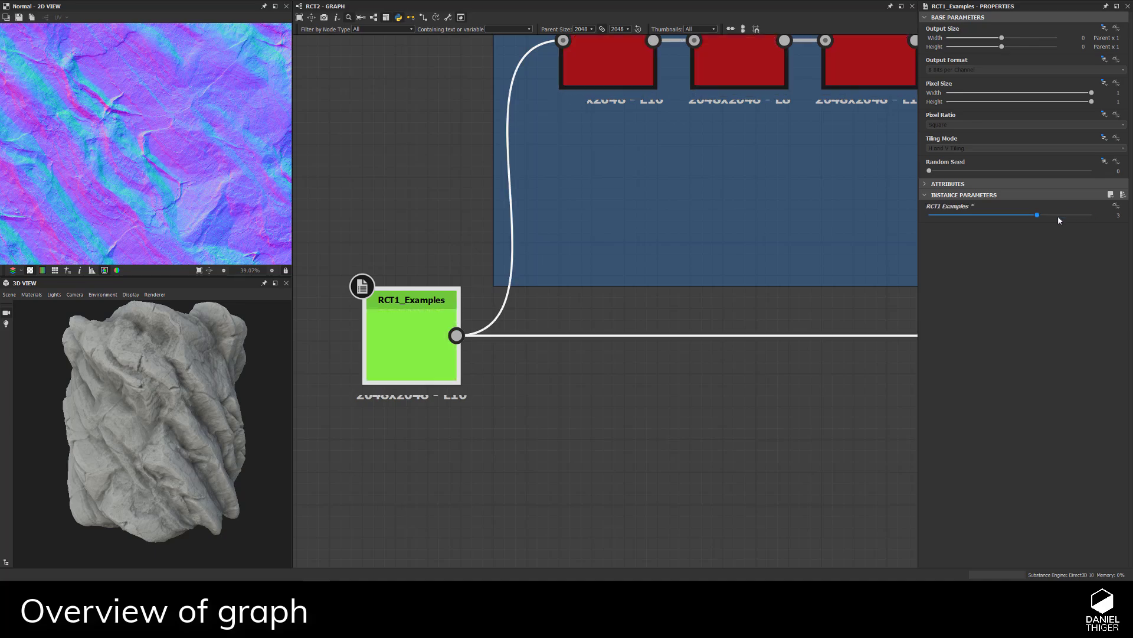
- Inspect the alternative base shape on the rock in 3D, in the Secondary Detail nodes and in the normal map
scroll(200, 442, "up", 5)
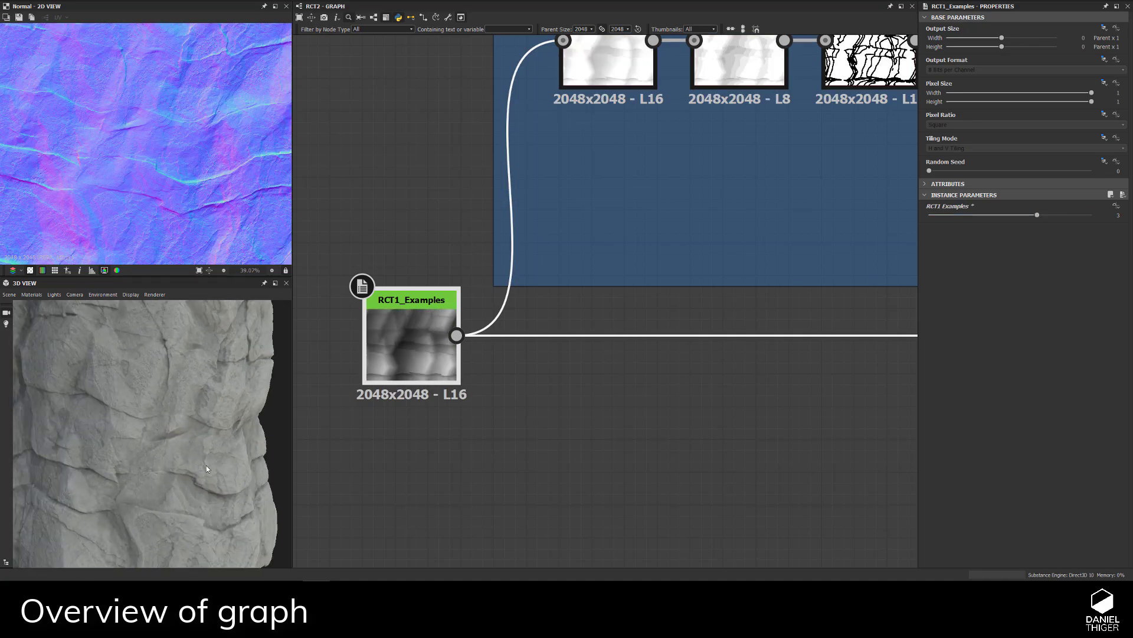
scroll(230, 461, "down", 5)
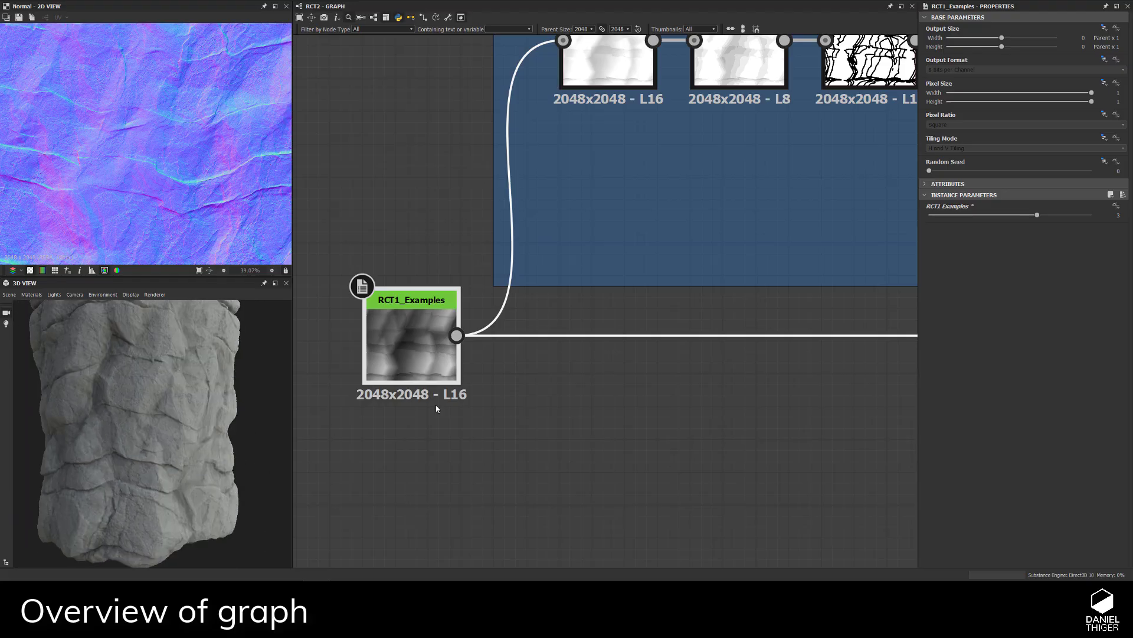
scroll(437, 409, "down", 3)
middle_click_drag(516, 326, 433, 370)
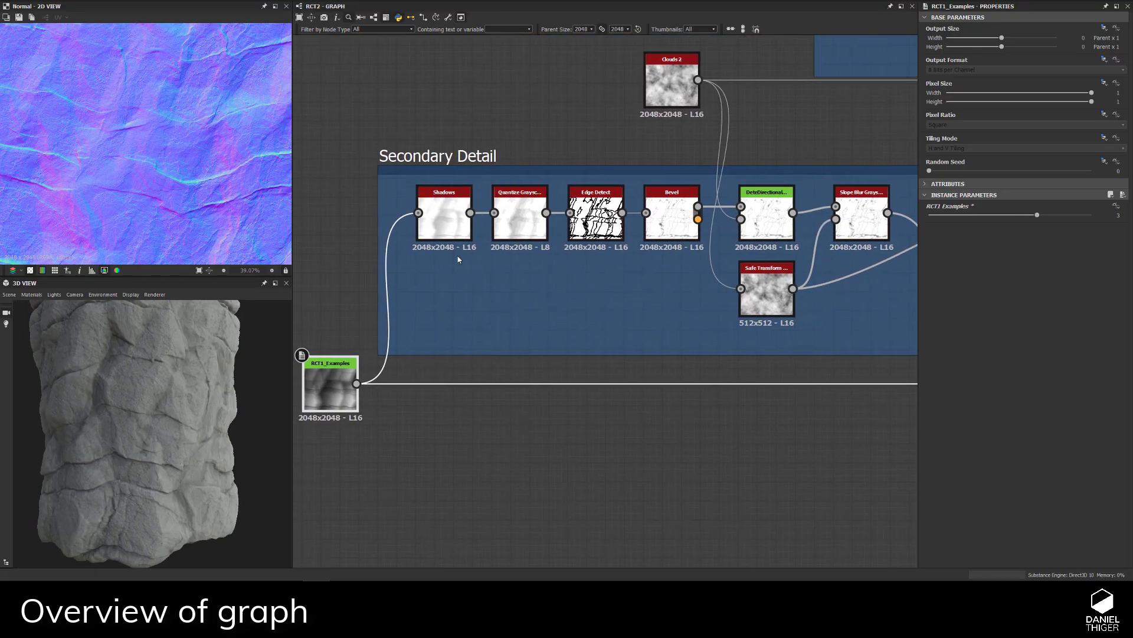
mouse_move(171, 201)
middle_mouse_down()
mouse_move(157, 189)
mouse_move(180, 183)
mouse_move(189, 197)
middle_mouse_up()
left_click_drag(222, 337, 79, 424)
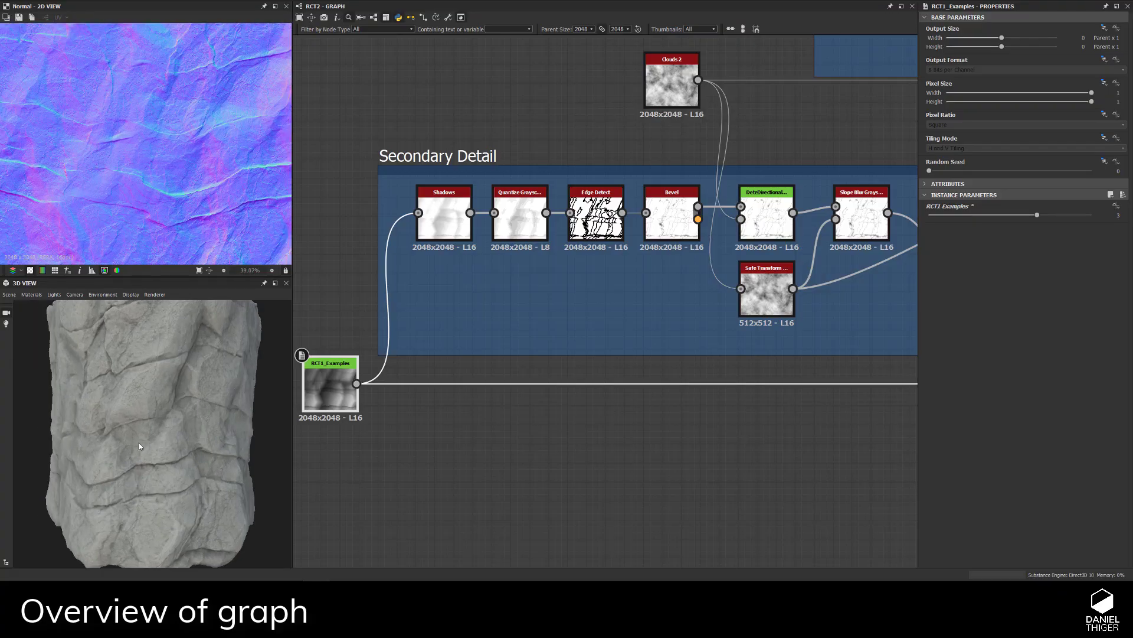
scroll(173, 443, "up", 3)
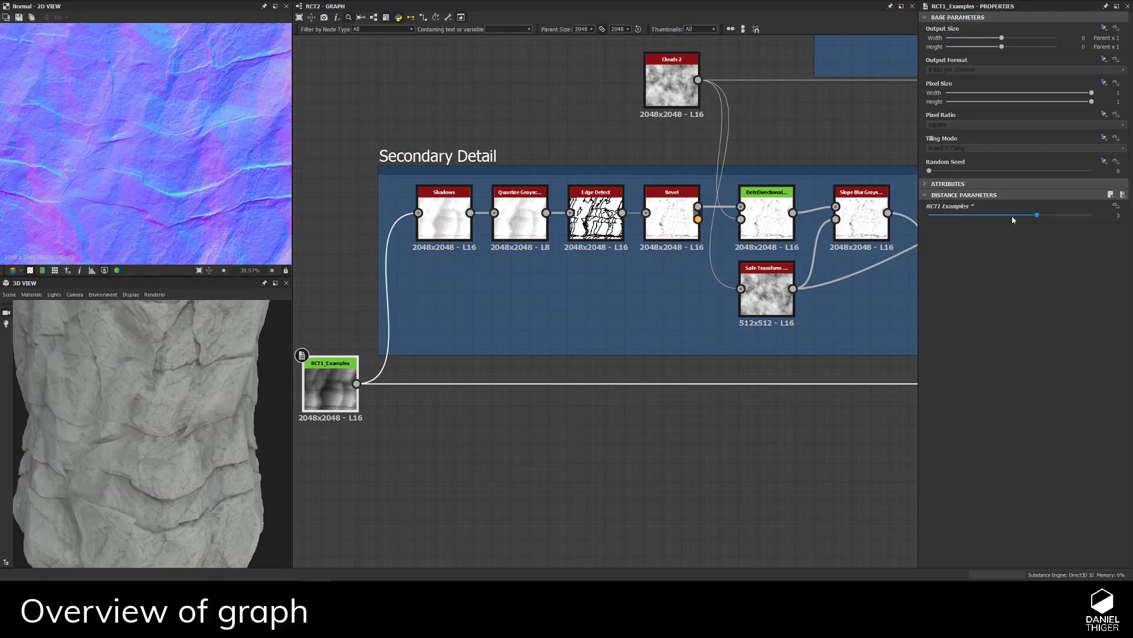
- Set the RCT1 Examples value to 4 and check the resulting normal map in 2D
left_click_drag(1012, 217, 1063, 216)
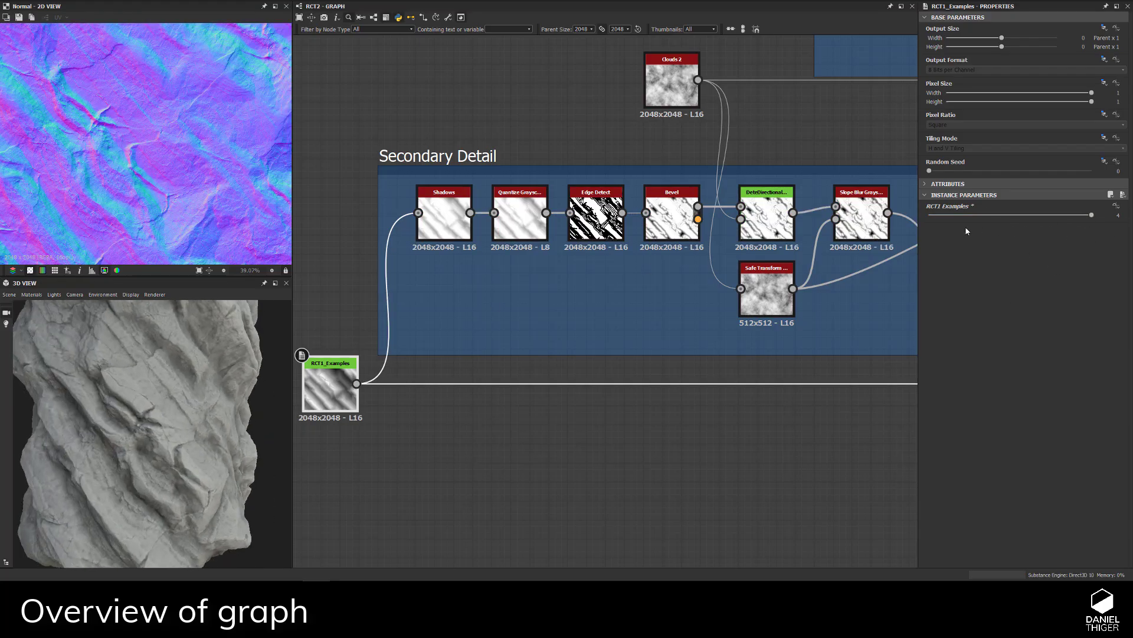
scroll(407, 389, "down", 2)
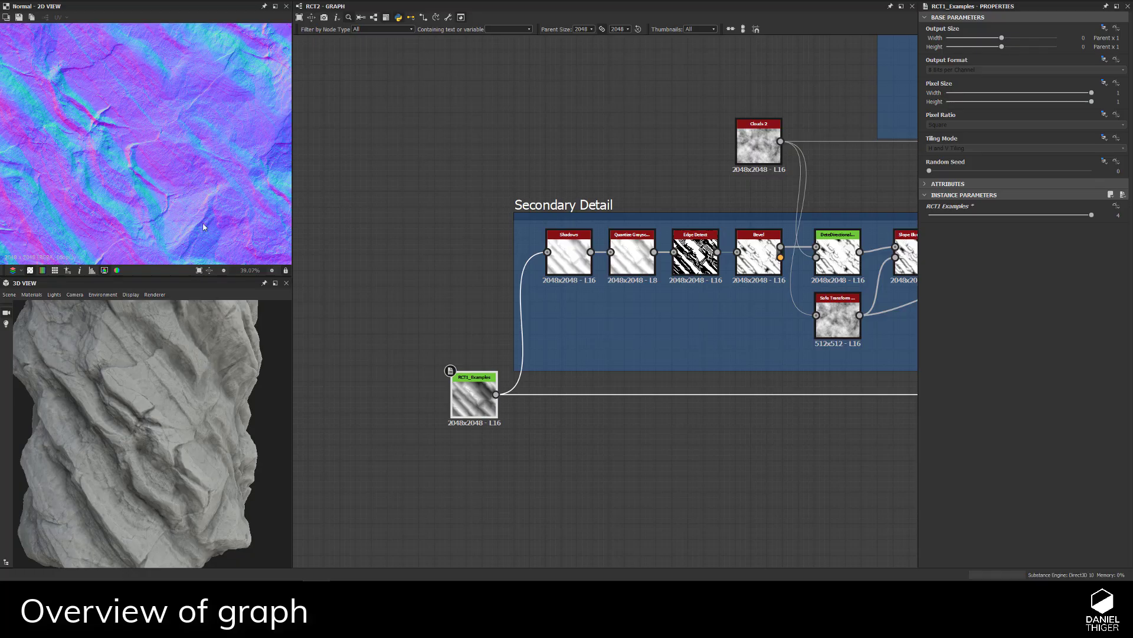
scroll(189, 217, "up", 2)
scroll(107, 120, "down", 2)
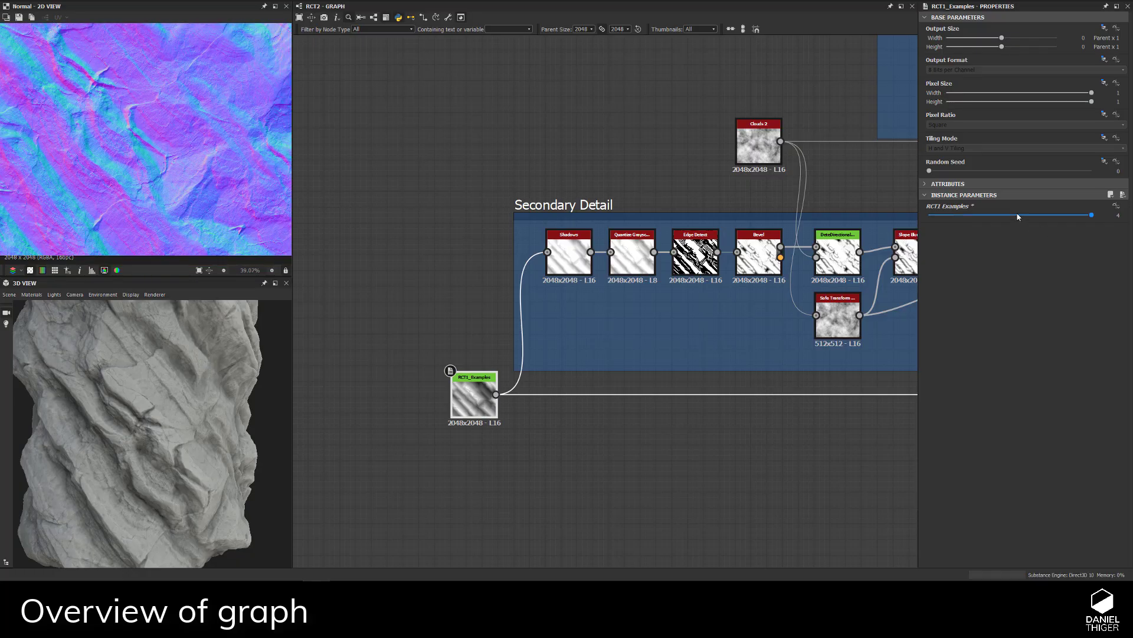
- Try an RCT1 Examples value of 2 and inspect the resulting rock surface from another angle in 3D
left_click_drag(1090, 216, 987, 218)
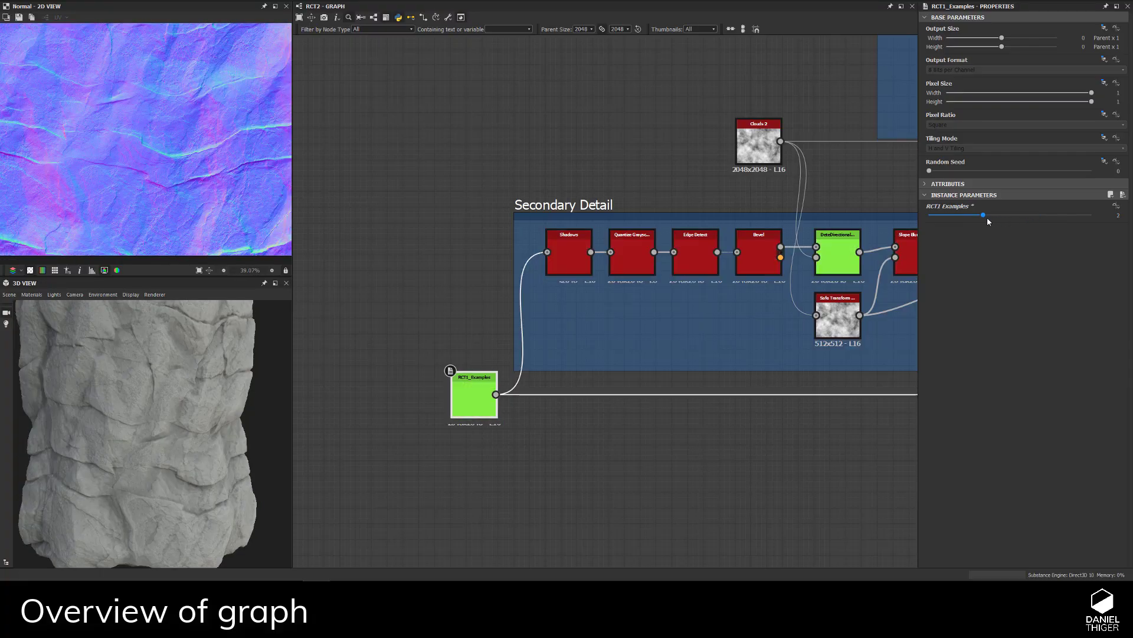
scroll(204, 431, "up", 6)
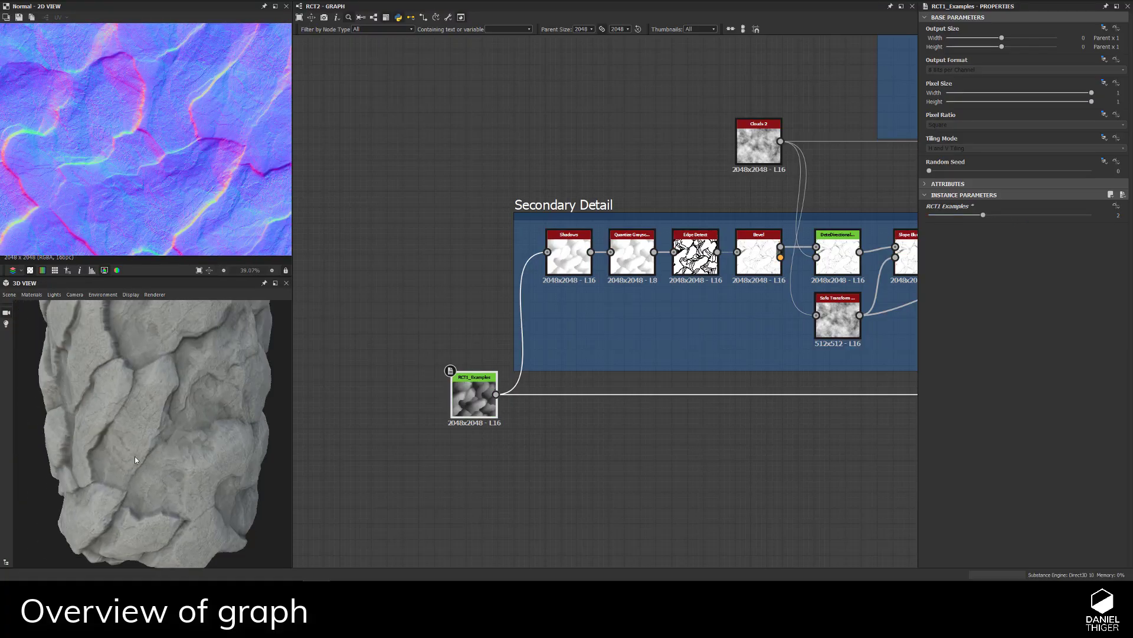
left_click_drag(112, 420, 180, 440)
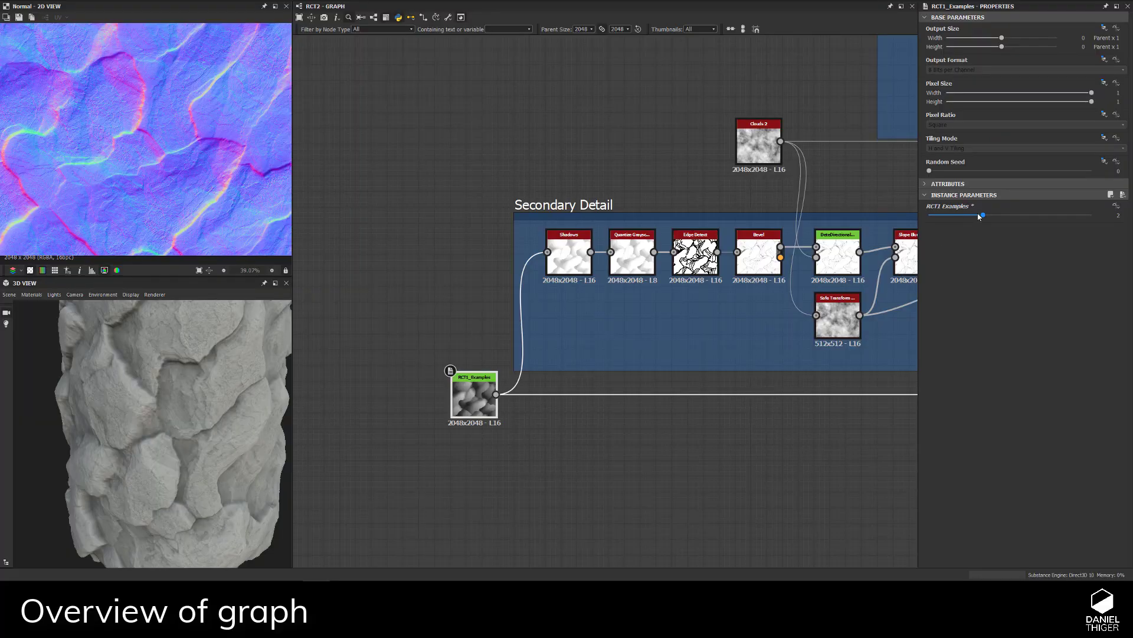
- Try an RCT1 Examples value of 1 and inspect that base shape on the rock in 3D
left_click_drag(958, 221, 929, 216)
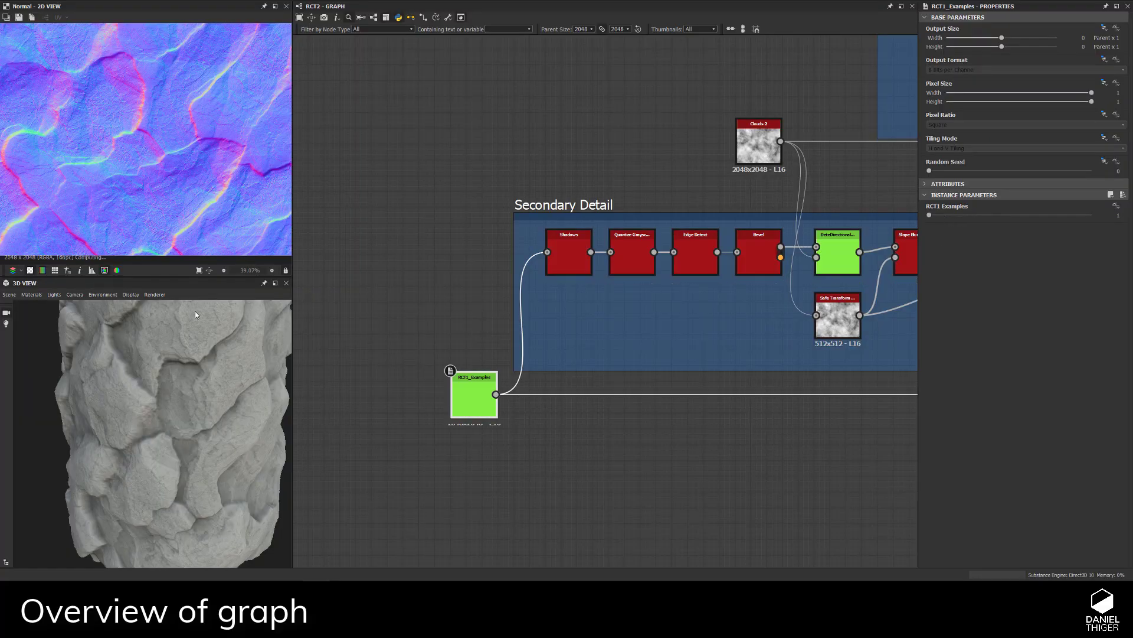
left_click_drag(168, 376, 204, 423)
scroll(569, 422, "down", 1)
- Set the RCT1 Examples value back to 4 and review the graph from Secondary Detail through the Crack Pattern and Cracking frames
left_click_drag(929, 214, 1092, 216)
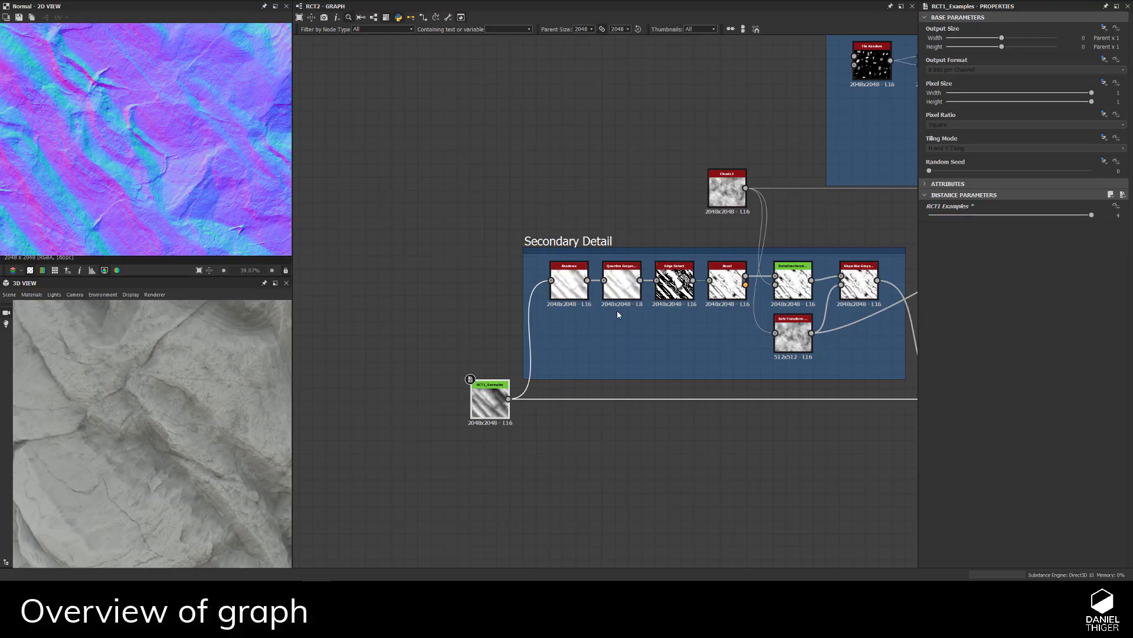
scroll(618, 315, "down", 2)
middle_click_drag(686, 346, 438, 392)
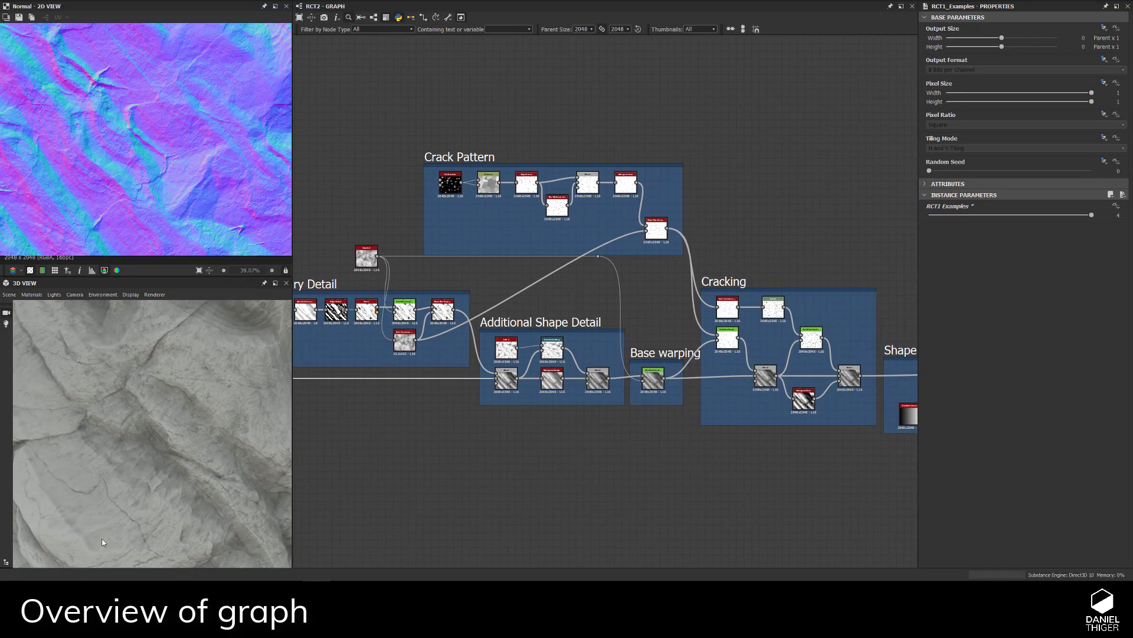